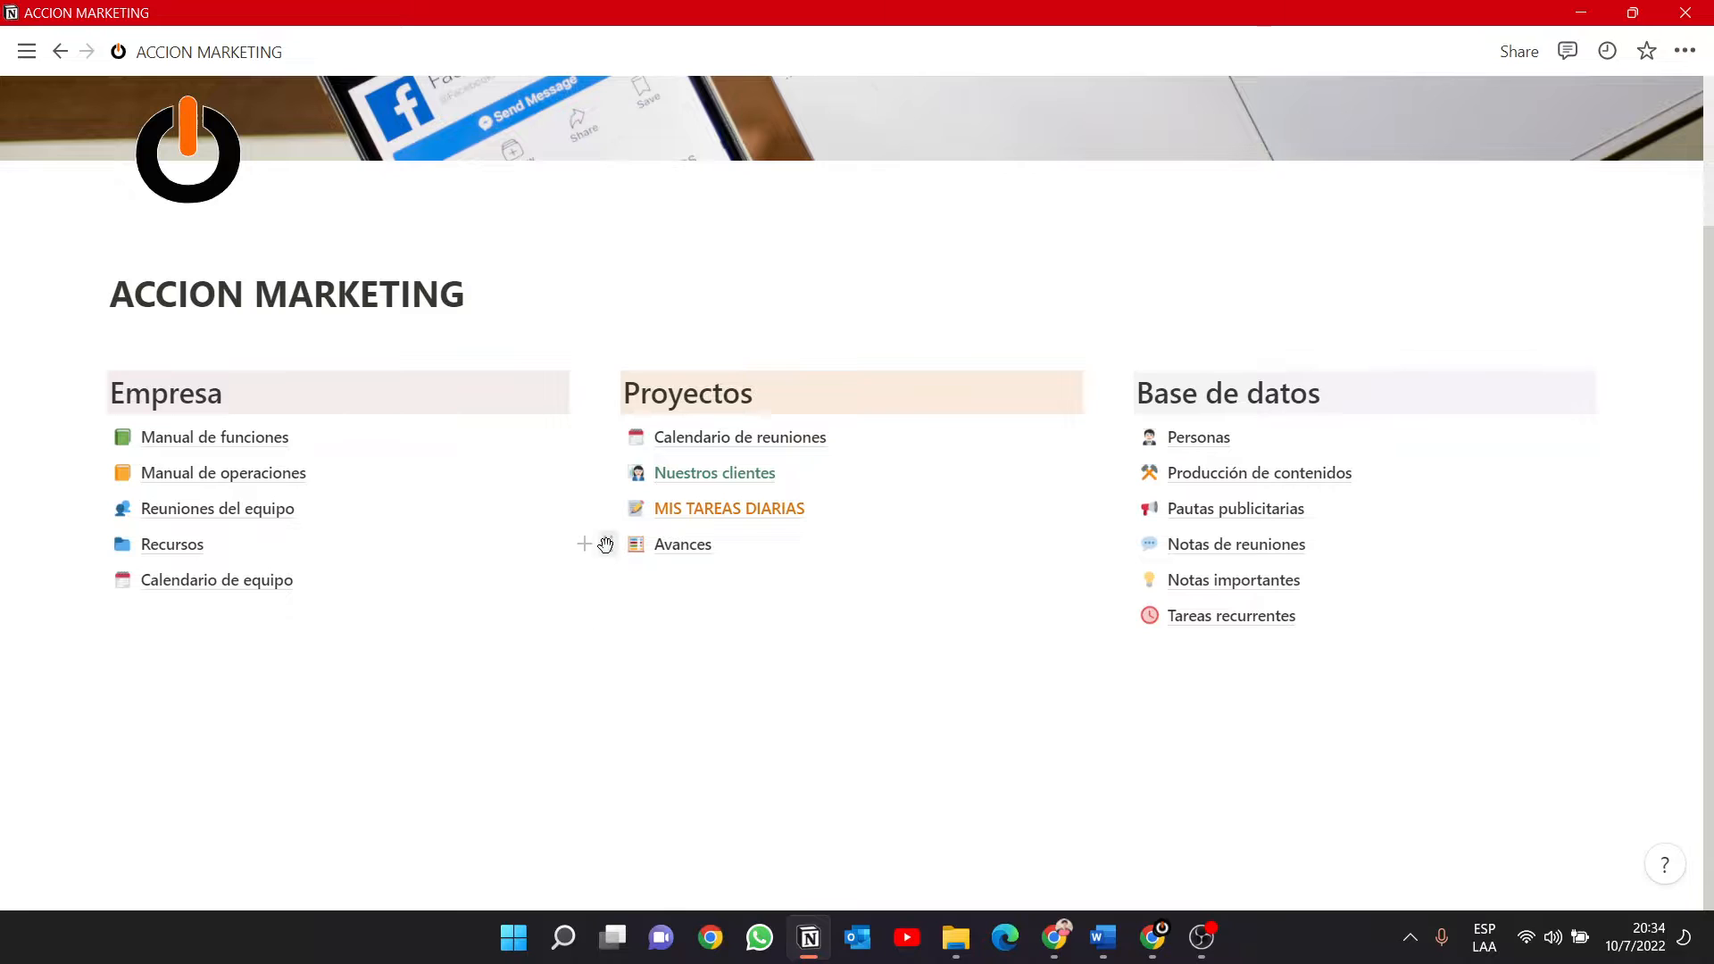
# Add a new sub-page below Avances in the Proyectos column.
pyautogui.click(582, 543)
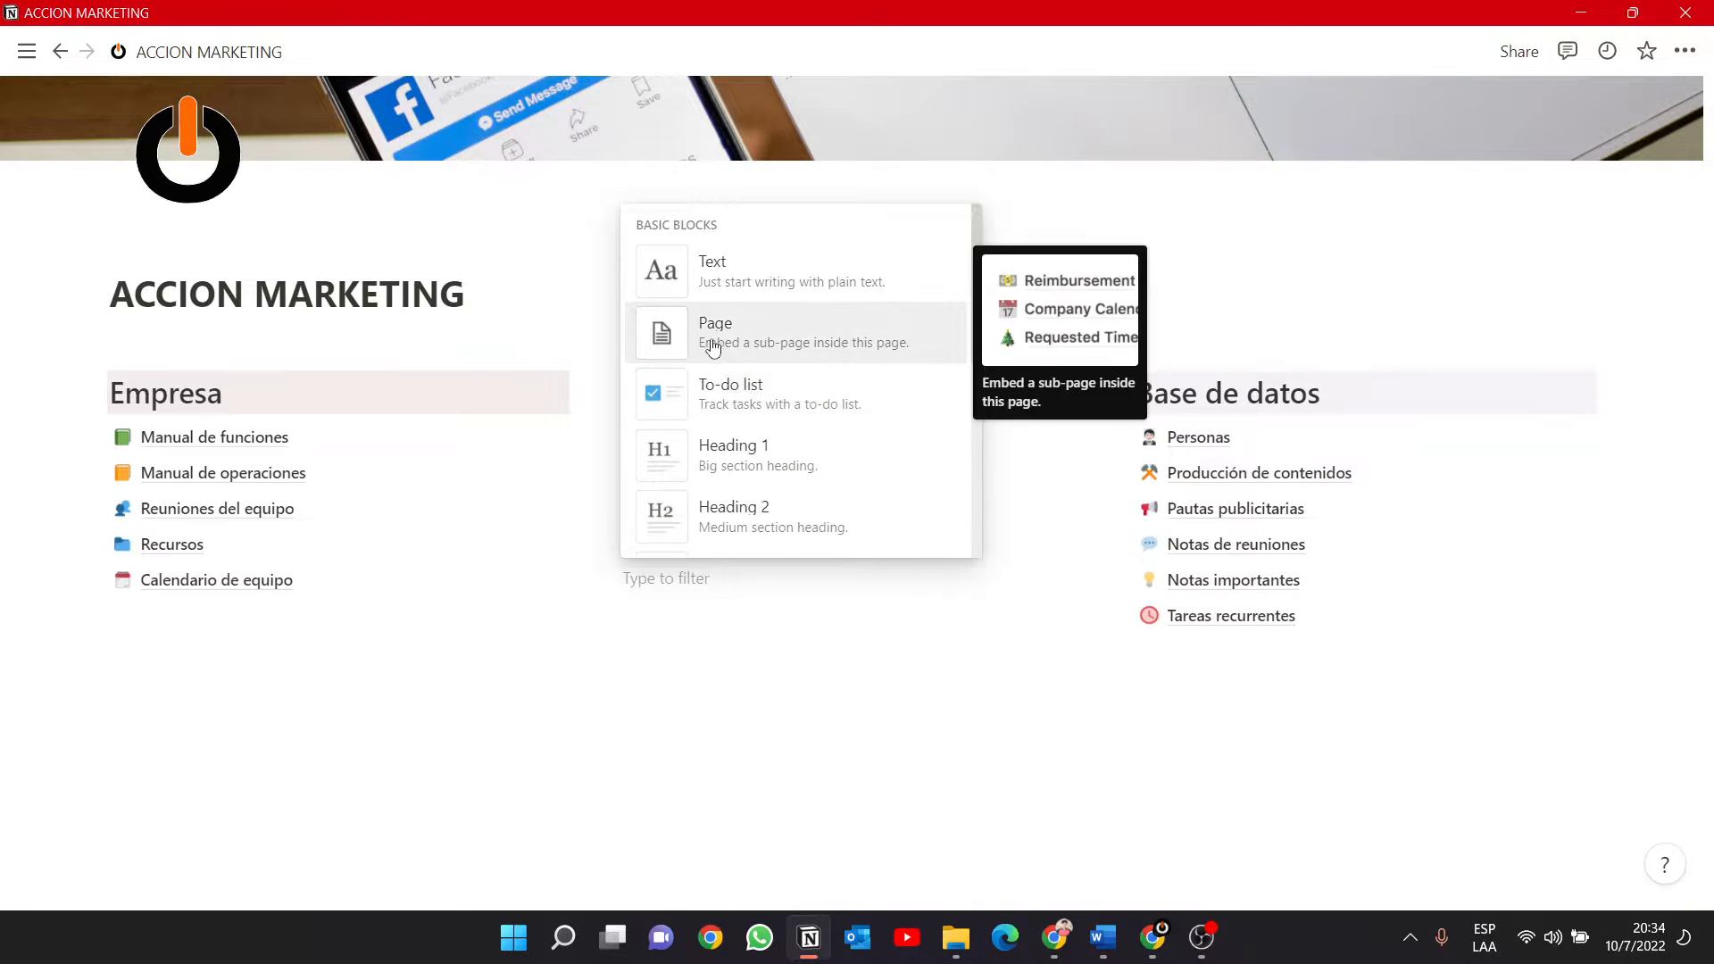
pyautogui.click(797, 346)
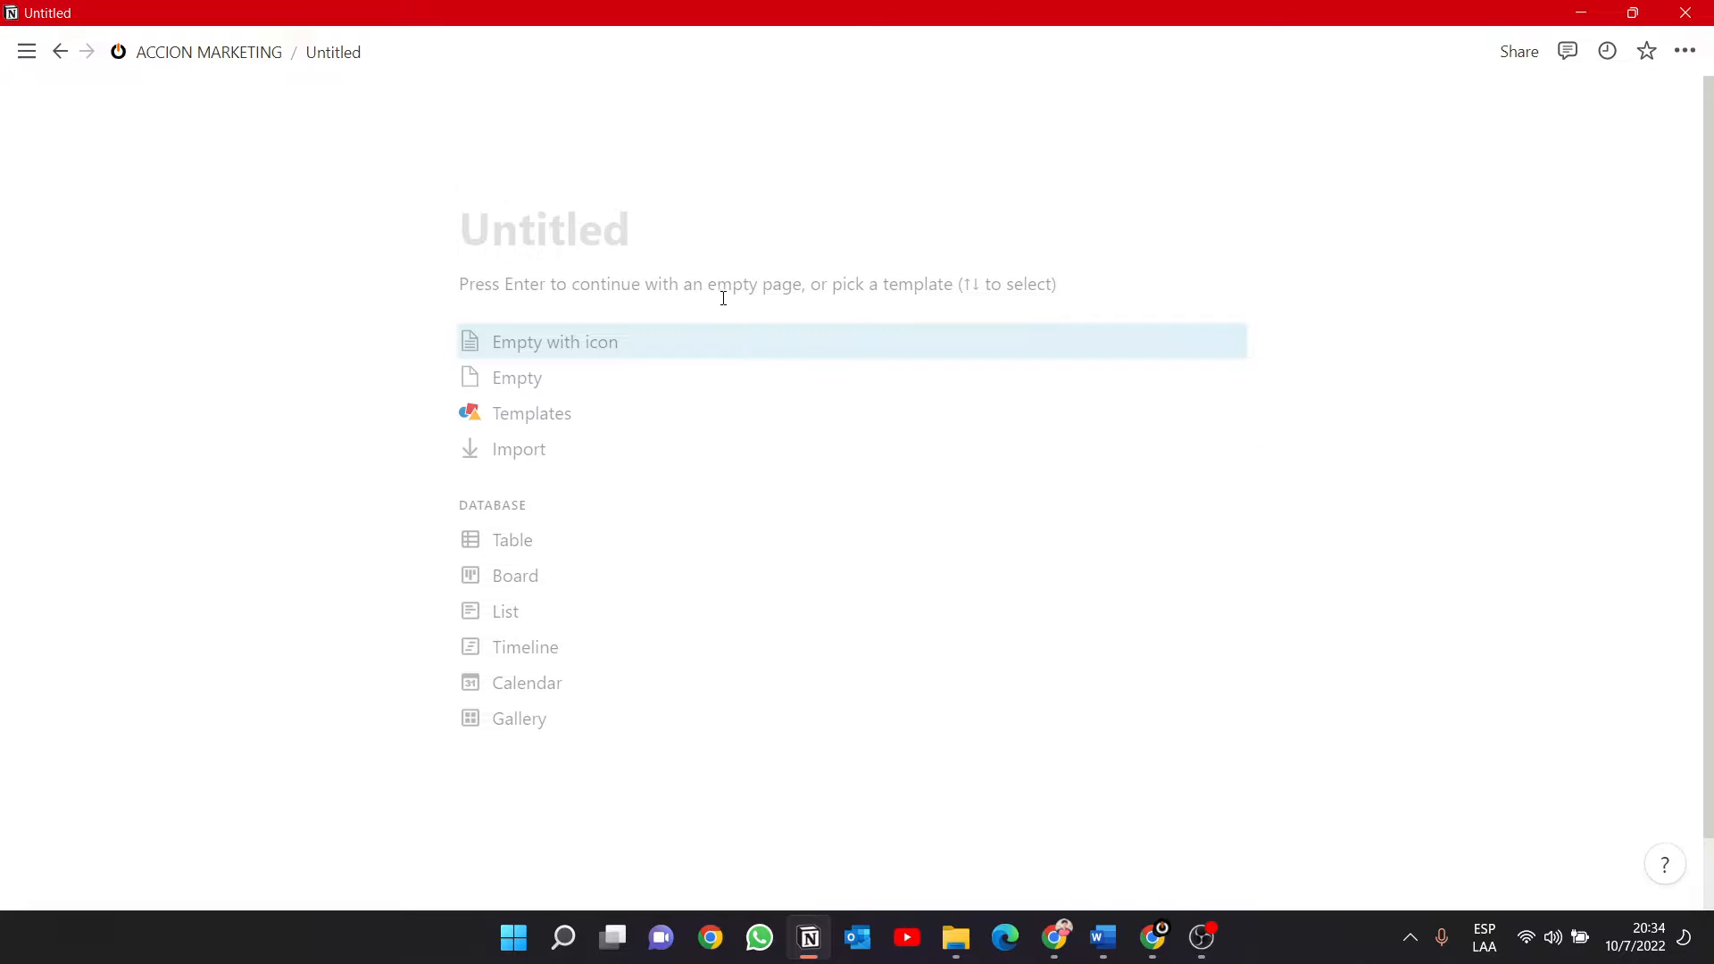
pyautogui.moveTo(216, 125)
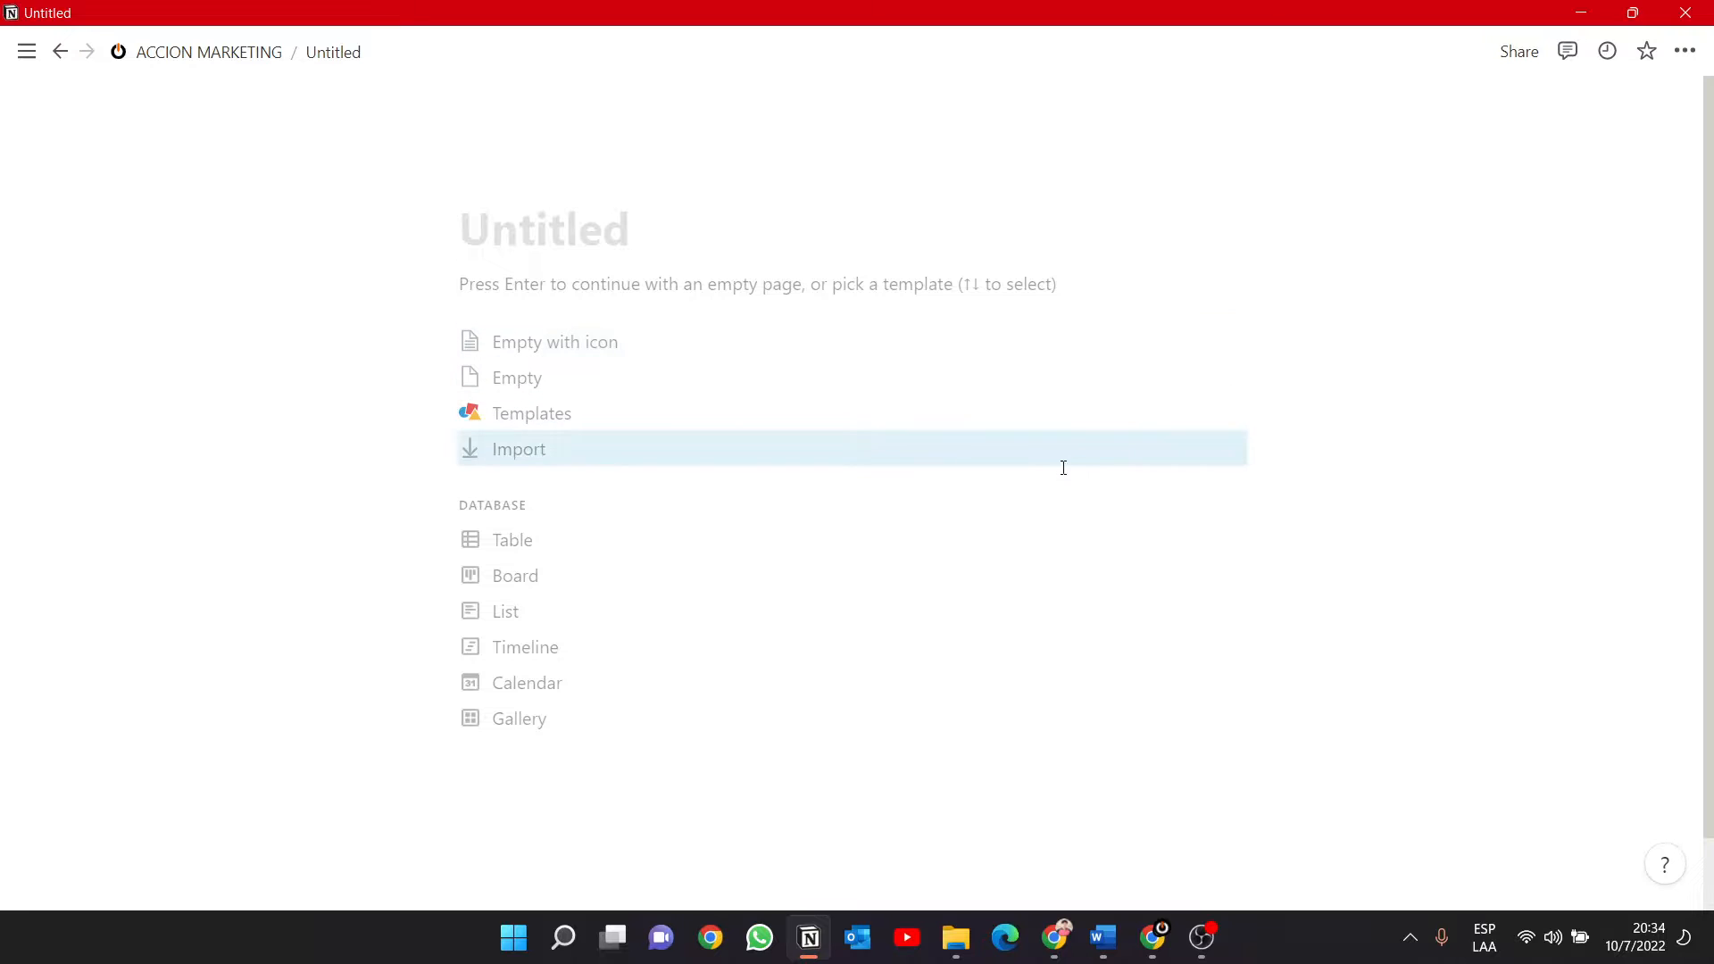
pyautogui.press('Up')
pyautogui.press('Up')
pyautogui.press('Up')
pyautogui.press('Up')
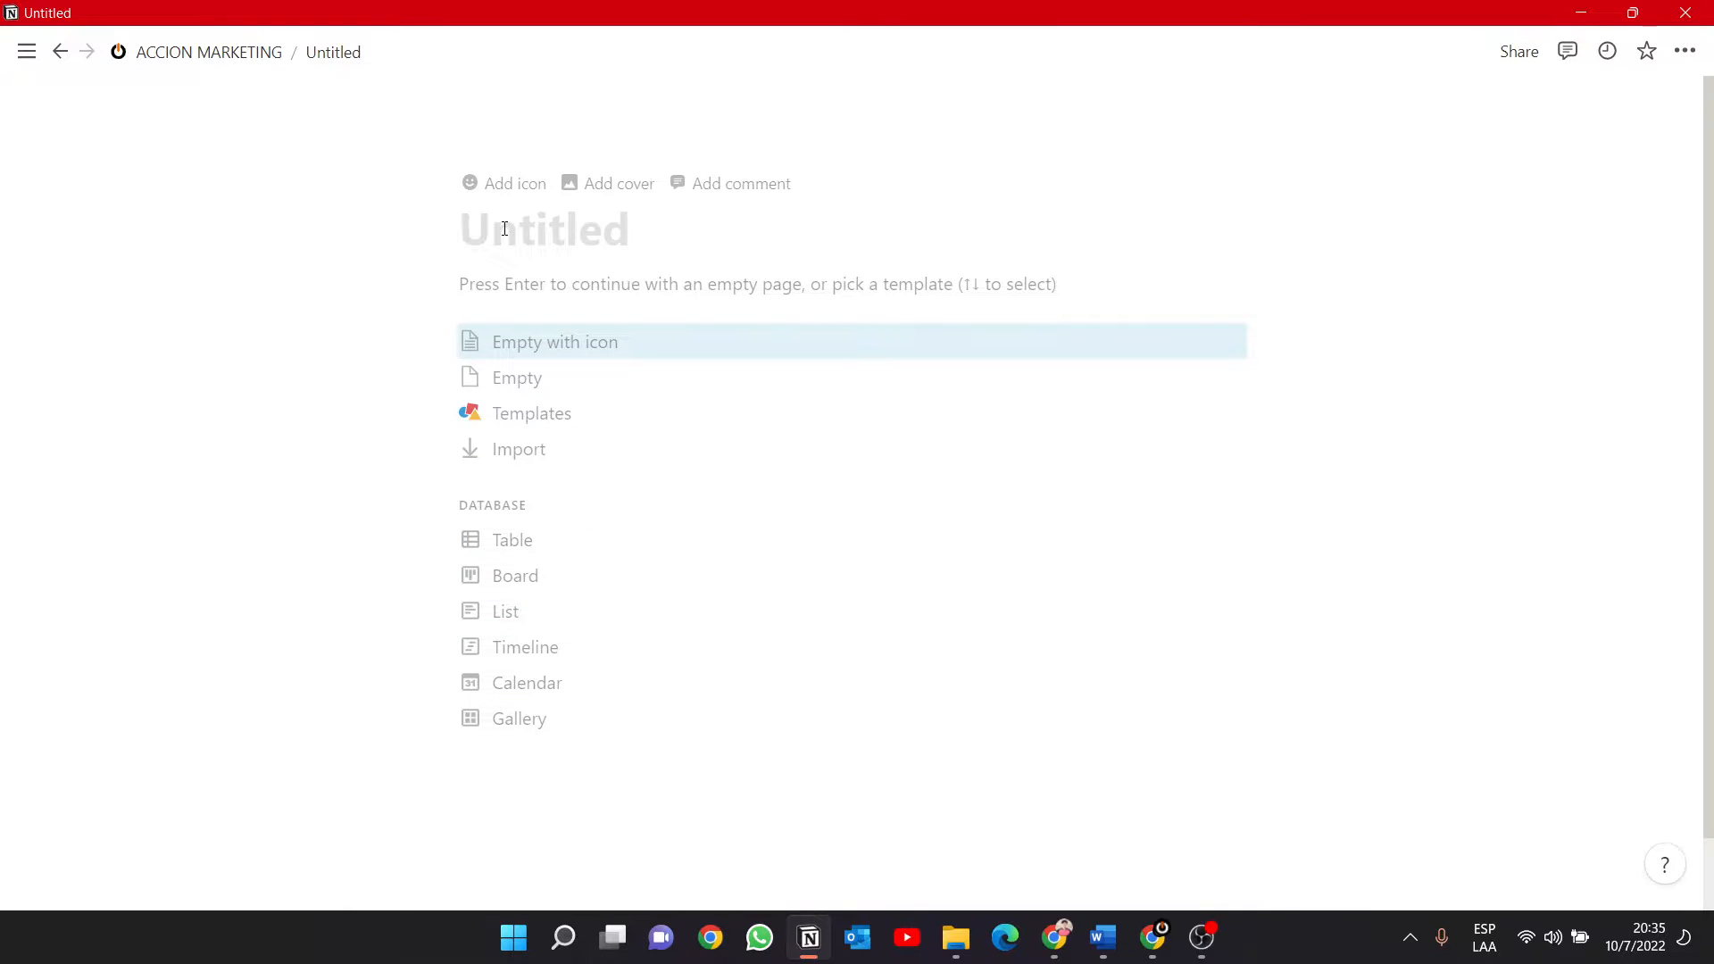
# Title the new page "Ejemplos".
pyautogui.write('Pro')
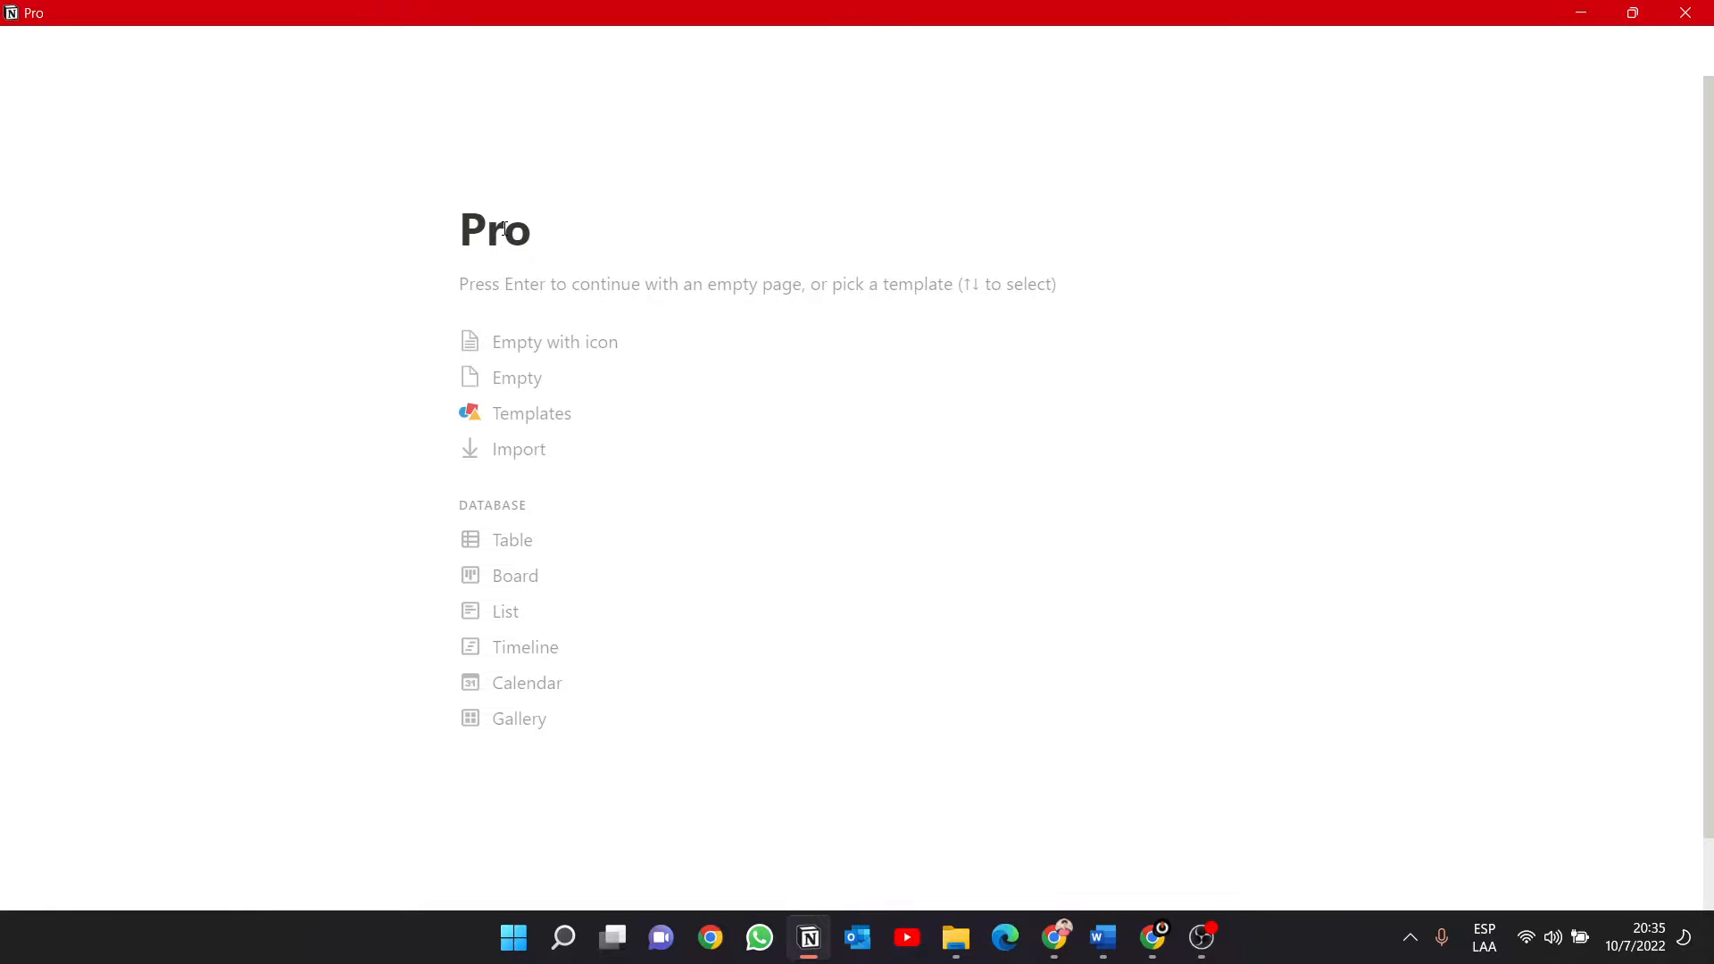
pyautogui.press('BackSpace')
pyautogui.press('BackSpace')
pyautogui.press('BackSpace')
pyautogui.write('Ejemplos')
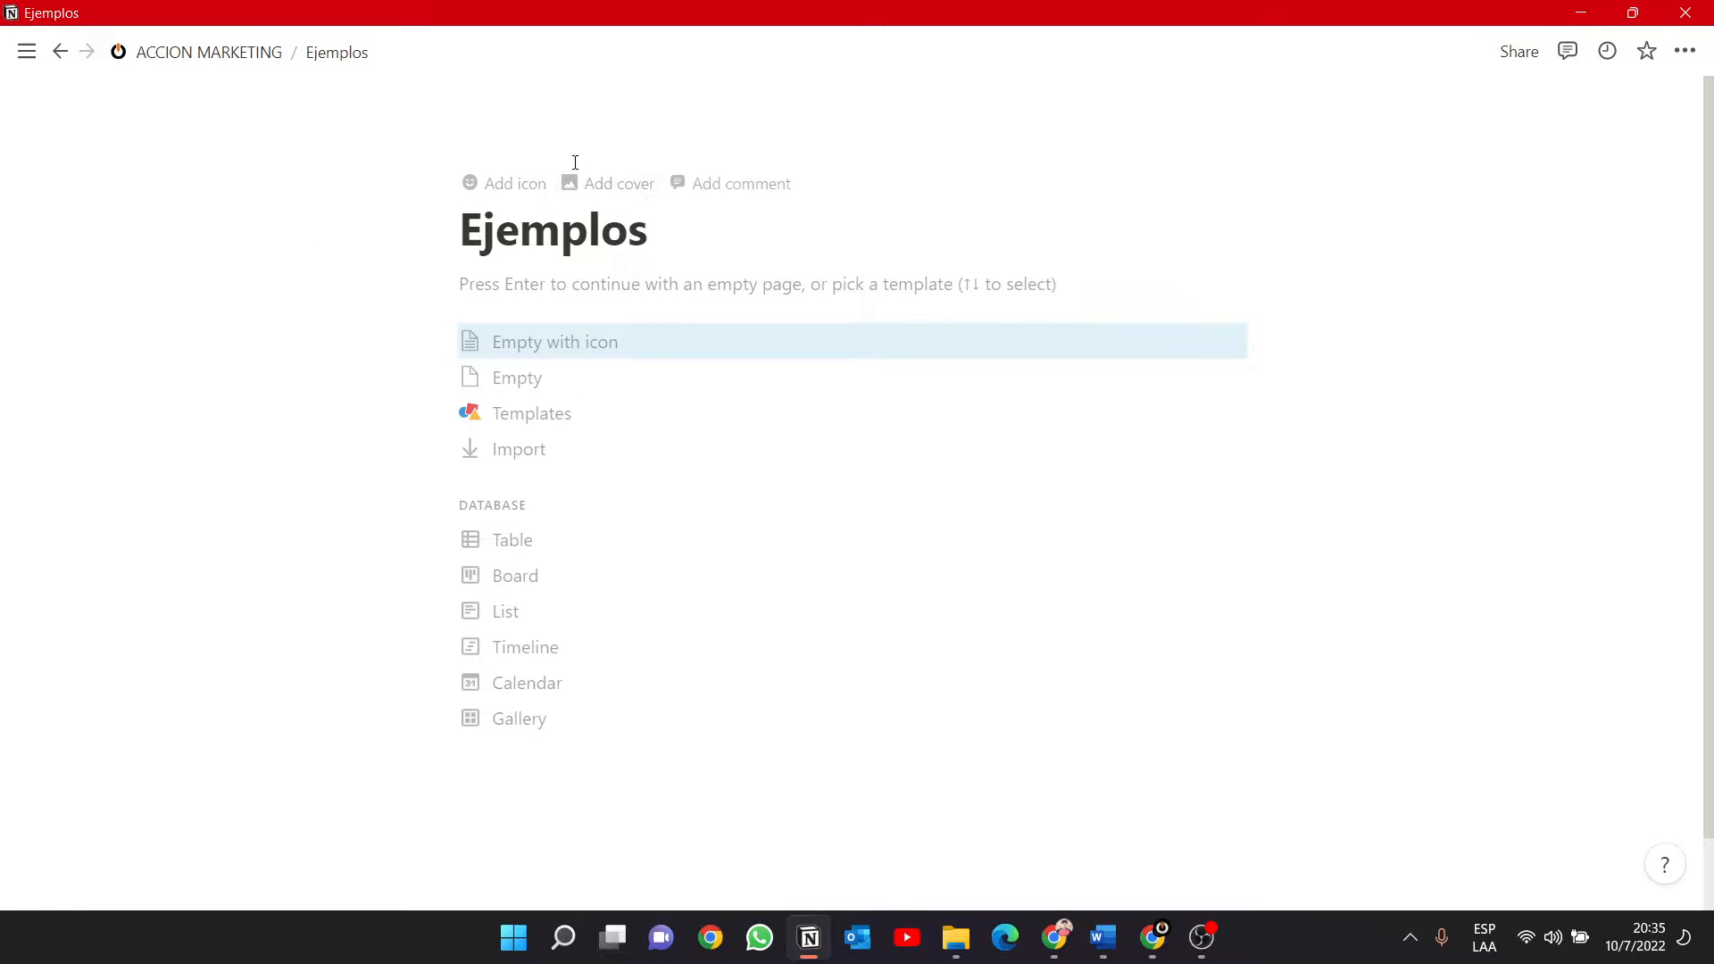
# Give the Ejemplos page the grey book emoji with the red bookmark as its icon.
pyautogui.click(515, 183)
pyautogui.click(500, 234)
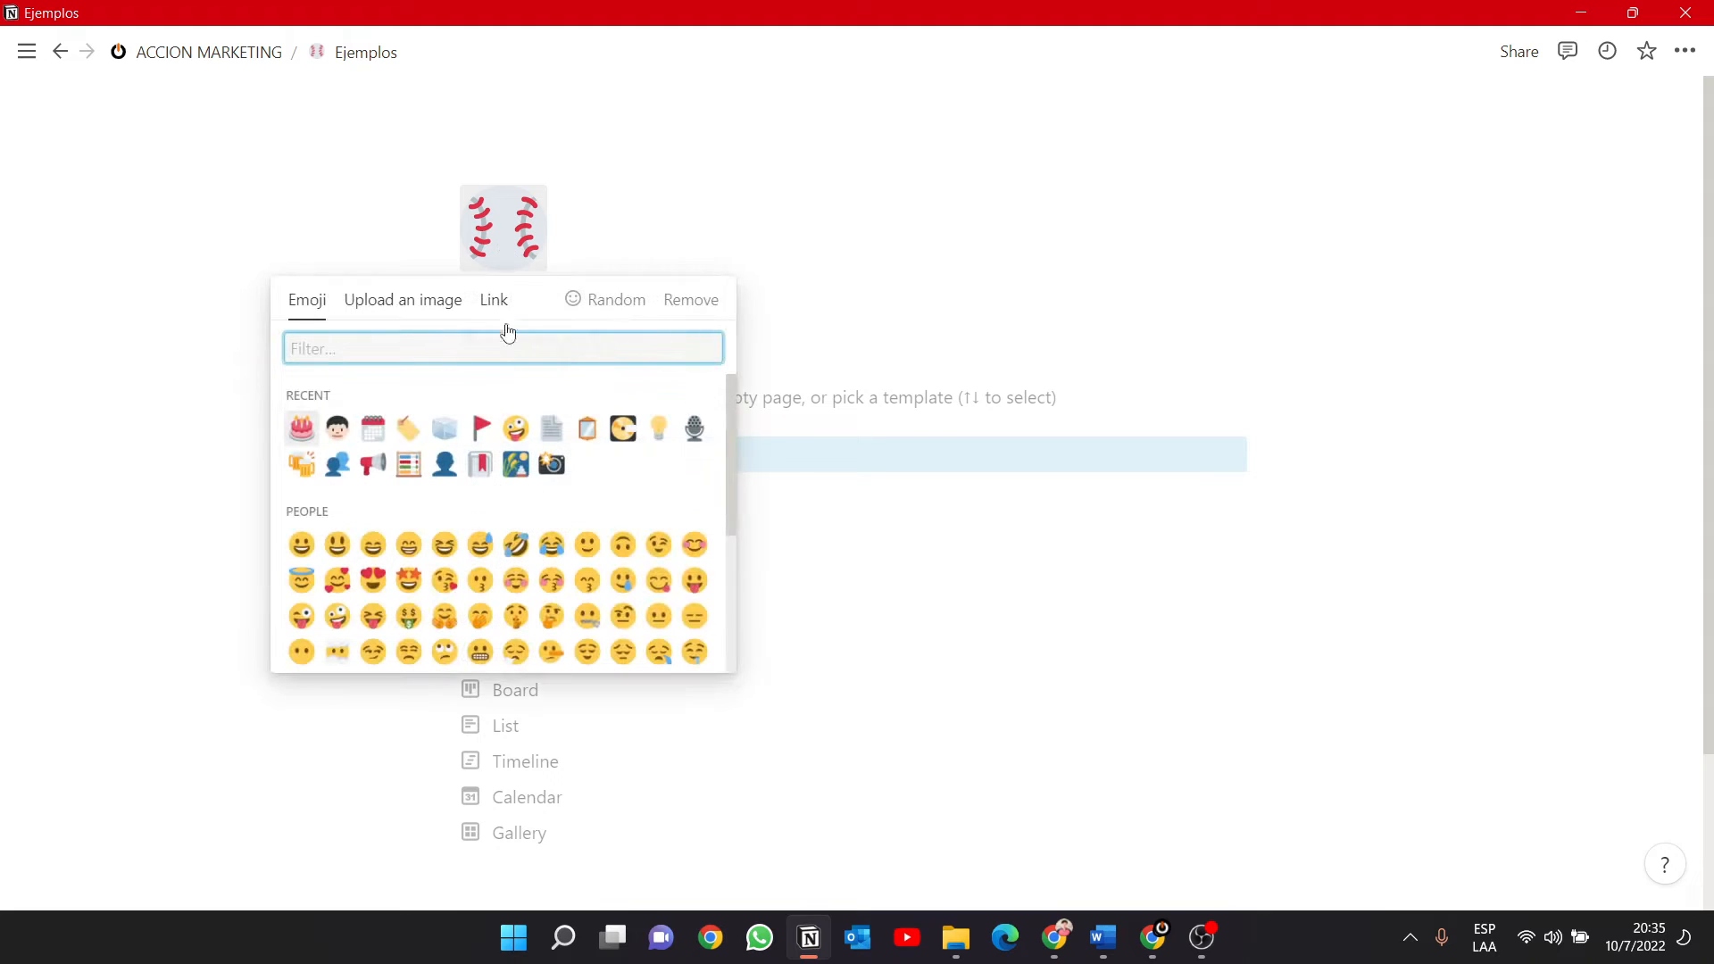
pyautogui.click(479, 465)
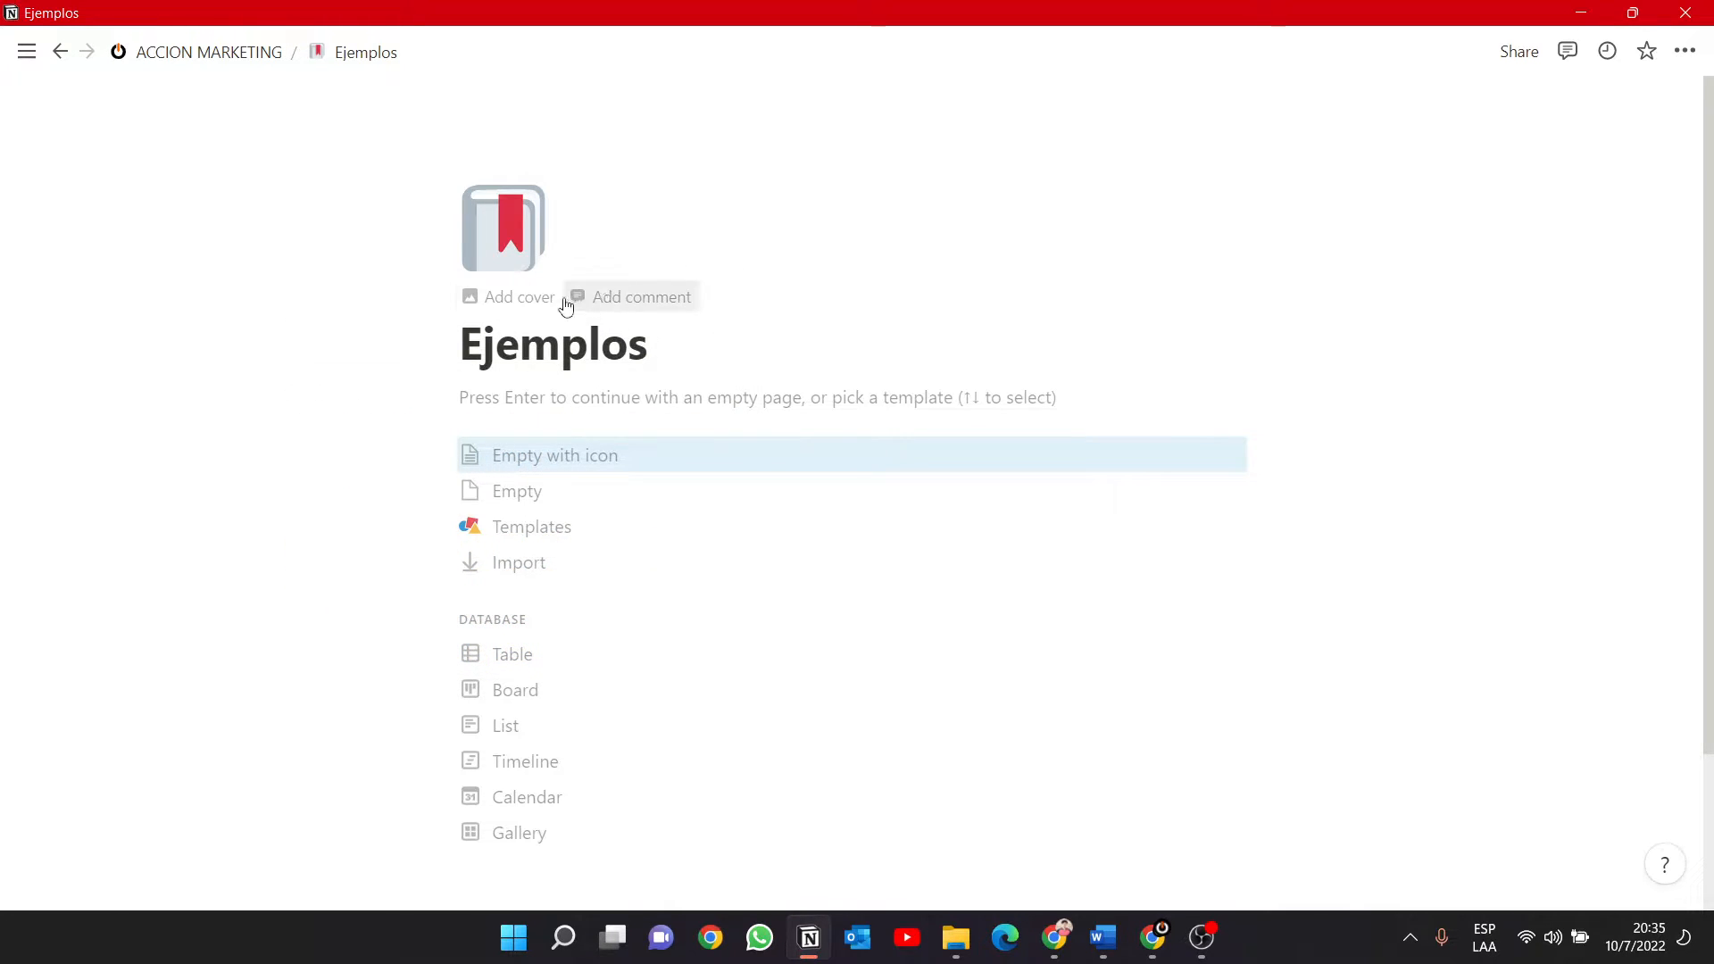
# Add a cover to the Ejemplos page and browse the built-in gallery of cover images.
pyautogui.click(510, 310)
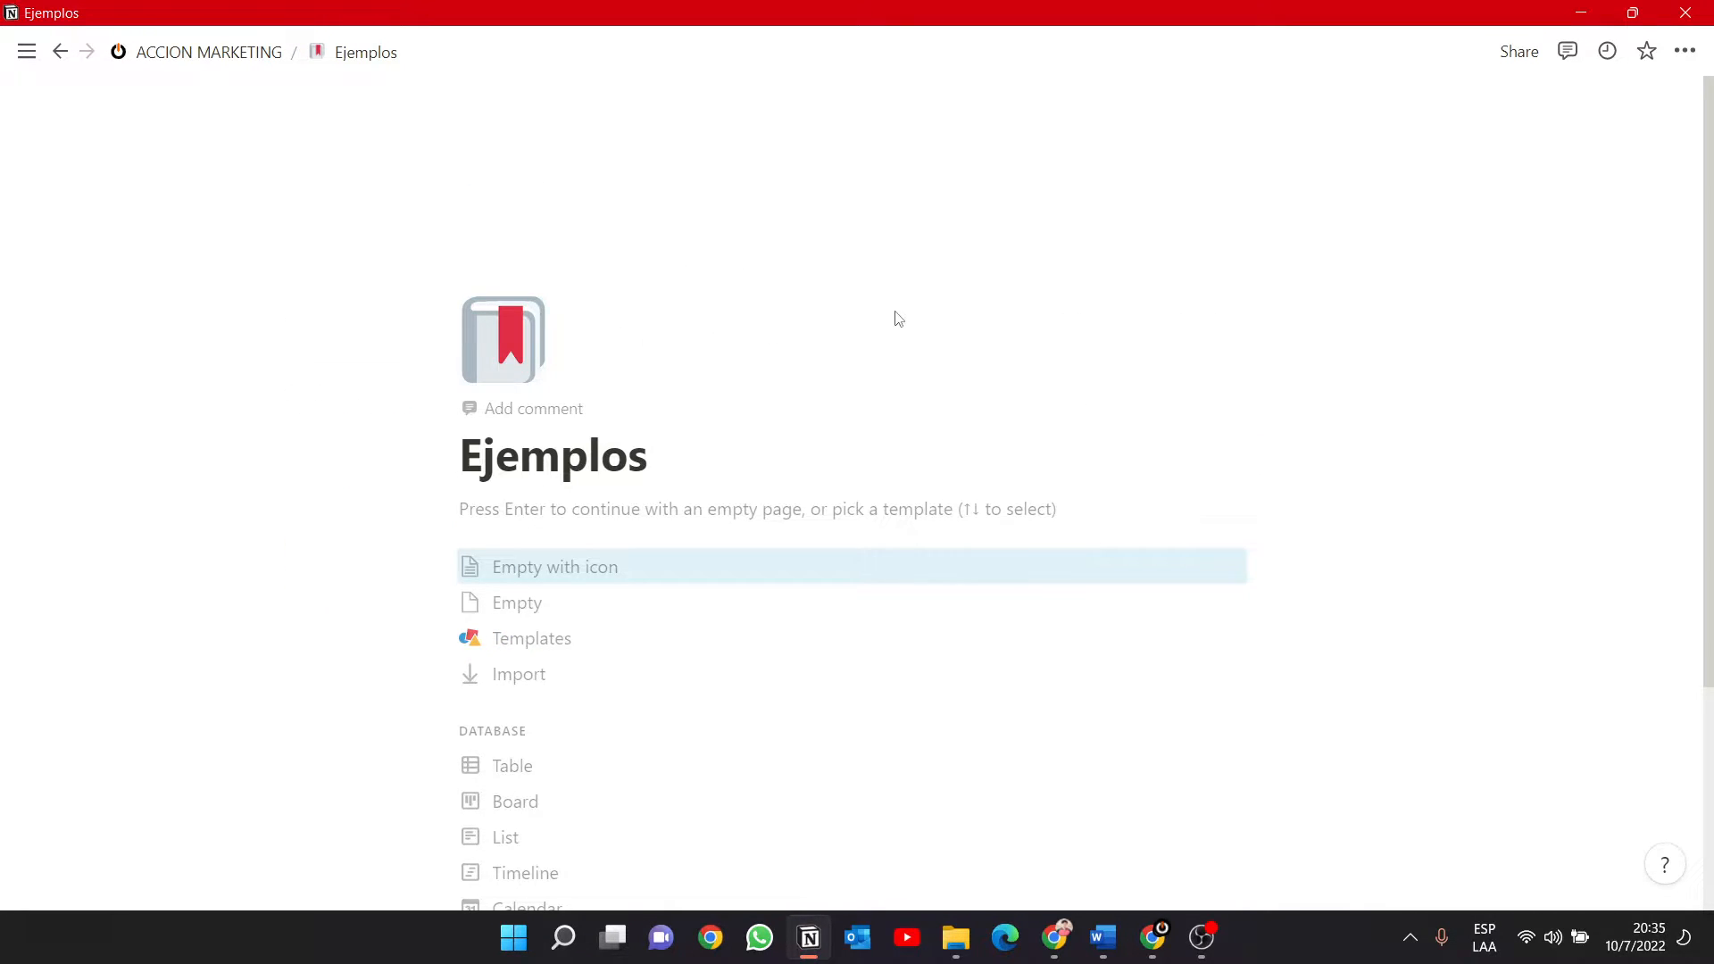
pyautogui.click(1116, 319)
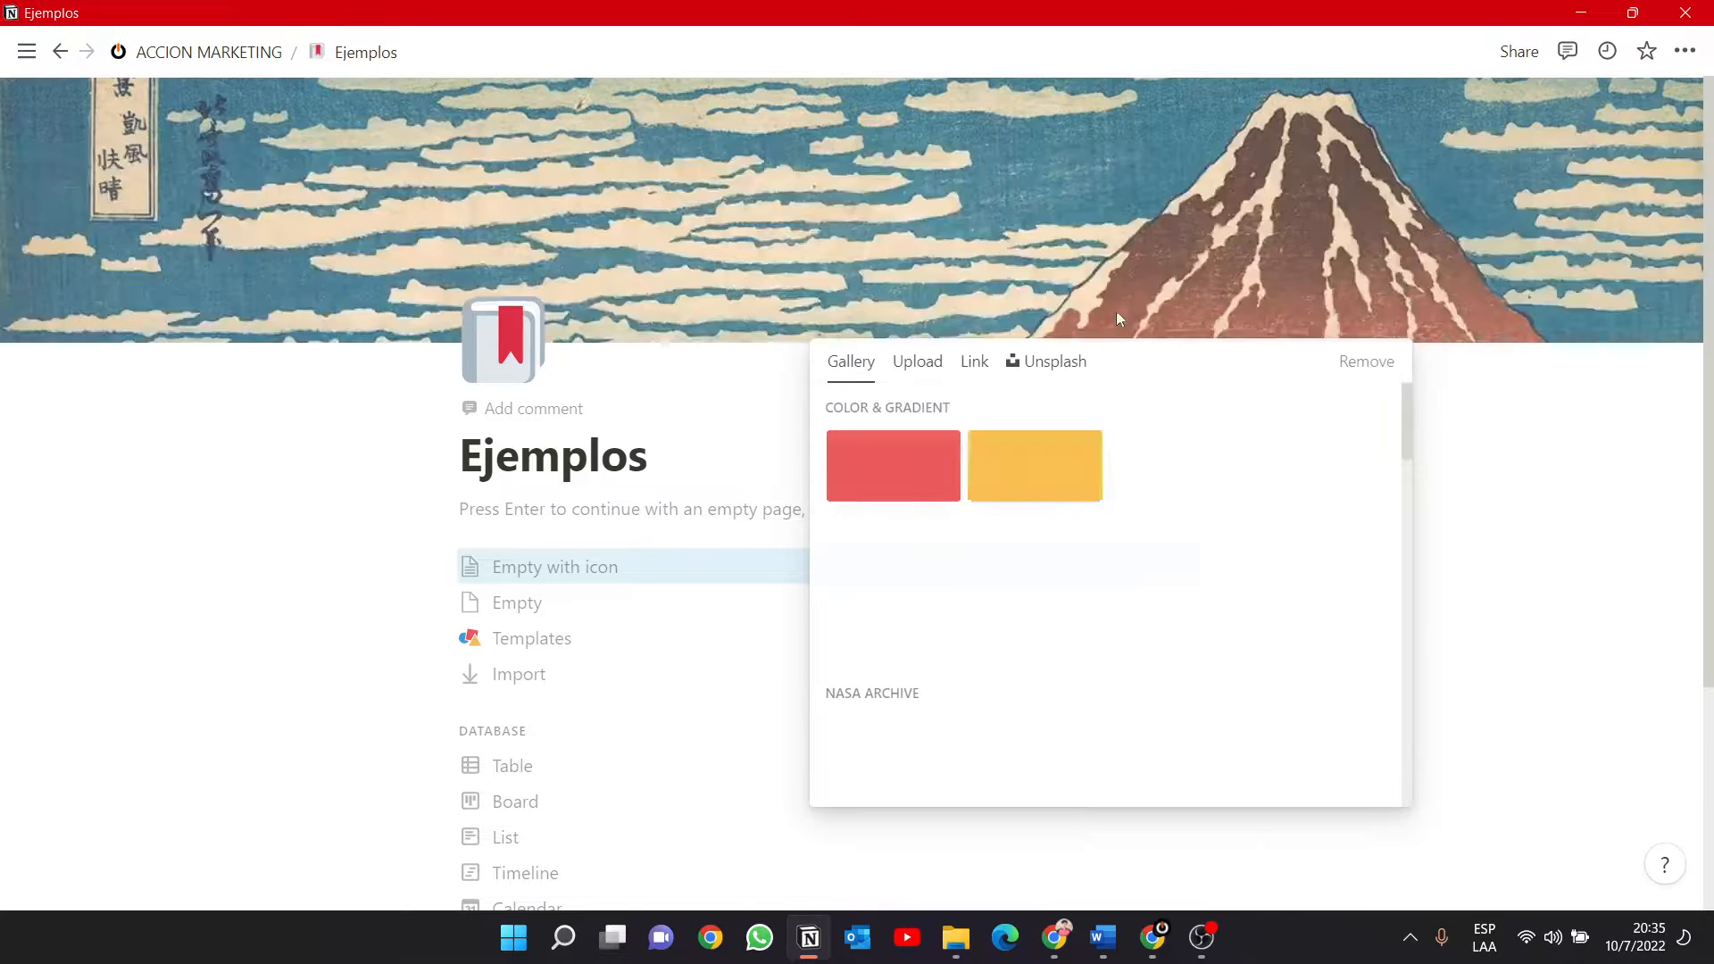
pyautogui.scroll(-10, 889, 501)
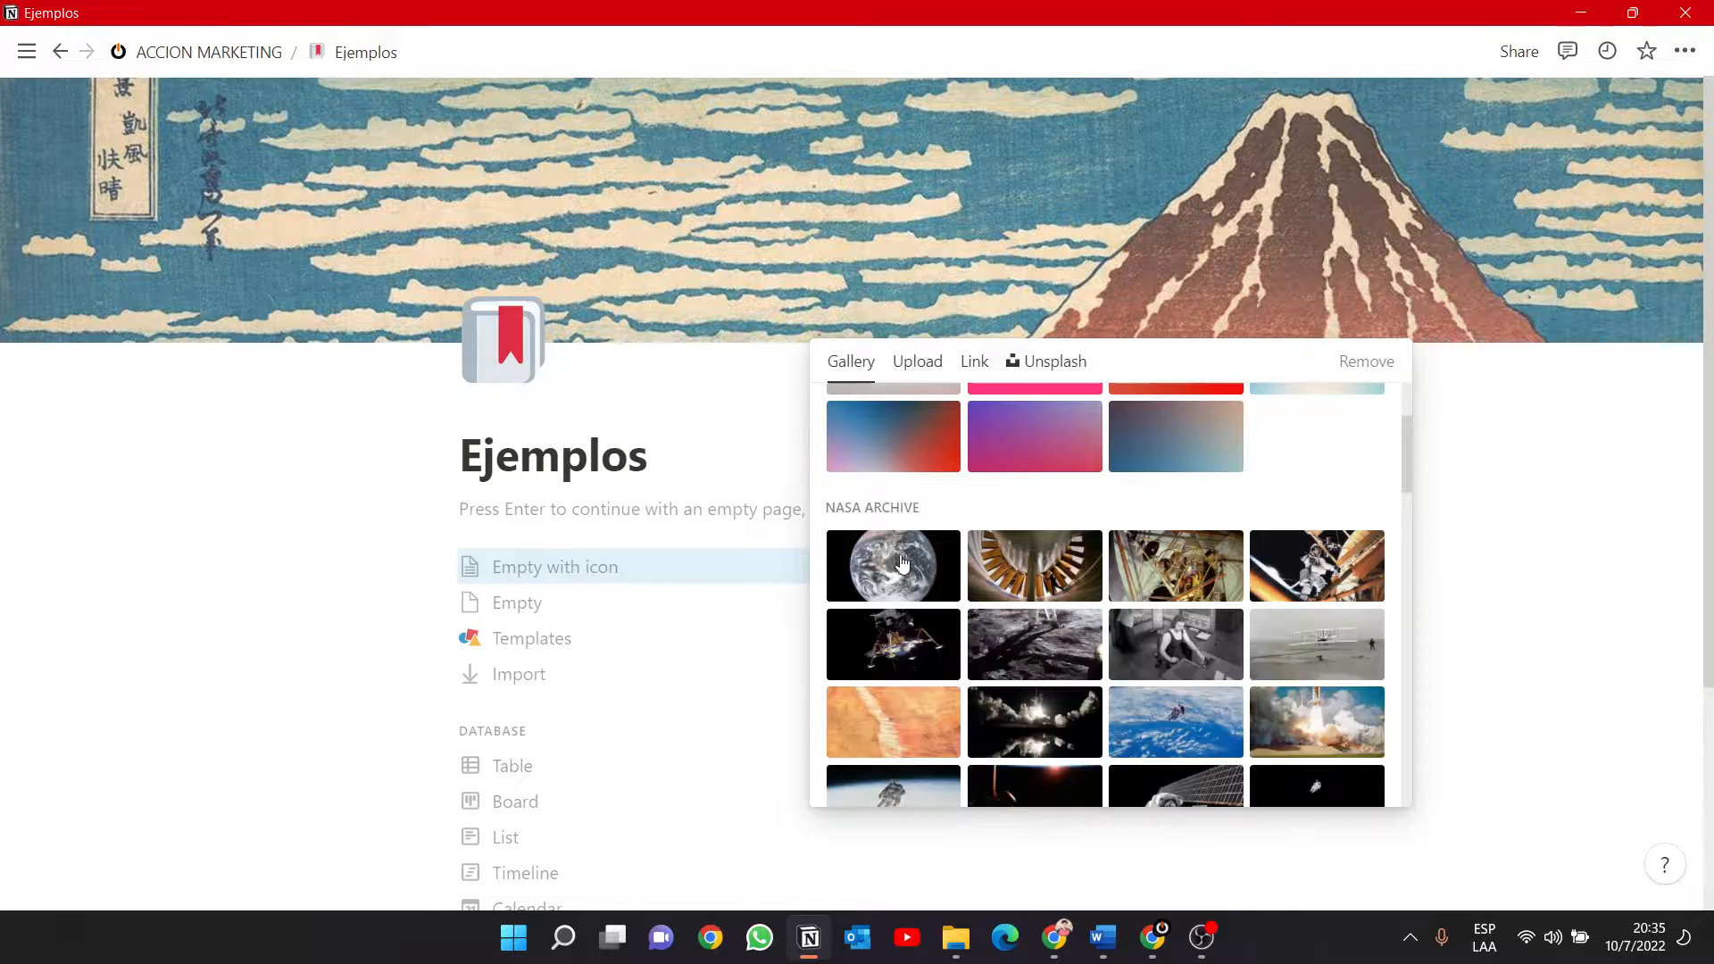
pyautogui.scroll(6, 905, 561)
pyautogui.scroll(-10, 904, 561)
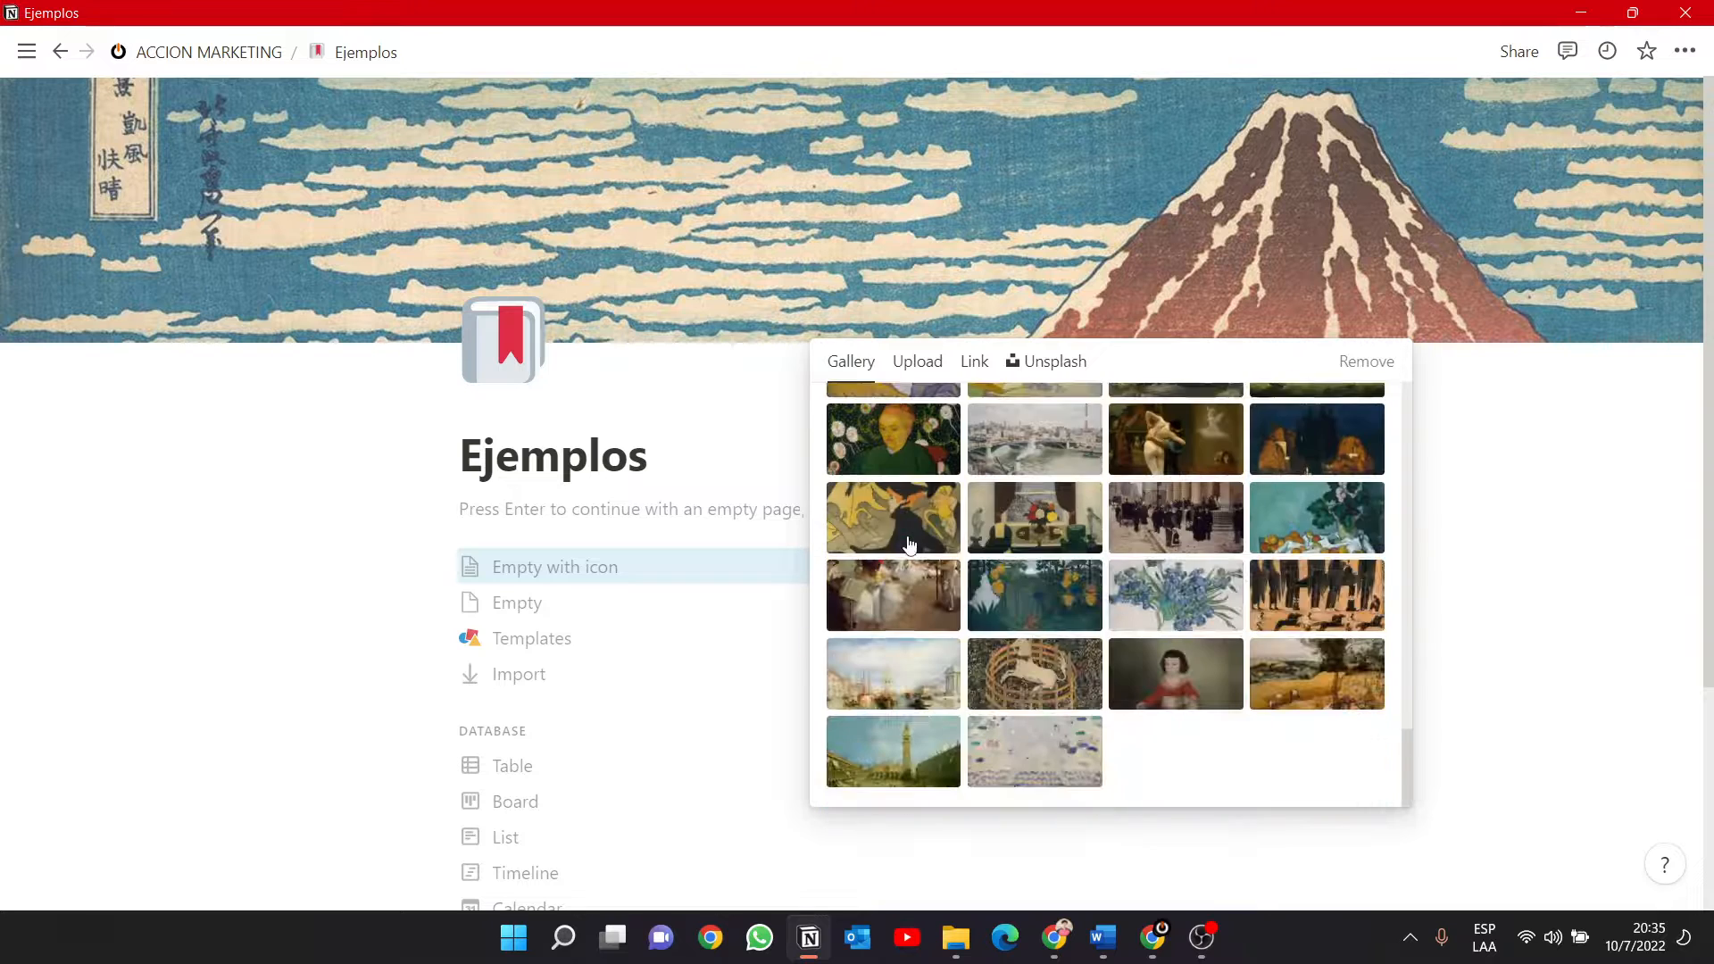
pyautogui.scroll(14, 908, 535)
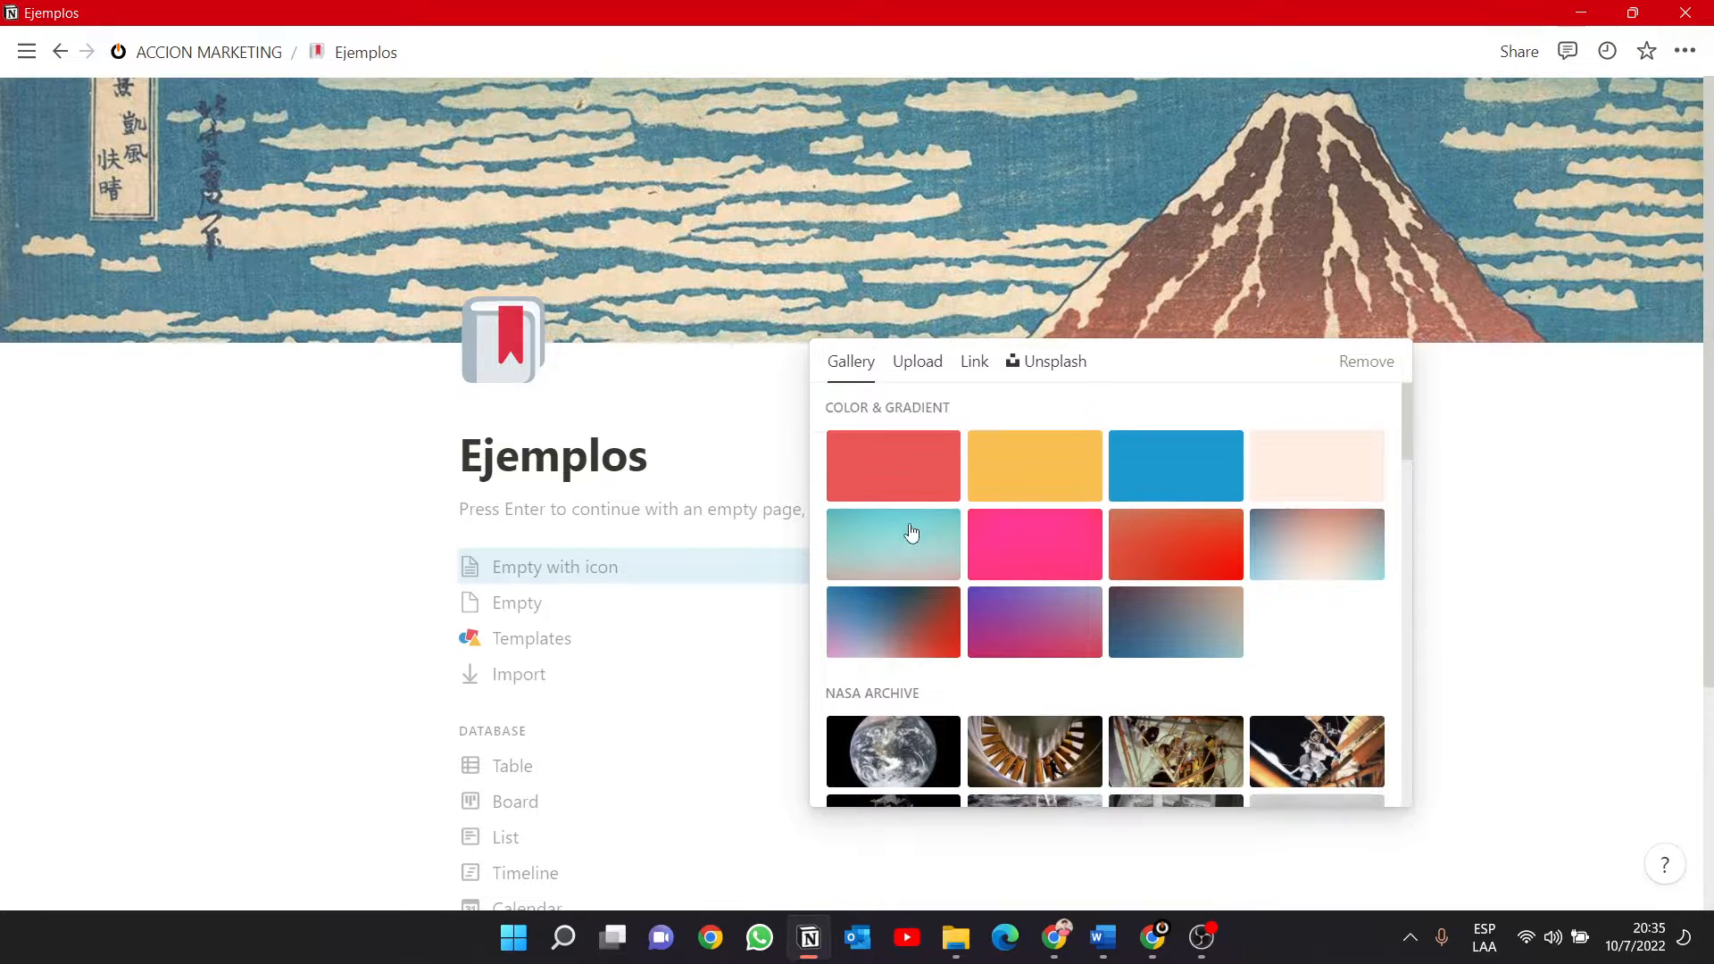
# Look at the upload and link cover options and set the Unsplash portrait of a dark-haired woman in a field as the cover.
pyautogui.click(917, 361)
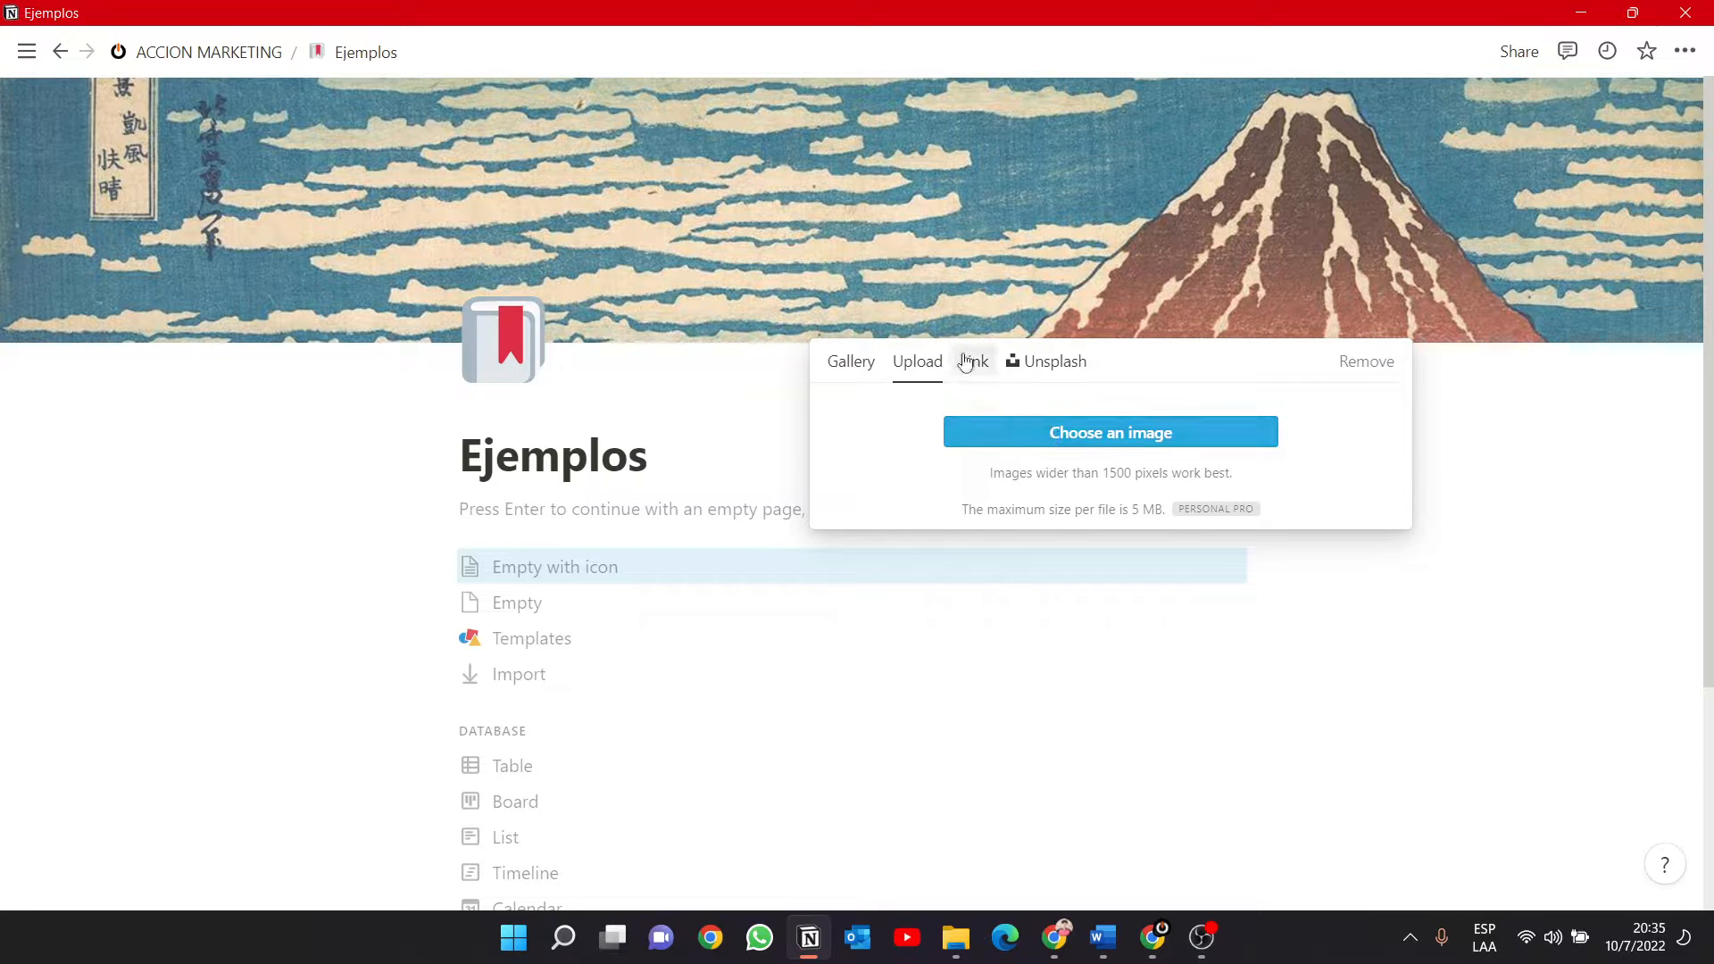
pyautogui.click(971, 366)
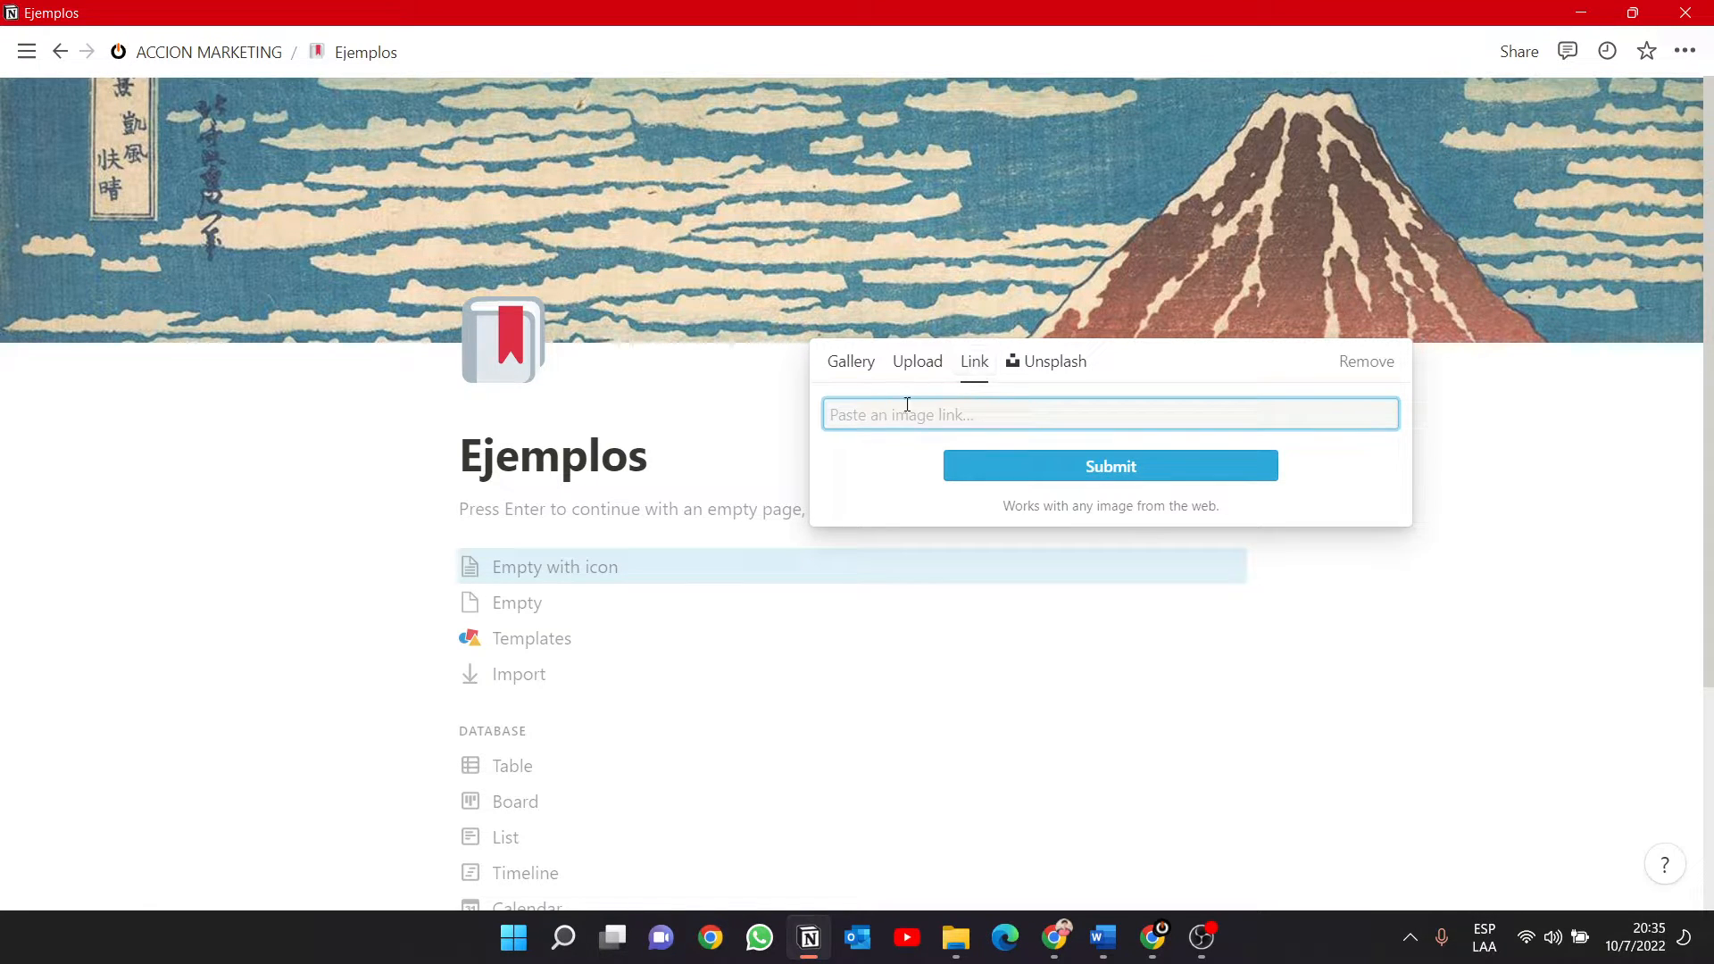
pyautogui.click(1071, 361)
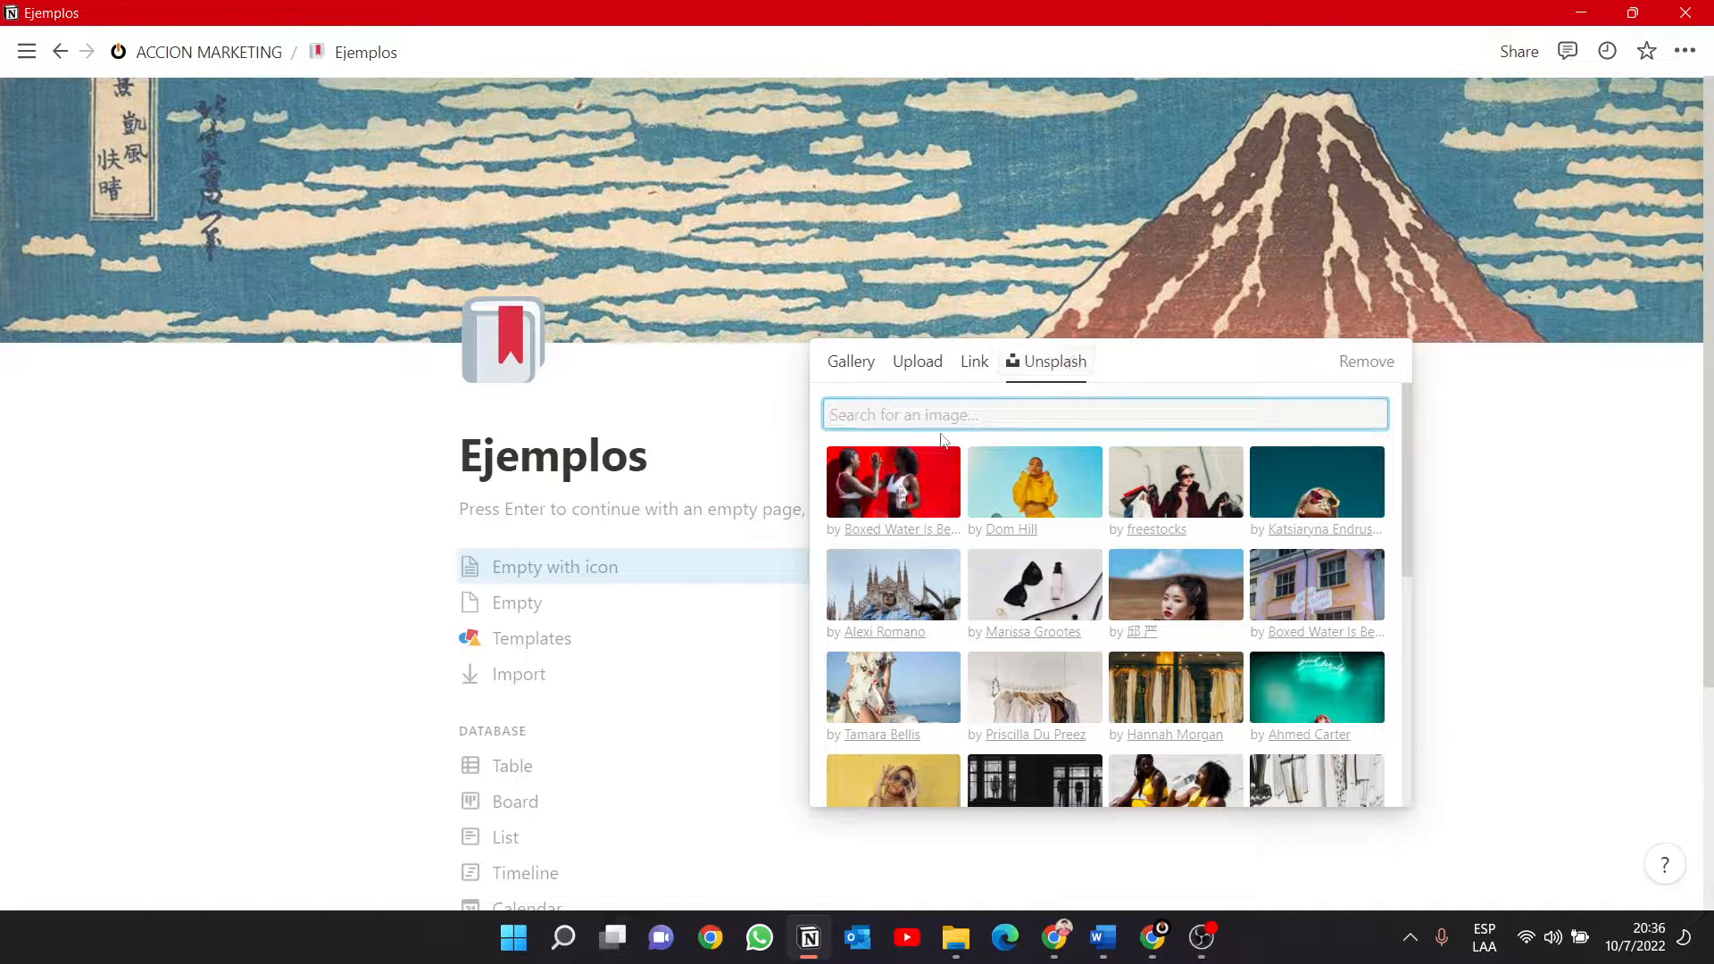
pyautogui.click(1195, 618)
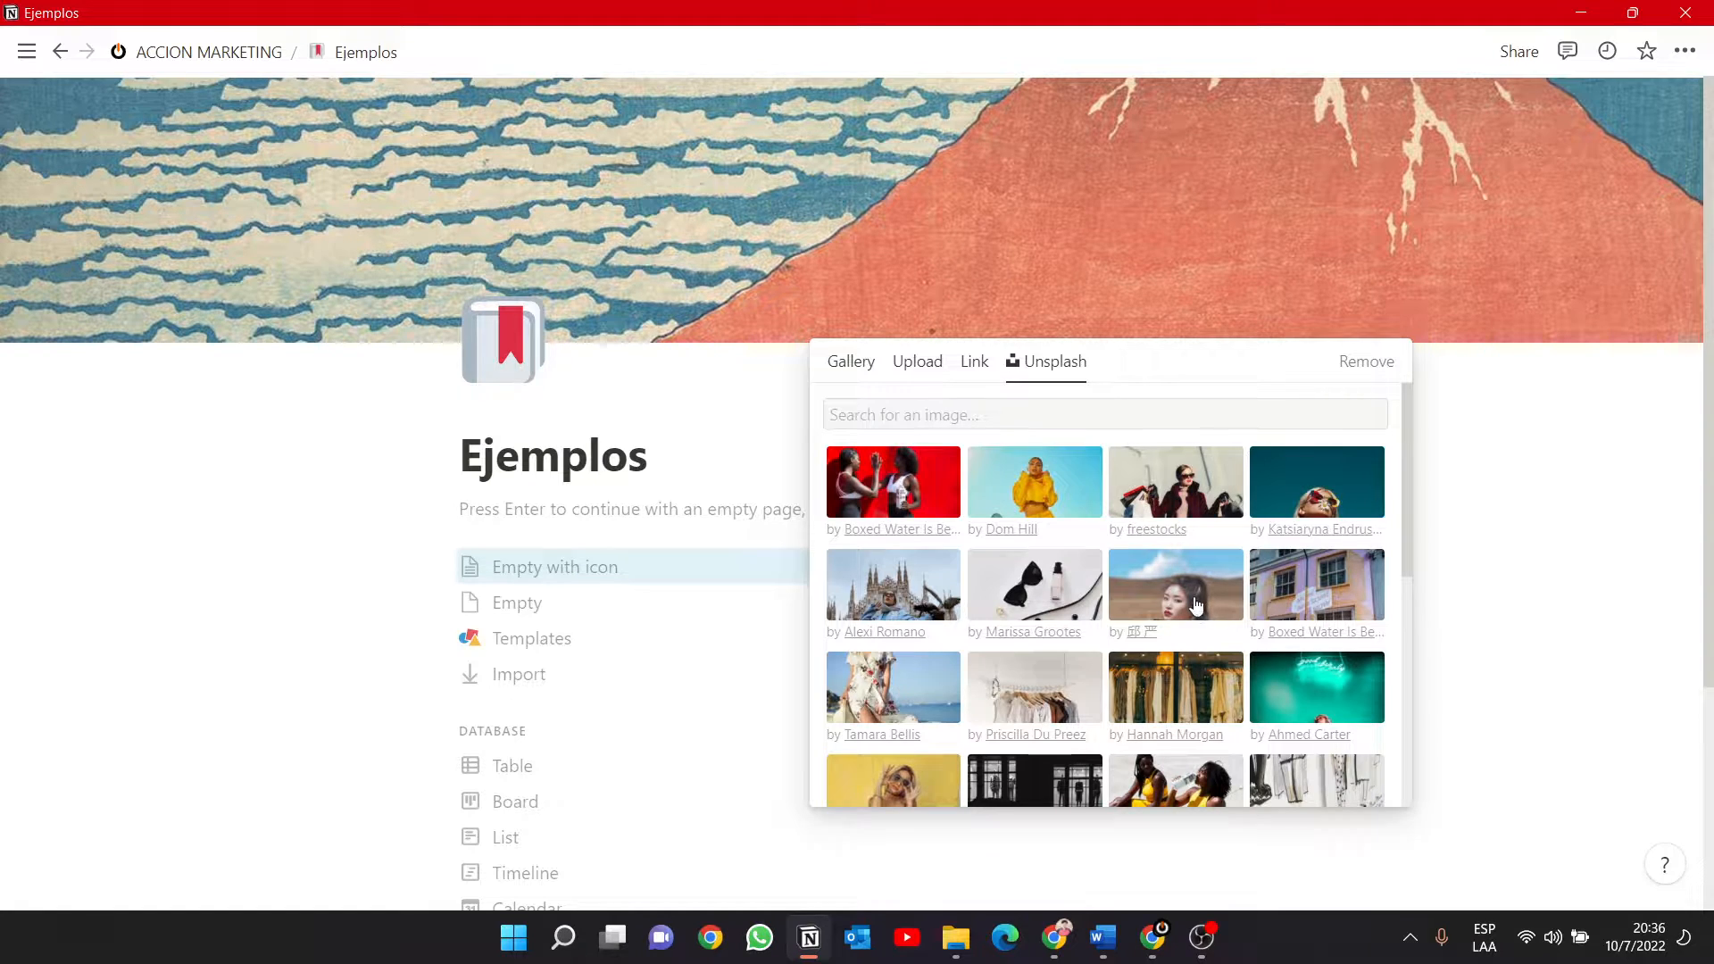
pyautogui.click(1193, 603)
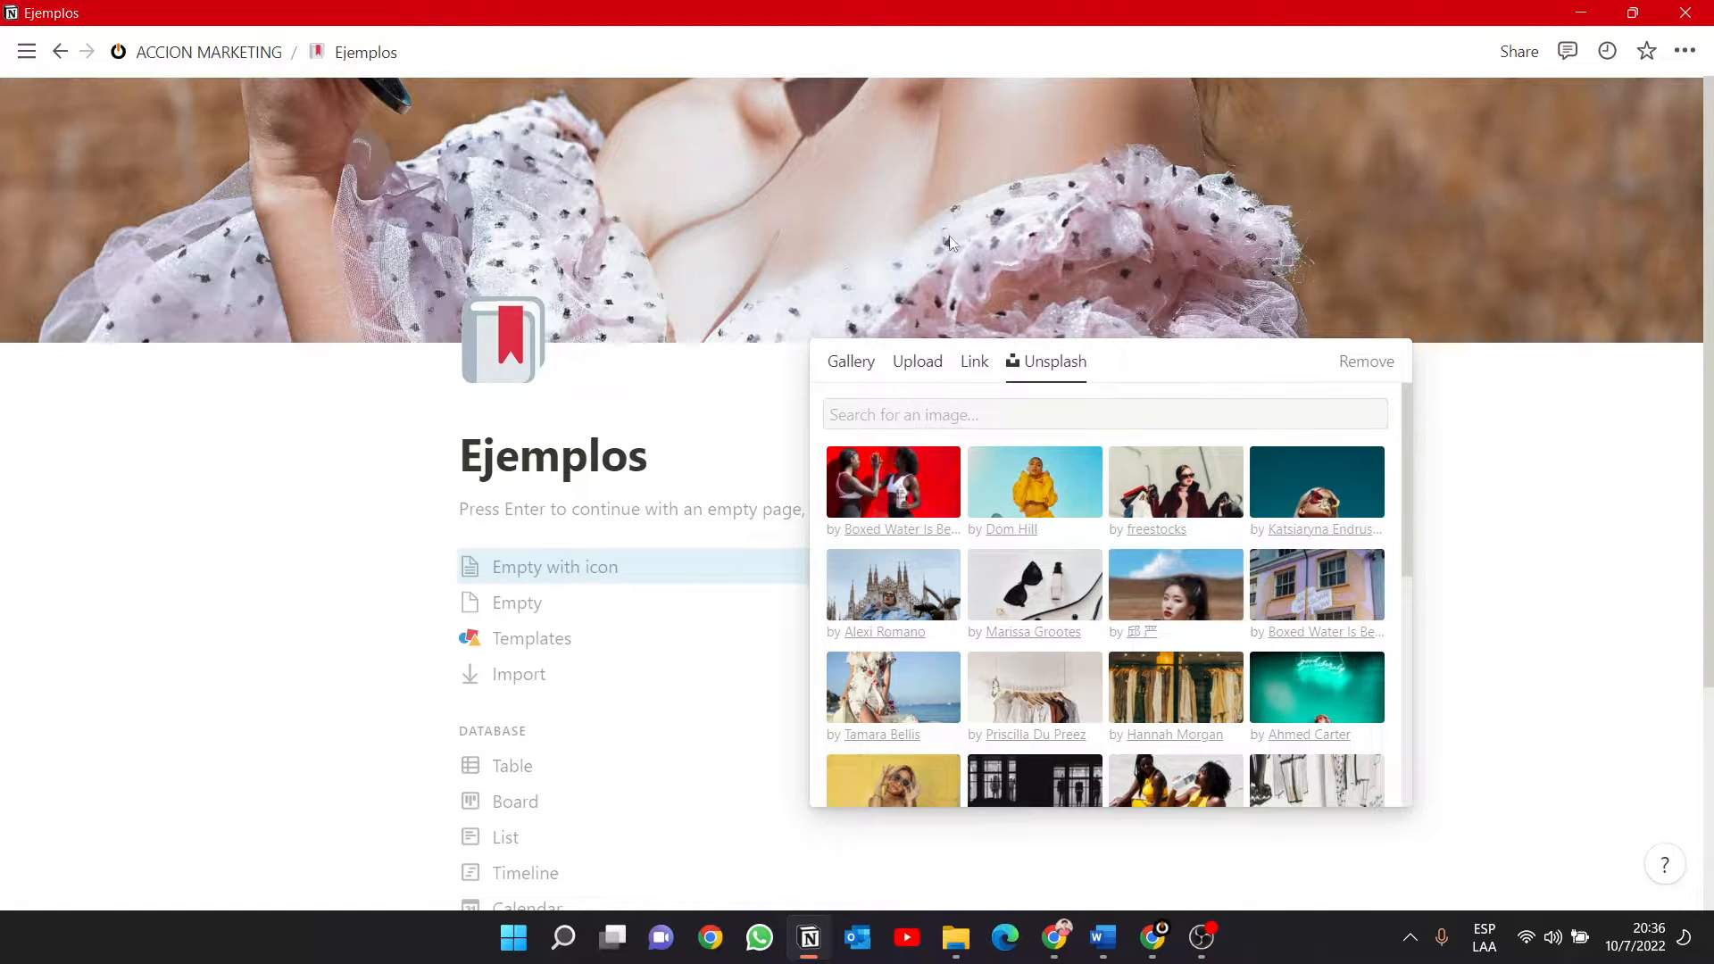
pyautogui.click(1073, 207)
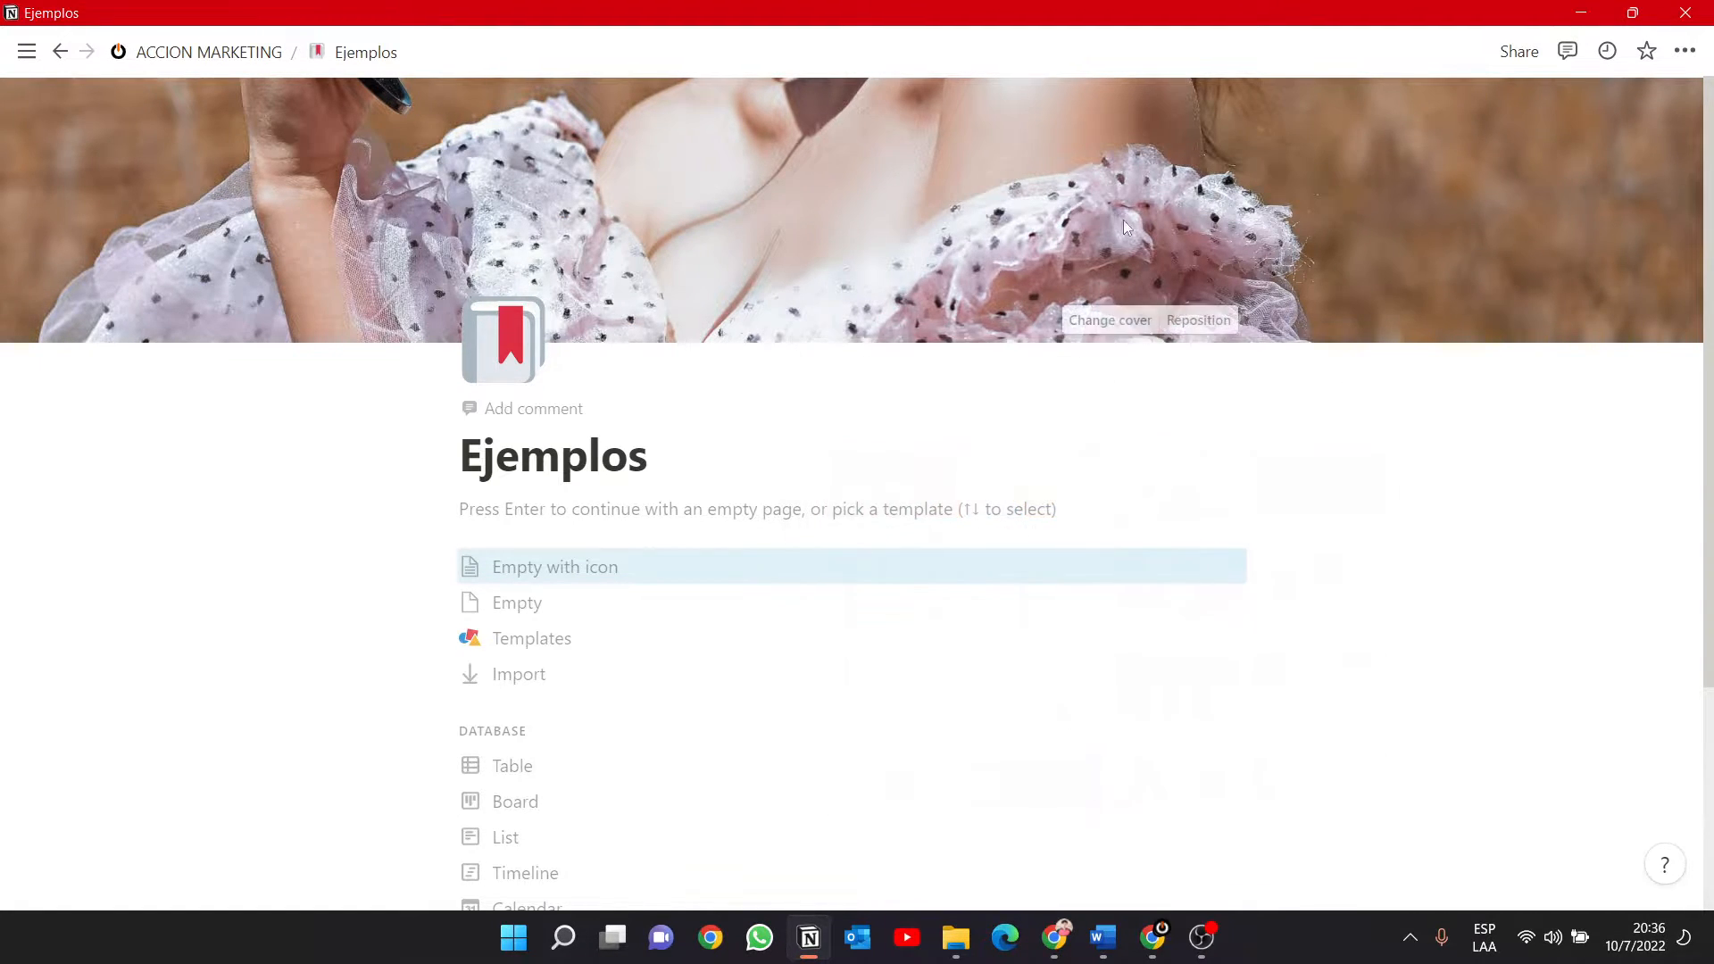
# Reposition the cover image vertically so the woman's face shows in the banner.
pyautogui.click(1205, 323)
pyautogui.moveTo(1092, 131); pyautogui.dragTo(1121, 410)
pyautogui.moveTo(1042, 149); pyautogui.dragTo(1071, 393)
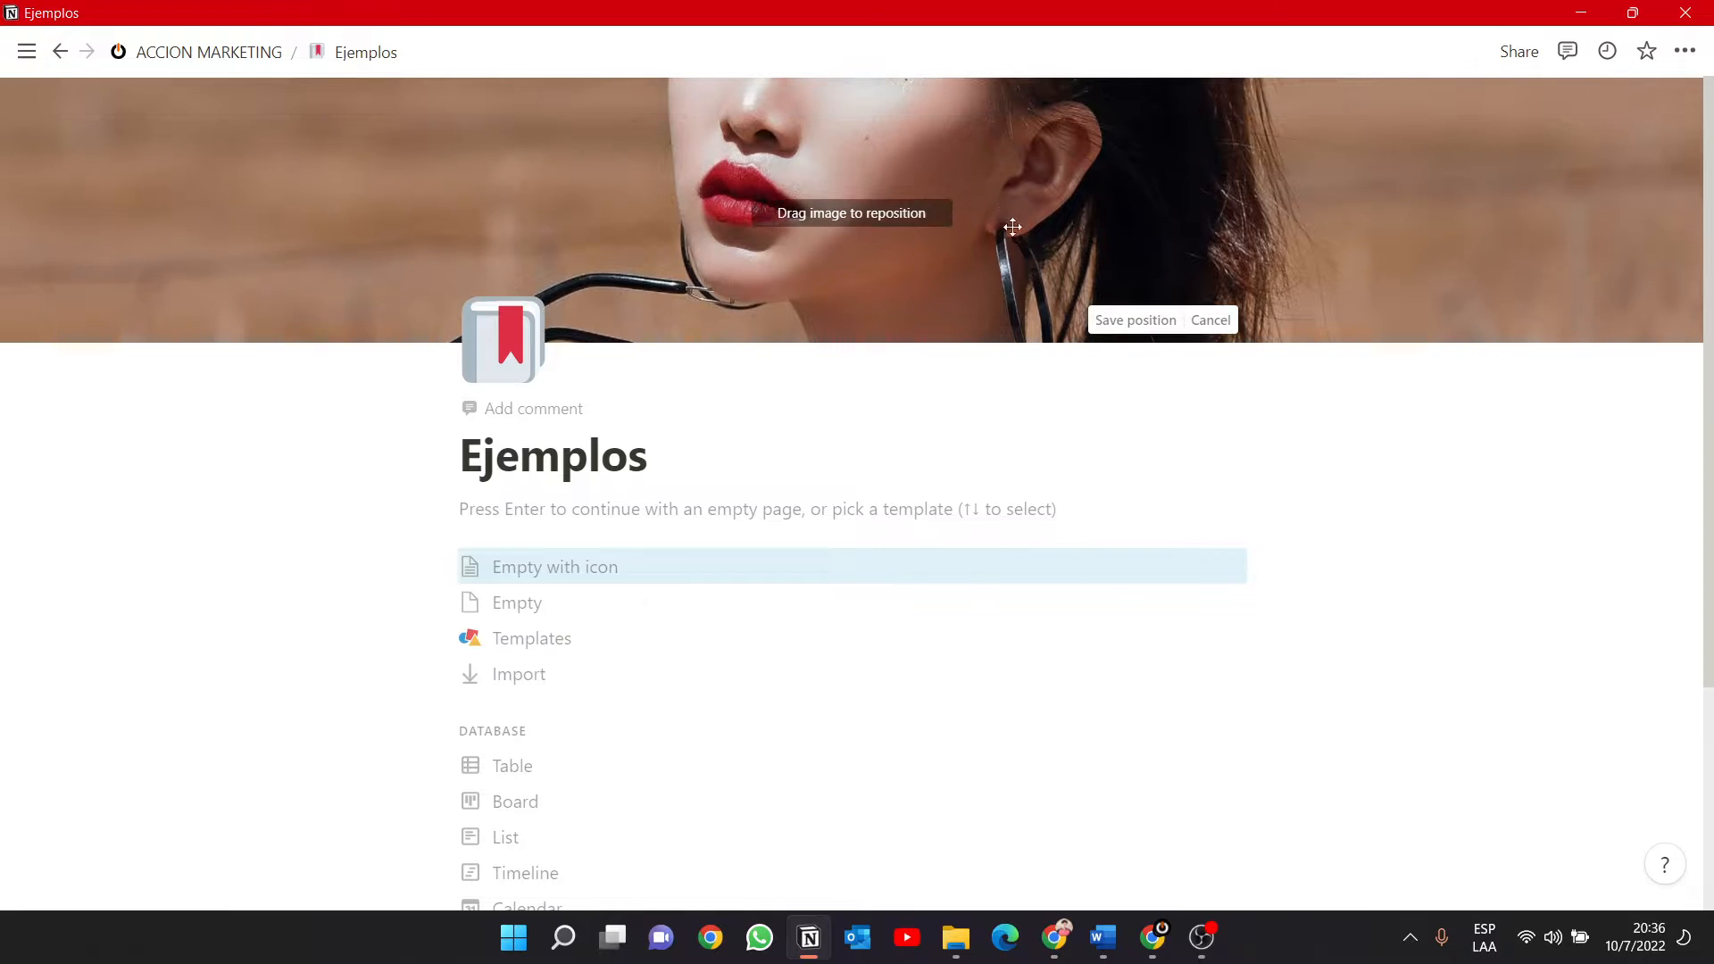
pyautogui.moveTo(1012, 226); pyautogui.dragTo(1029, 257)
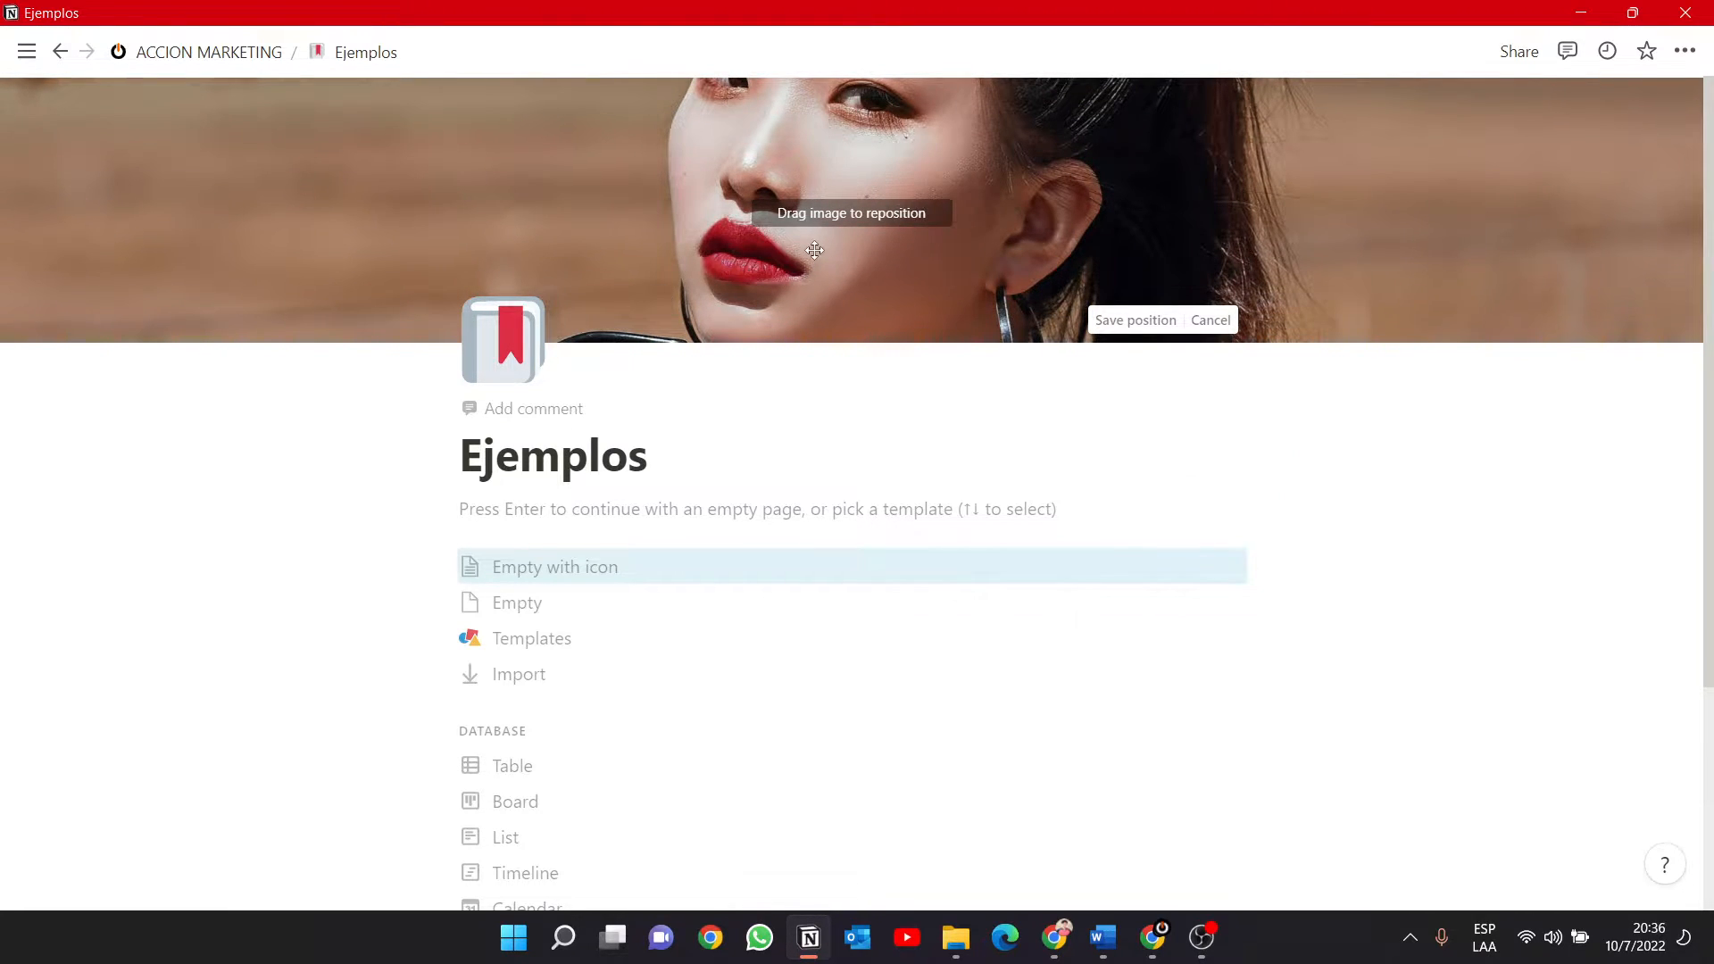
# Narrow the window to about half the screen width to check how the cover adapts, and maximize it again.
pyautogui.click(1633, 13)
pyautogui.moveTo(1464, 265); pyautogui.dragTo(1022, 244)
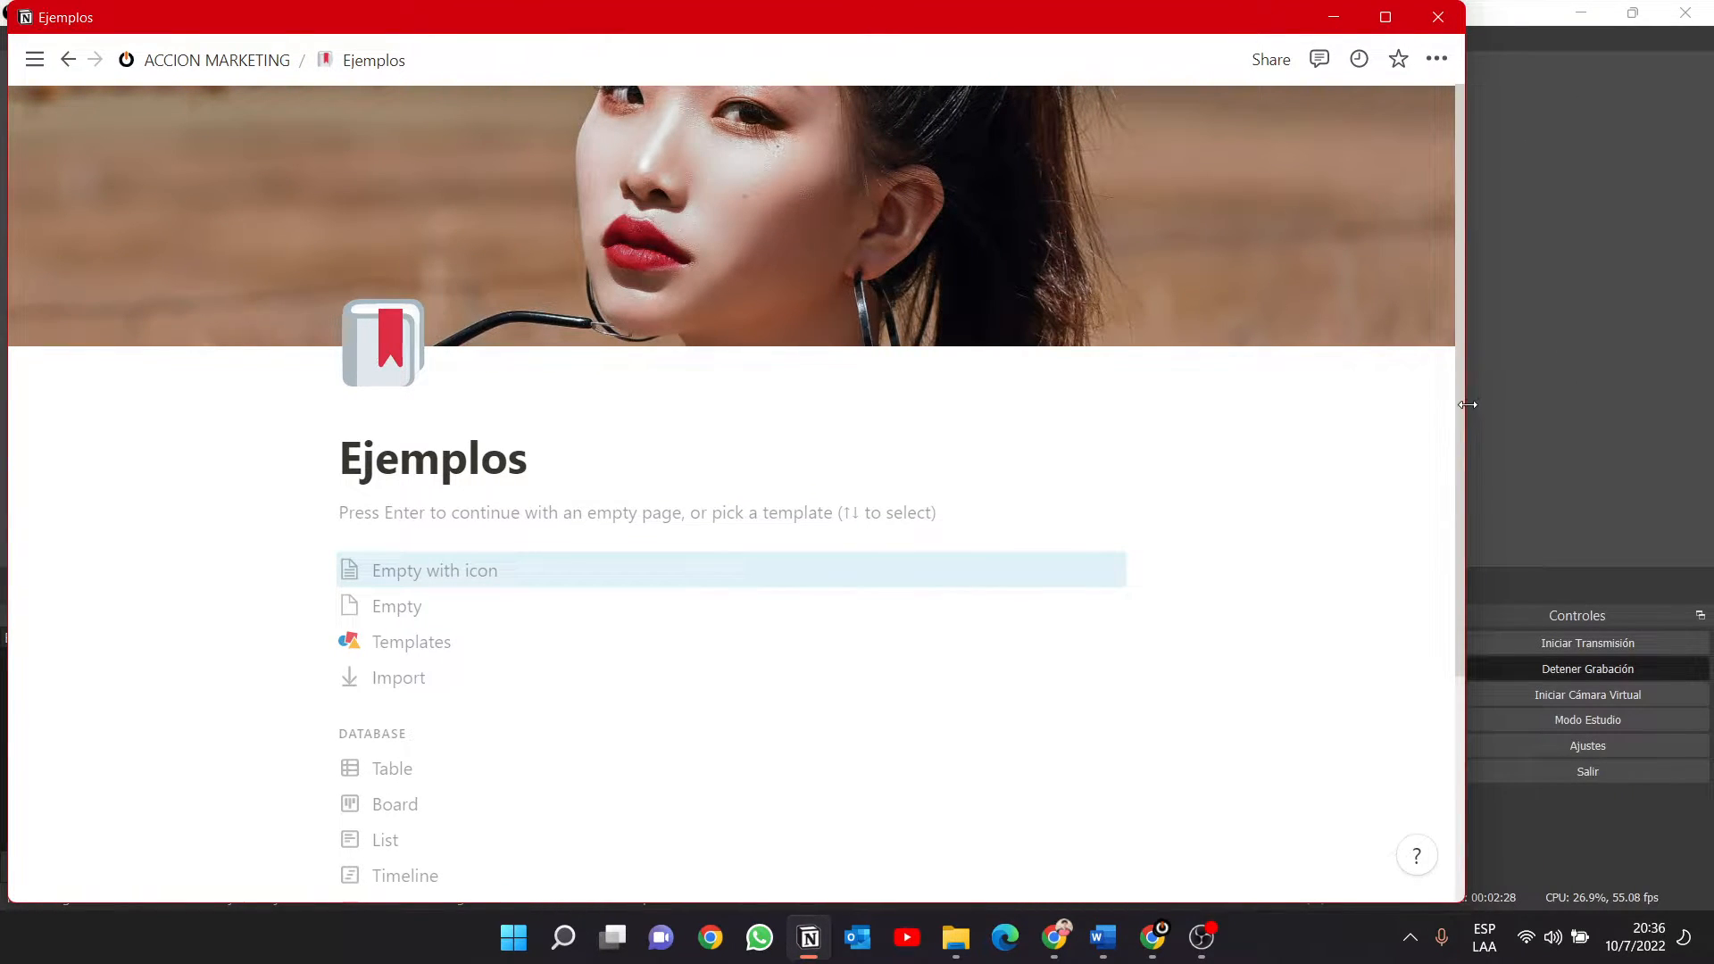
pyautogui.moveTo(1467, 404); pyautogui.dragTo(829, 386)
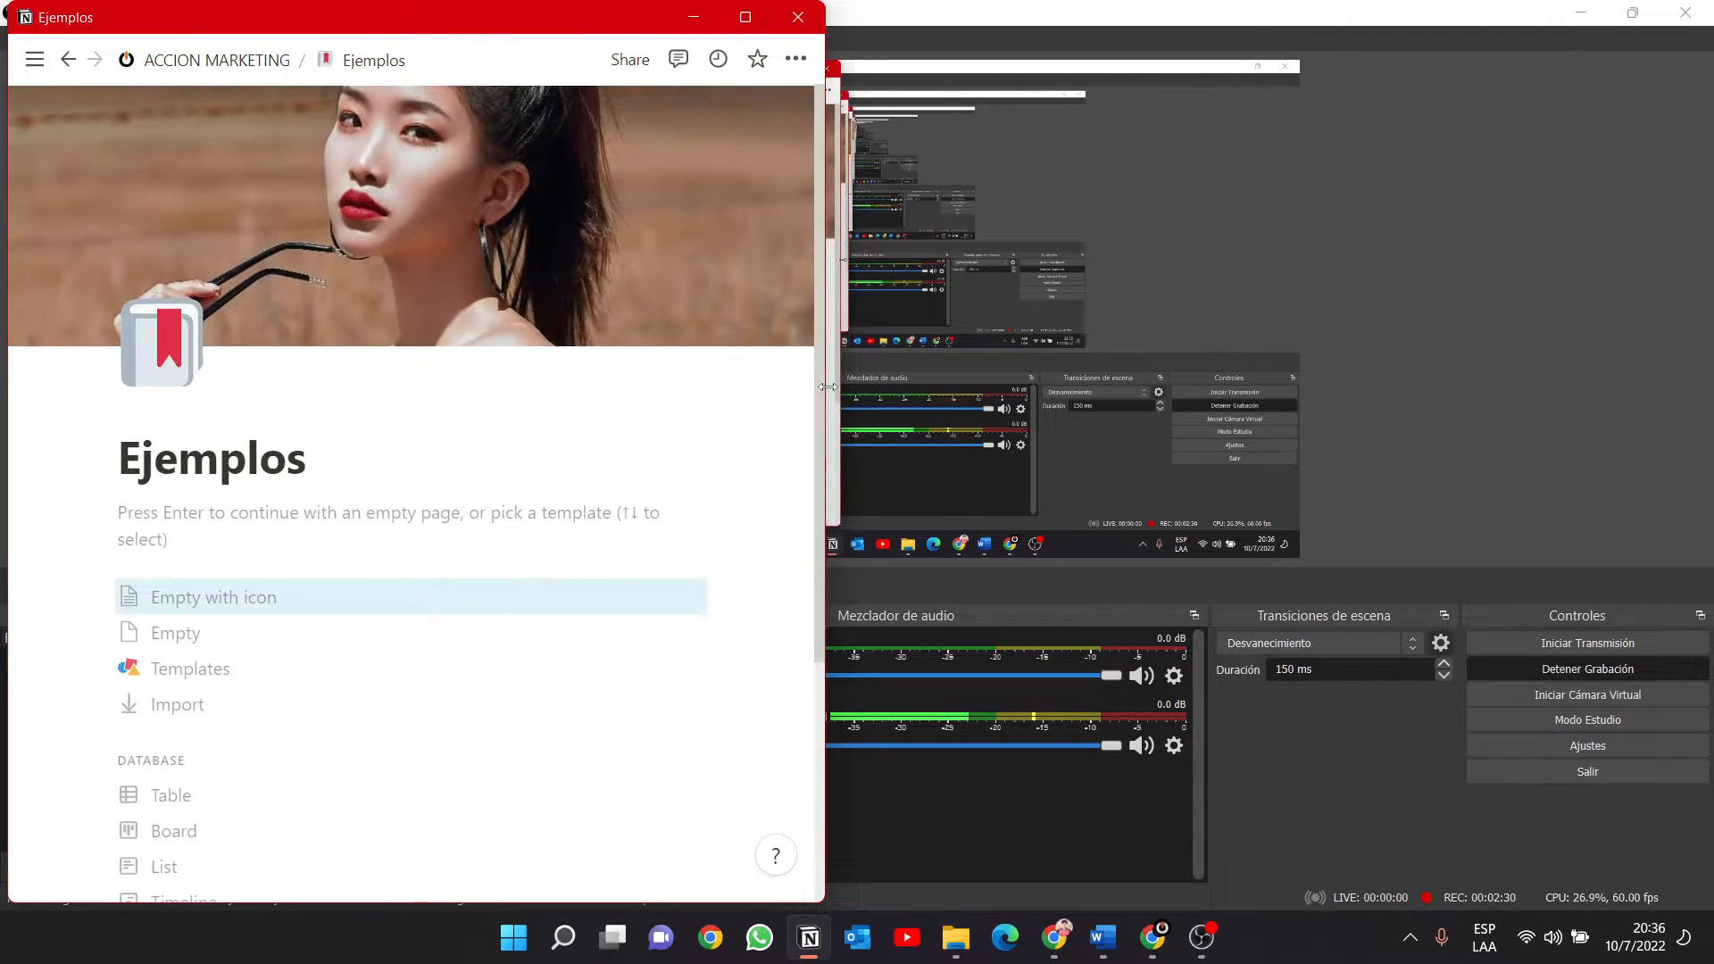
pyautogui.click(745, 18)
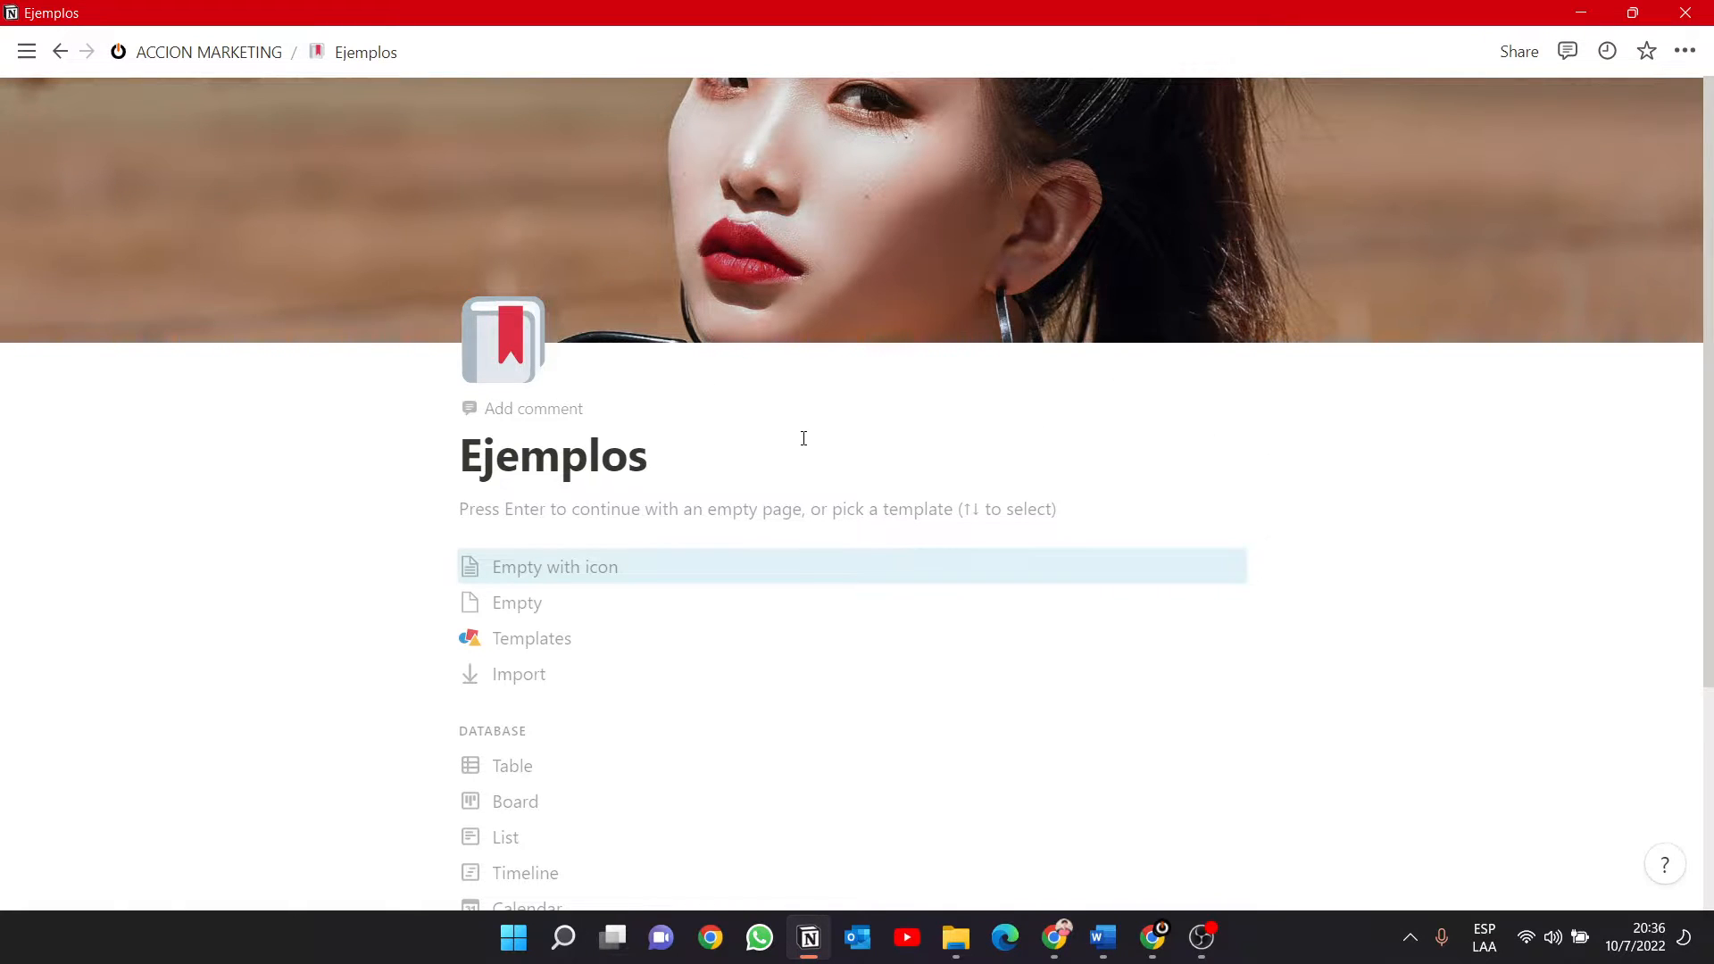
# Start a page comment with the text "Comentarios" followed by a mention of ACCION MARKETING.
pyautogui.click(534, 410)
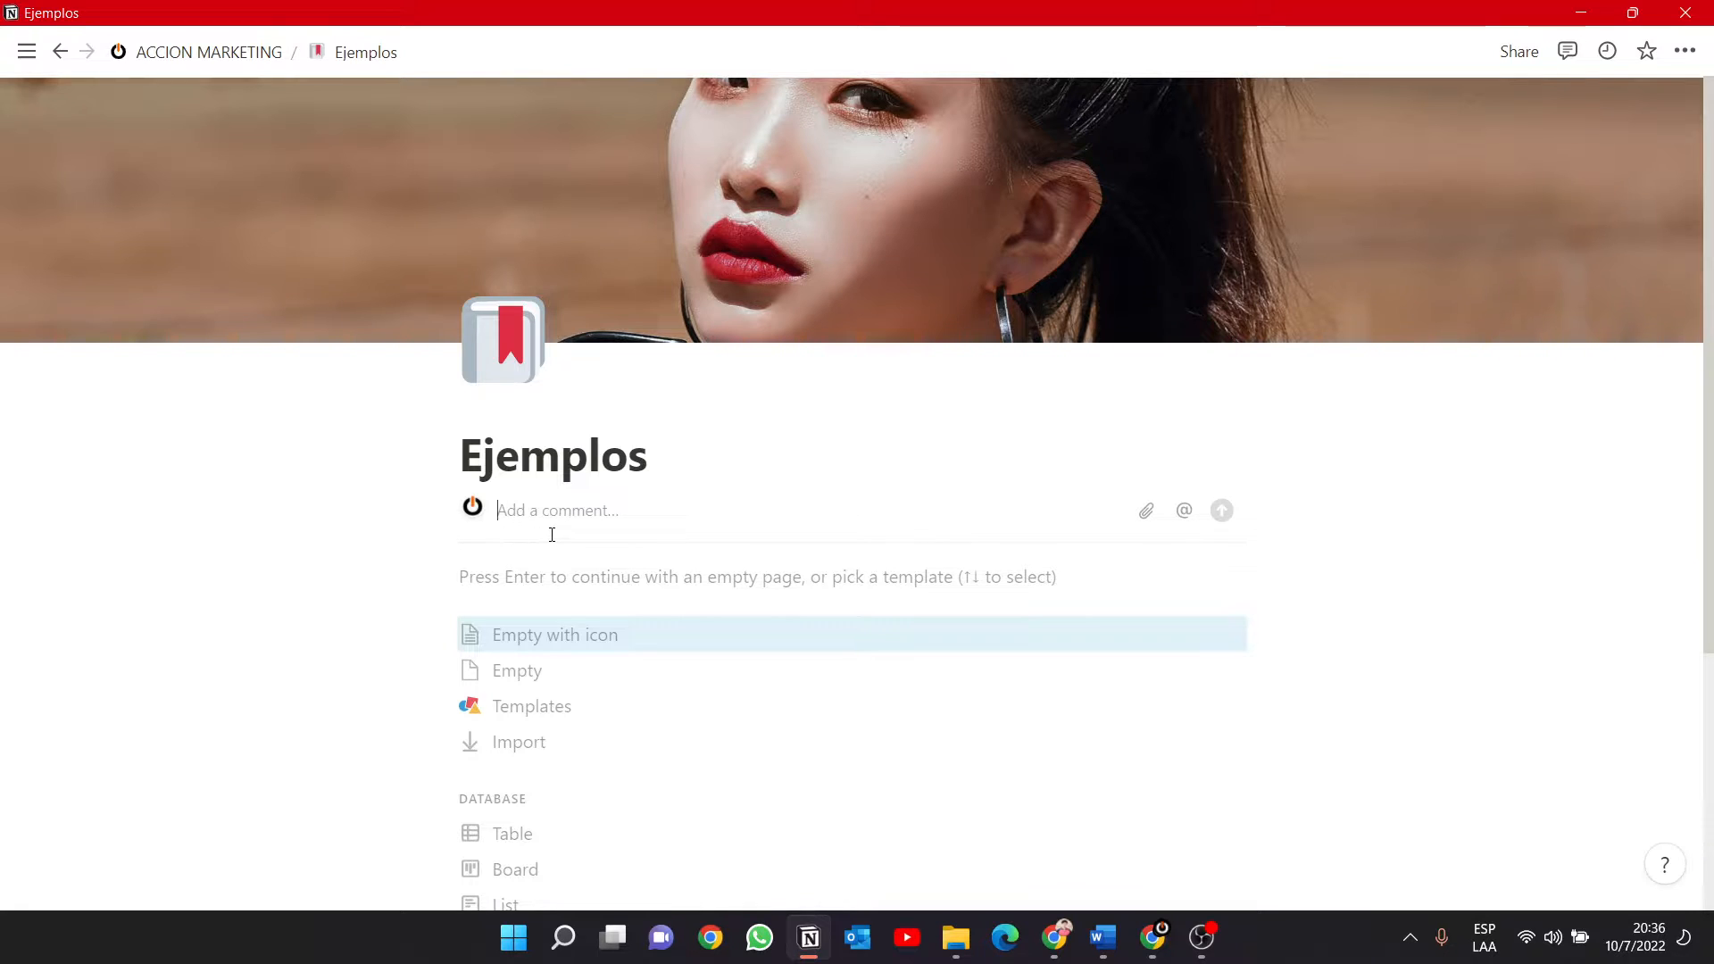
pyautogui.write('Comer')
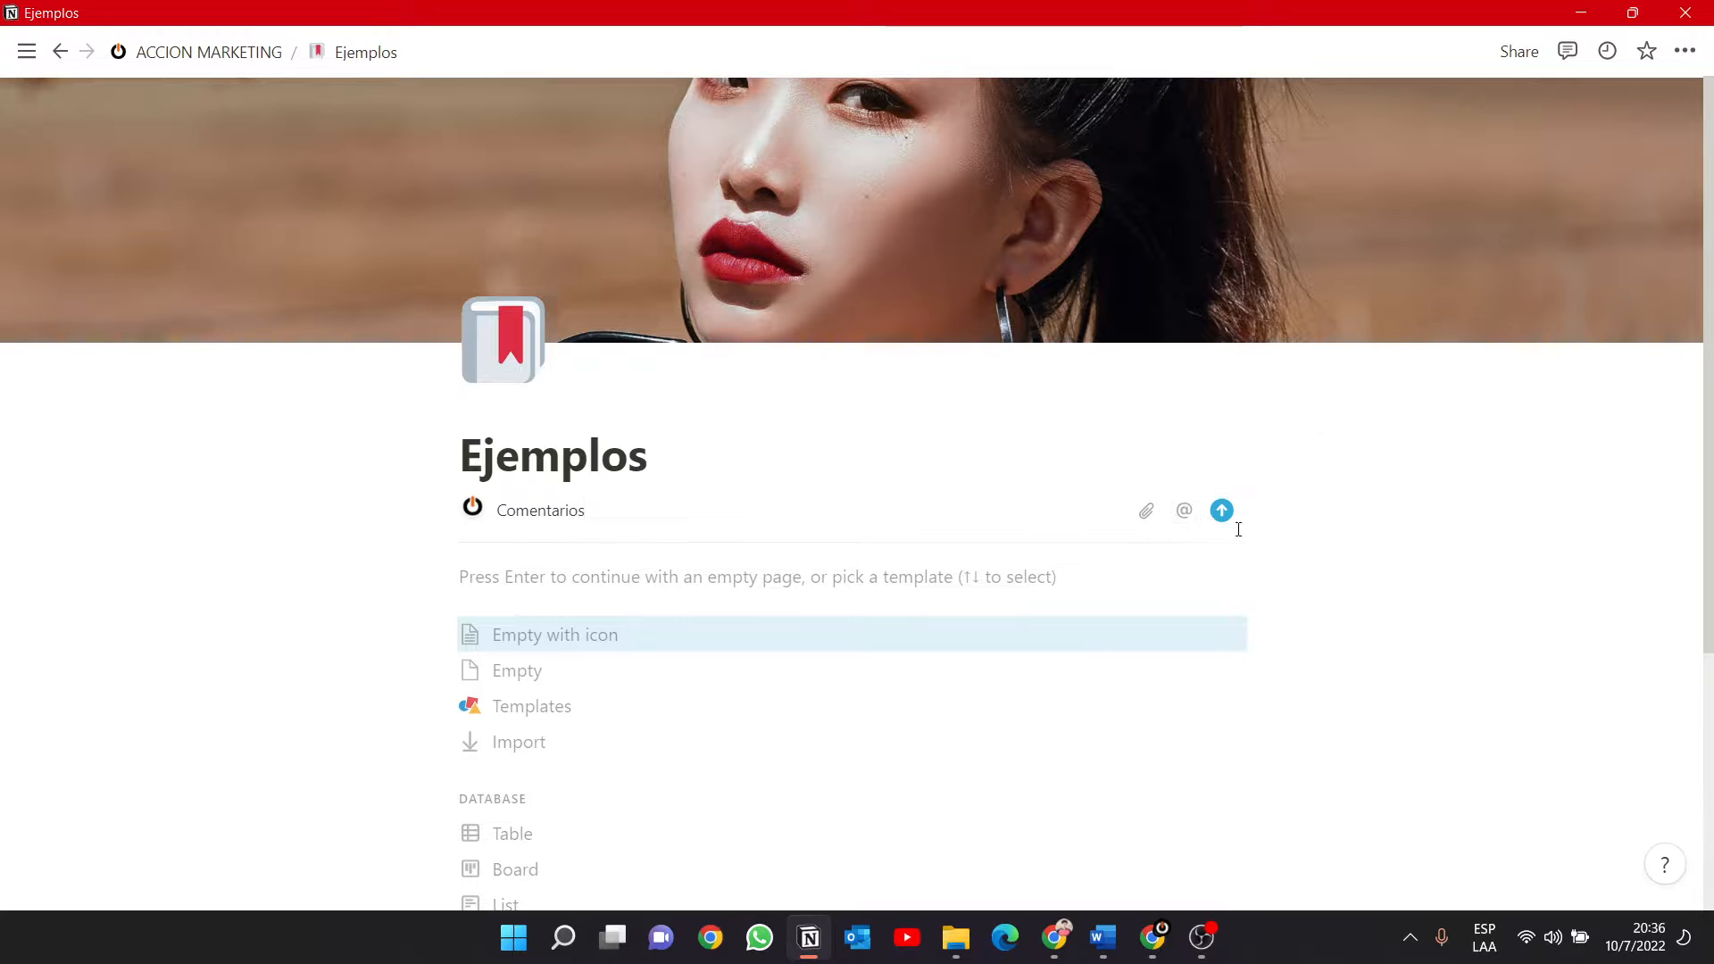
pyautogui.click(1183, 510)
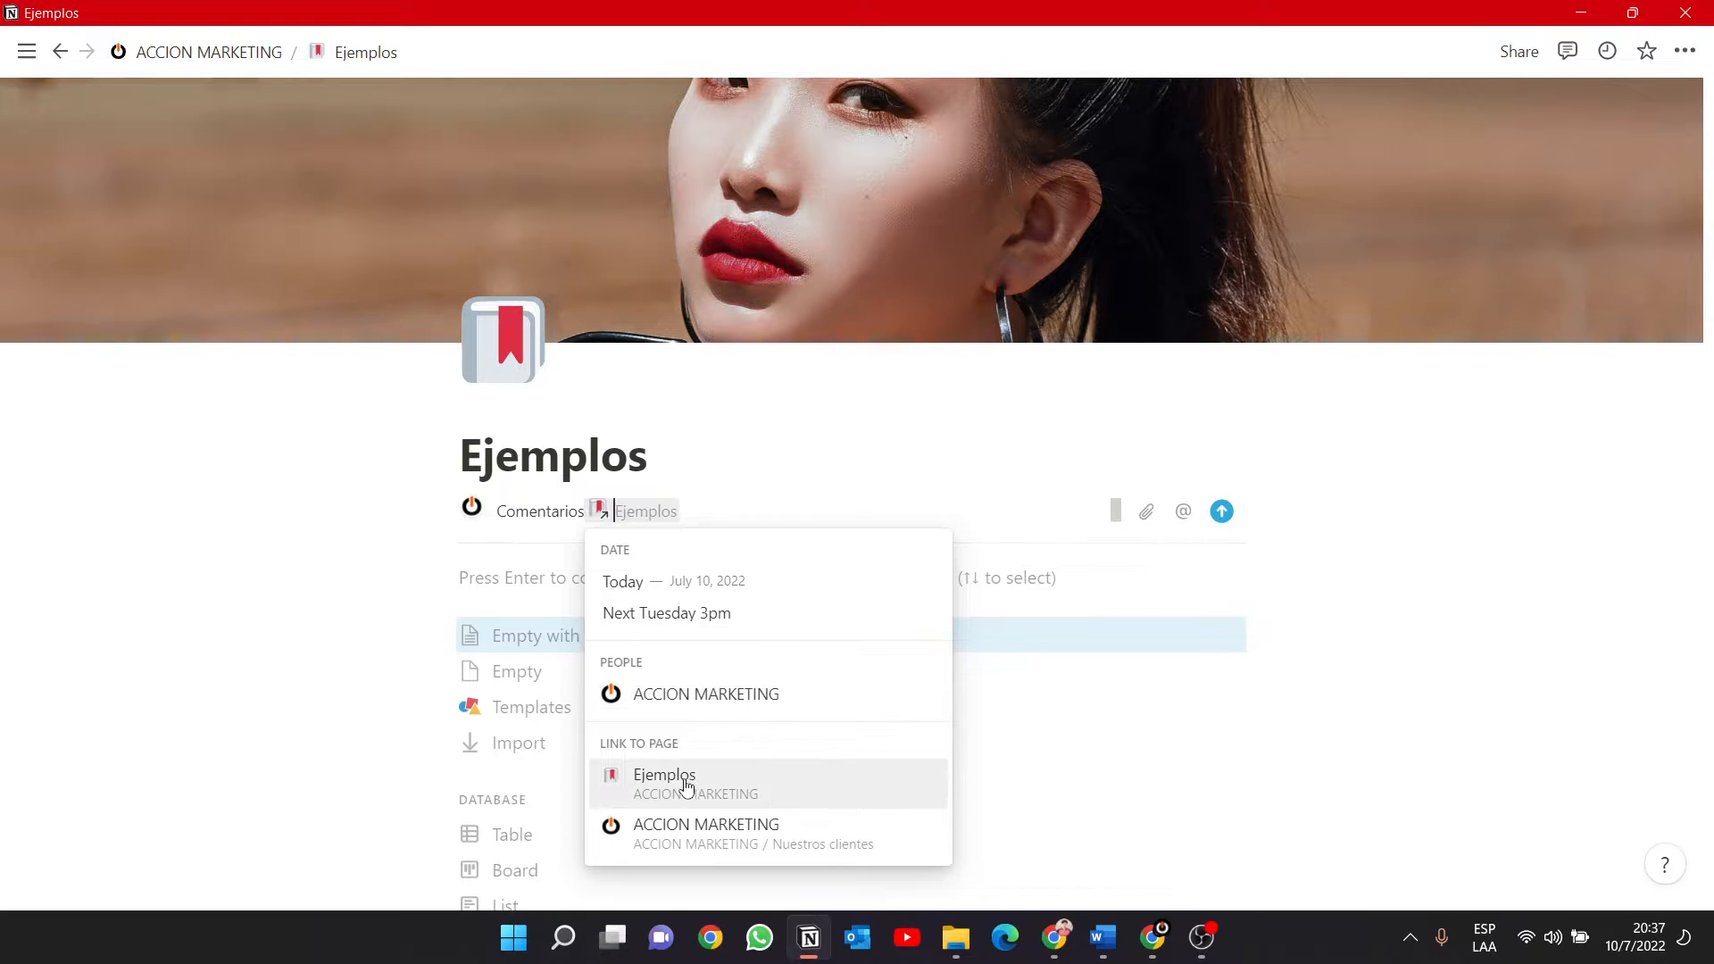
pyautogui.click(692, 694)
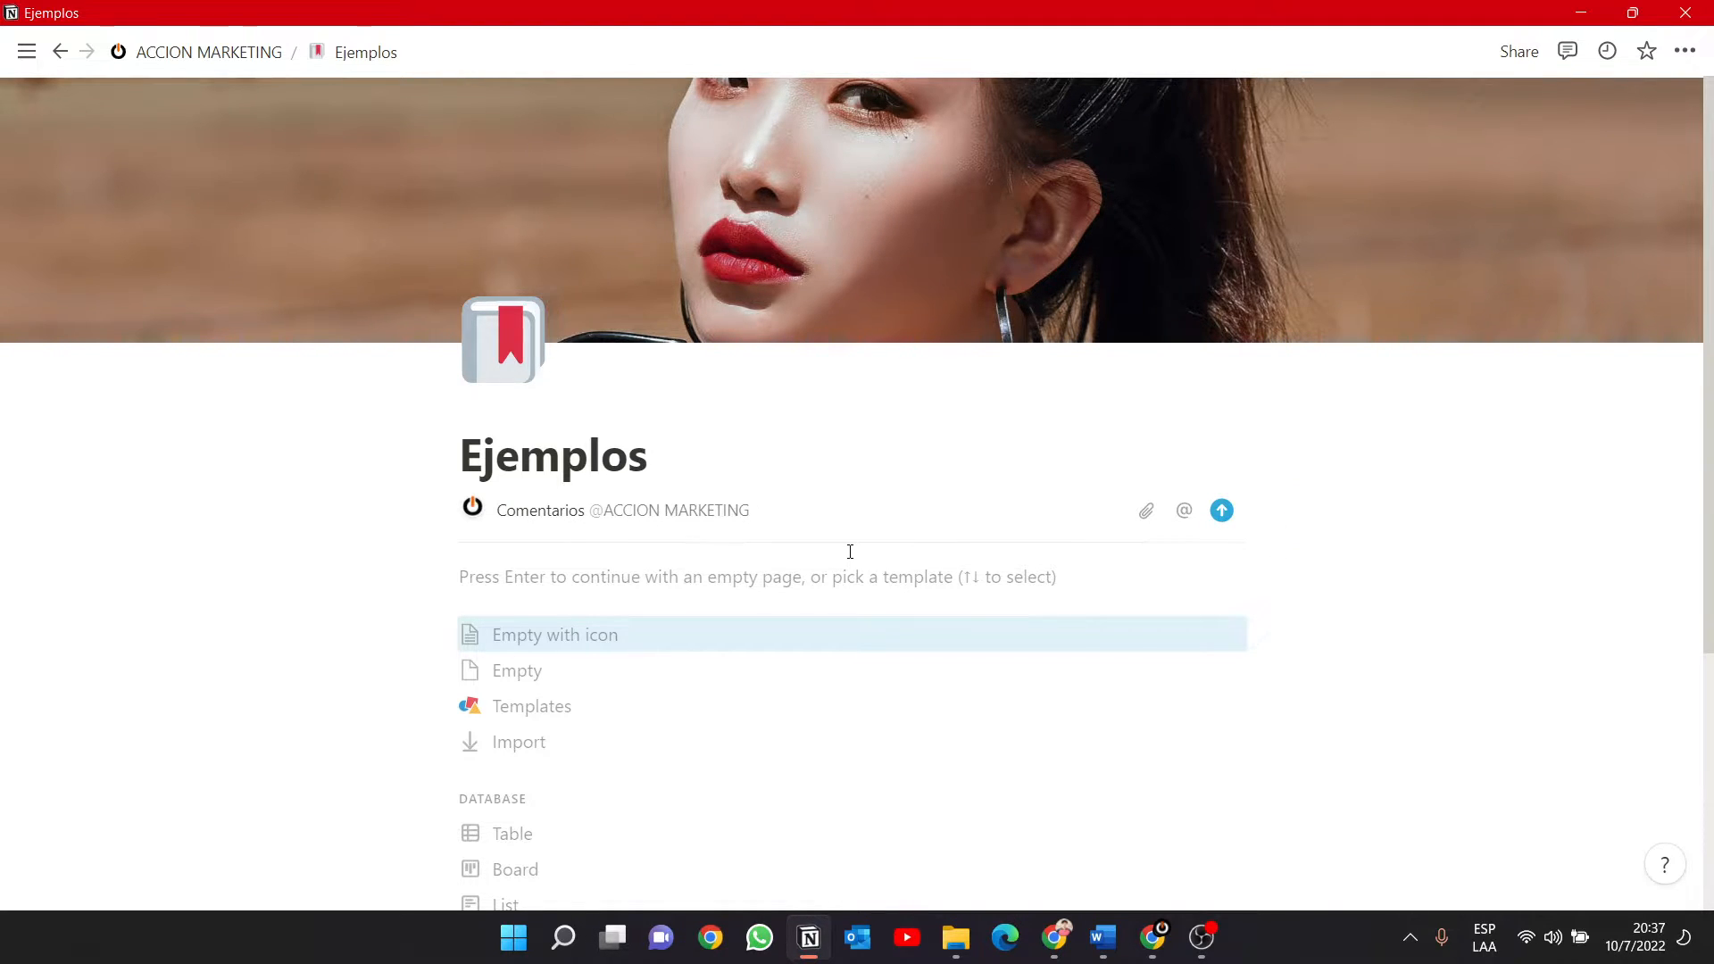
# Continue the comment with "vean en la pagina de" and a link to the Tareas recurrentes page.
pyautogui.write('vean en la pagina de')
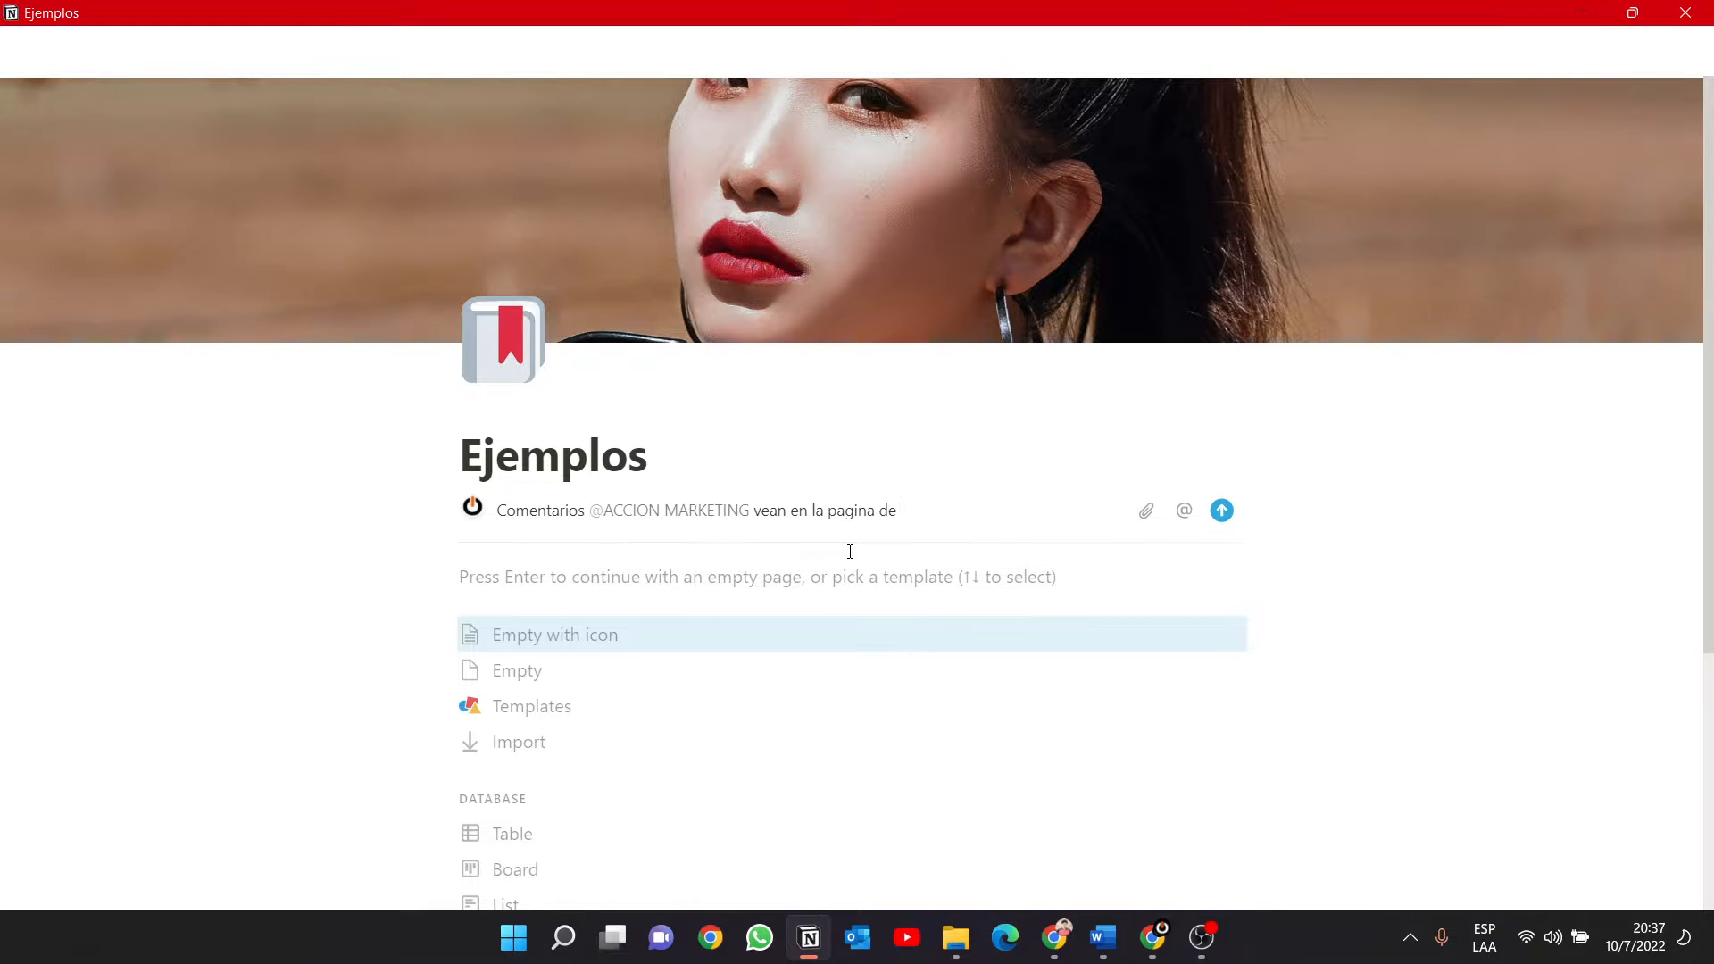
pyautogui.write(' @ ta')
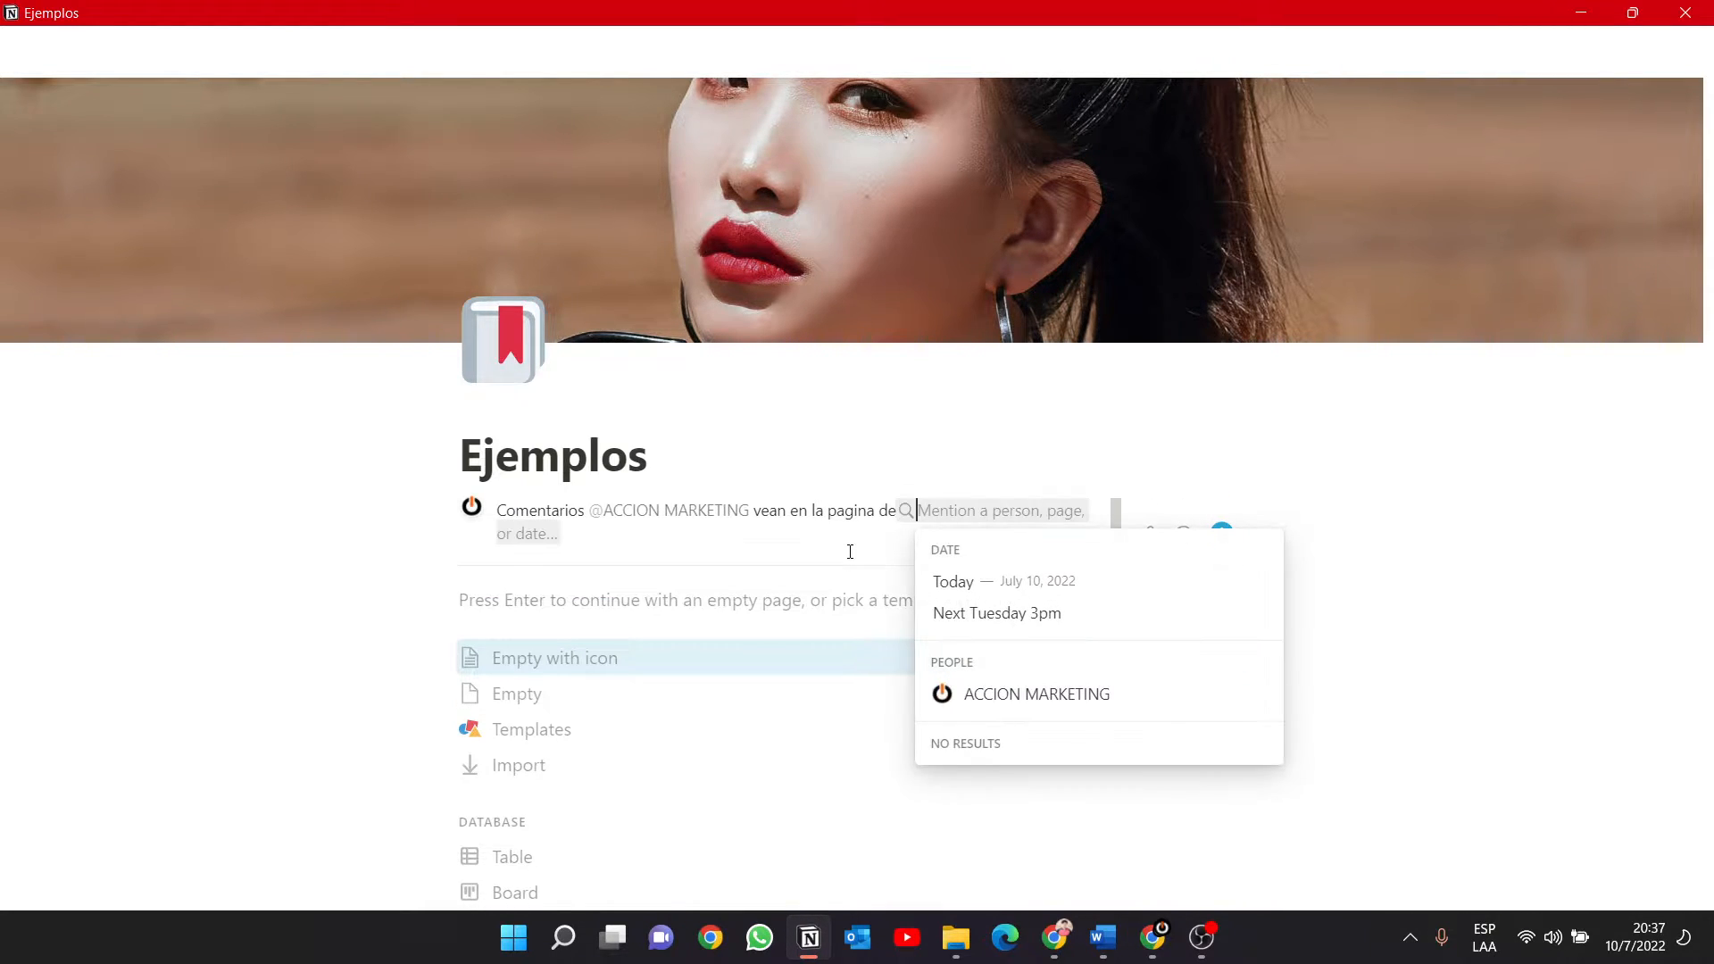
pyautogui.write('re')
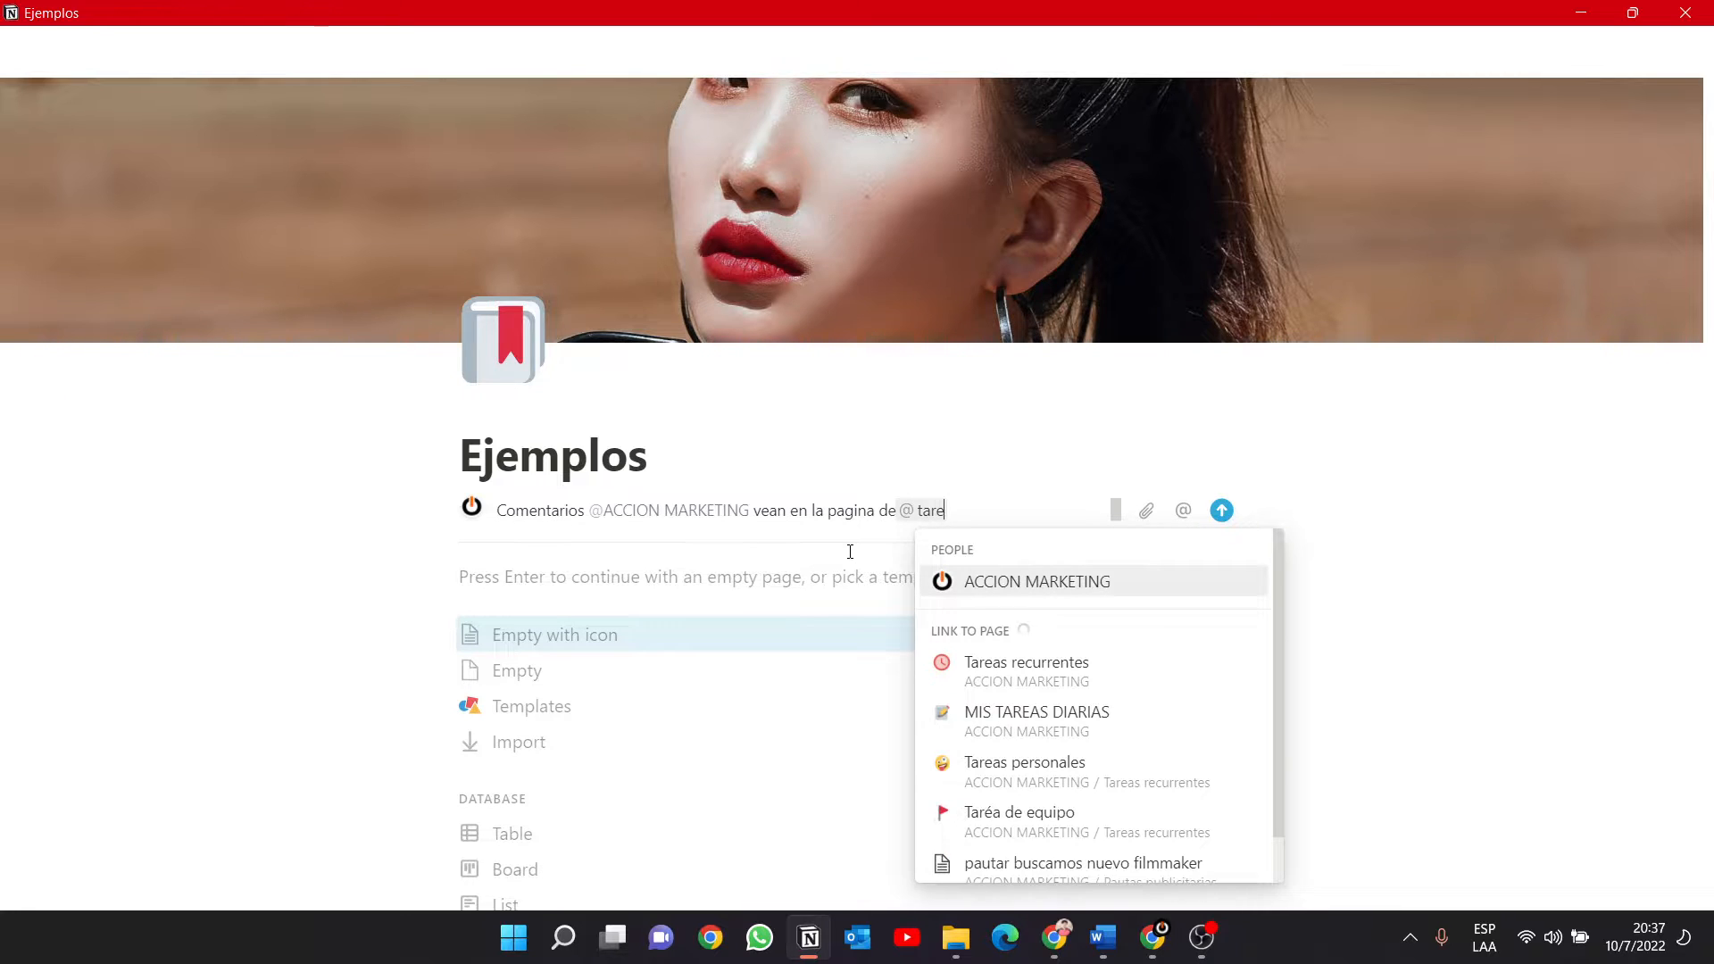
pyautogui.click(972, 673)
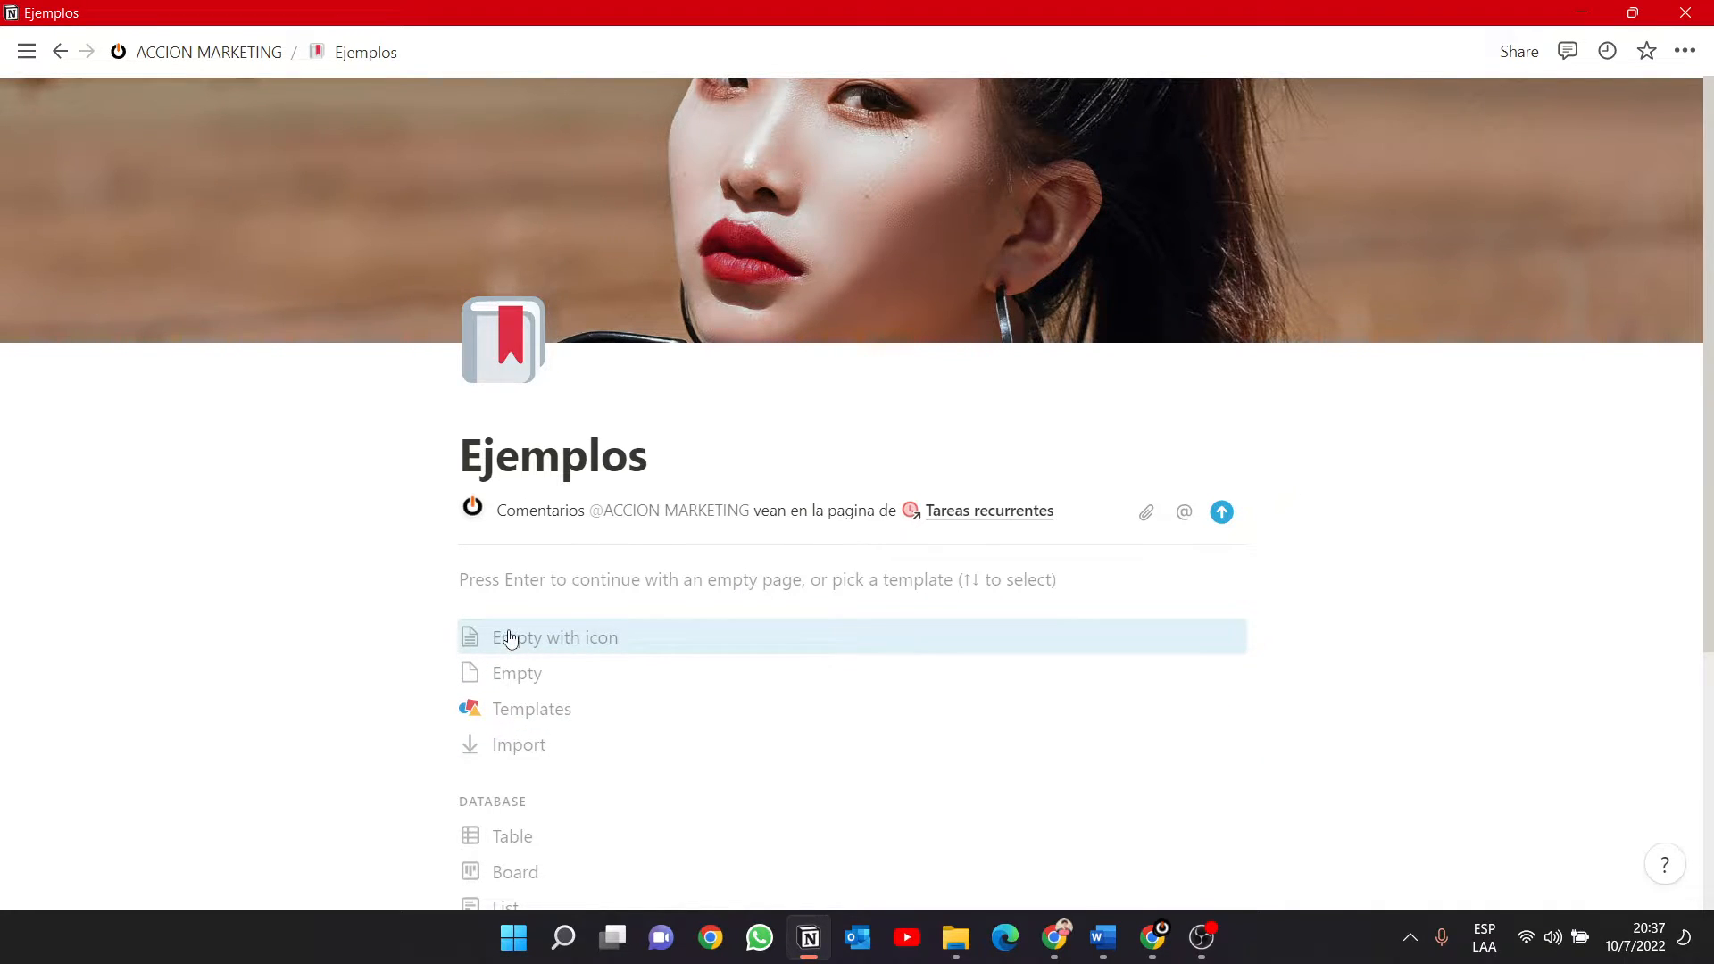
# Set up the Ejemplos page as an empty page without a template.
pyautogui.click(522, 672)
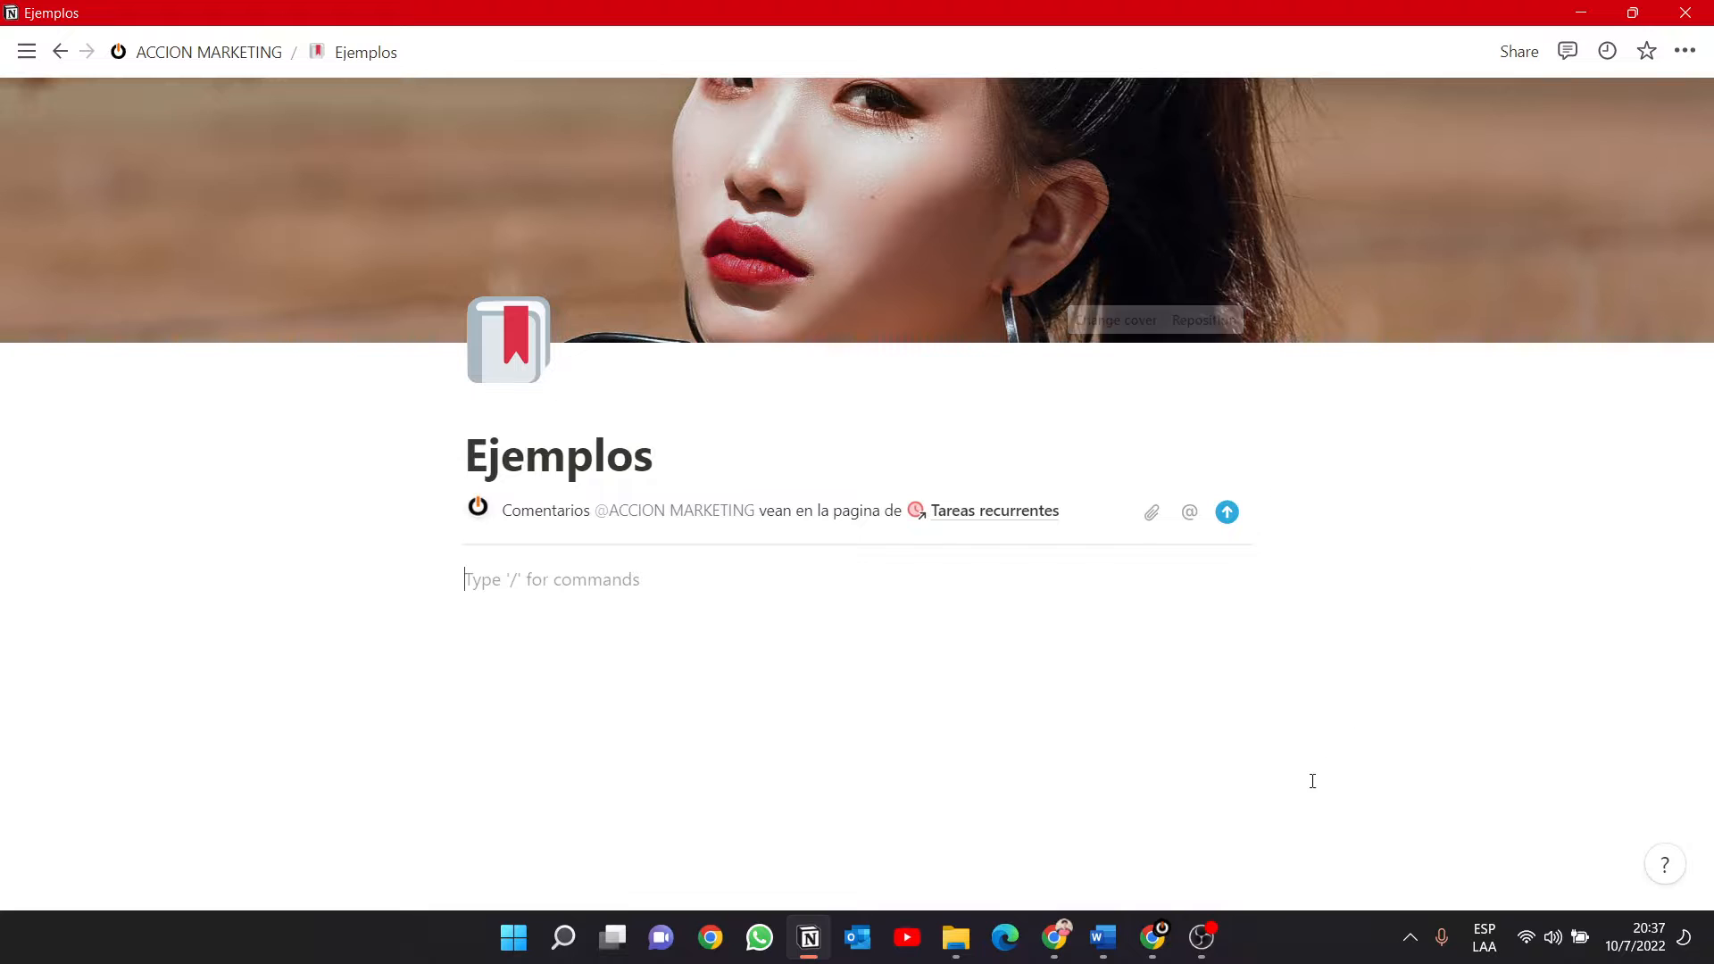
pyautogui.click(1205, 939)
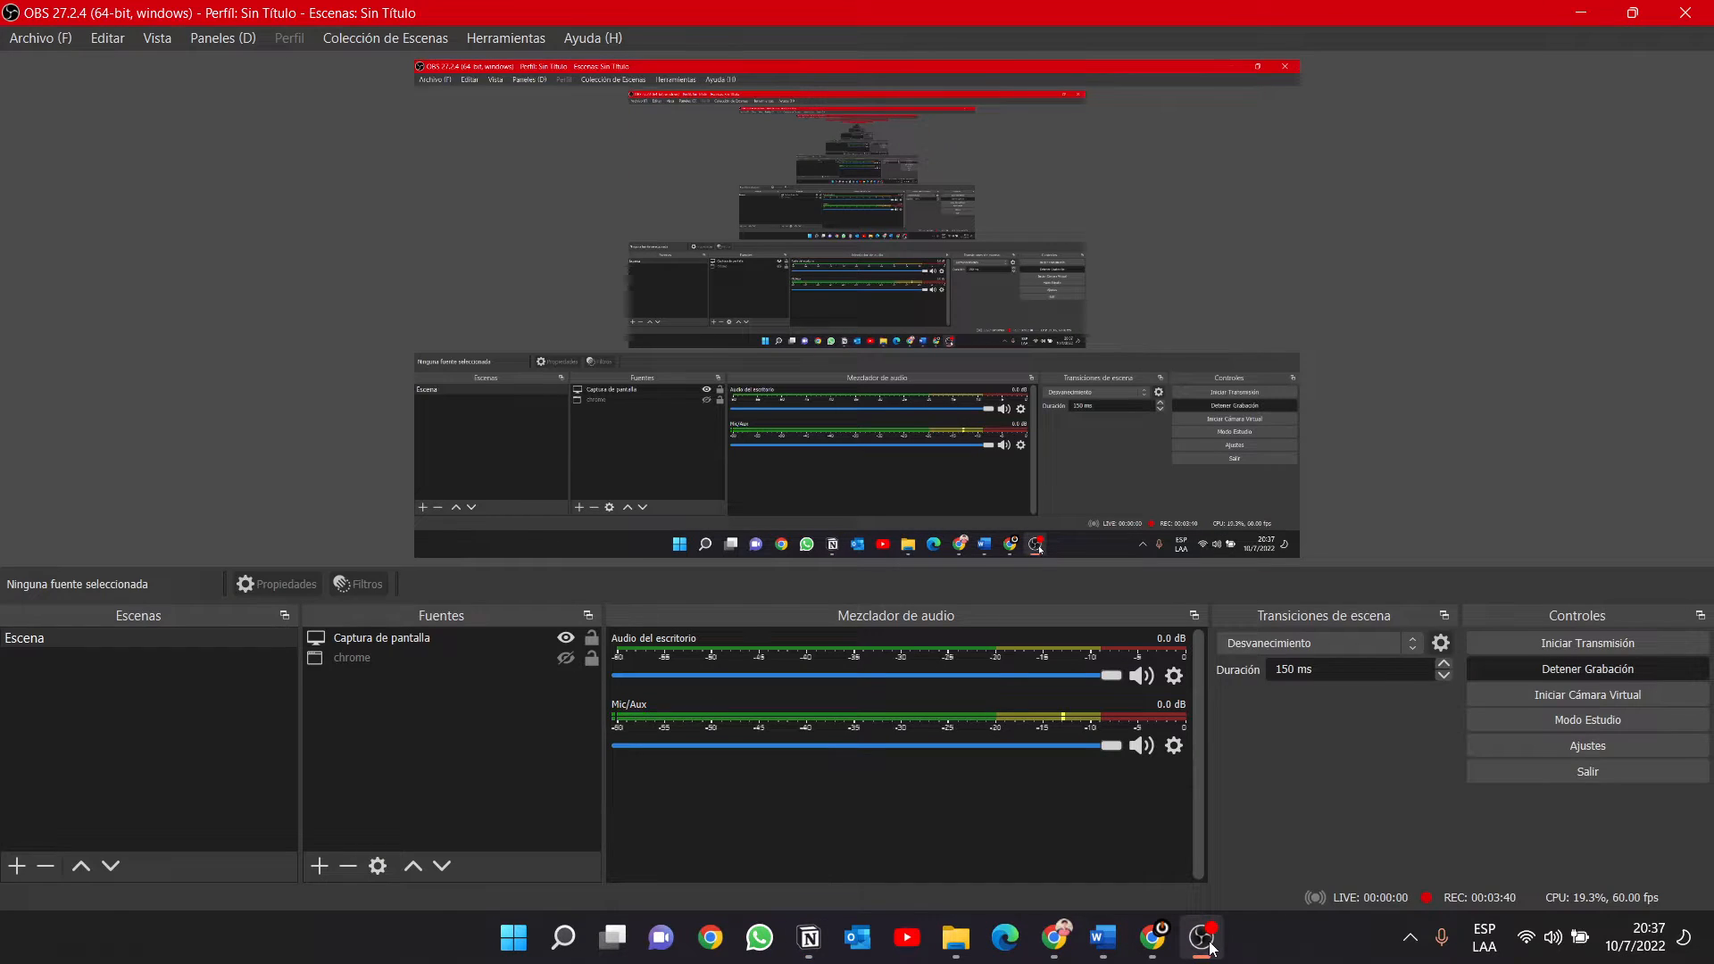
pyautogui.click(1205, 939)
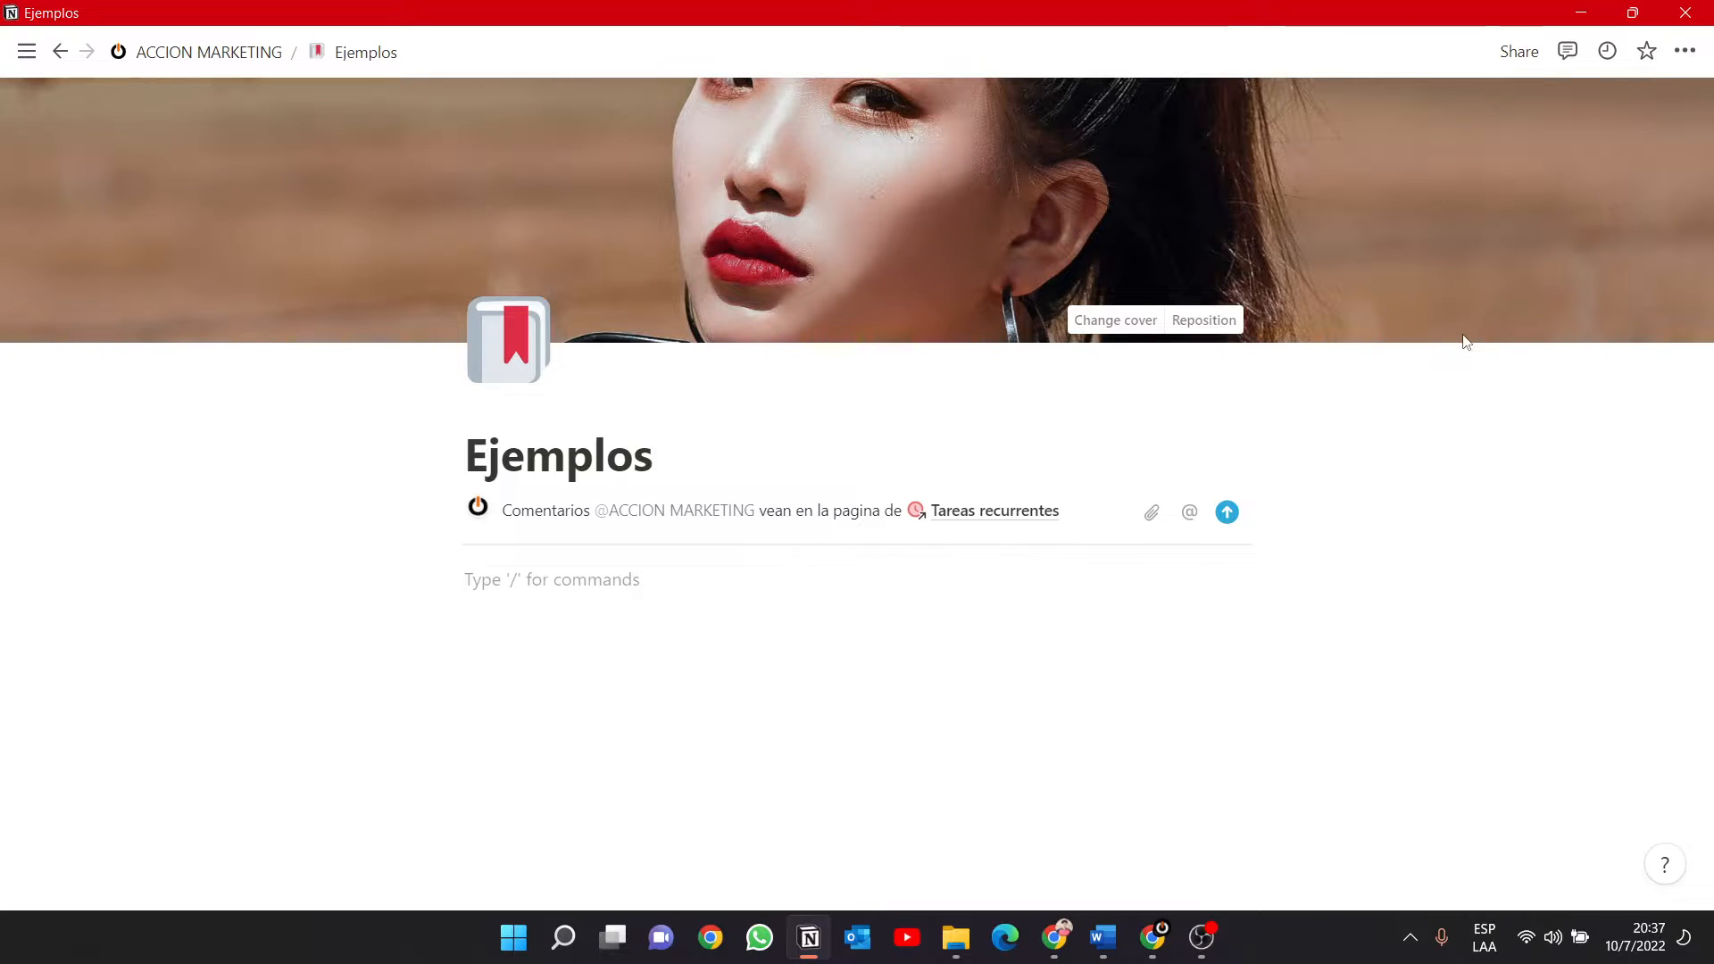
# Try the Serif and Mono font styles on the Ejemplos page and return to the Default style.
pyautogui.click(1684, 50)
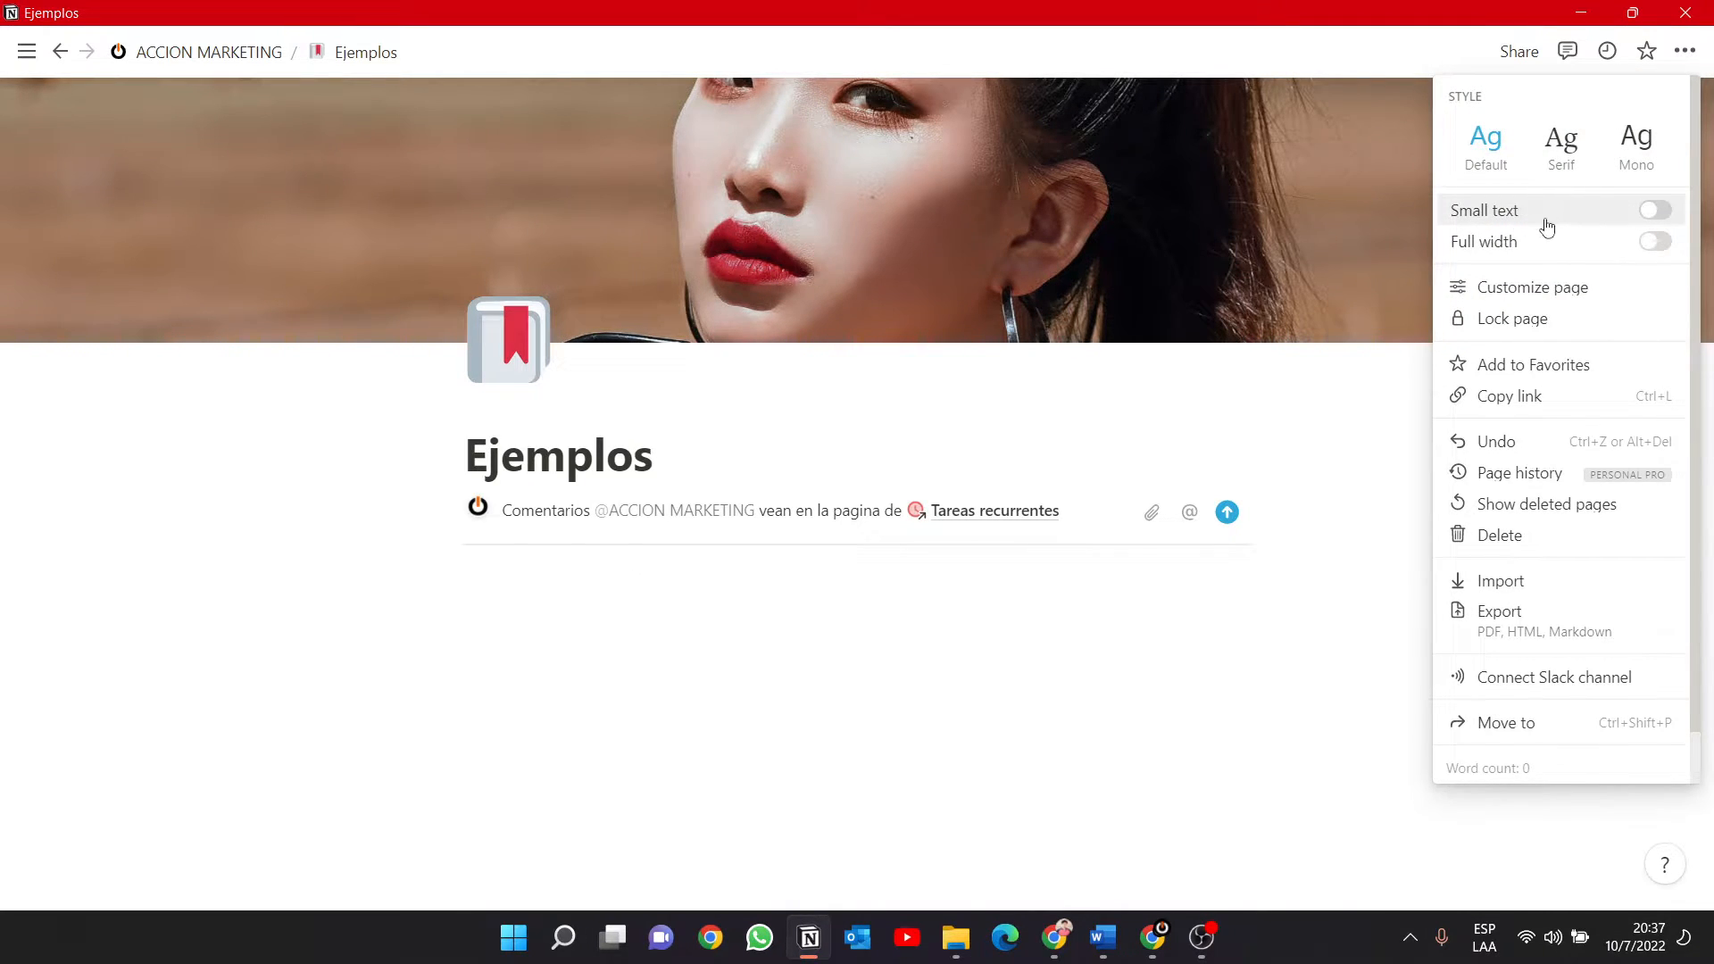
pyautogui.click(1569, 167)
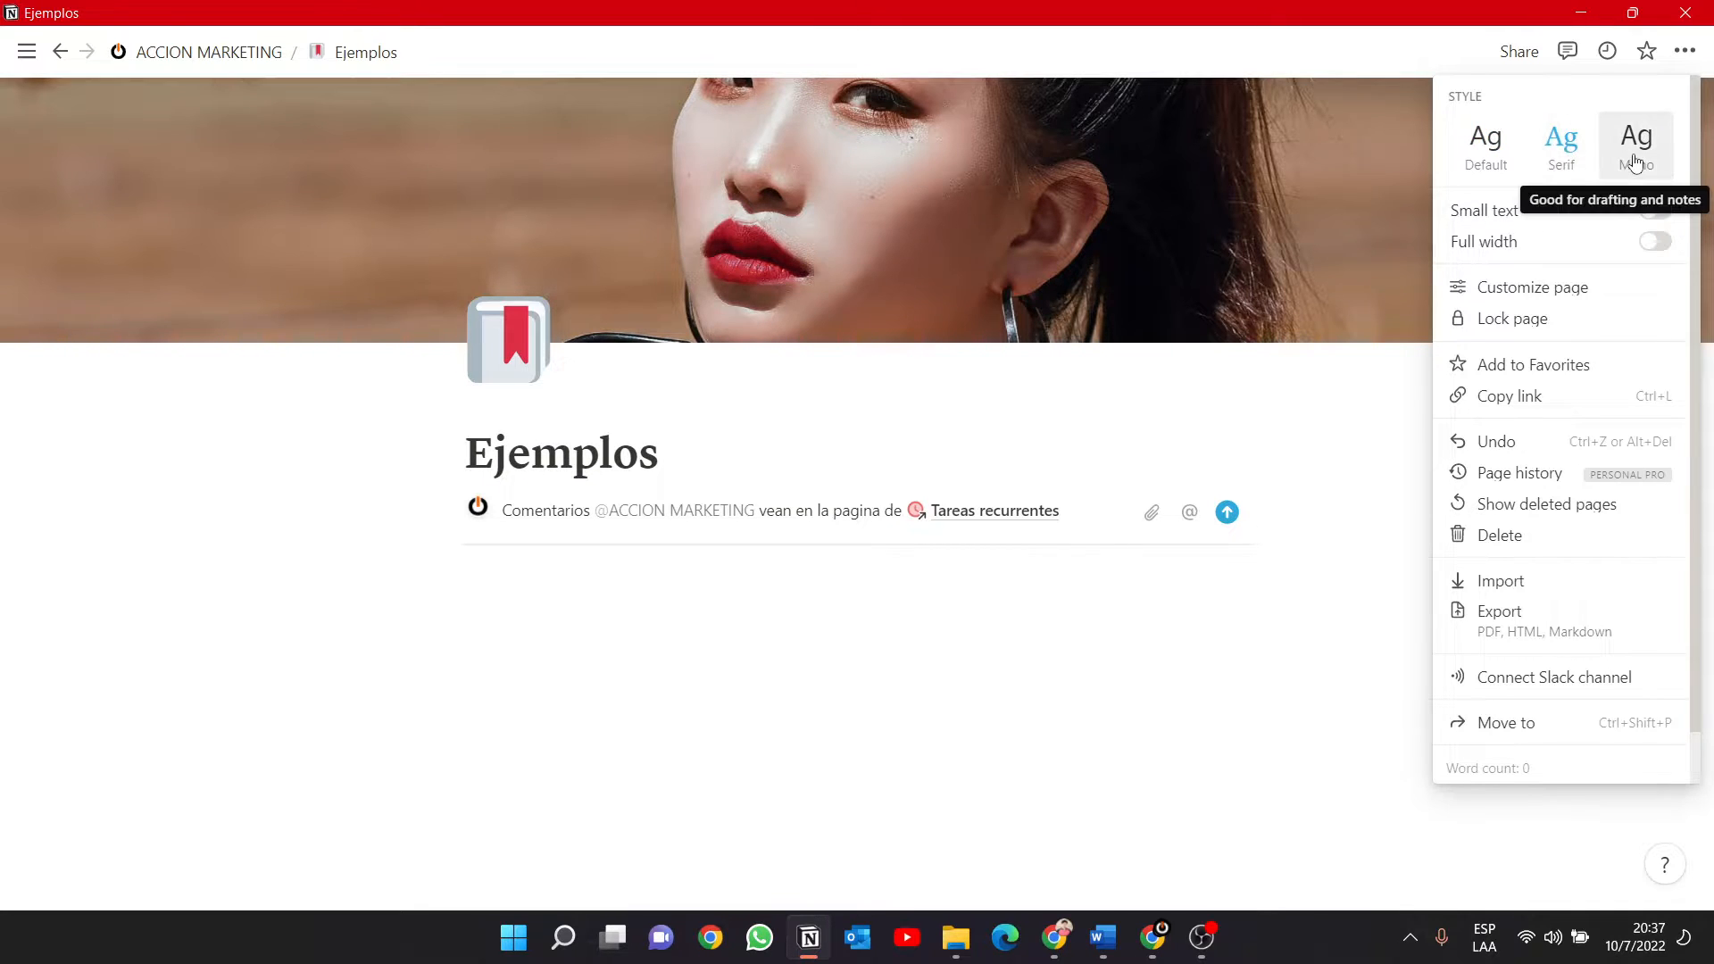
pyautogui.click(1627, 164)
pyautogui.click(1486, 159)
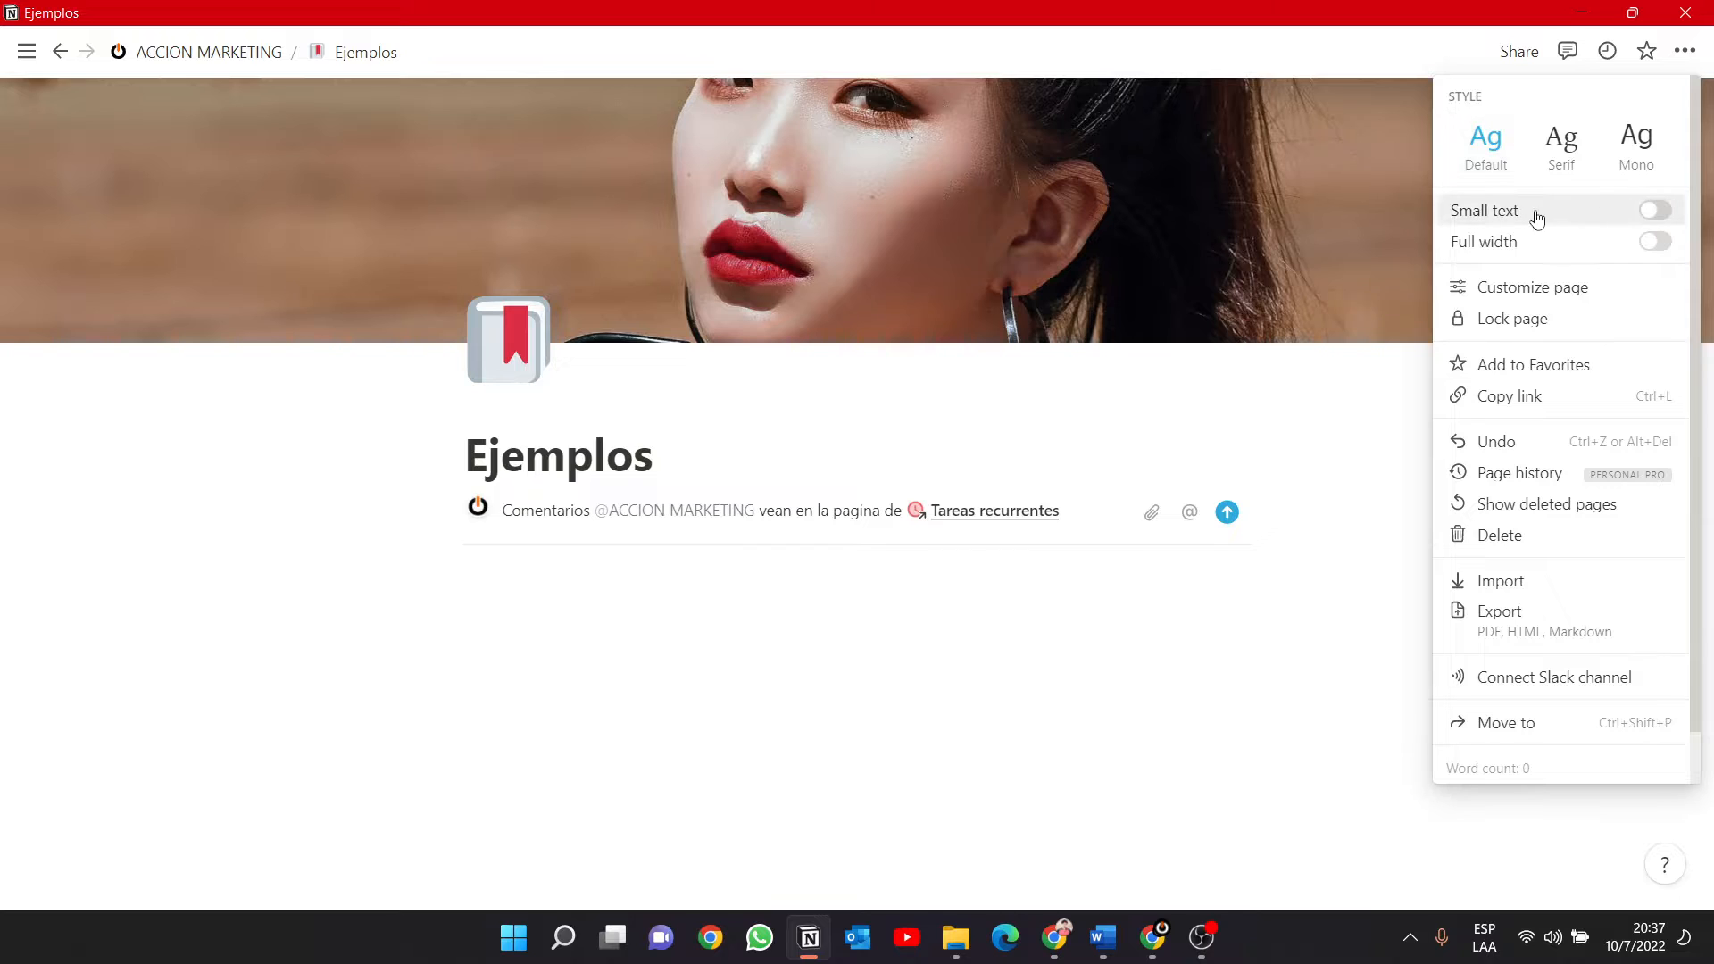
# Turn on small text and full width for the Ejemplos page.
pyautogui.click(1668, 212)
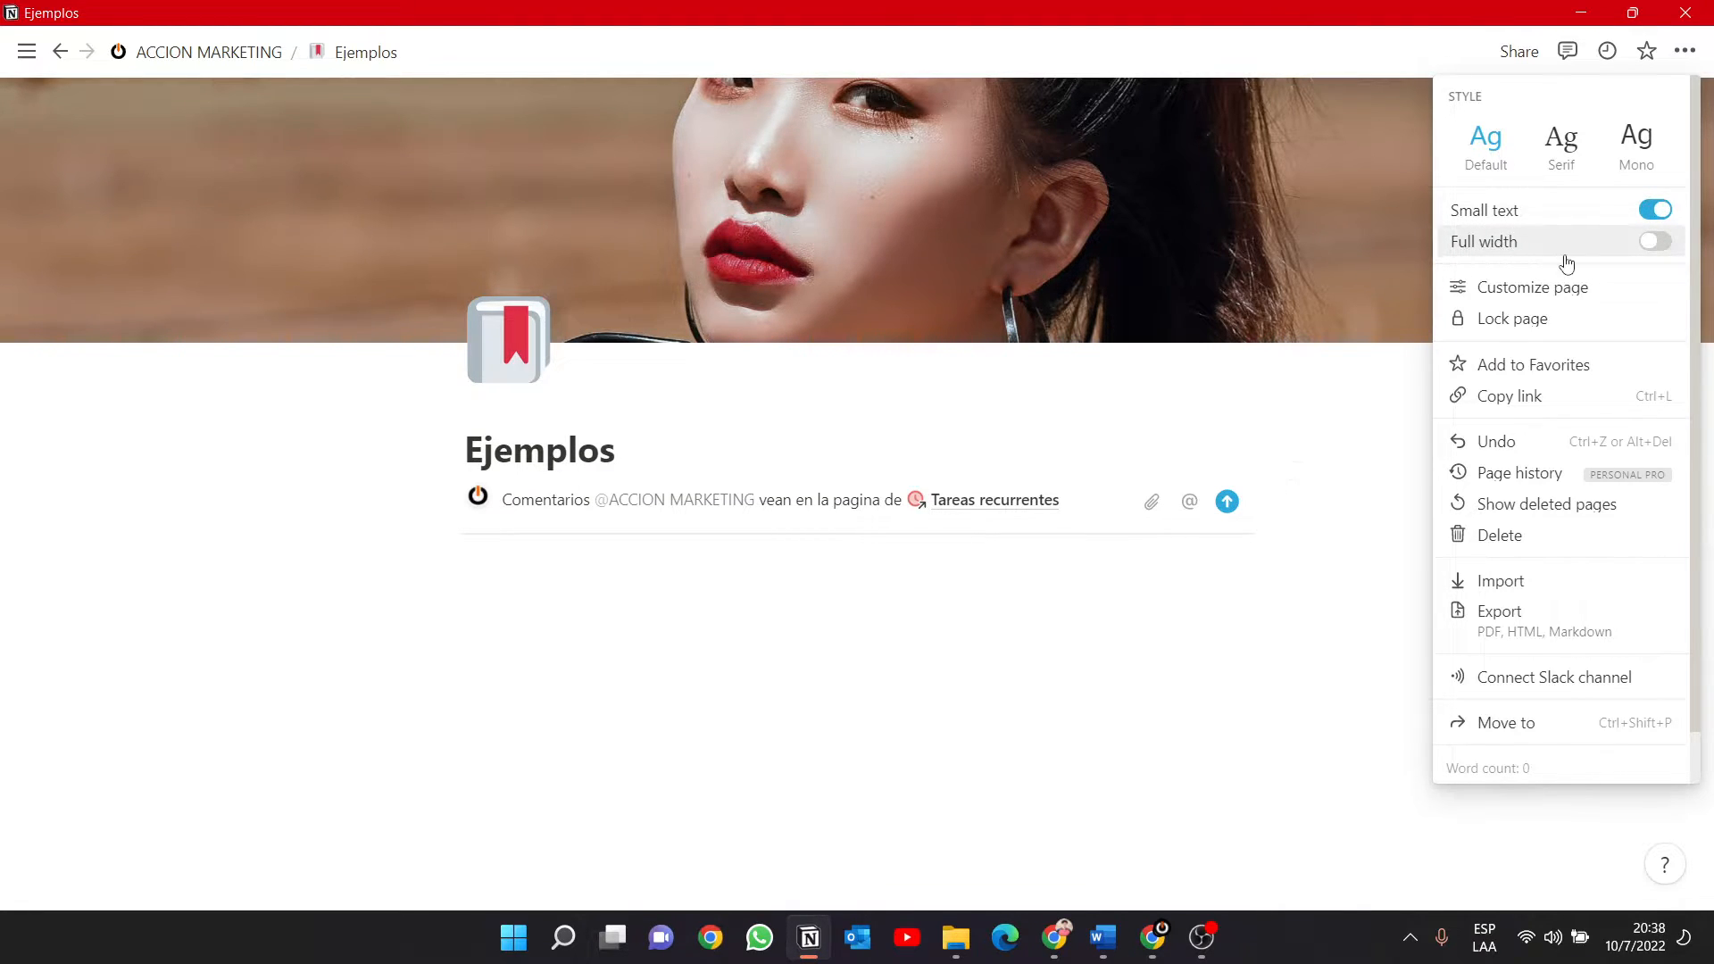
pyautogui.click(1656, 243)
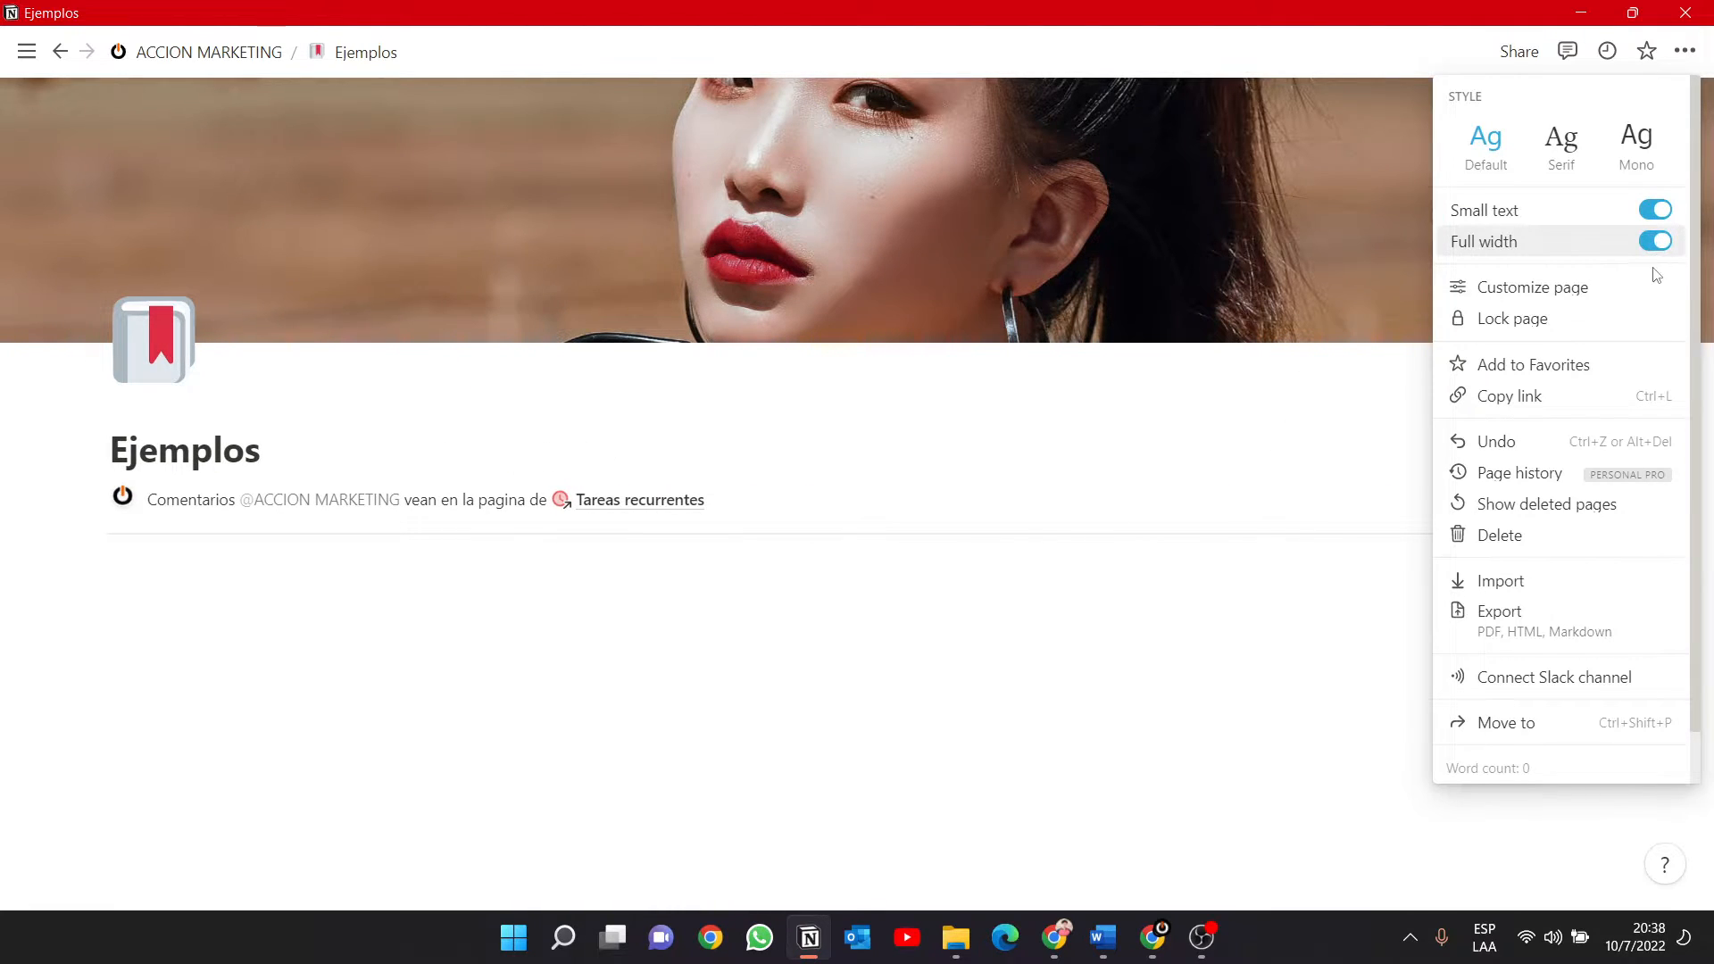
# Customize the page's backlinks section by trying Off and settling on Expanded.
pyautogui.click(1575, 295)
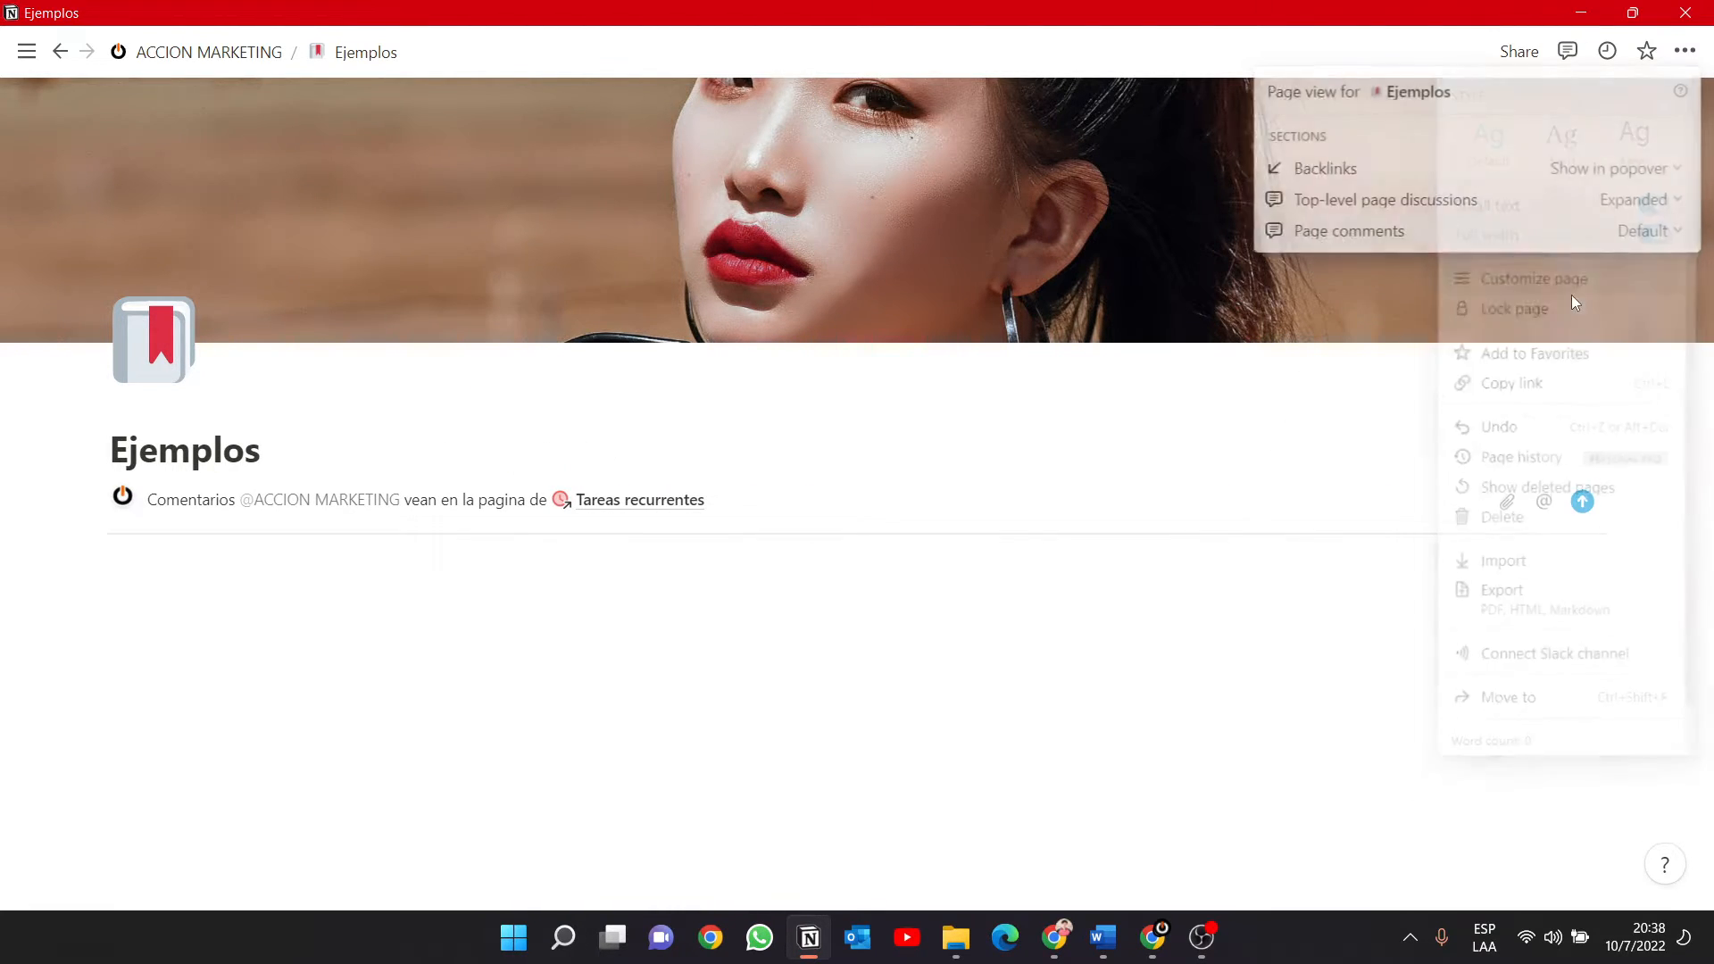
pyautogui.click(1670, 169)
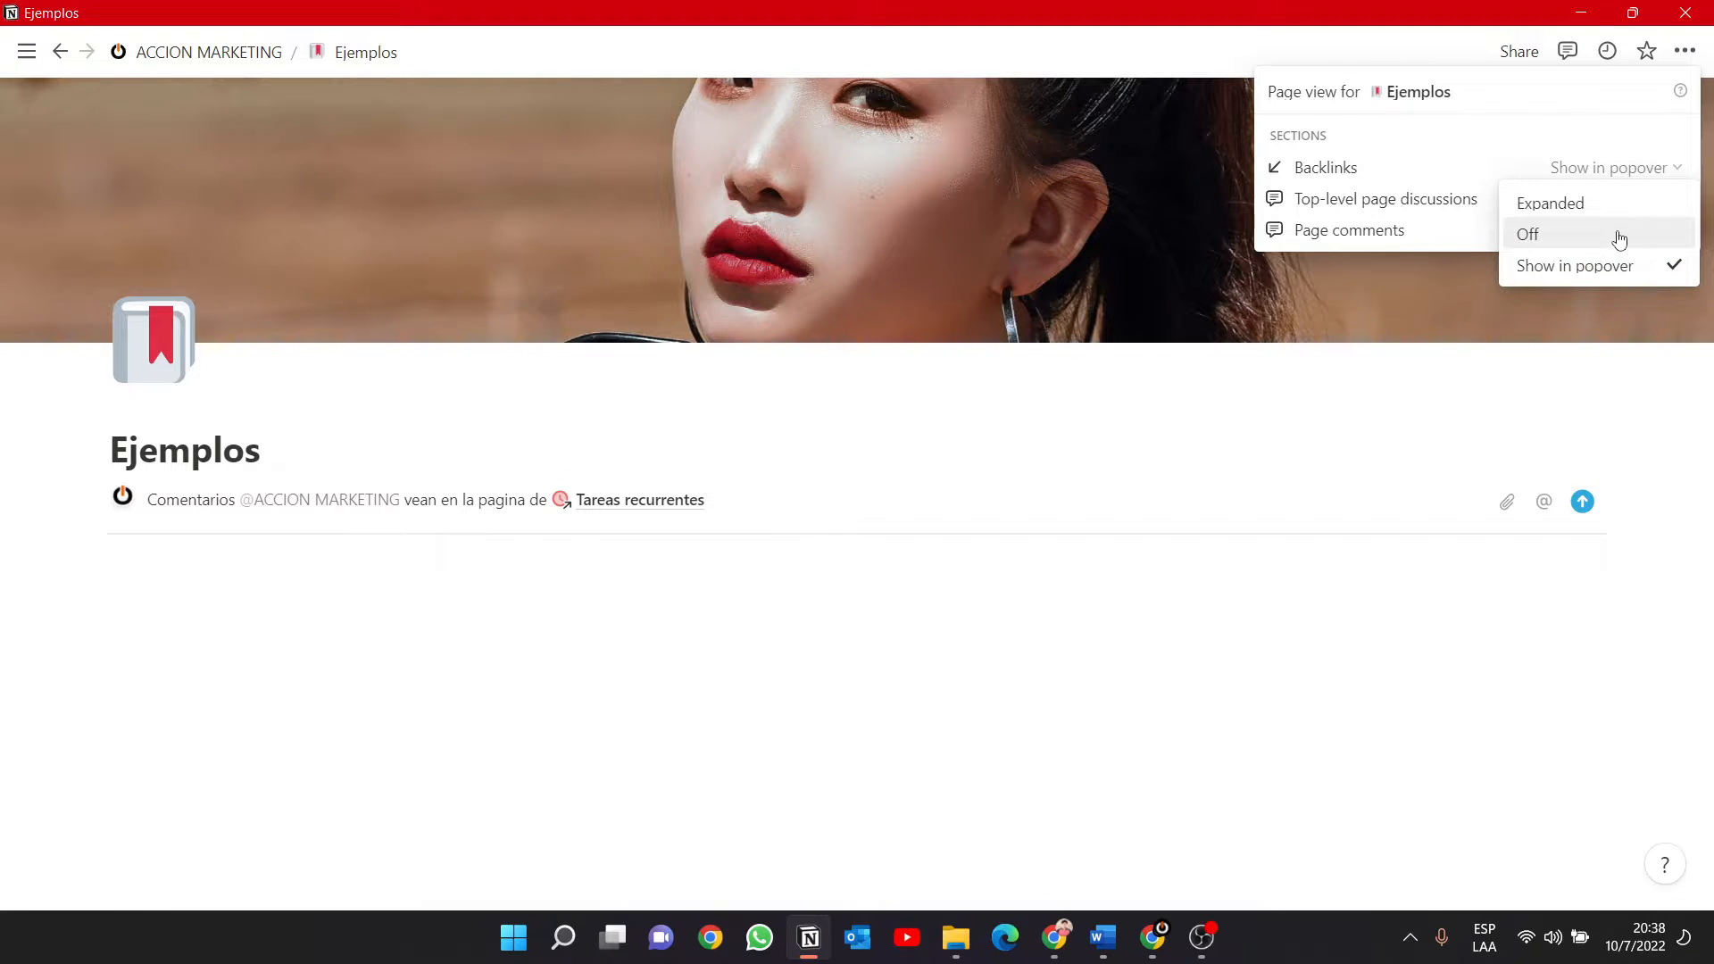
pyautogui.click(1618, 235)
pyautogui.click(1651, 172)
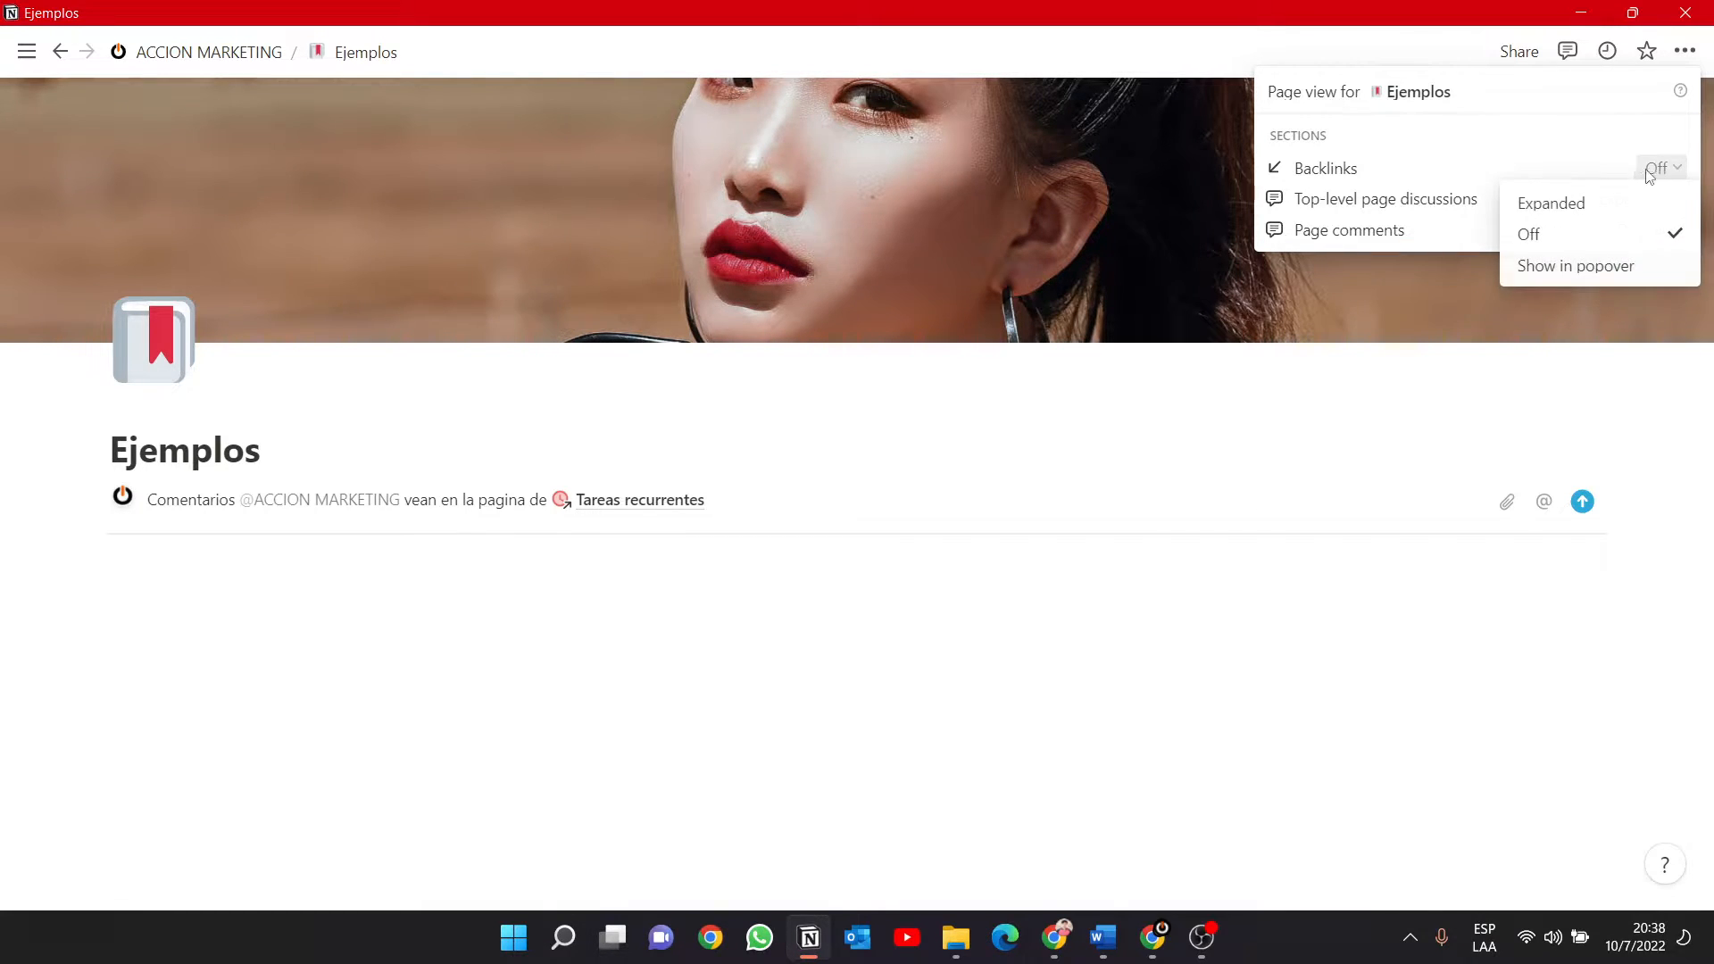
pyautogui.click(1587, 204)
# Switch top-level page discussions to Off and back to Expanded to compare how the comment displays.
pyautogui.click(1650, 203)
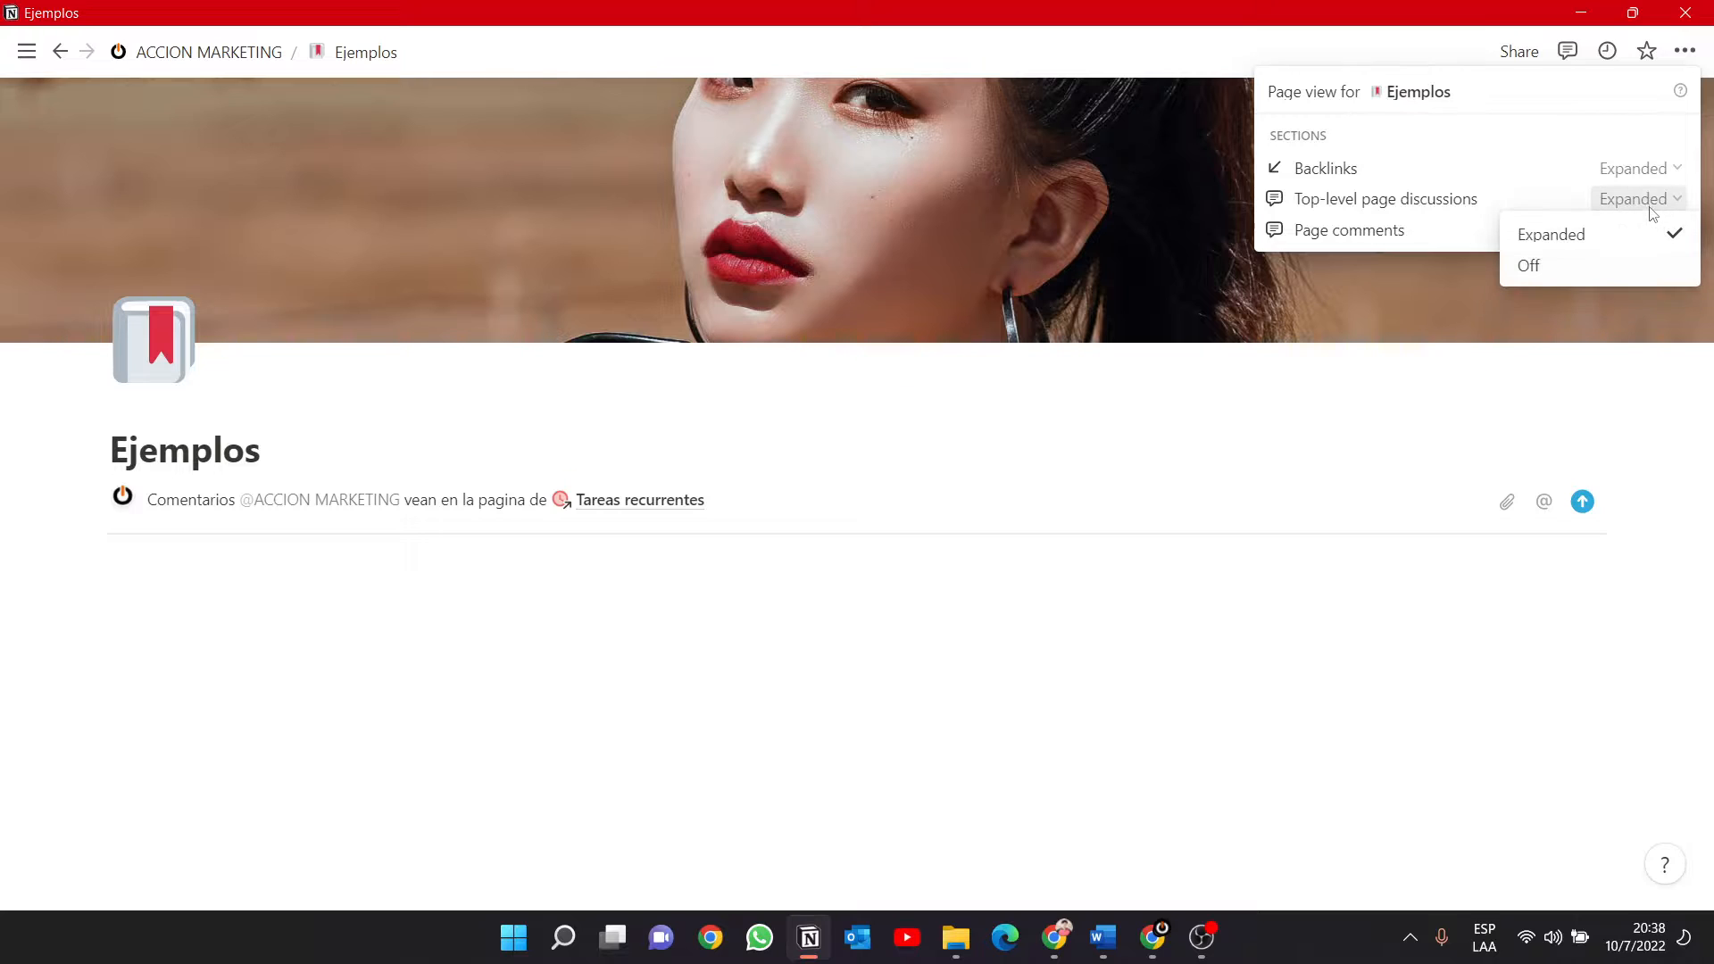
pyautogui.click(1591, 266)
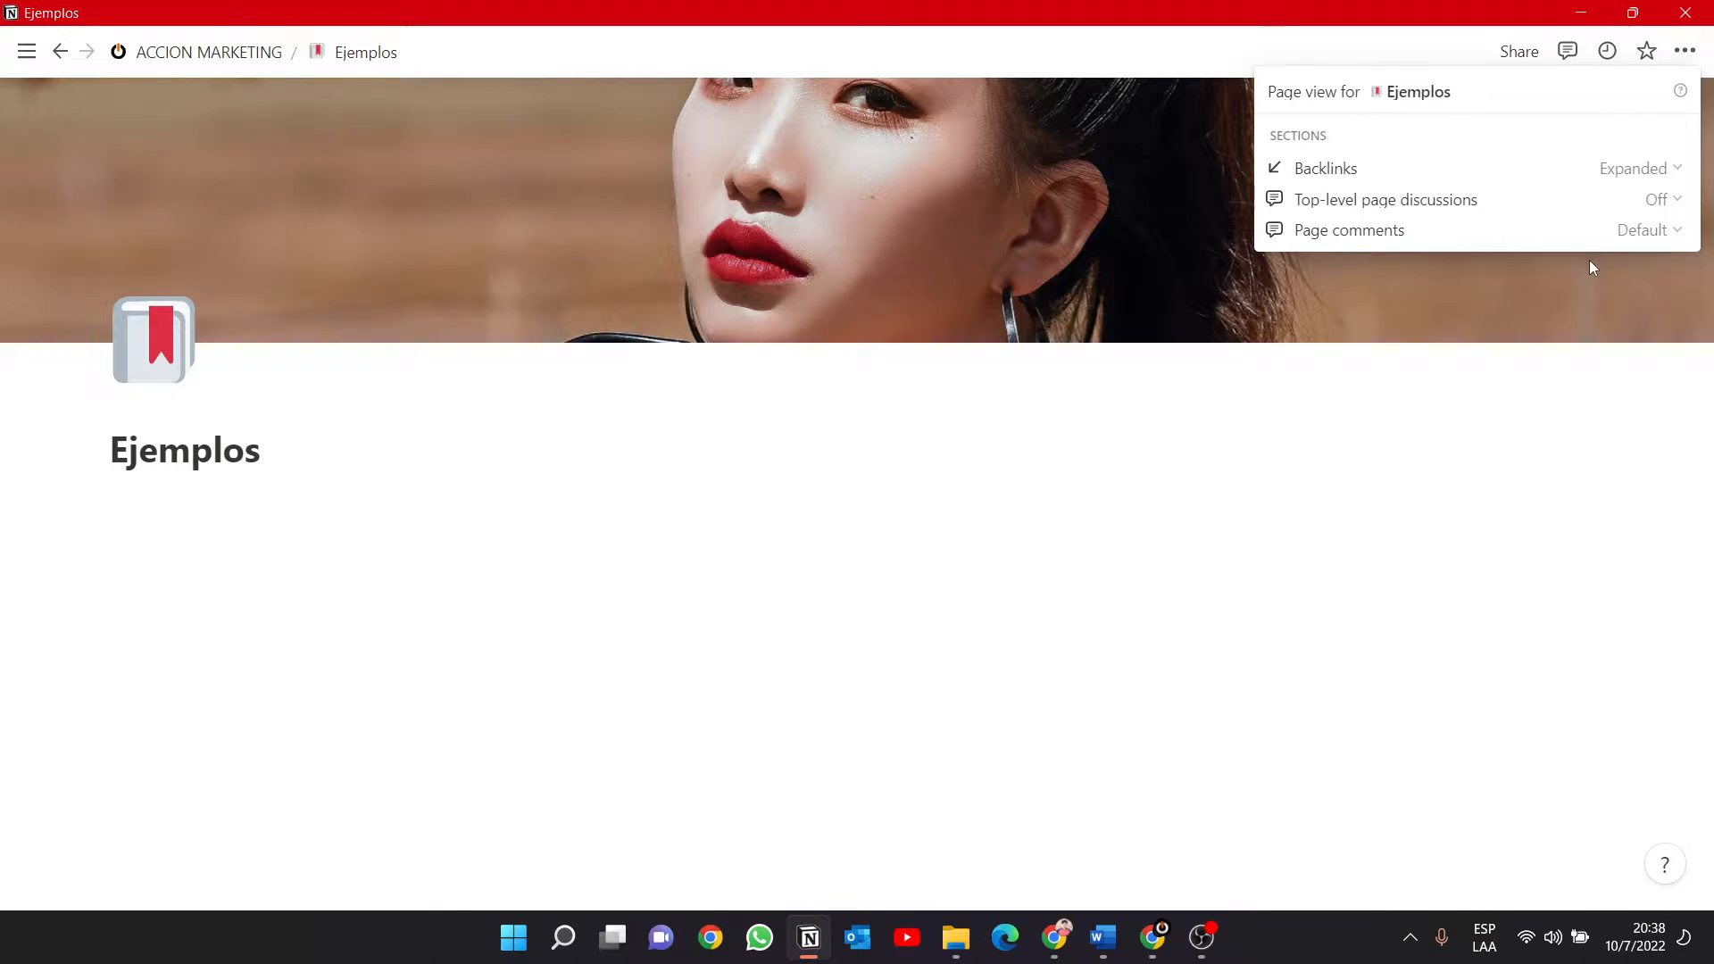
pyautogui.click(1656, 200)
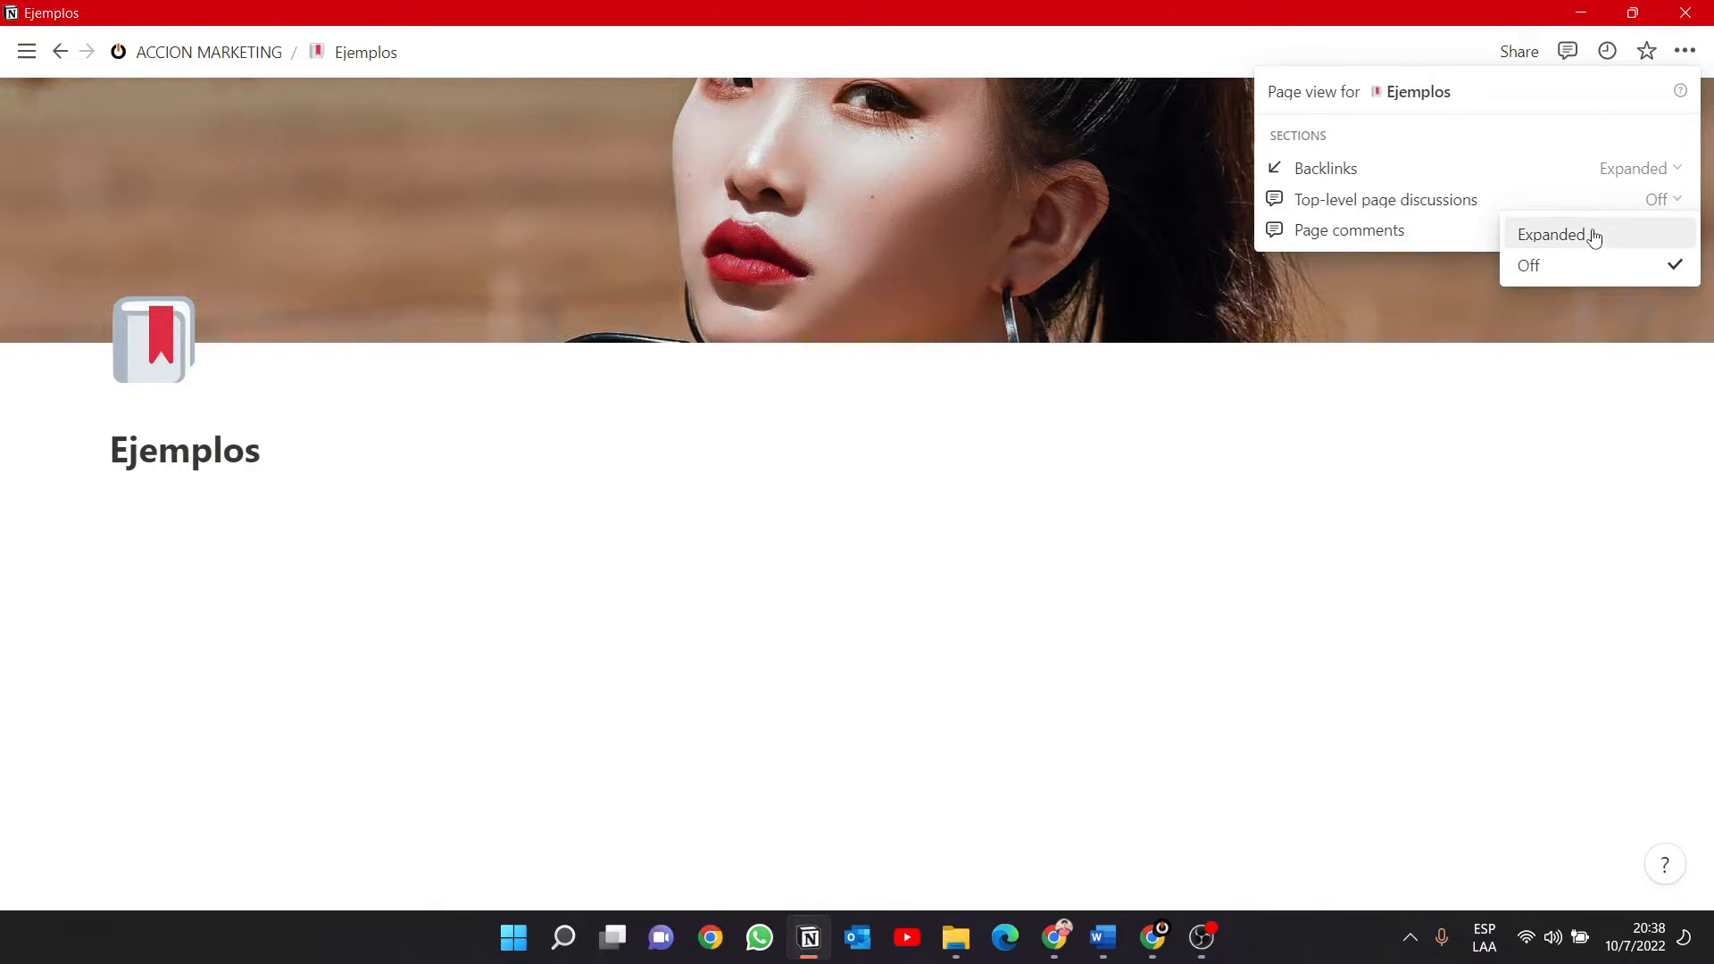
pyautogui.click(1594, 235)
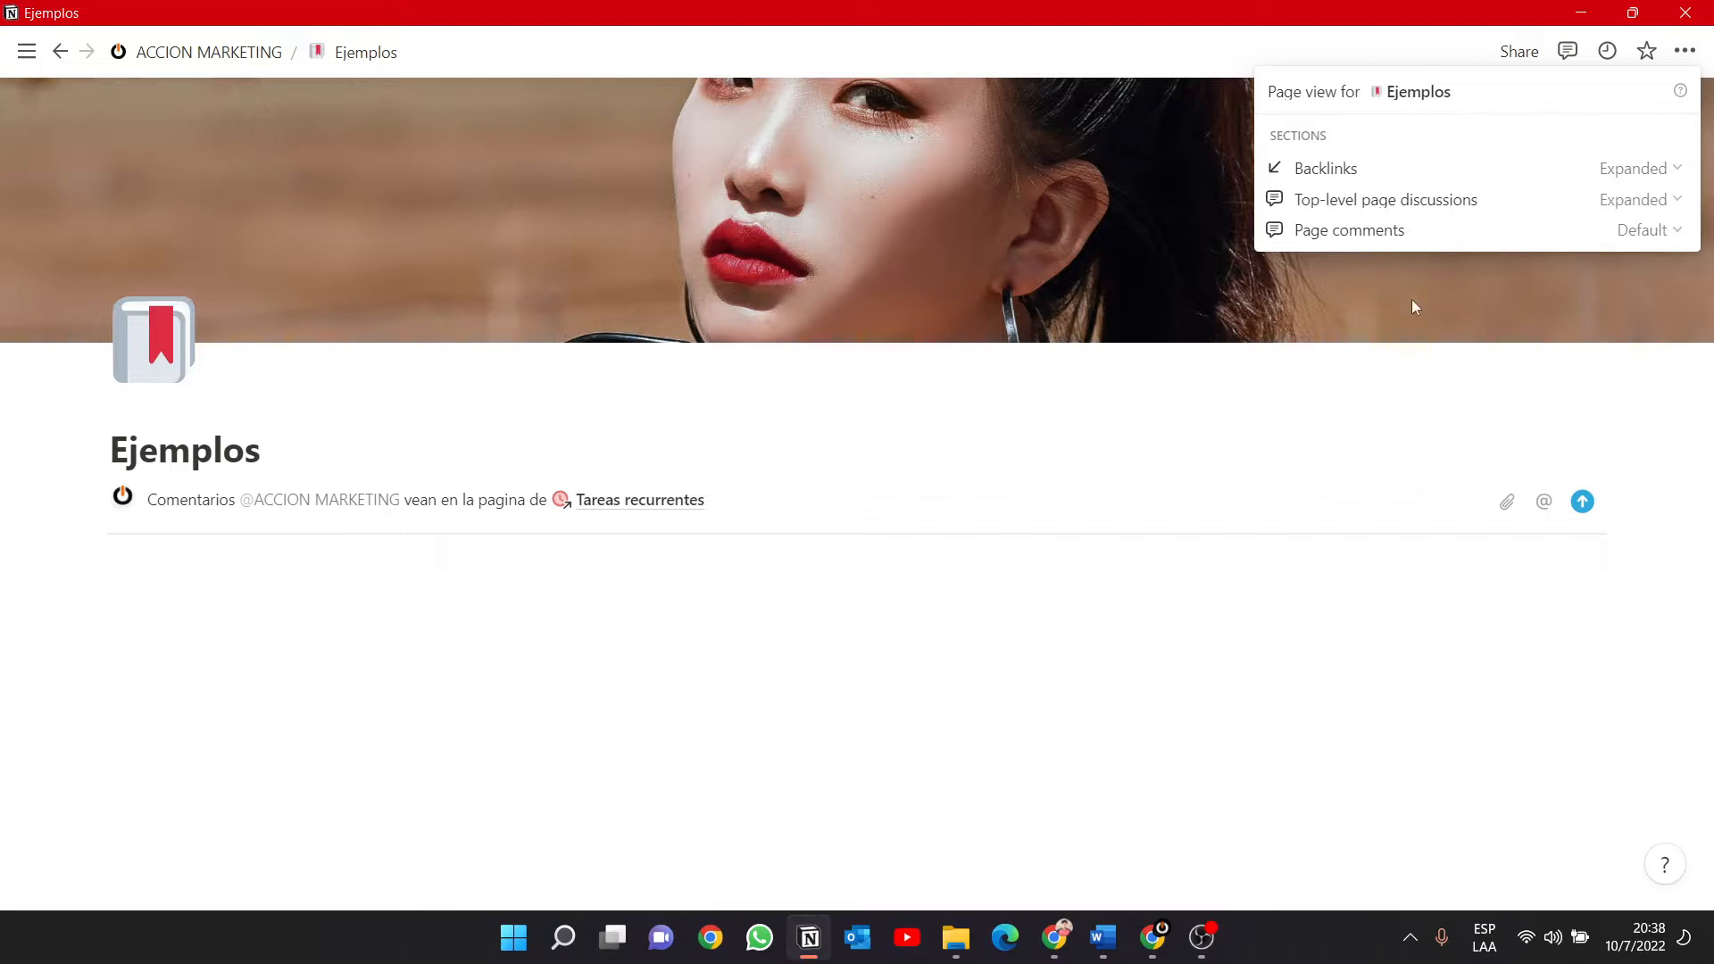
# Compare the Minimal and Default displays for page comments and settle on Minimal.
pyautogui.click(1642, 230)
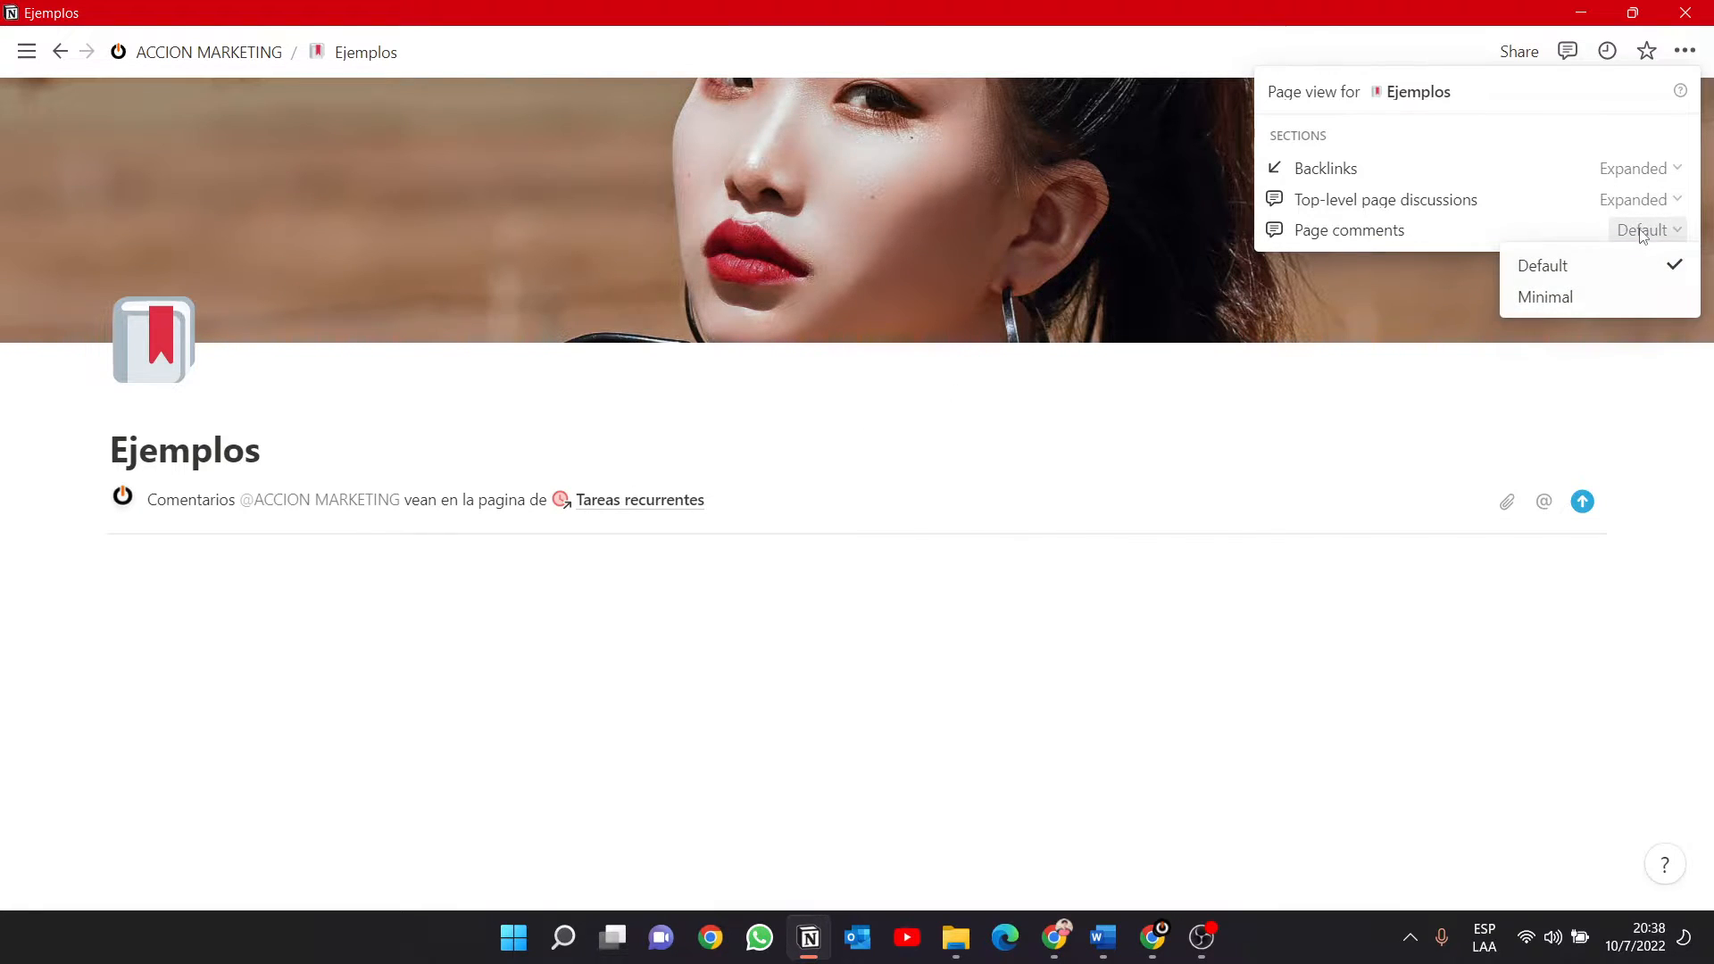
pyautogui.click(1586, 306)
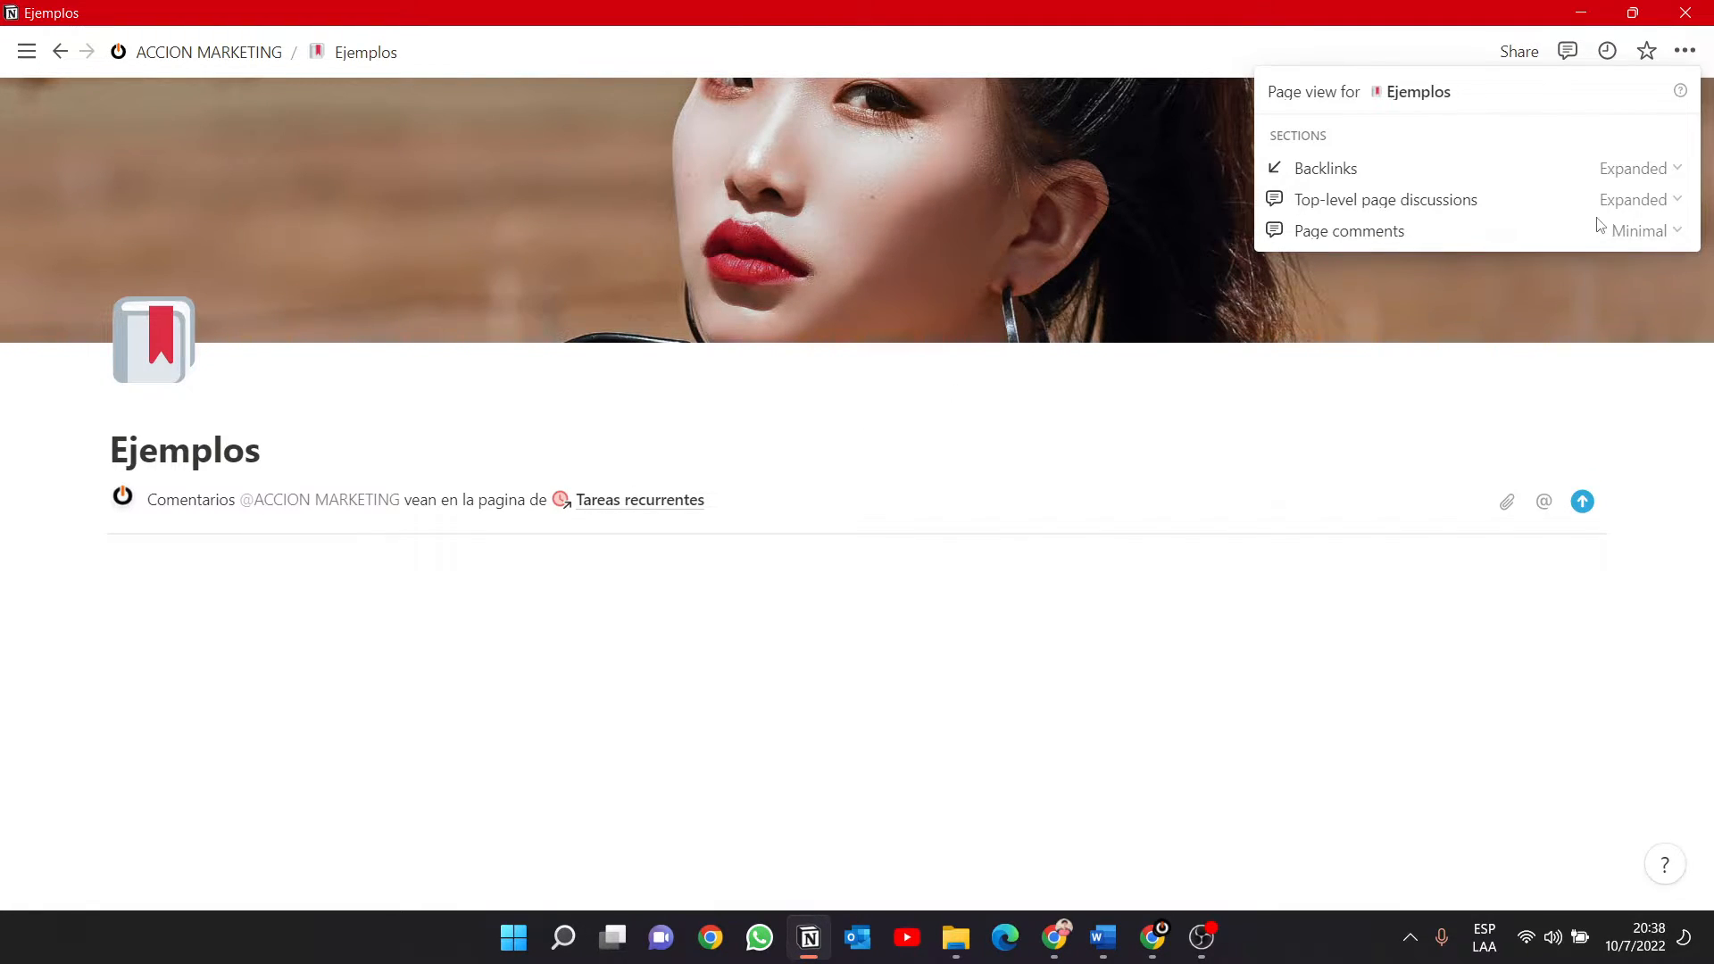
pyautogui.click(1641, 230)
pyautogui.click(1589, 265)
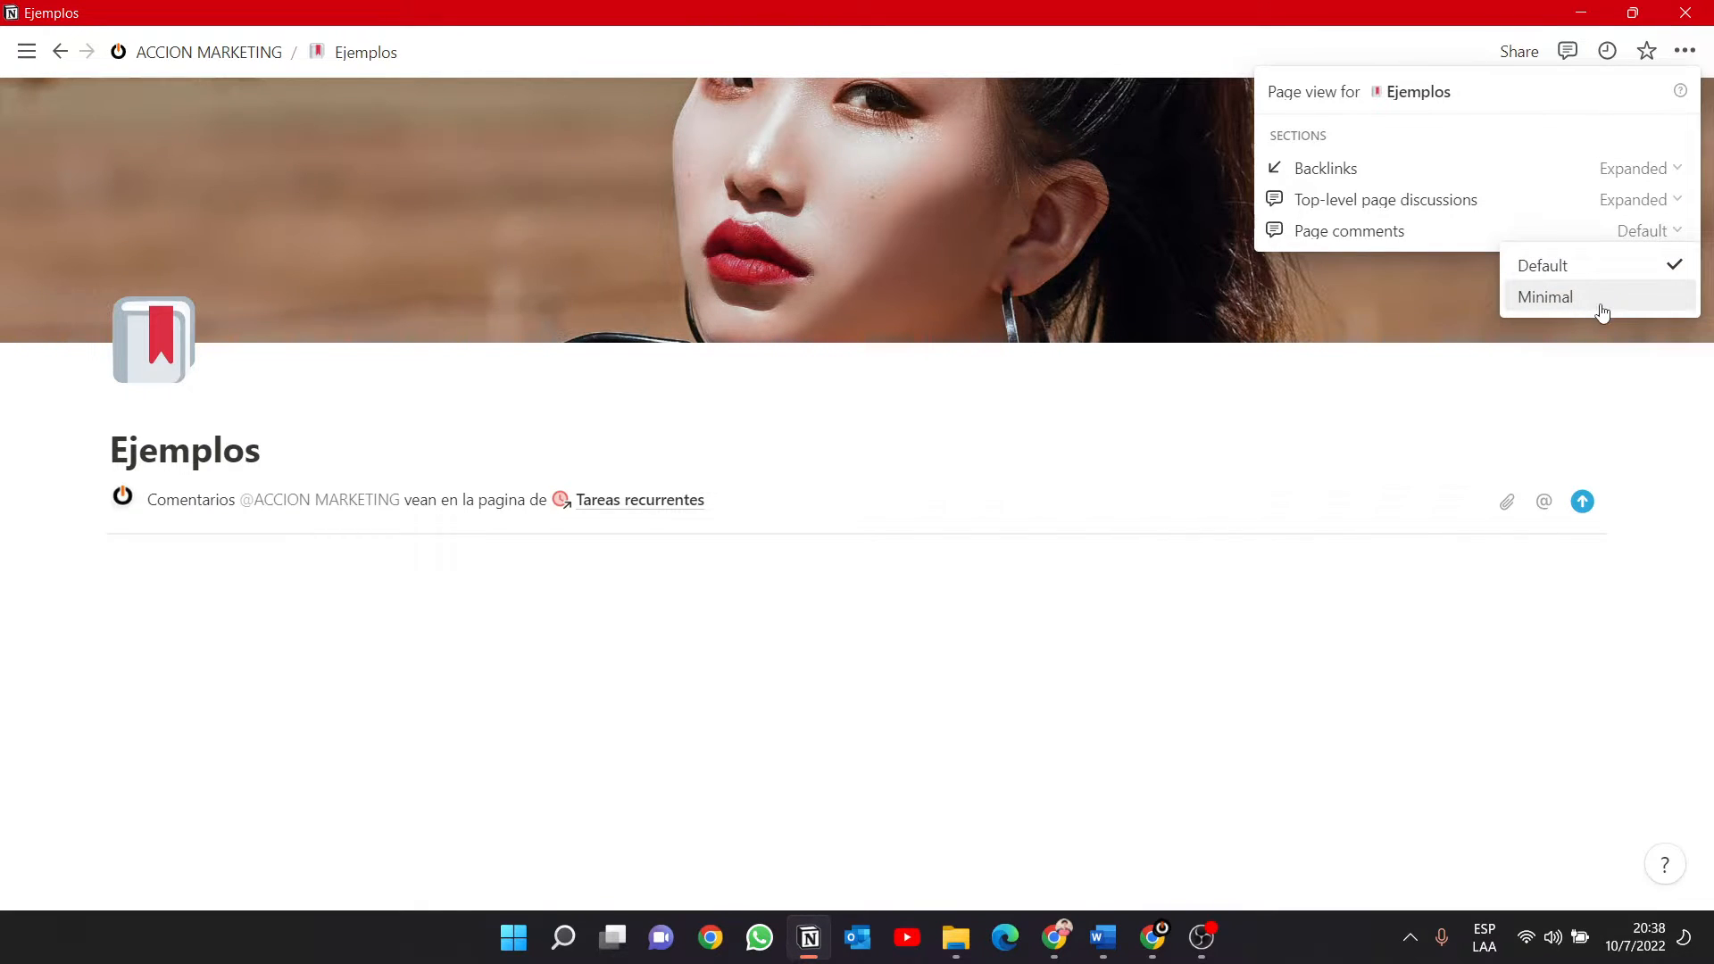
pyautogui.click(1602, 302)
# Set top-level page discussions to Off and close the page customization.
pyautogui.click(1641, 199)
pyautogui.click(1596, 264)
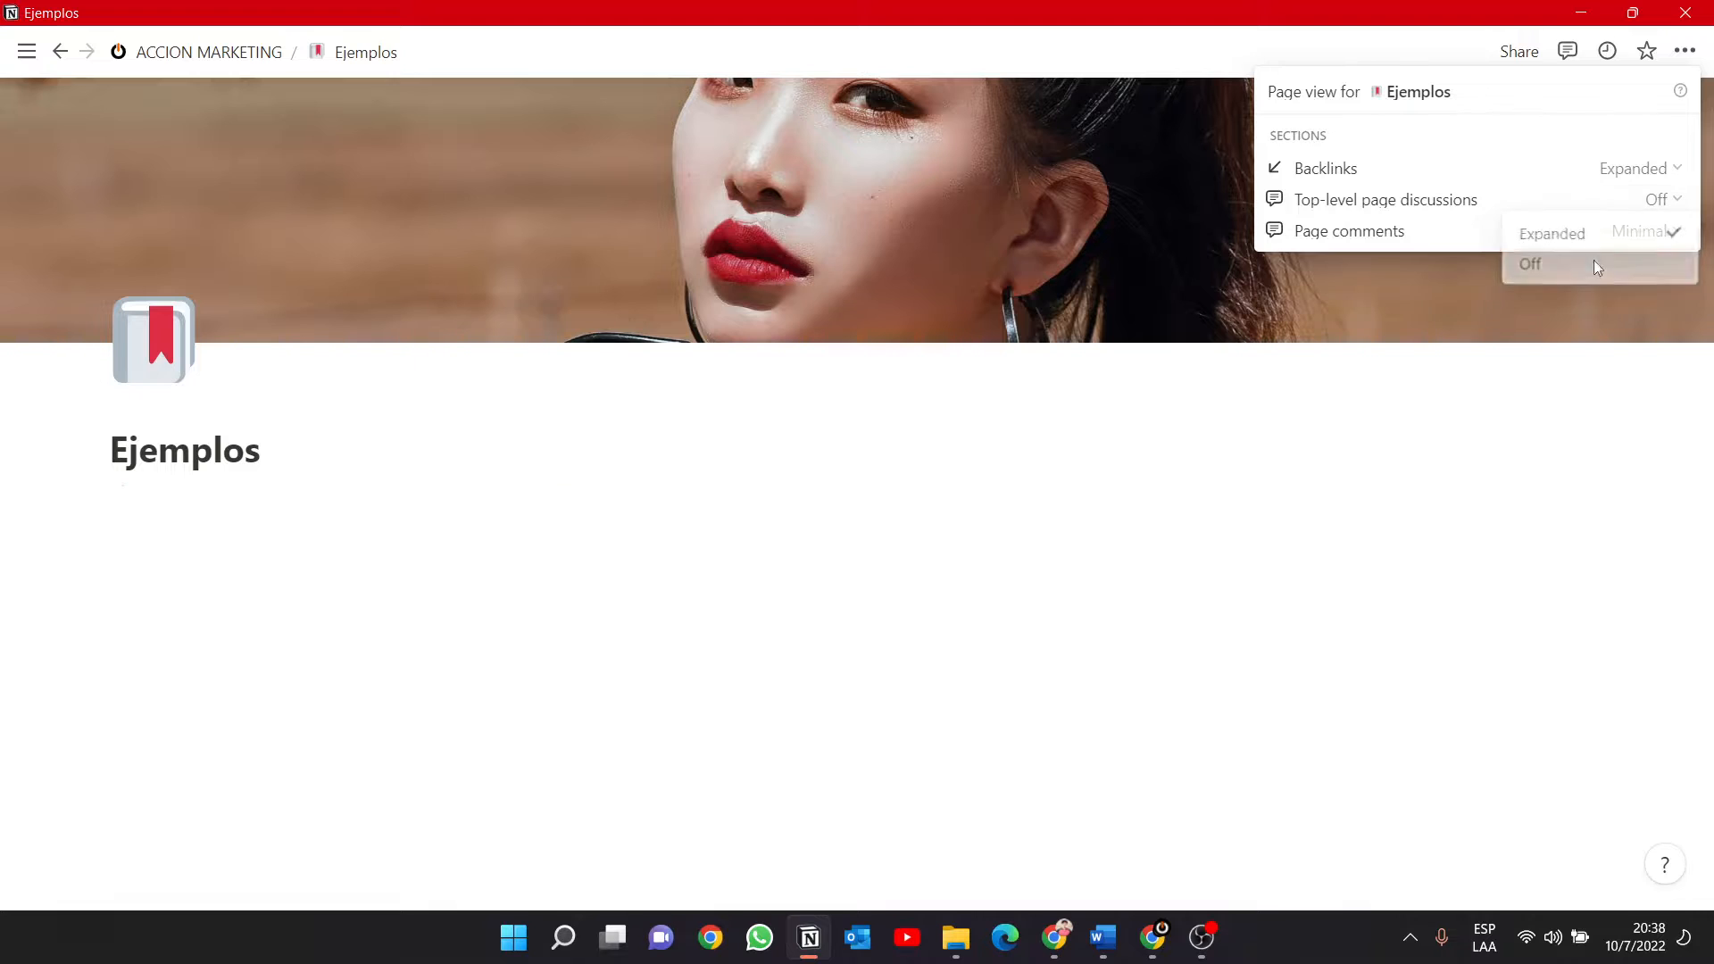
pyautogui.click(253, 548)
# Browse the block types on the empty line and embed a sub-page titled "otra pagina".
pyautogui.click(145, 506)
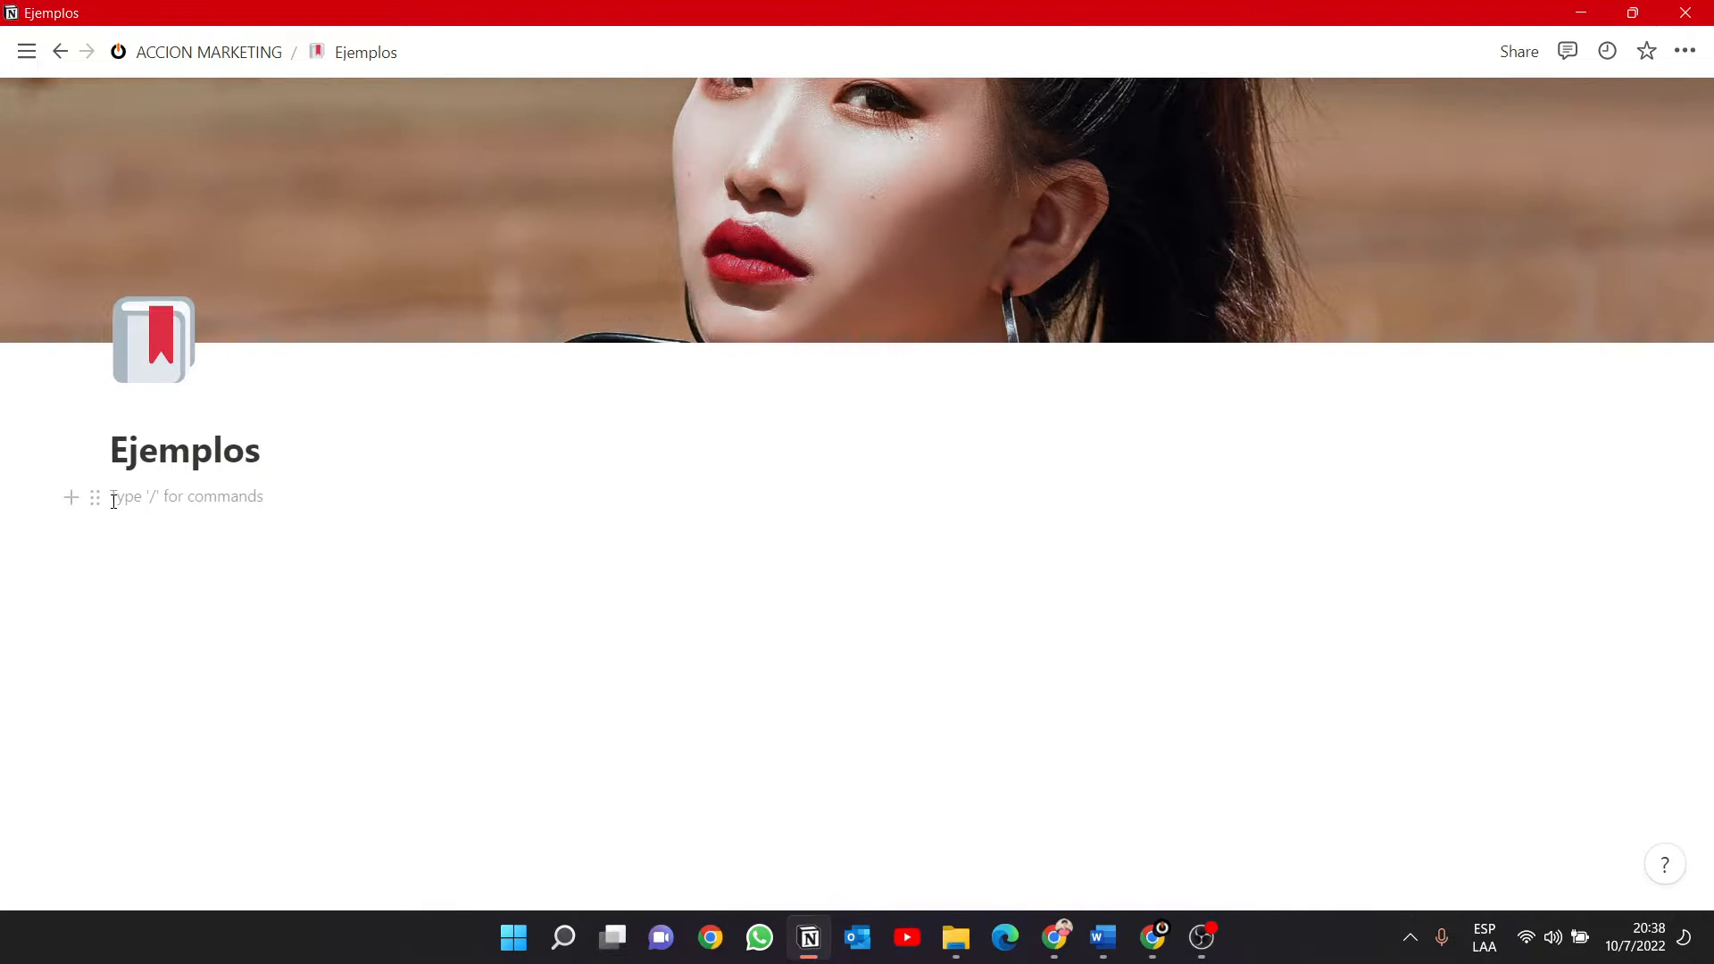
pyautogui.write('/')
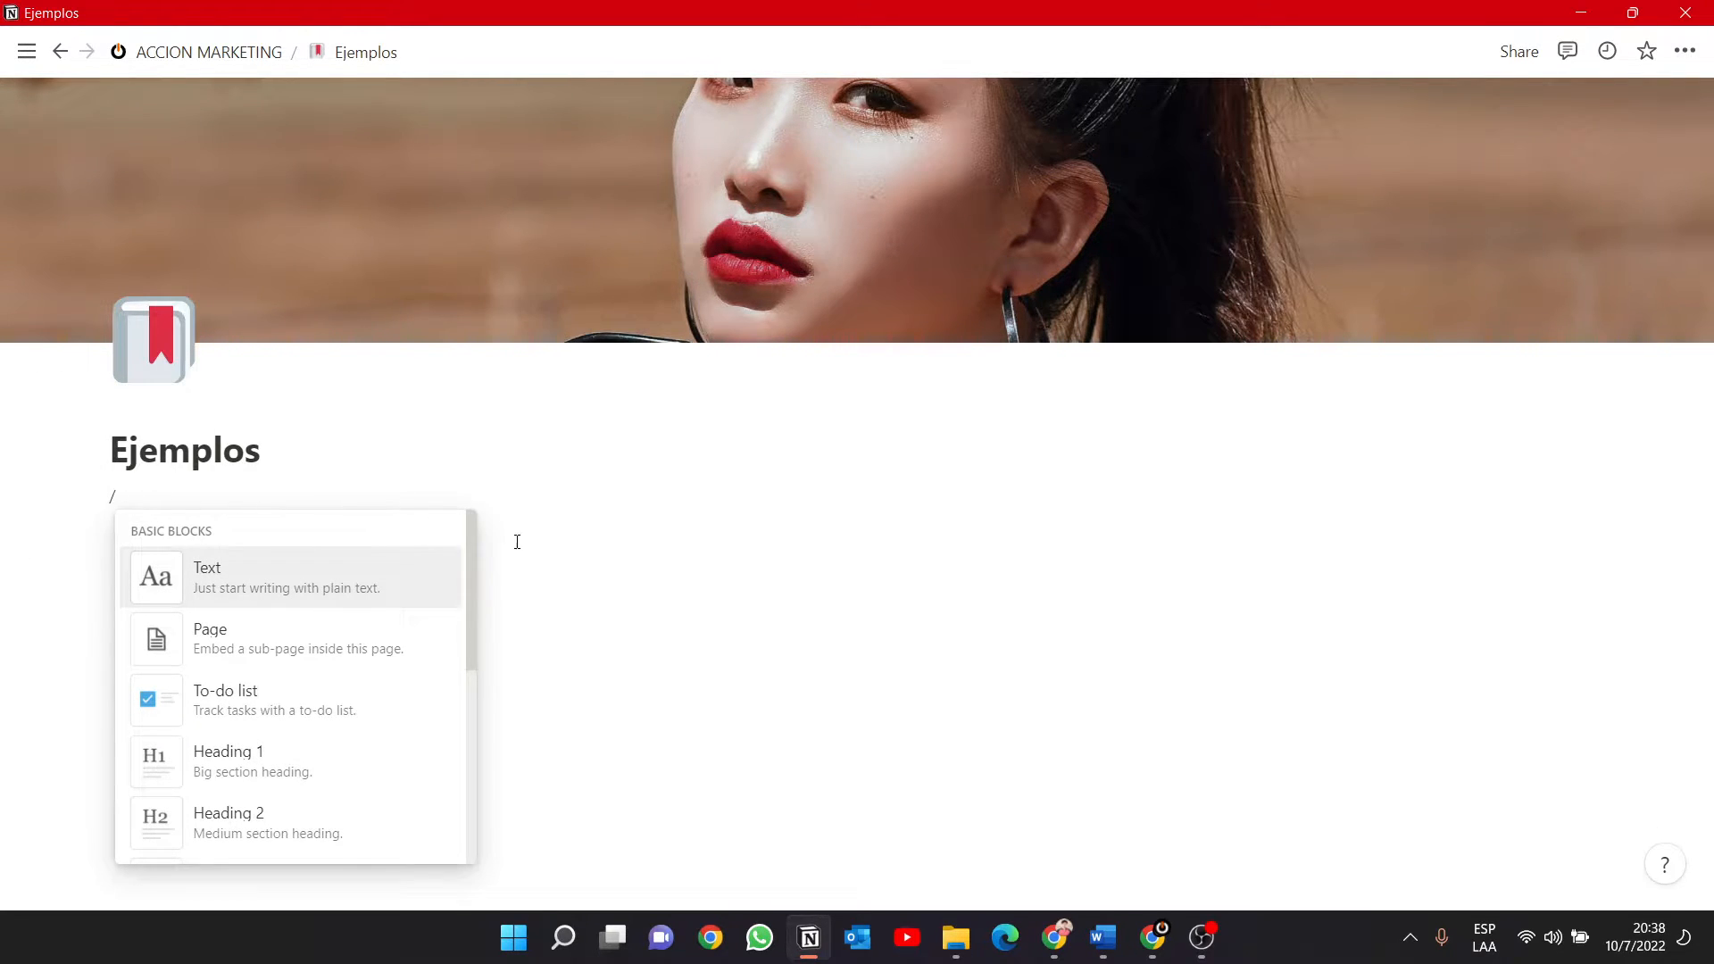
pyautogui.moveTo(473, 598); pyautogui.dragTo(427, 902)
pyautogui.scroll(10, 432, 838)
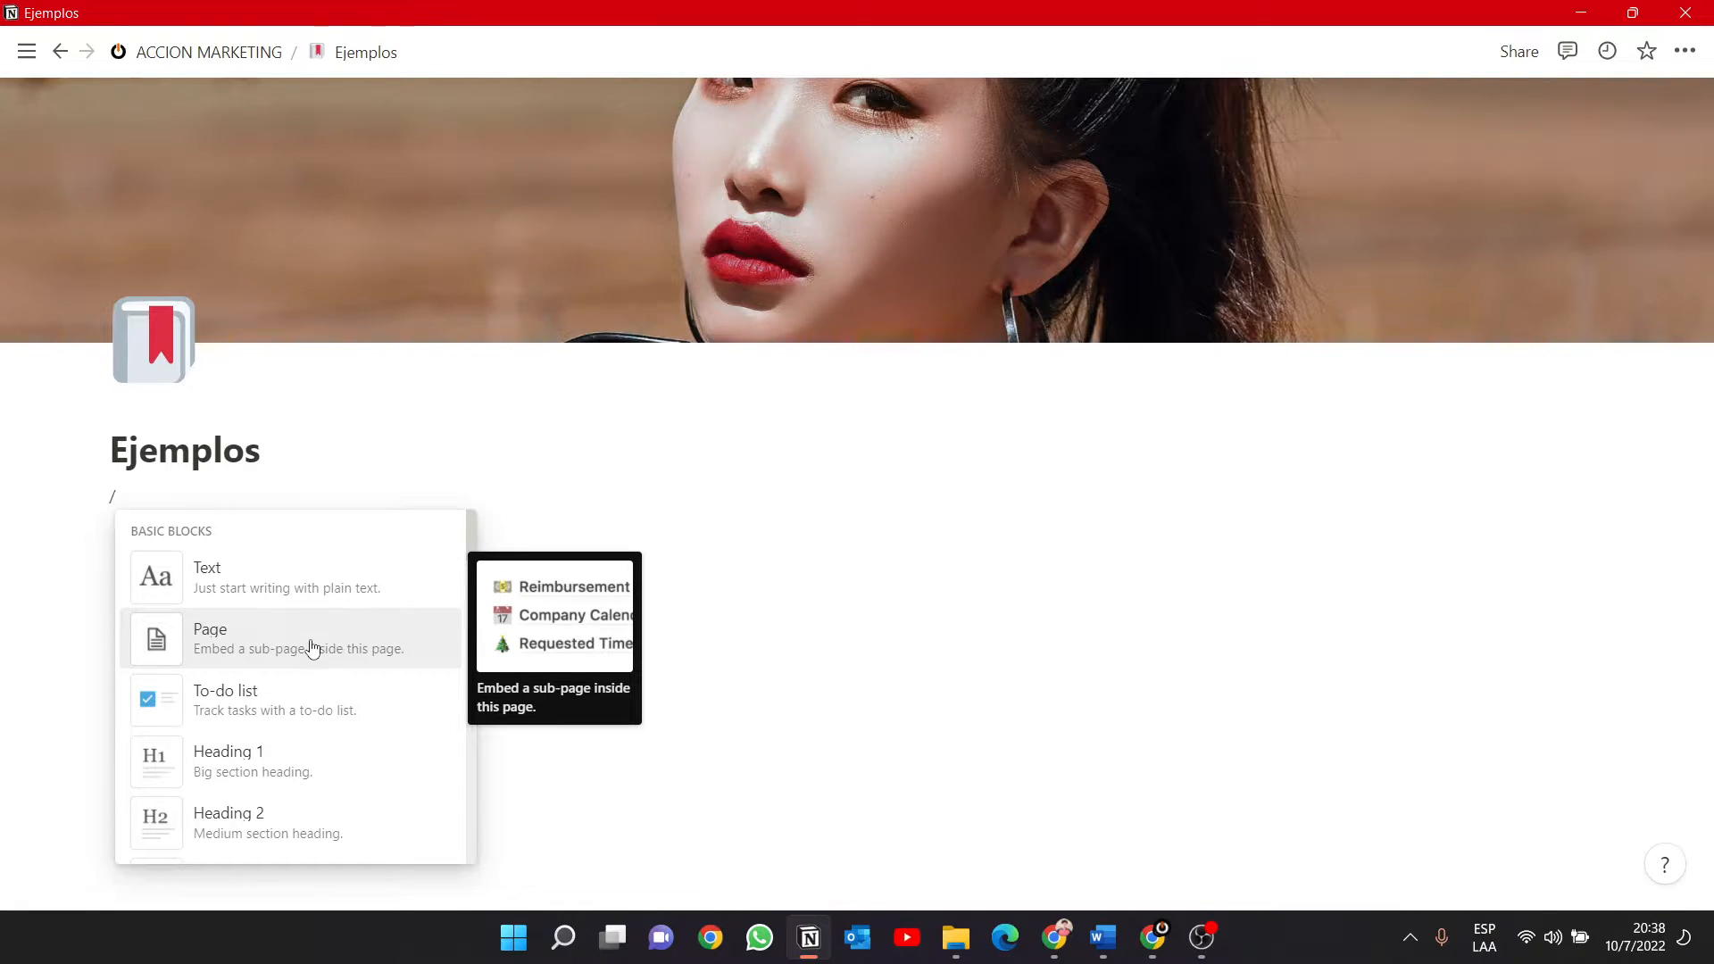
pyautogui.click(274, 650)
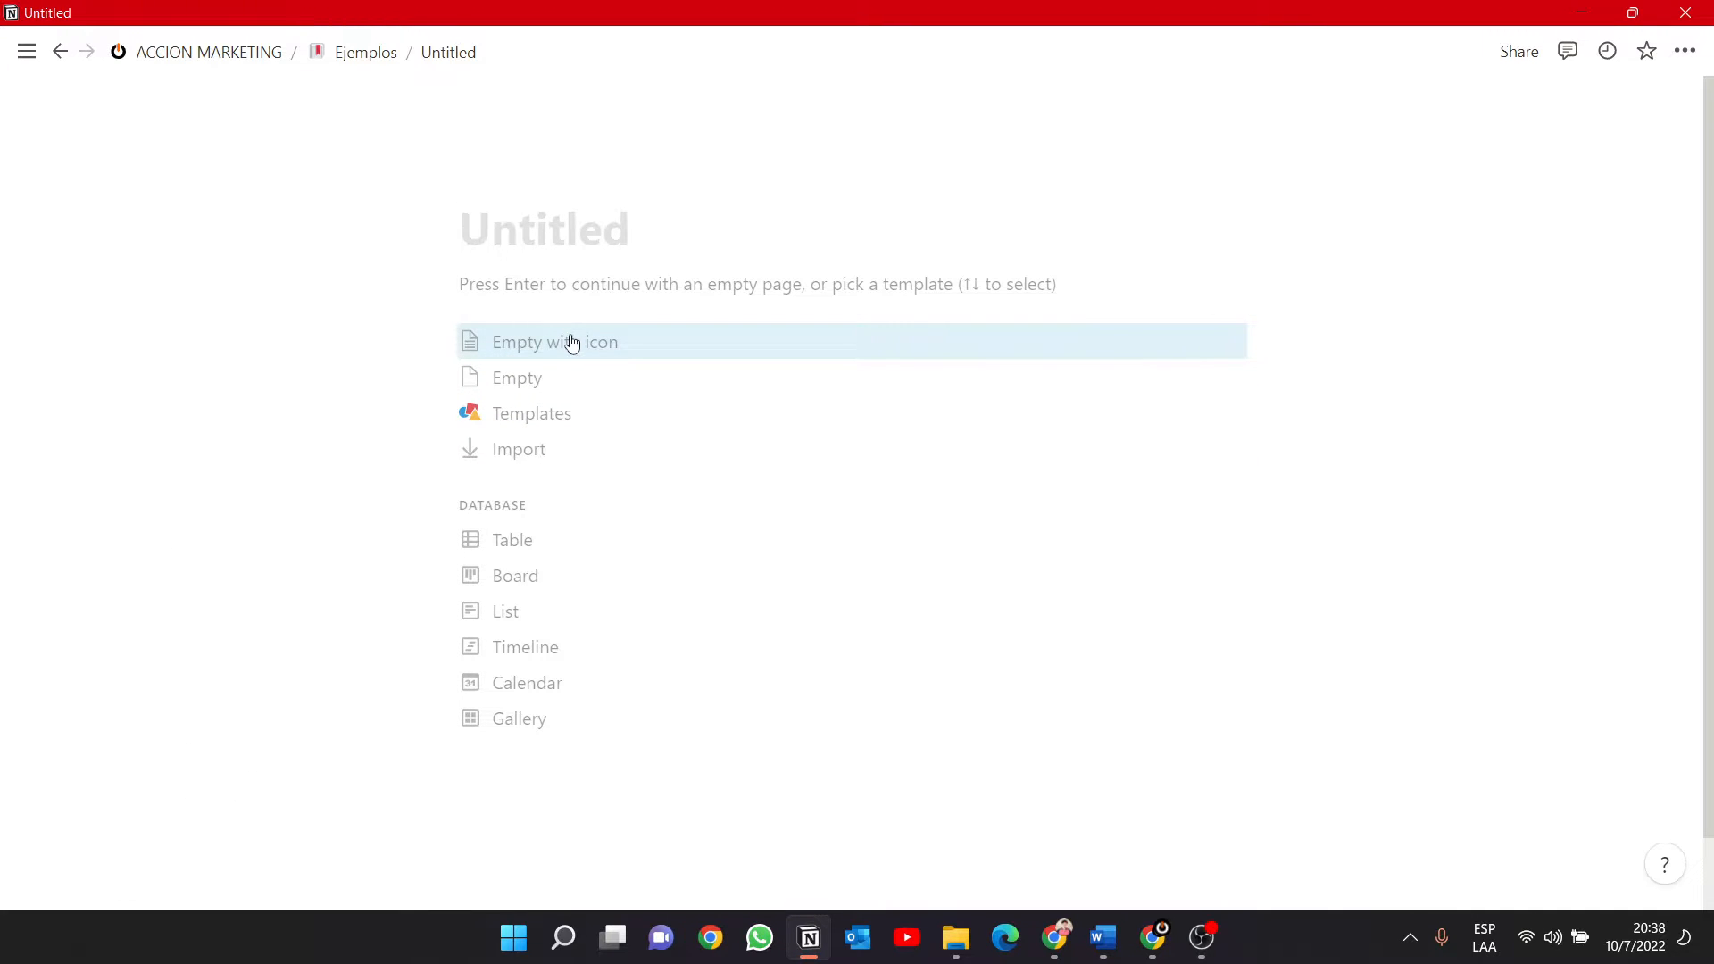
pyautogui.write('otra ')
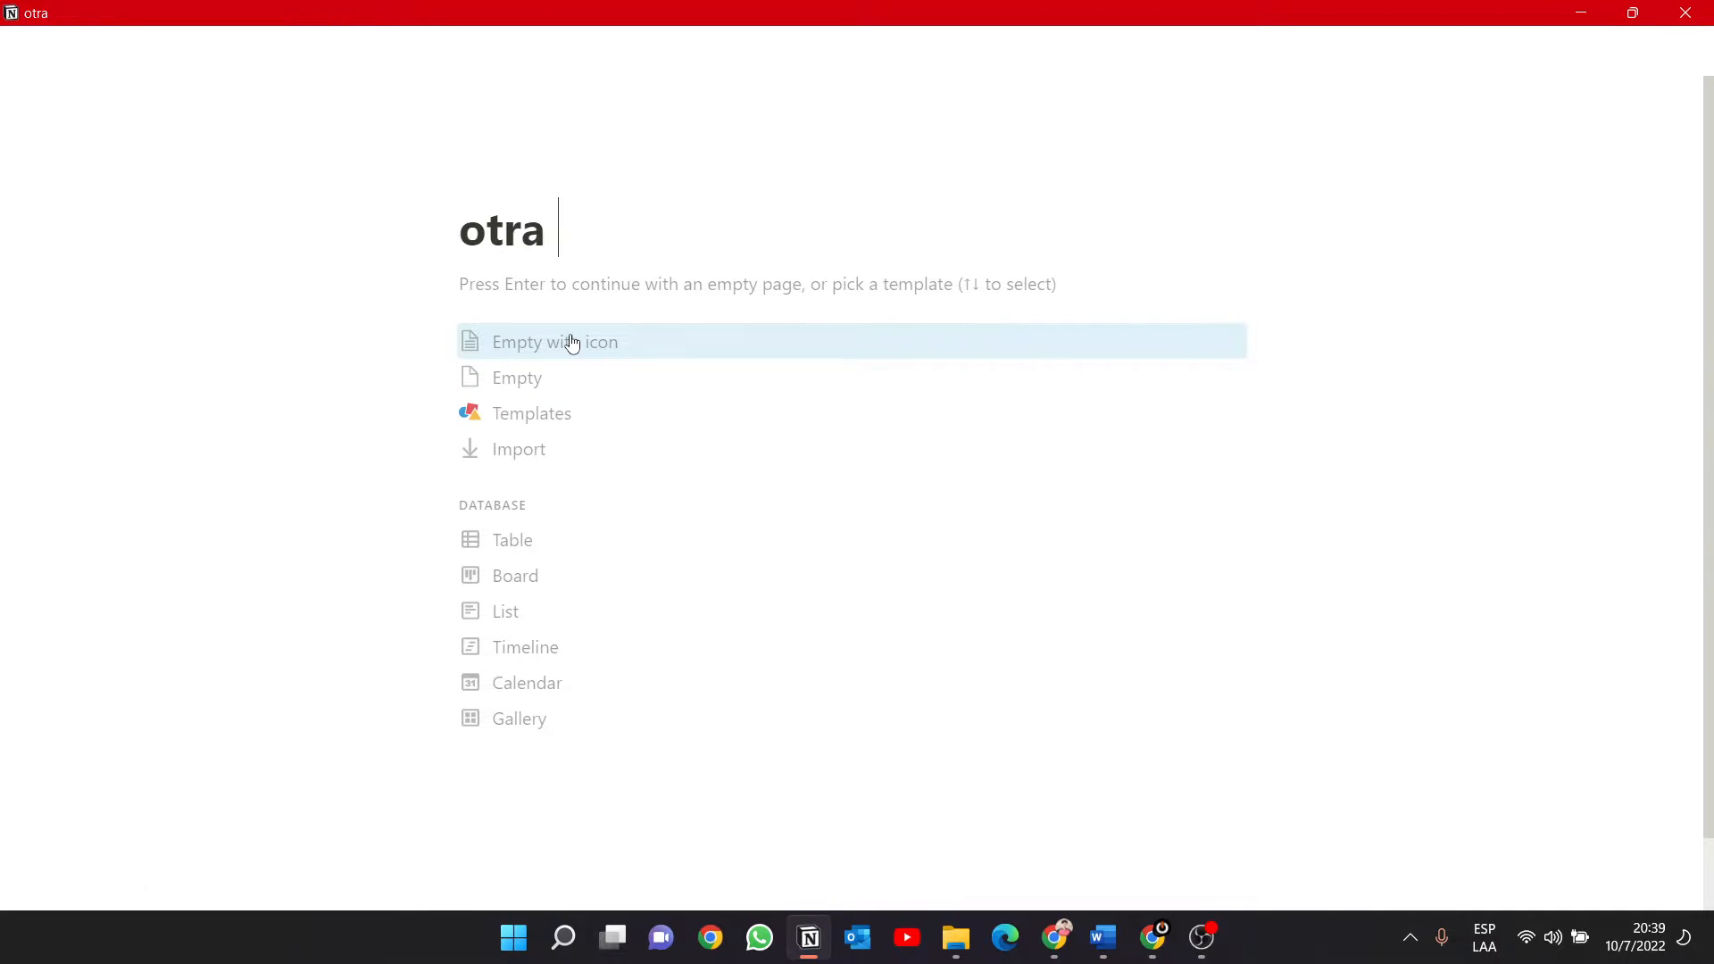
pyautogui.write('par')
pyautogui.write('gina')
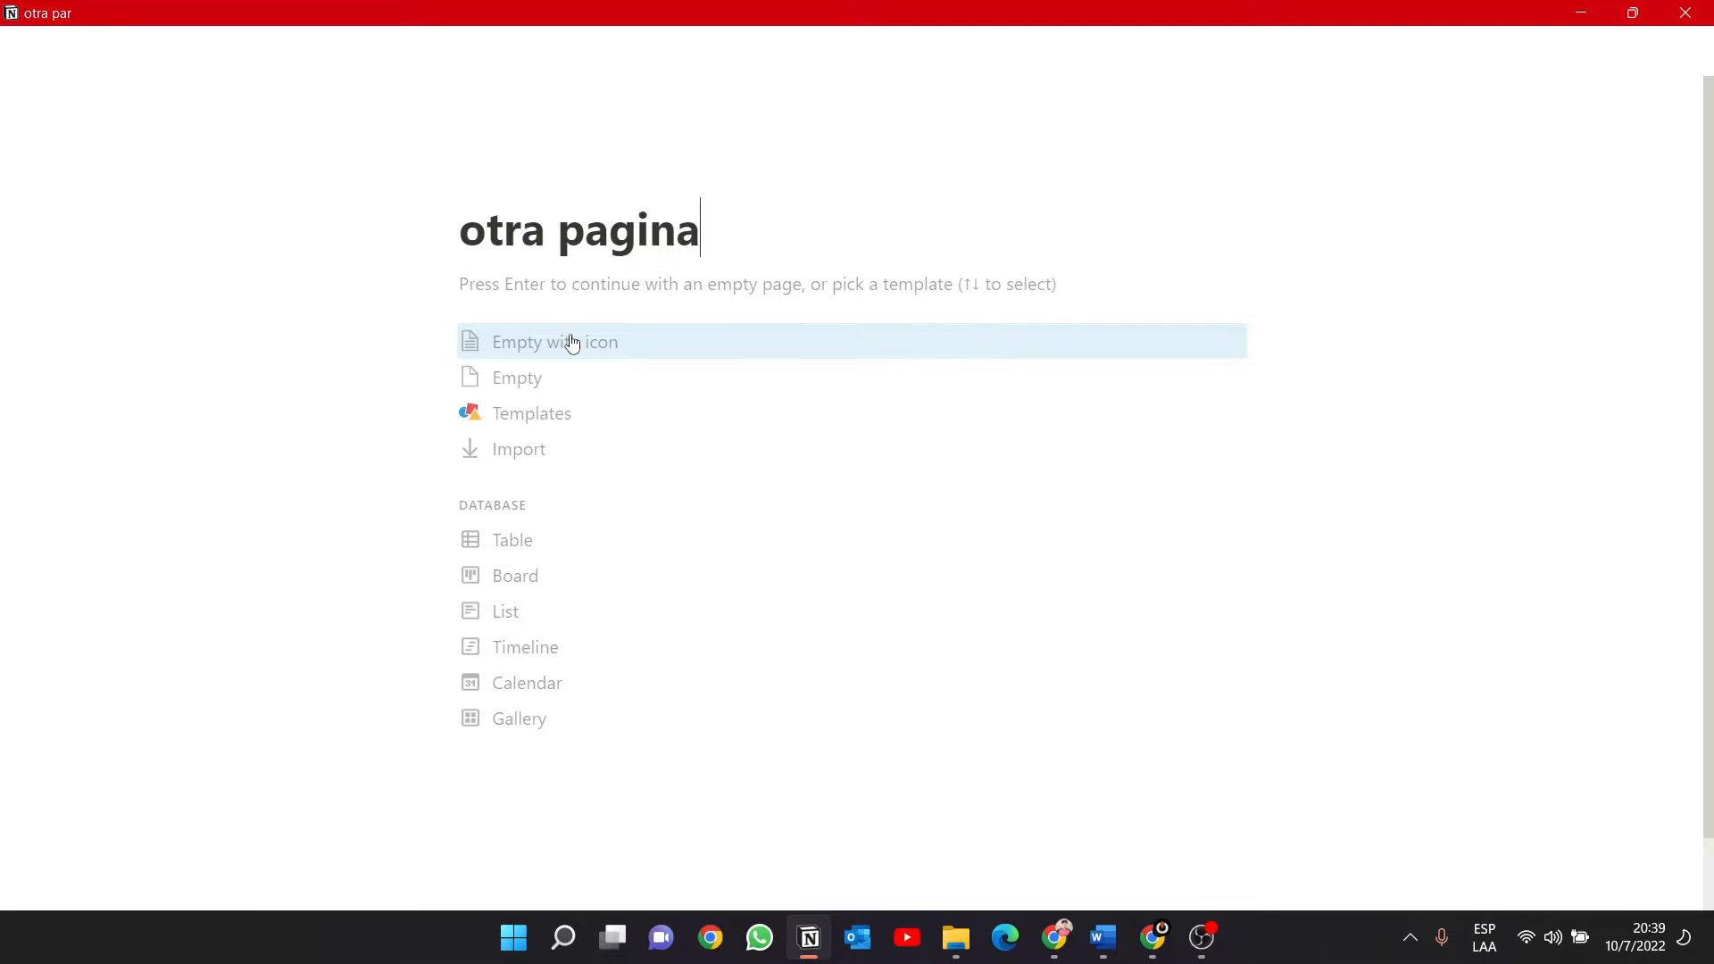
# Go back to the Ejemplos page, test the otra pagina link by opening it, and return to Ejemplos.
pyautogui.click(344, 53)
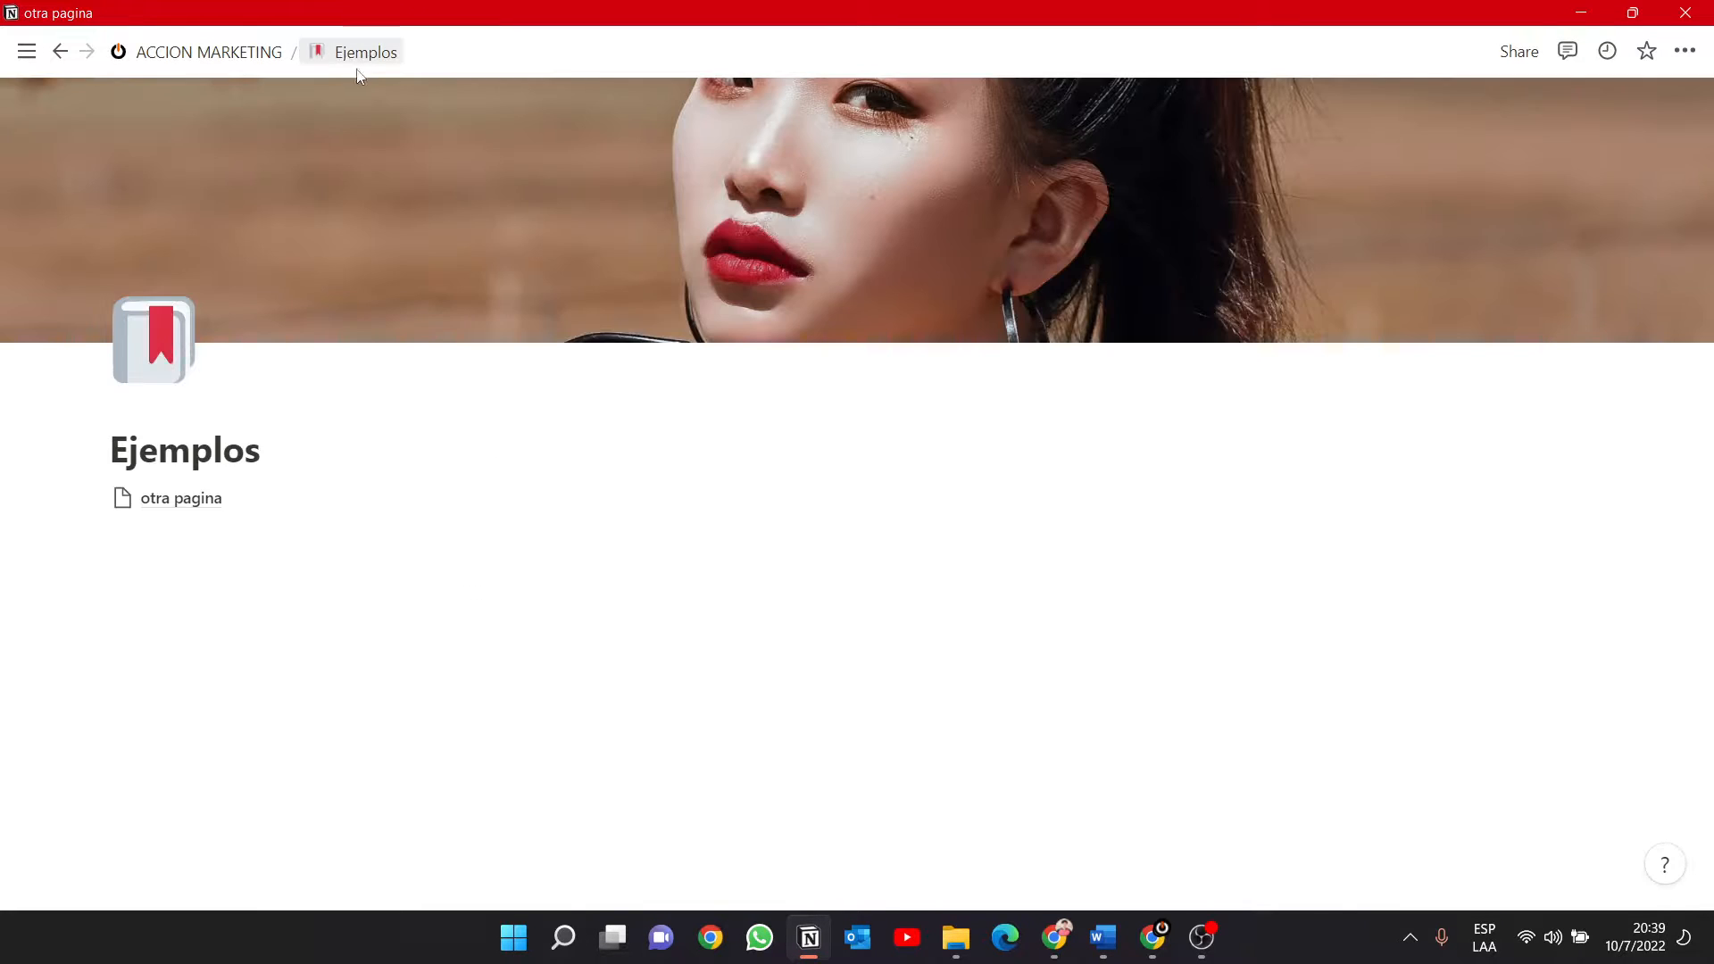
pyautogui.click(183, 504)
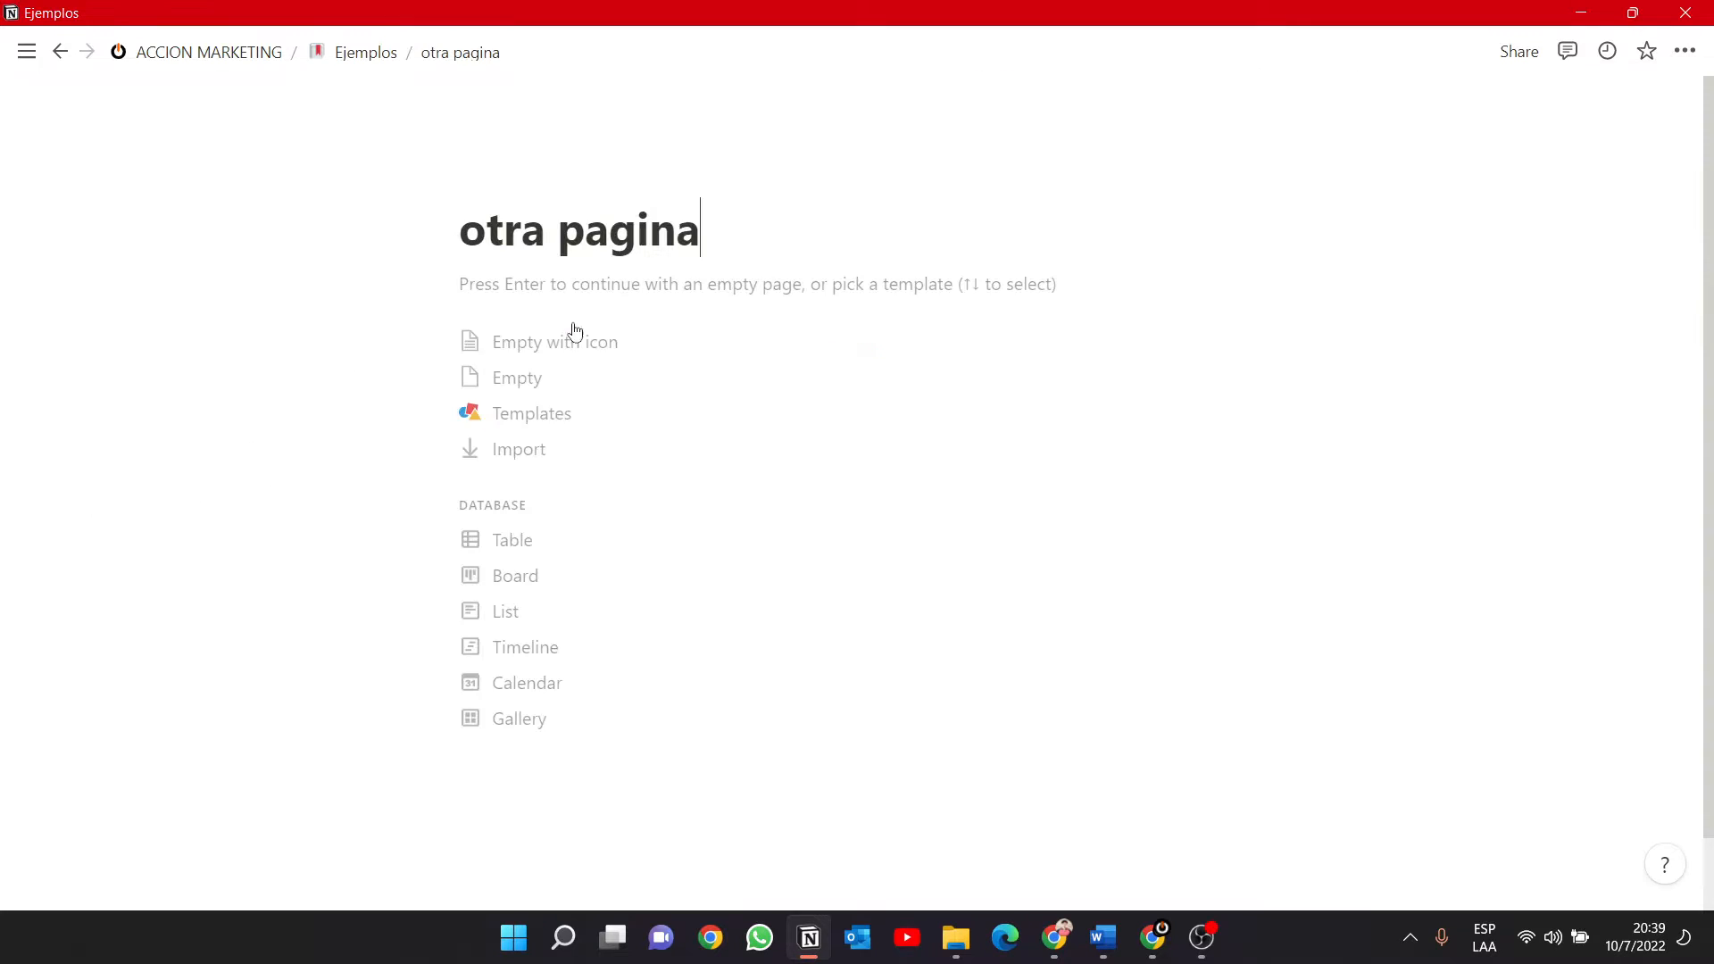
pyautogui.click(357, 52)
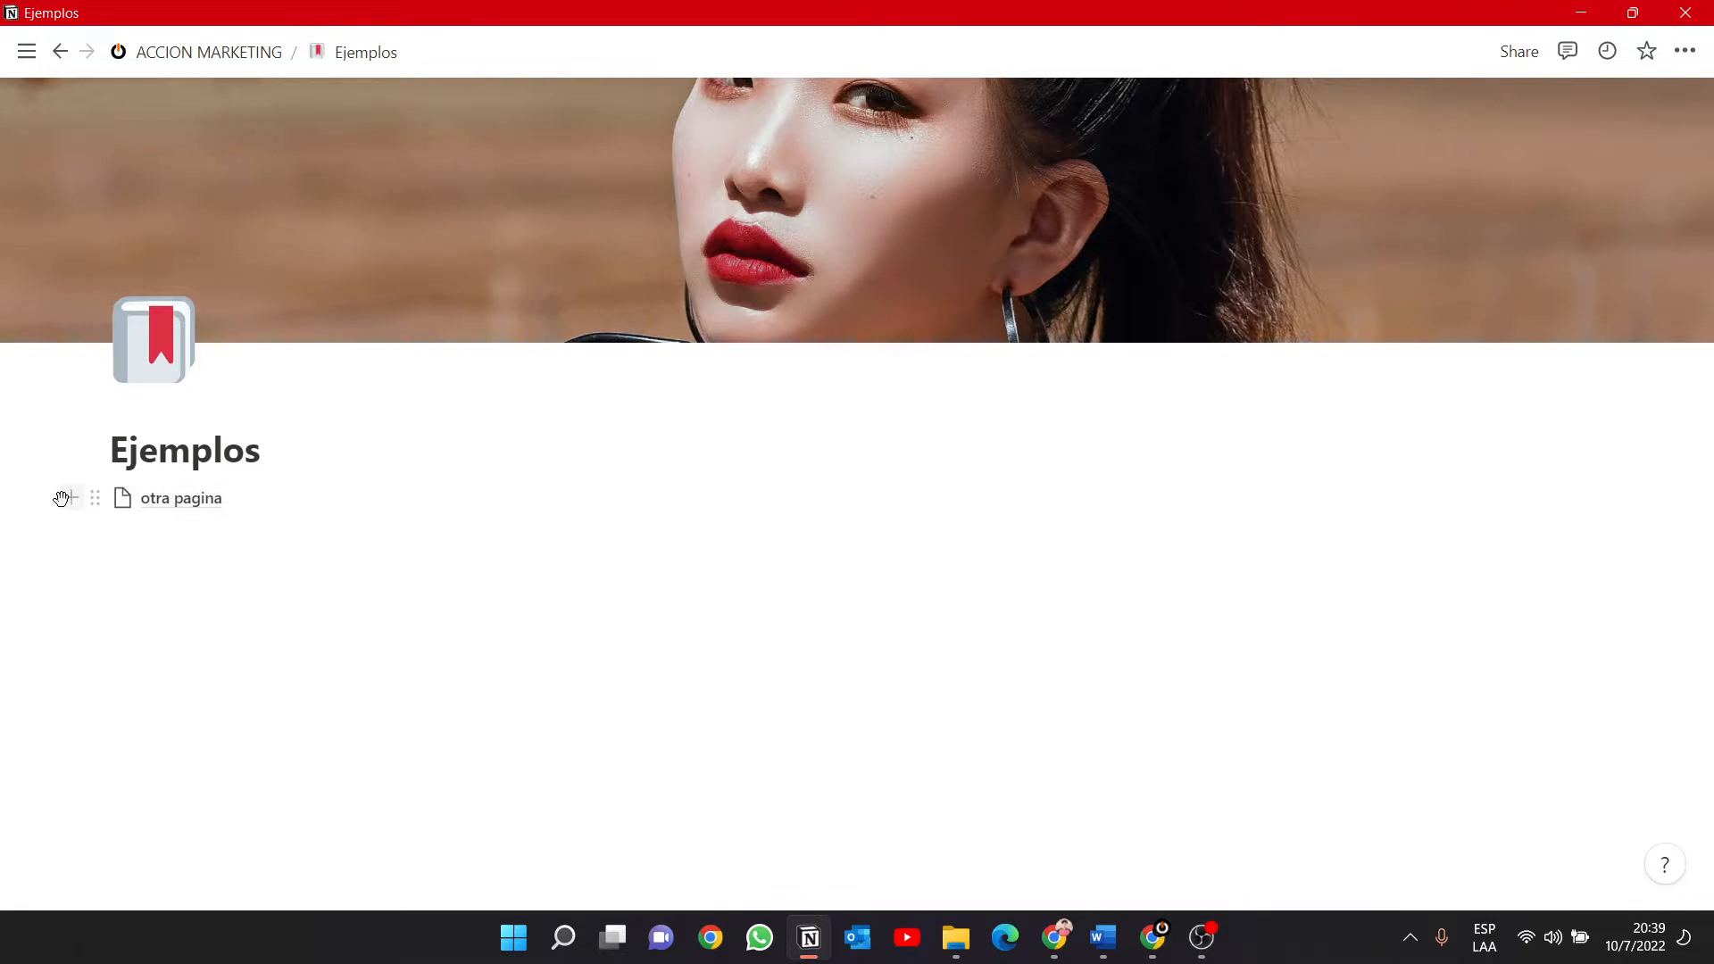
# Add a text block below otra pagina with the lines "kkvadnkbvnñnjbnvokjbjvdnk" and "hcbjbjs".
pyautogui.click(70, 502)
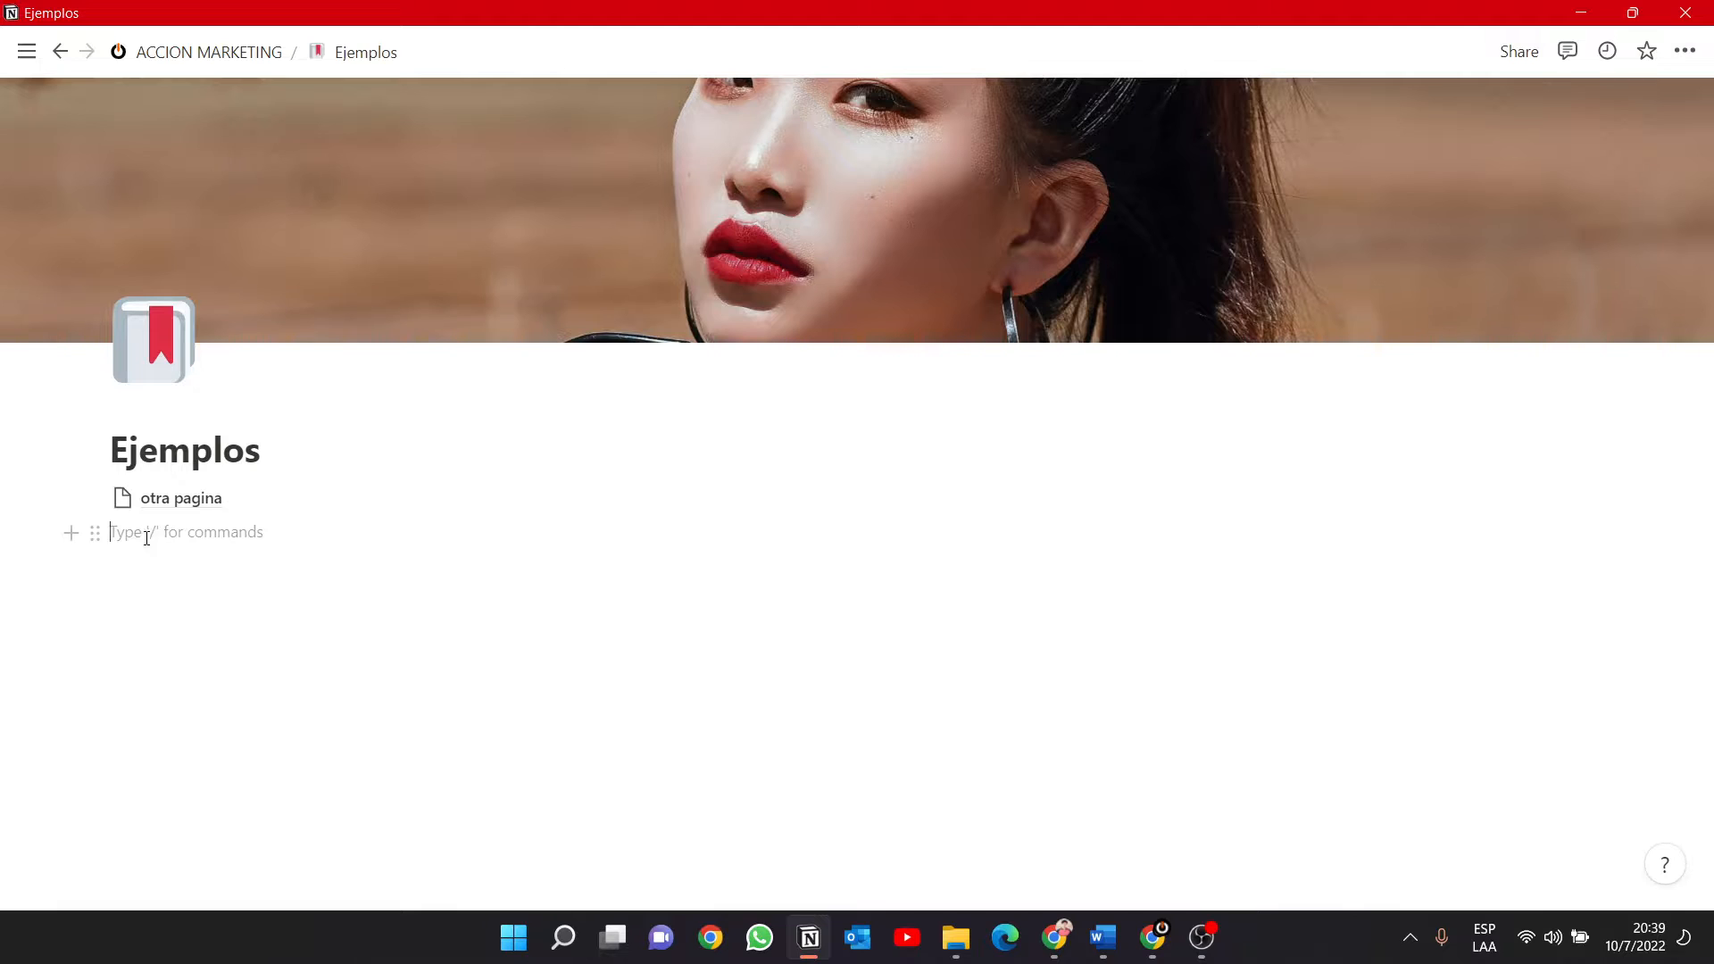
pyautogui.write('/')
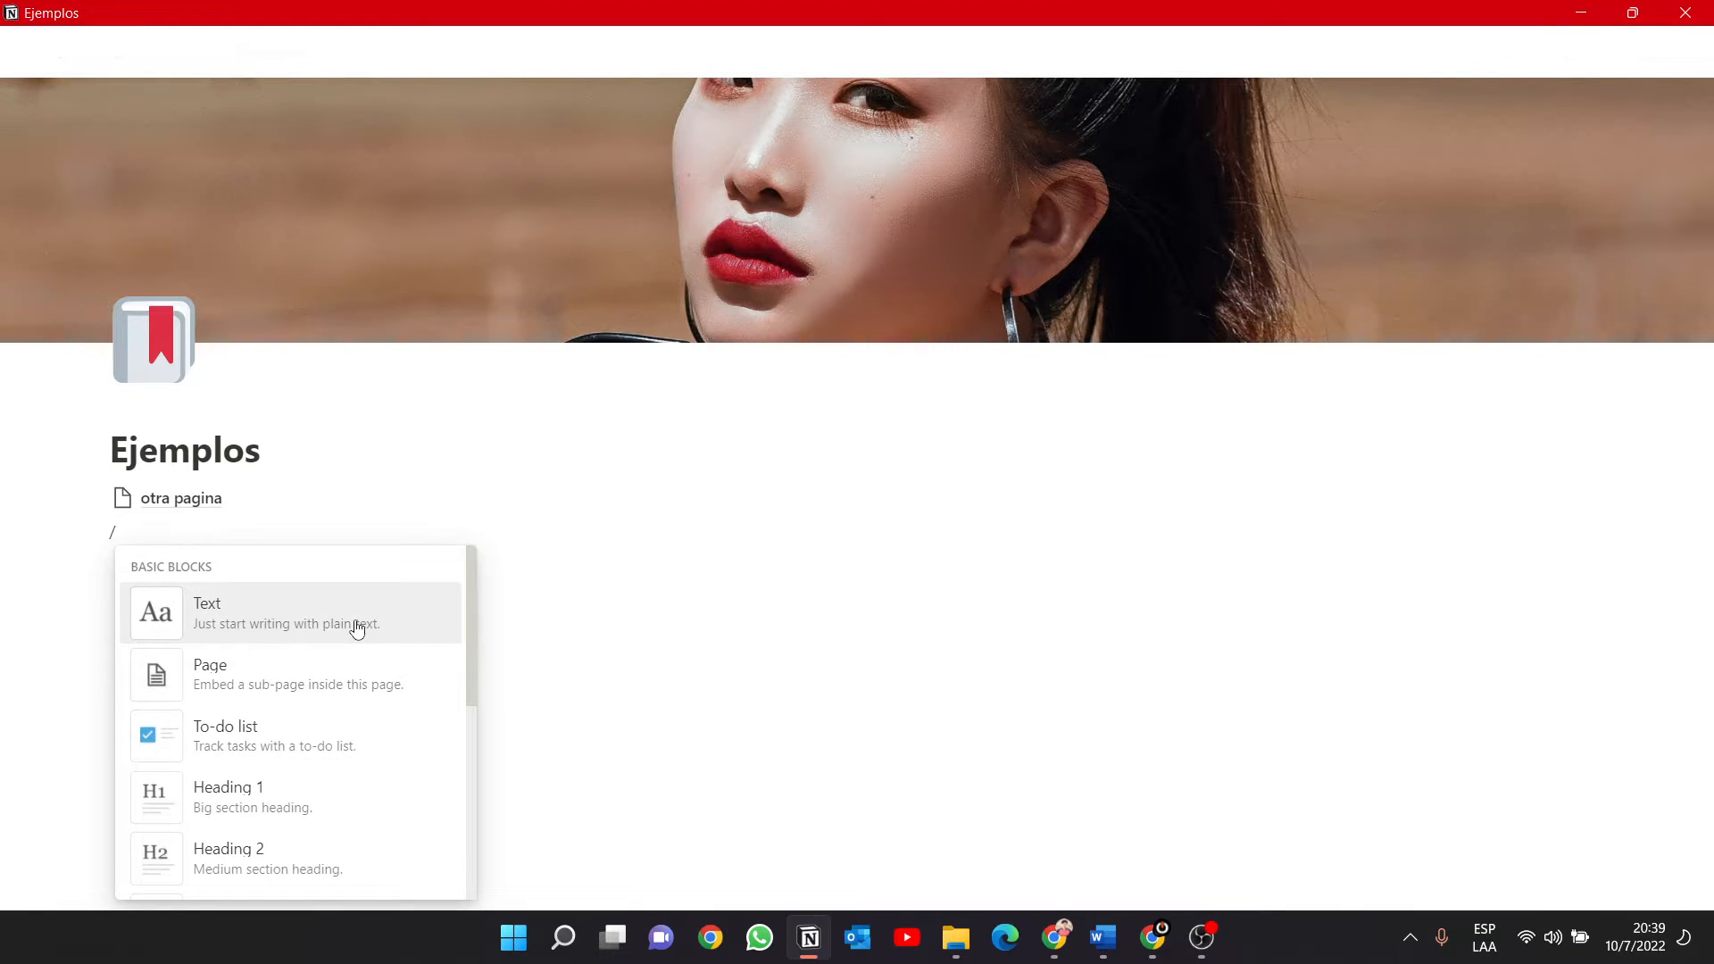
pyautogui.click(251, 623)
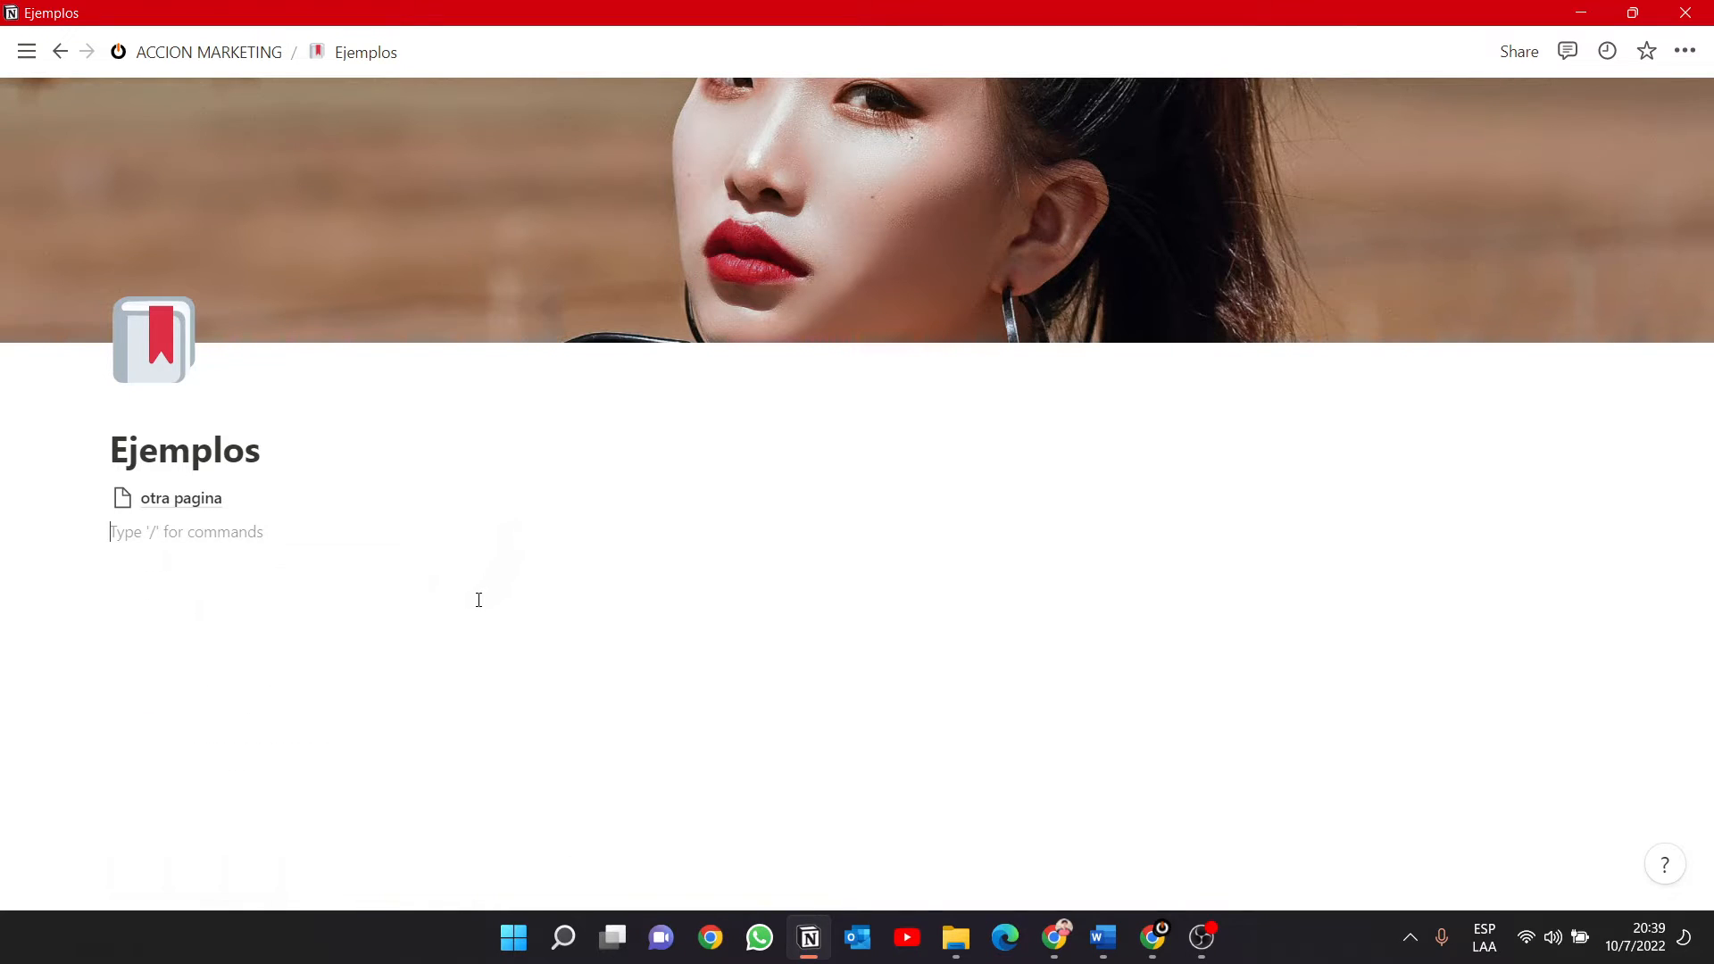
pyautogui.write('kkvadnkbvnñnjbnvokjbjvdnk')
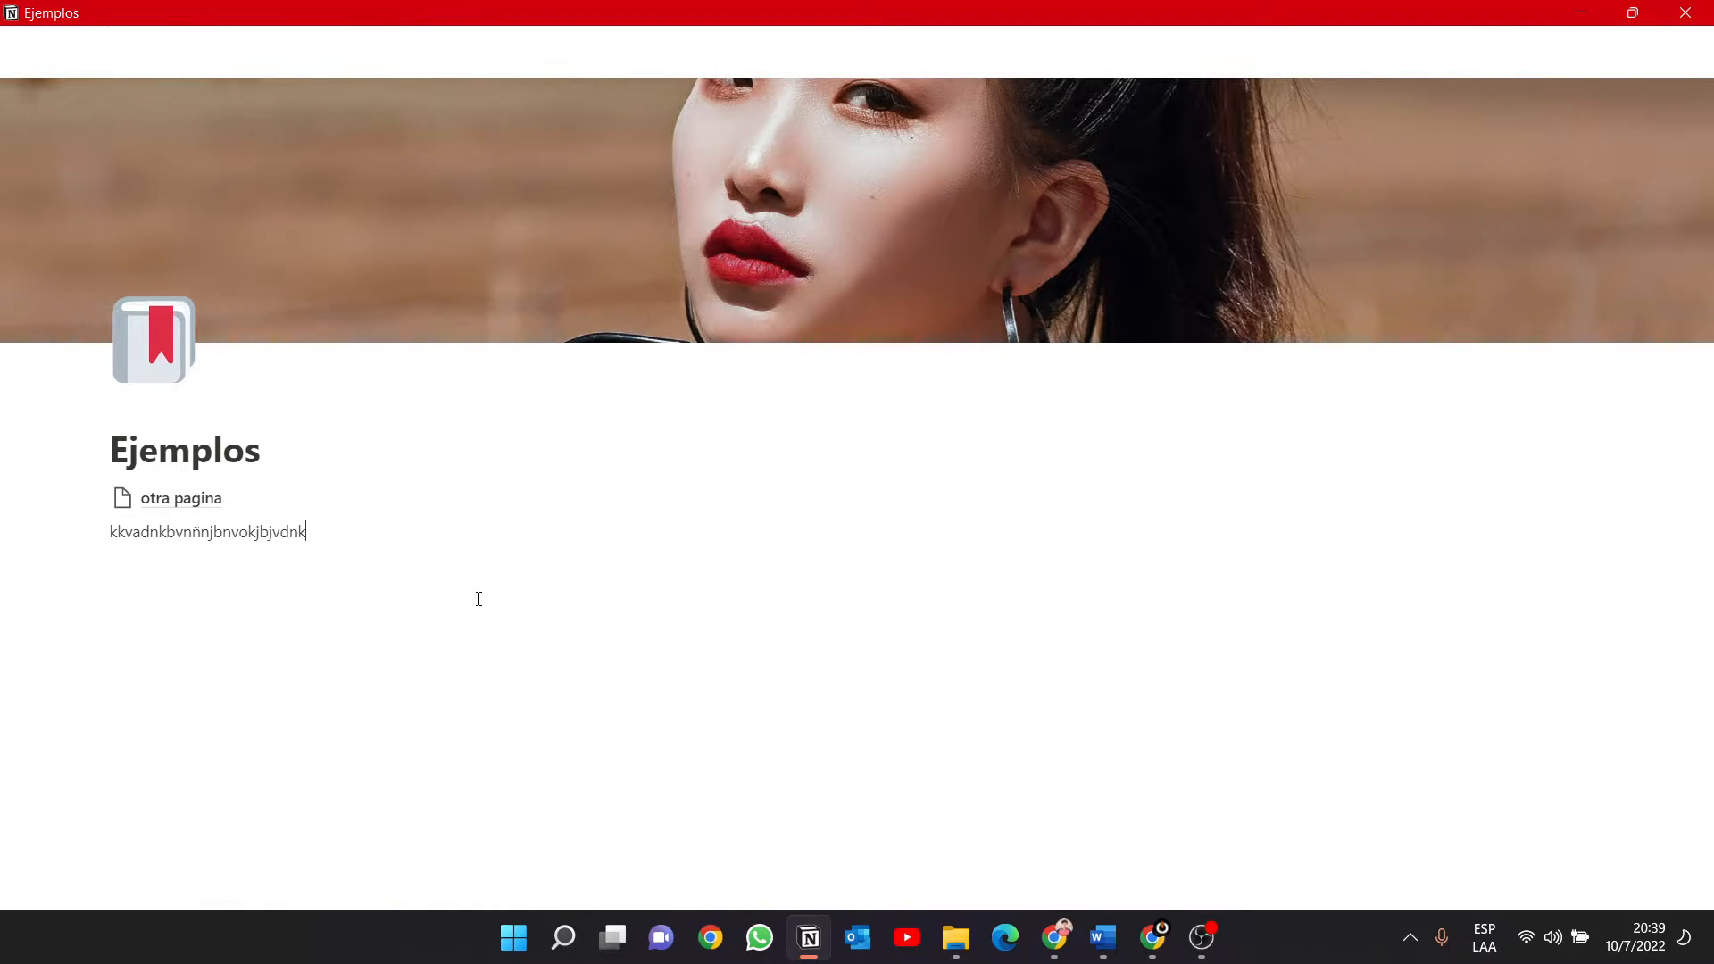
pyautogui.press('Return')
pyautogui.write('hcbjbjs')
# Insert a to-do list below the text with the items "jbkdabjv" and "vbjkabv".
pyautogui.press('Return')
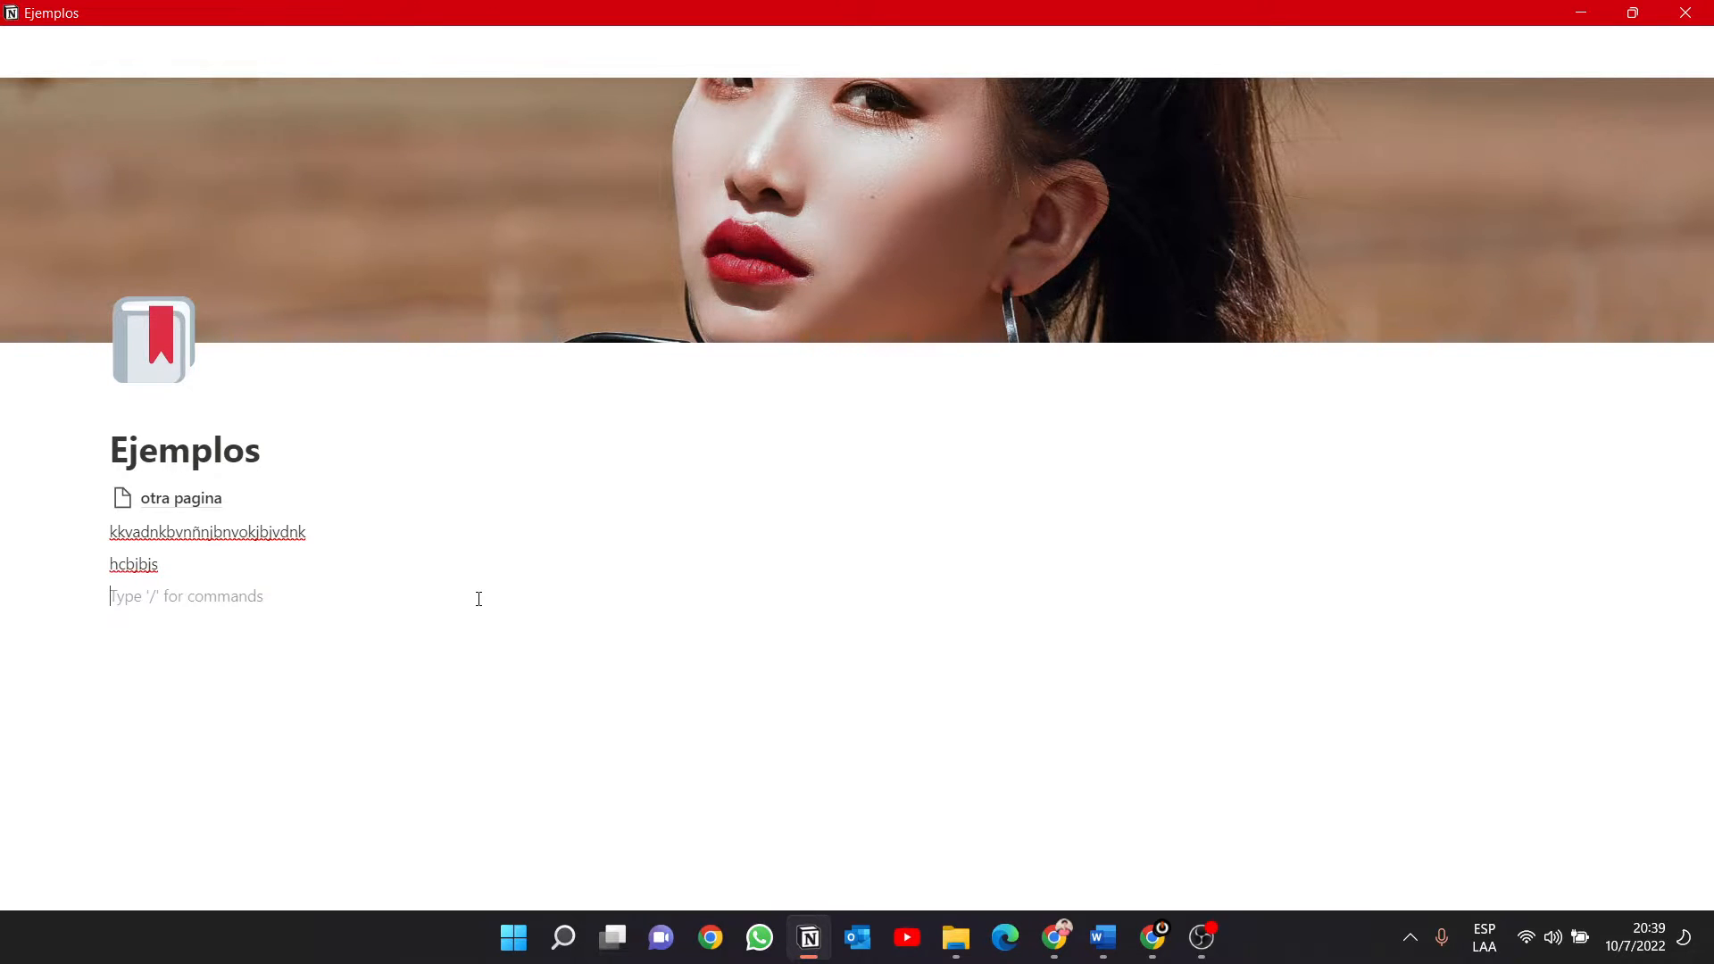
pyautogui.write('/')
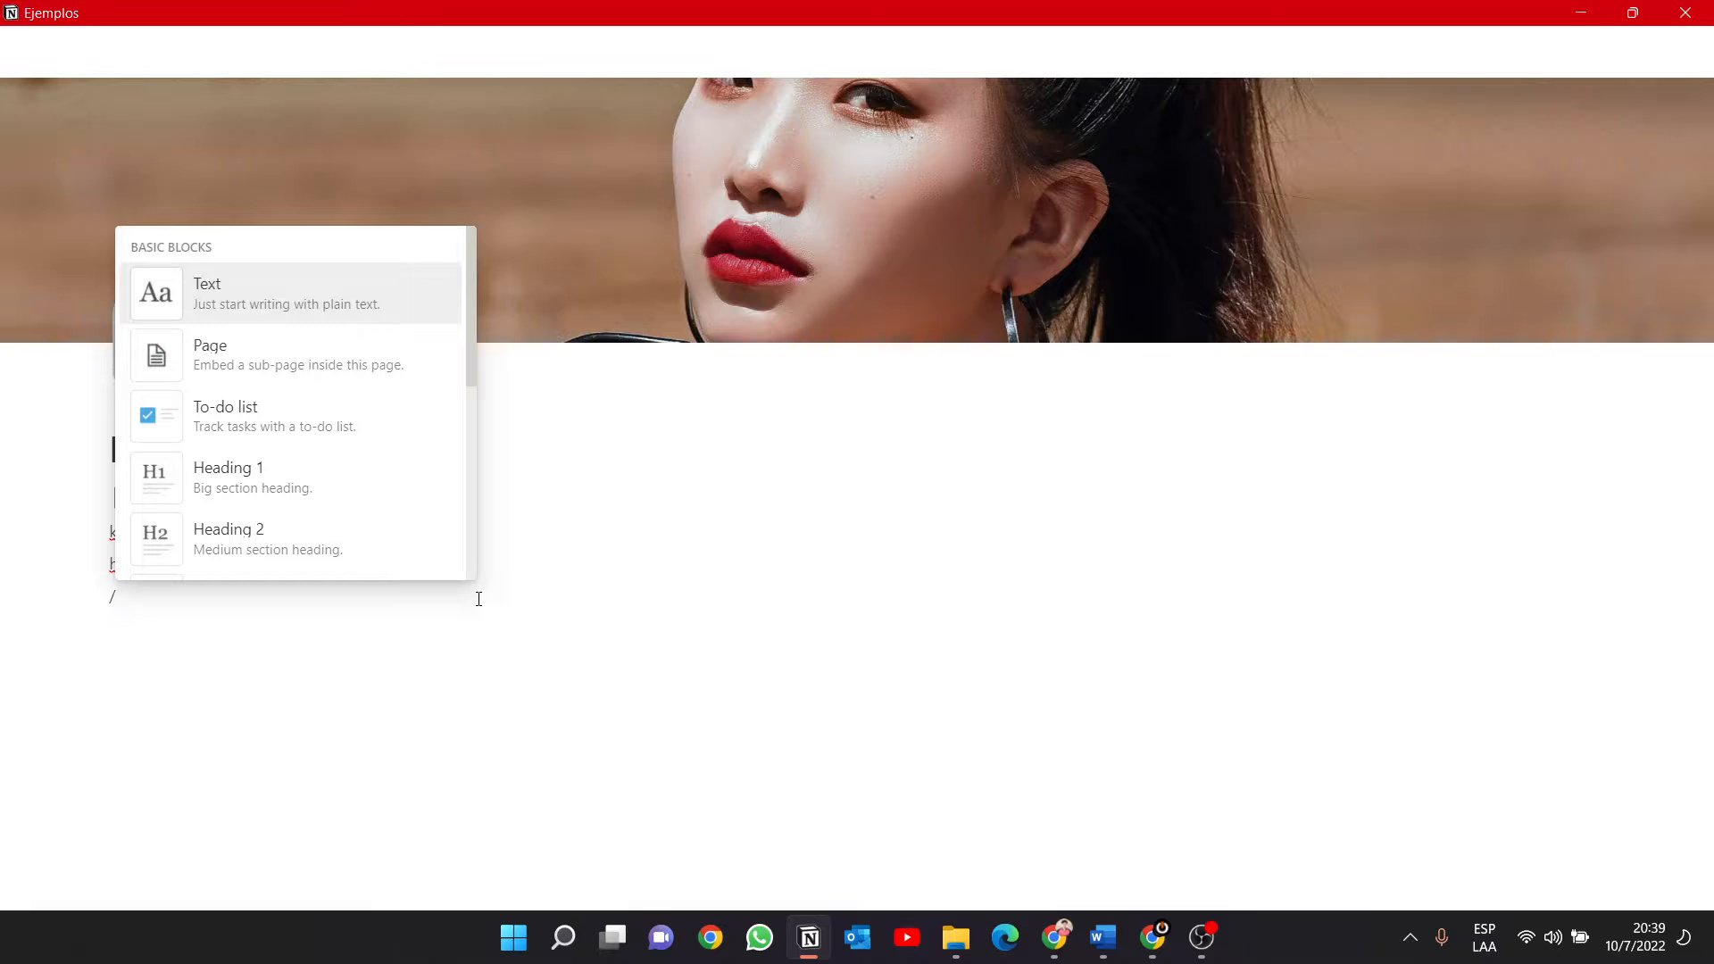
pyautogui.click(291, 425)
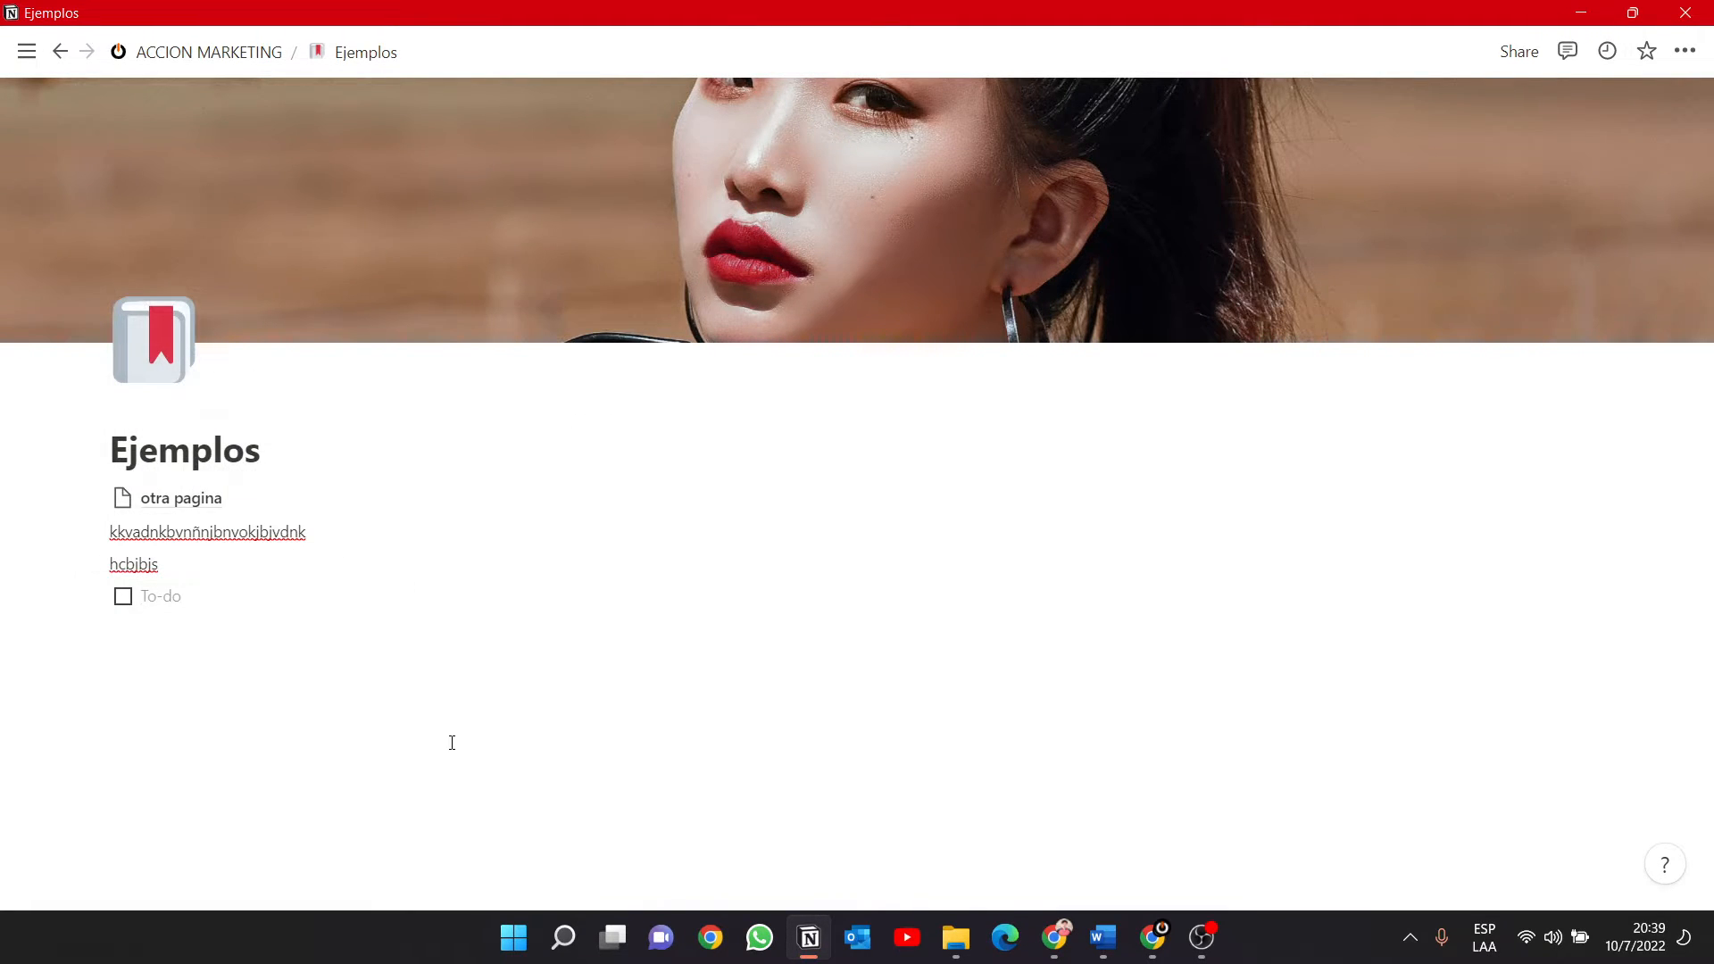
pyautogui.write('jbkdabjv')
pyautogui.press('Return')
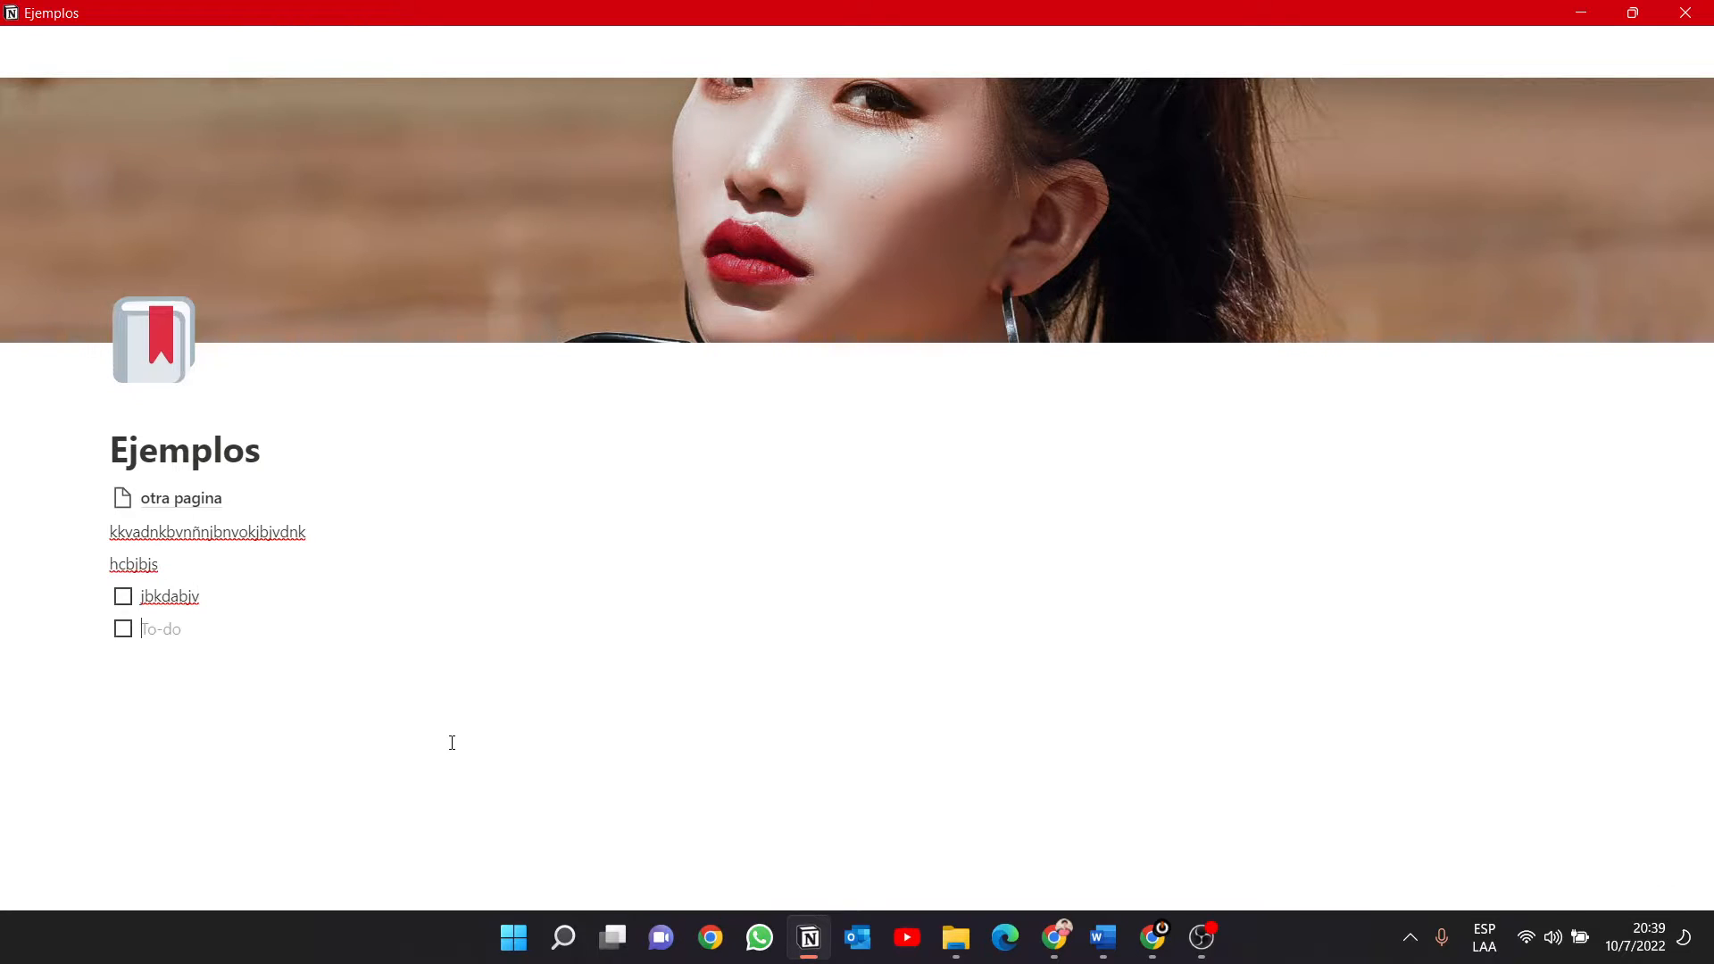
pyautogui.write('vbjkabv')
pyautogui.press('Return')
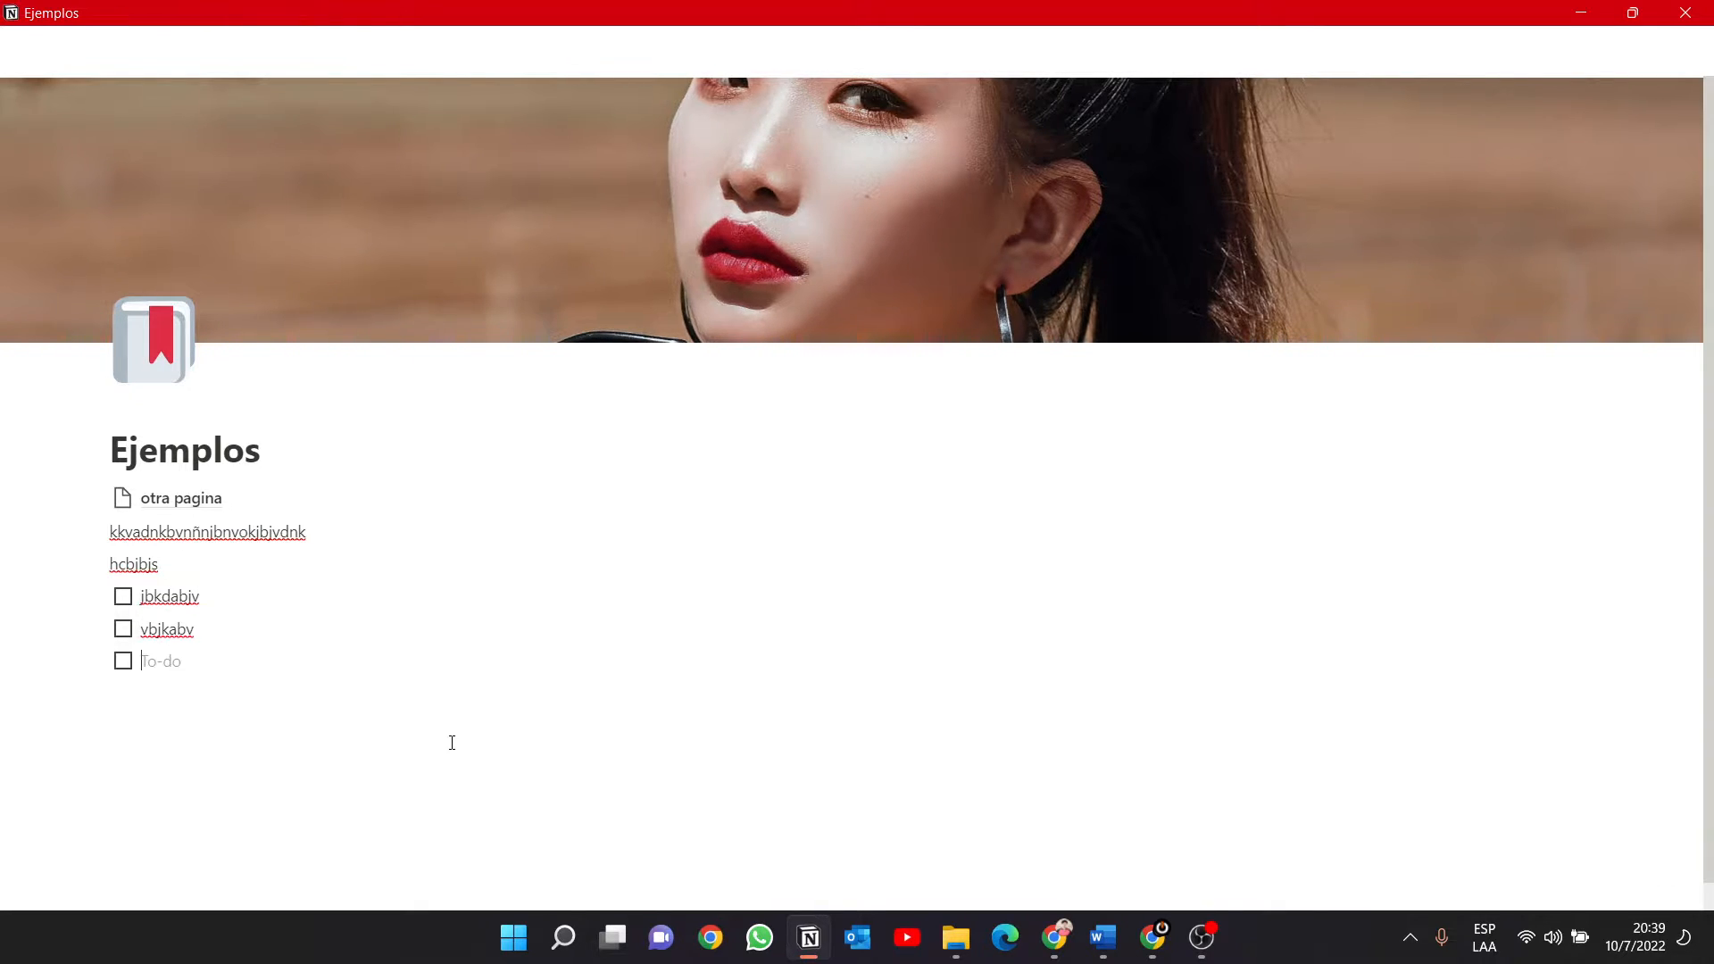
# Insert a Heading 1 block below the to-do list with the text "Título principal".
pyautogui.press('Return')
pyautogui.write('/')
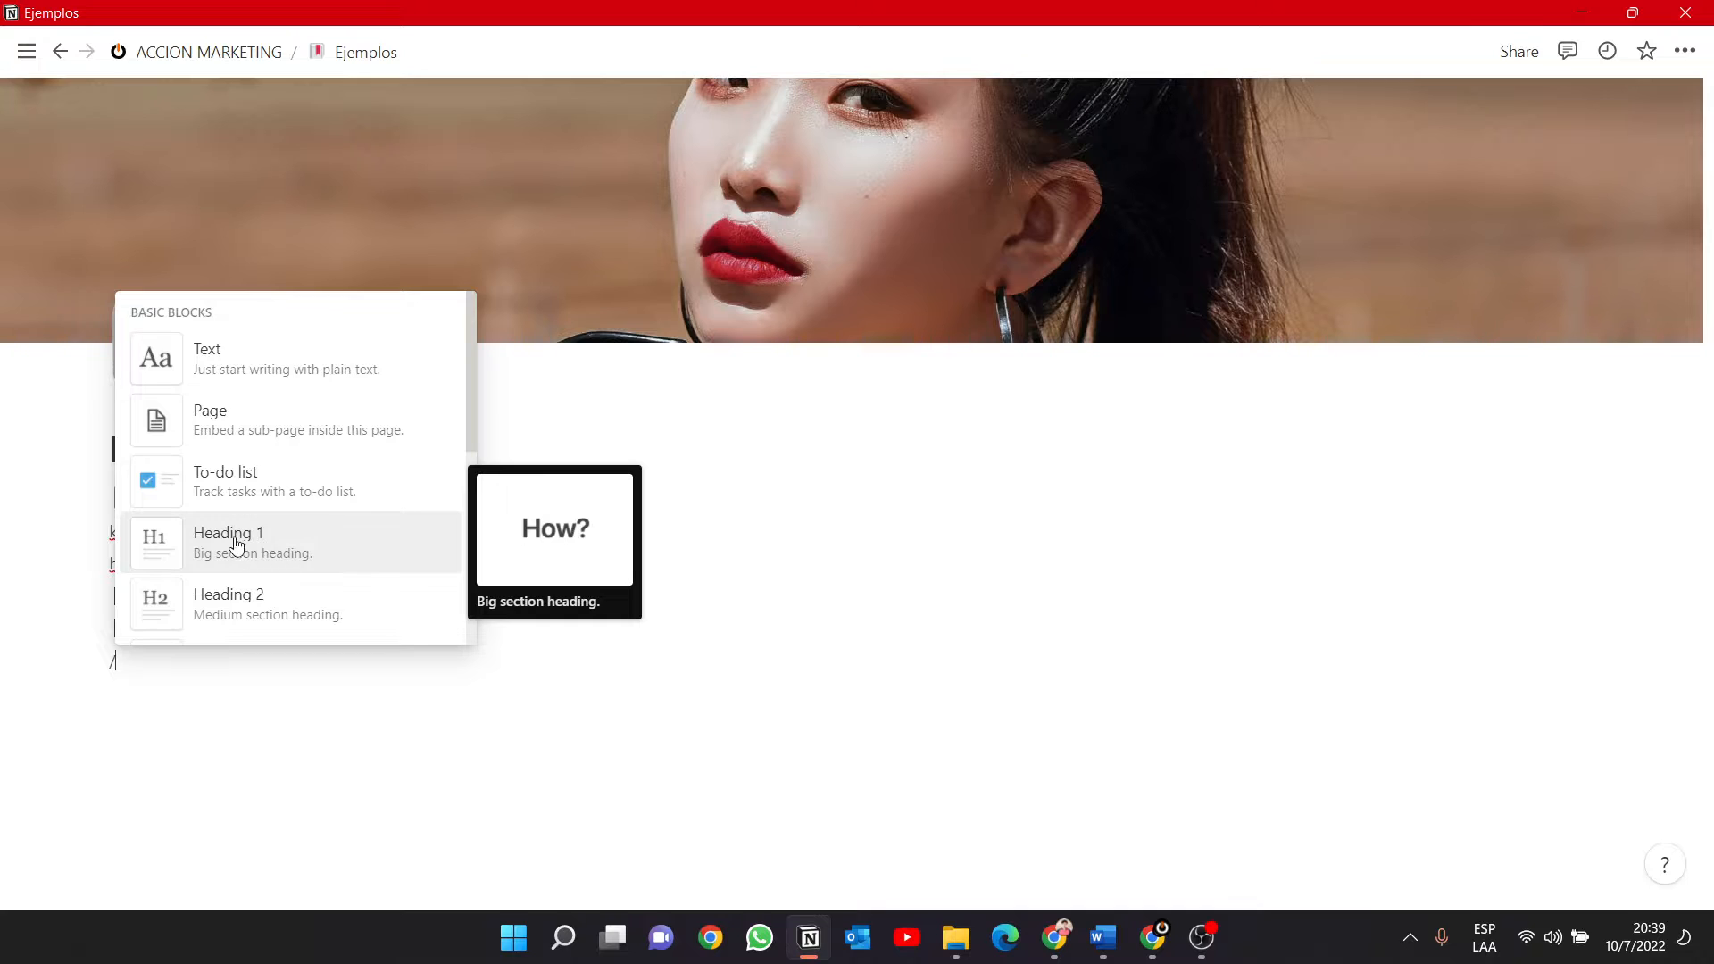
pyautogui.click(270, 543)
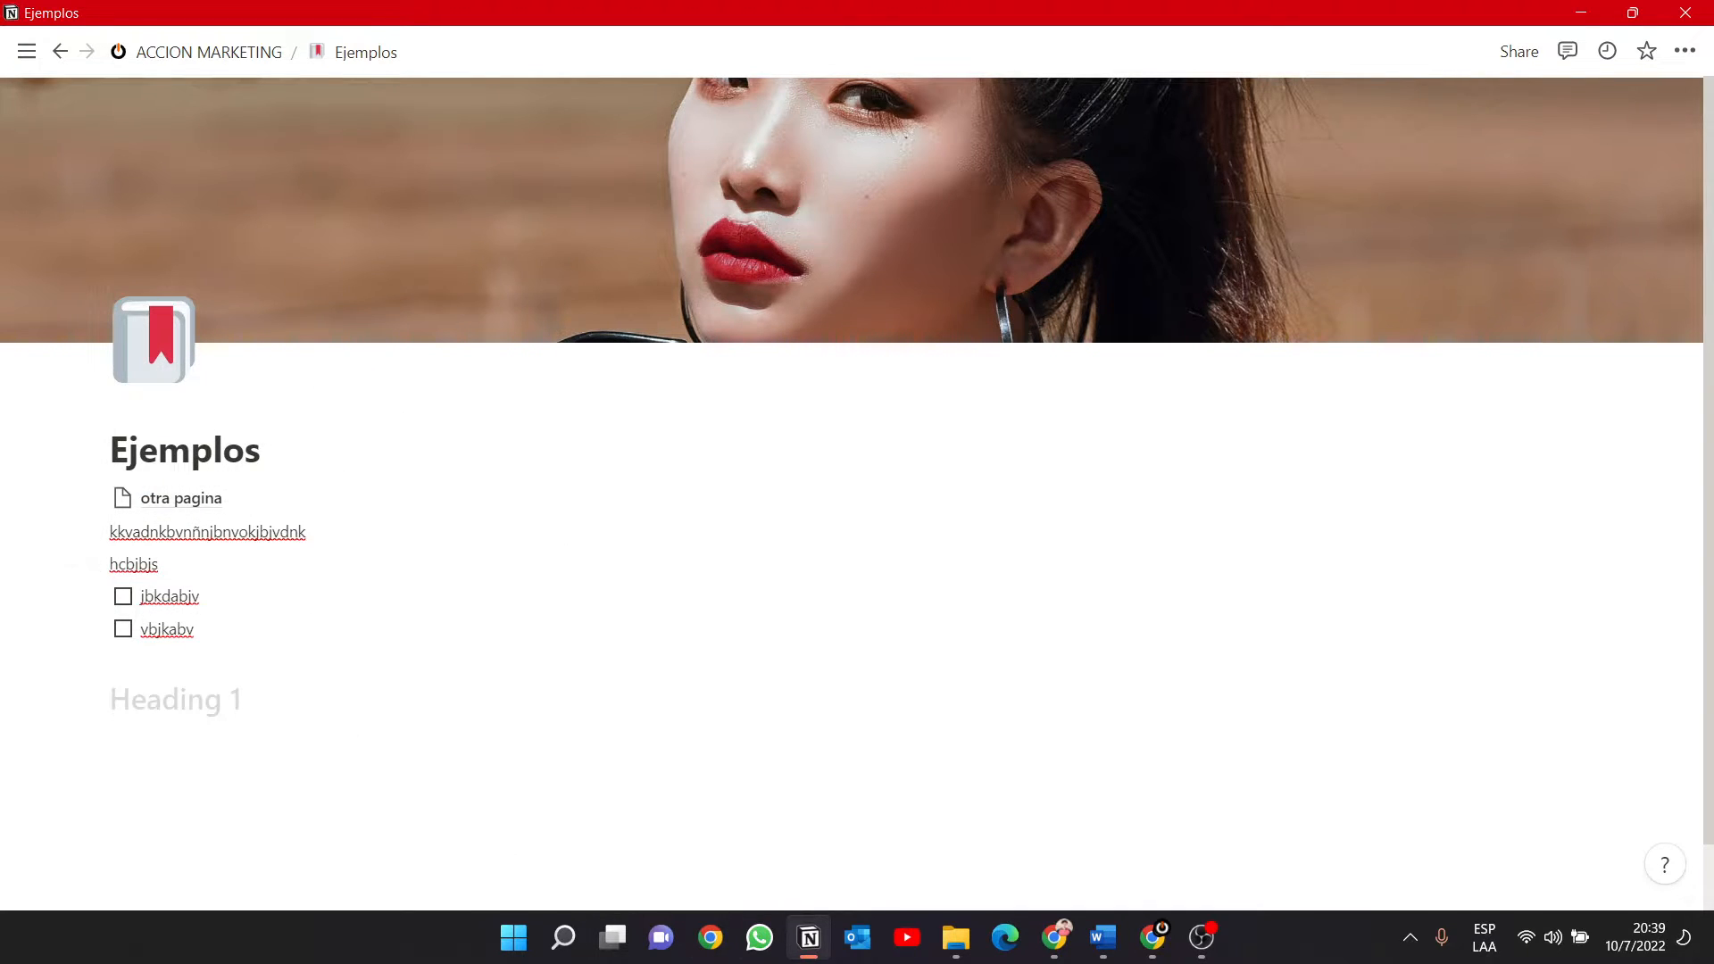
pyautogui.moveTo(808, 938)
pyautogui.write('Tí')
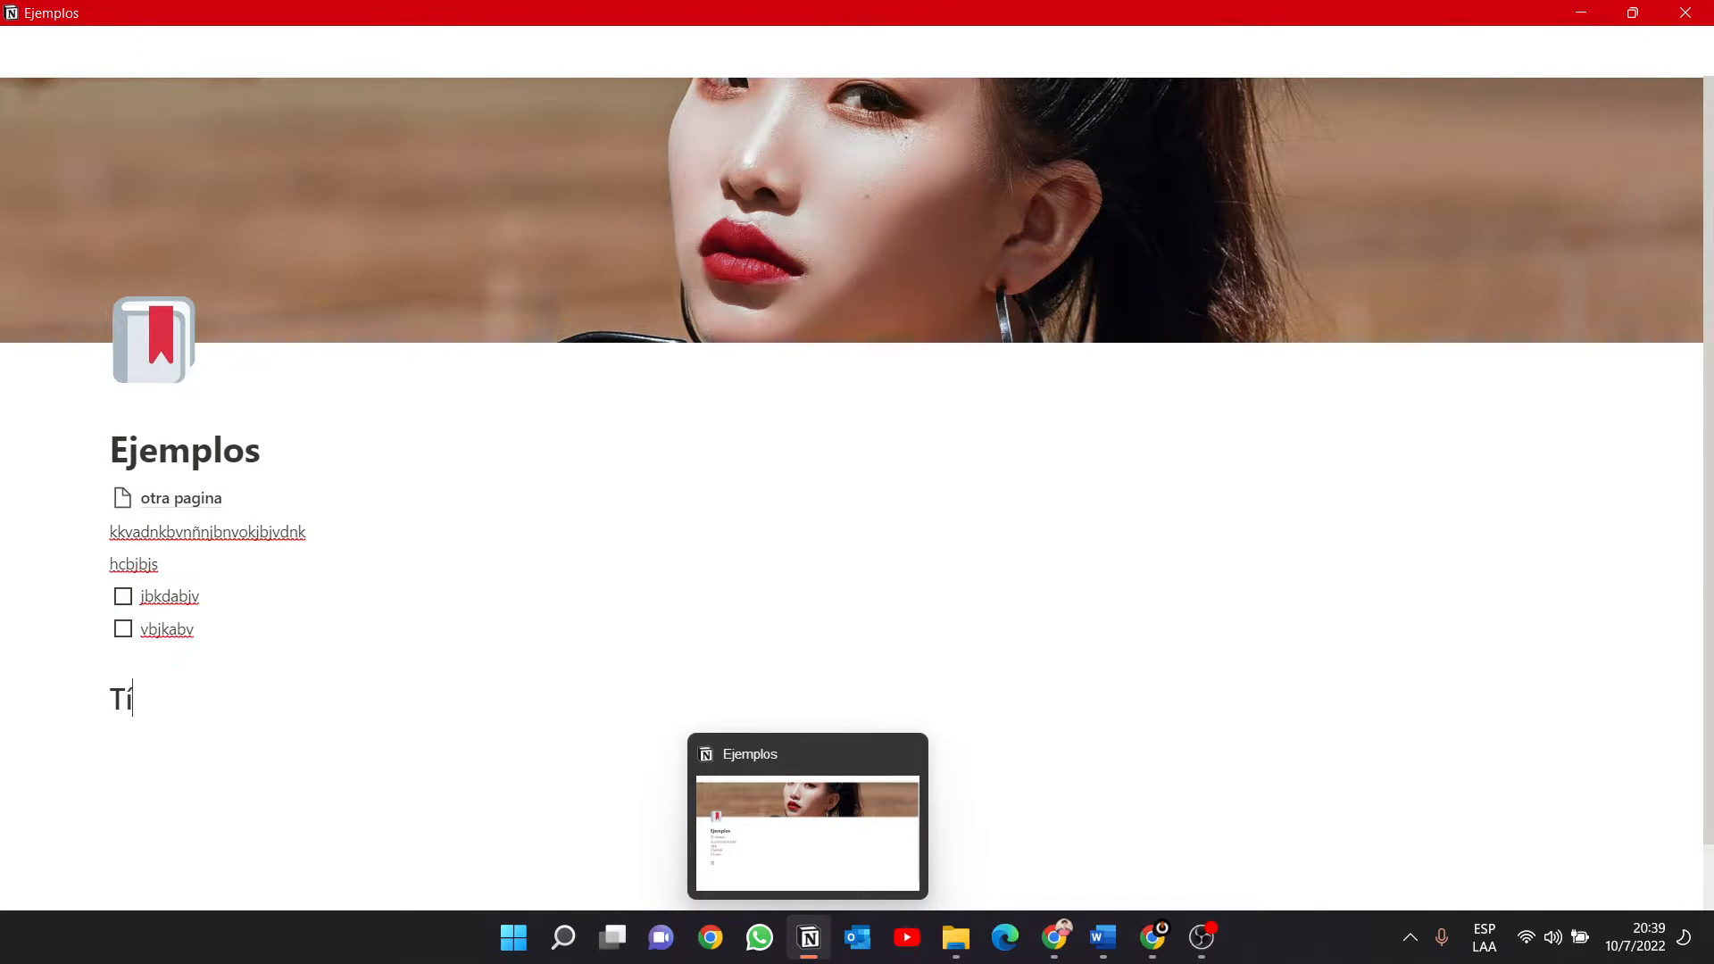
pyautogui.write('tulo prini')
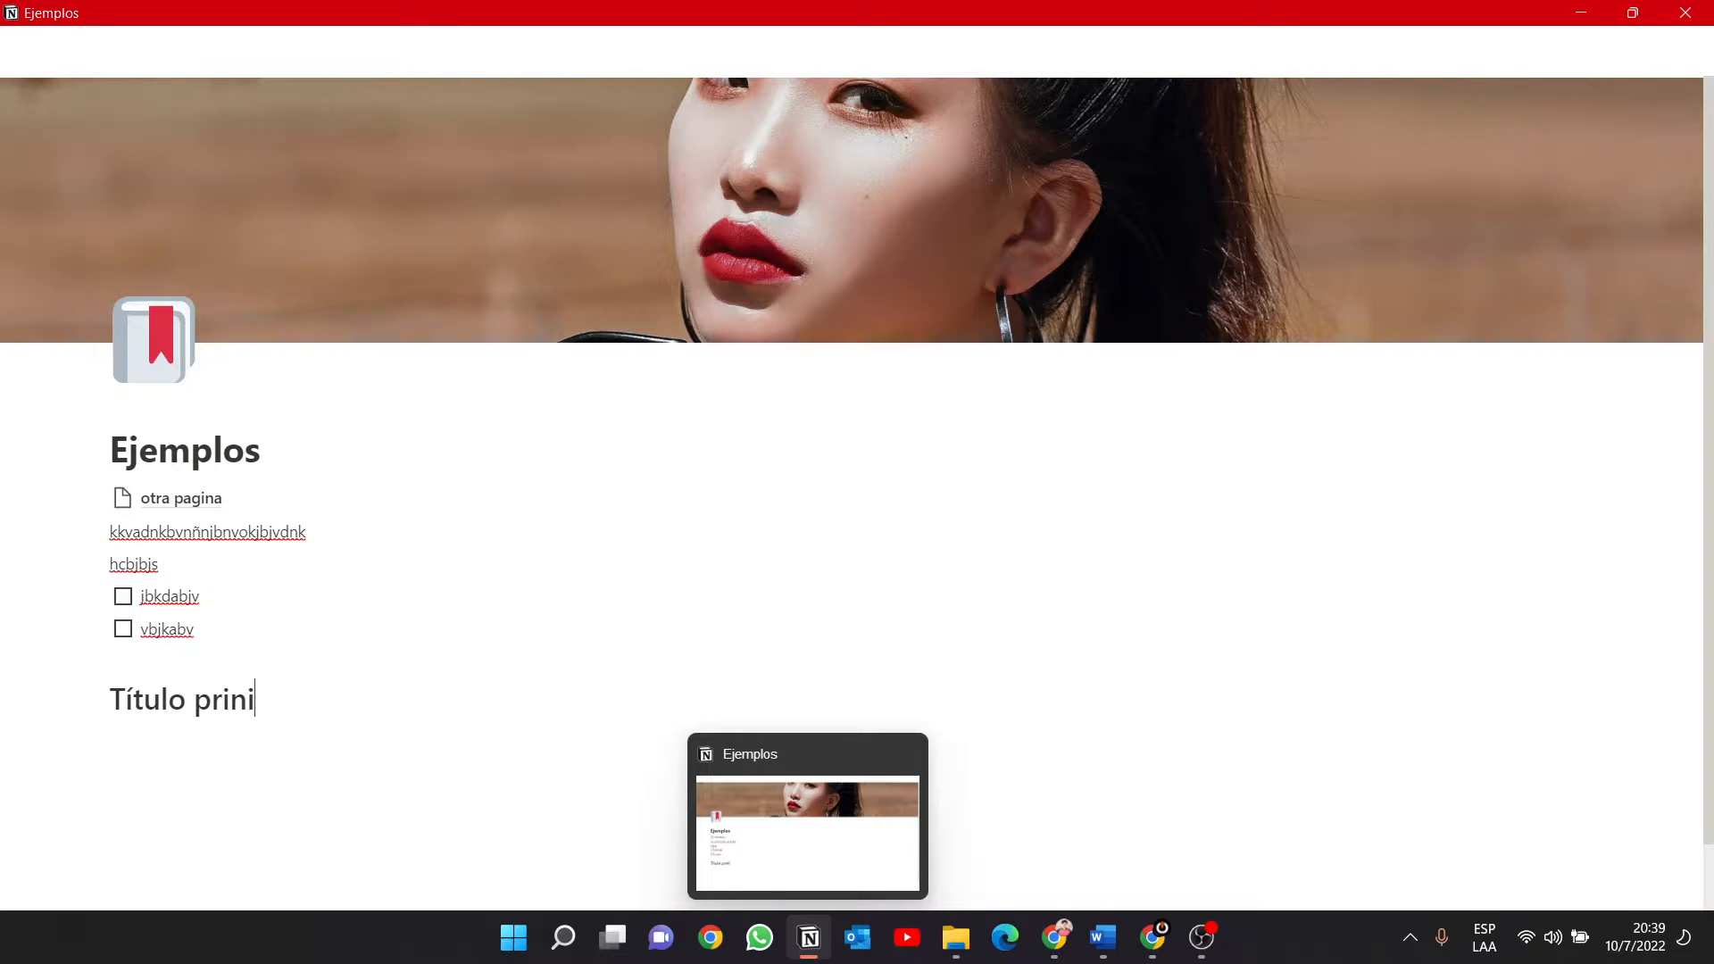
pyautogui.write('c')
pyautogui.press('BackSpace')
pyautogui.press('BackSpace')
pyautogui.write('cipa')
pyautogui.press('BackSpace')
pyautogui.press('BackSpace')
pyautogui.press('BackSpace')
pyautogui.write('ipal')
pyautogui.press('Return')
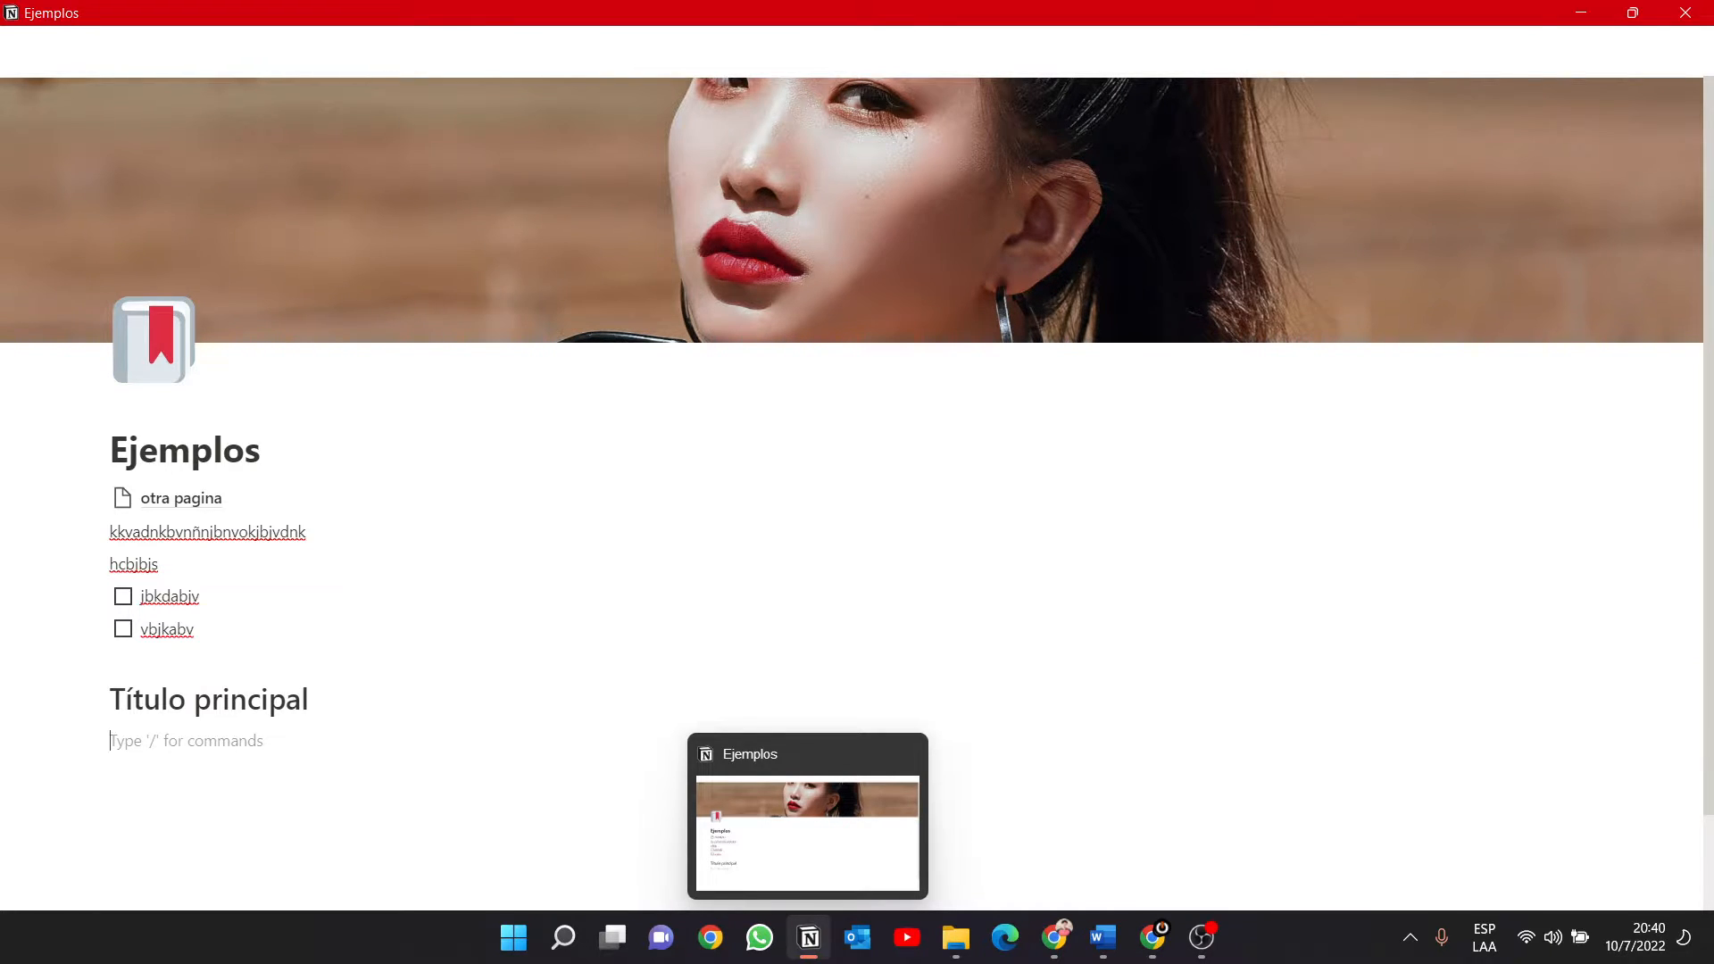
# Add the text line "vmbklndklbdkndlmv m bvdibnvdb bdivoi" under the Título principal heading.
pyautogui.write('vmbklndklbdkndlmv m bvdibnvdb bdivoi')
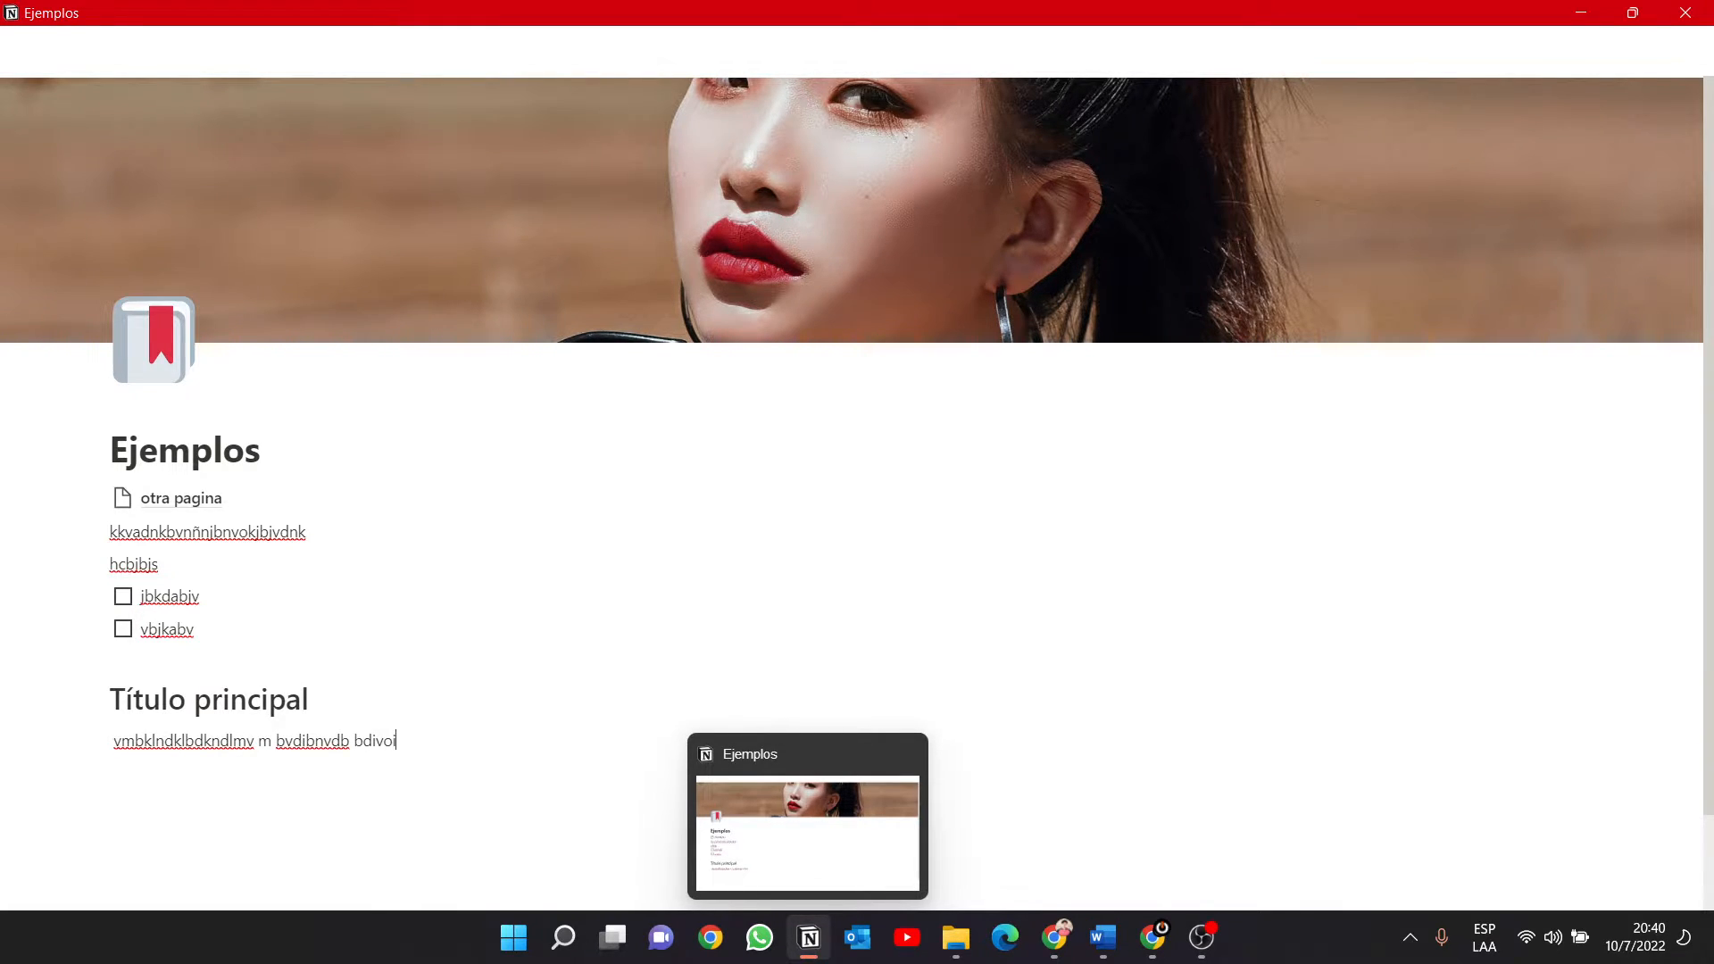
pyautogui.press('Return')
# Insert a Heading 2 block below that text line with the text "Titulo secundario".
pyautogui.write('/')
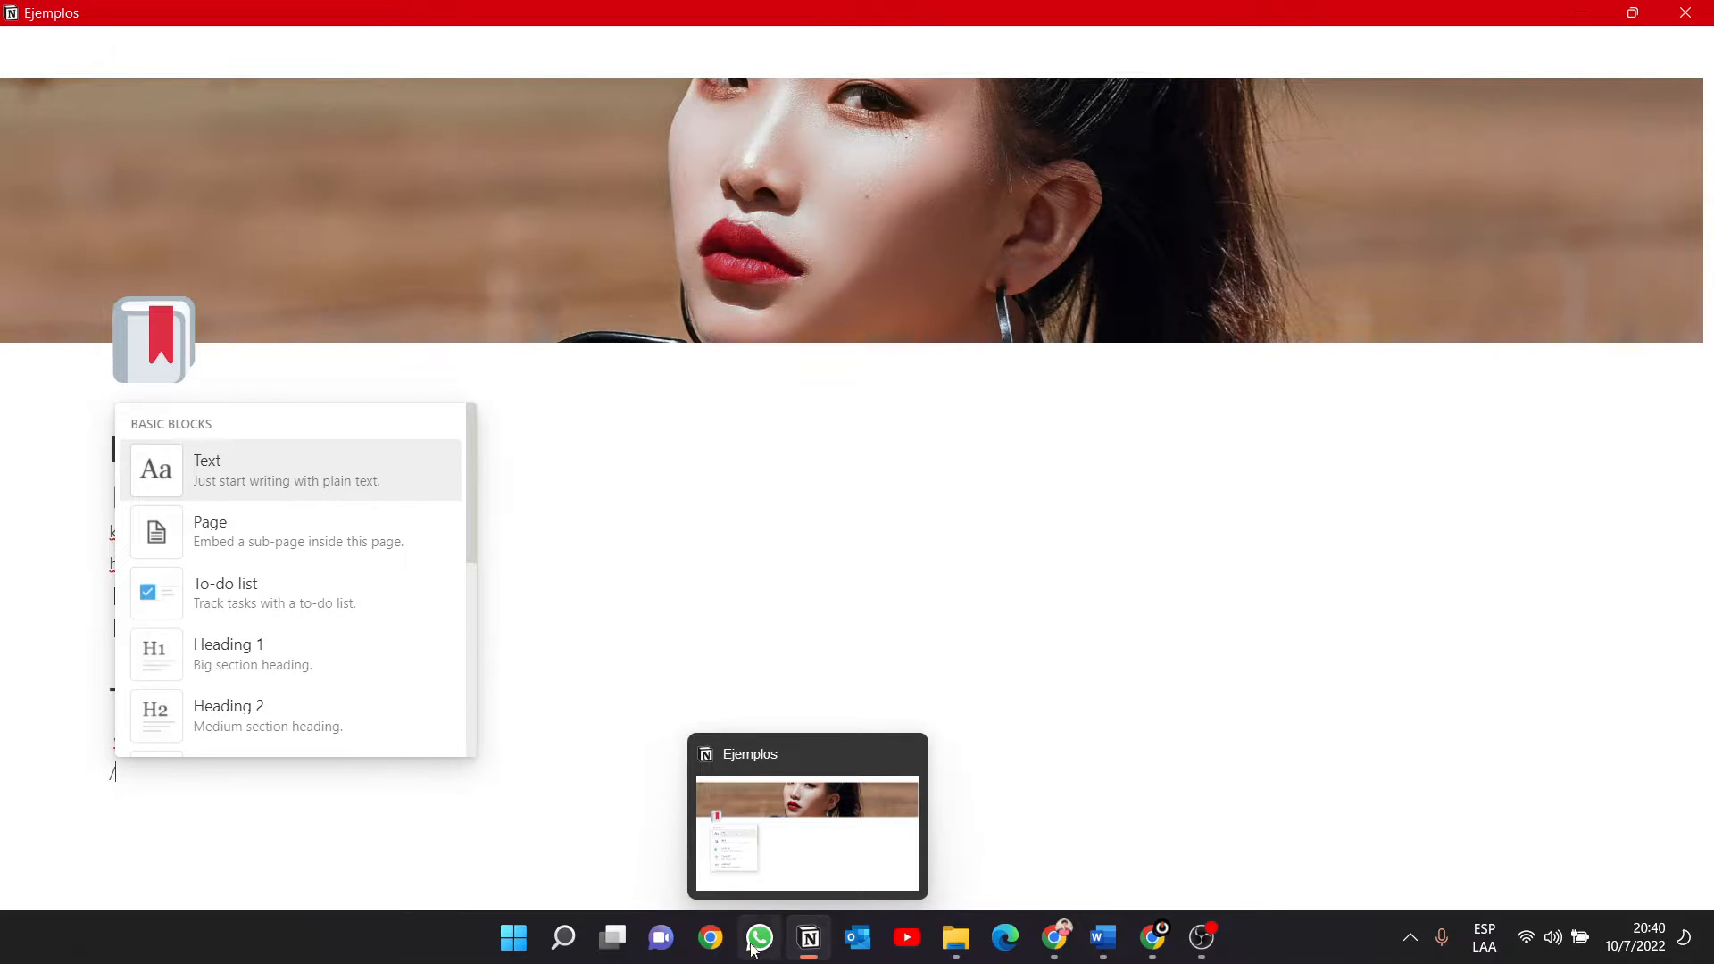
pyautogui.click(263, 720)
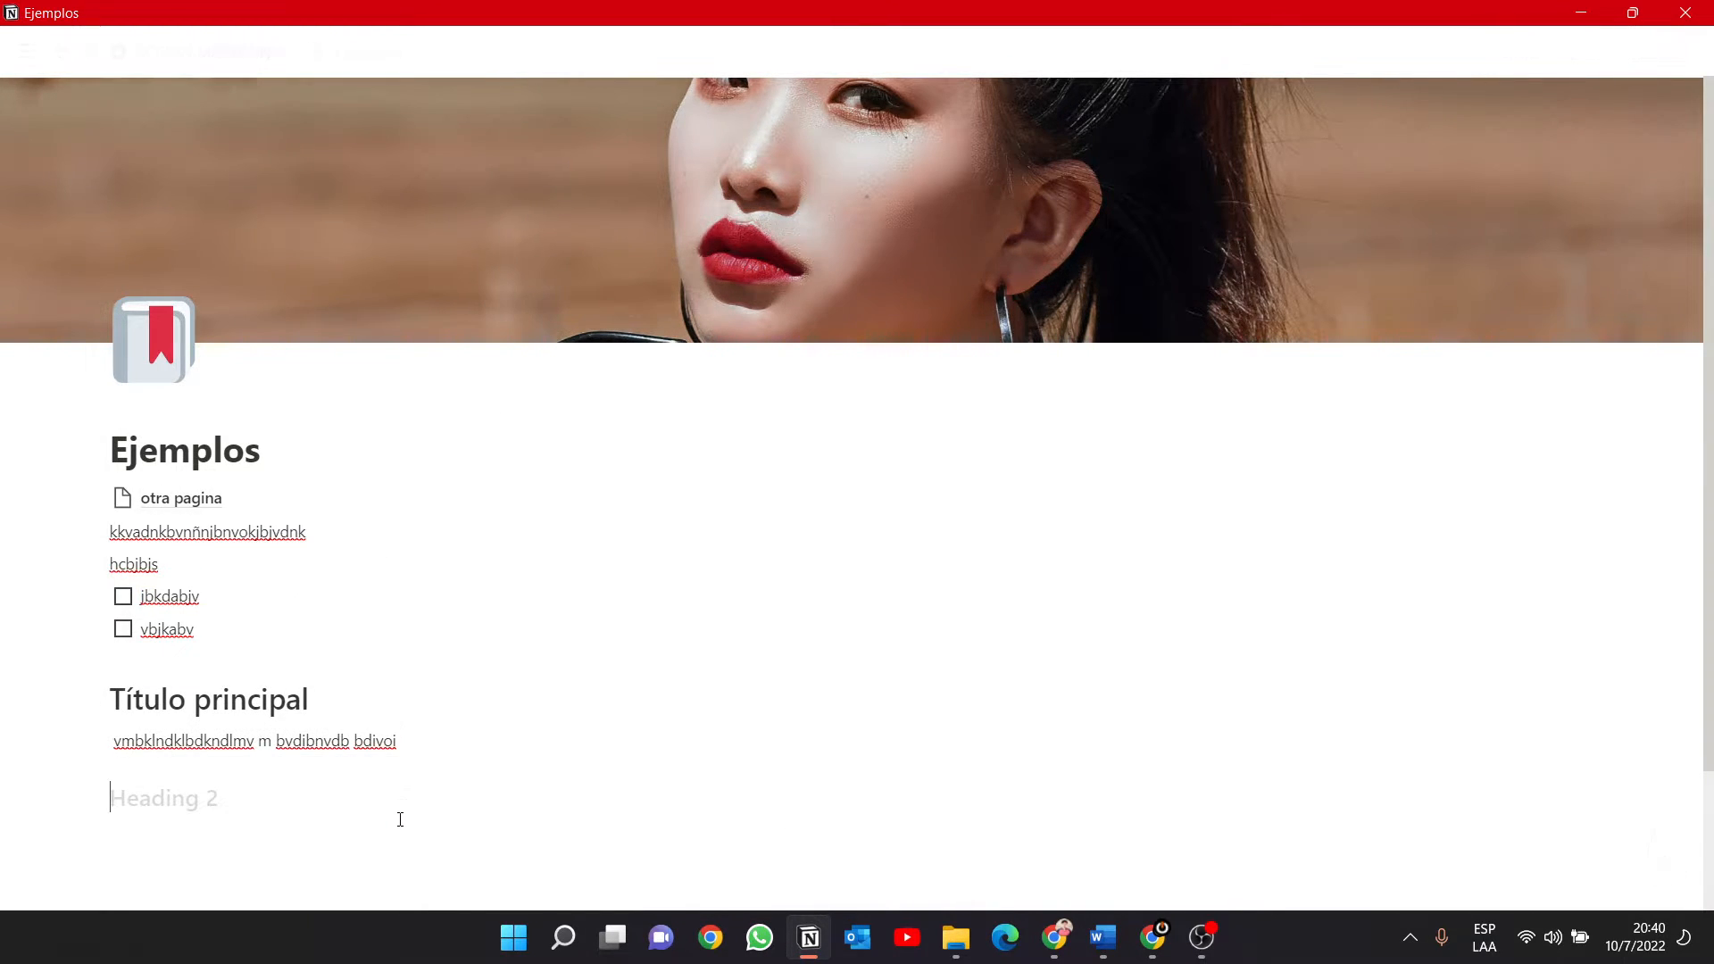
pyautogui.write('Titulo secundario')
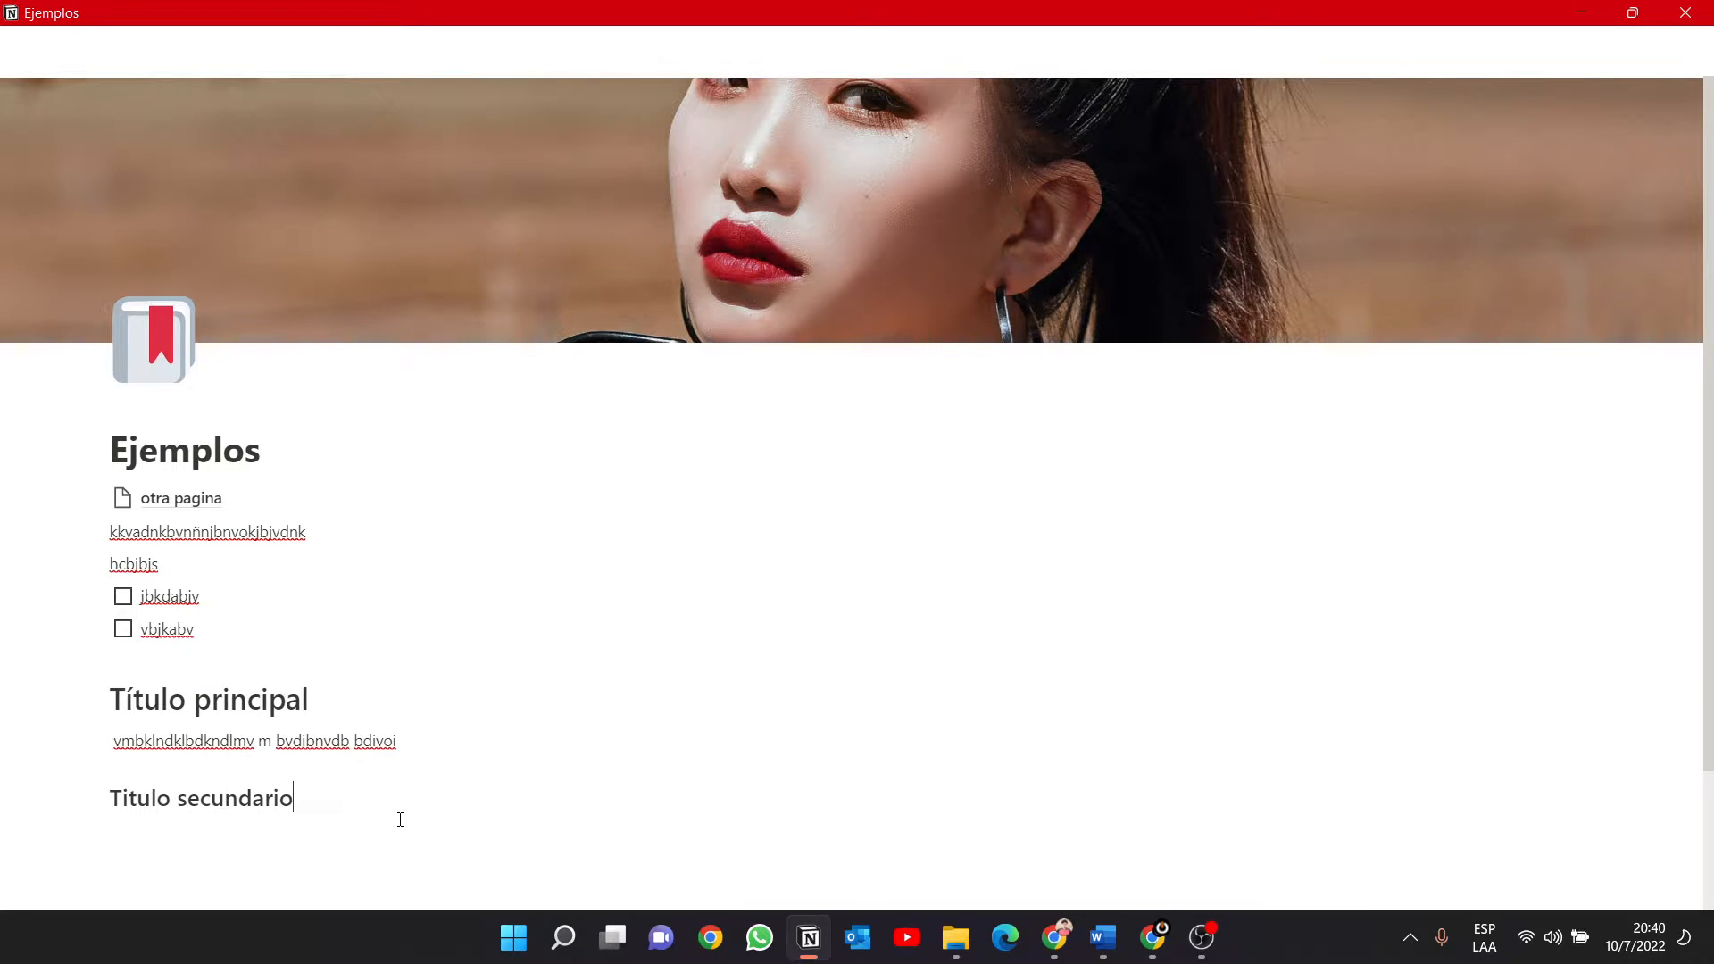
# Add the text lines "jkbvbdhjslbvj" and "djsbbbnrkkv" under the Titulo secundario heading.
pyautogui.press('Return')
pyautogui.write('jkbvbdhjslbvj')
pyautogui.press('Return')
pyautogui.write('djsbbbn')
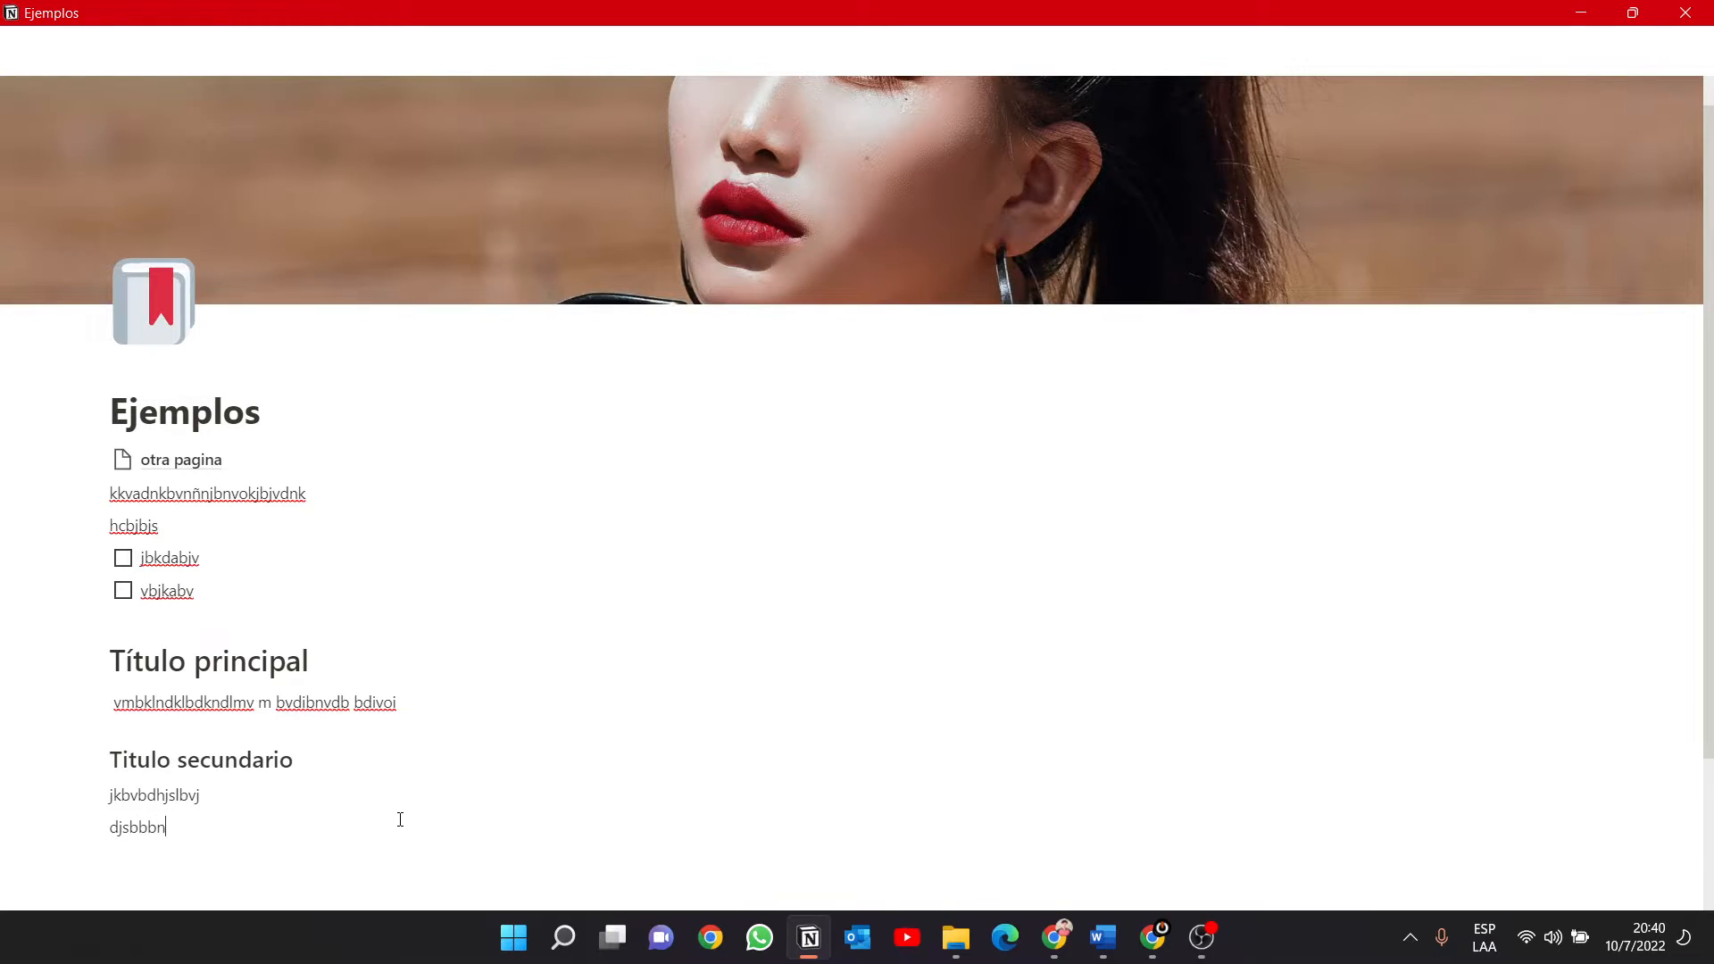
pyautogui.write('rkkv')
pyautogui.press('Return')
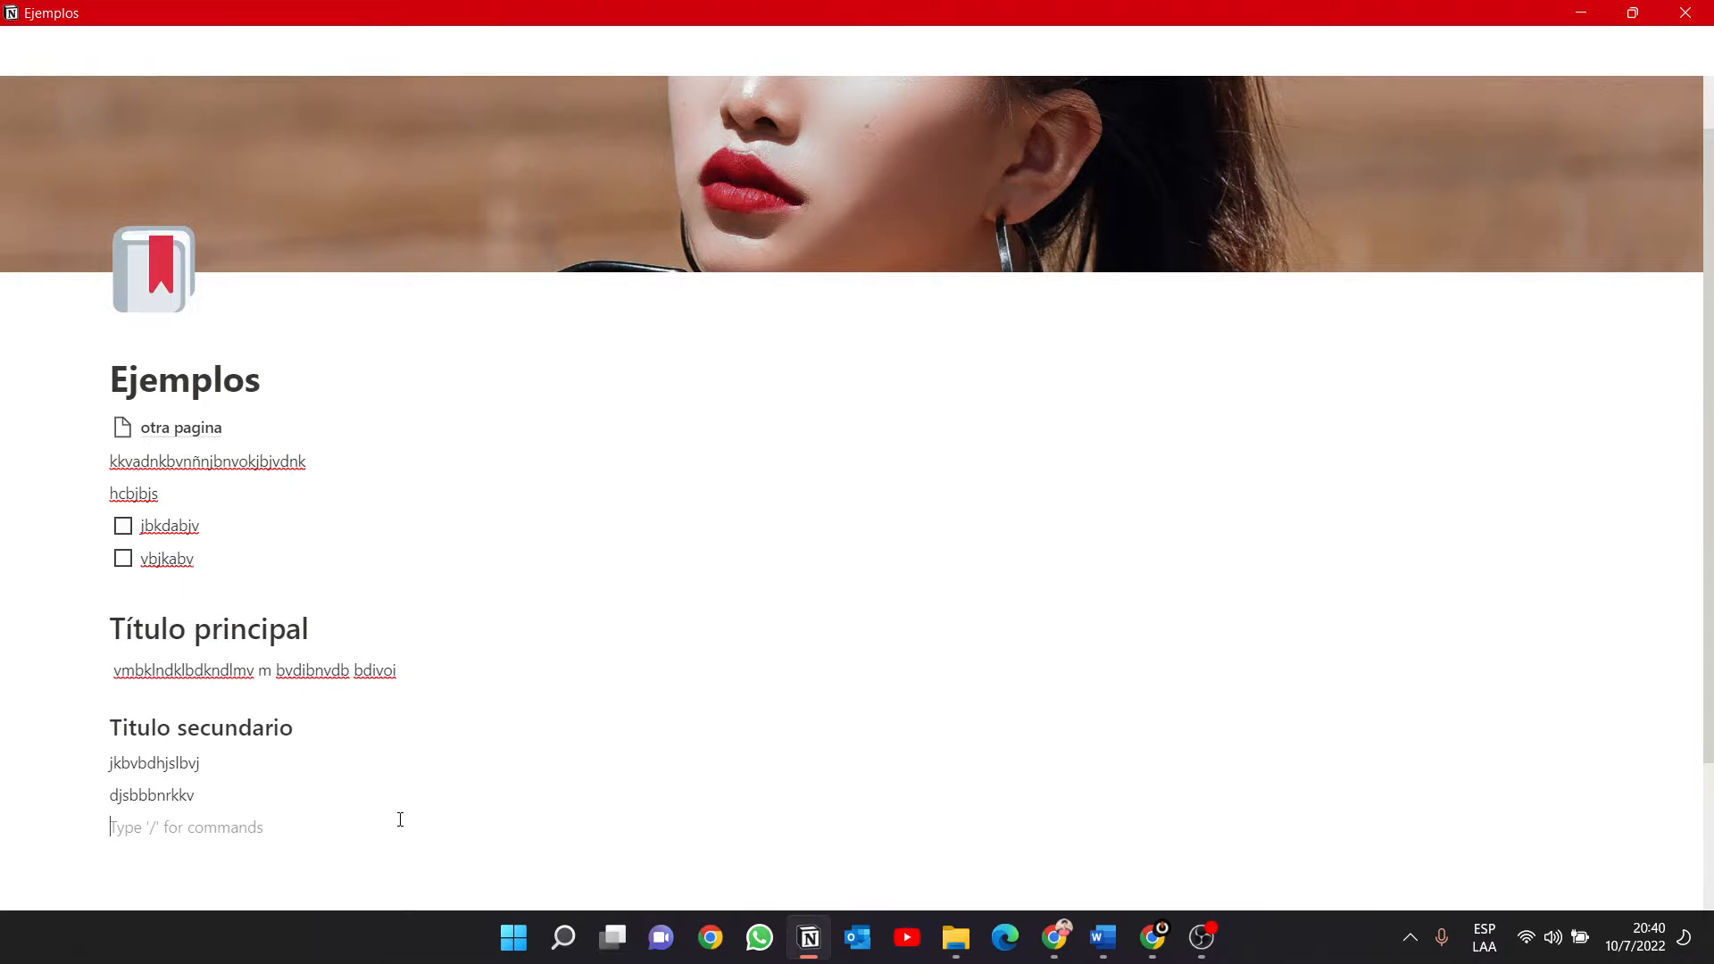
# Insert a simple table below the text under Titulo secundario and widen its second column considerably.
pyautogui.write('/')
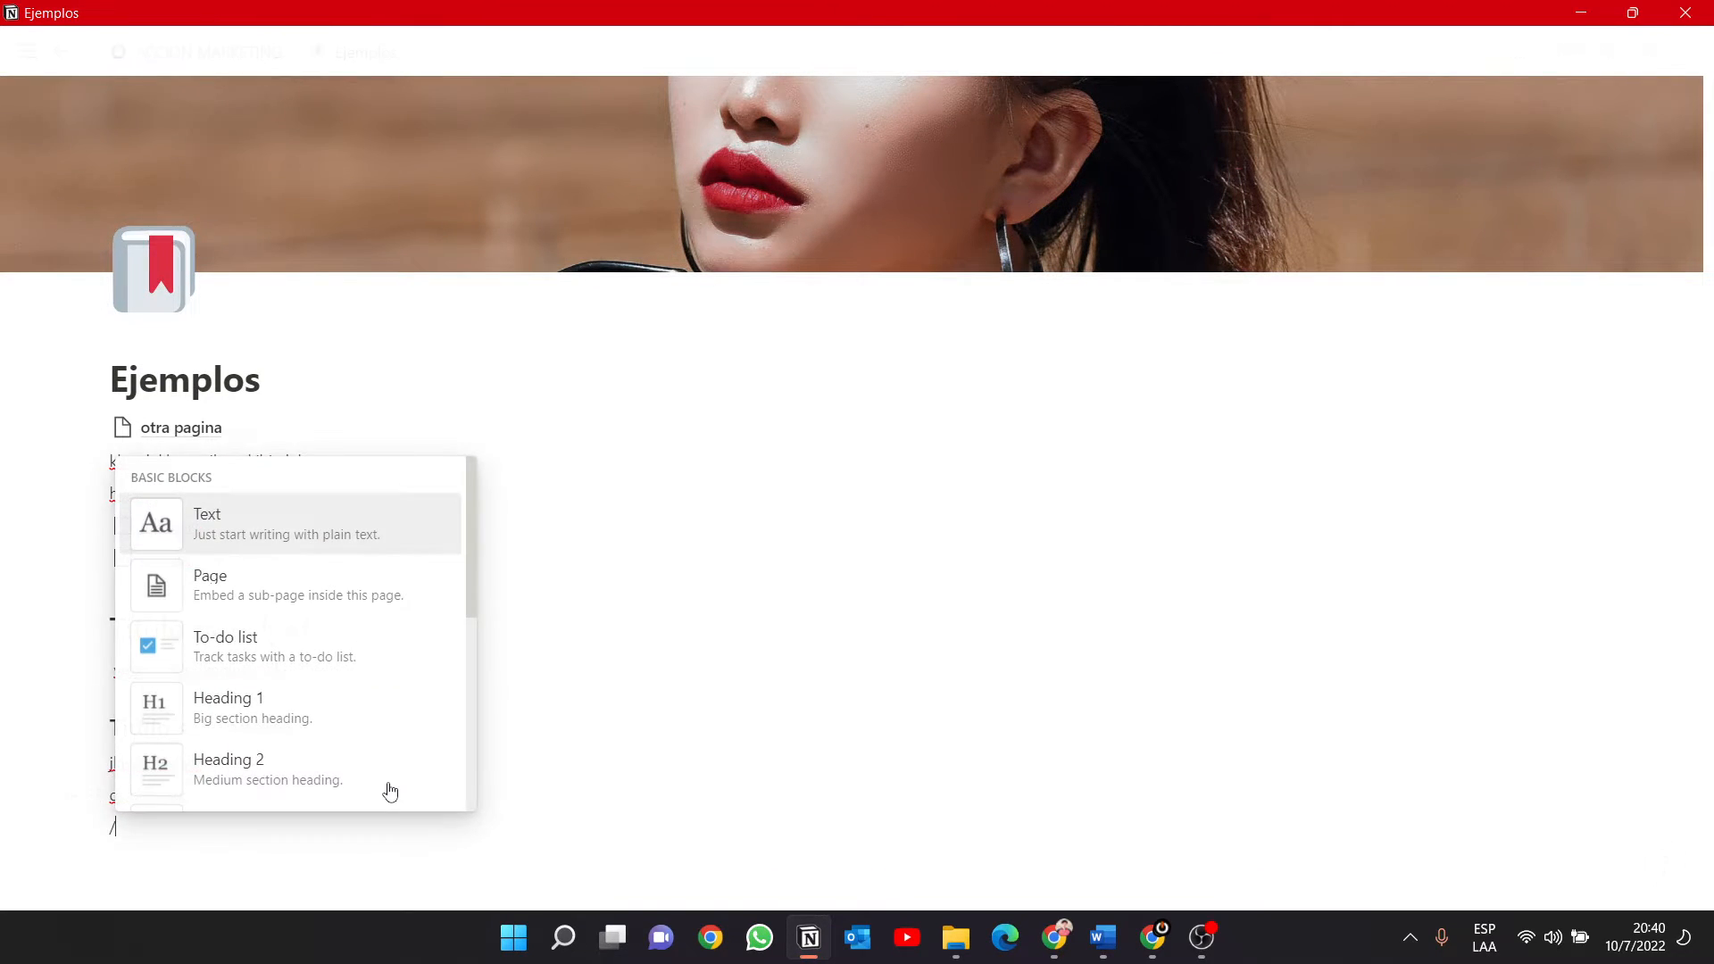
pyautogui.scroll(-2, 393, 780)
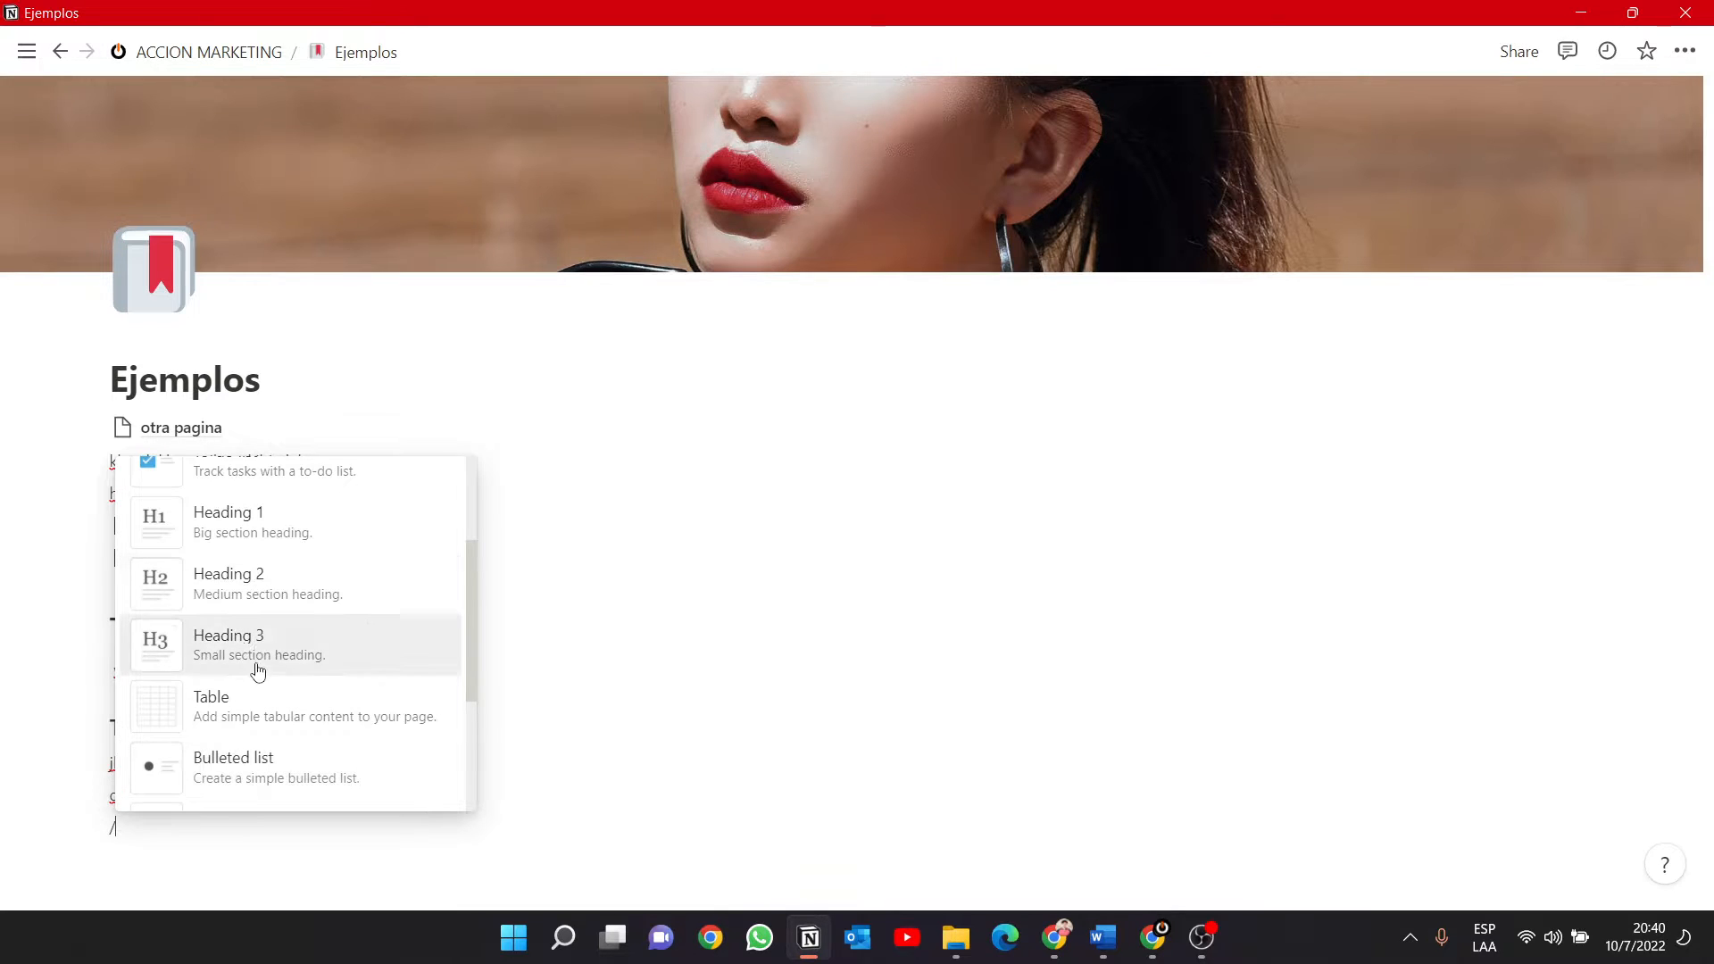
pyautogui.click(218, 711)
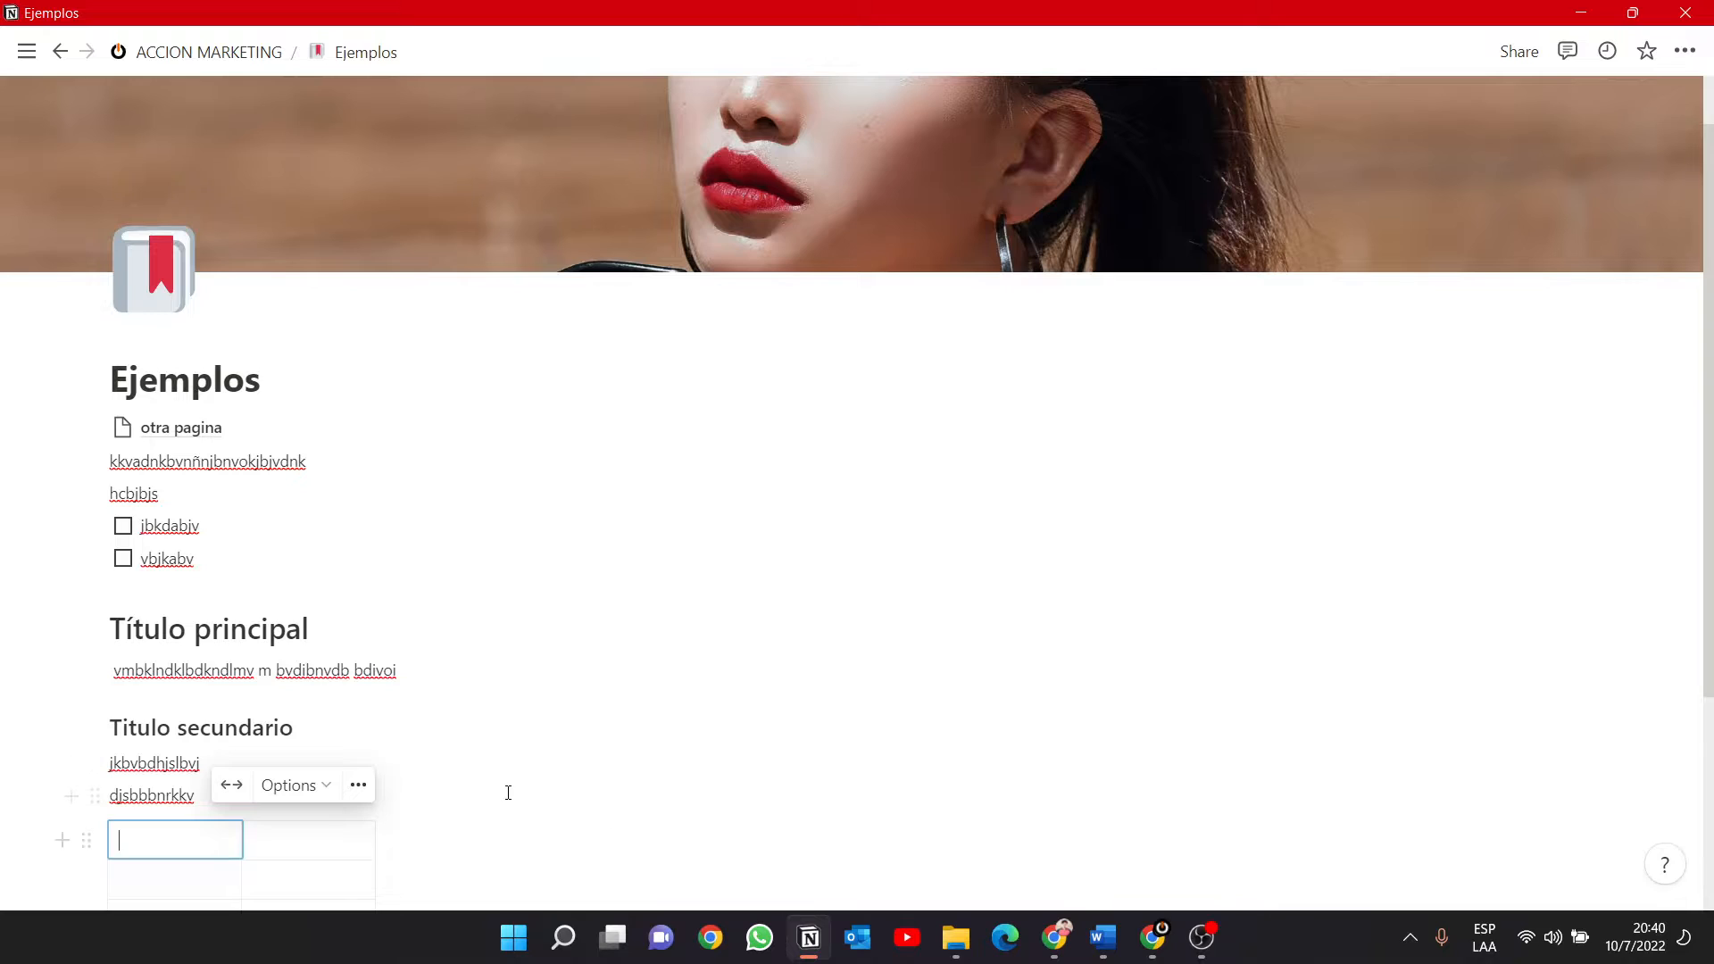
pyautogui.scroll(-3, 508, 793)
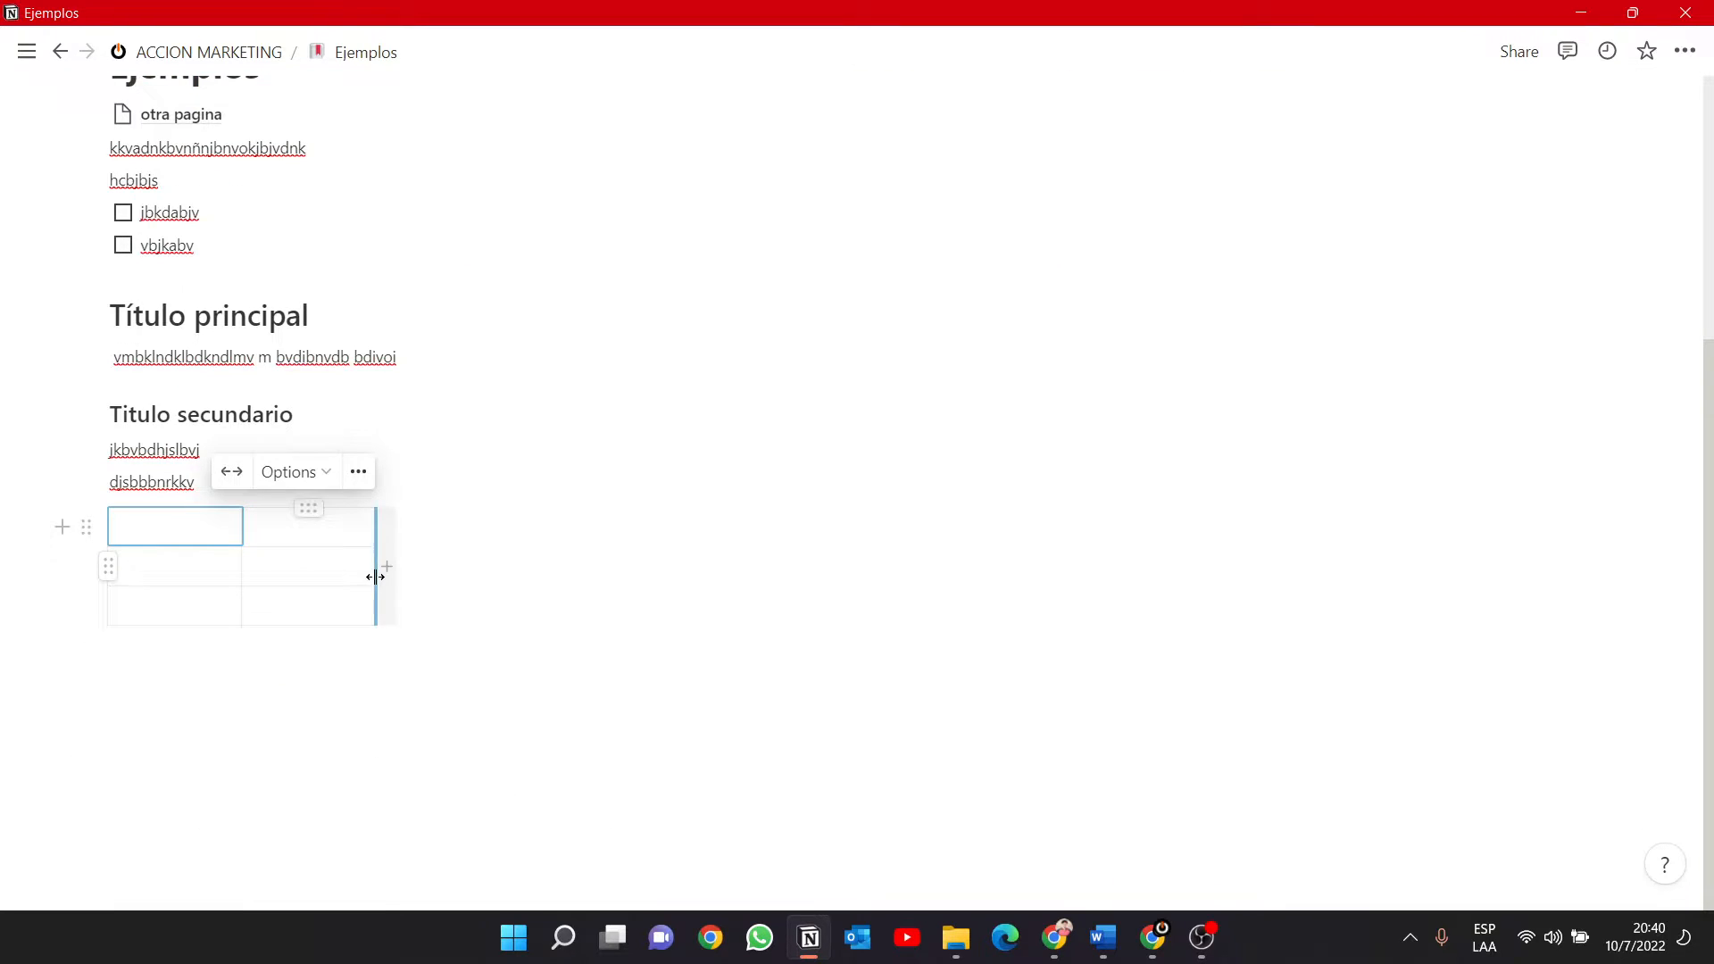
pyautogui.moveTo(376, 576); pyautogui.dragTo(839, 566)
pyautogui.click(555, 560)
pyautogui.click(232, 529)
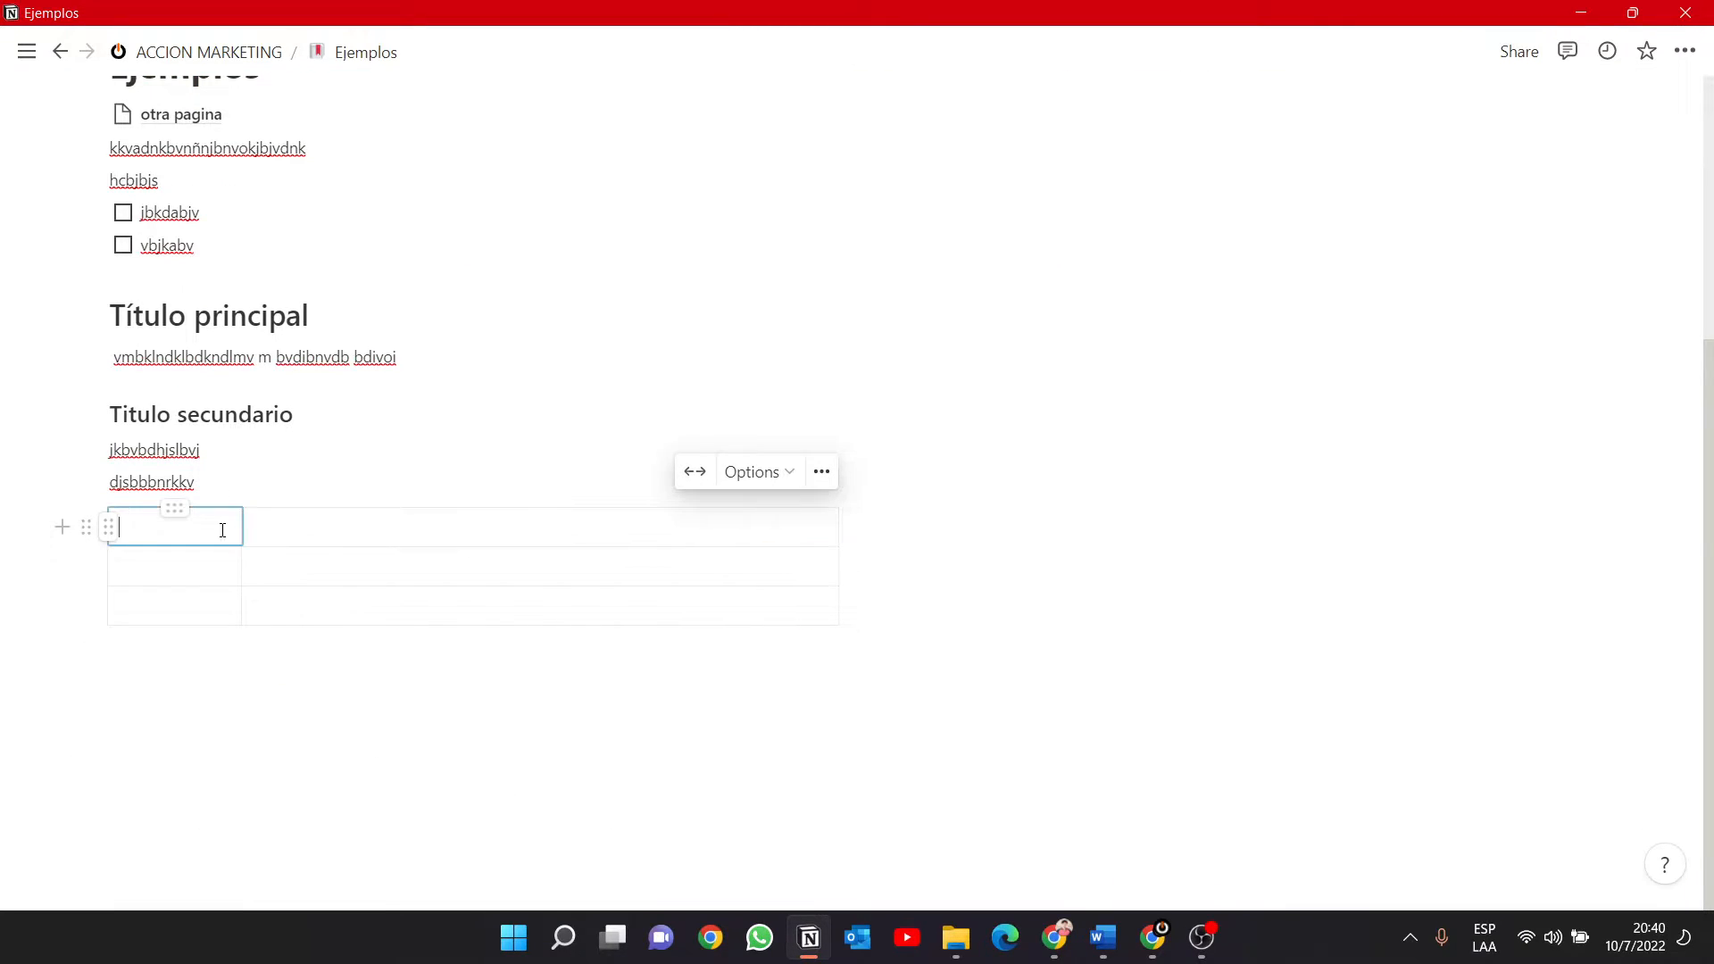
# Try out the table's header row and header column options, leaving the header column on and the header row off.
pyautogui.click(758, 475)
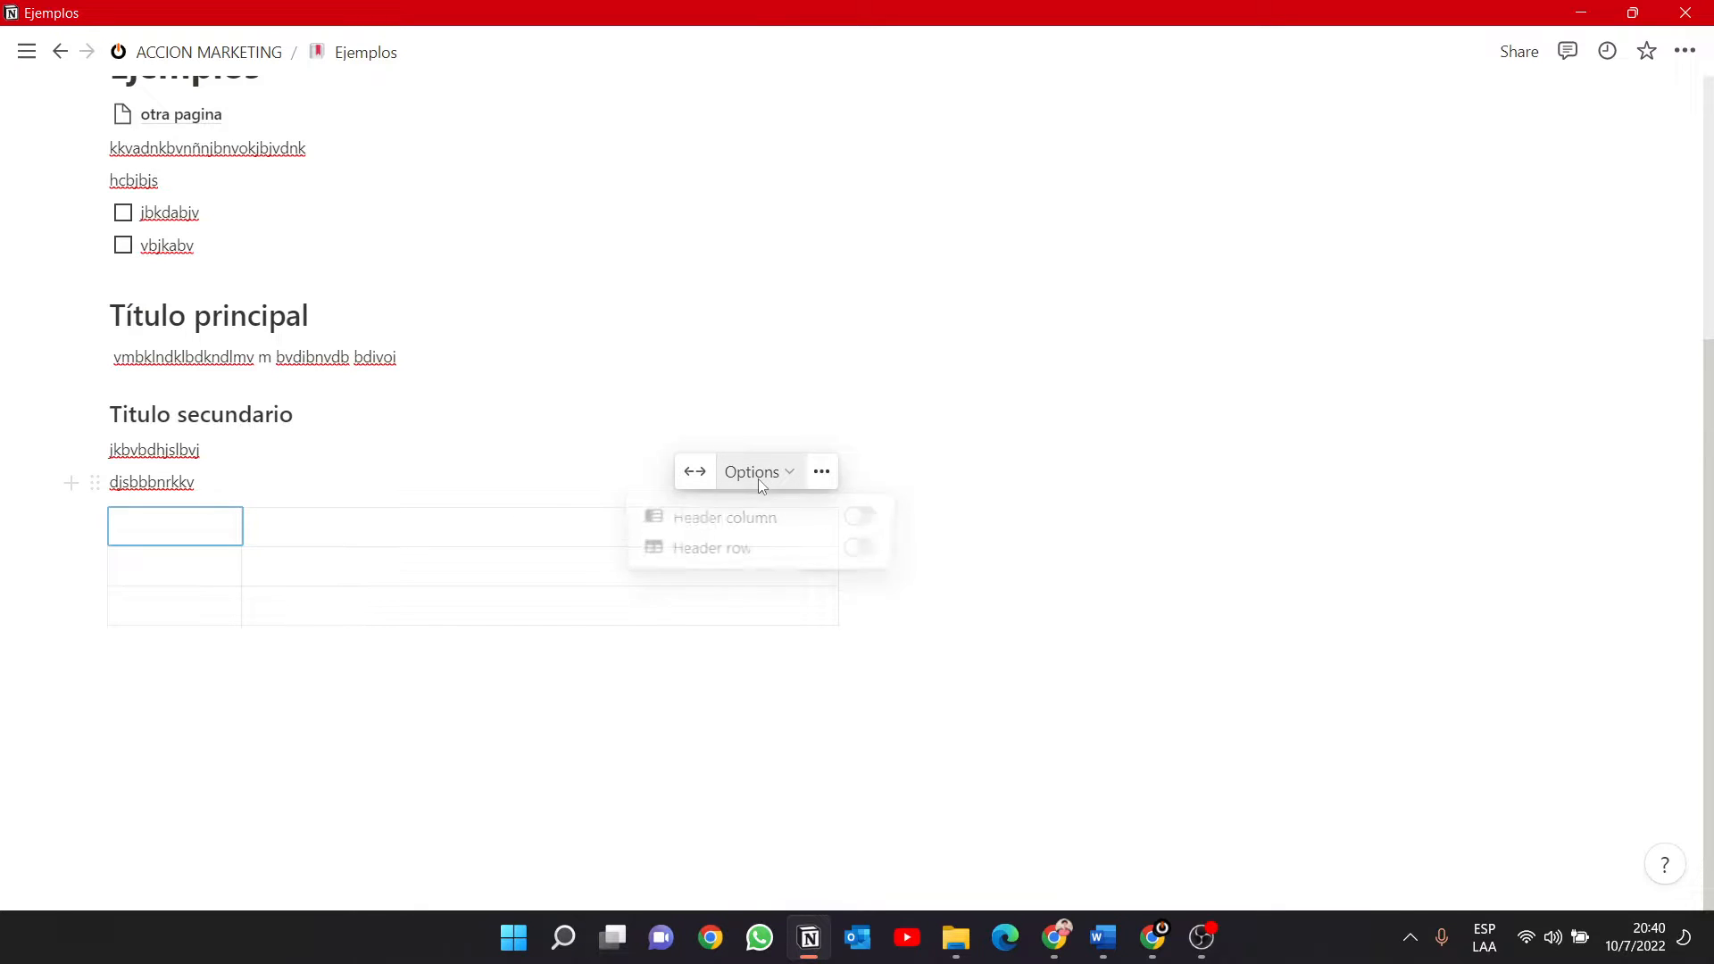
pyautogui.click(860, 547)
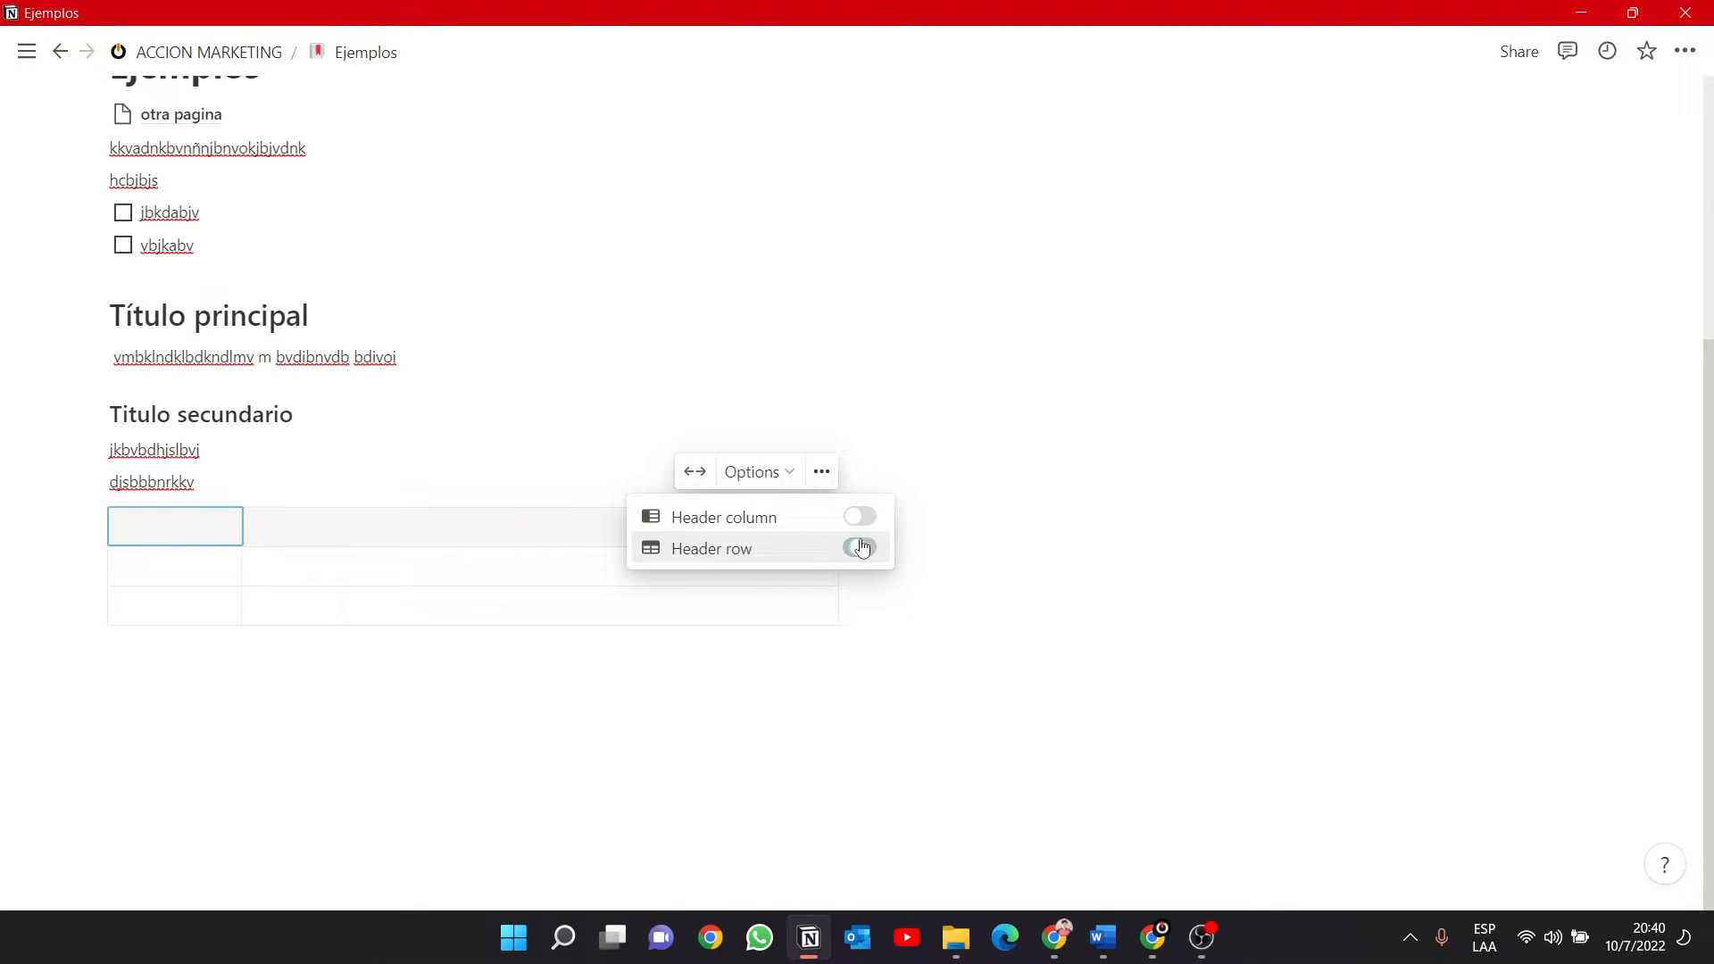
pyautogui.click(518, 662)
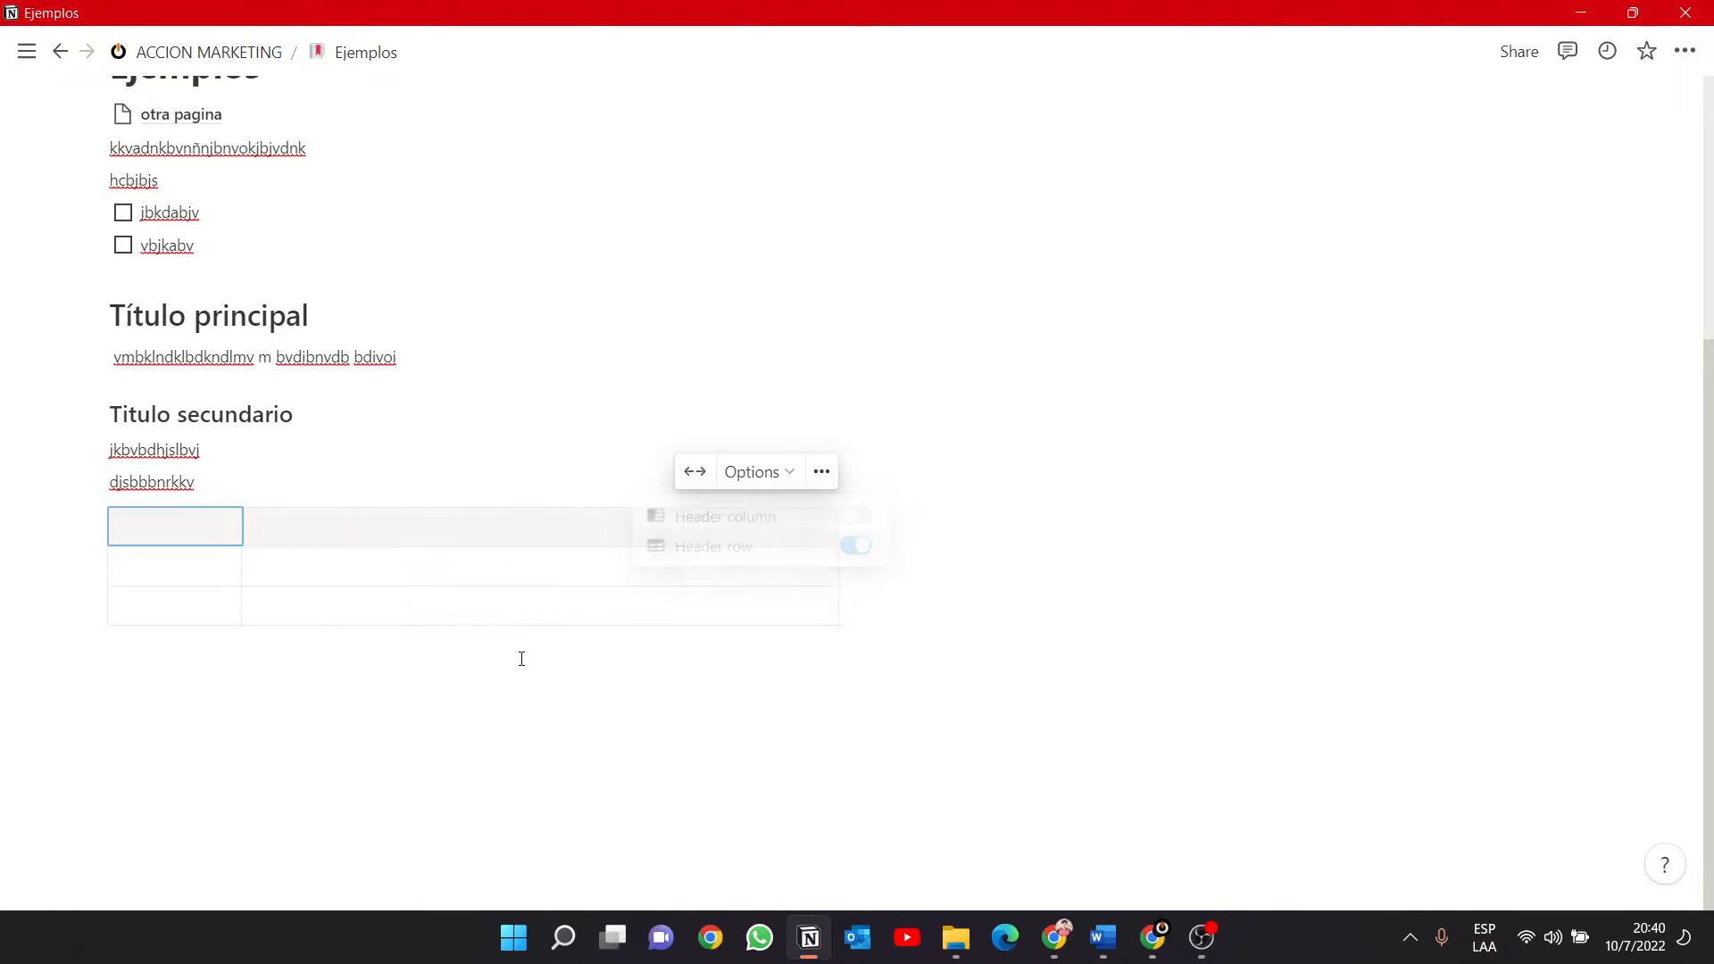
pyautogui.click(773, 471)
pyautogui.click(859, 518)
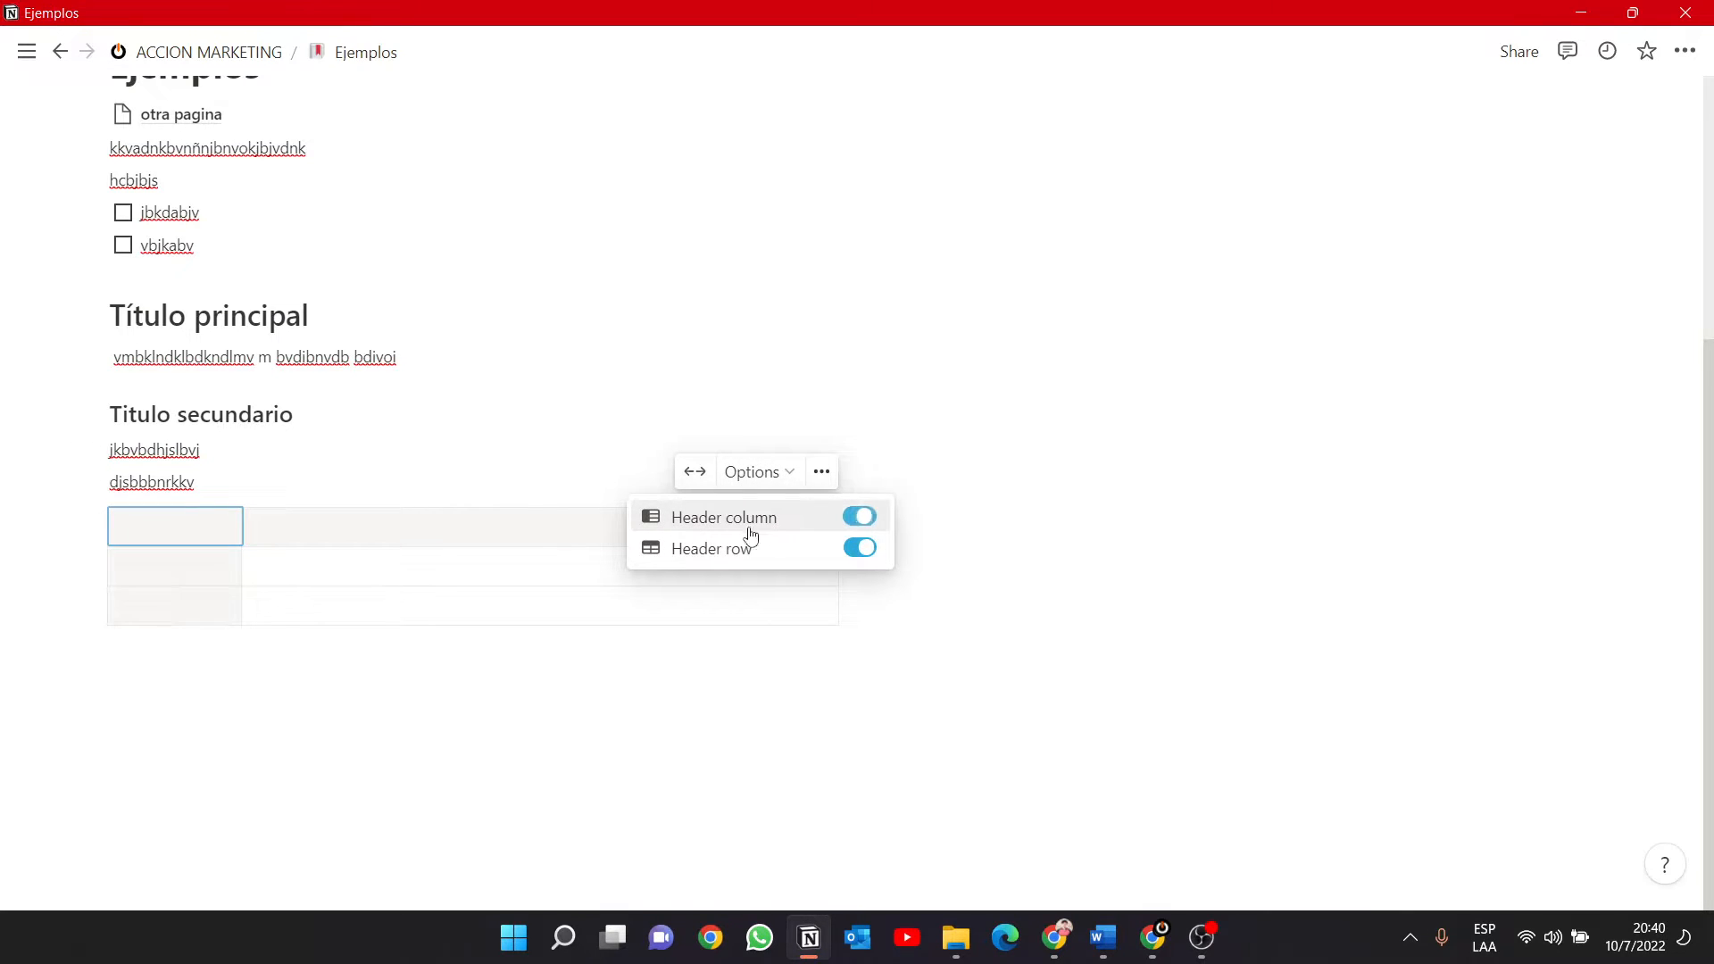
pyautogui.click(859, 548)
pyautogui.click(857, 551)
pyautogui.click(853, 520)
pyautogui.click(867, 519)
pyautogui.click(871, 554)
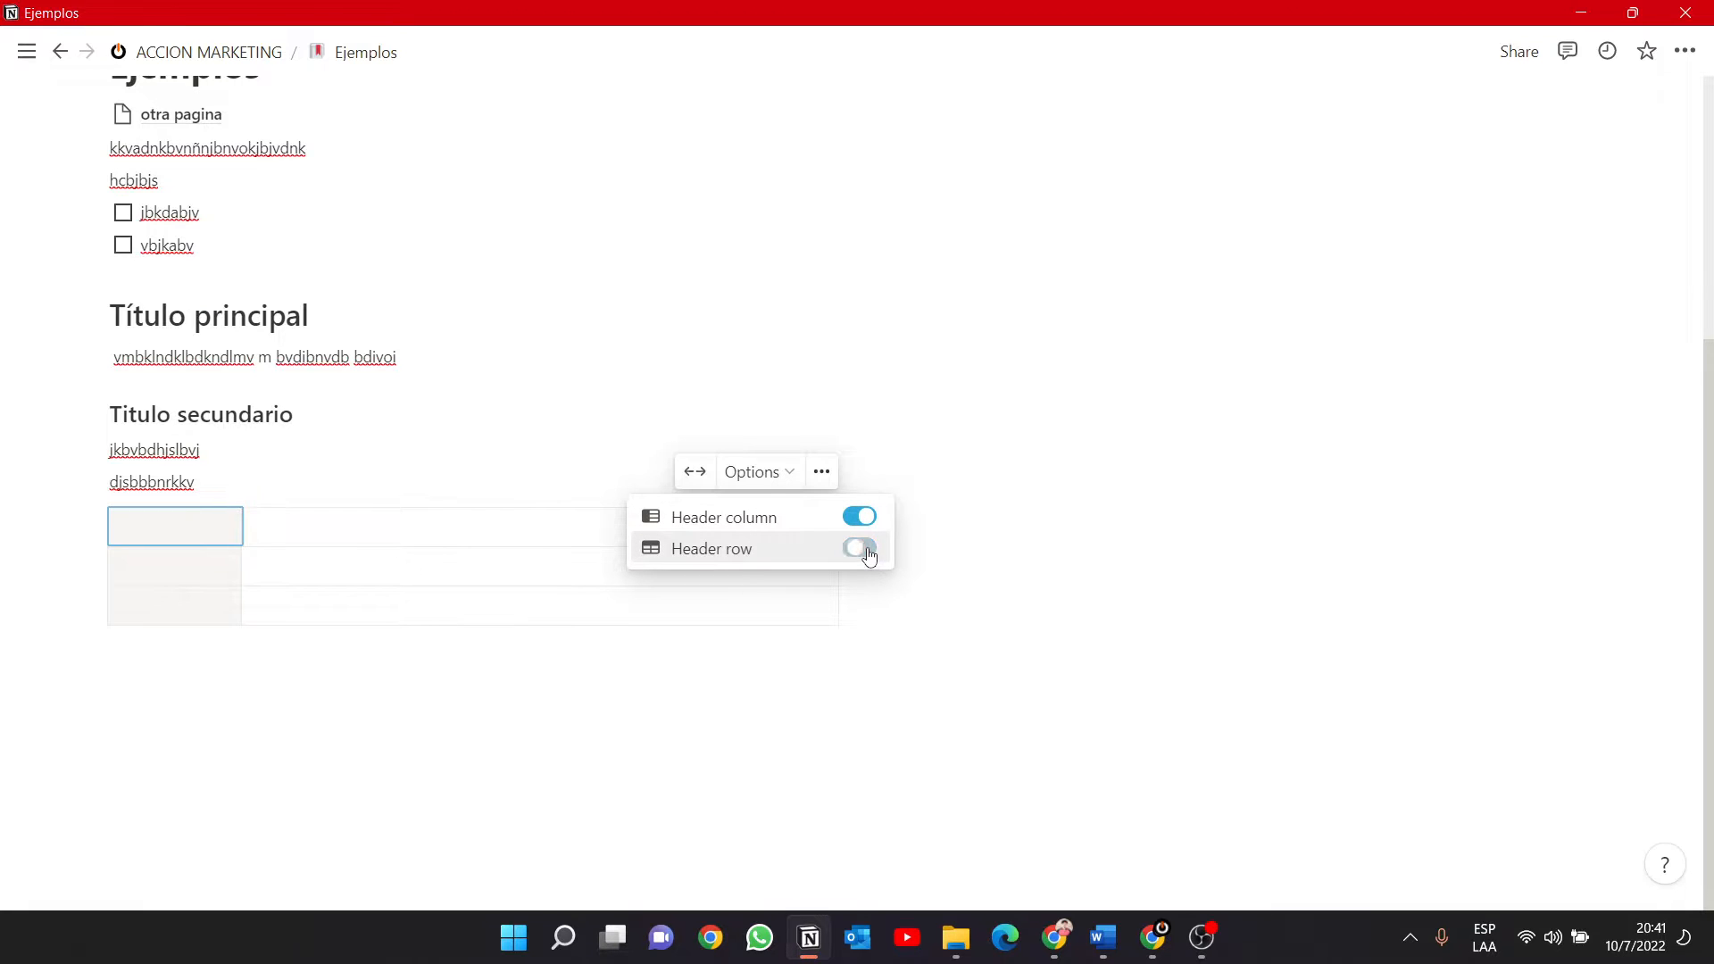
pyautogui.click(727, 694)
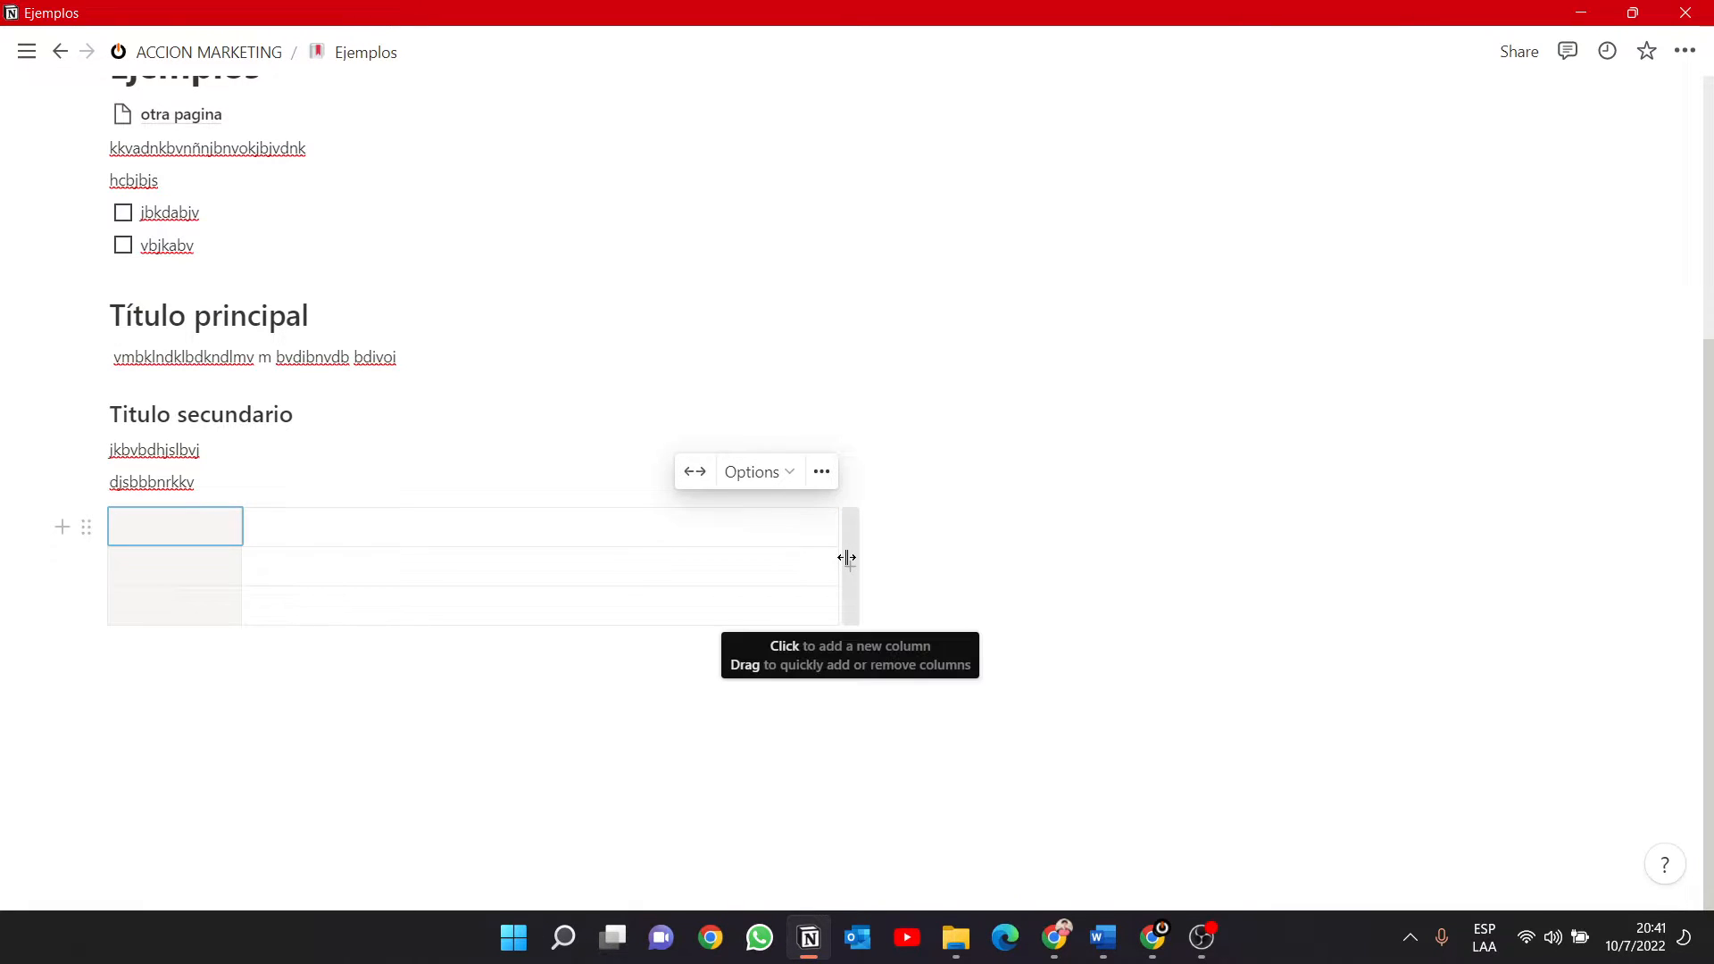
# Add a third column at the end of the table.
pyautogui.click(848, 560)
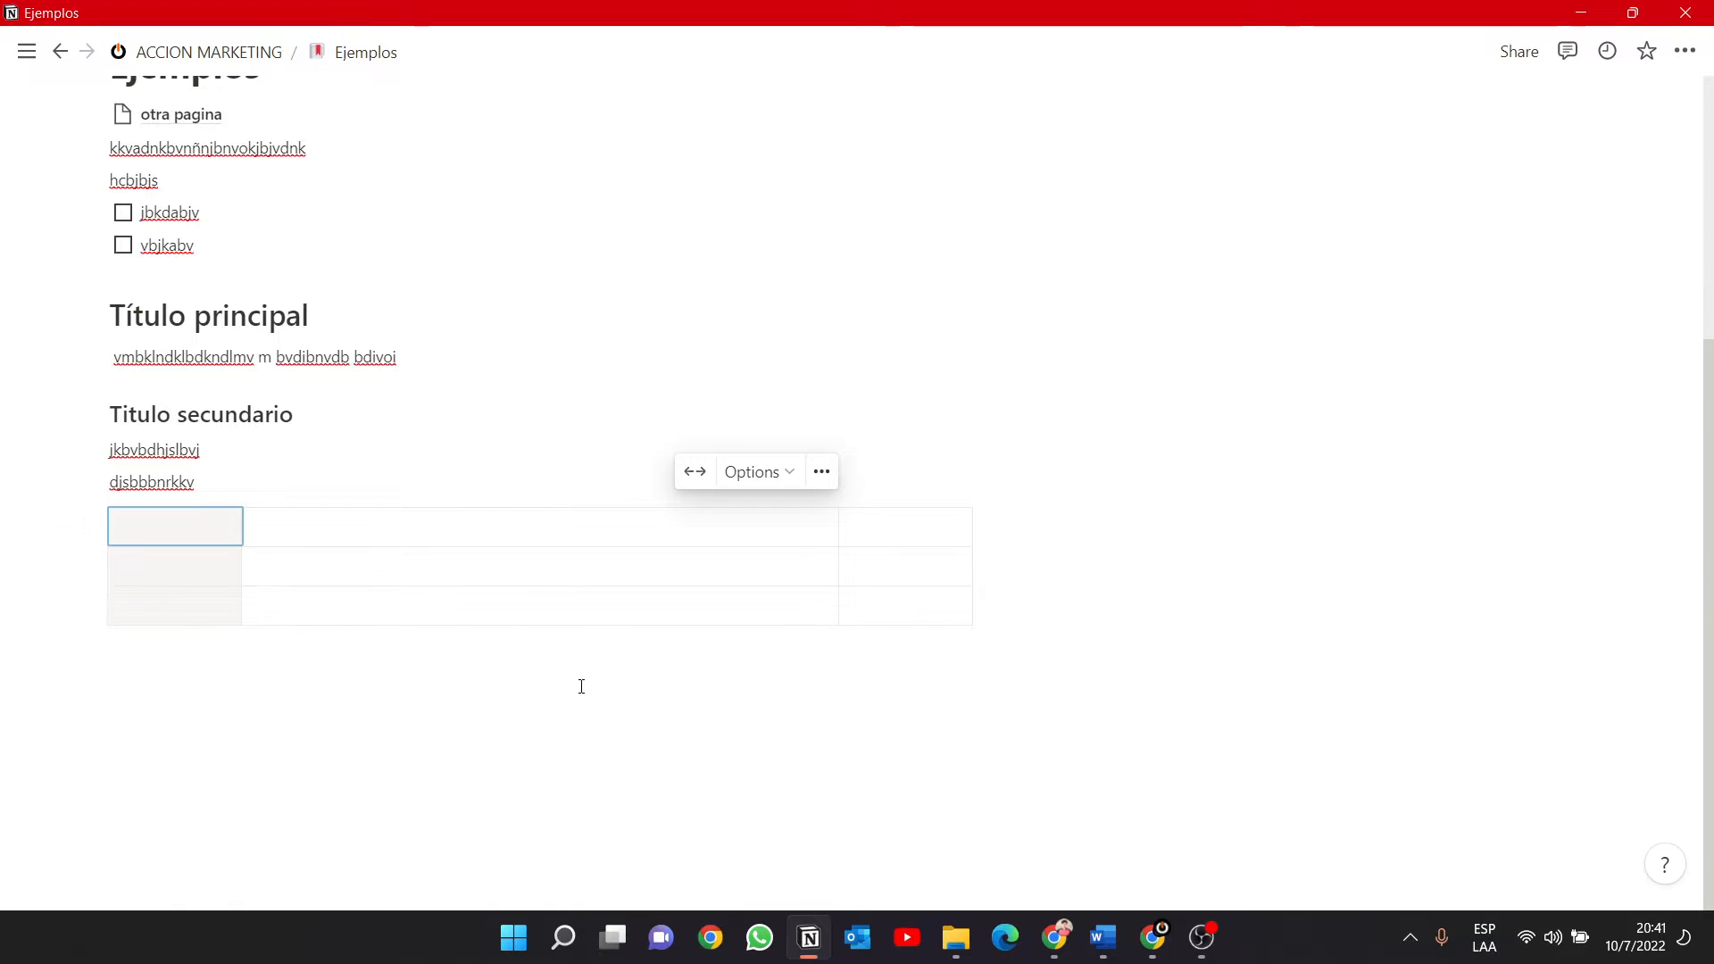
pyautogui.click(169, 660)
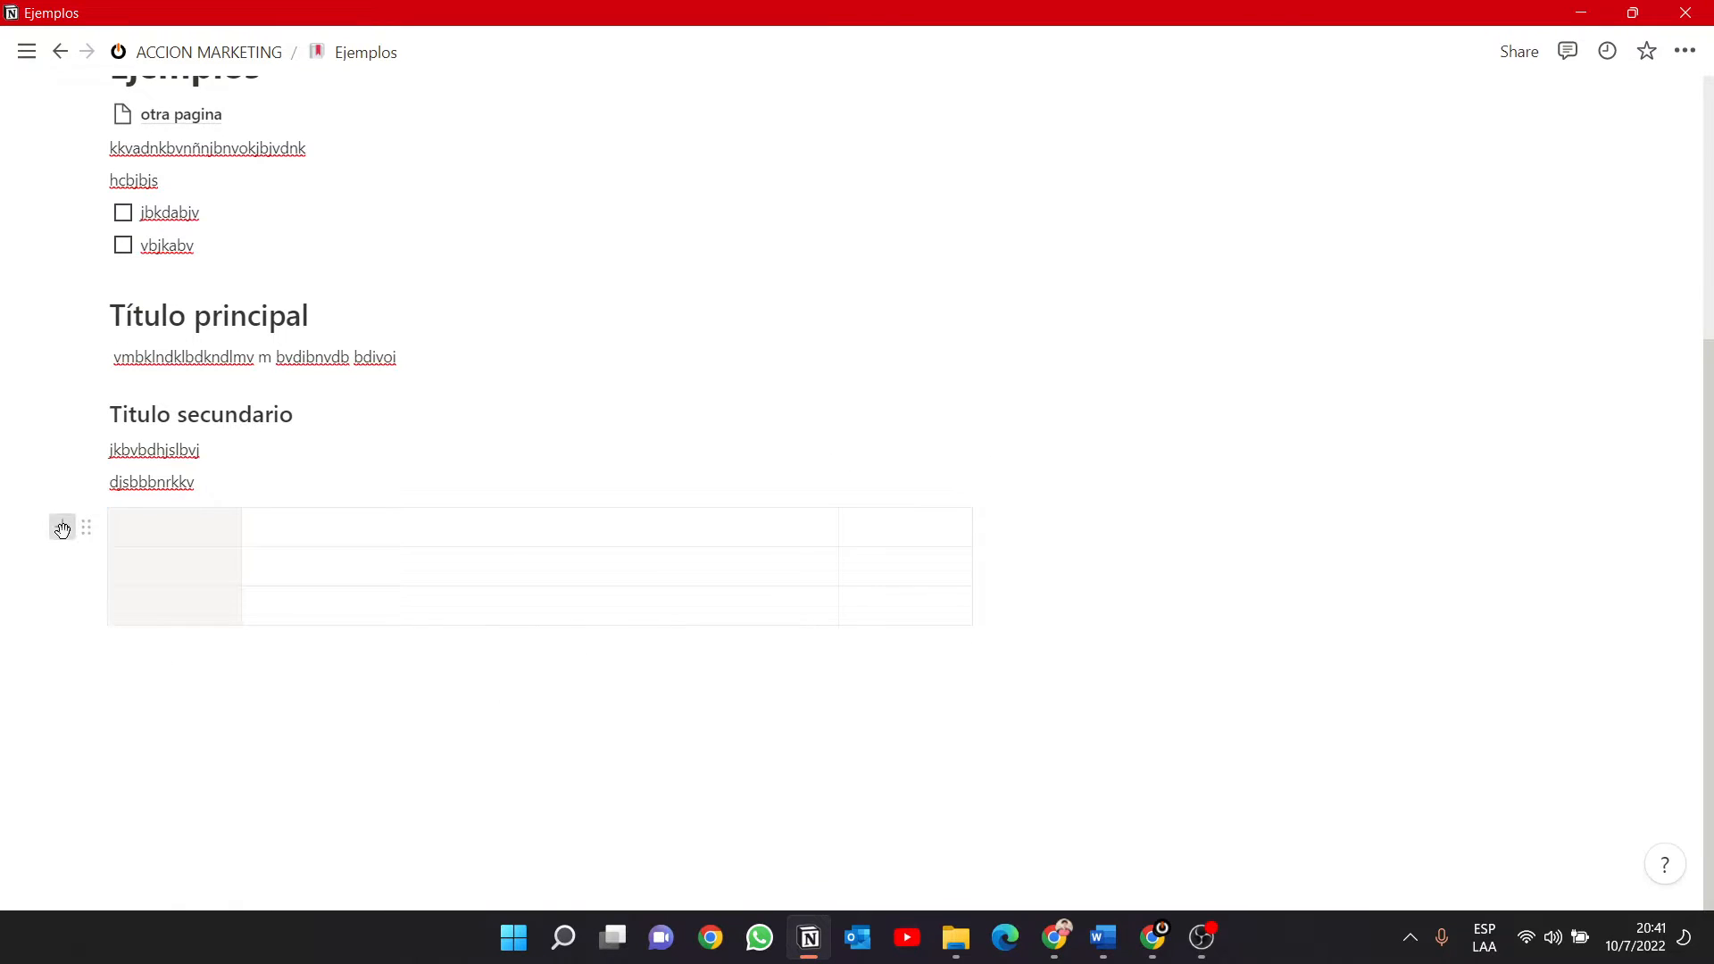
# Insert a bulleted list below the table with the single item "gbffd" and end the list.
pyautogui.click(62, 527)
pyautogui.write('/')
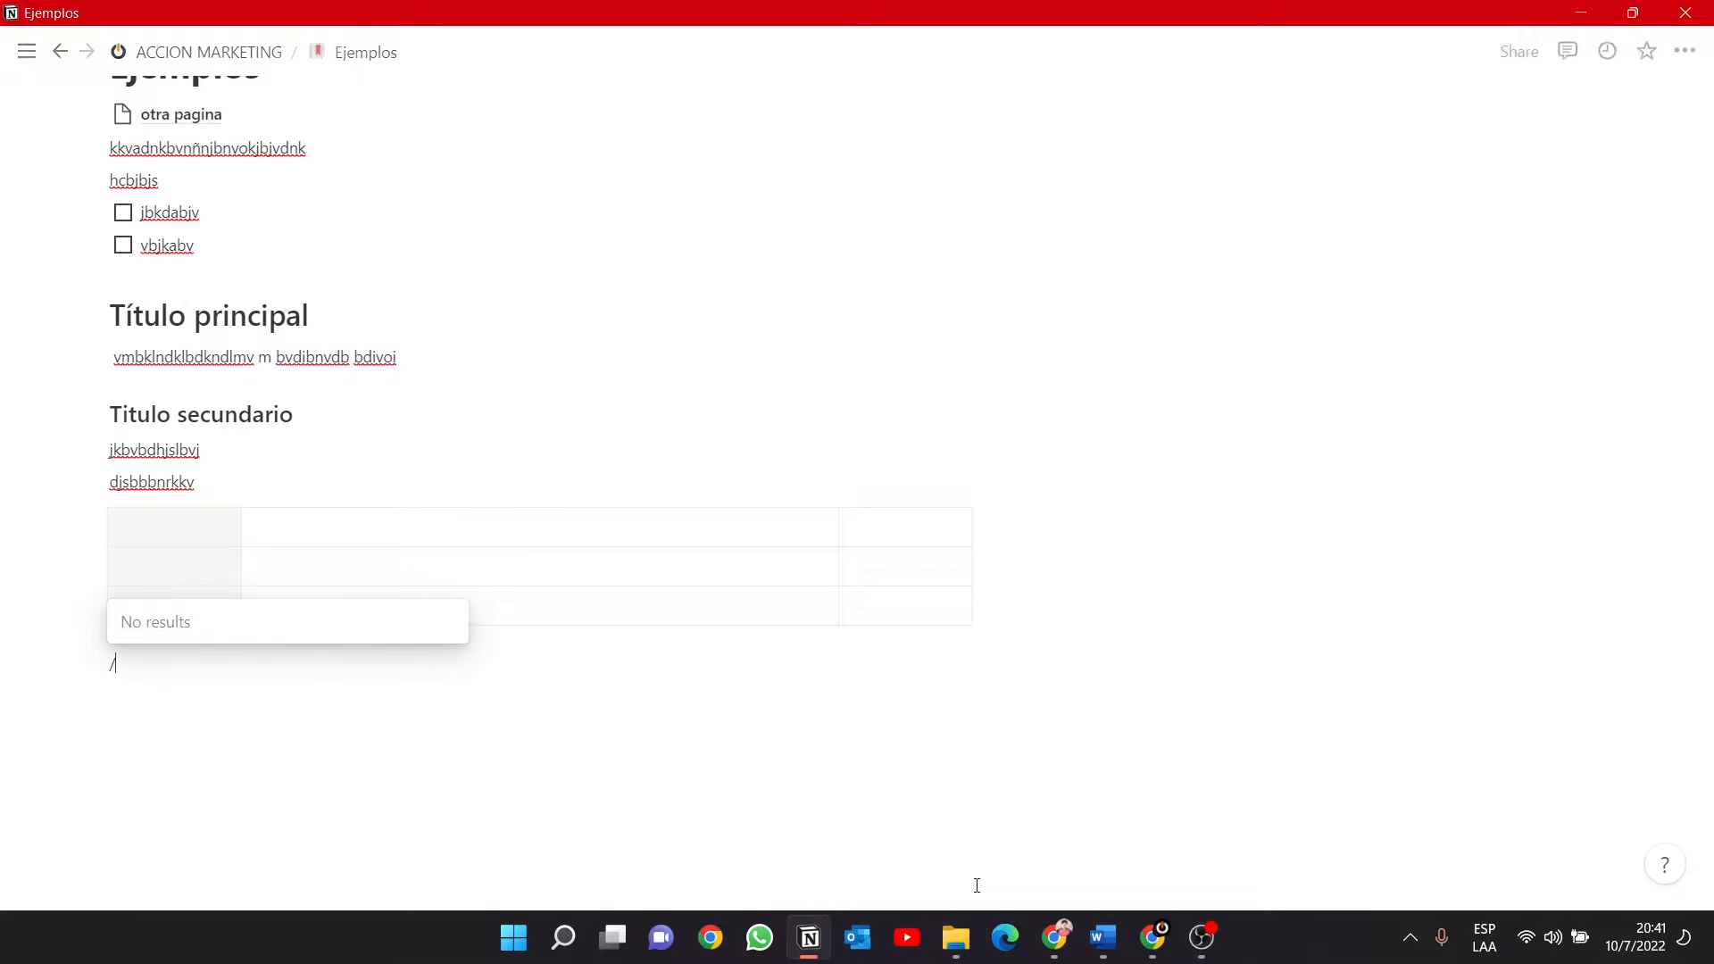
pyautogui.press('BackSpace')
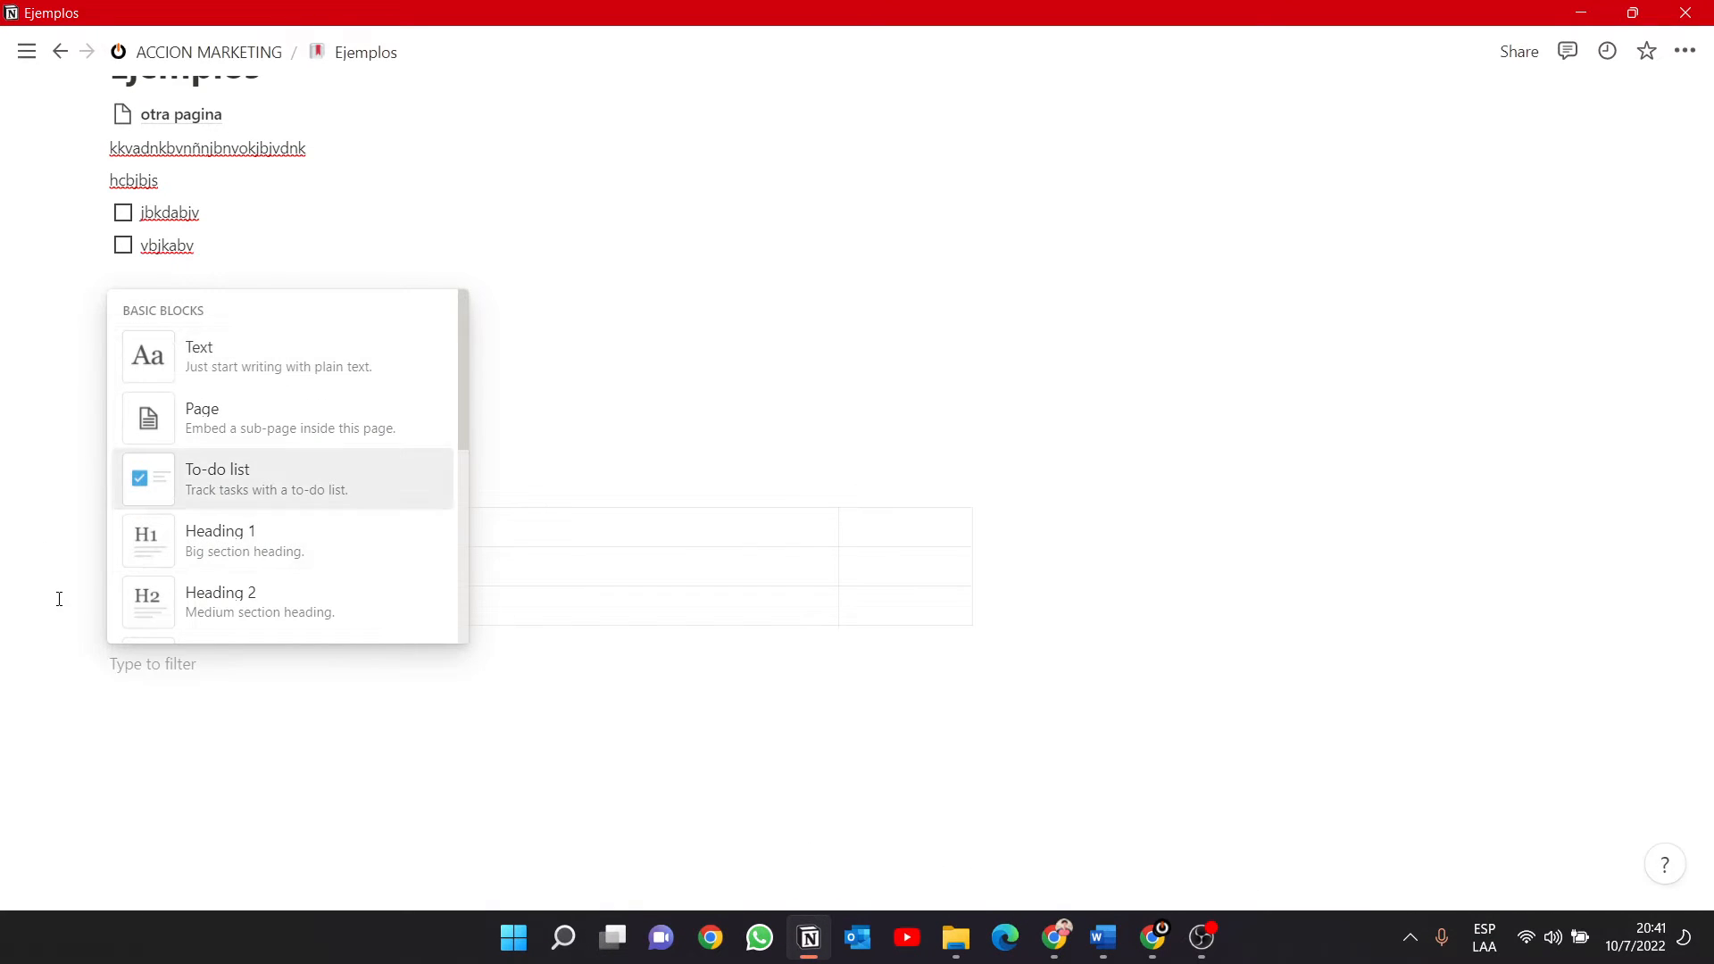
pyautogui.scroll(-2, 352, 500)
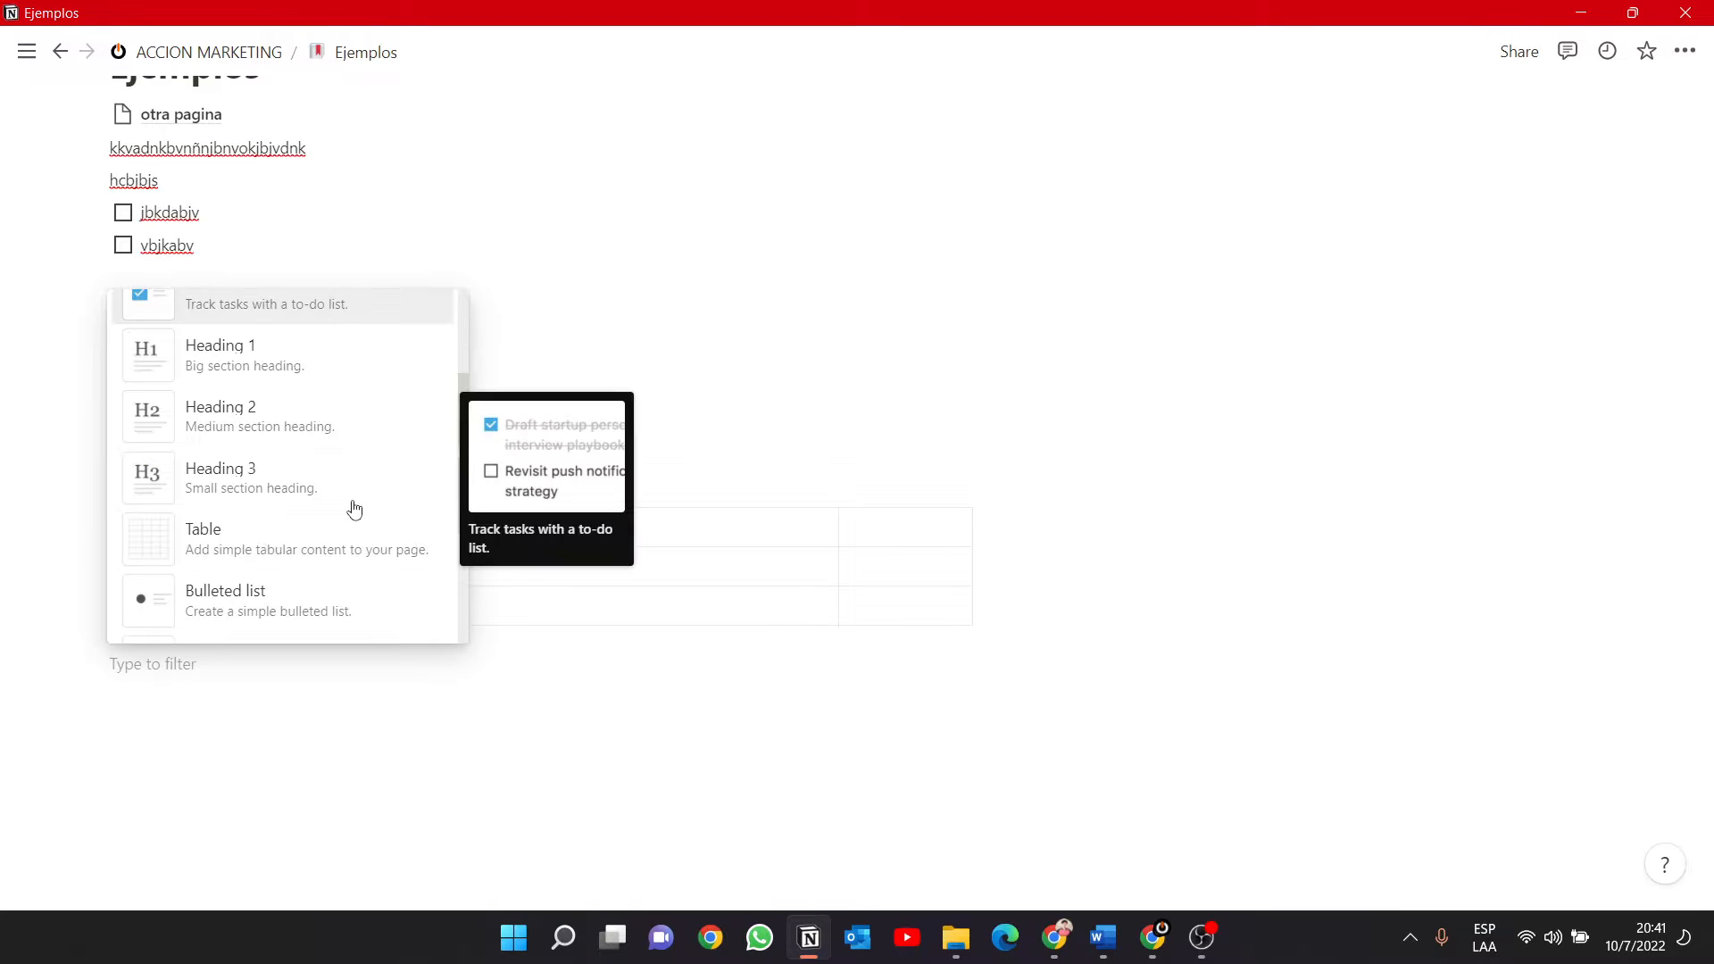
pyautogui.scroll(-2, 317, 536)
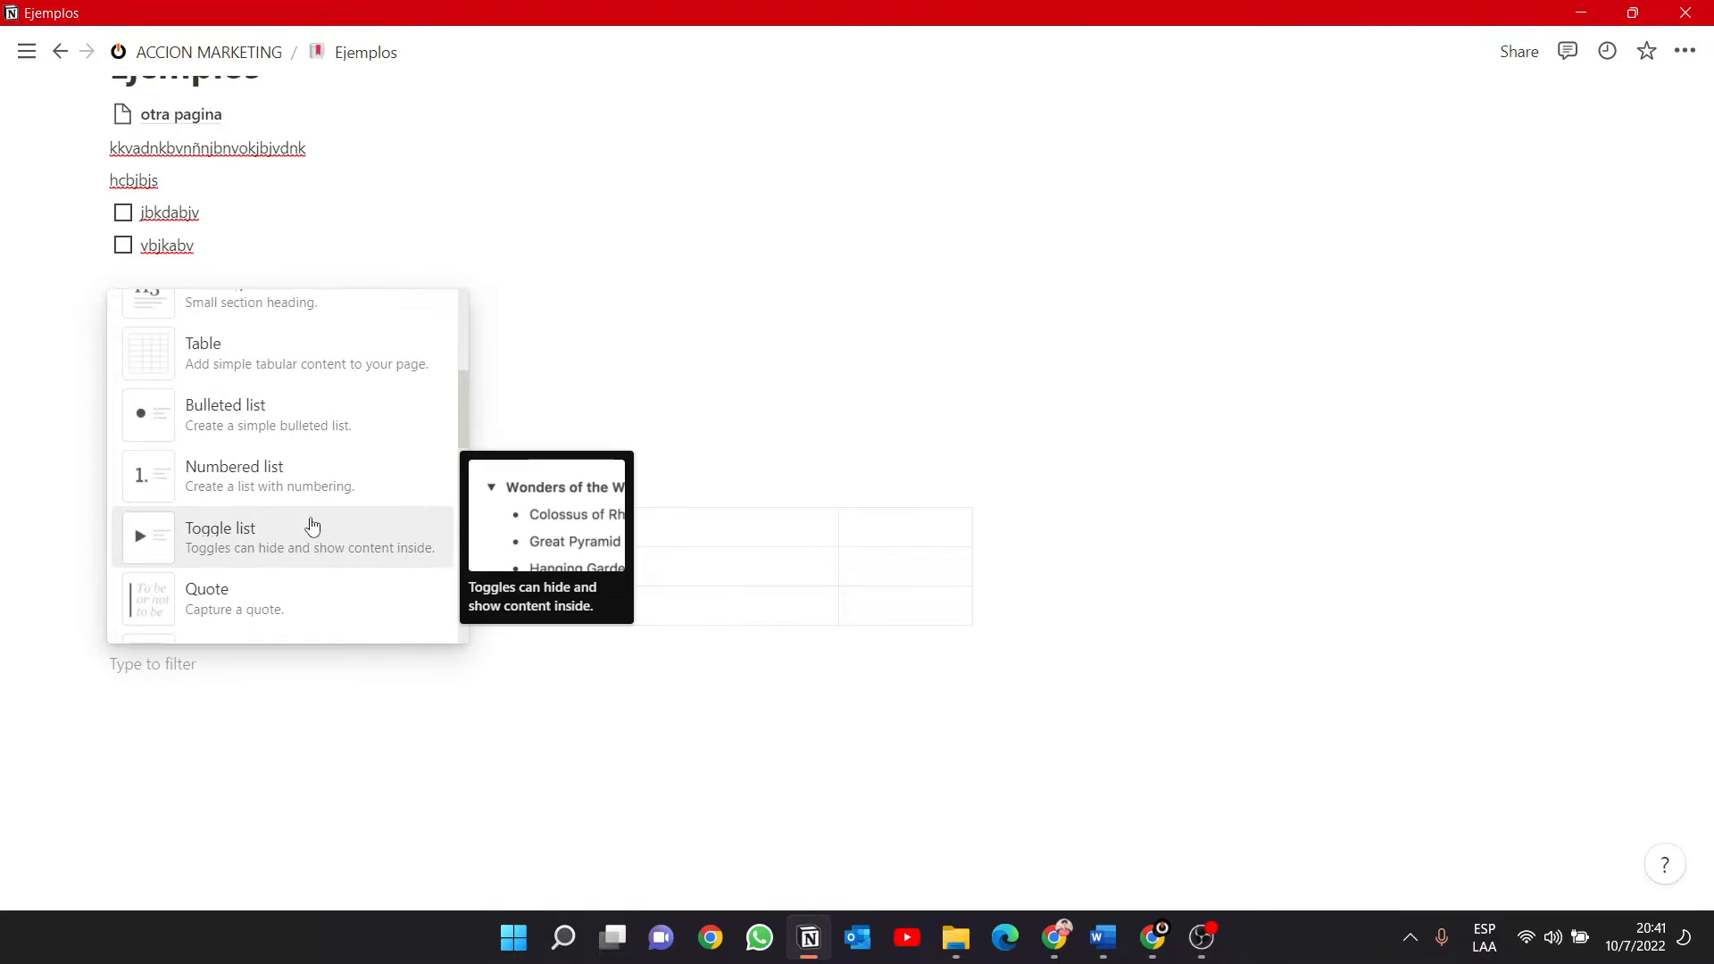
pyautogui.click(257, 418)
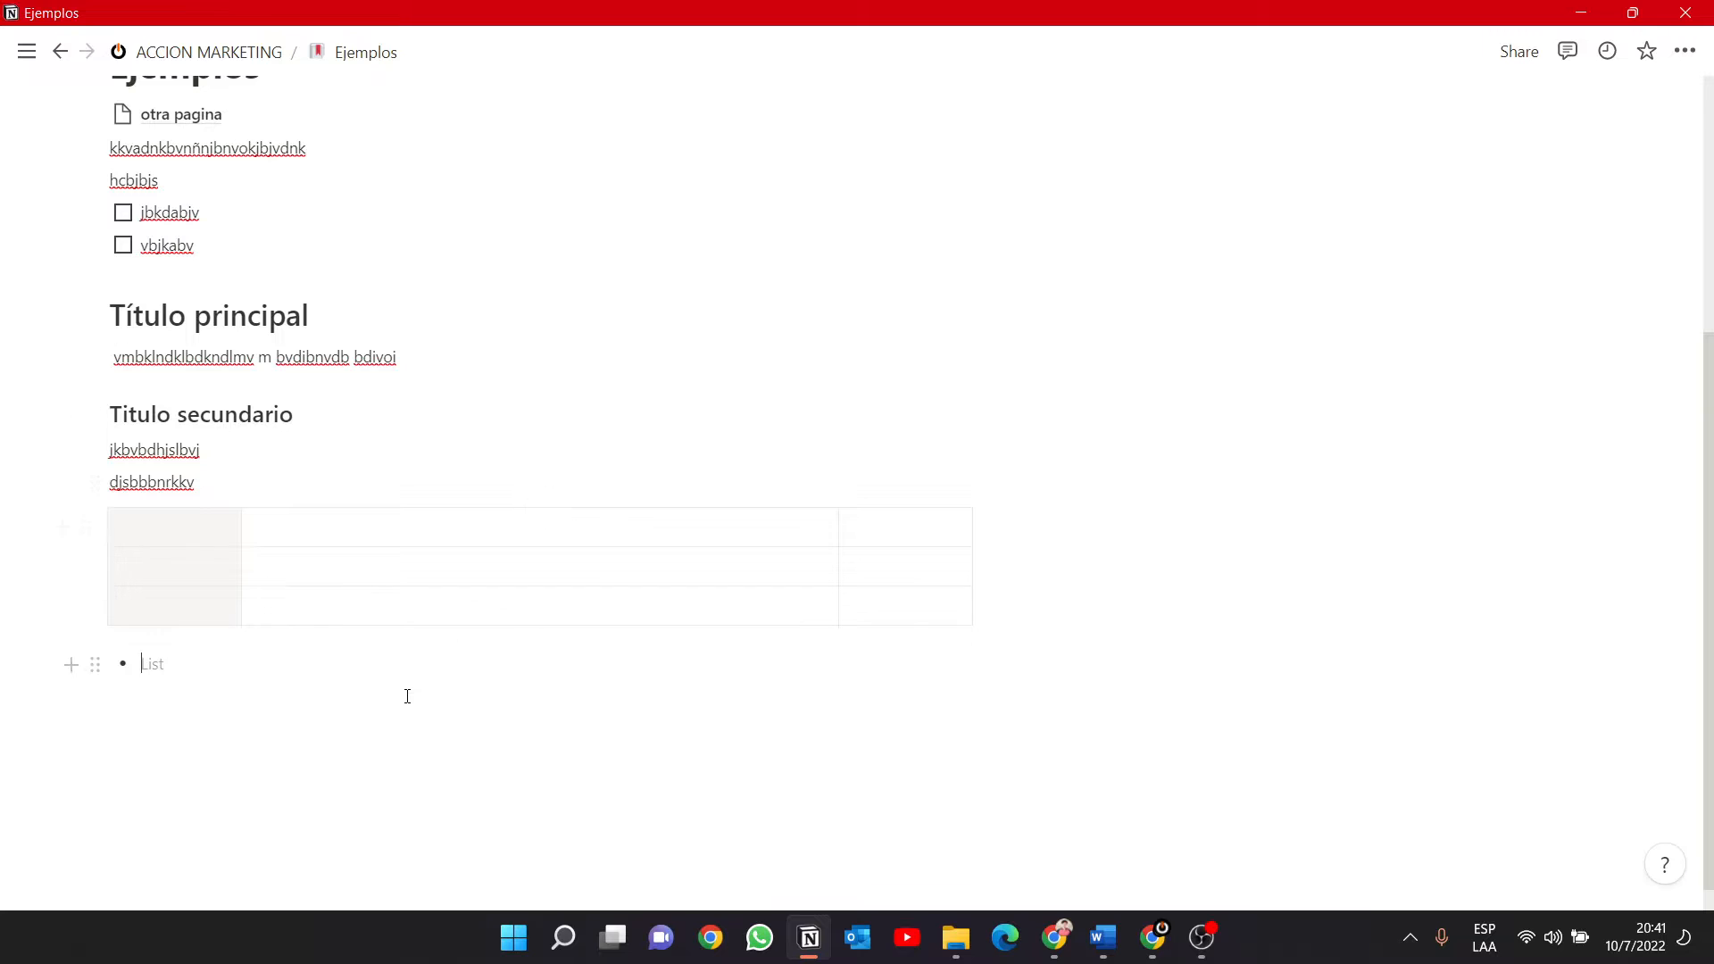
pyautogui.write('gbffd')
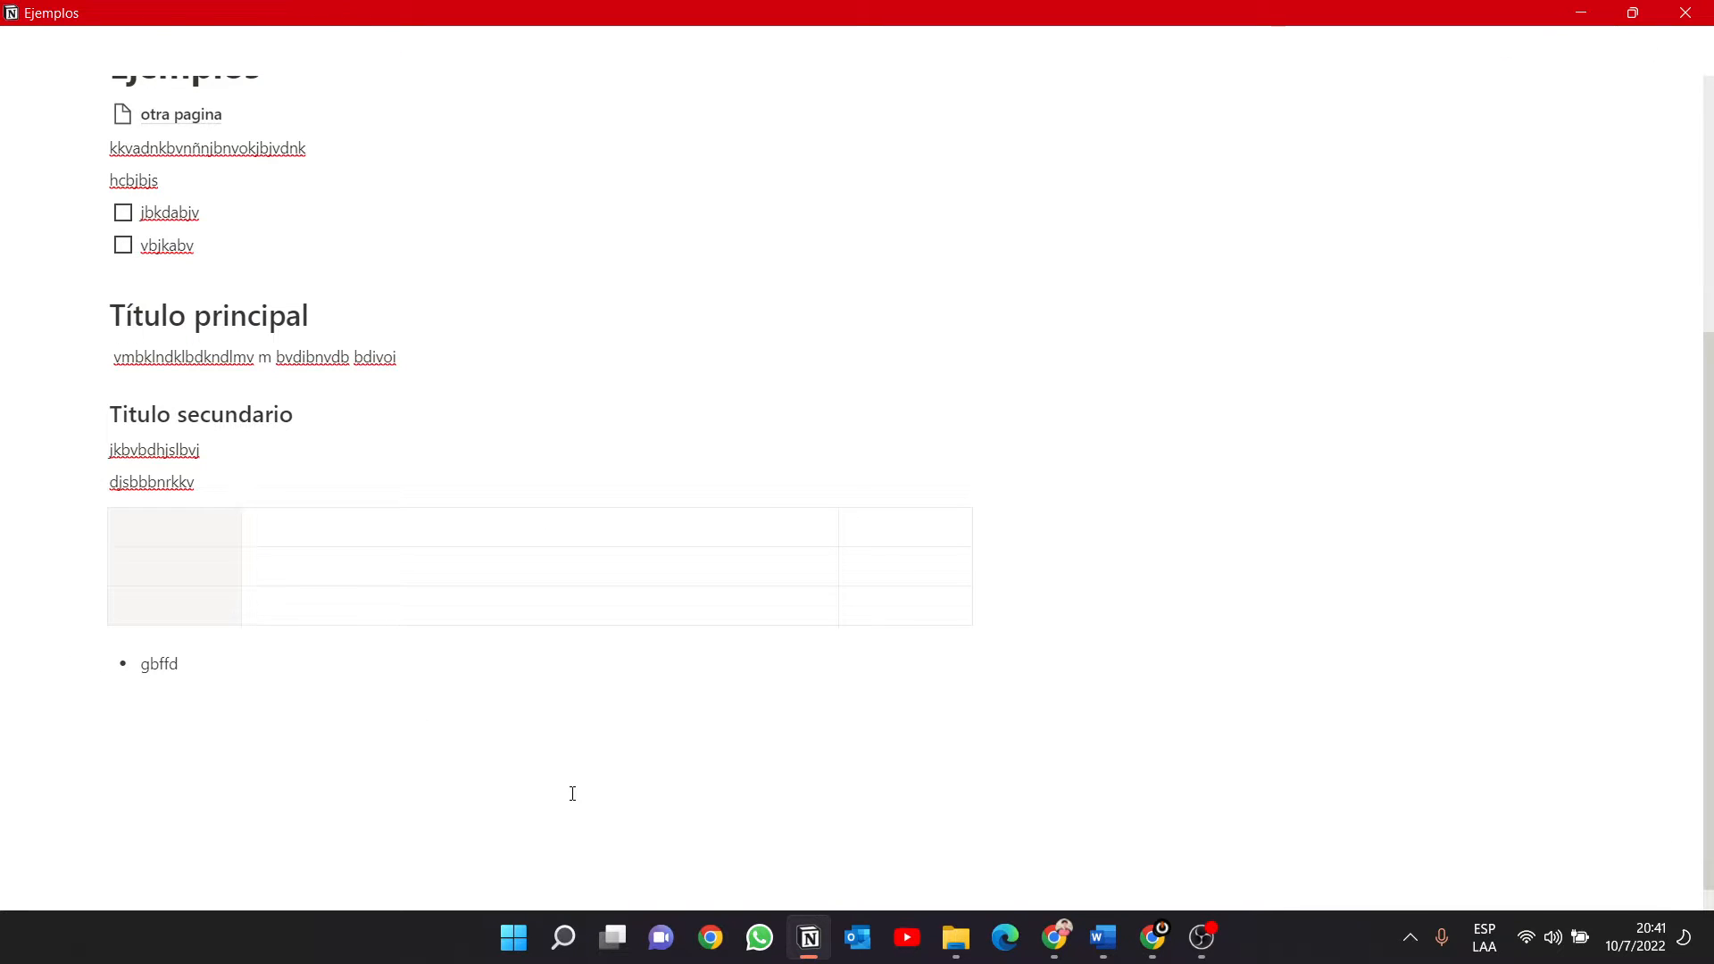
pyautogui.press('Return')
pyautogui.press('Return')
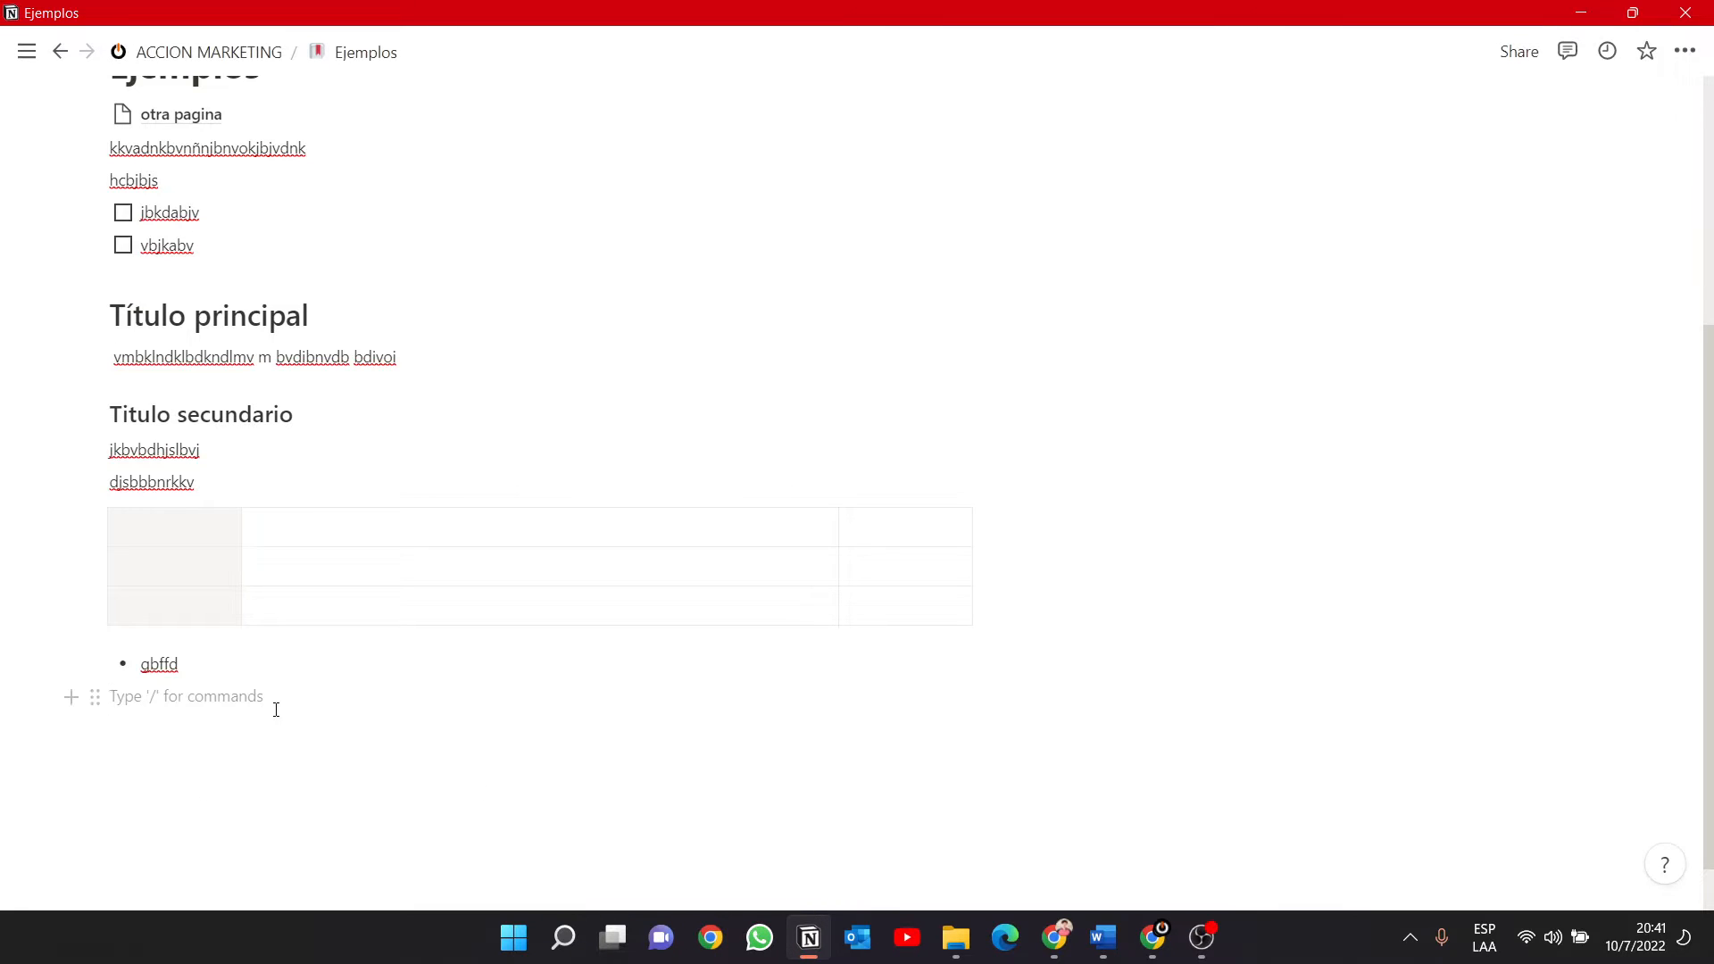
# Insert a numbered list below the bulleted item with "lkds" as its first item.
pyautogui.write('/')
pyautogui.scroll(-4, 293, 603)
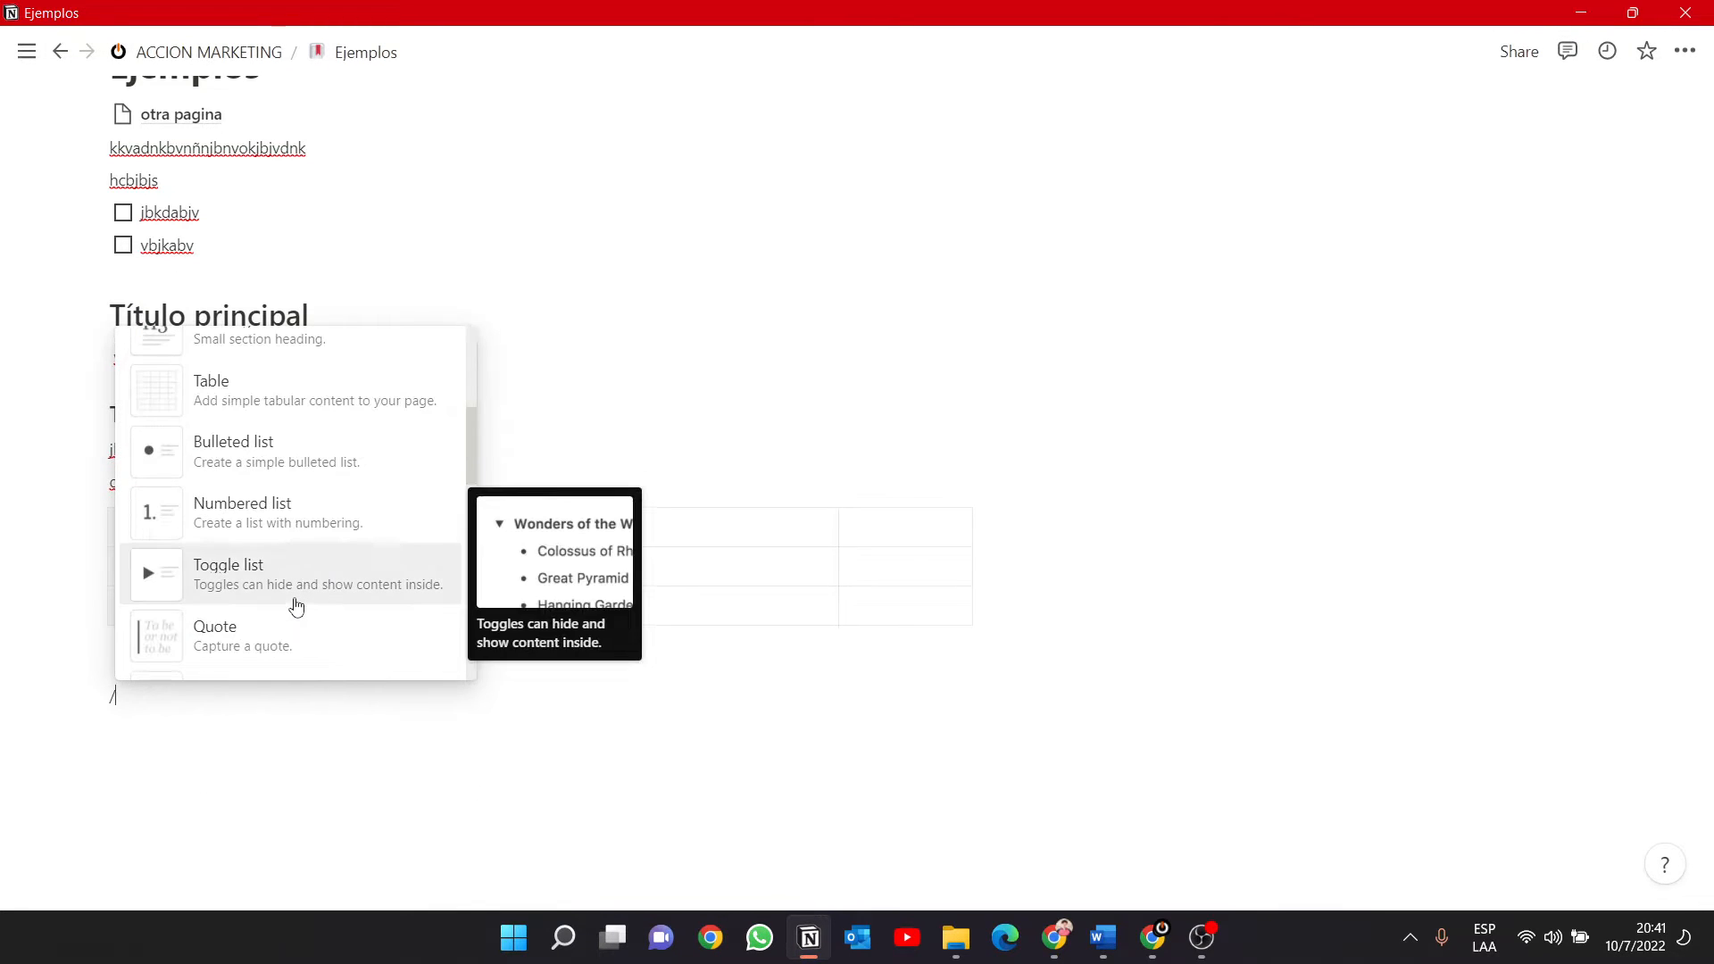
pyautogui.click(306, 534)
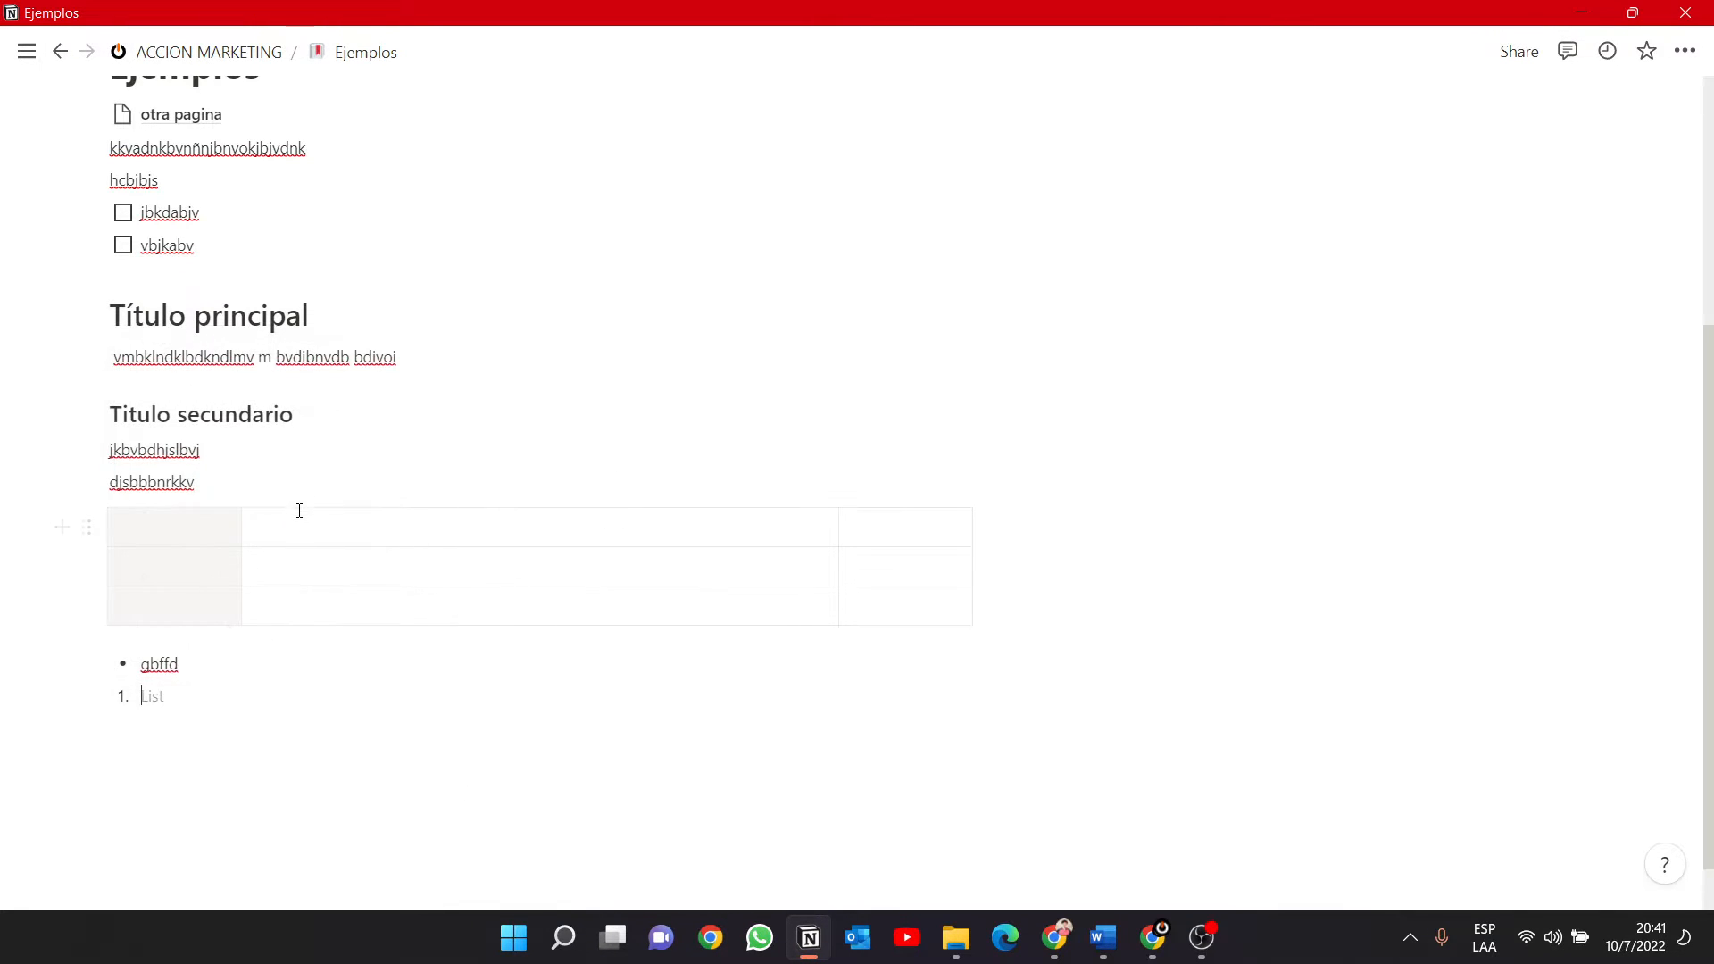
pyautogui.write('lkds')
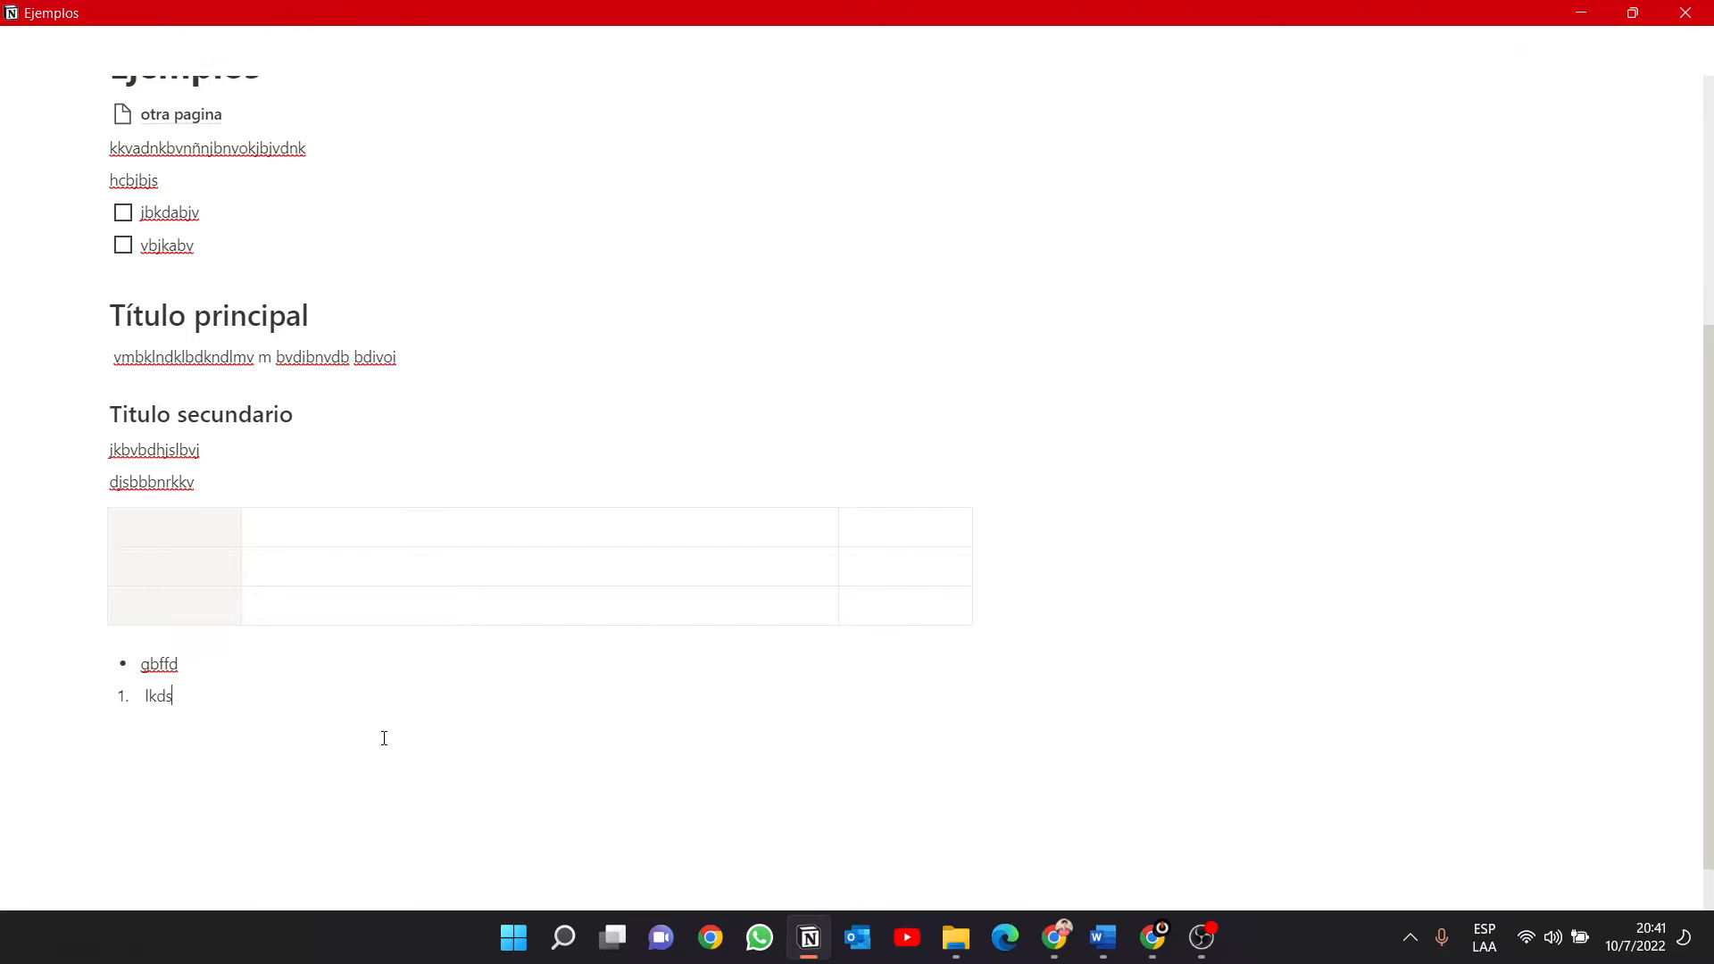
# Add "nkdnskl" as the second item of the numbered list and end the list.
pyautogui.press('Return')
pyautogui.write('nkdnskl')
pyautogui.press('Return')
pyautogui.press('Return')
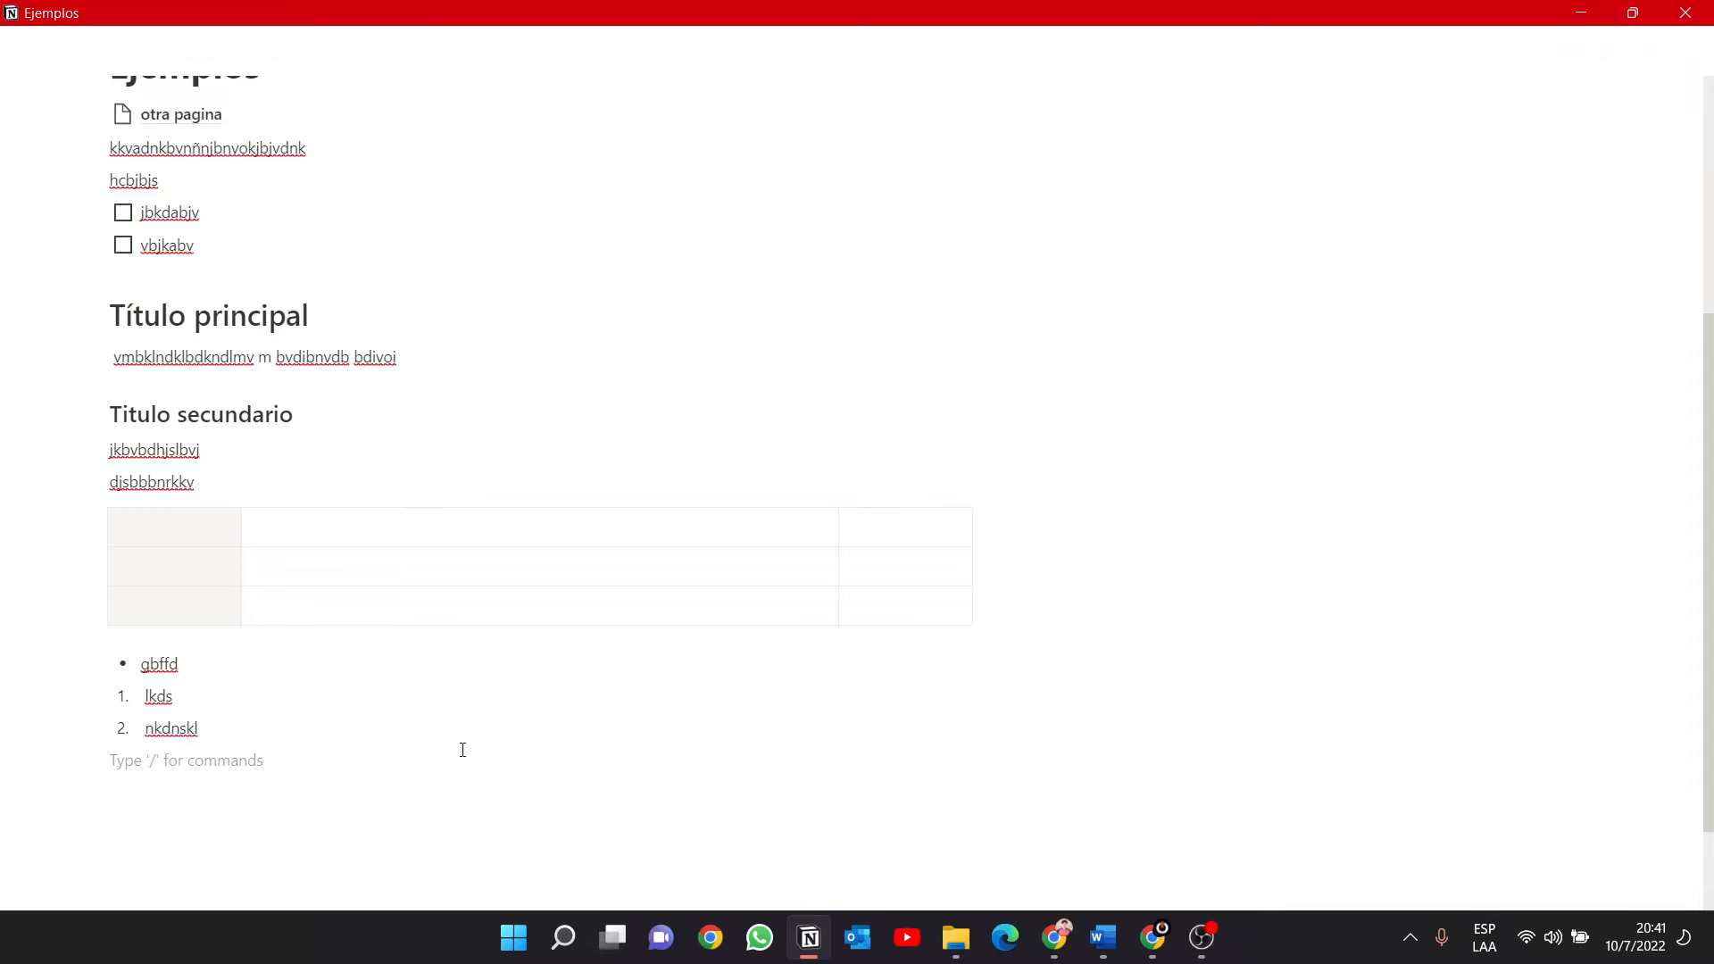
# Insert a toggle list below the numbered list with the title "Titulo del togel".
pyautogui.write('/')
pyautogui.scroll(-6, 406, 628)
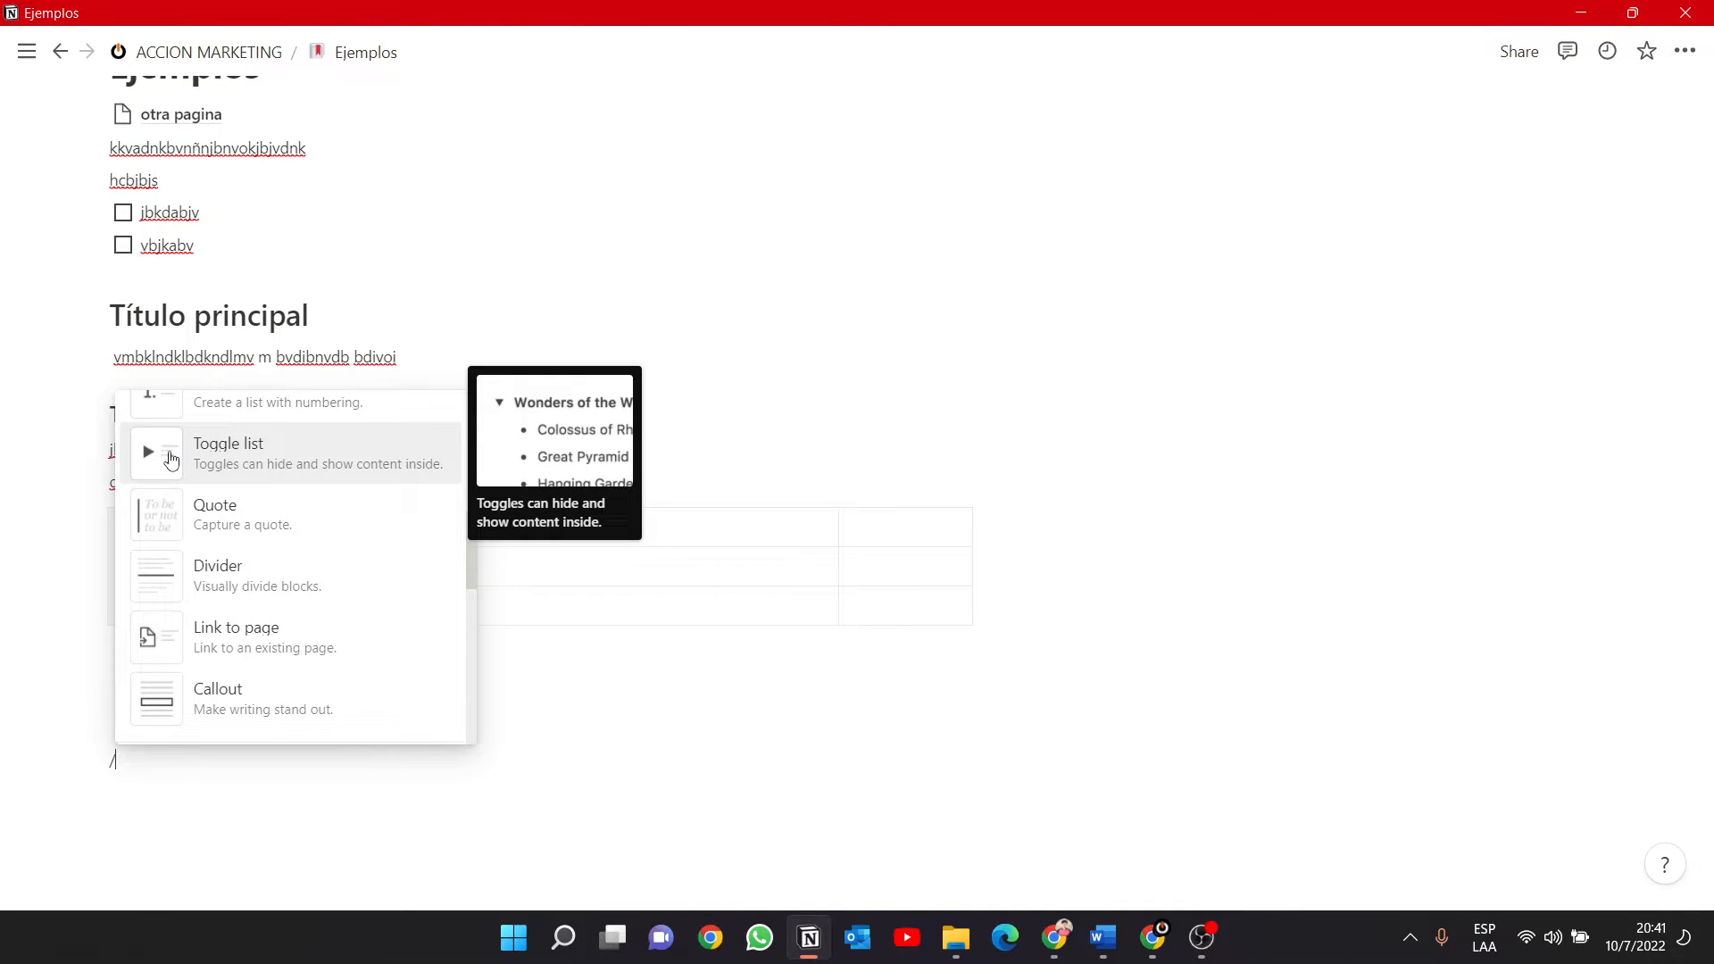
pyautogui.click(259, 460)
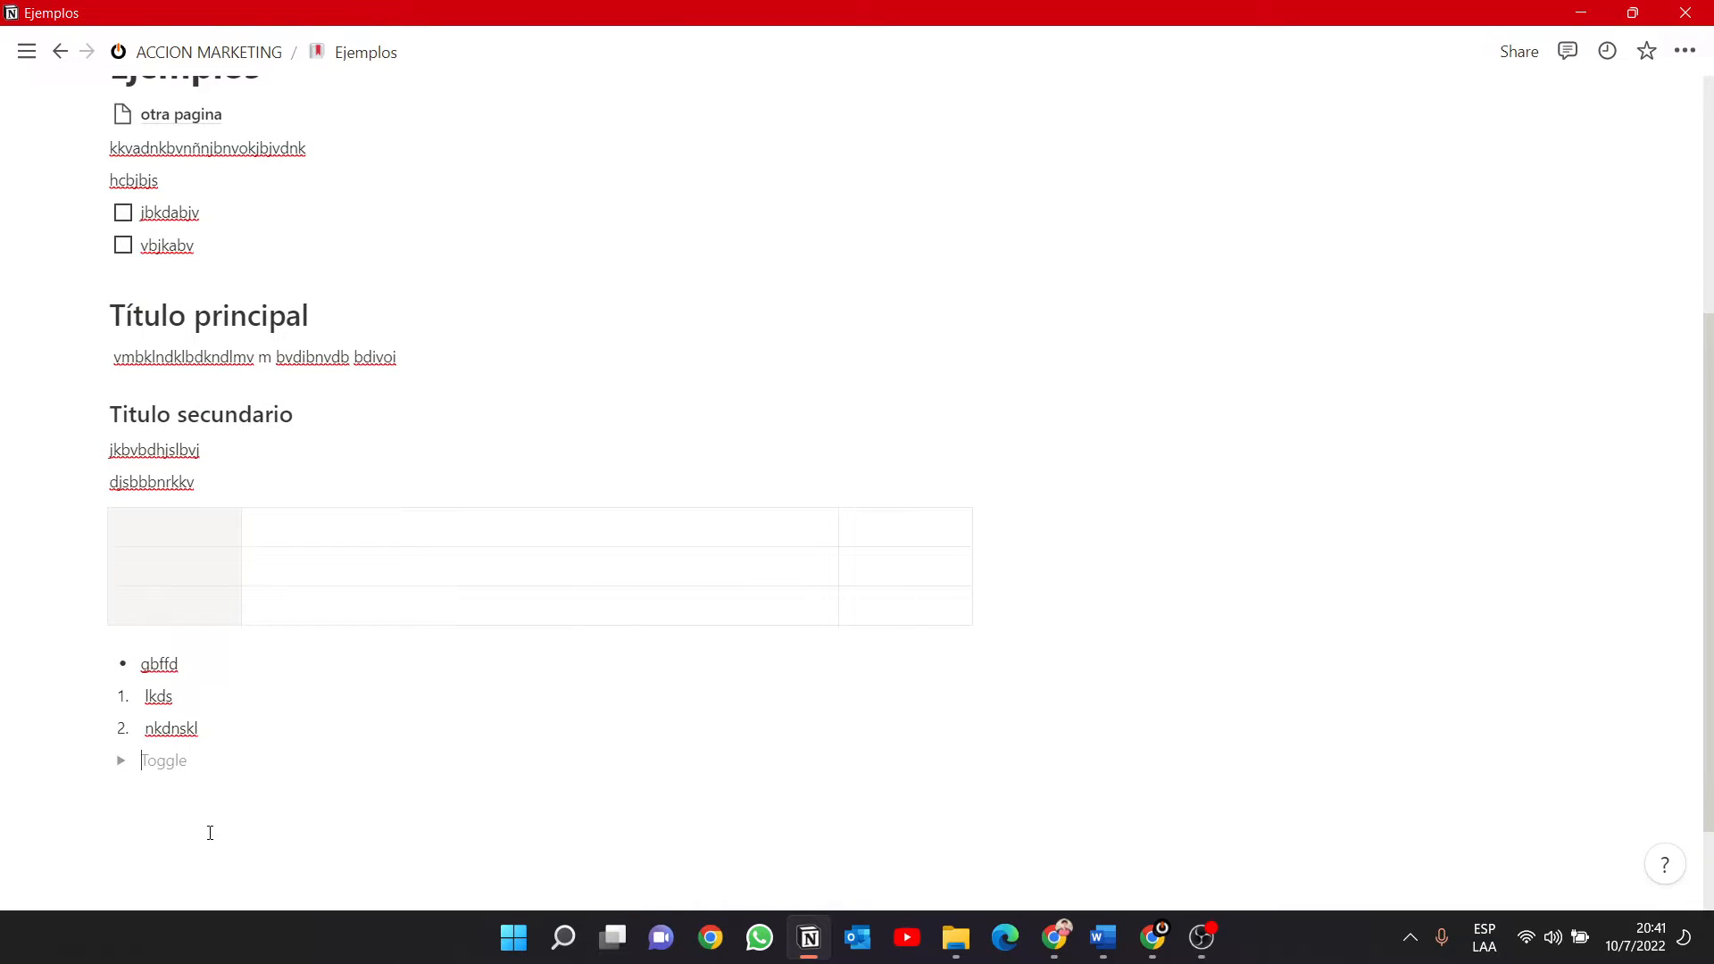
pyautogui.write('Titulo del')
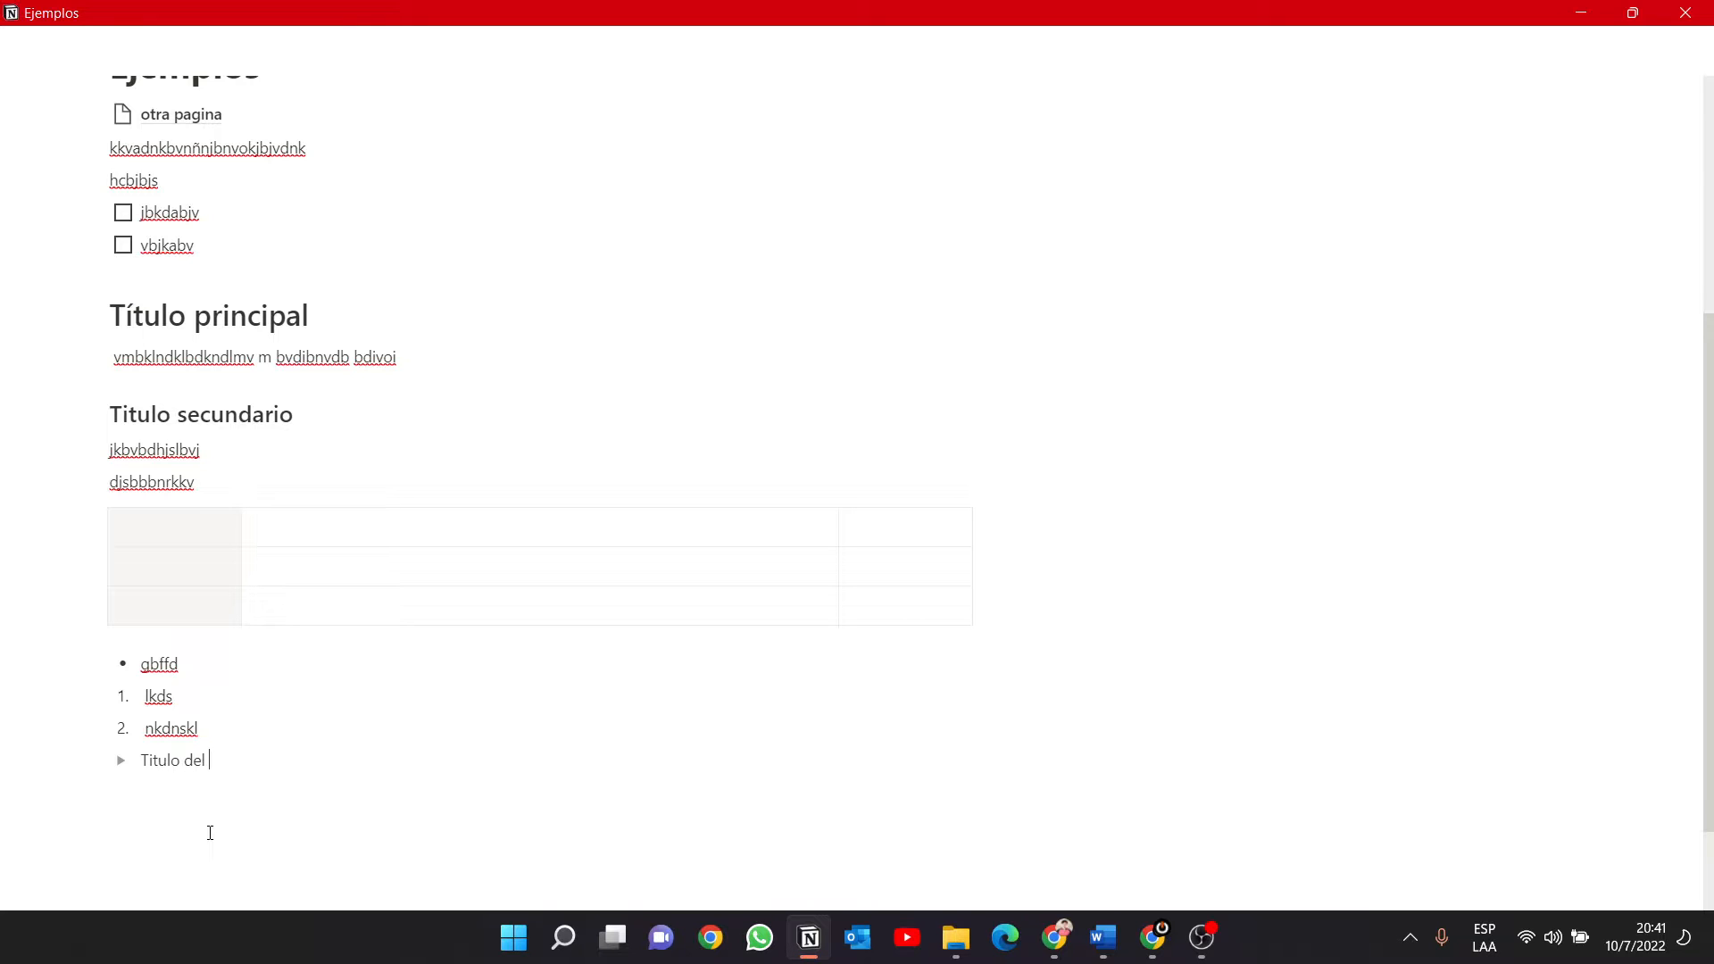
pyautogui.write(' togel')
# Expand the toggle and enter the text line "kscjvkdbs bjbcsjabjk dvs" inside it.
pyautogui.click(124, 766)
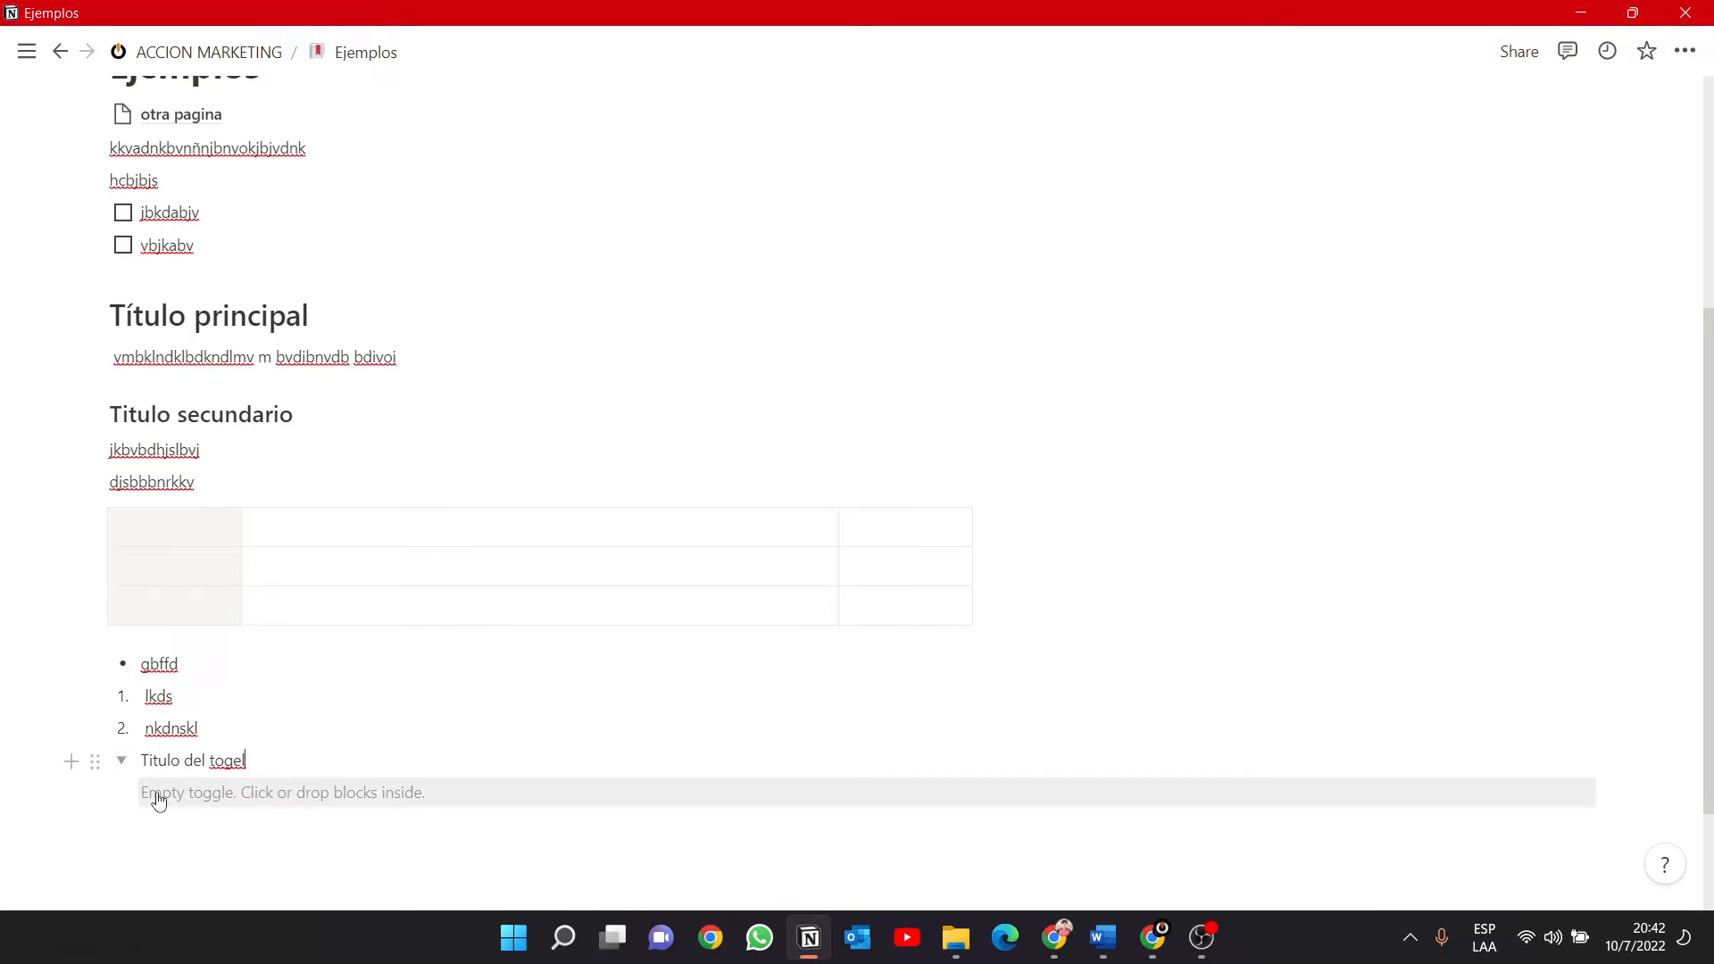
pyautogui.click(345, 793)
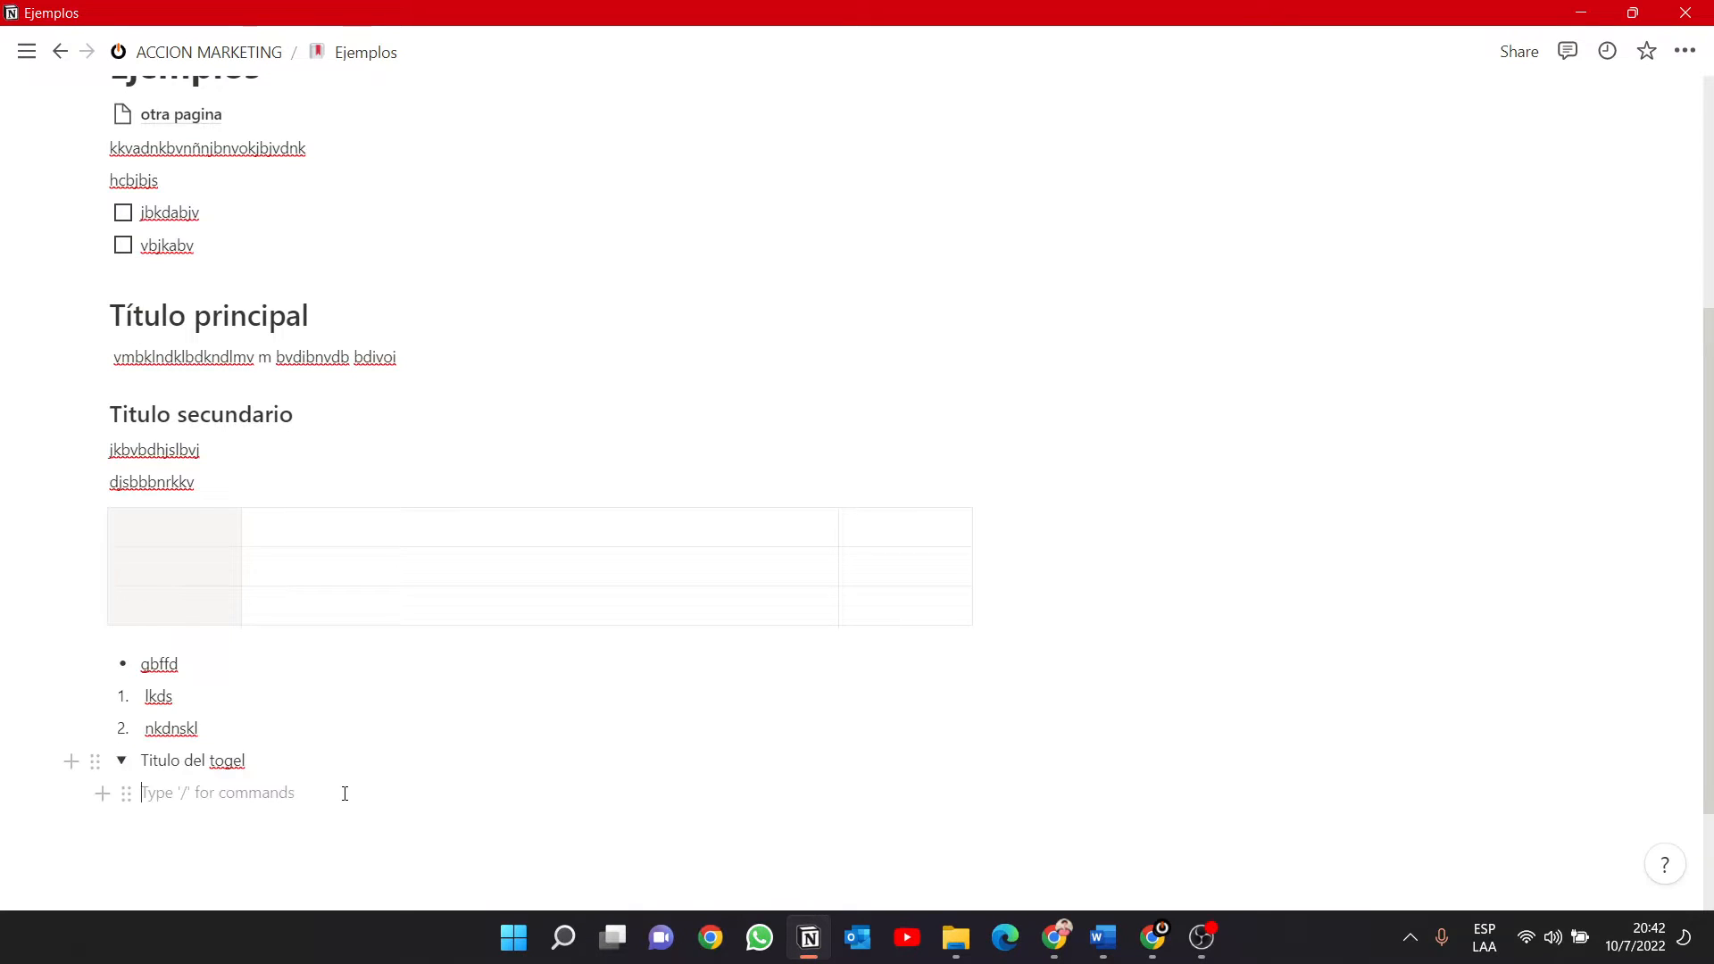
pyautogui.write('kscjvkdbs bjbcsjabjk dvs')
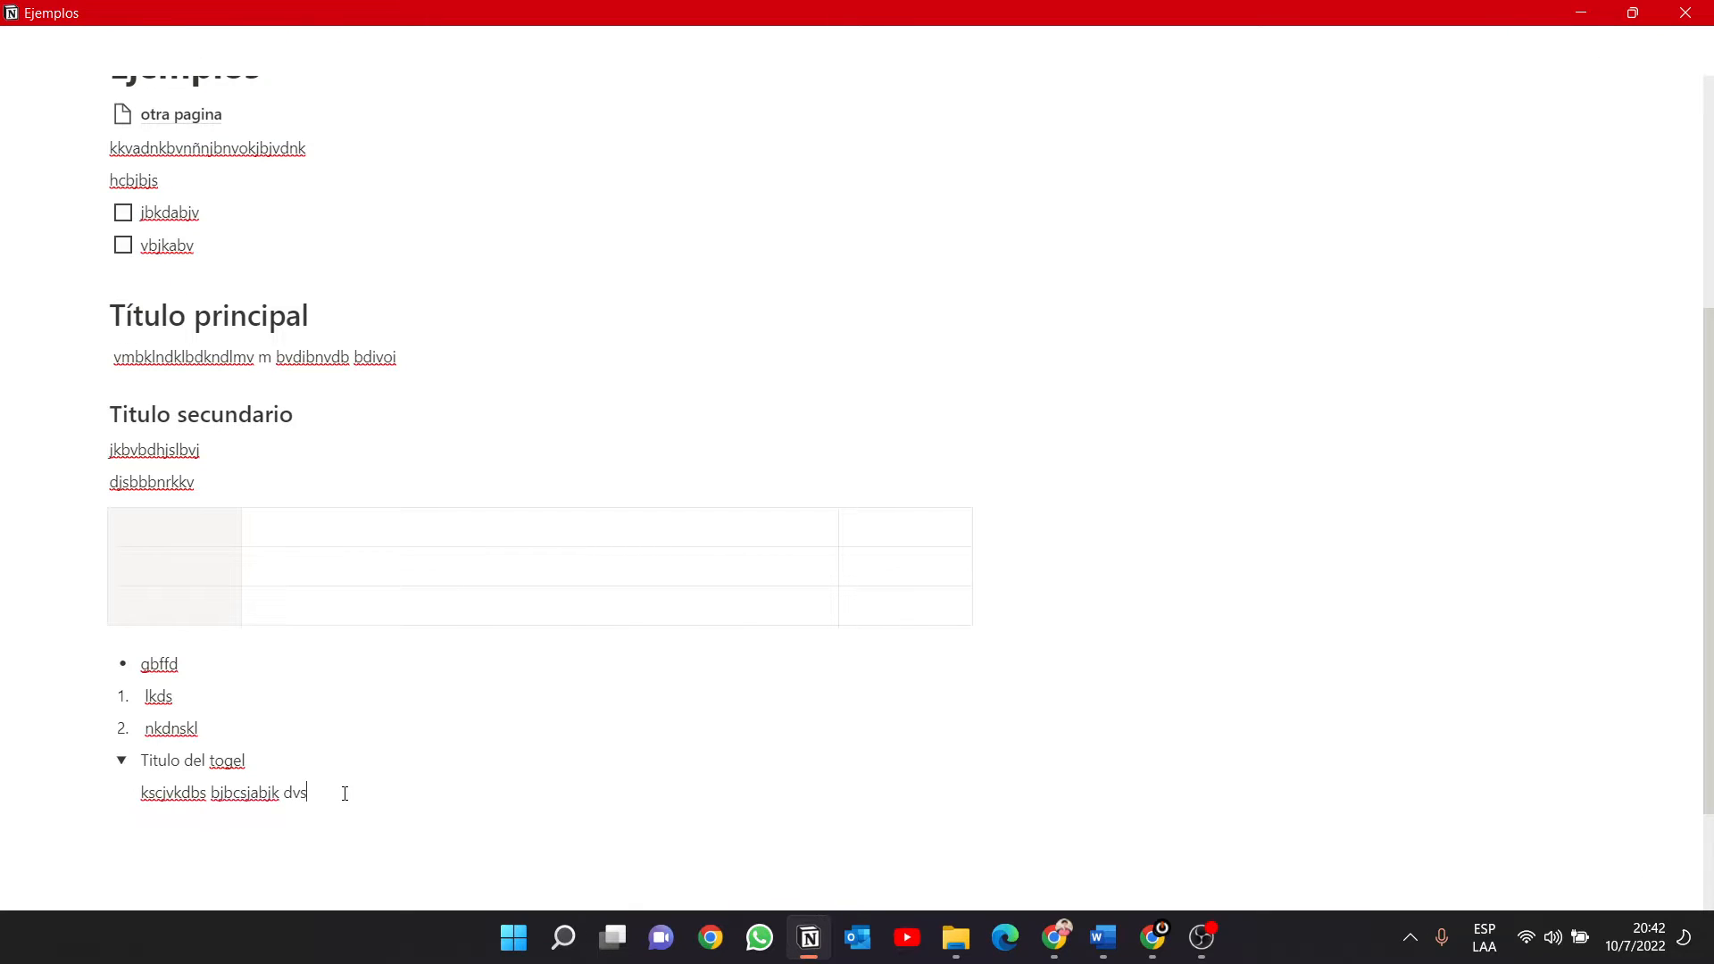
pyautogui.press('Return')
# Insert a to-do list under the text inside the toggle with the items "jdvbvbov" and "djbvs".
pyautogui.write('/')
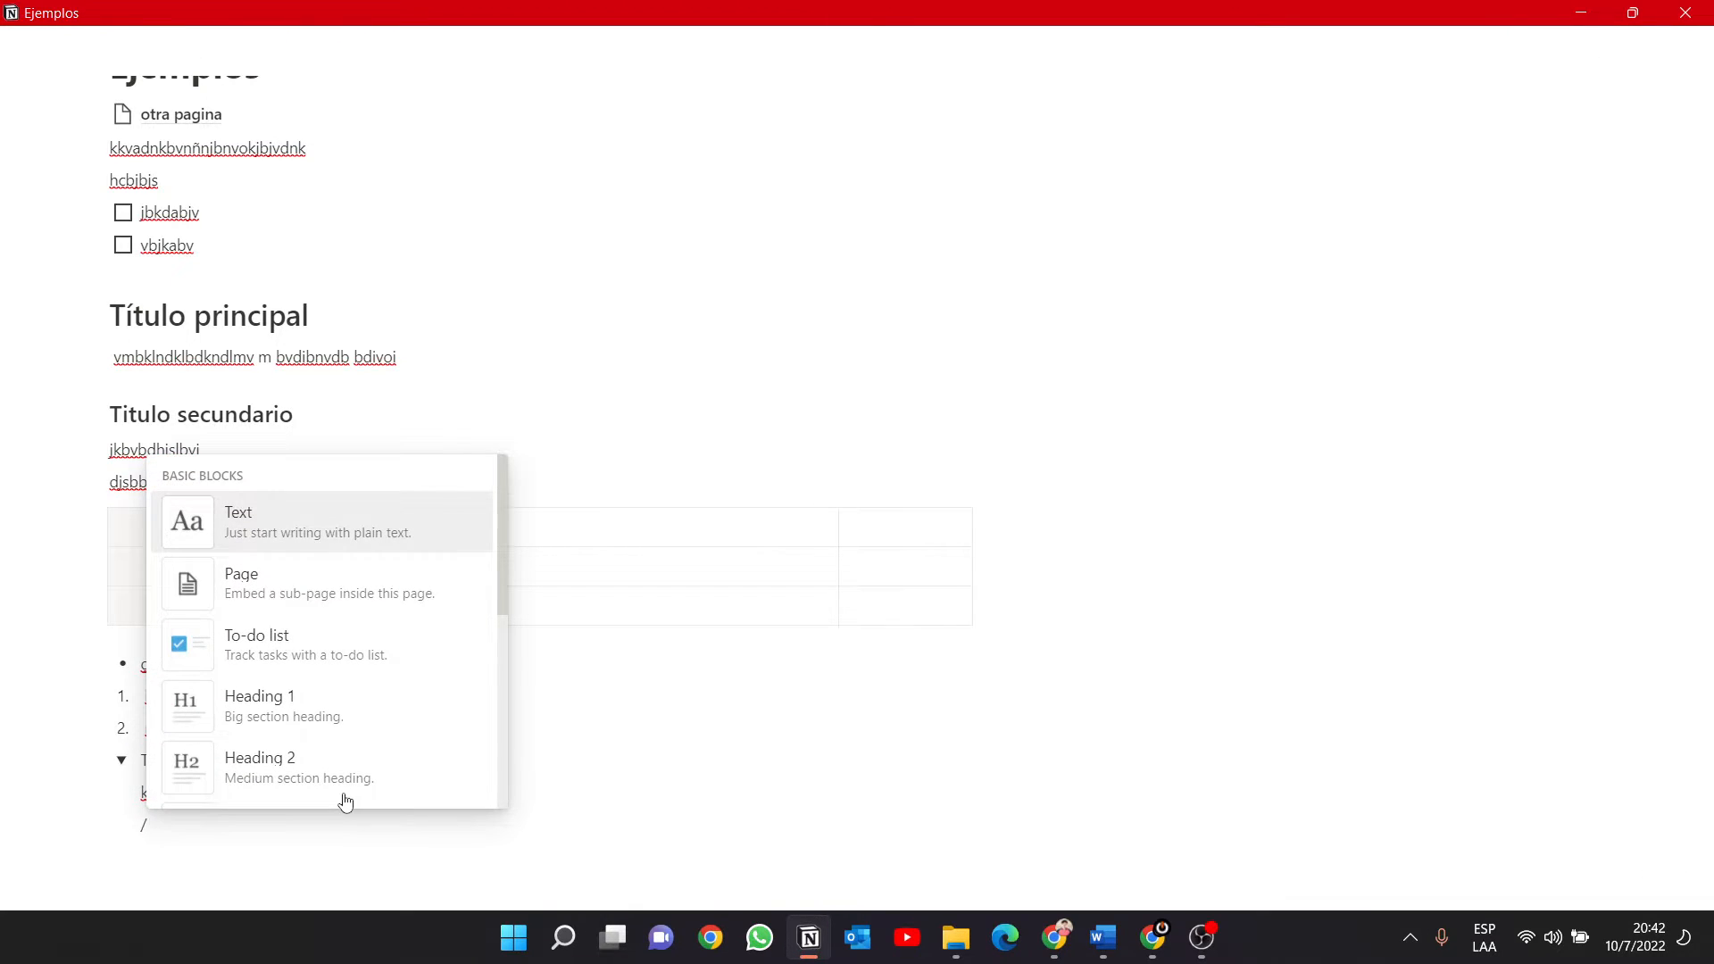
pyautogui.press('Down')
pyautogui.press('Down')
pyautogui.press('Down')
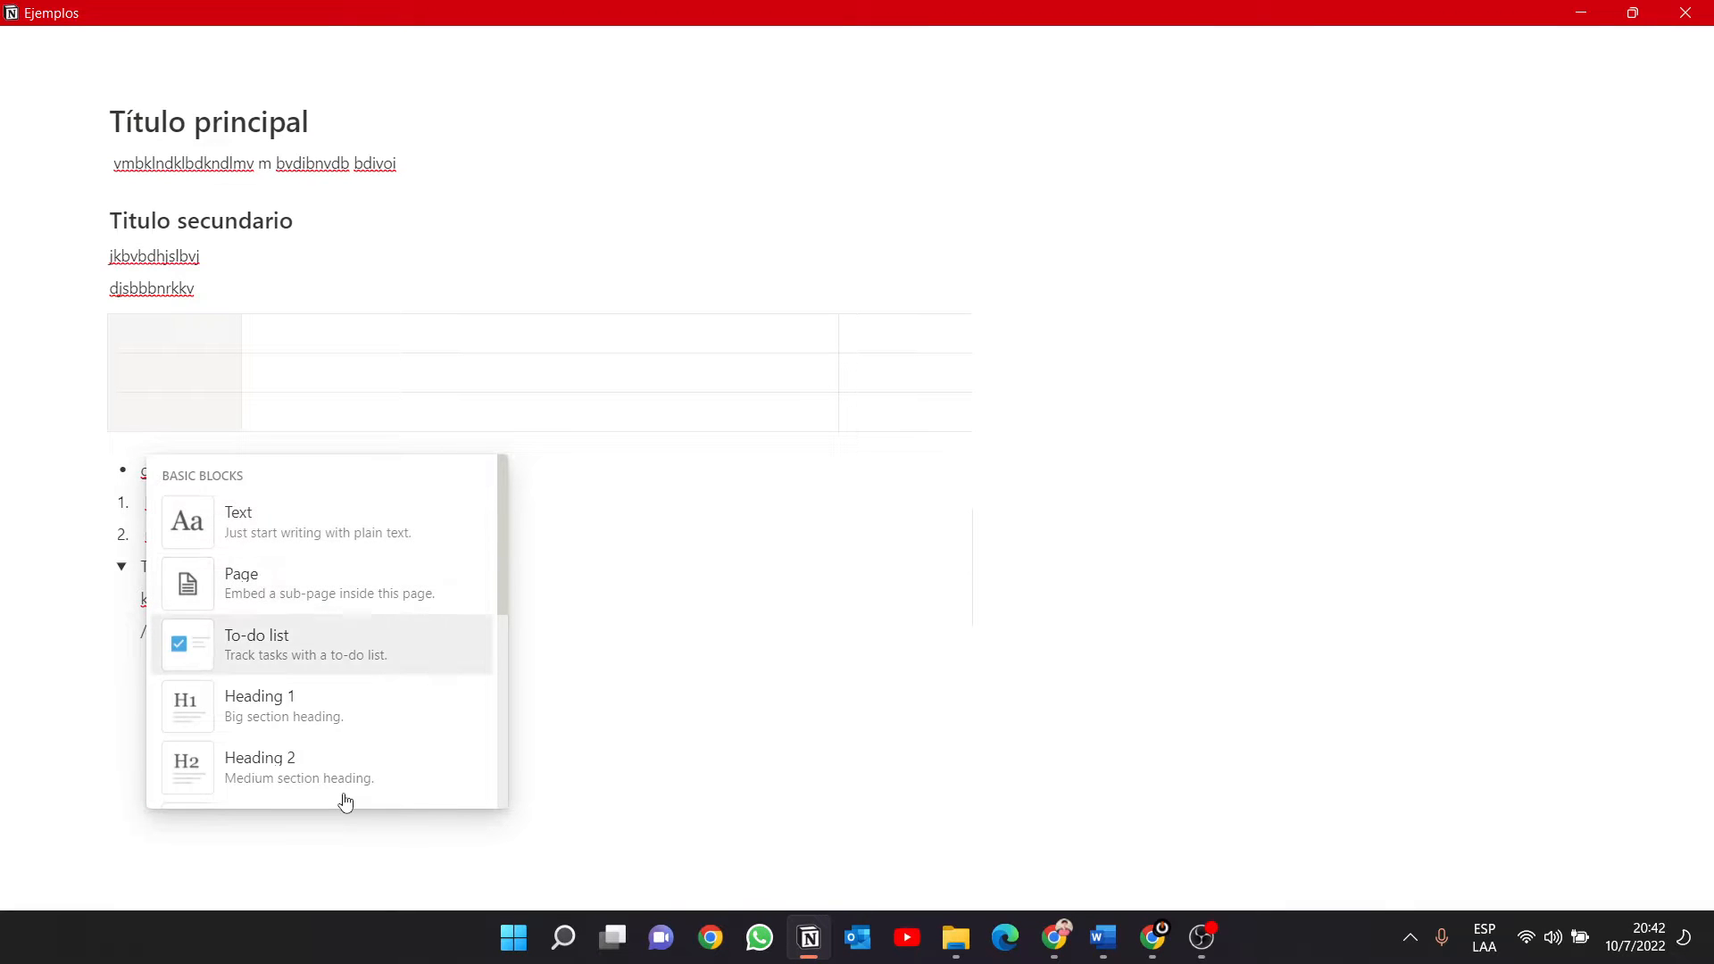
pyautogui.press('Up')
pyautogui.press('Return')
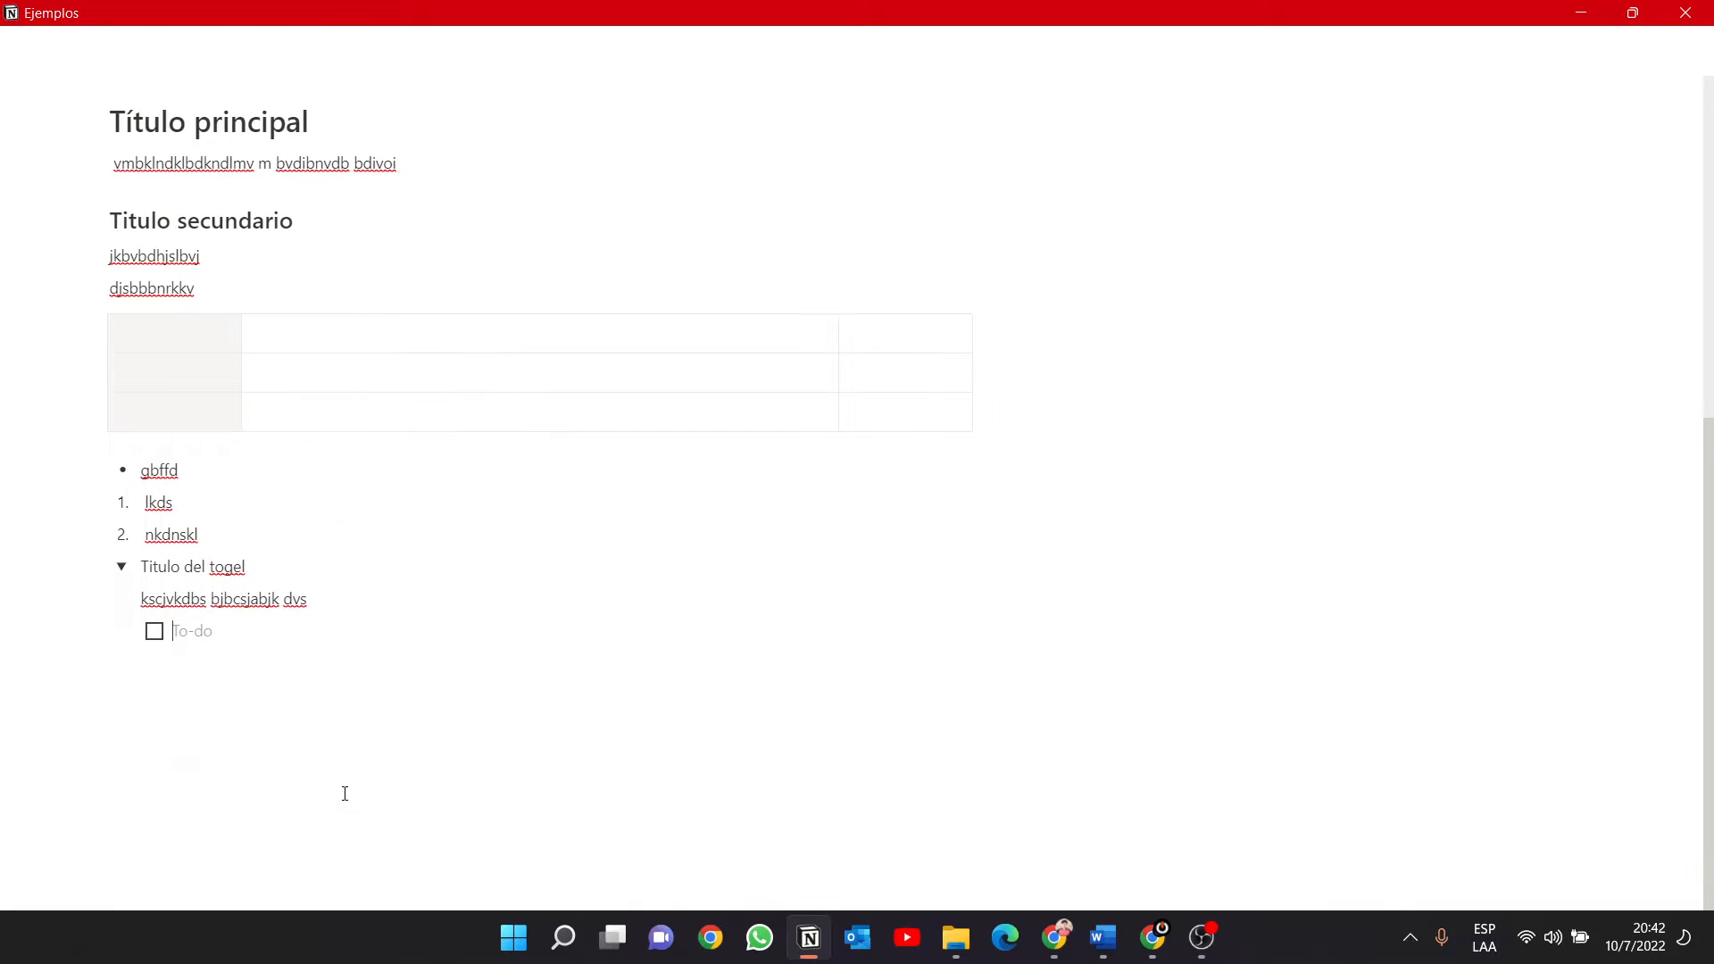
pyautogui.write('jdvbvbov')
pyautogui.press('Return')
pyautogui.write('djbvs')
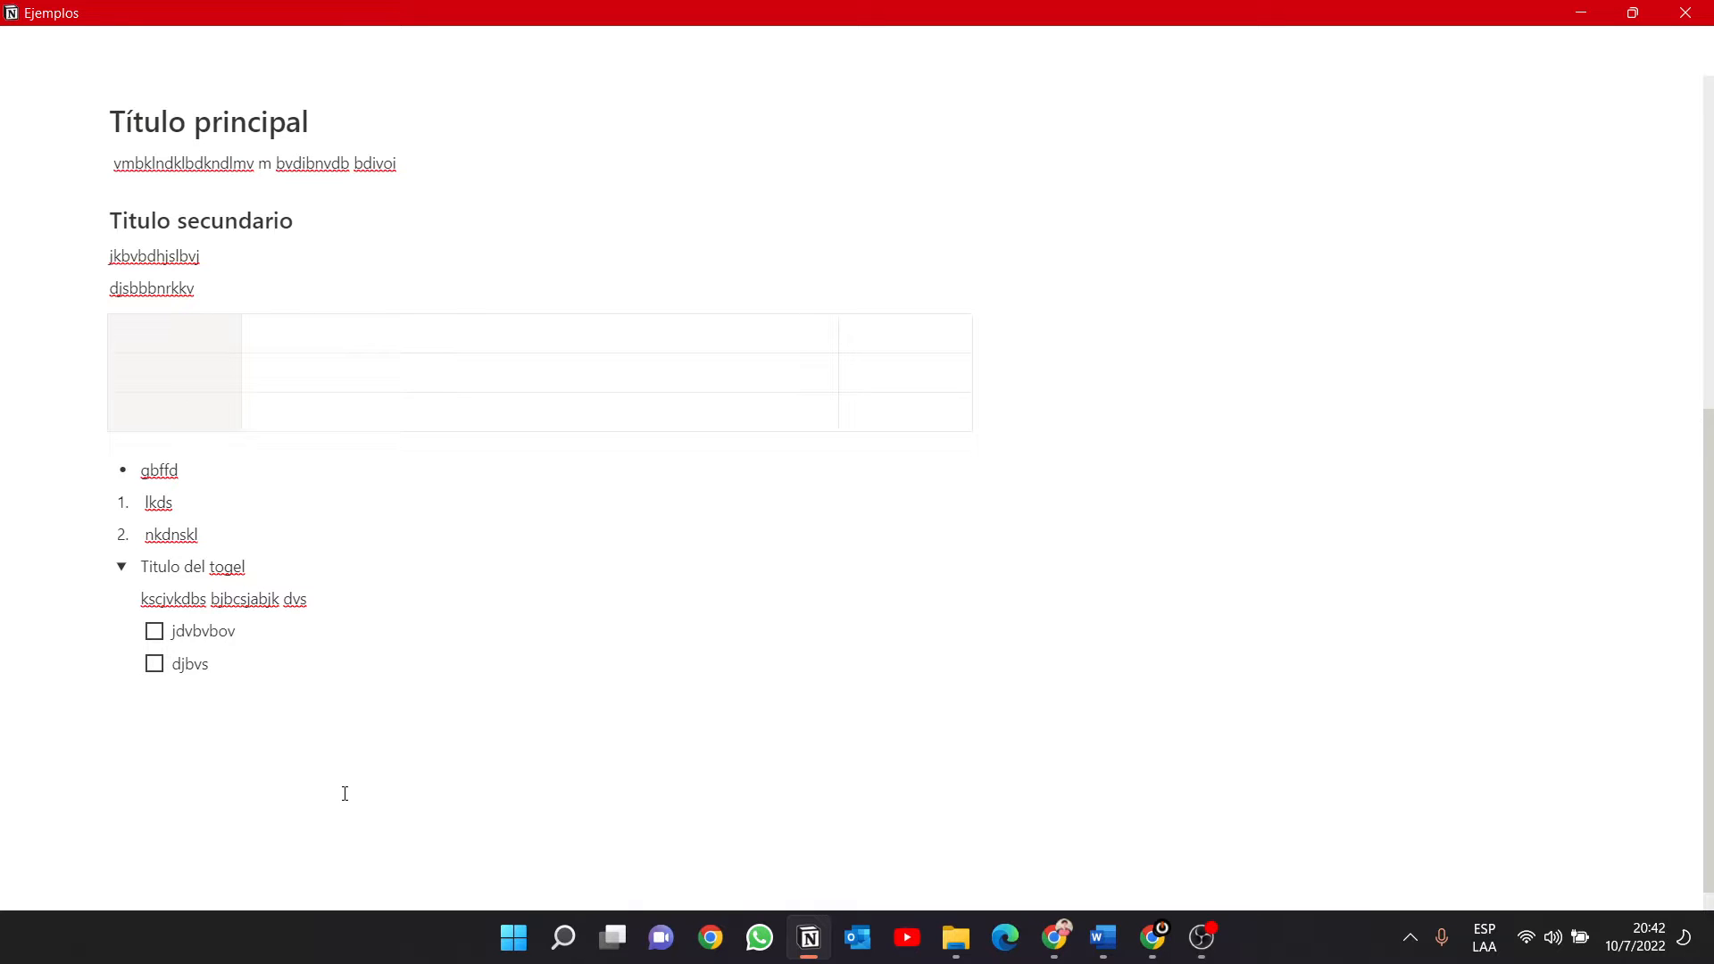
# Collapse and expand the toggle to check how it hides its content, leaving it expanded.
pyautogui.click(122, 565)
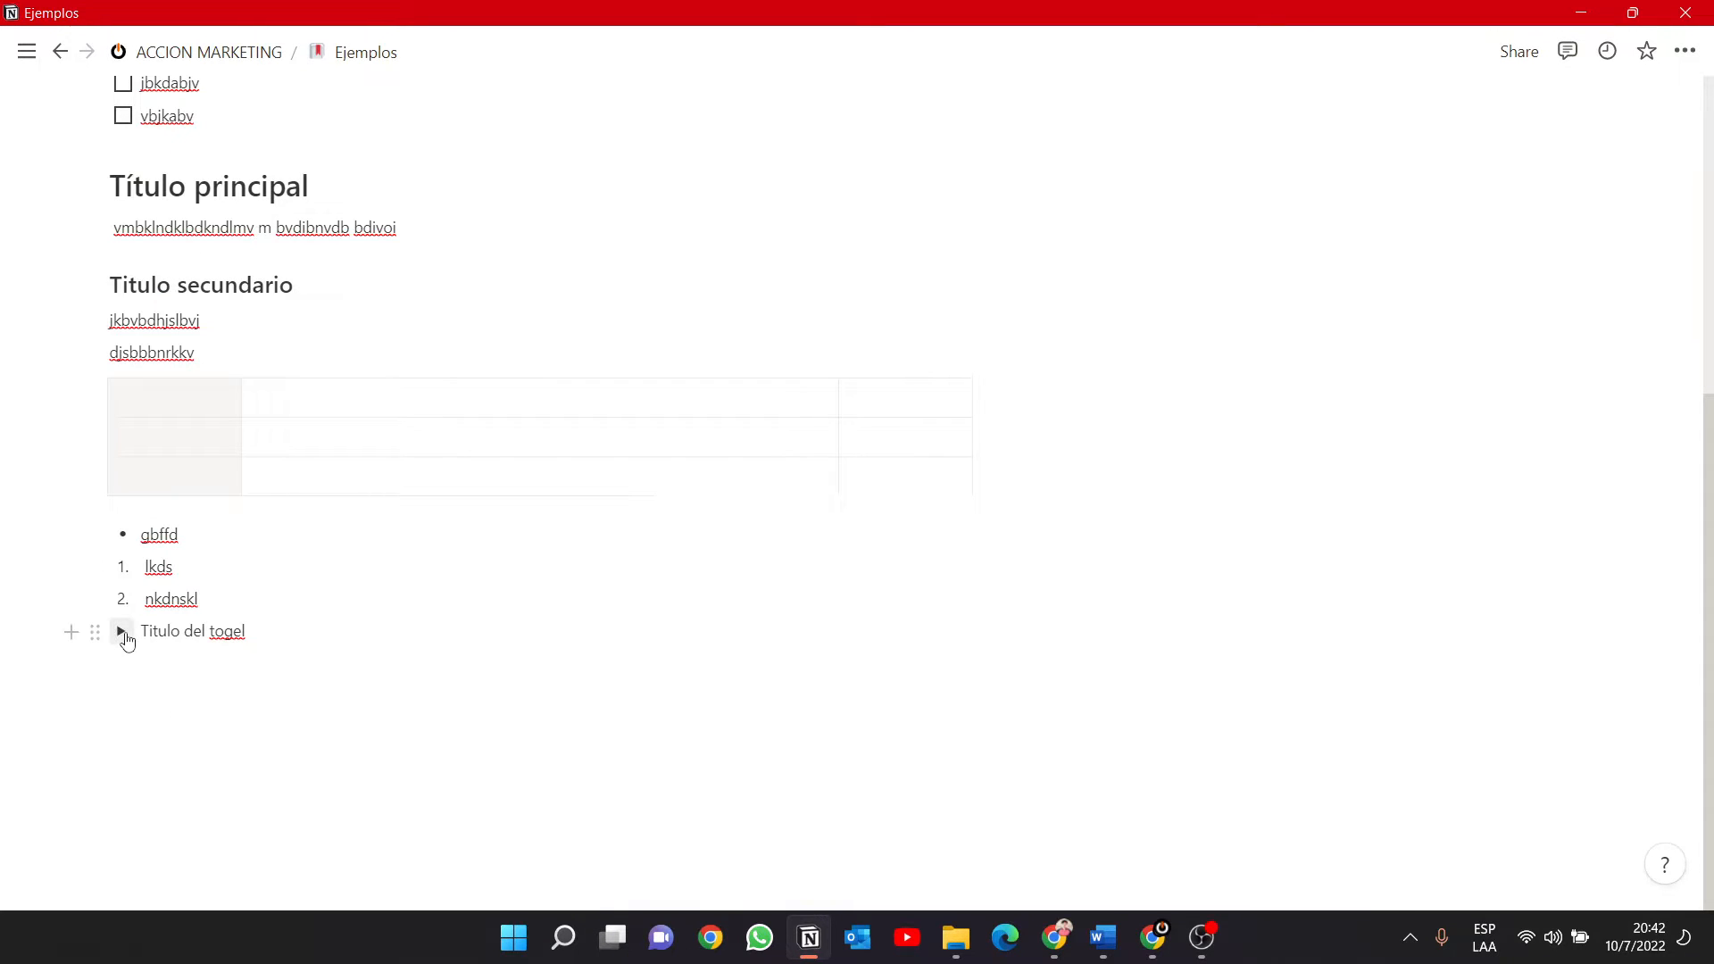
pyautogui.click(125, 637)
pyautogui.click(123, 634)
pyautogui.click(123, 633)
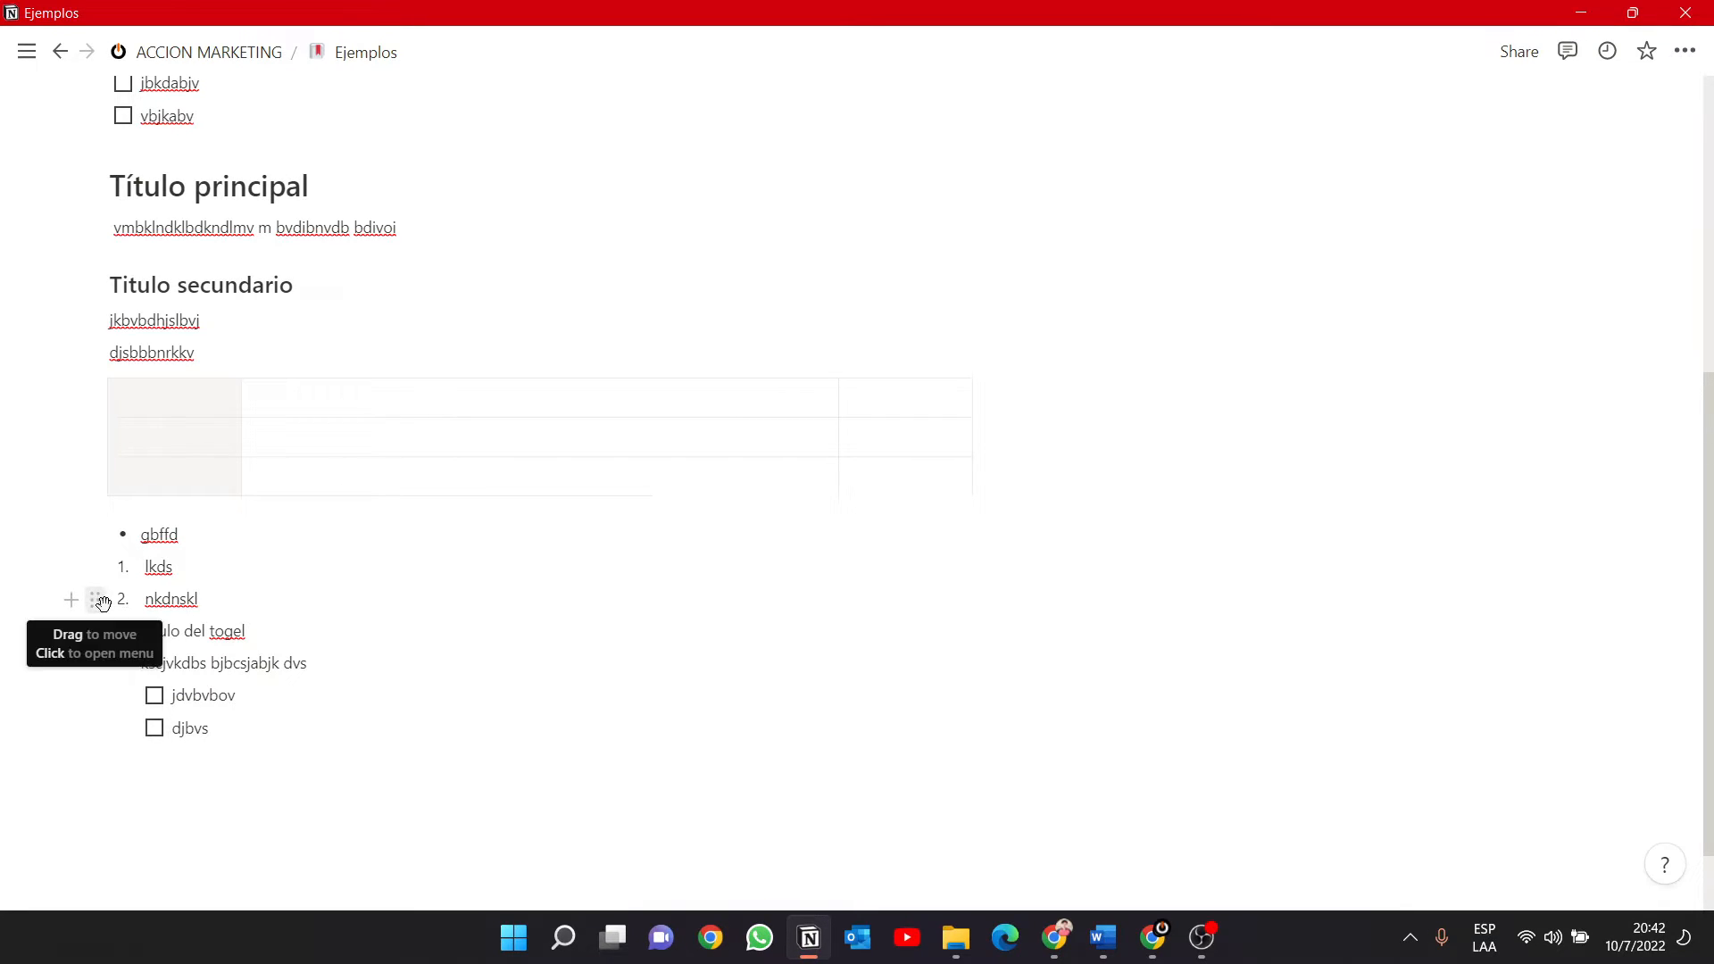
# Move the numbered item "nkdnskl" into the toggle above its text and add the items "kjñj" and "klñu" after it.
pyautogui.moveTo(96, 600); pyautogui.dragTo(138, 673)
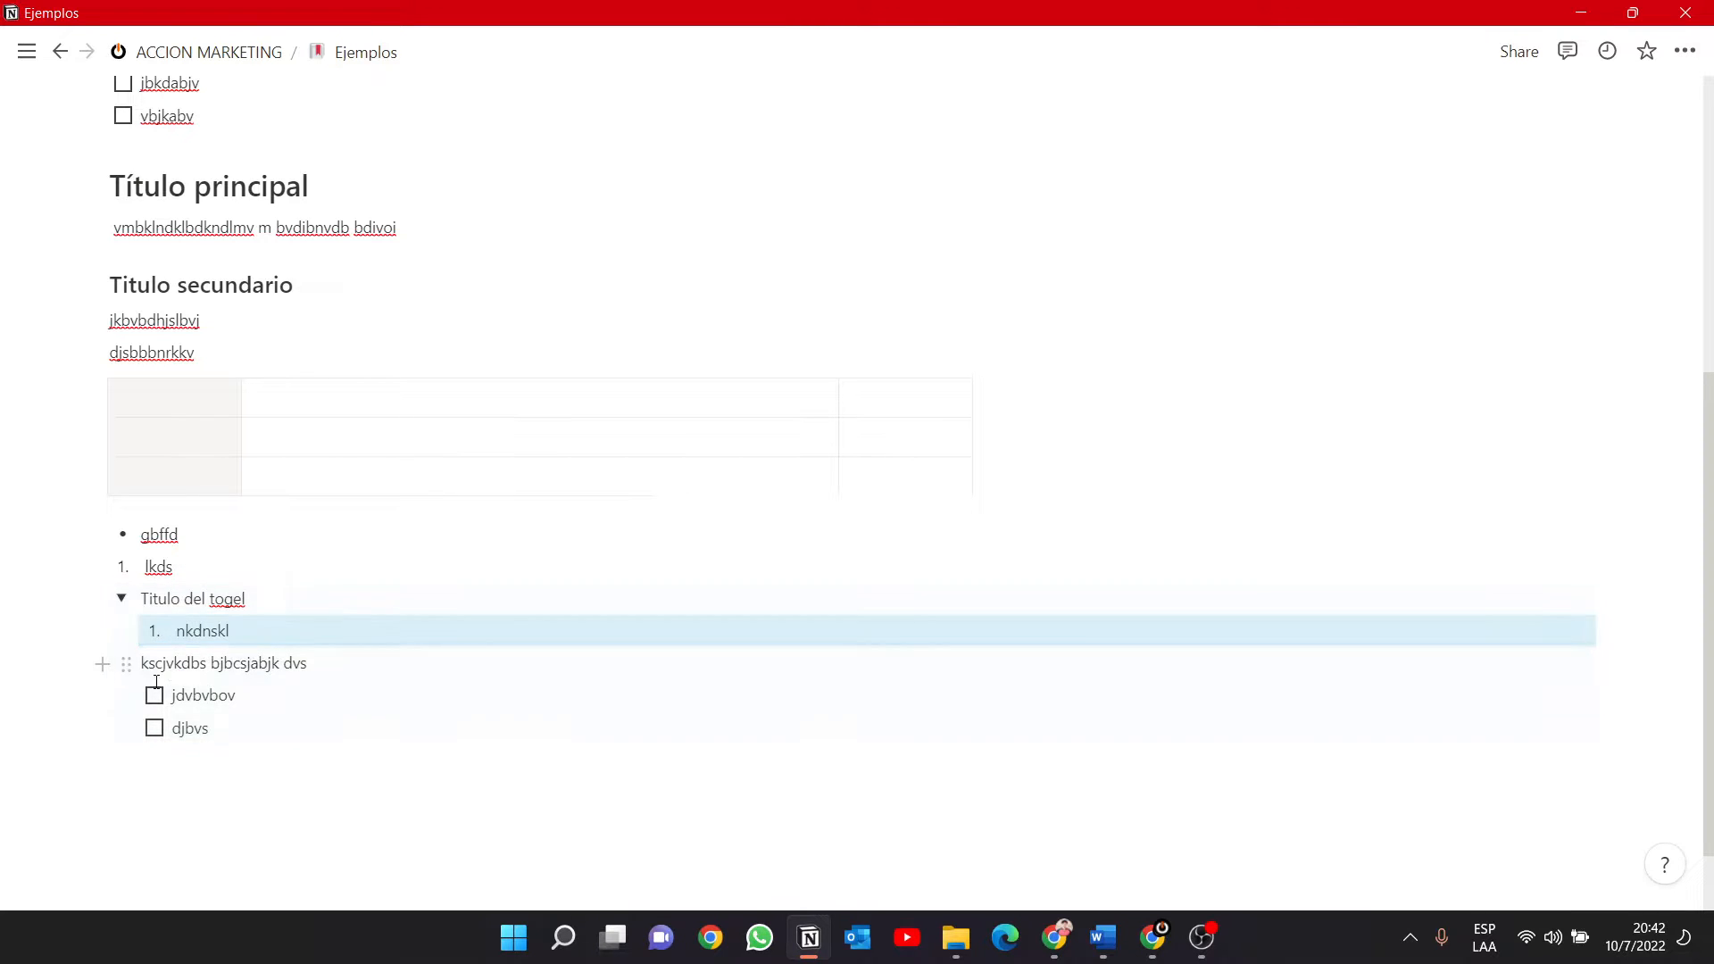
pyautogui.click(260, 629)
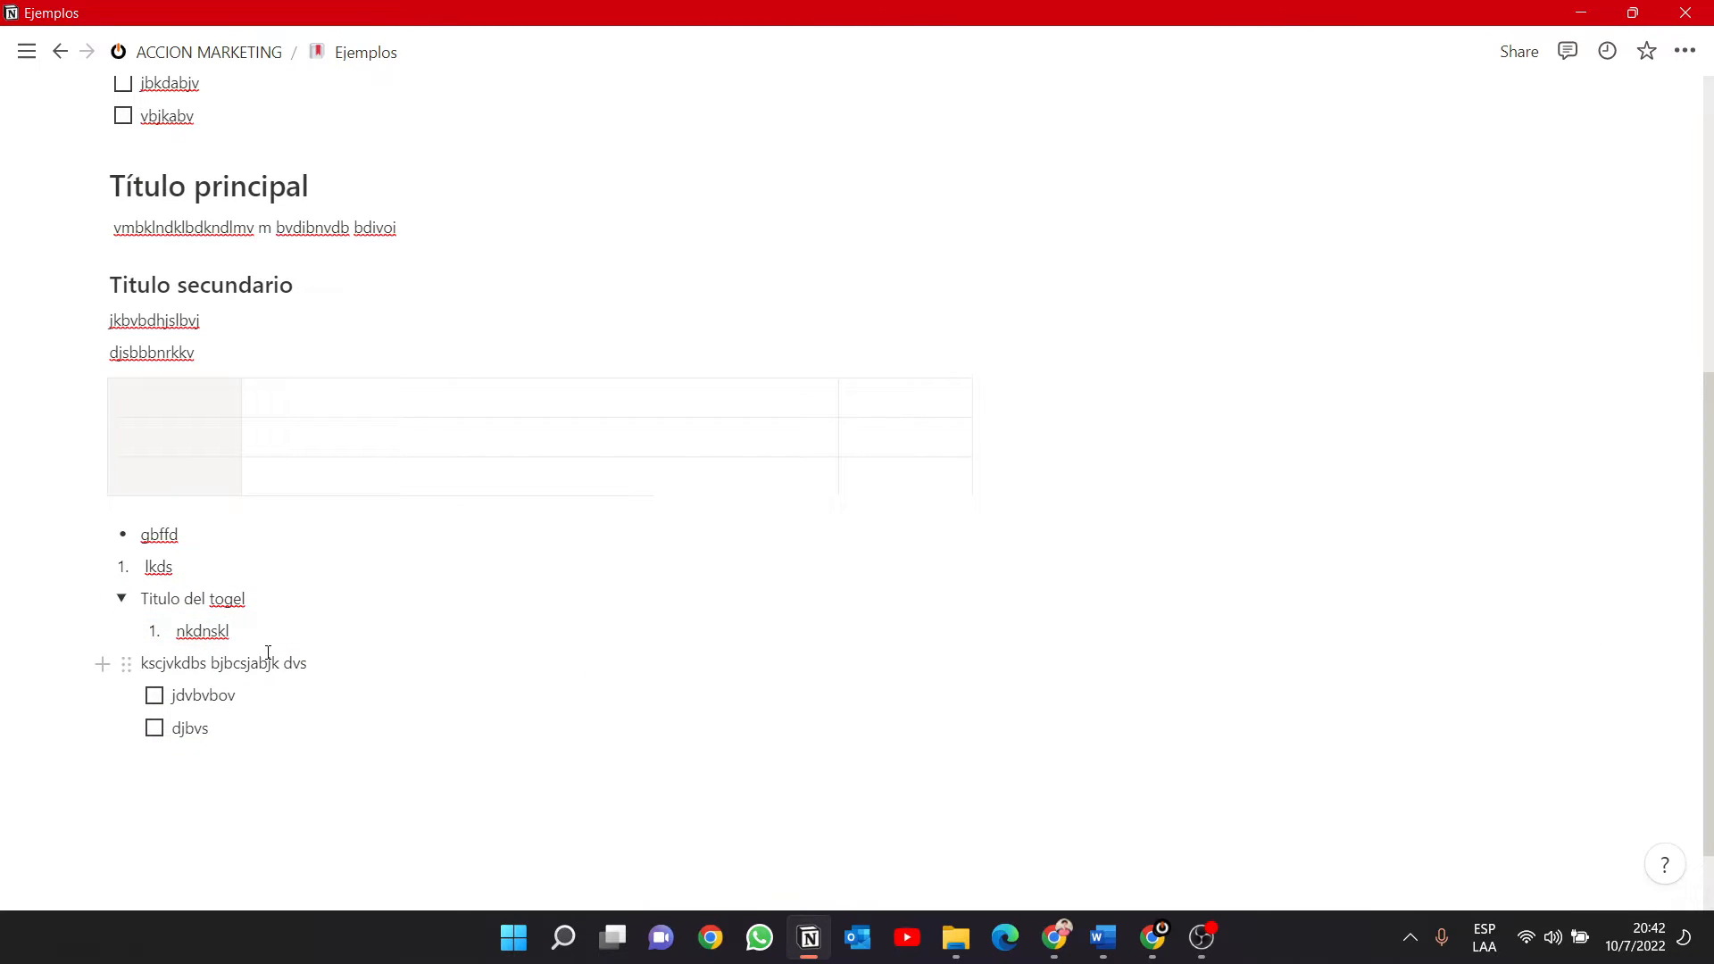
pyautogui.press('Return')
pyautogui.write('kjñjh')
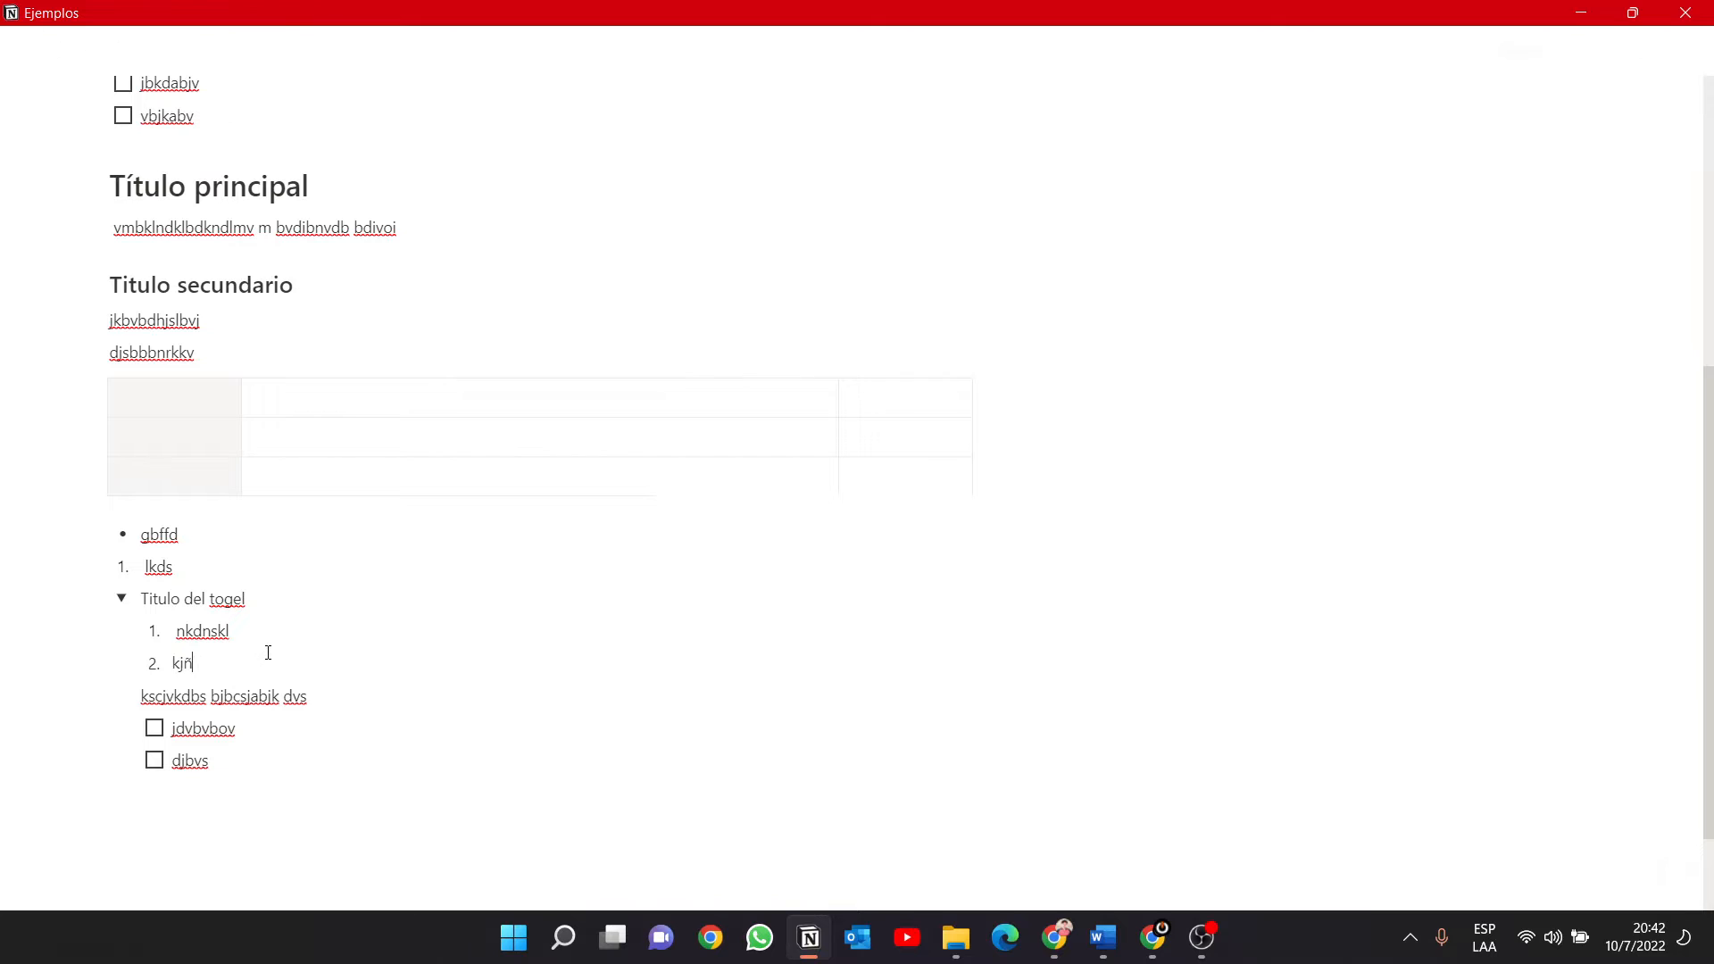
pyautogui.hotkey('shift', 'Return')
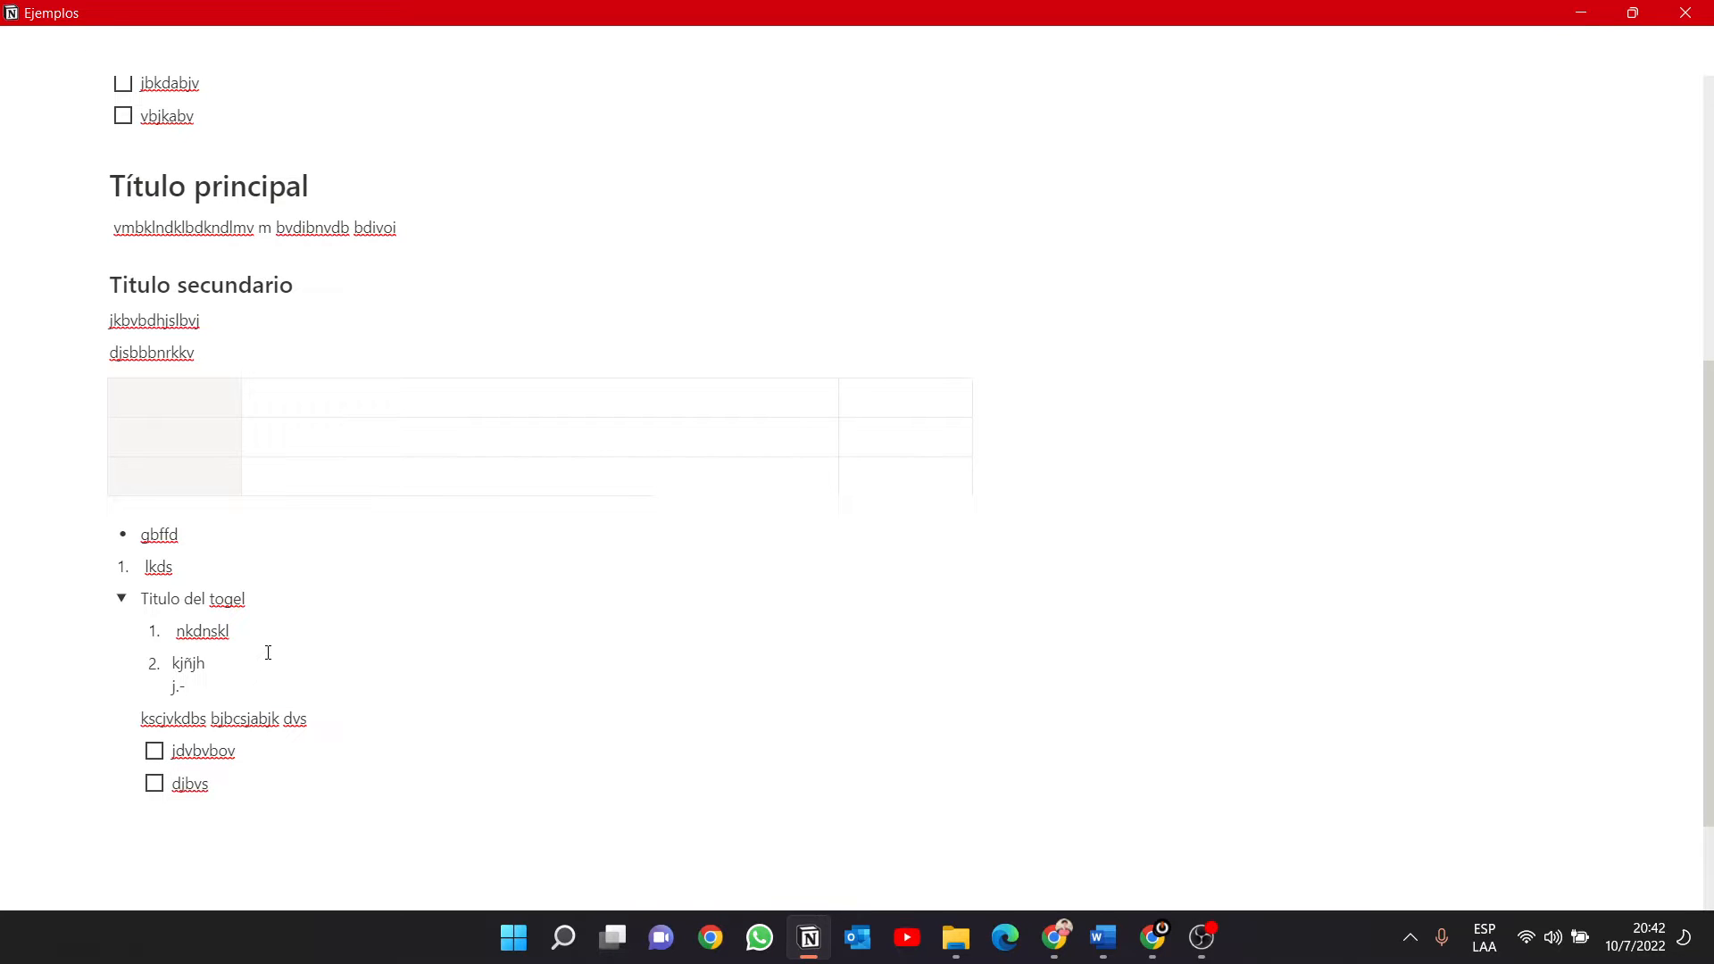
pyautogui.press('BackSpace')
pyautogui.press('BackSpace')
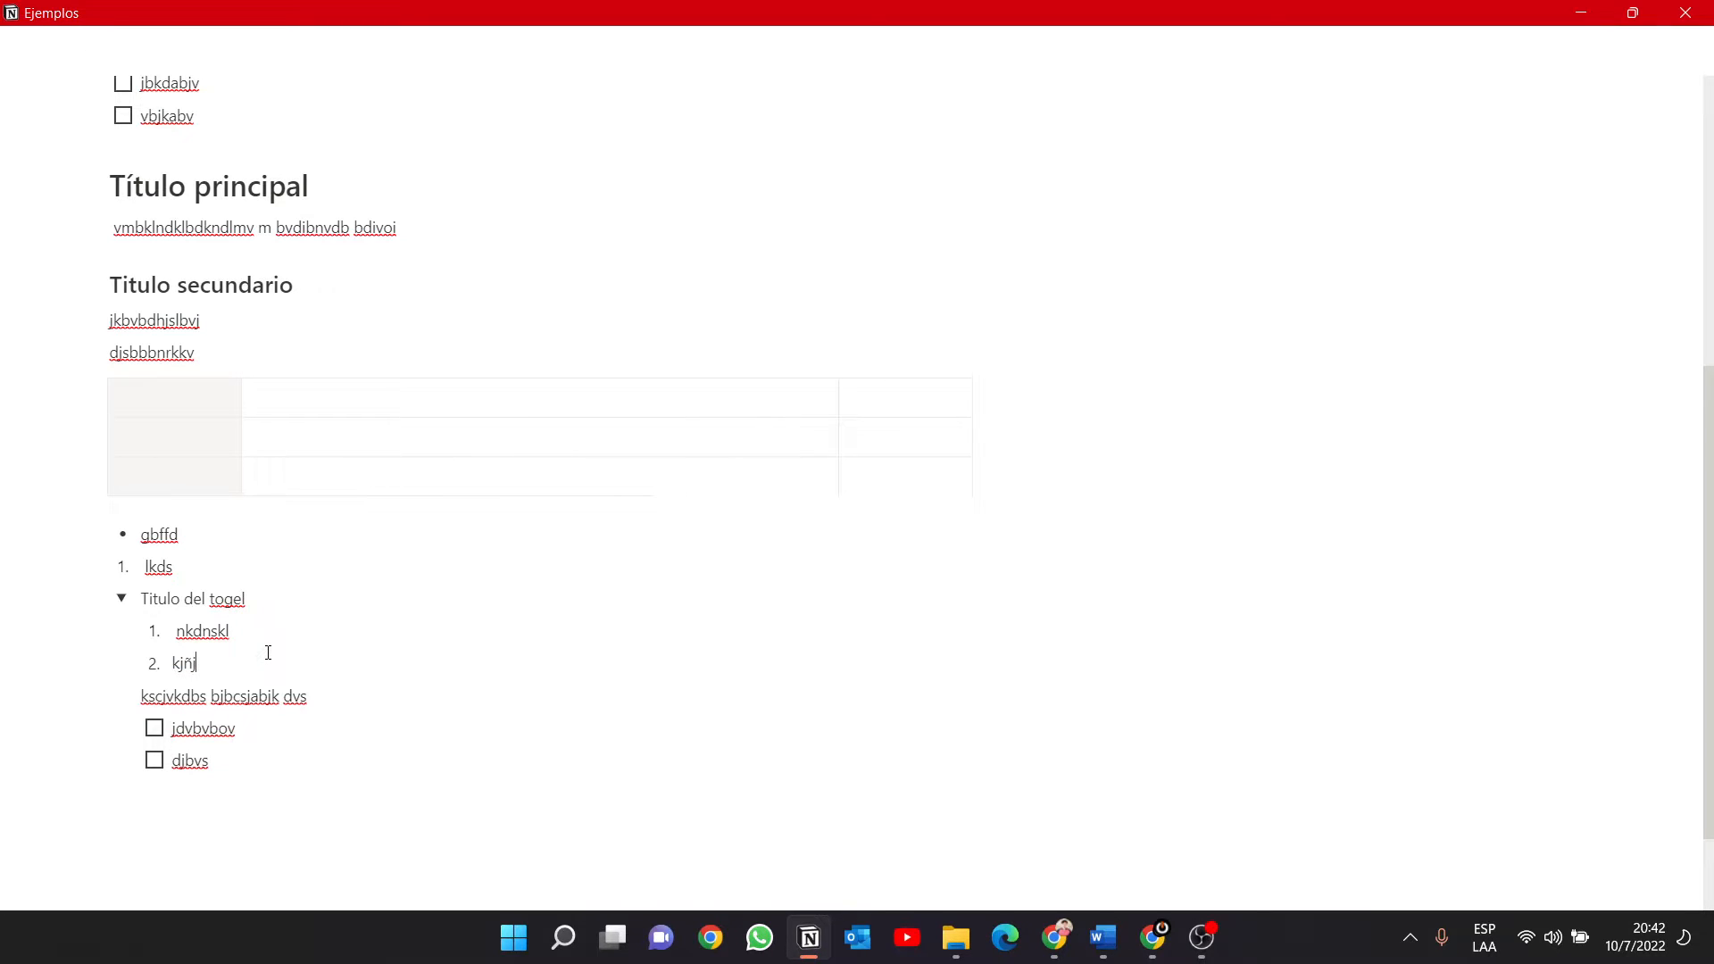
pyautogui.press('Return')
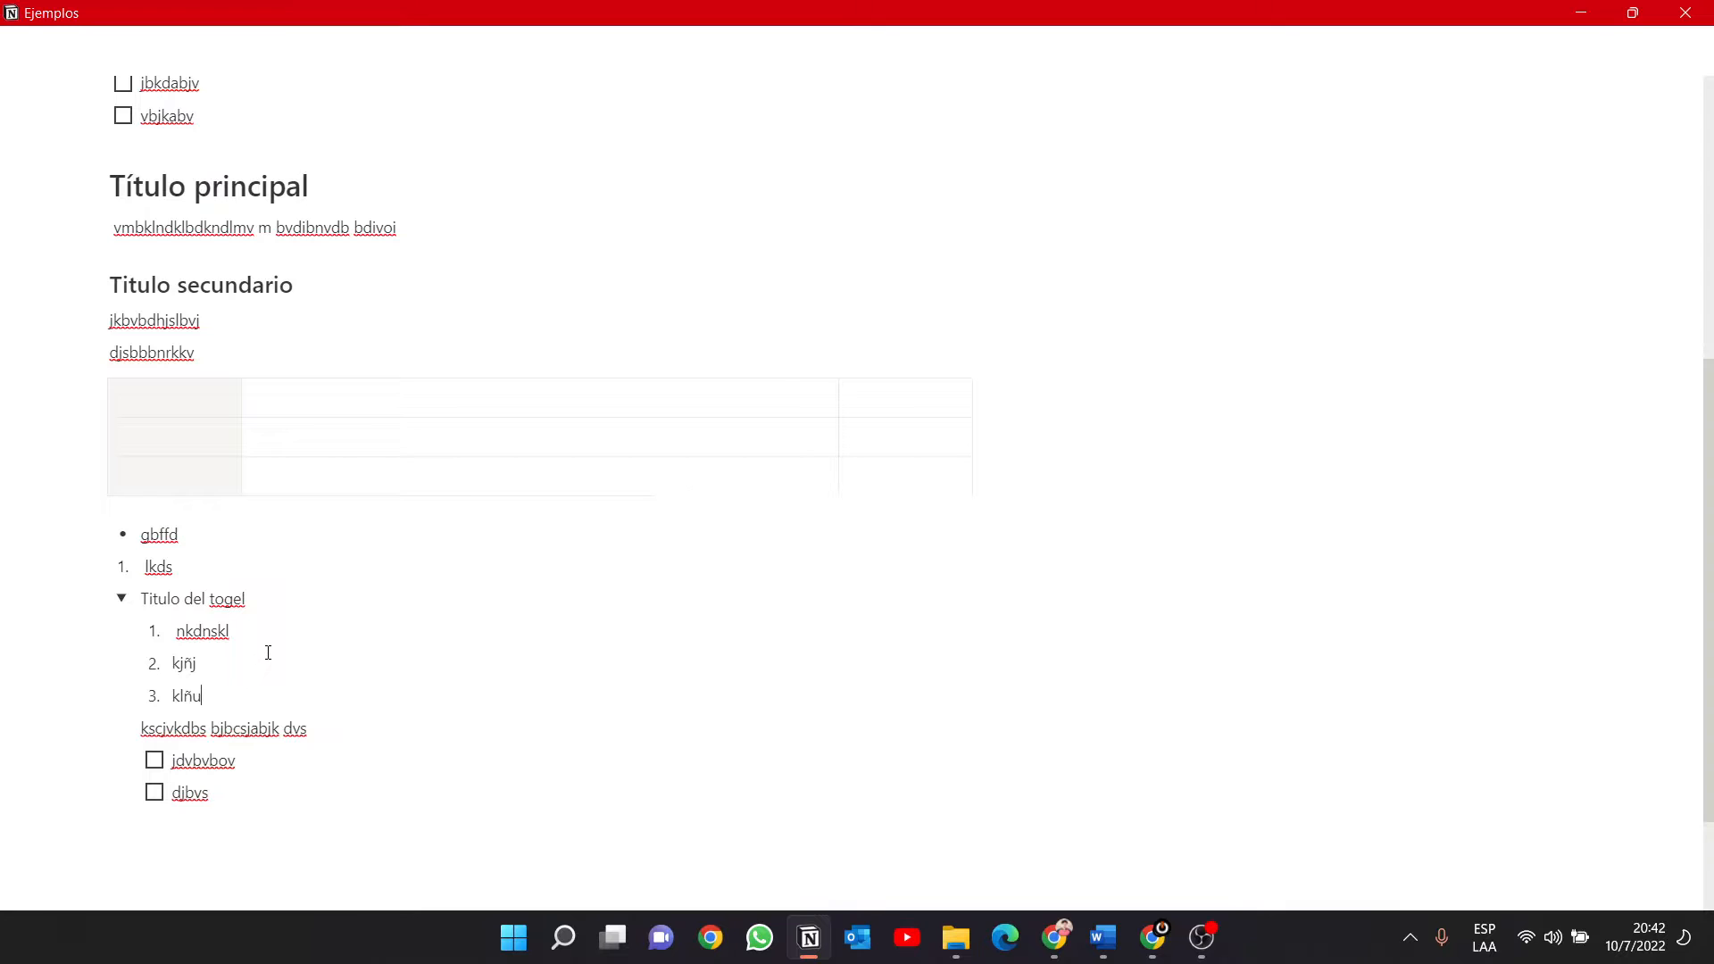
# Collapse and expand "Titulo del togel" several times to view its nested numbered list, text and to-dos, leaving it open.
pyautogui.click(122, 598)
pyautogui.click(122, 632)
pyautogui.click(123, 632)
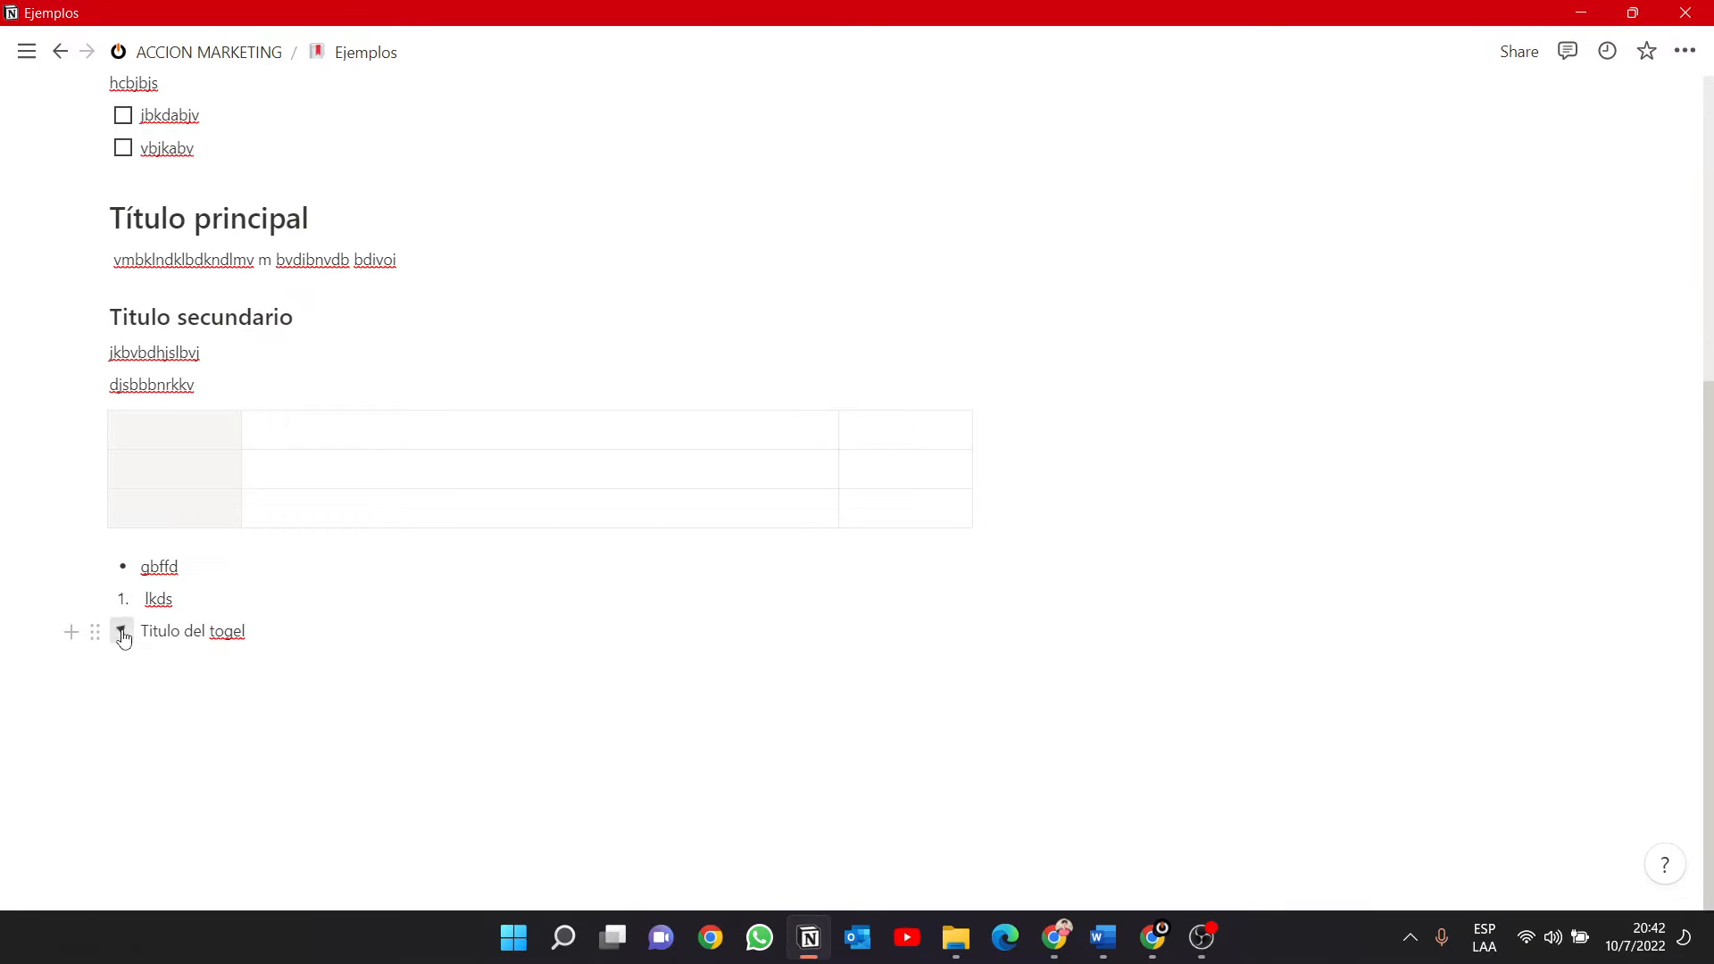
pyautogui.click(123, 633)
pyautogui.click(122, 633)
pyautogui.click(122, 633)
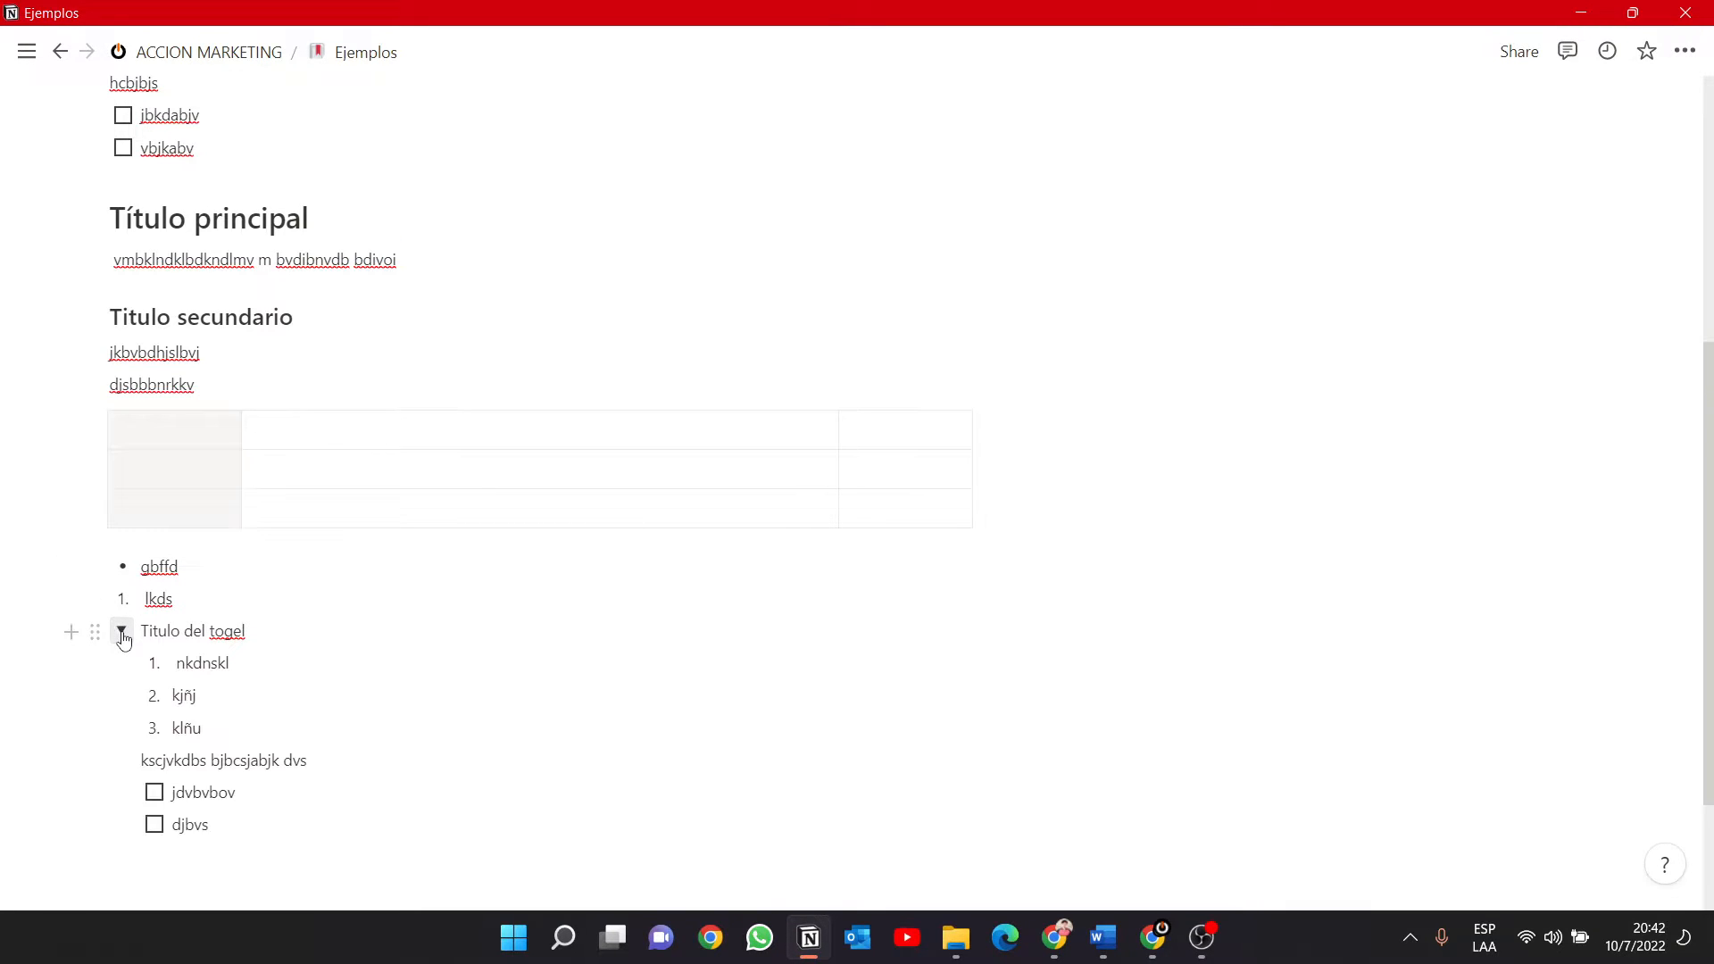
pyautogui.click(124, 633)
pyautogui.click(125, 633)
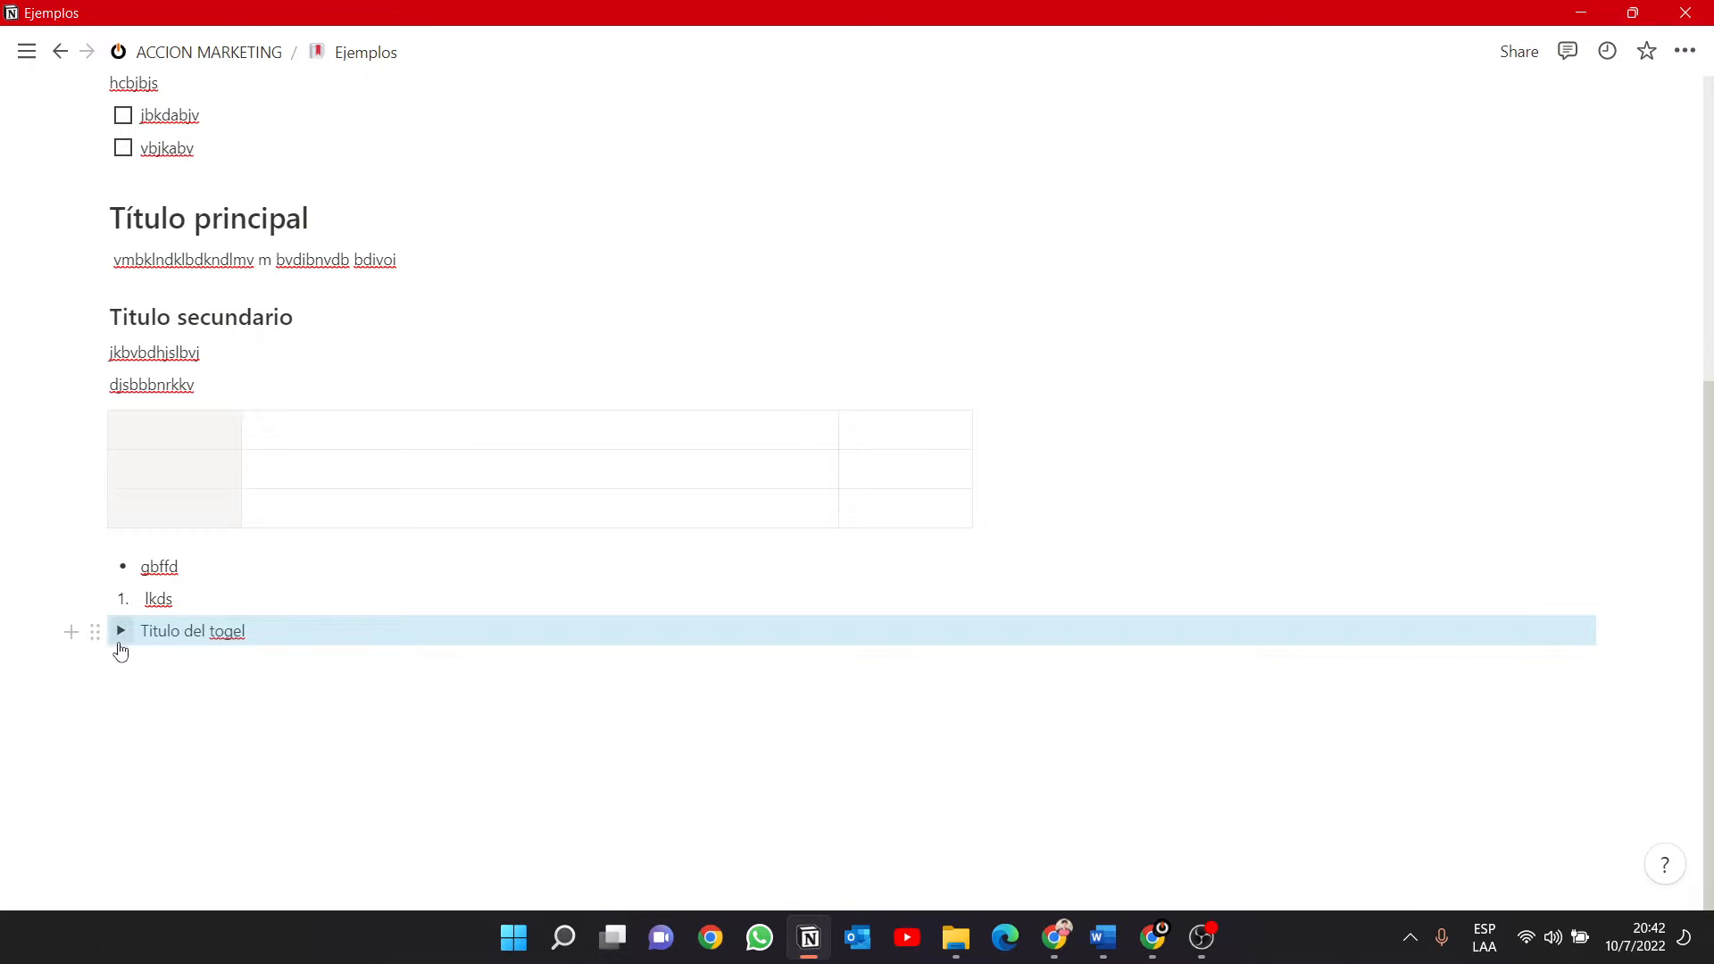
pyautogui.click(122, 633)
# Insert a quote block below the to-dos inside the toggle with the text "k-fd nknkndkn bvjdsb".
pyautogui.click(170, 859)
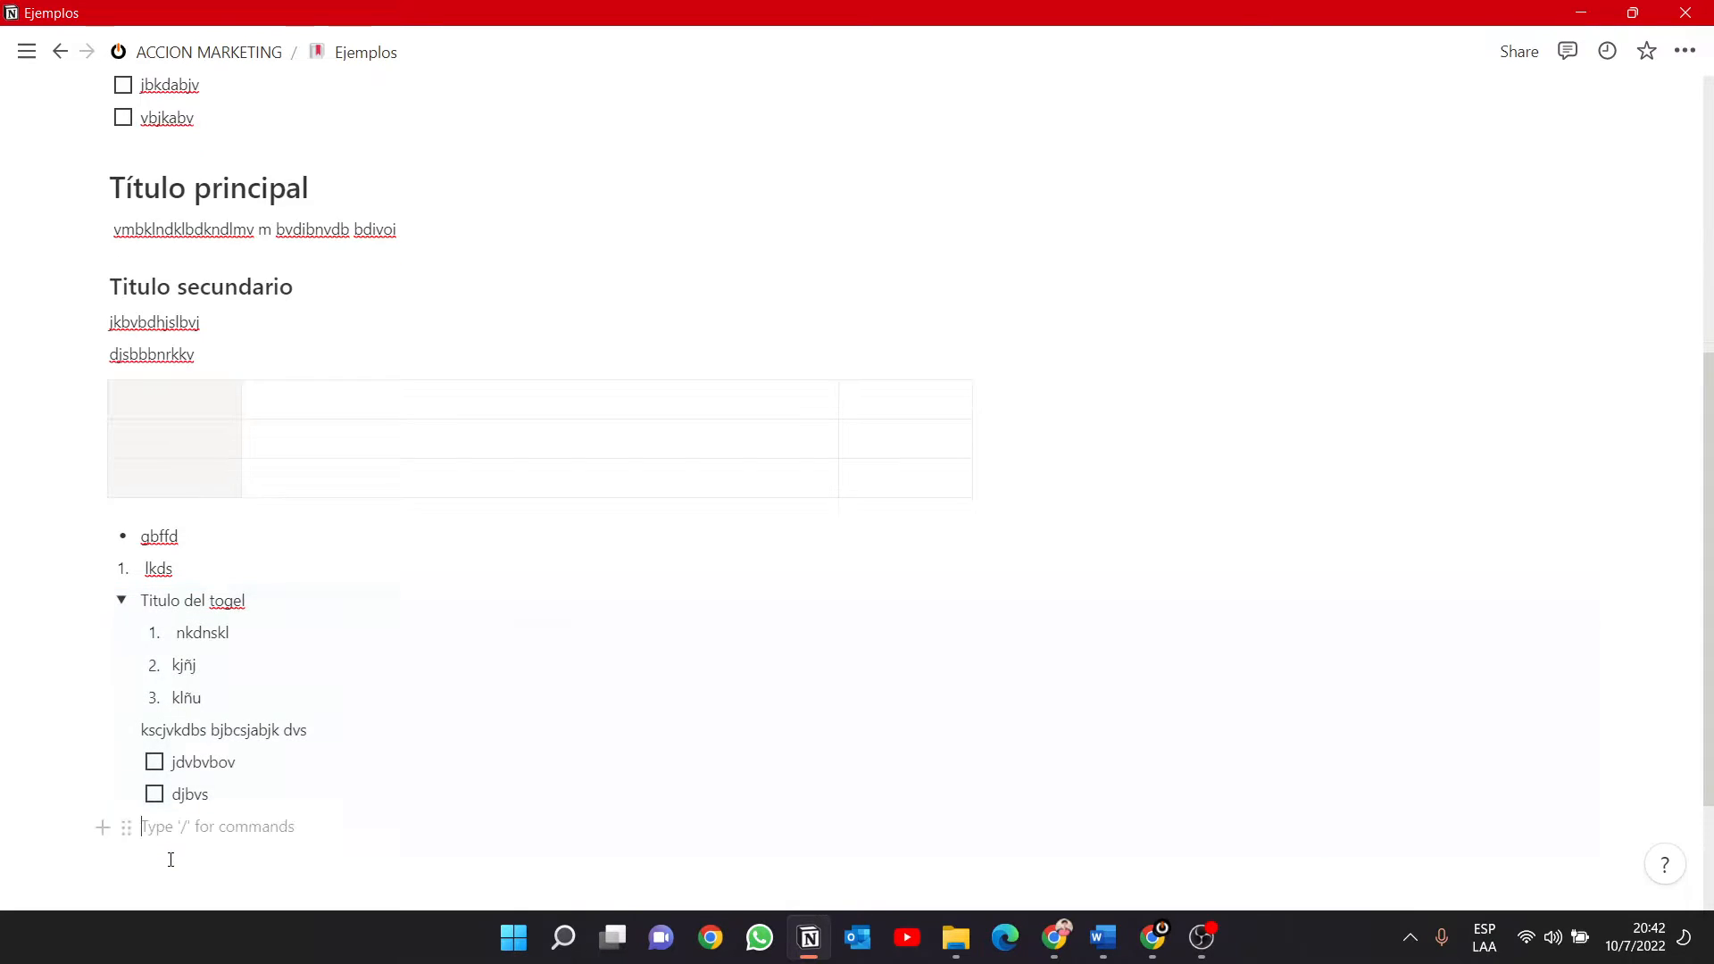
pyautogui.write('/')
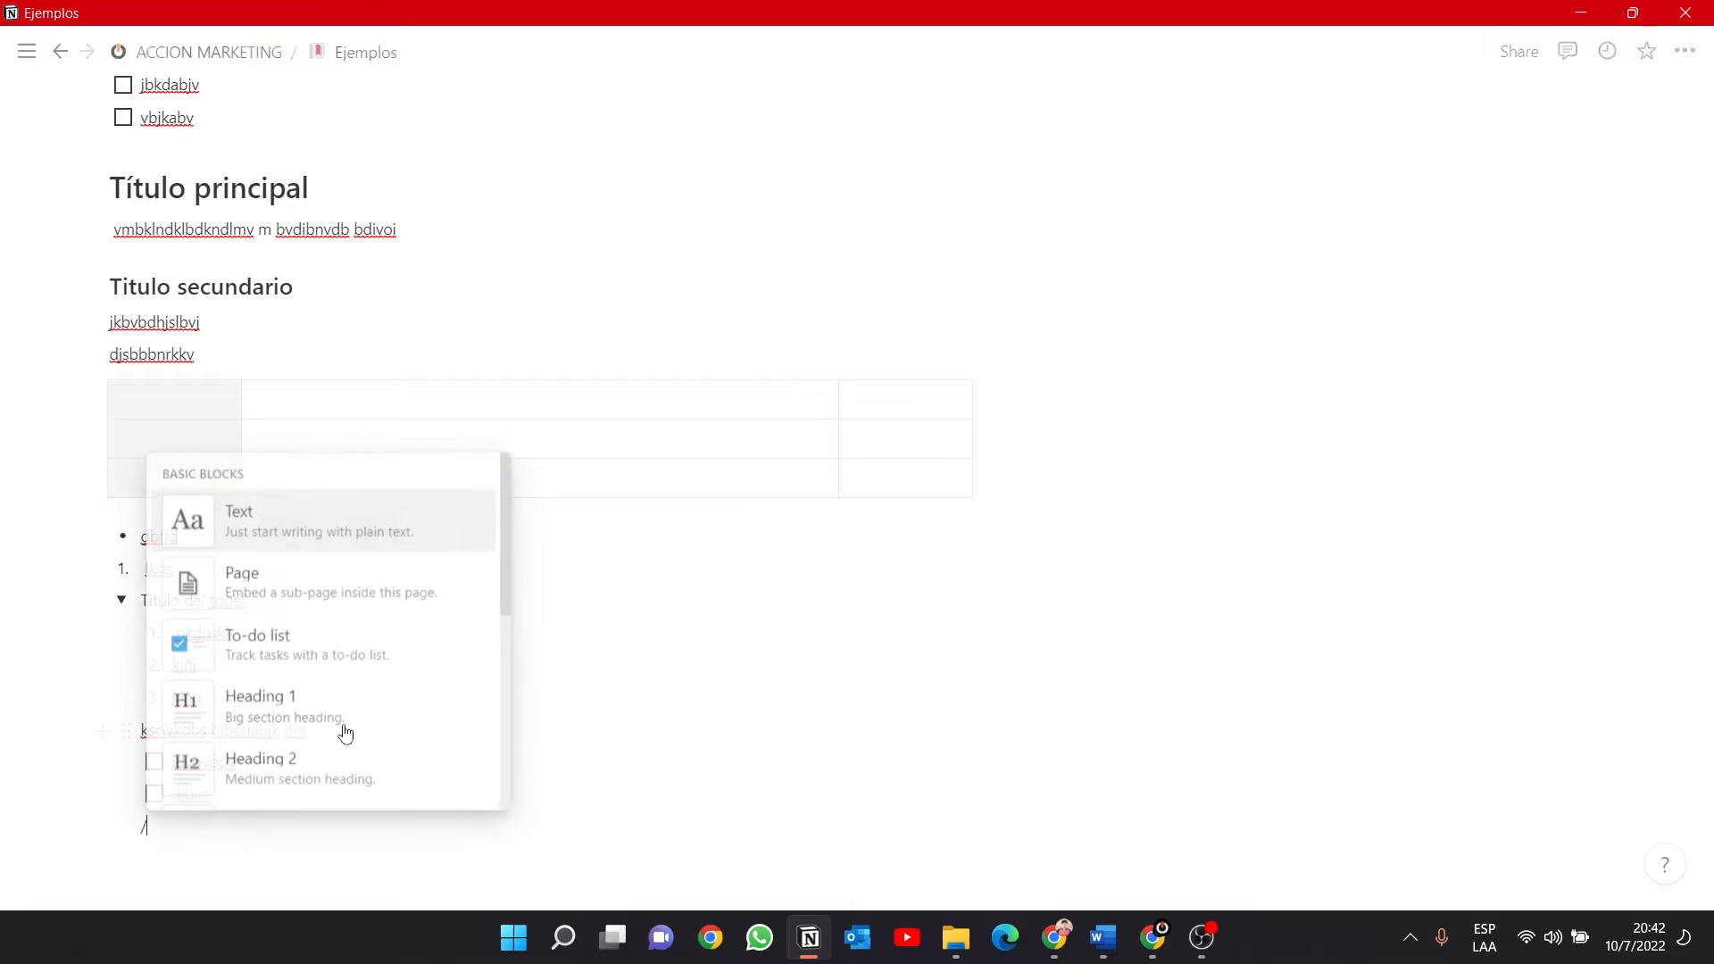
pyautogui.scroll(-2, 375, 727)
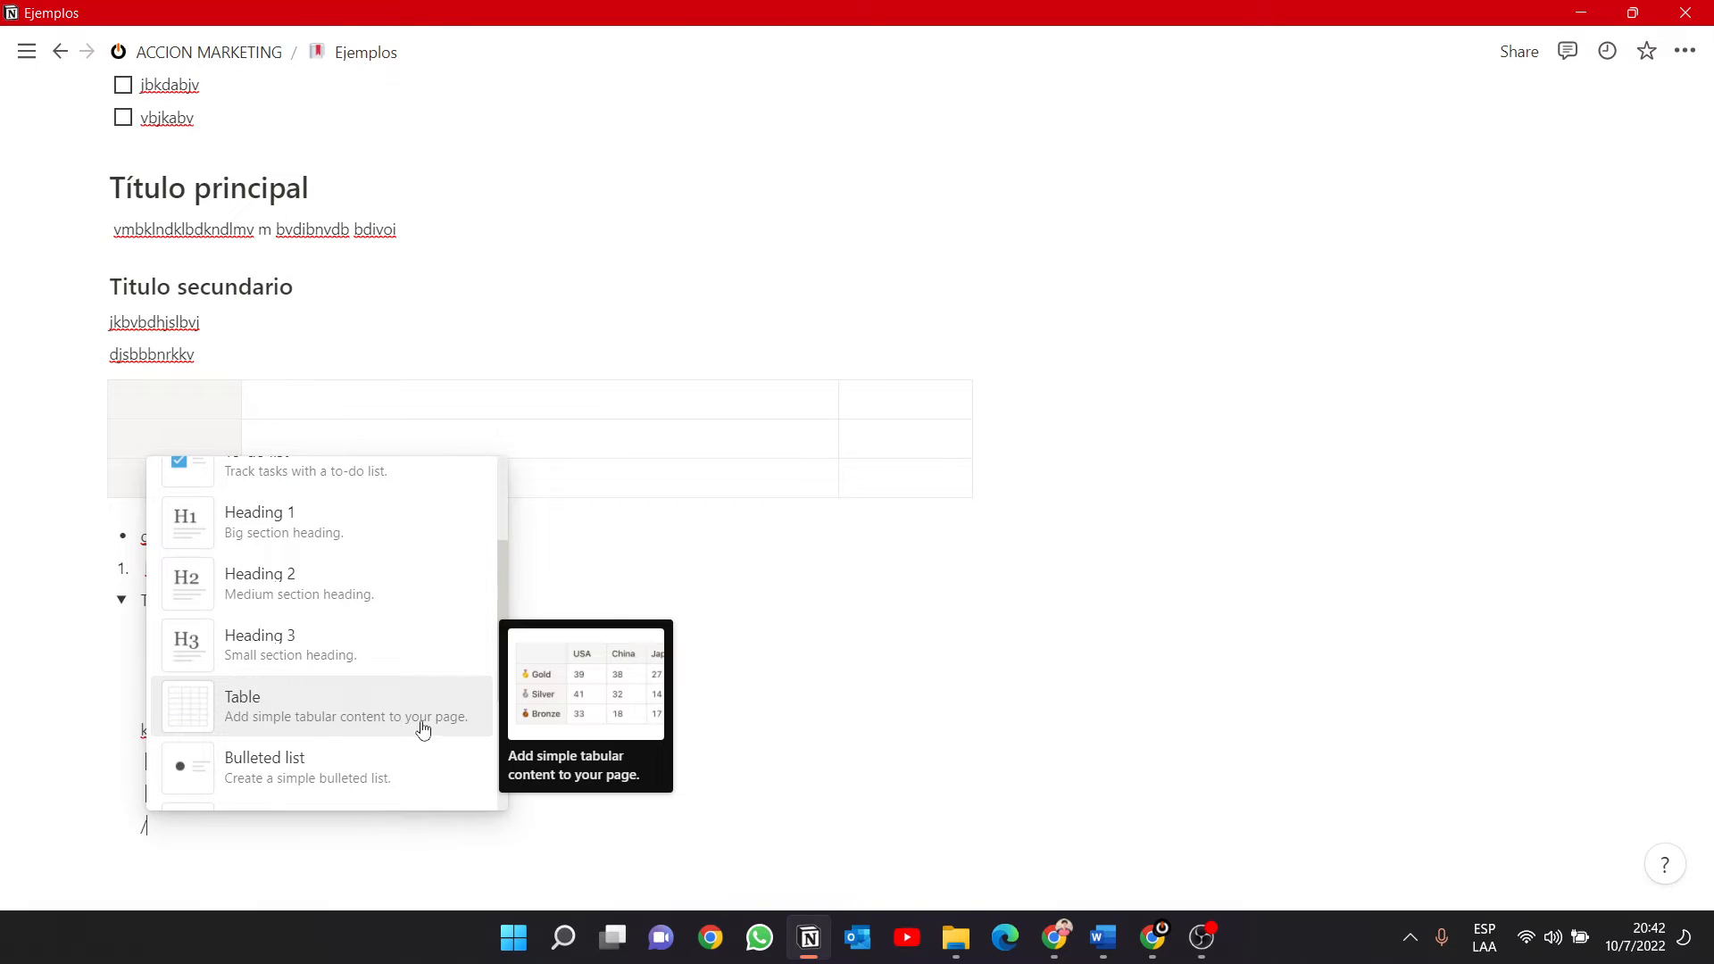
pyautogui.scroll(-3, 415, 723)
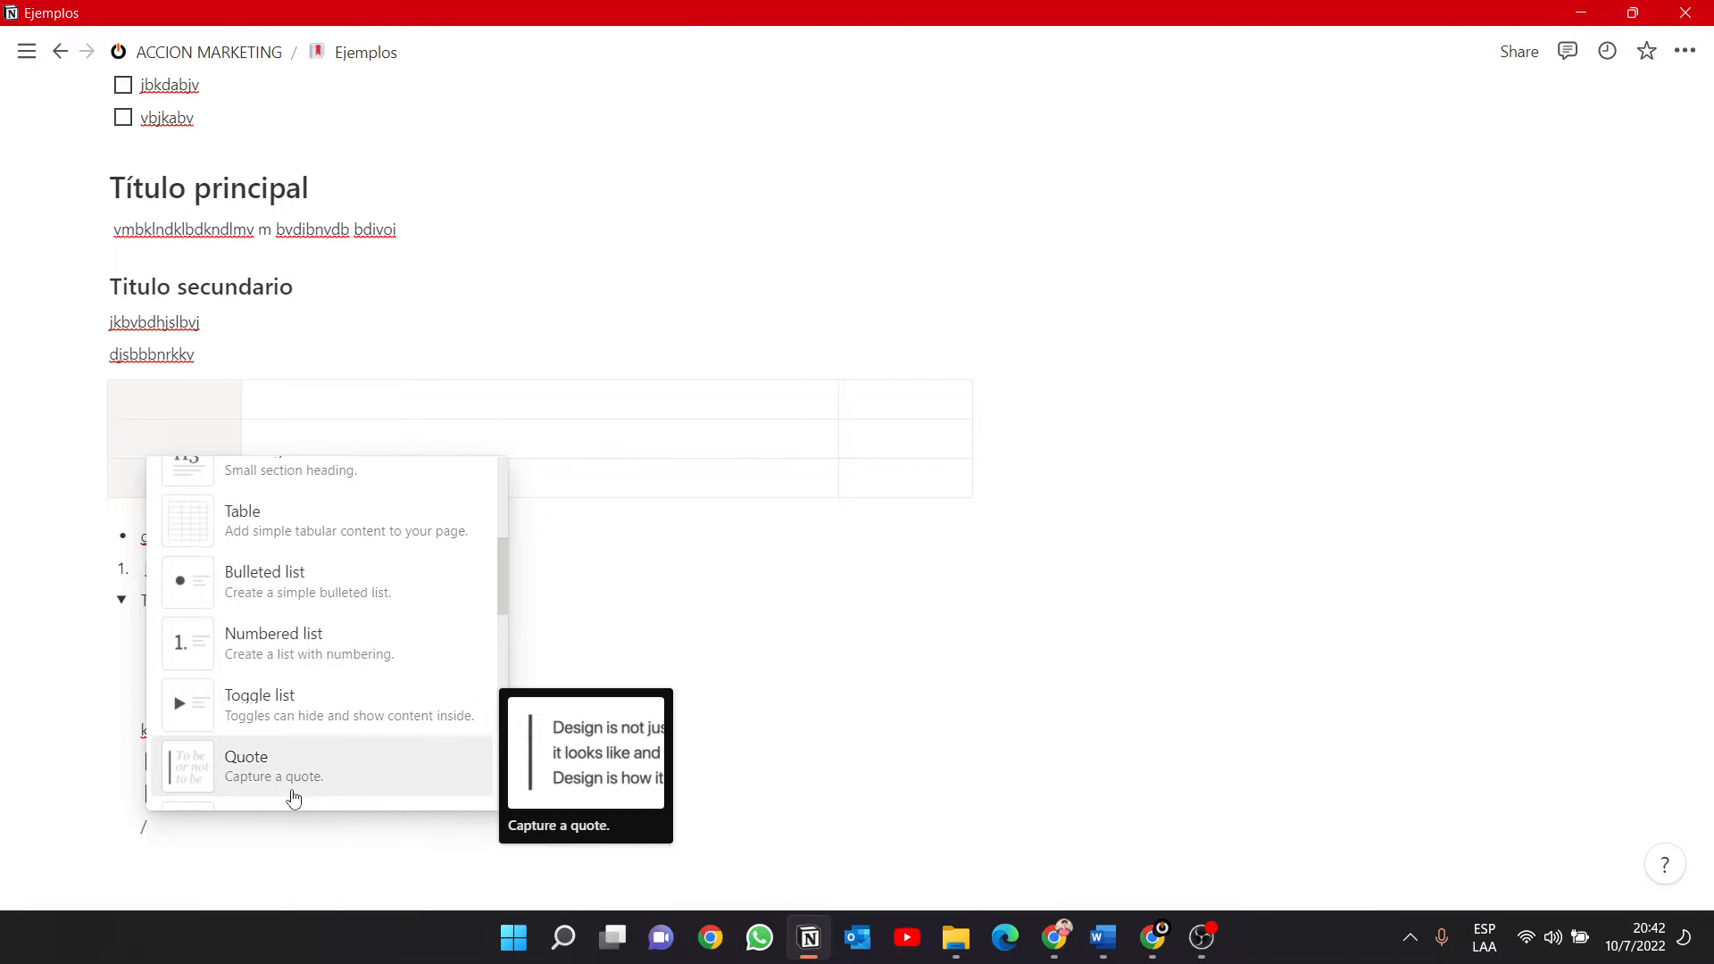
pyautogui.scroll(-2, 314, 723)
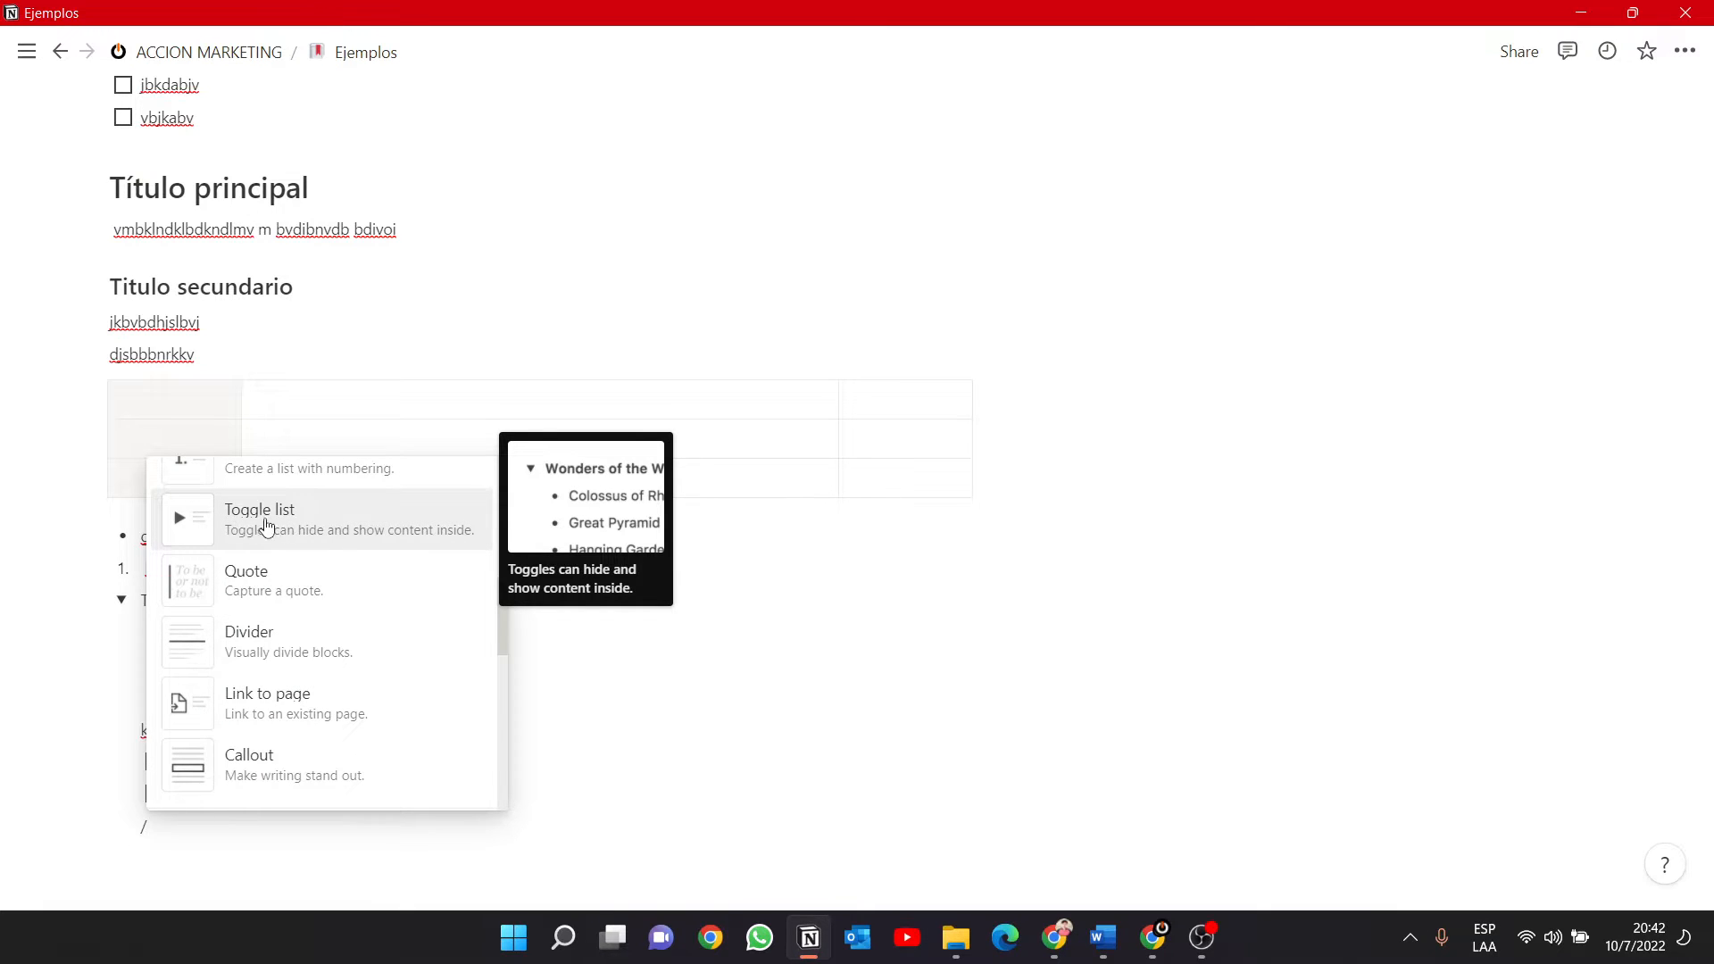
pyautogui.click(273, 596)
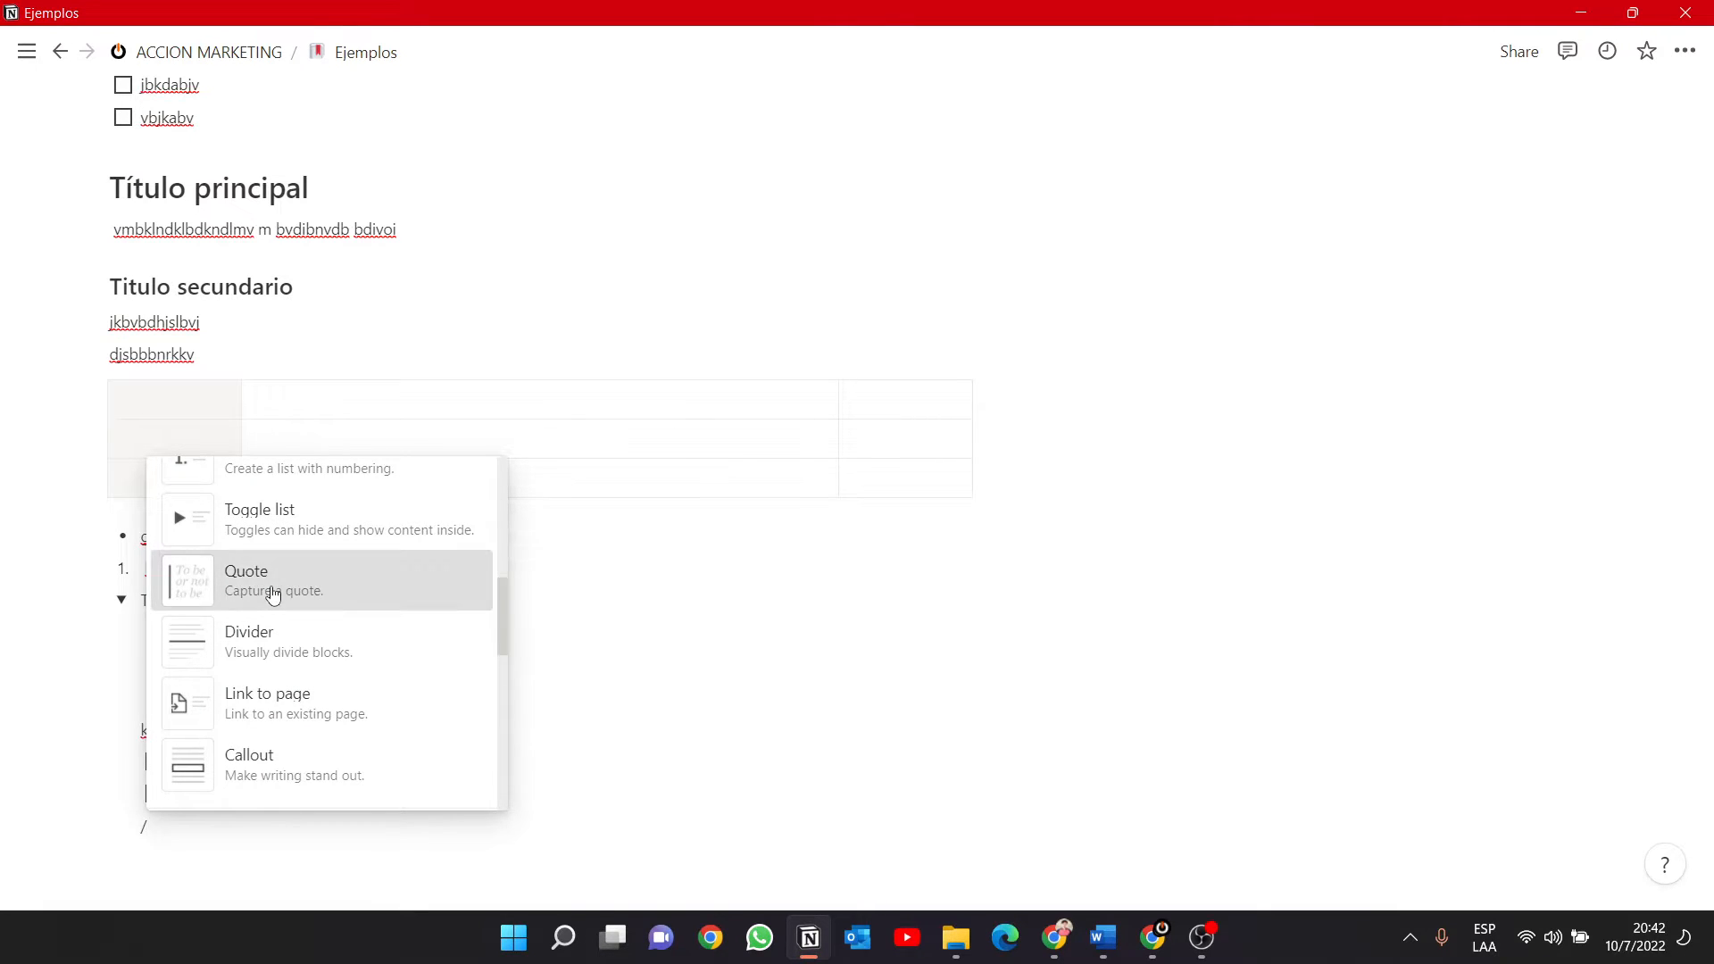
pyautogui.write('k-fd nkn')
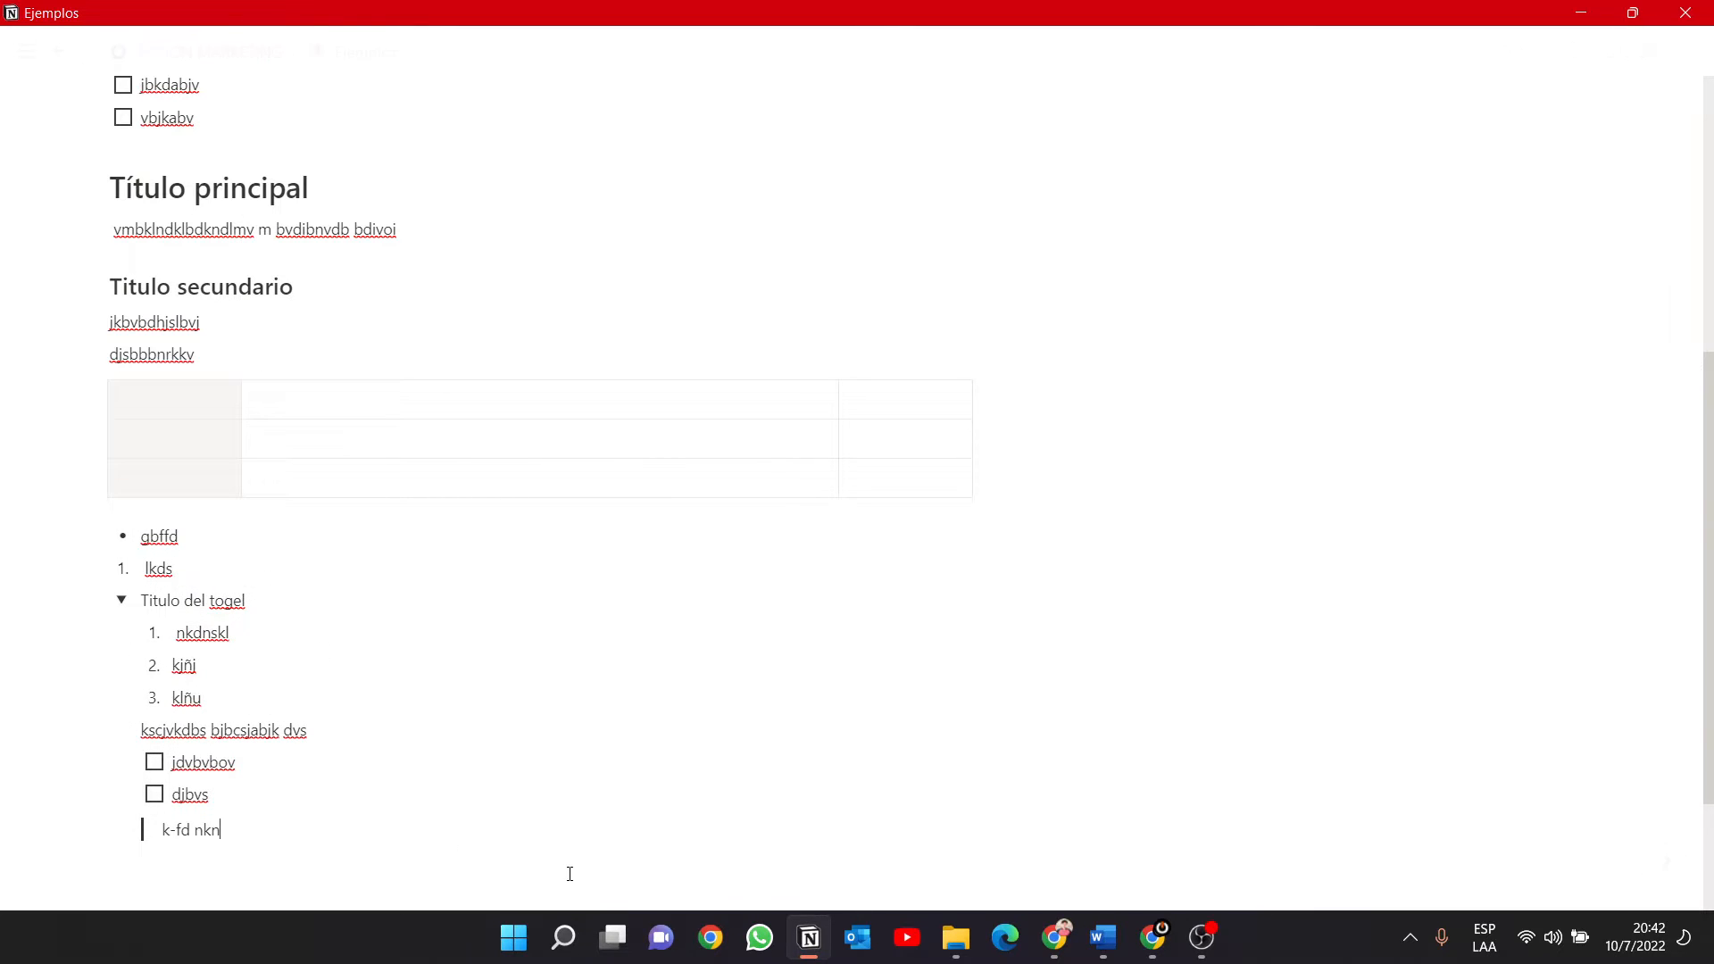
pyautogui.write('kndkn bvjdsb')
pyautogui.press('Return')
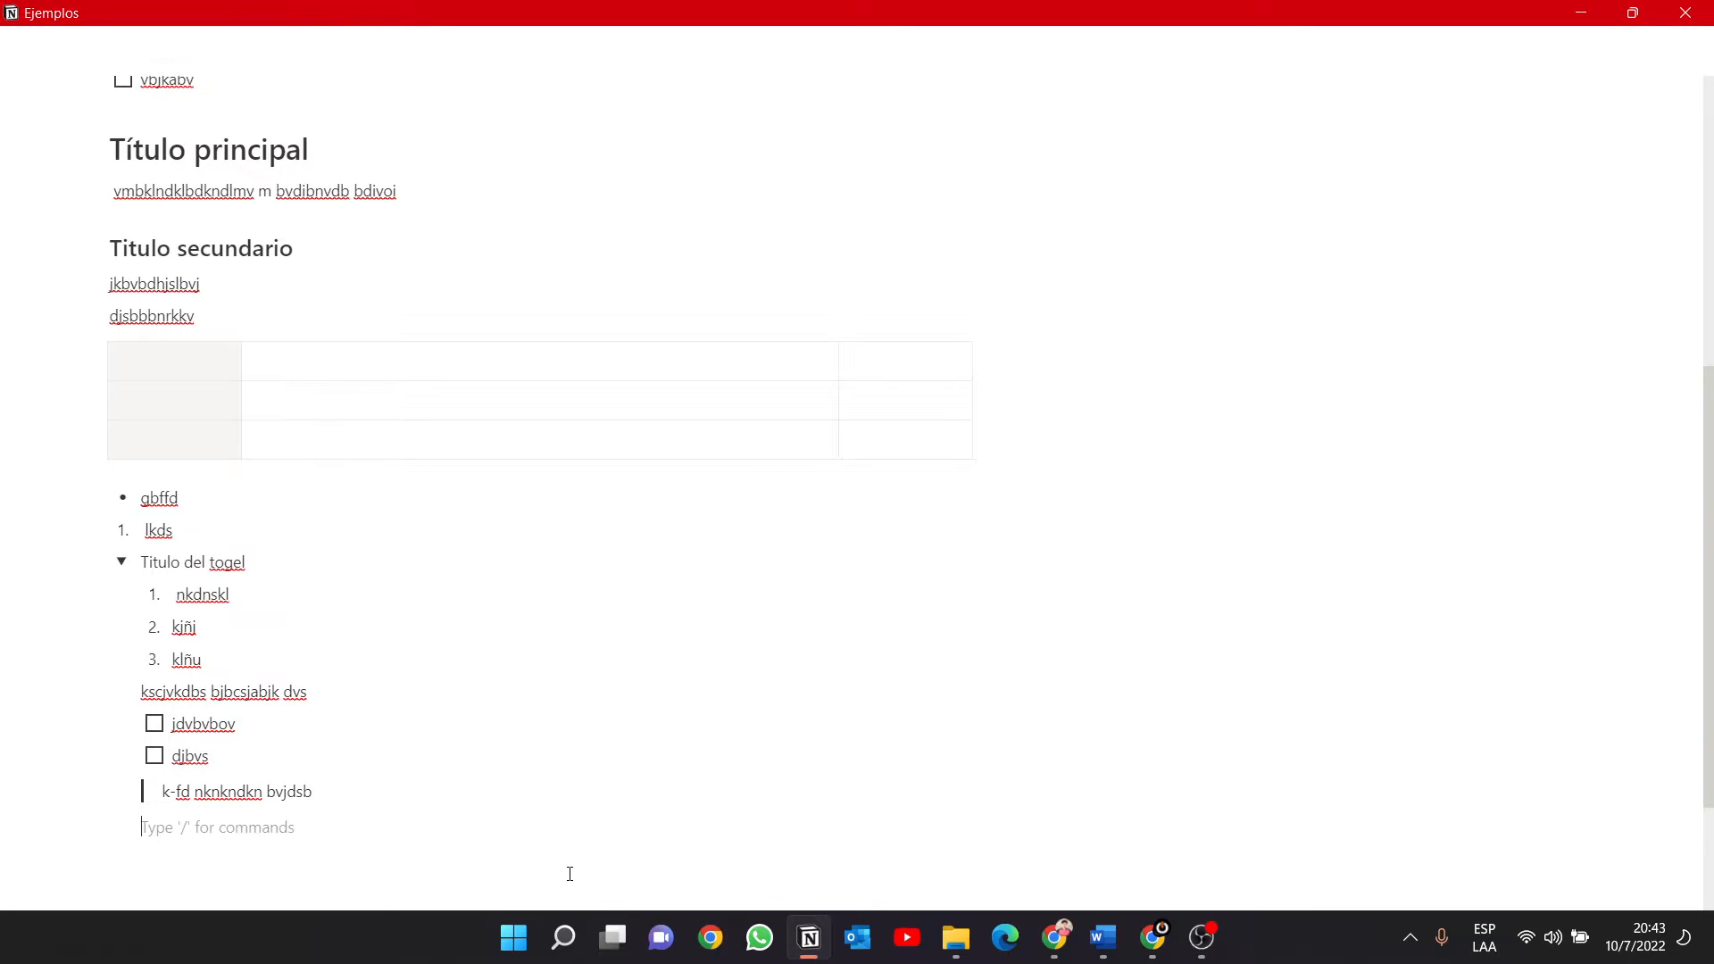
# Insert a divider below the quote inside the toggle.
pyautogui.write('/')
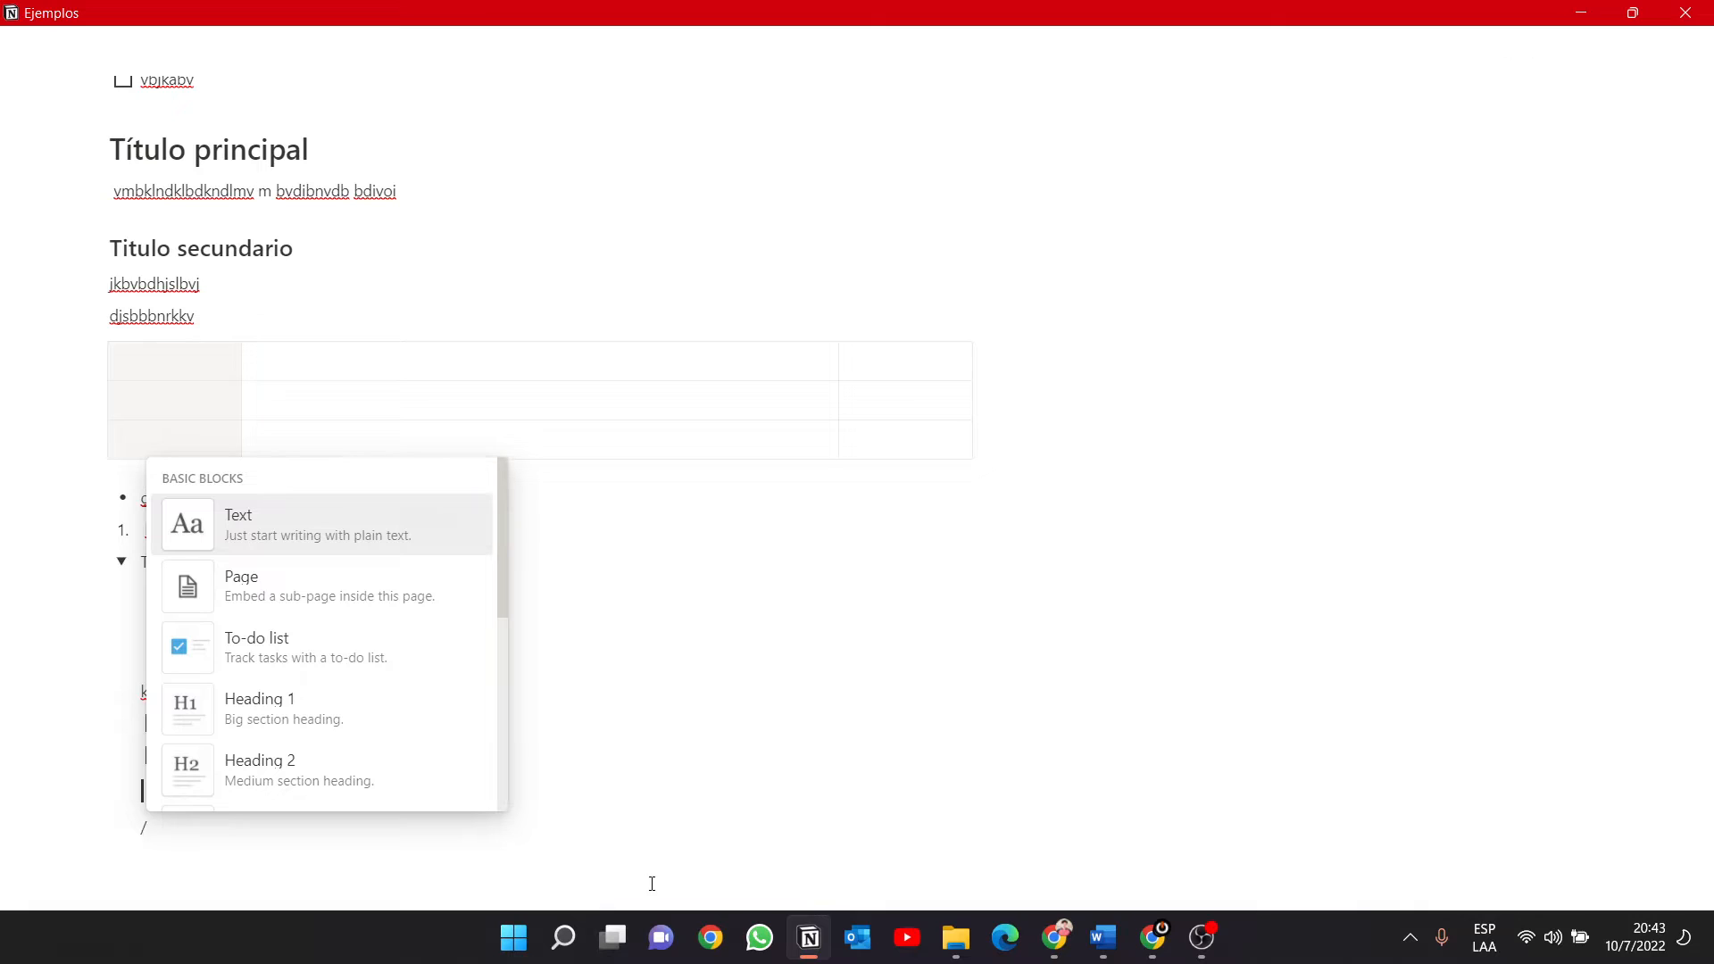
pyautogui.scroll(-4, 446, 645)
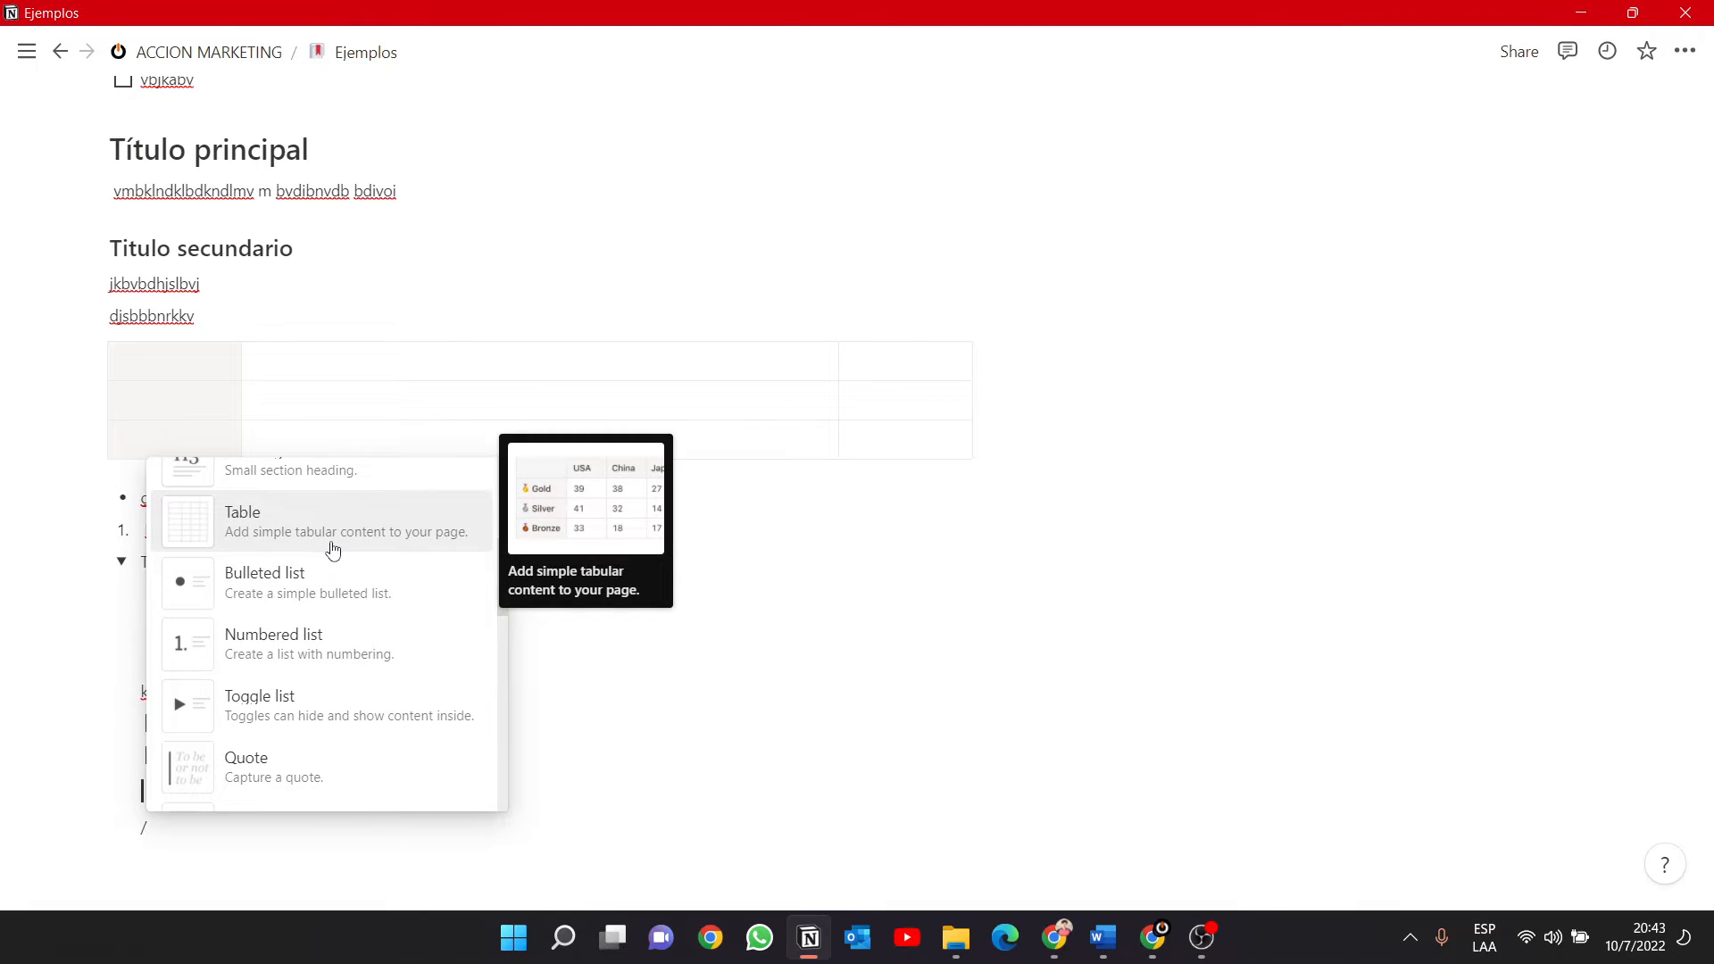
pyautogui.scroll(-2, 321, 593)
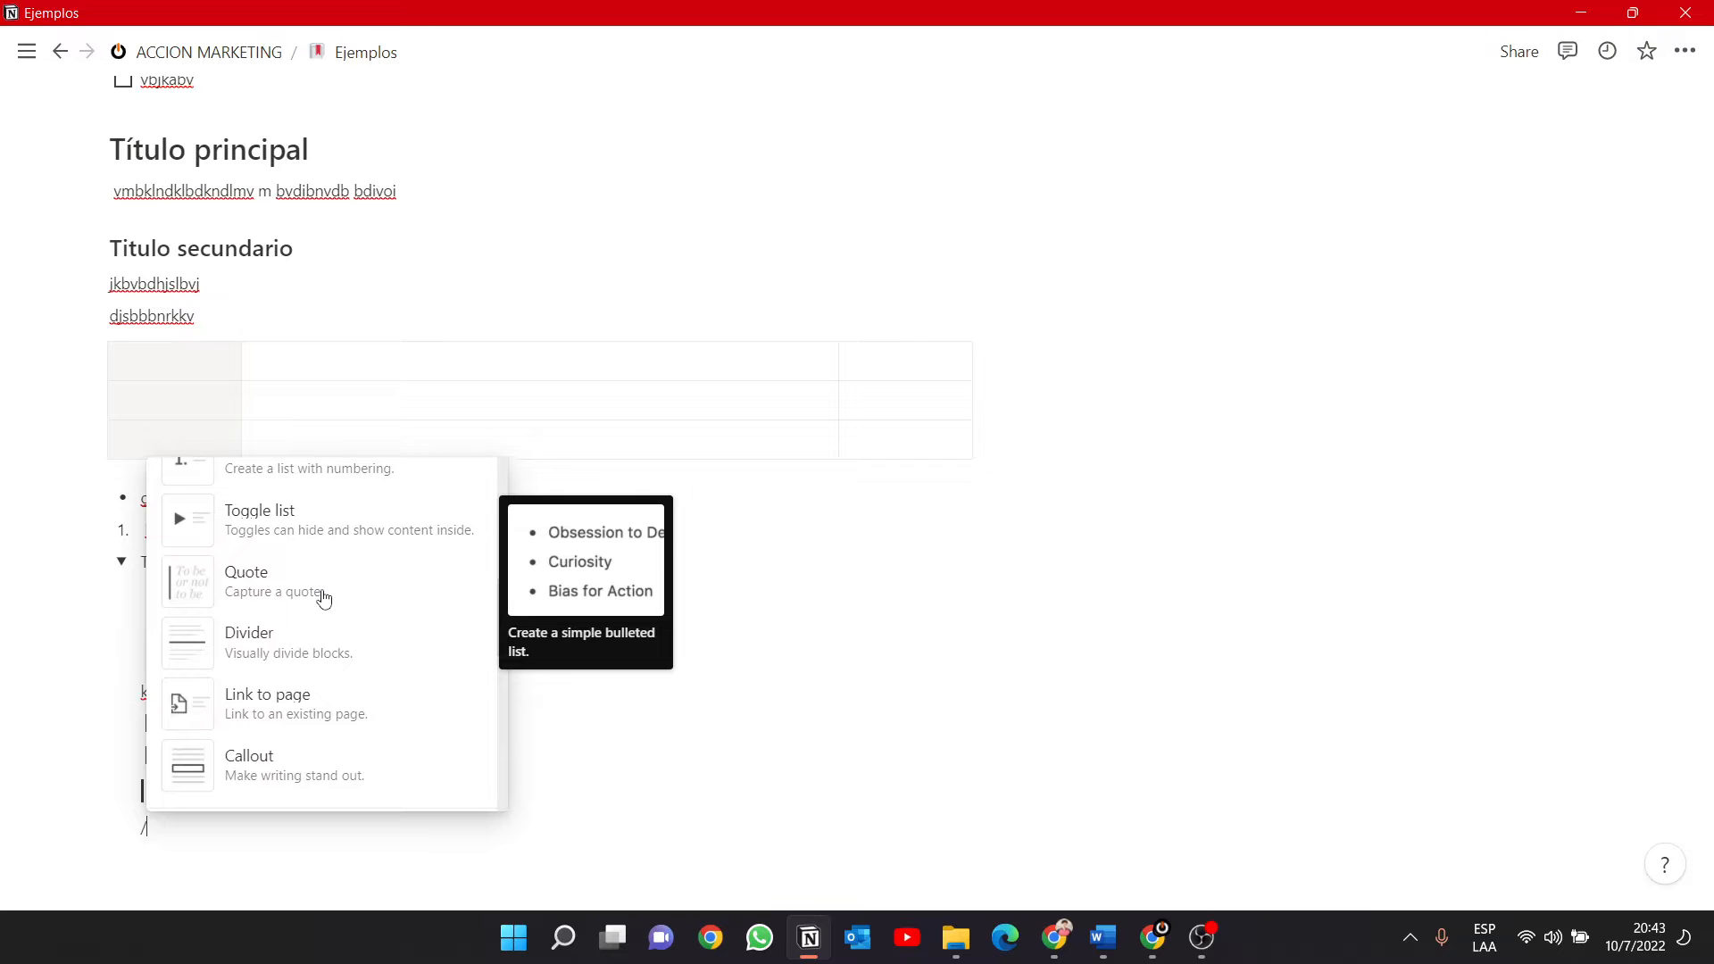
pyautogui.click(247, 653)
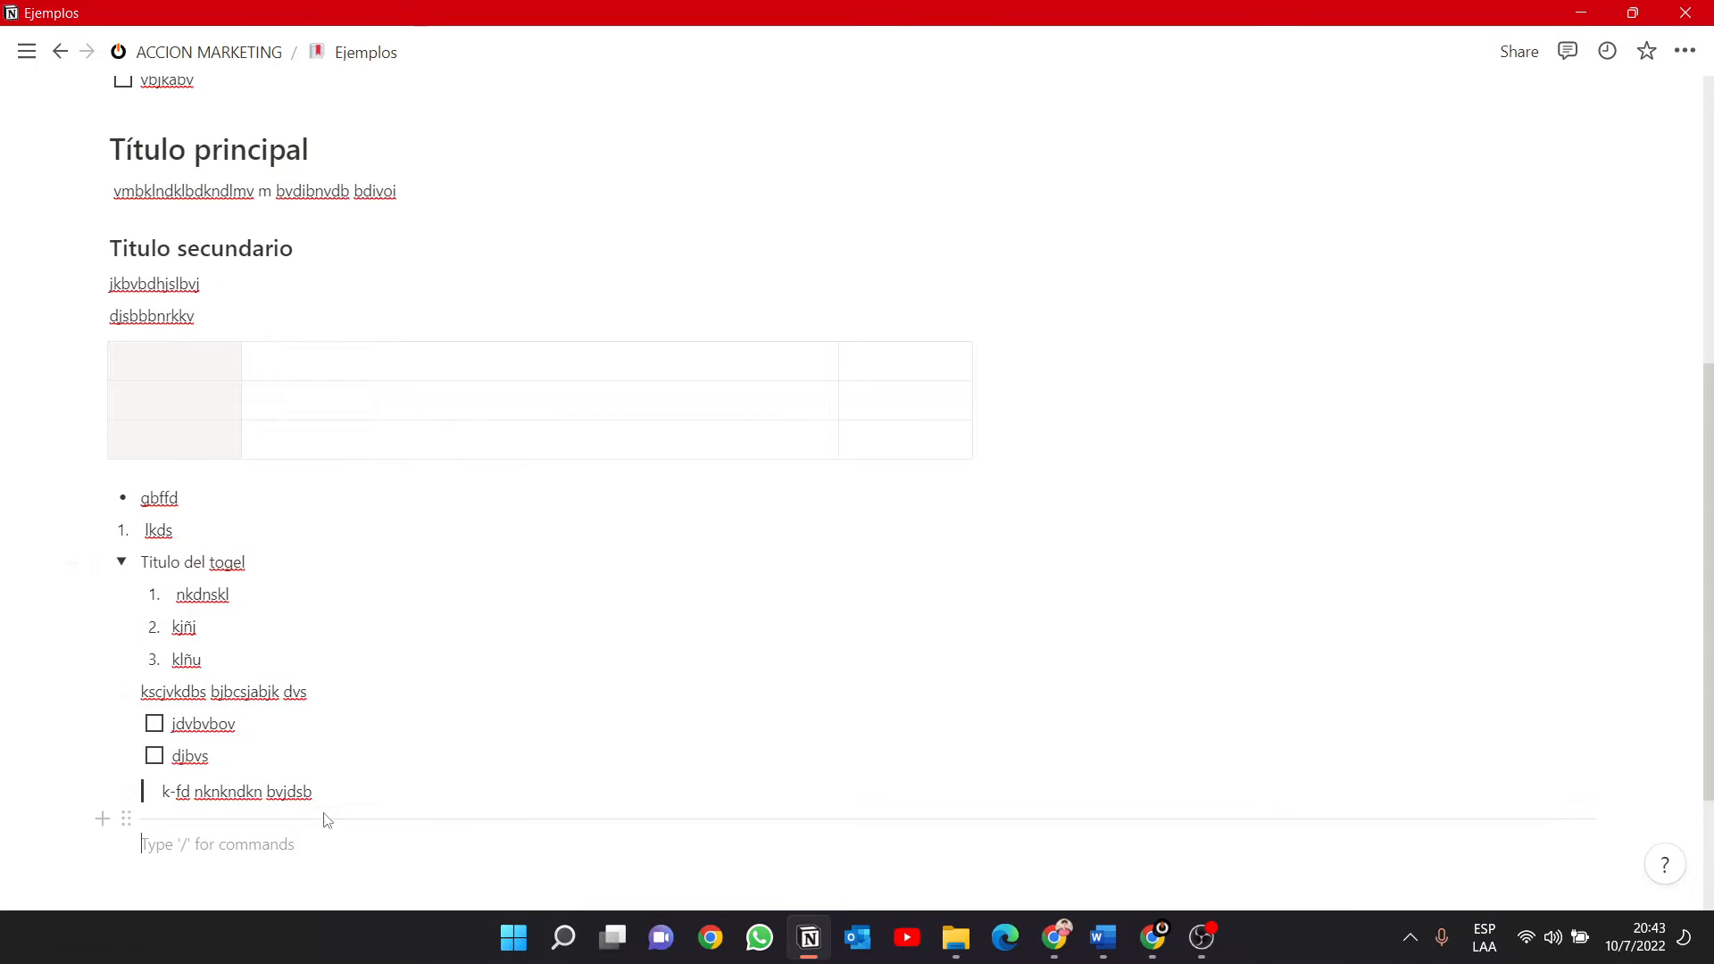
# Insert a callout below the divider inside the toggle with the text "mxv mvknknknm: jbvdsjvsdknvnsdv".
pyautogui.write('/')
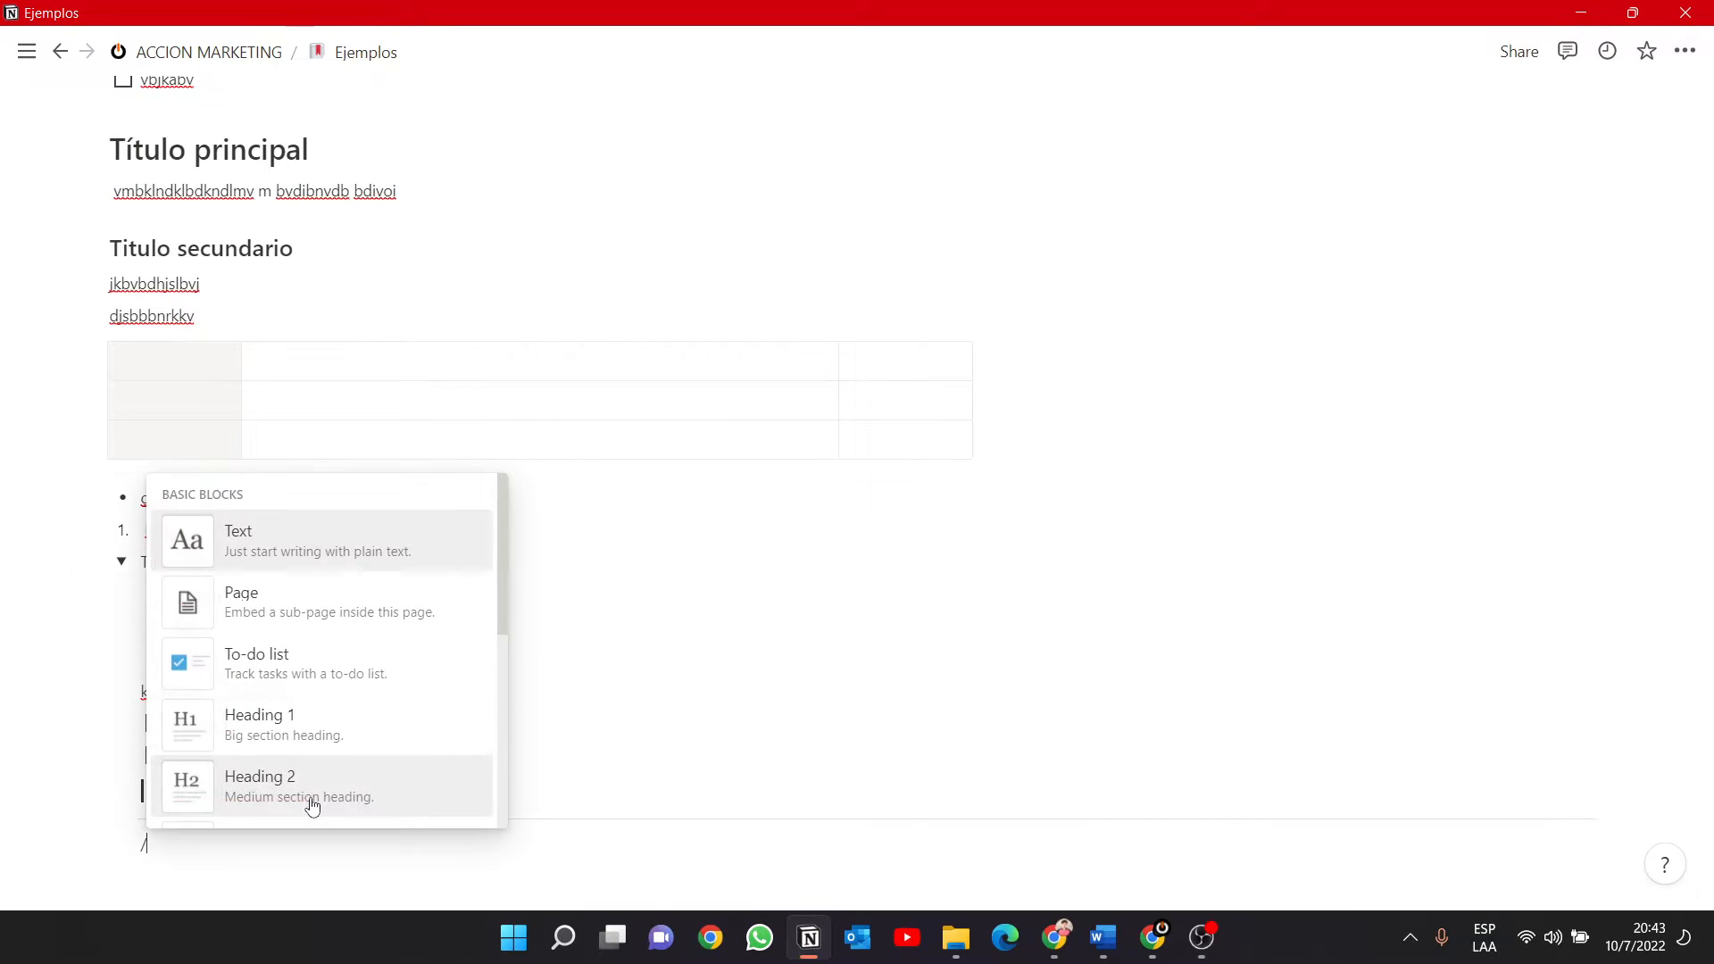
pyautogui.scroll(-5, 348, 693)
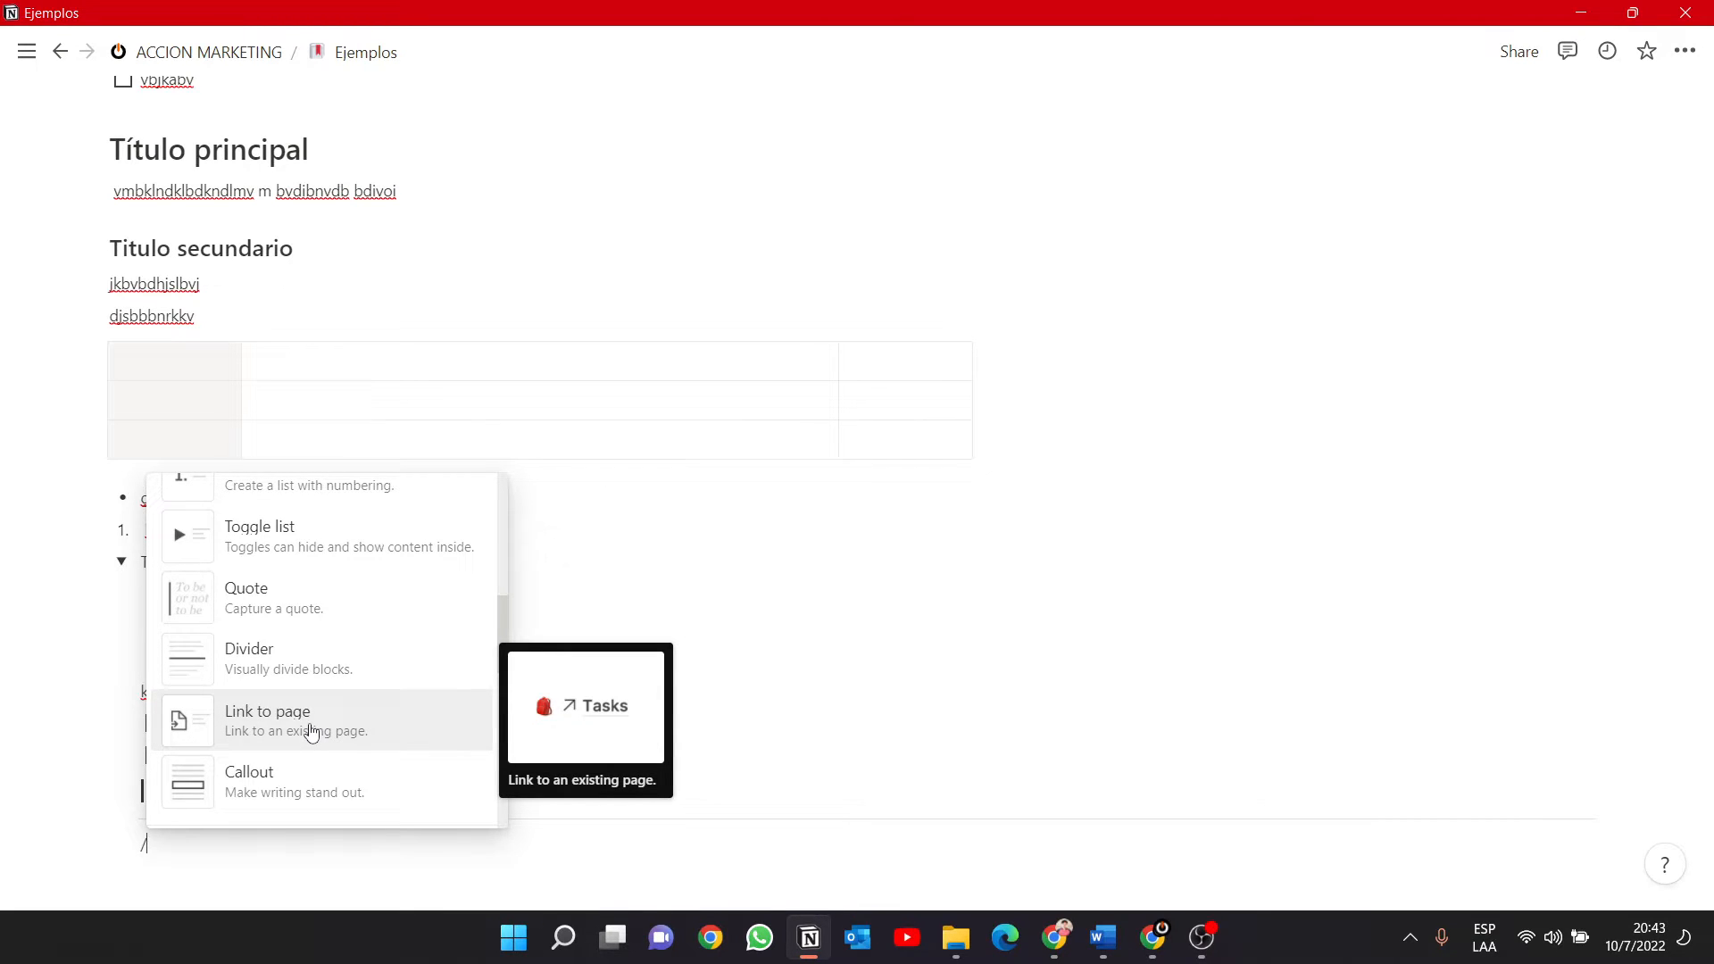
pyautogui.scroll(-2, 313, 728)
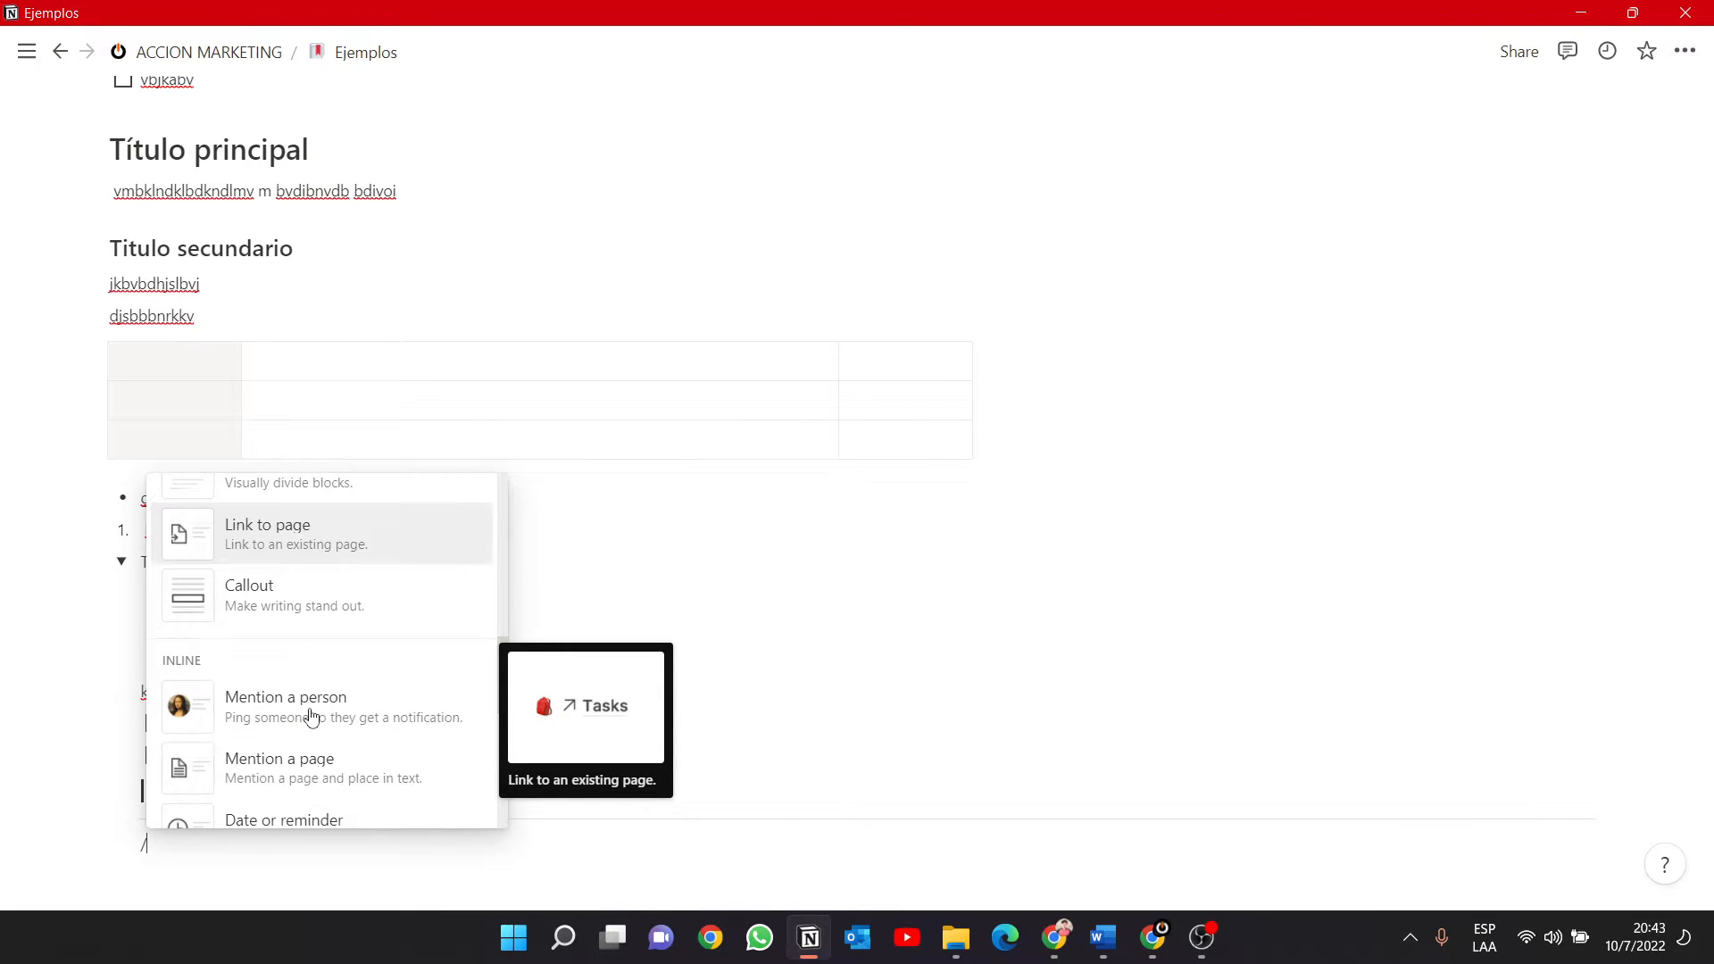
pyautogui.click(289, 595)
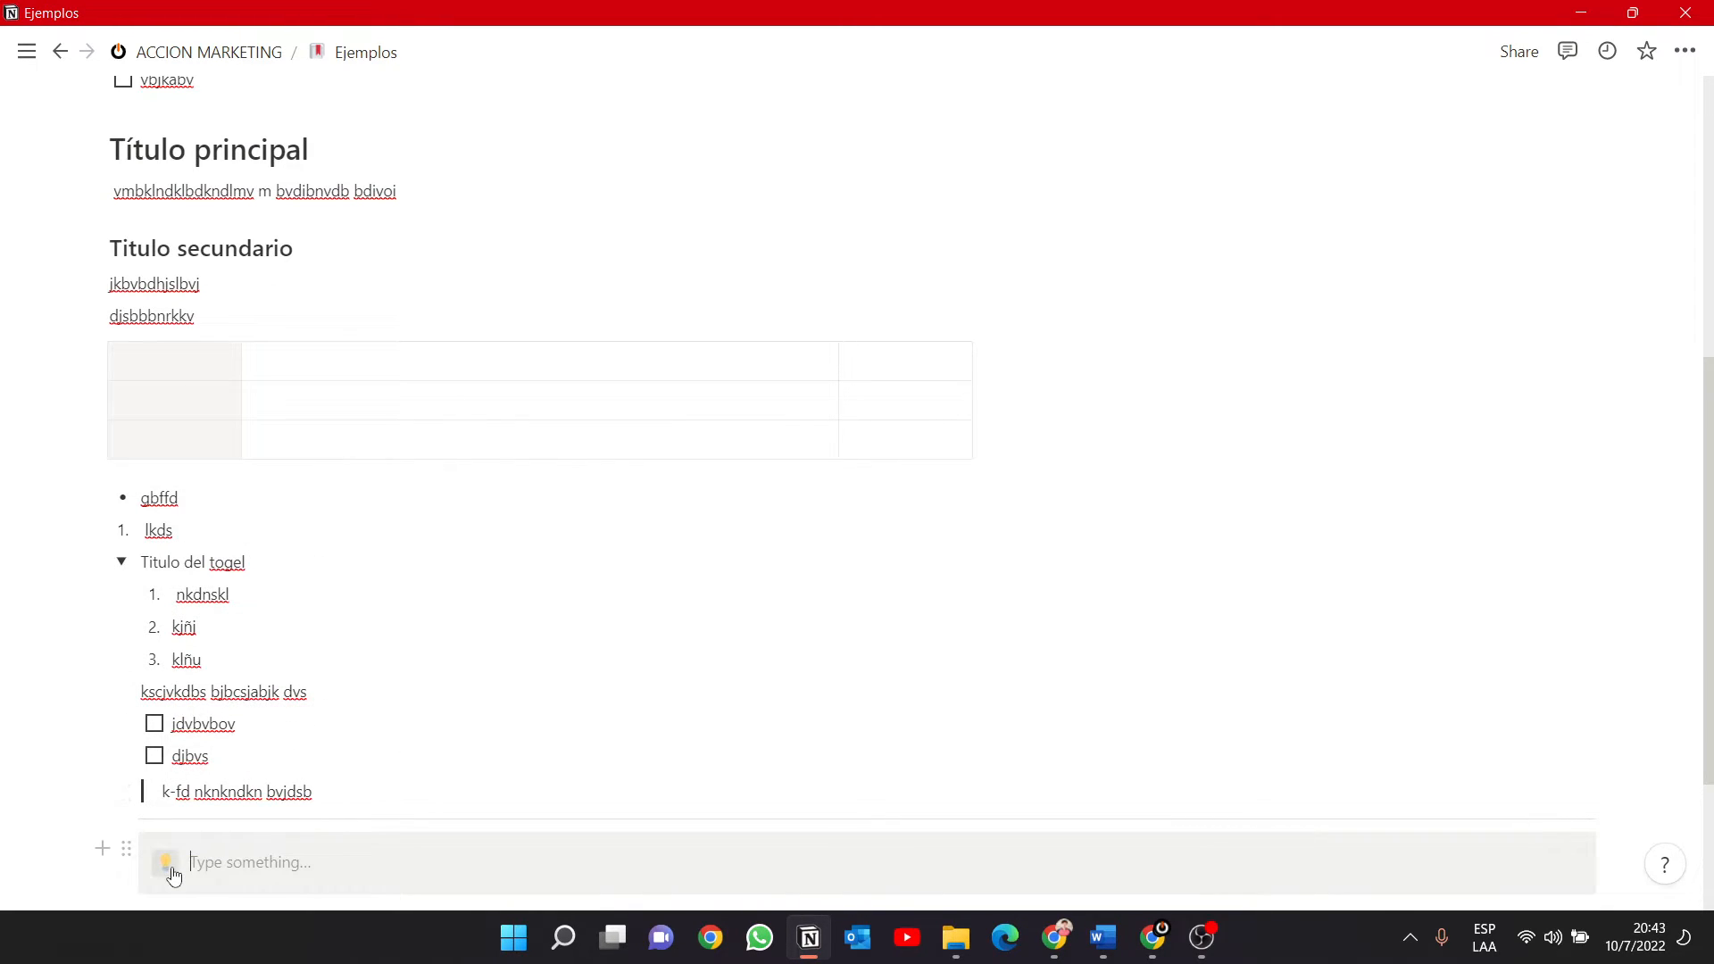
pyautogui.write('m')
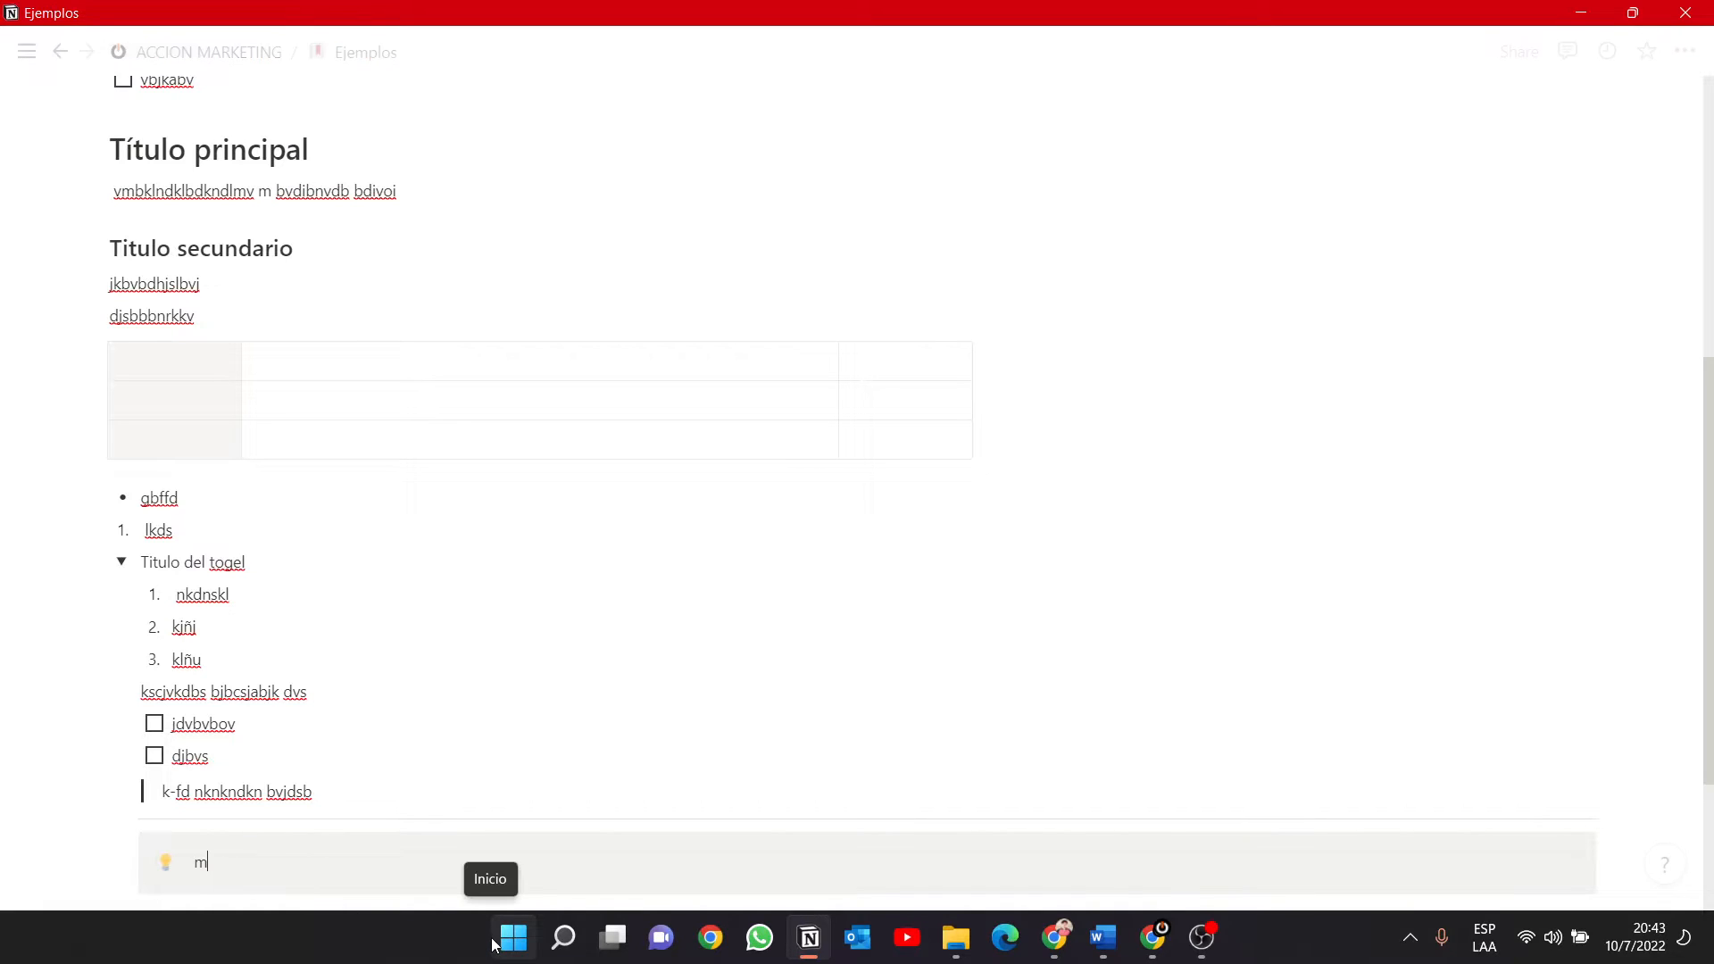
pyautogui.write('xv mvknknknm ')
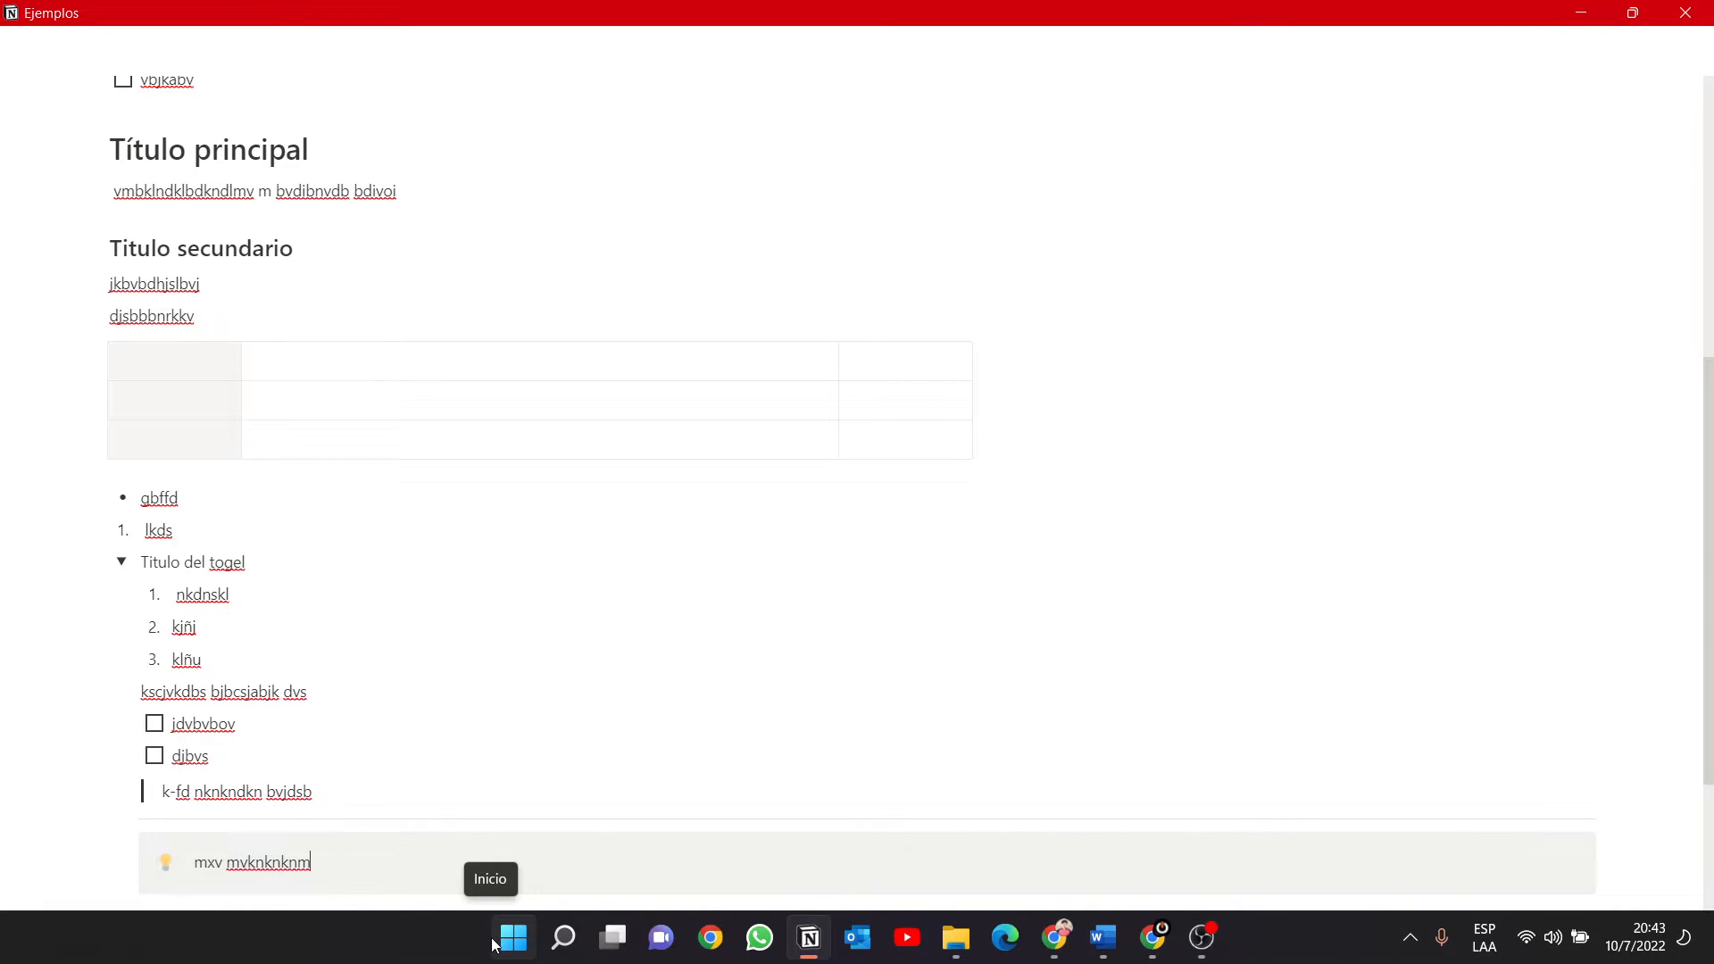
pyautogui.write(' jbvdsjvsdknvnsdv')
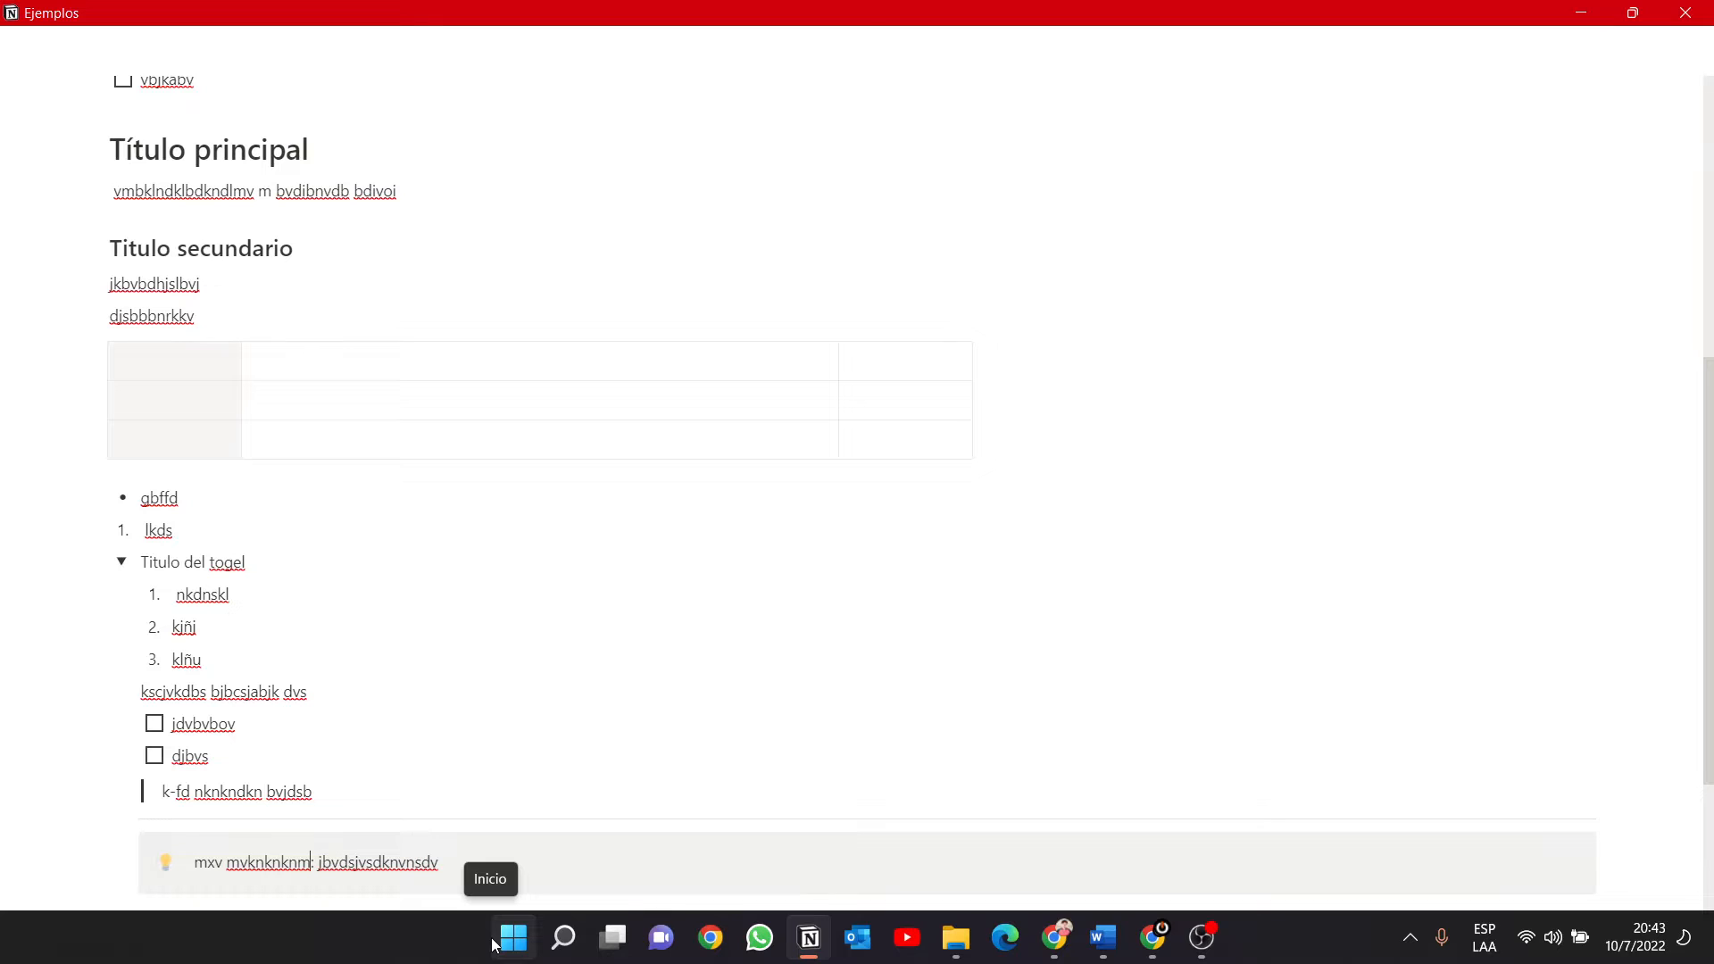
# Make the words "mxv mvknknknm" before the colon in the callout bold and underlined.
pyautogui.hotkey('shift', 'Left')
pyautogui.hotkey('shift', 'Left')
pyautogui.hotkey('shift', 'Left')
pyautogui.hotkey('shift', 'Left')
pyautogui.hotkey('shift', 'Left')
pyautogui.hotkey('shift', 'Left')
pyautogui.hotkey('shift', 'Left')
pyautogui.hotkey('shift', 'Left')
pyautogui.hotkey('shift', 'Left')
pyautogui.hotkey('shift', 'Left')
pyautogui.hotkey('shift', 'Left')
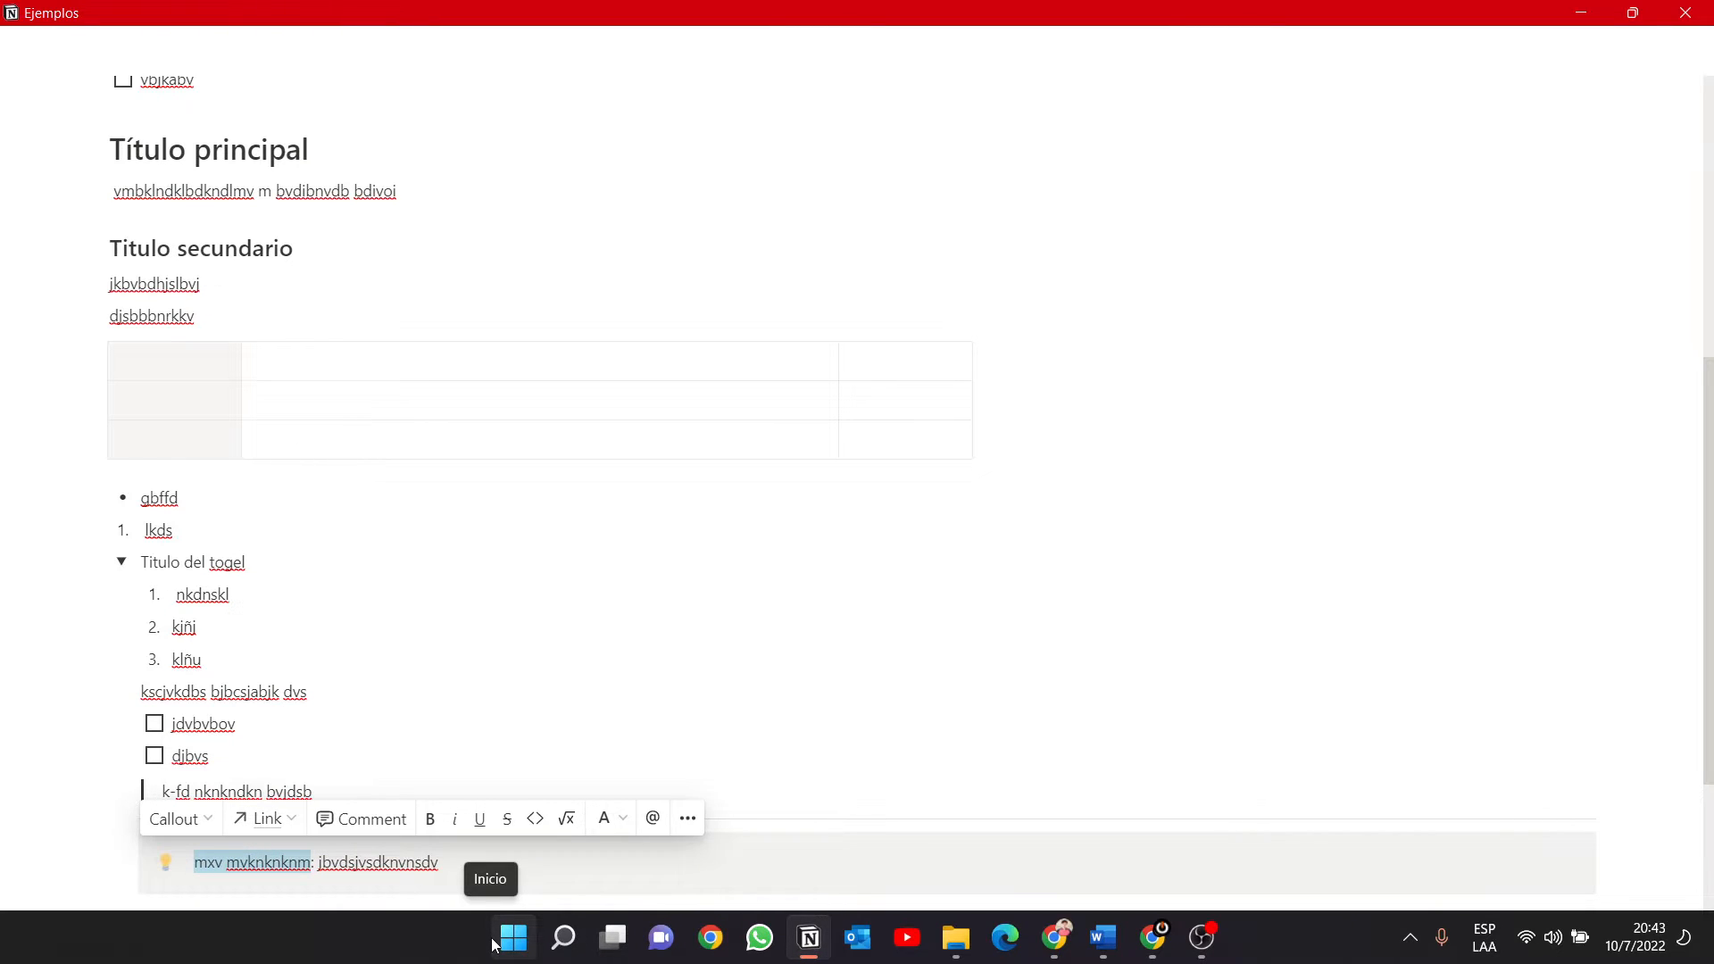
pyautogui.click(430, 820)
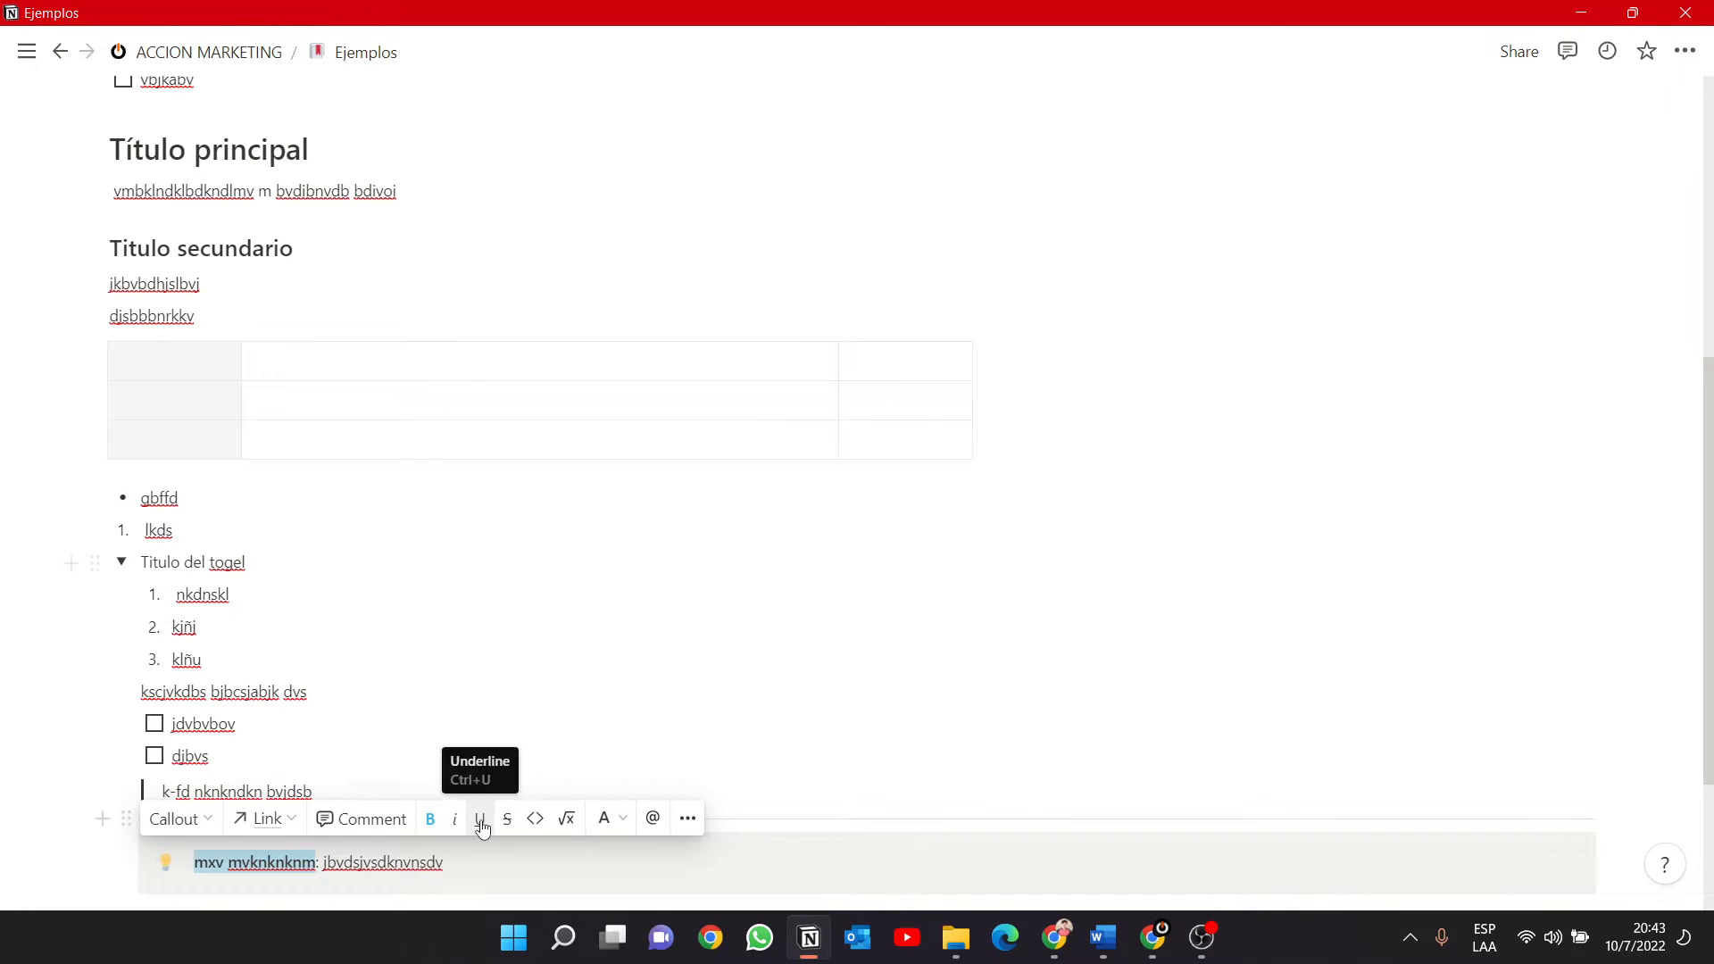
pyautogui.click(480, 819)
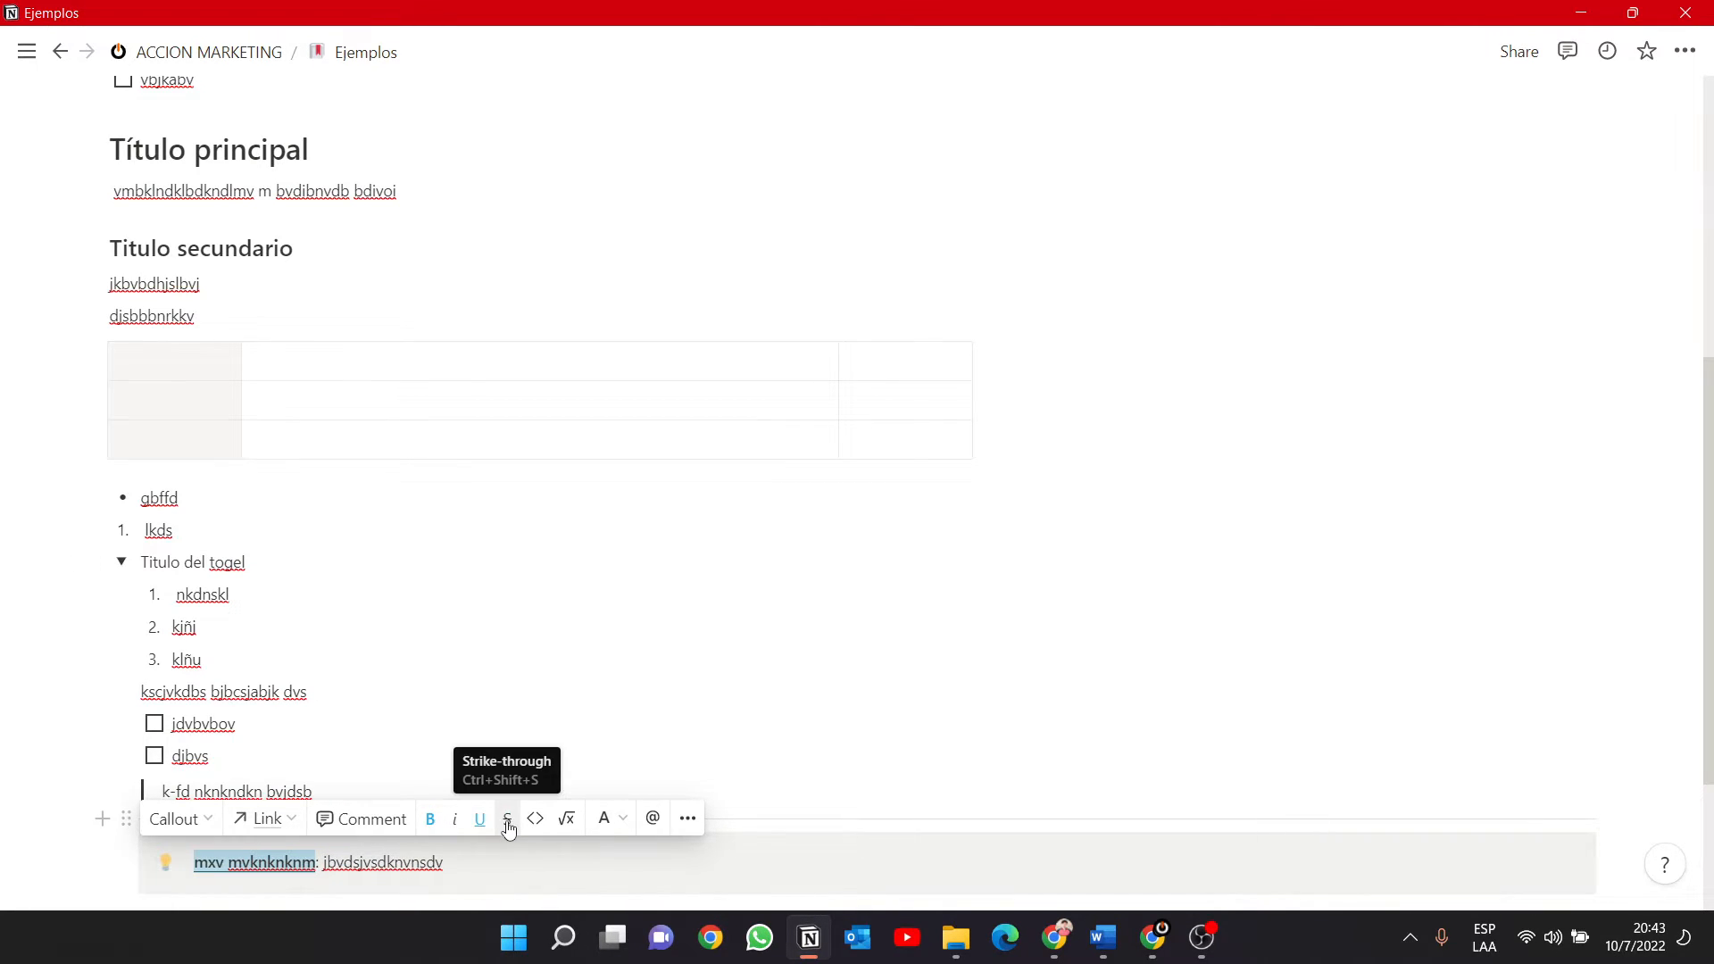
pyautogui.click(209, 820)
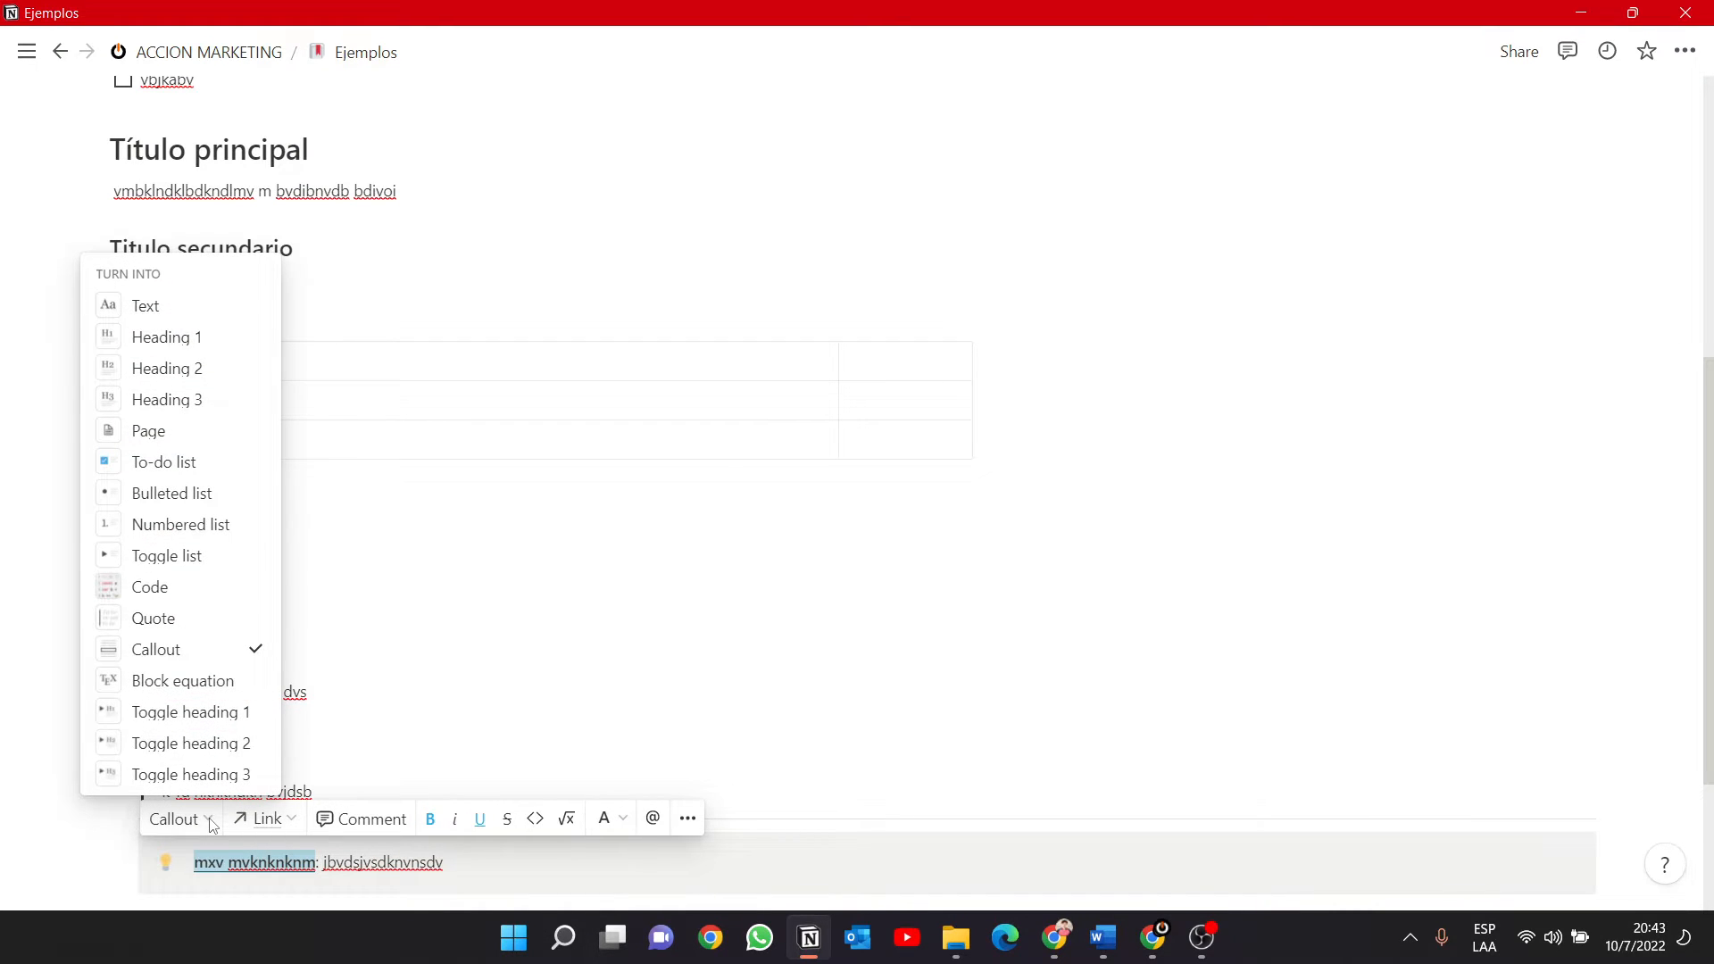
pyautogui.click(210, 822)
pyautogui.click(211, 822)
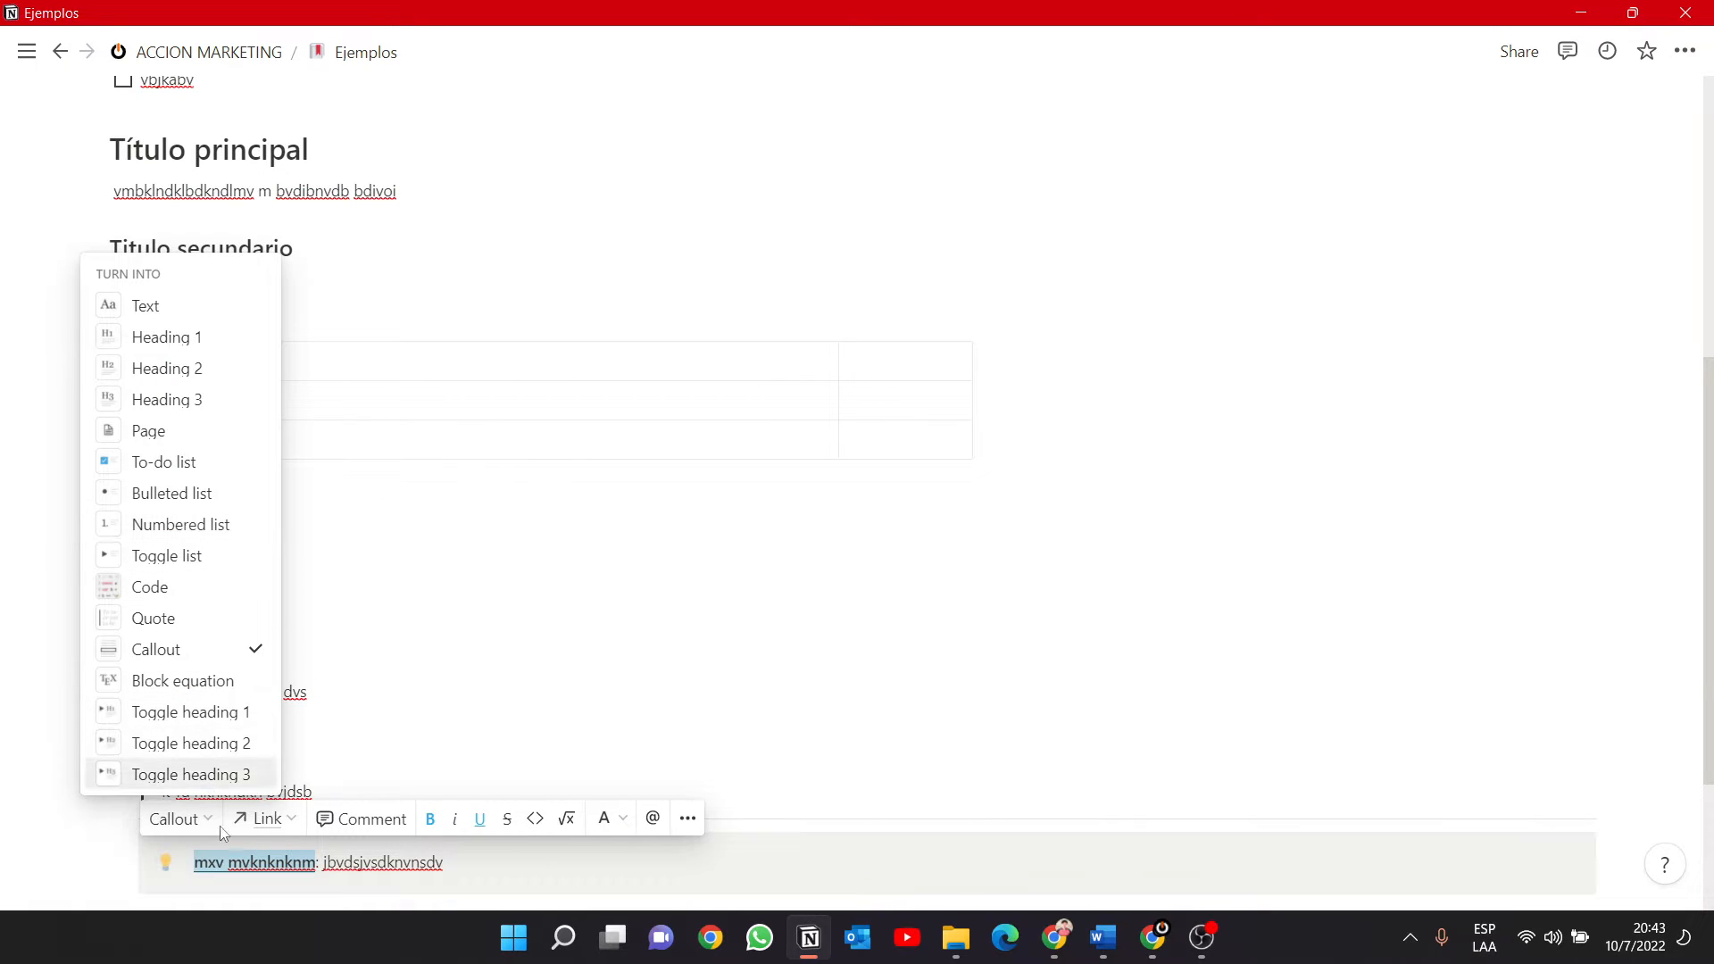
pyautogui.click(537, 877)
pyautogui.click(864, 679)
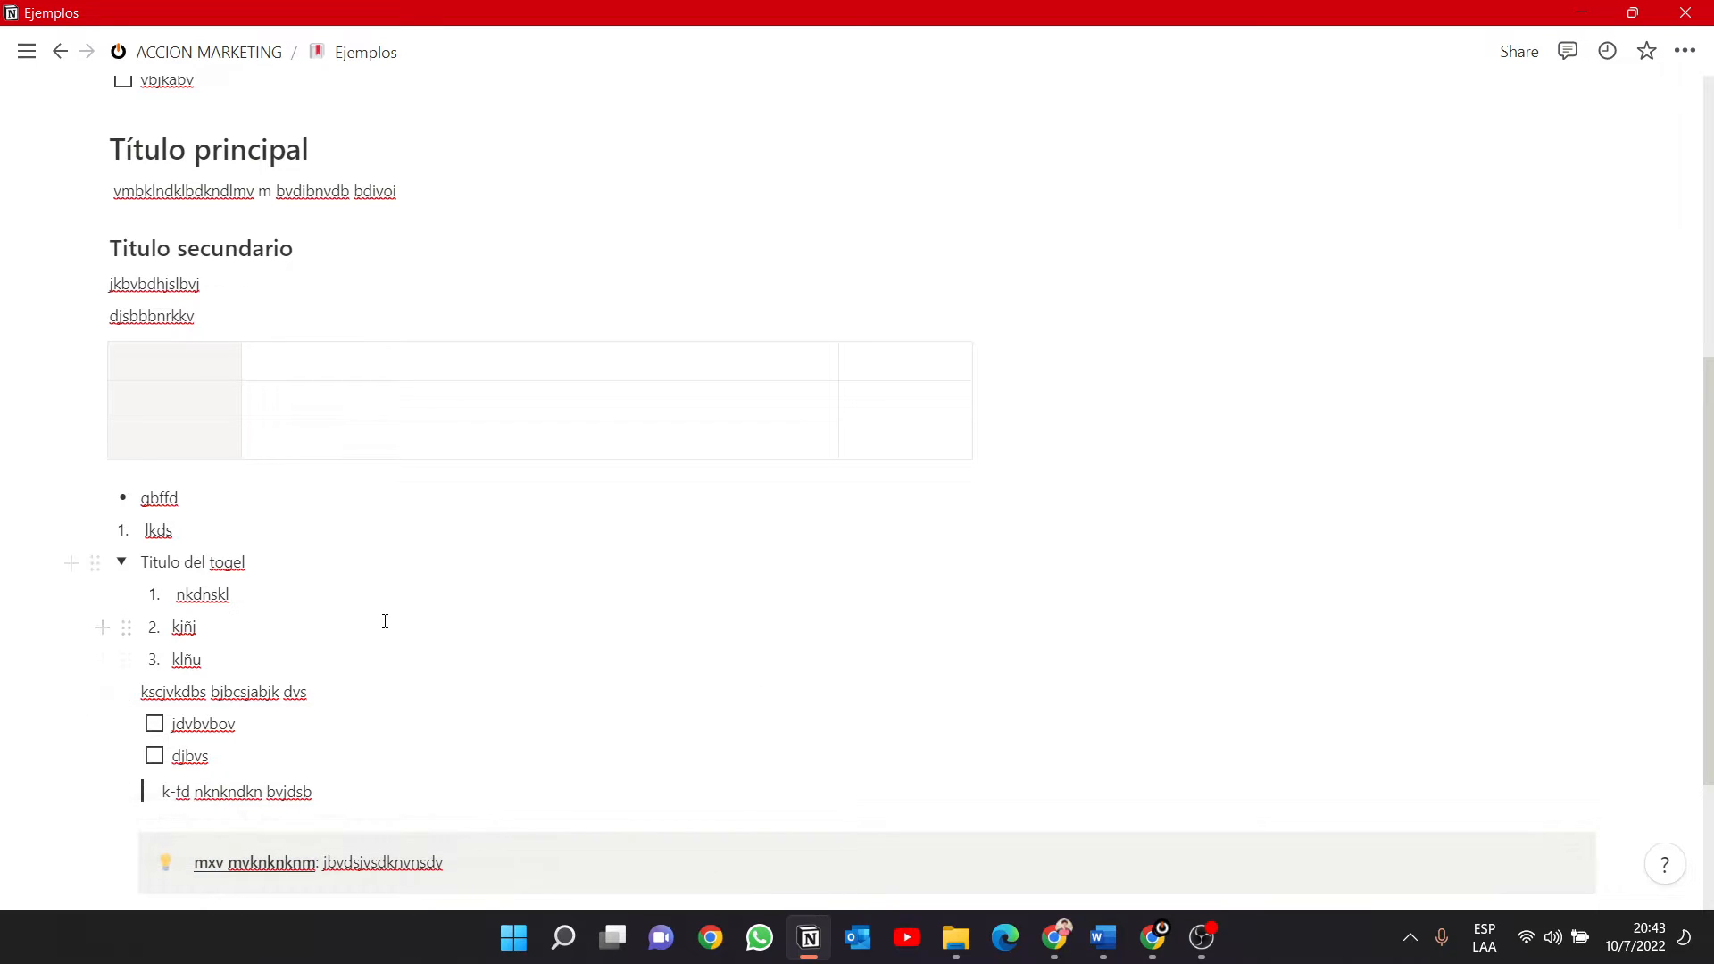
# Duplicate the callout below the divider.
pyautogui.scroll(-3, 385, 621)
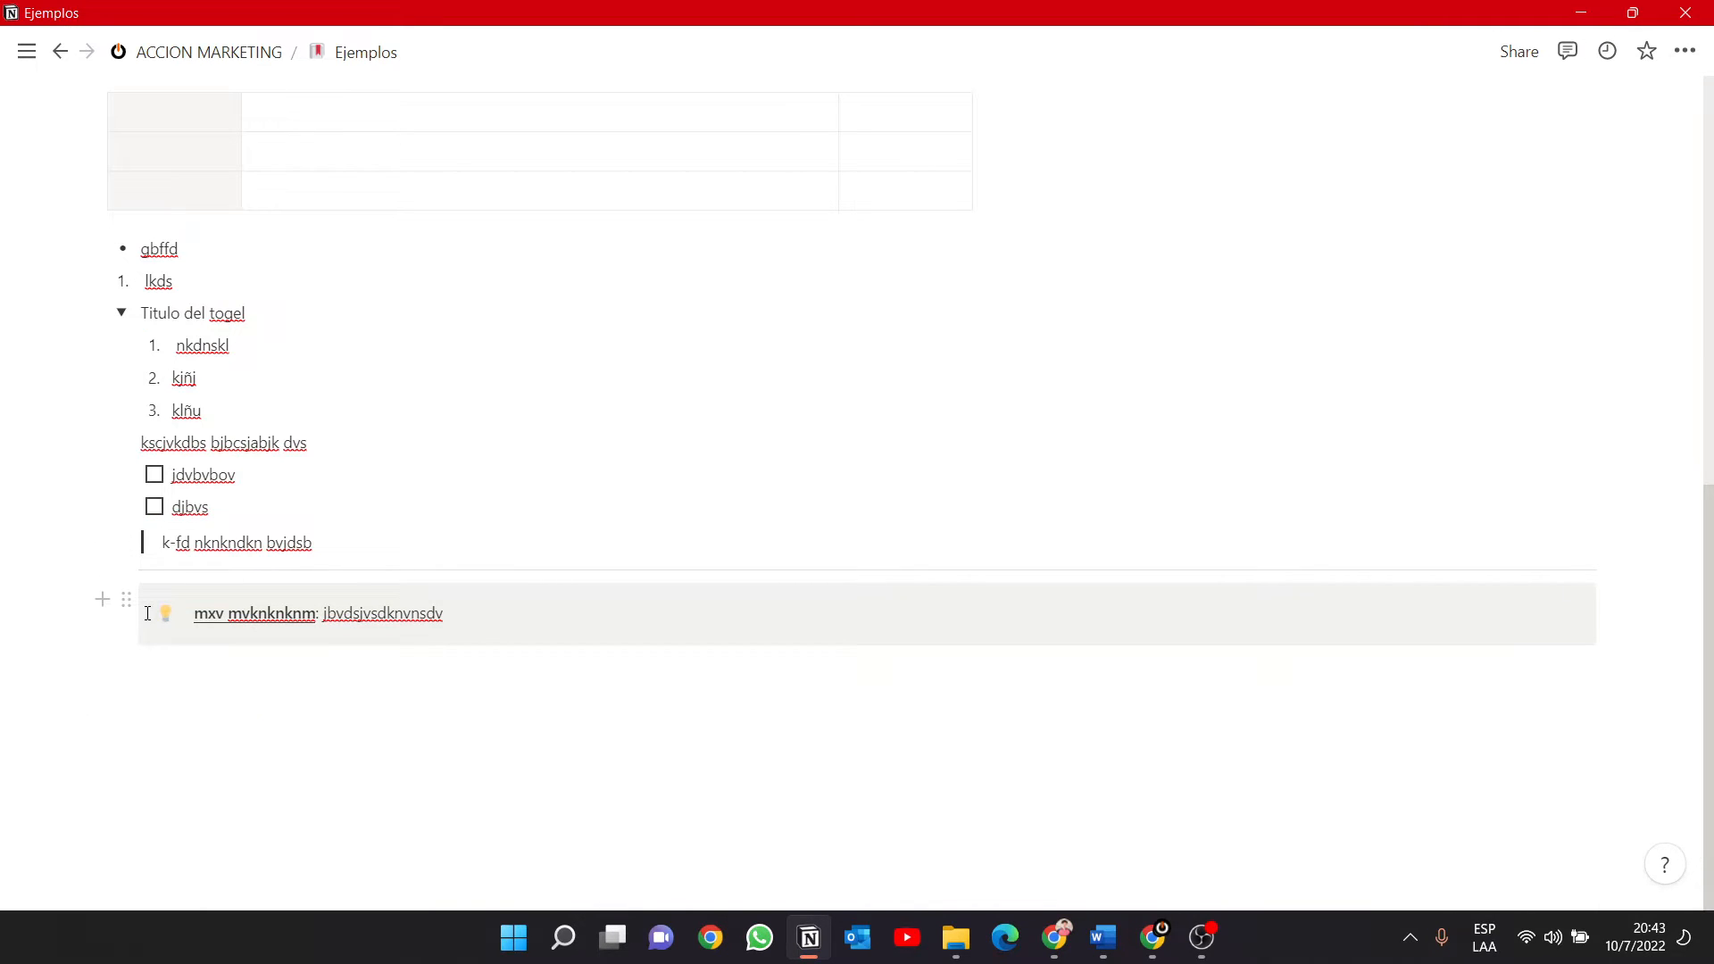
pyautogui.click(126, 599)
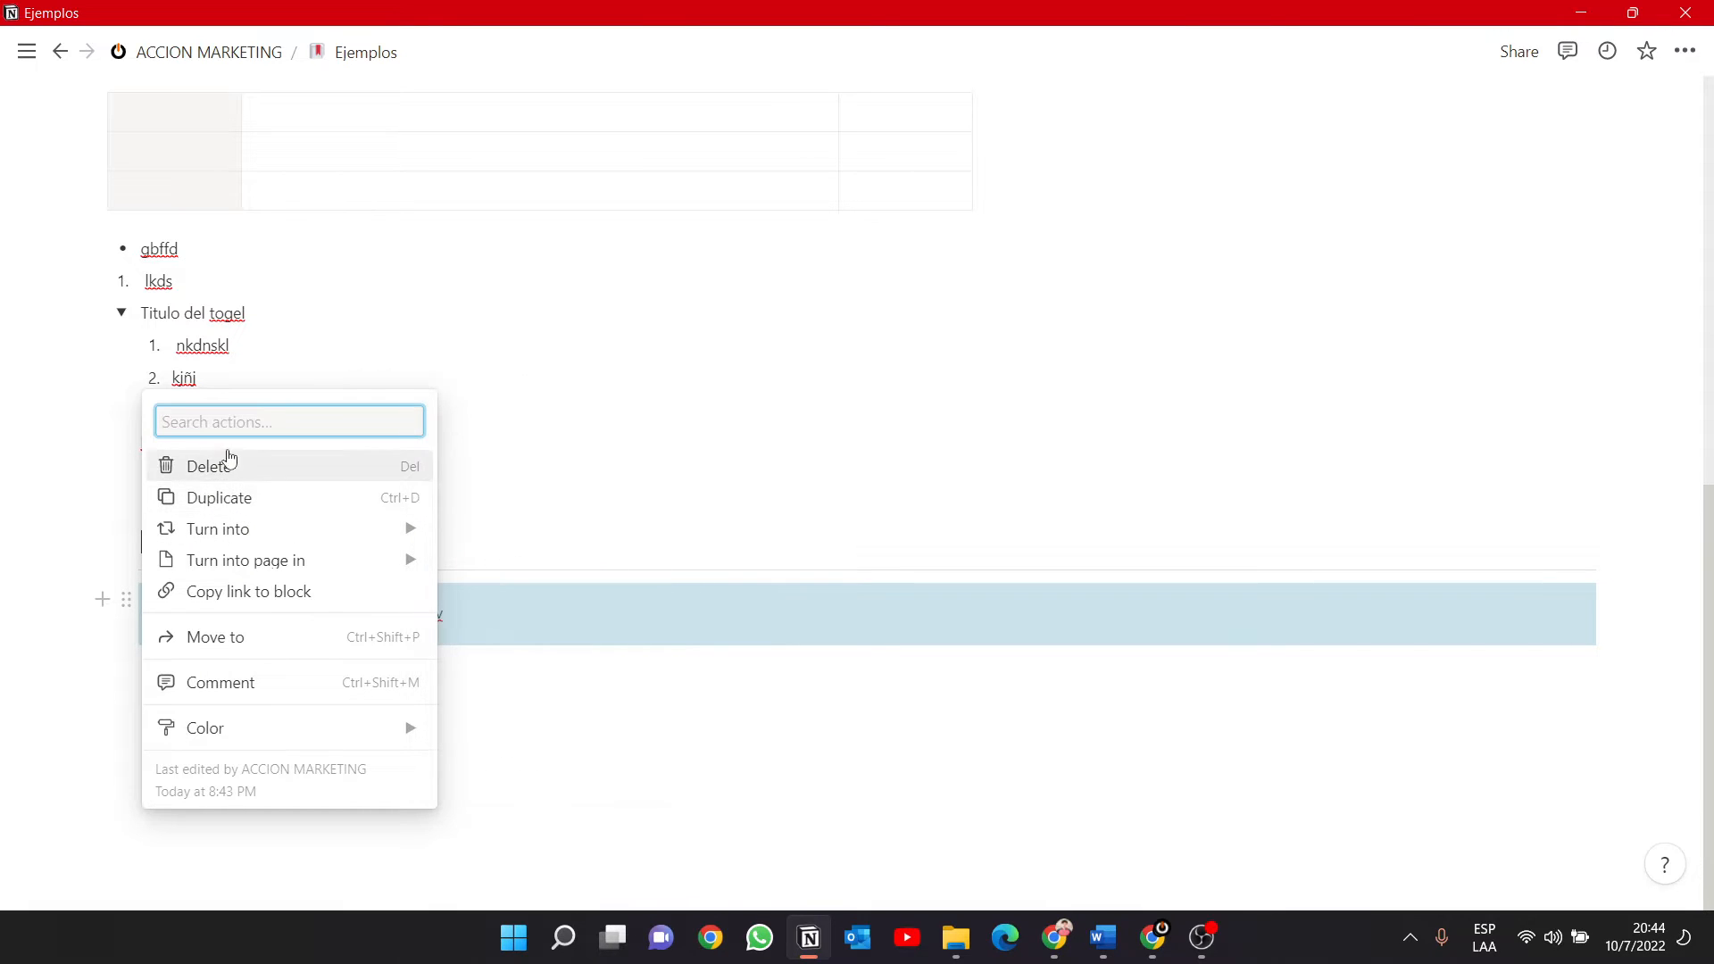
pyautogui.moveTo(250, 535)
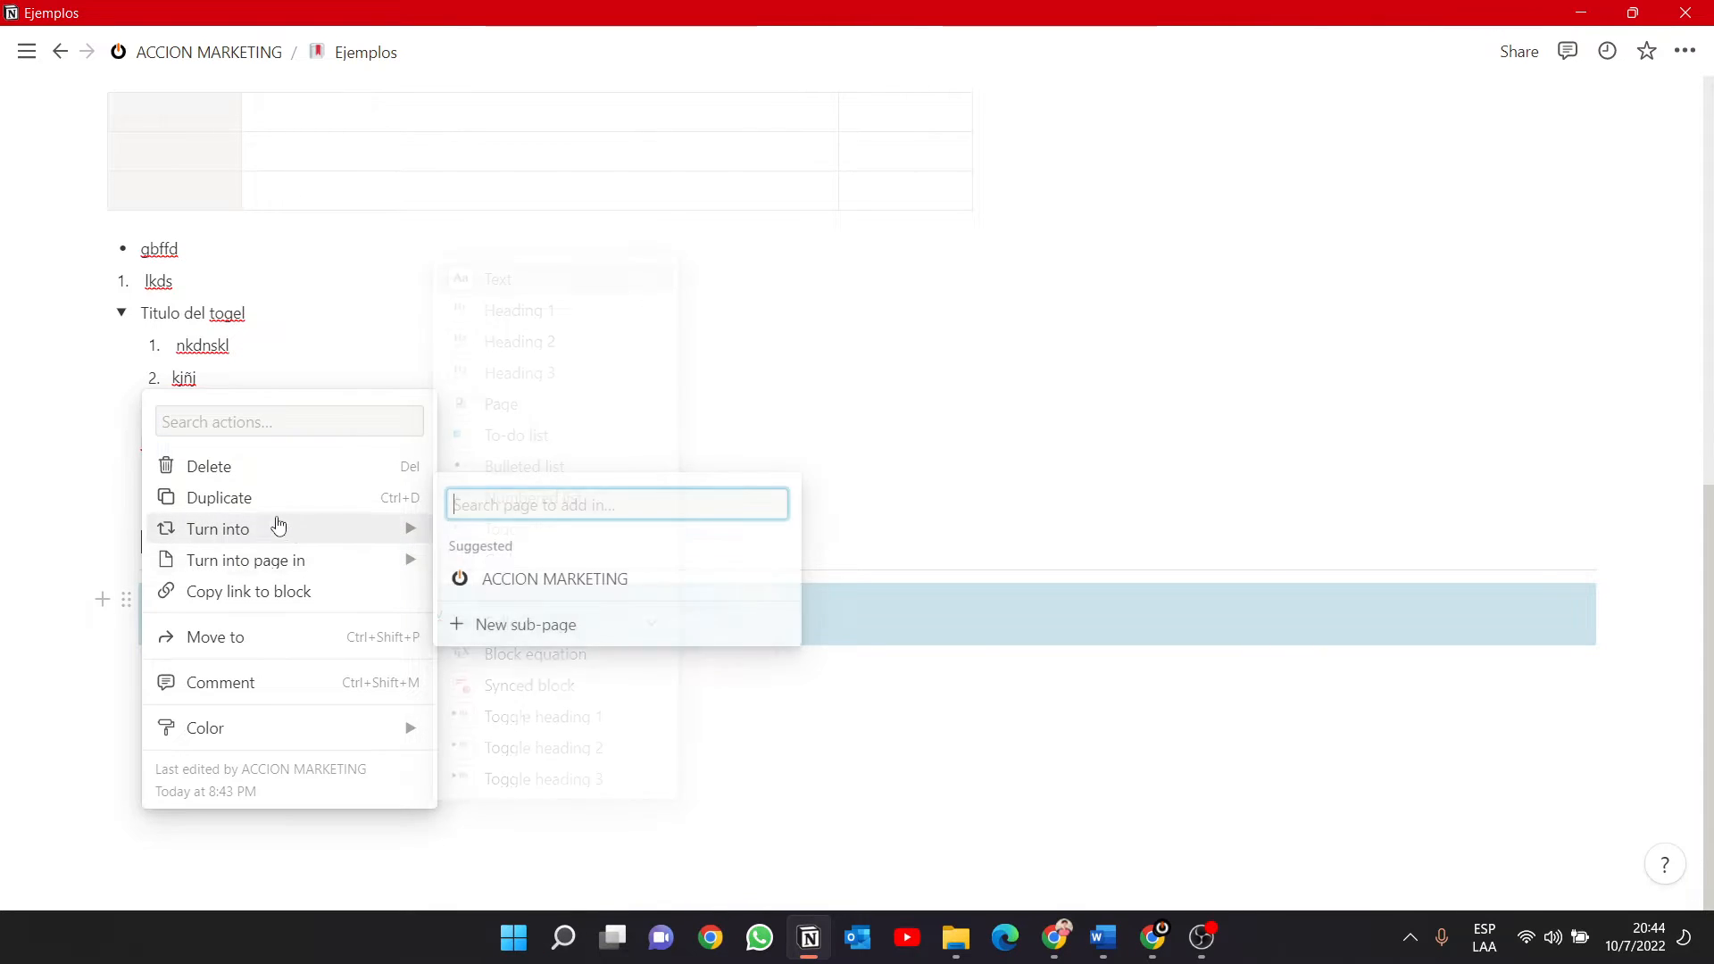
pyautogui.click(237, 497)
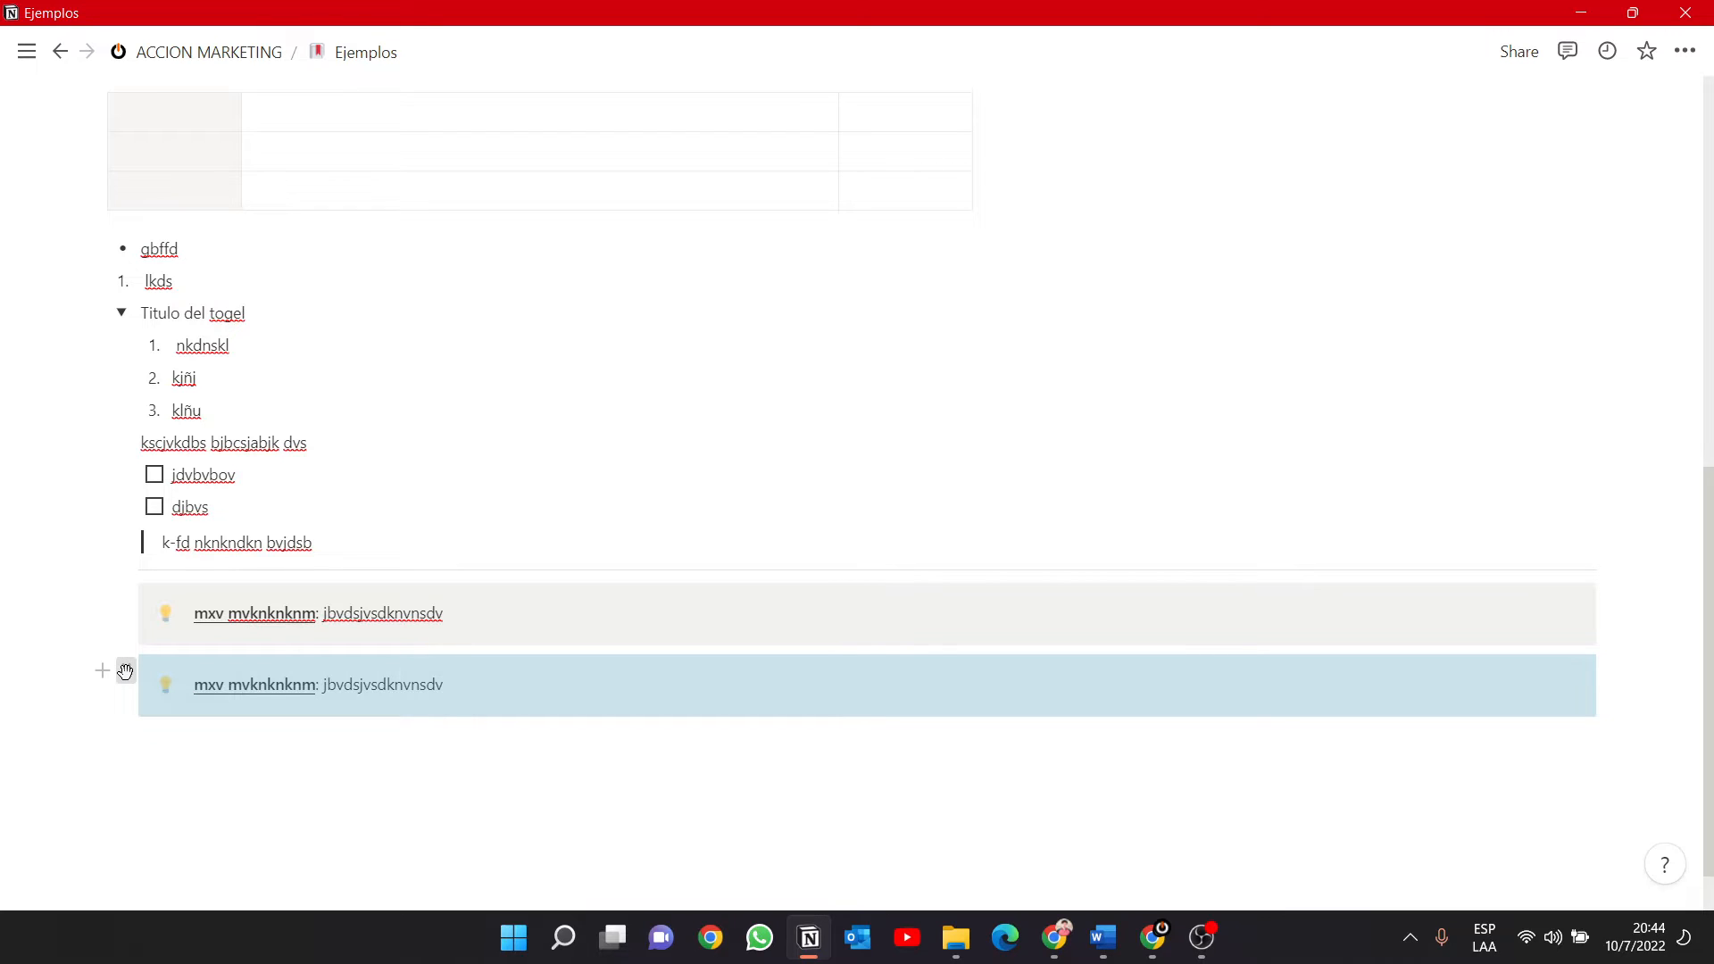
# Move both callouts out of the toggle and arrange them side by side in two columns between the table and the bulleted item.
pyautogui.moveTo(128, 670); pyautogui.dragTo(158, 672)
pyautogui.moveTo(329, 664); pyautogui.dragTo(198, 239)
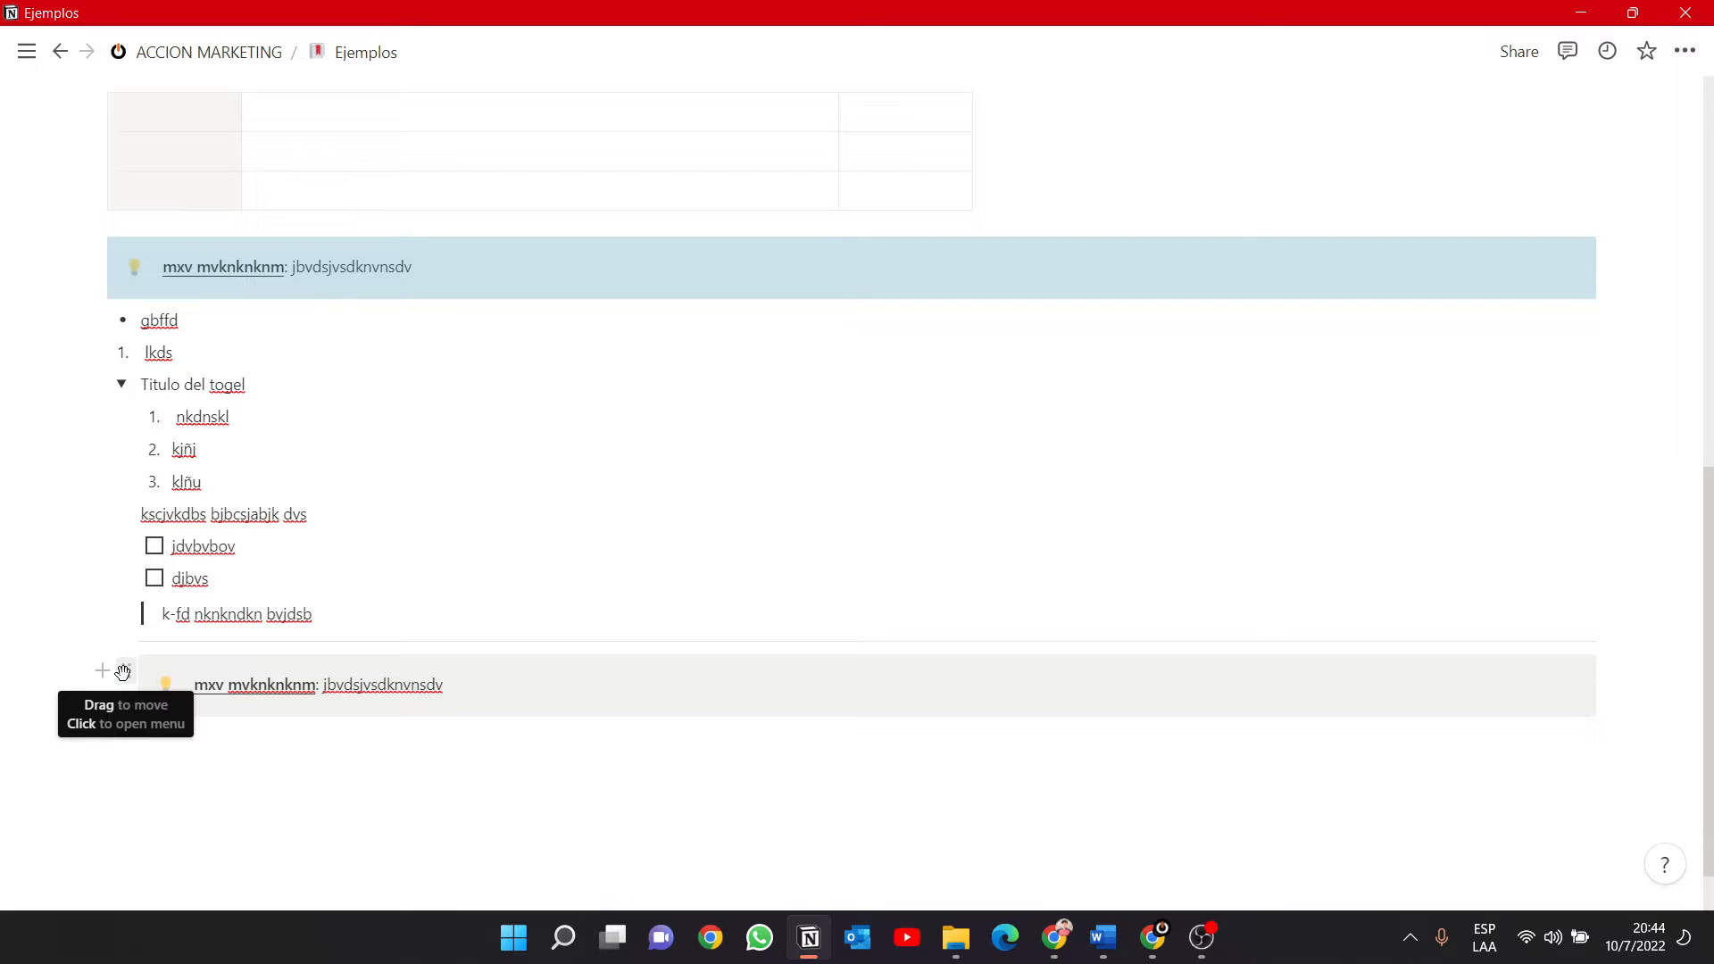
pyautogui.moveTo(122, 671); pyautogui.dragTo(1606, 252)
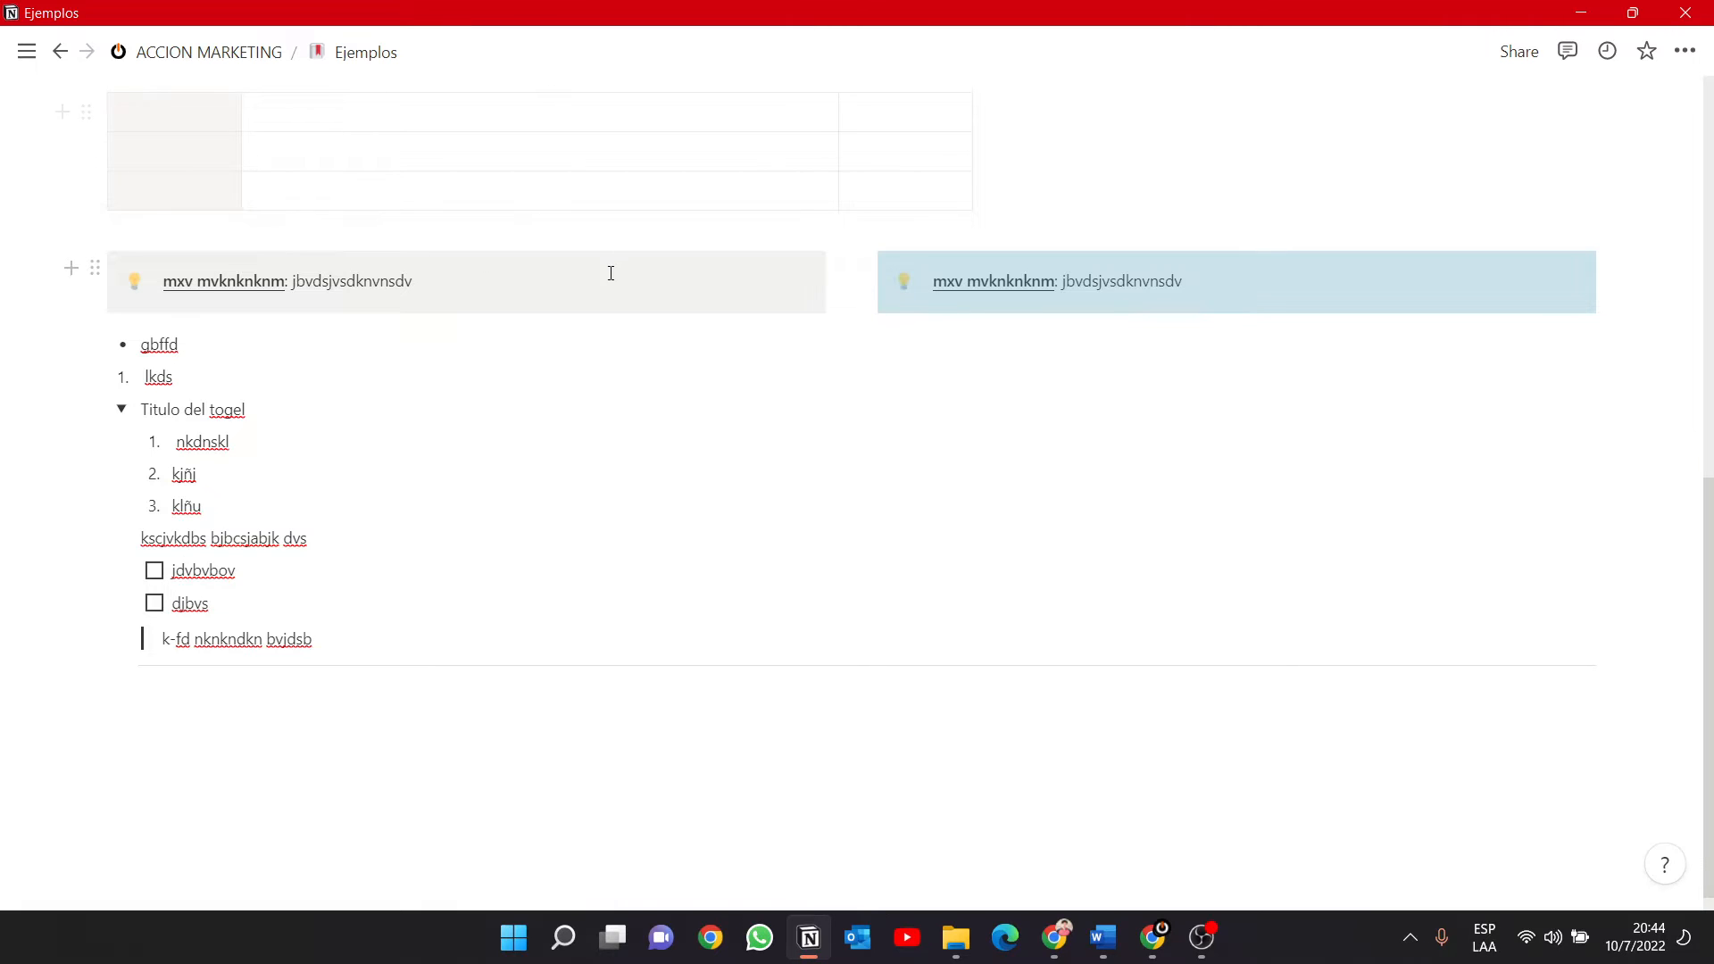
# Add the text "c cbcxbxb" below the second column's callout and "hgmdjggs" below the first column's callout.
pyautogui.click(841, 270)
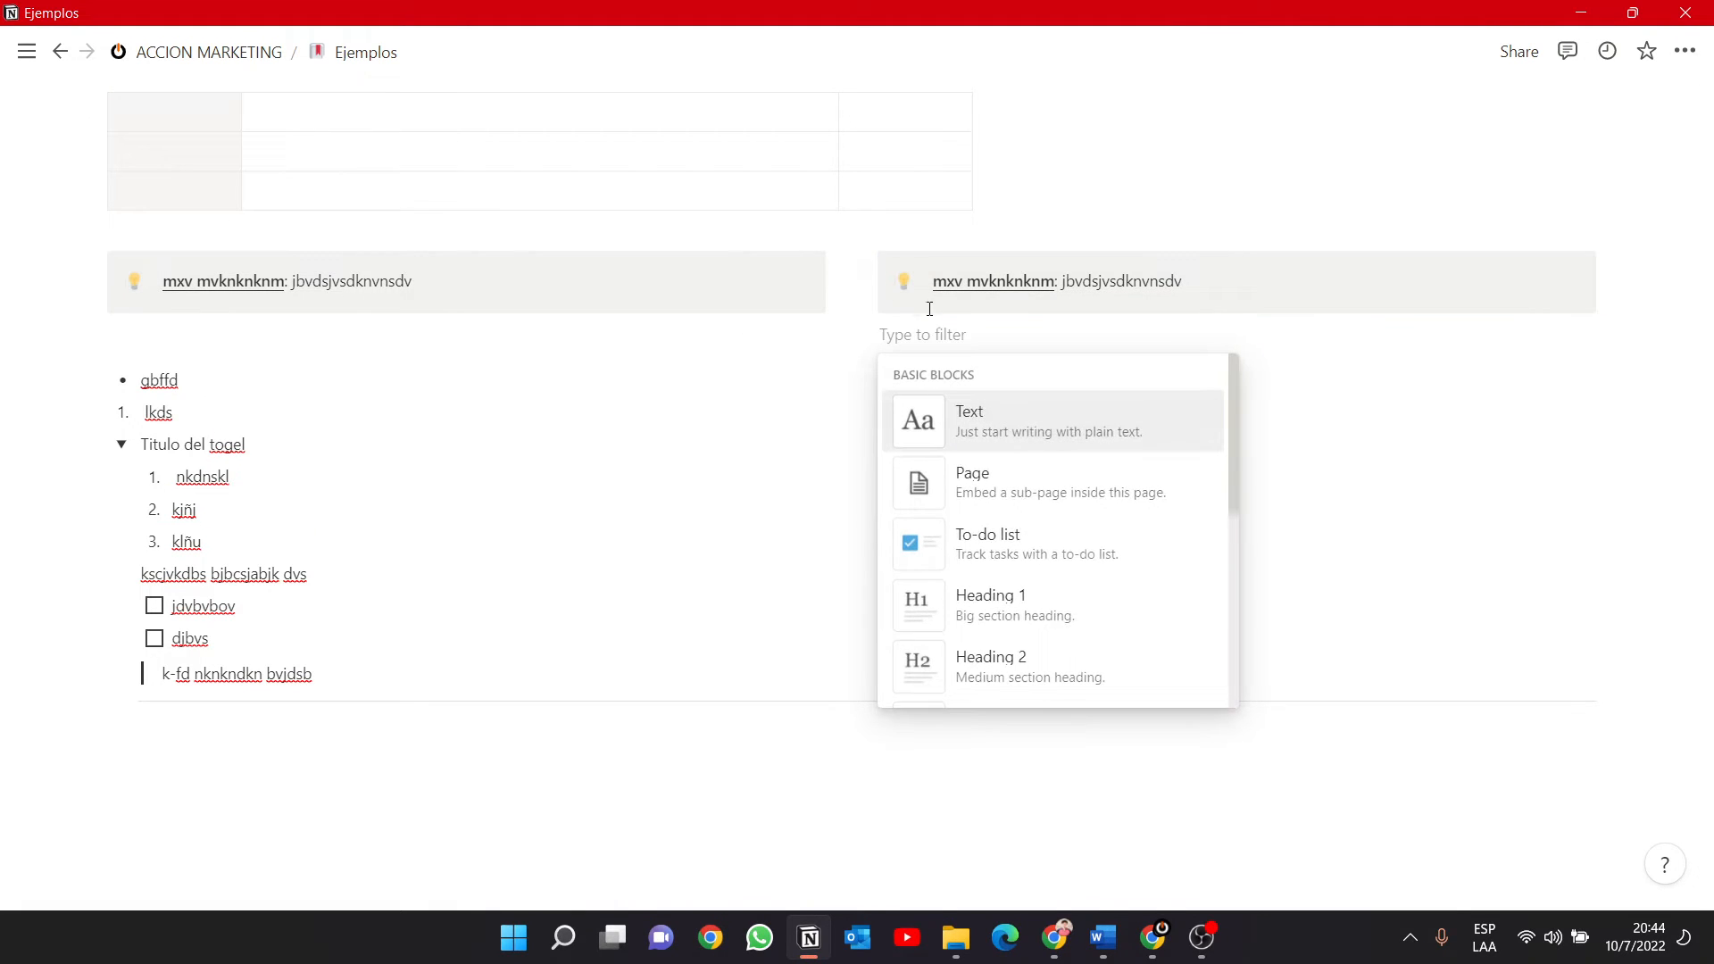
pyautogui.press('Escape')
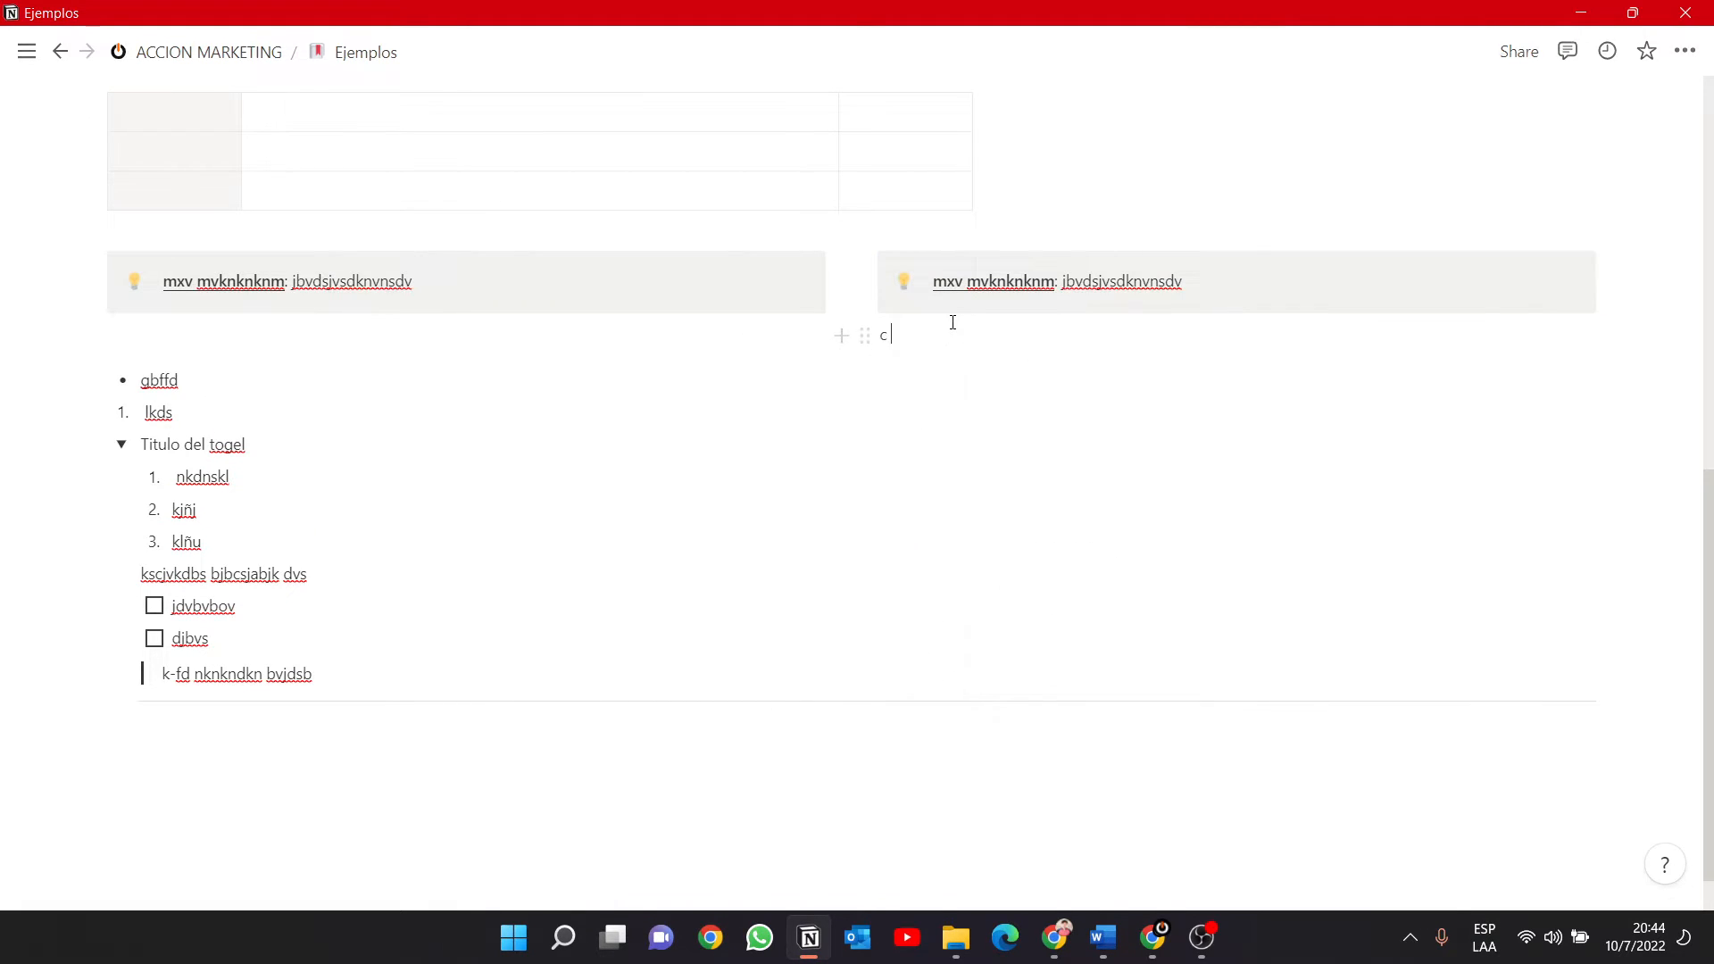
pyautogui.write('c cbcxbxb')
pyautogui.click(472, 308)
pyautogui.write('hgmdjggs')
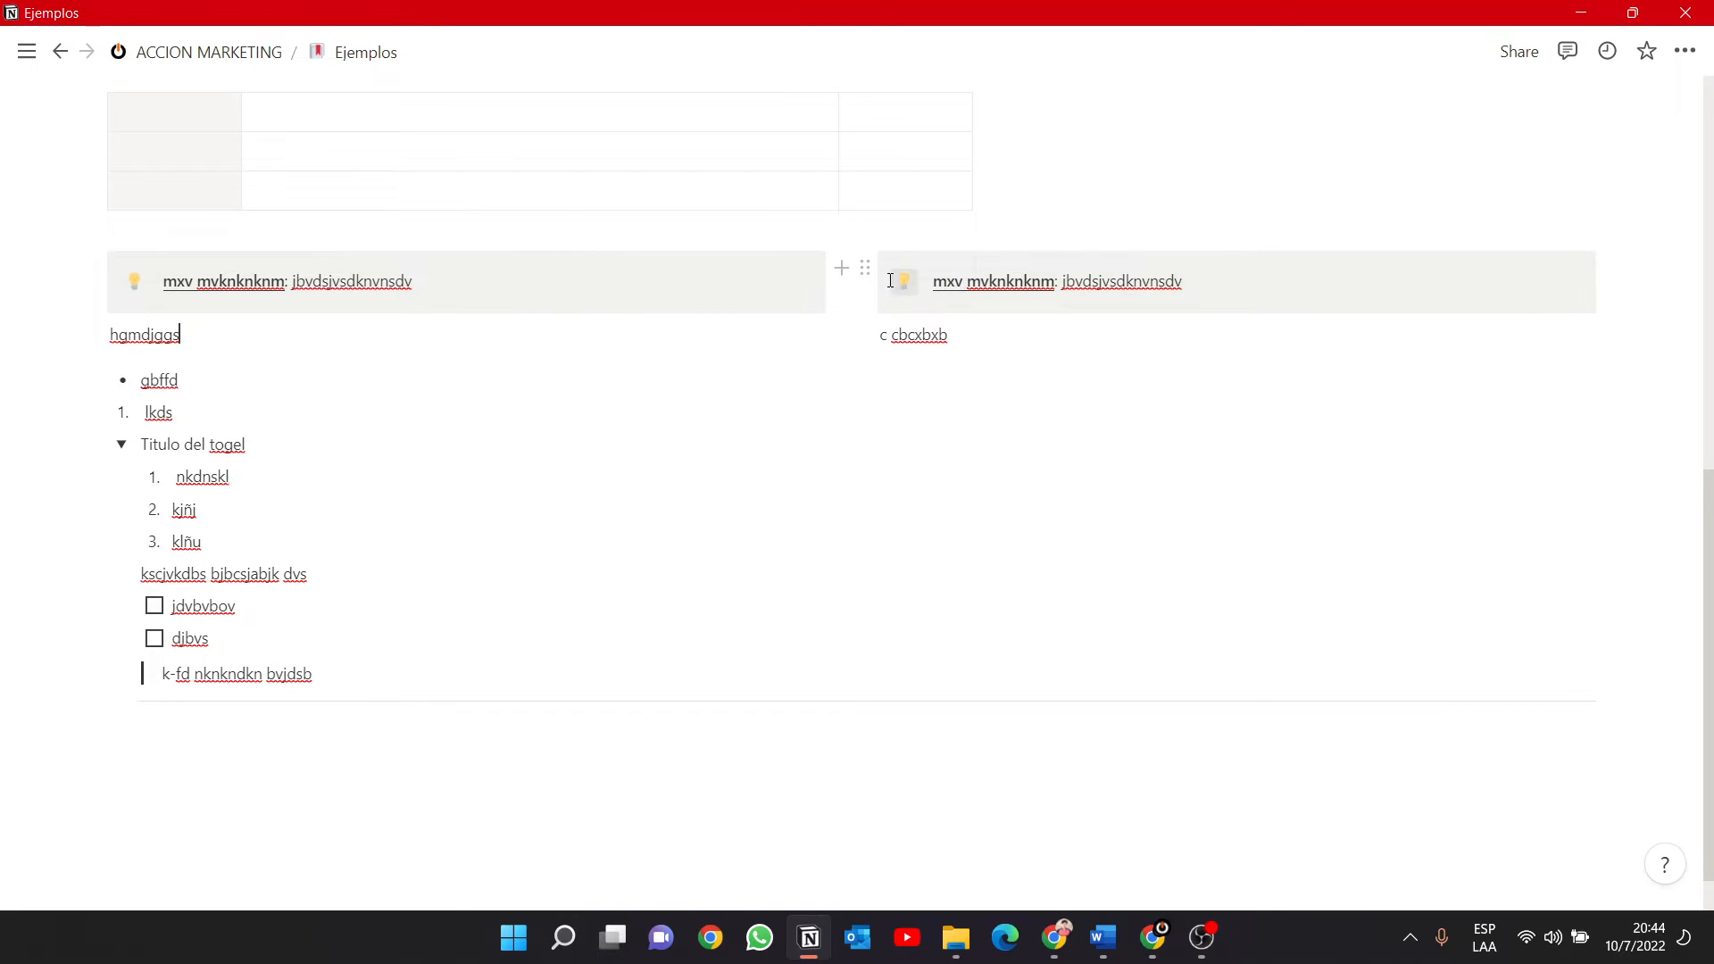
# Give the callout in the second column a red background.
pyautogui.click(864, 268)
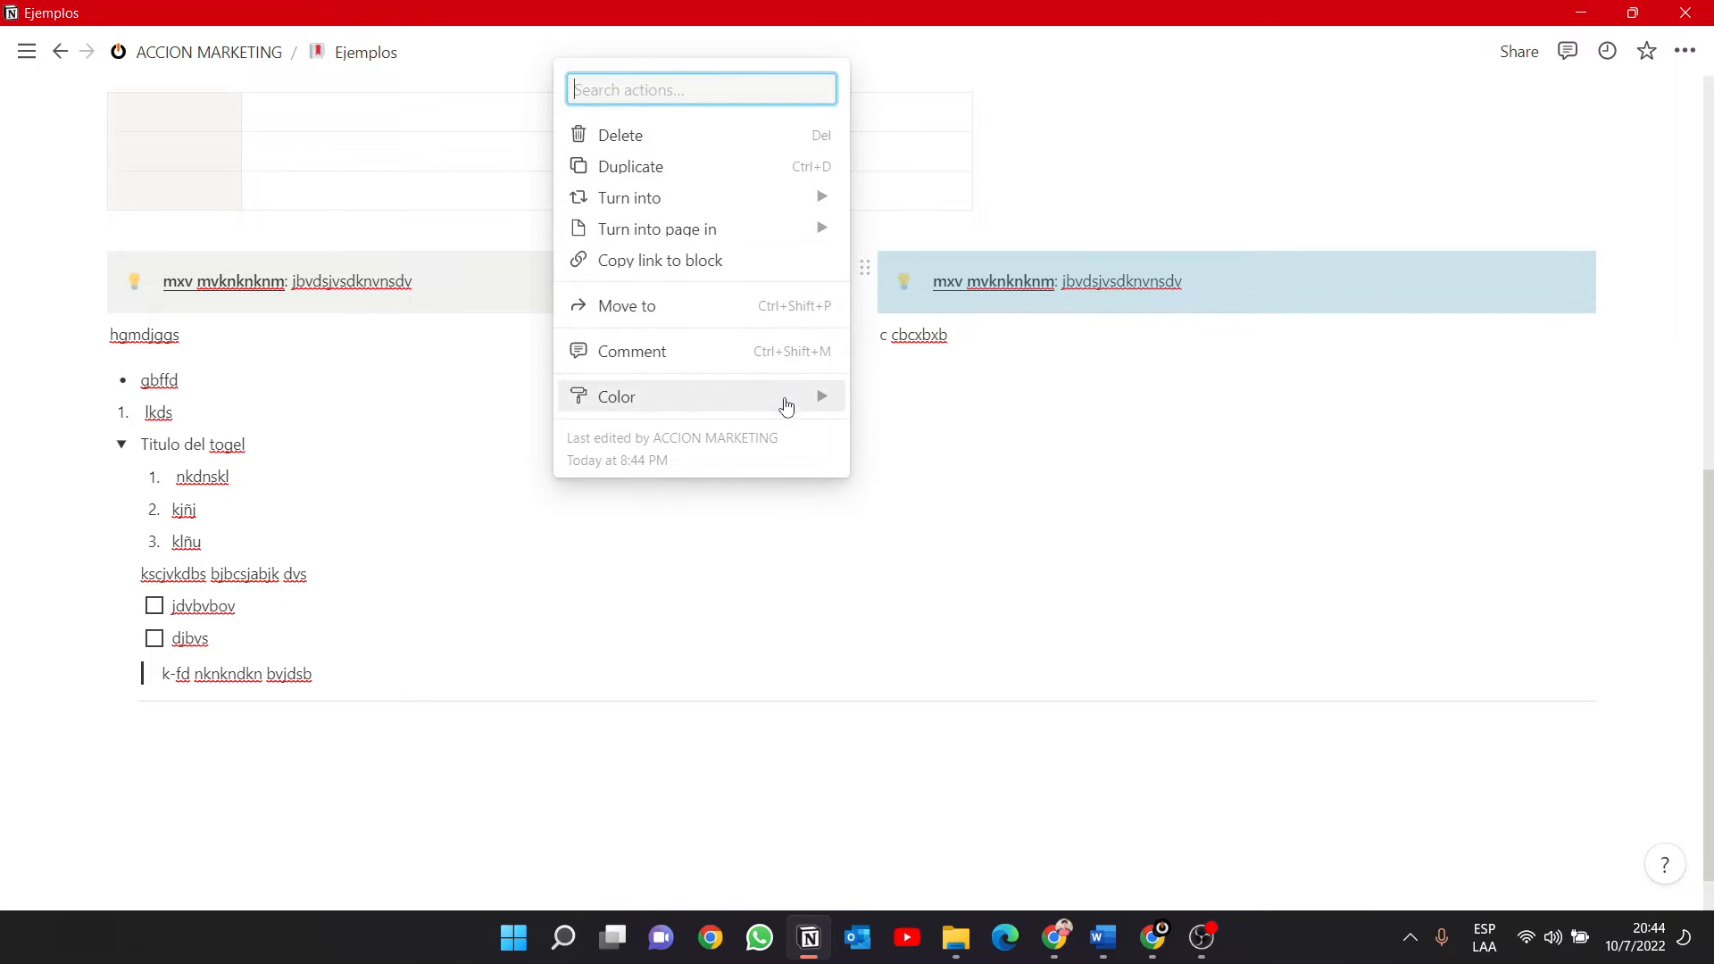
pyautogui.moveTo(784, 407)
pyautogui.scroll(-2, 986, 635)
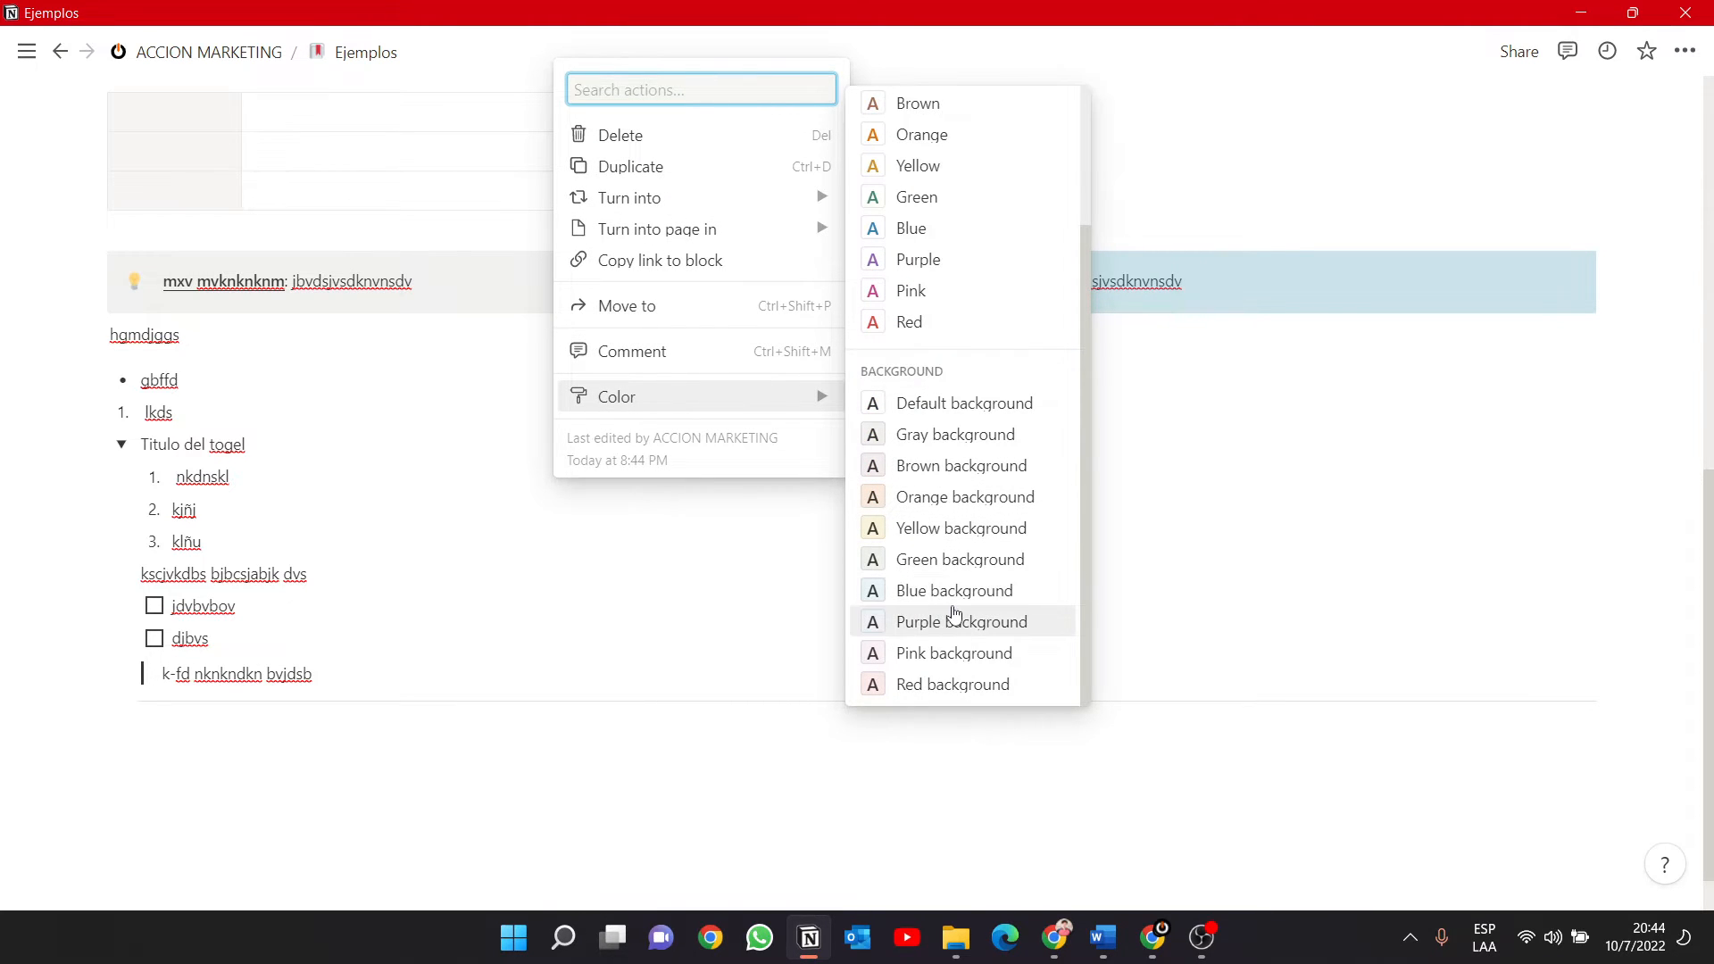
pyautogui.click(919, 693)
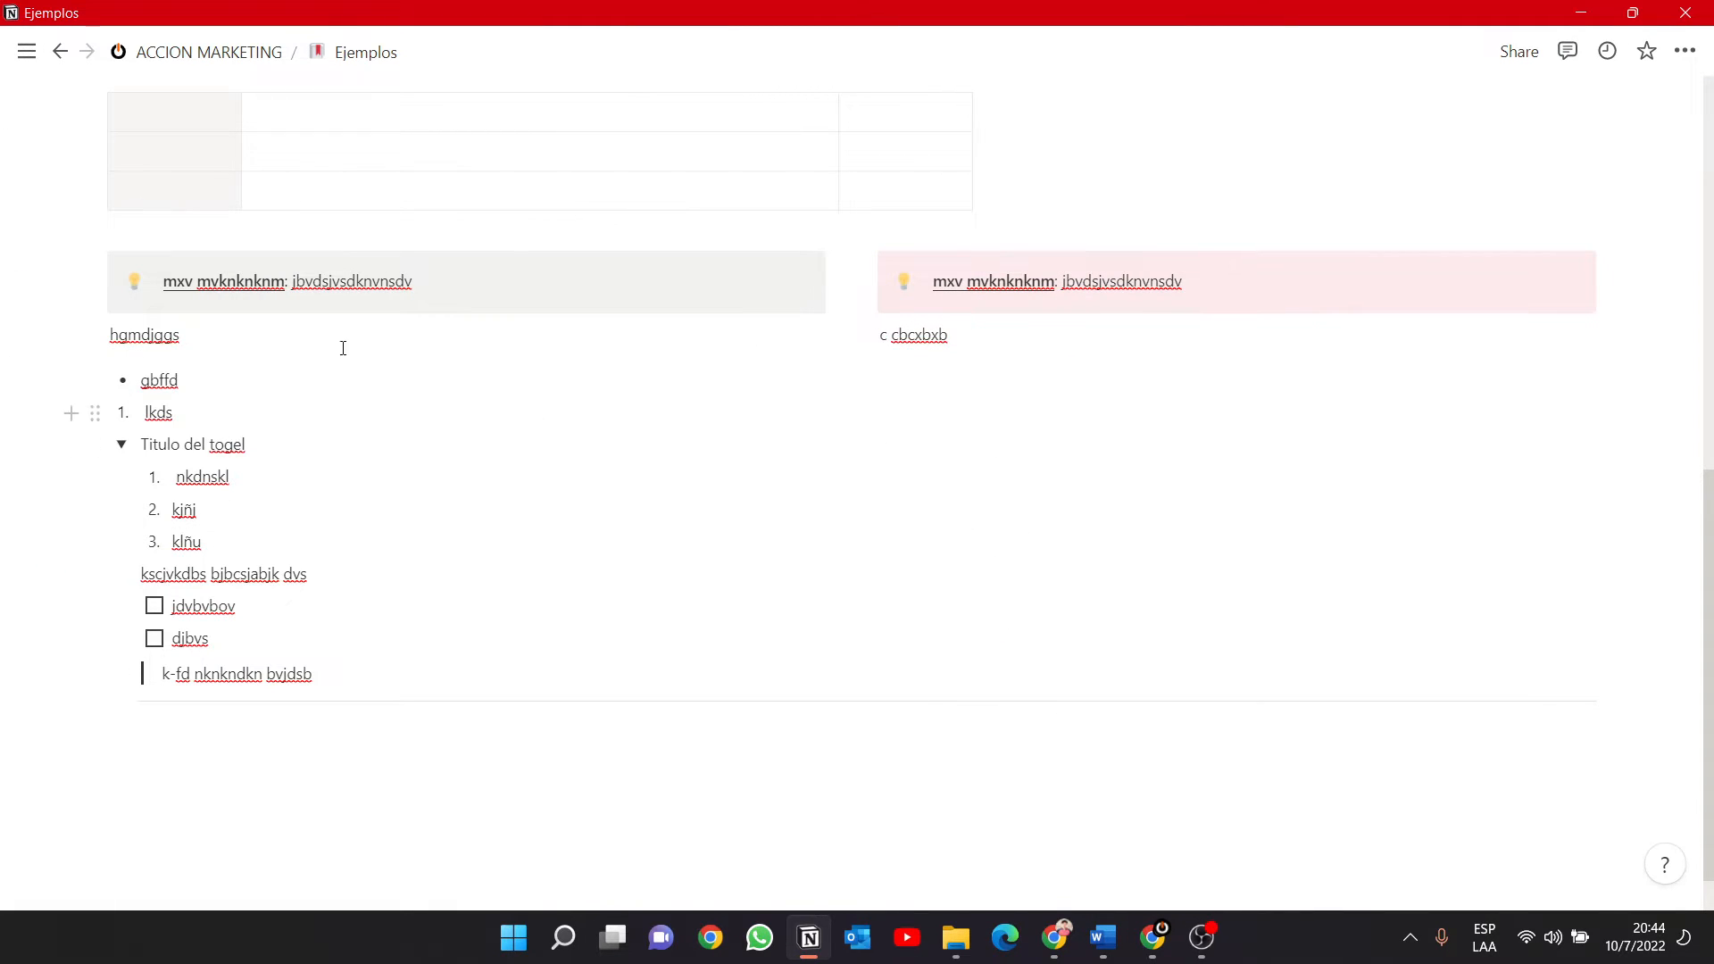
# Give the callout in the first column a blue background.
pyautogui.click(95, 269)
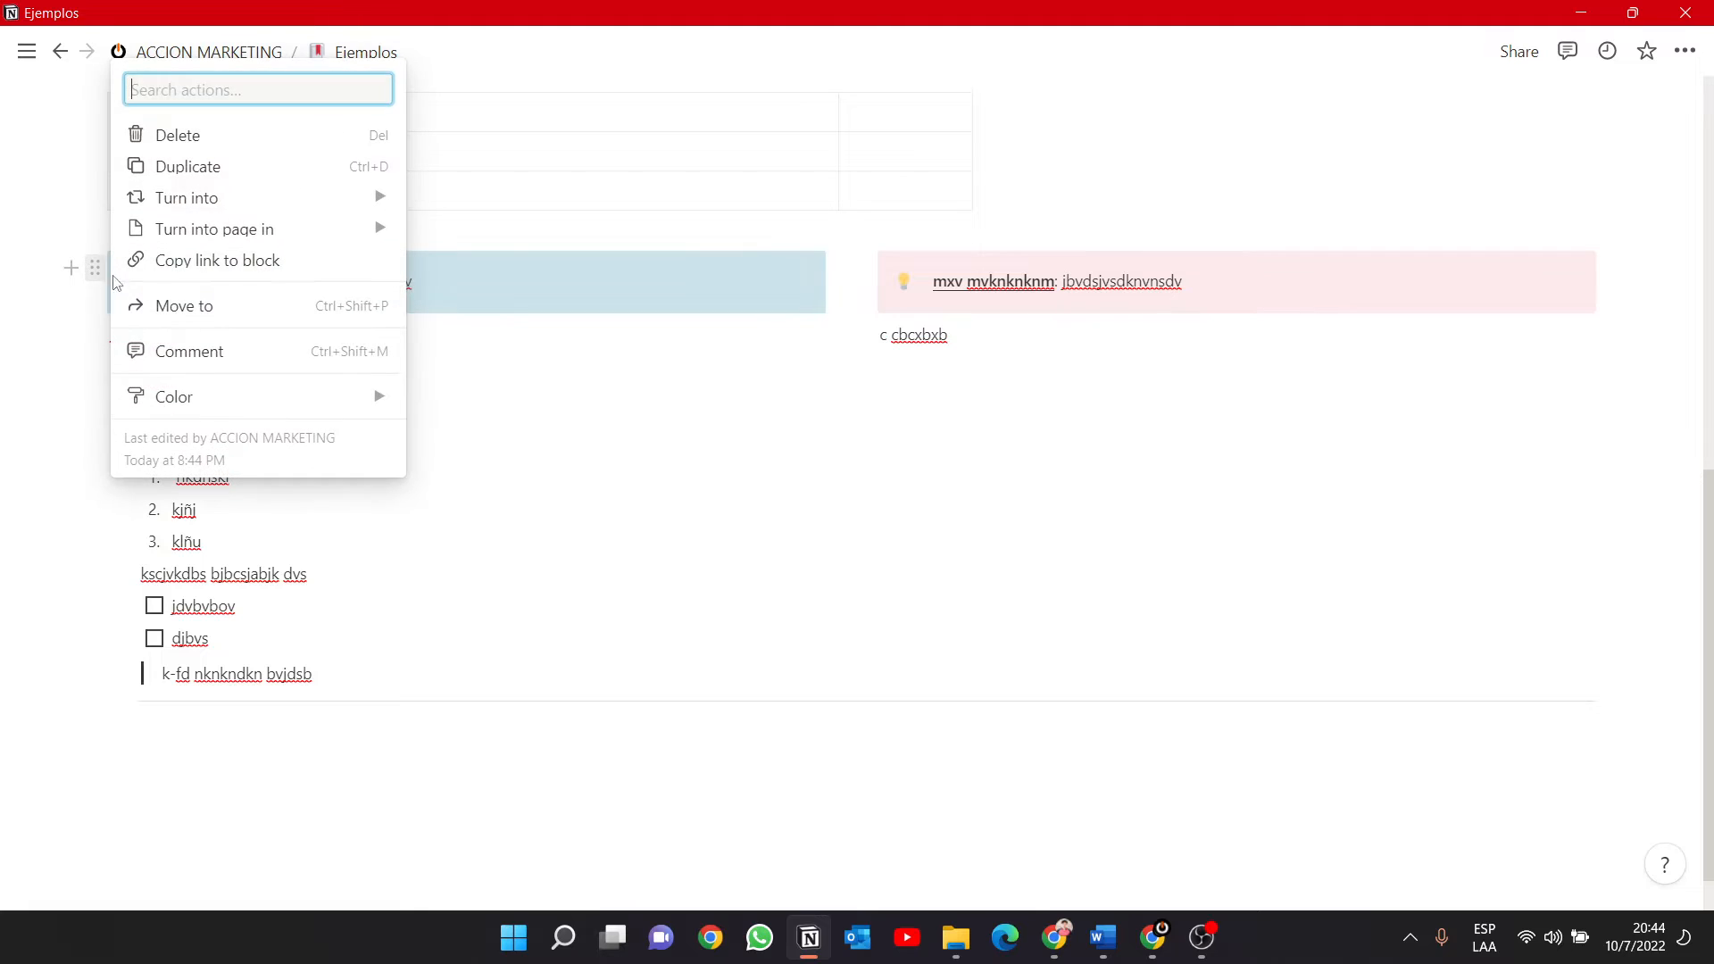
pyautogui.moveTo(367, 418)
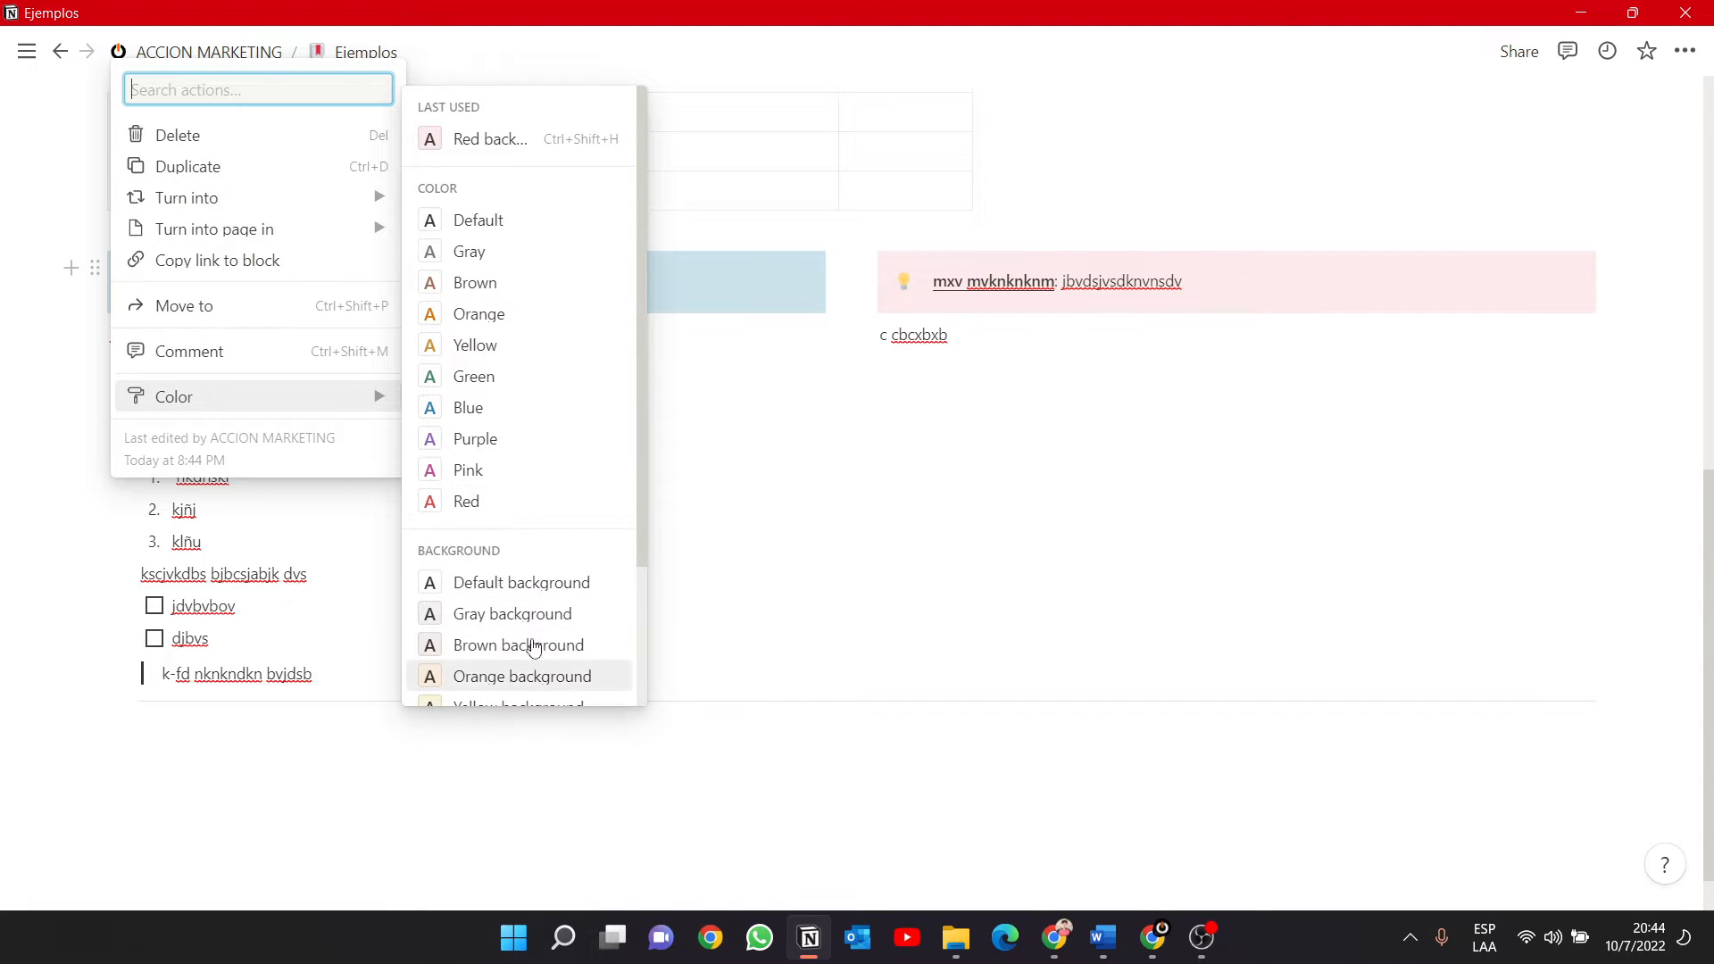
pyautogui.scroll(-2, 526, 646)
pyautogui.click(524, 590)
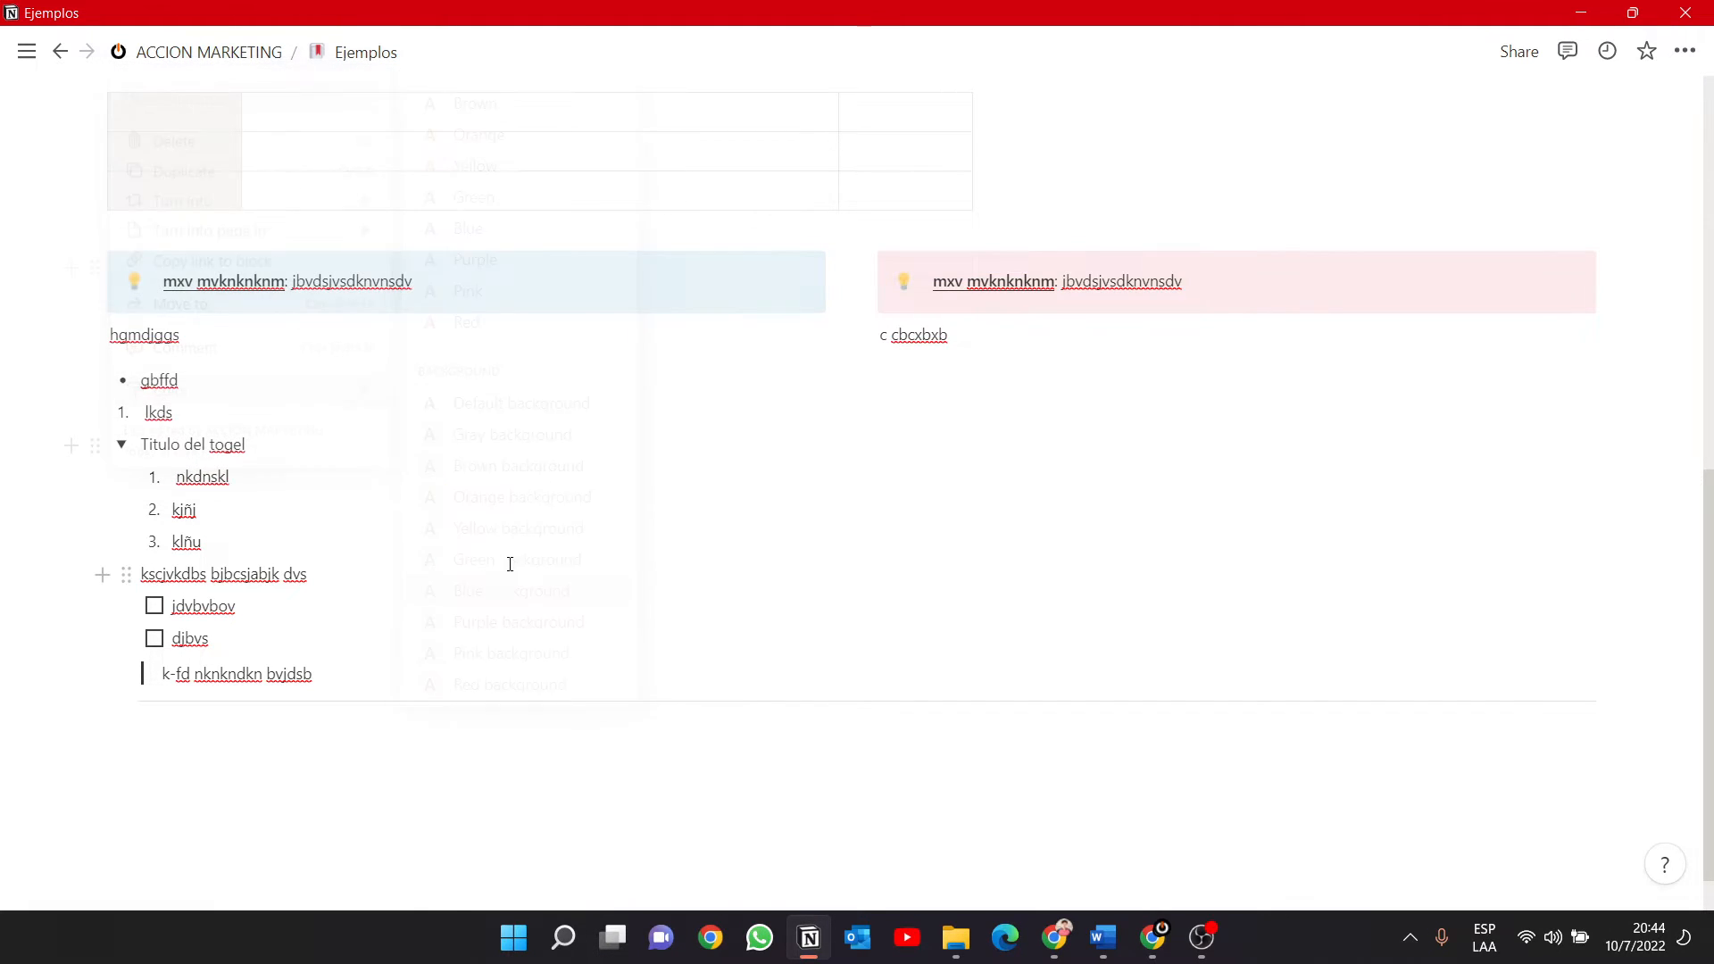
# Set the color of the first column's callout to the green text color.
pyautogui.click(94, 272)
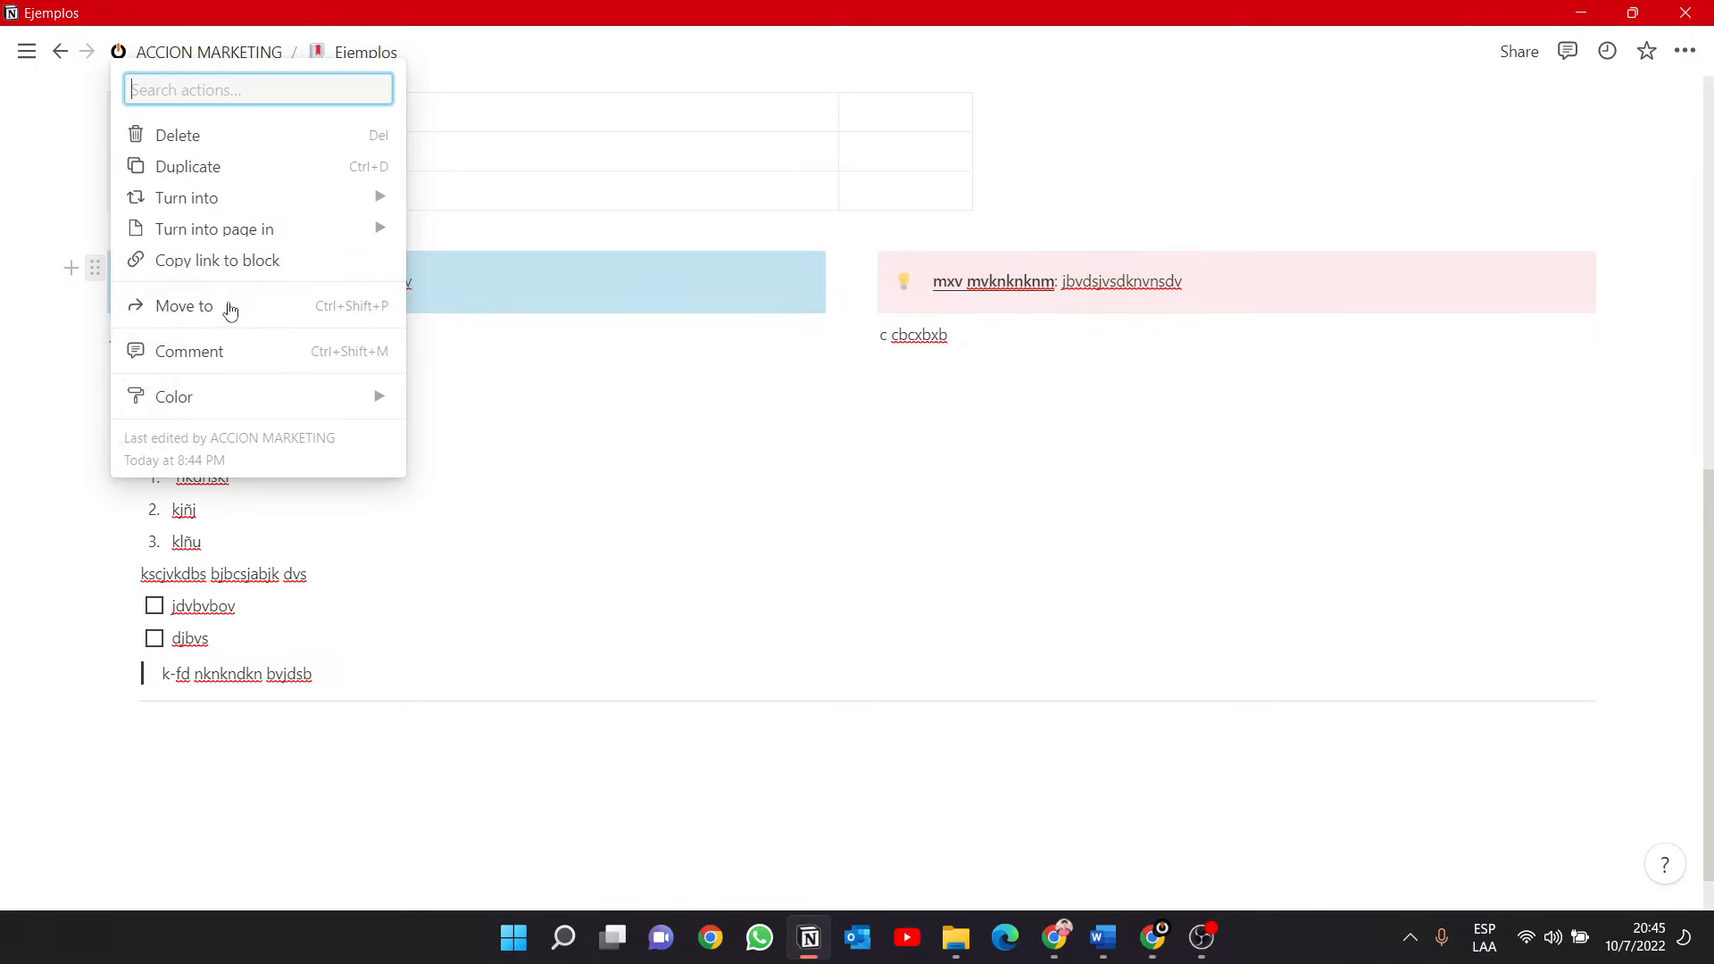
pyautogui.moveTo(310, 395)
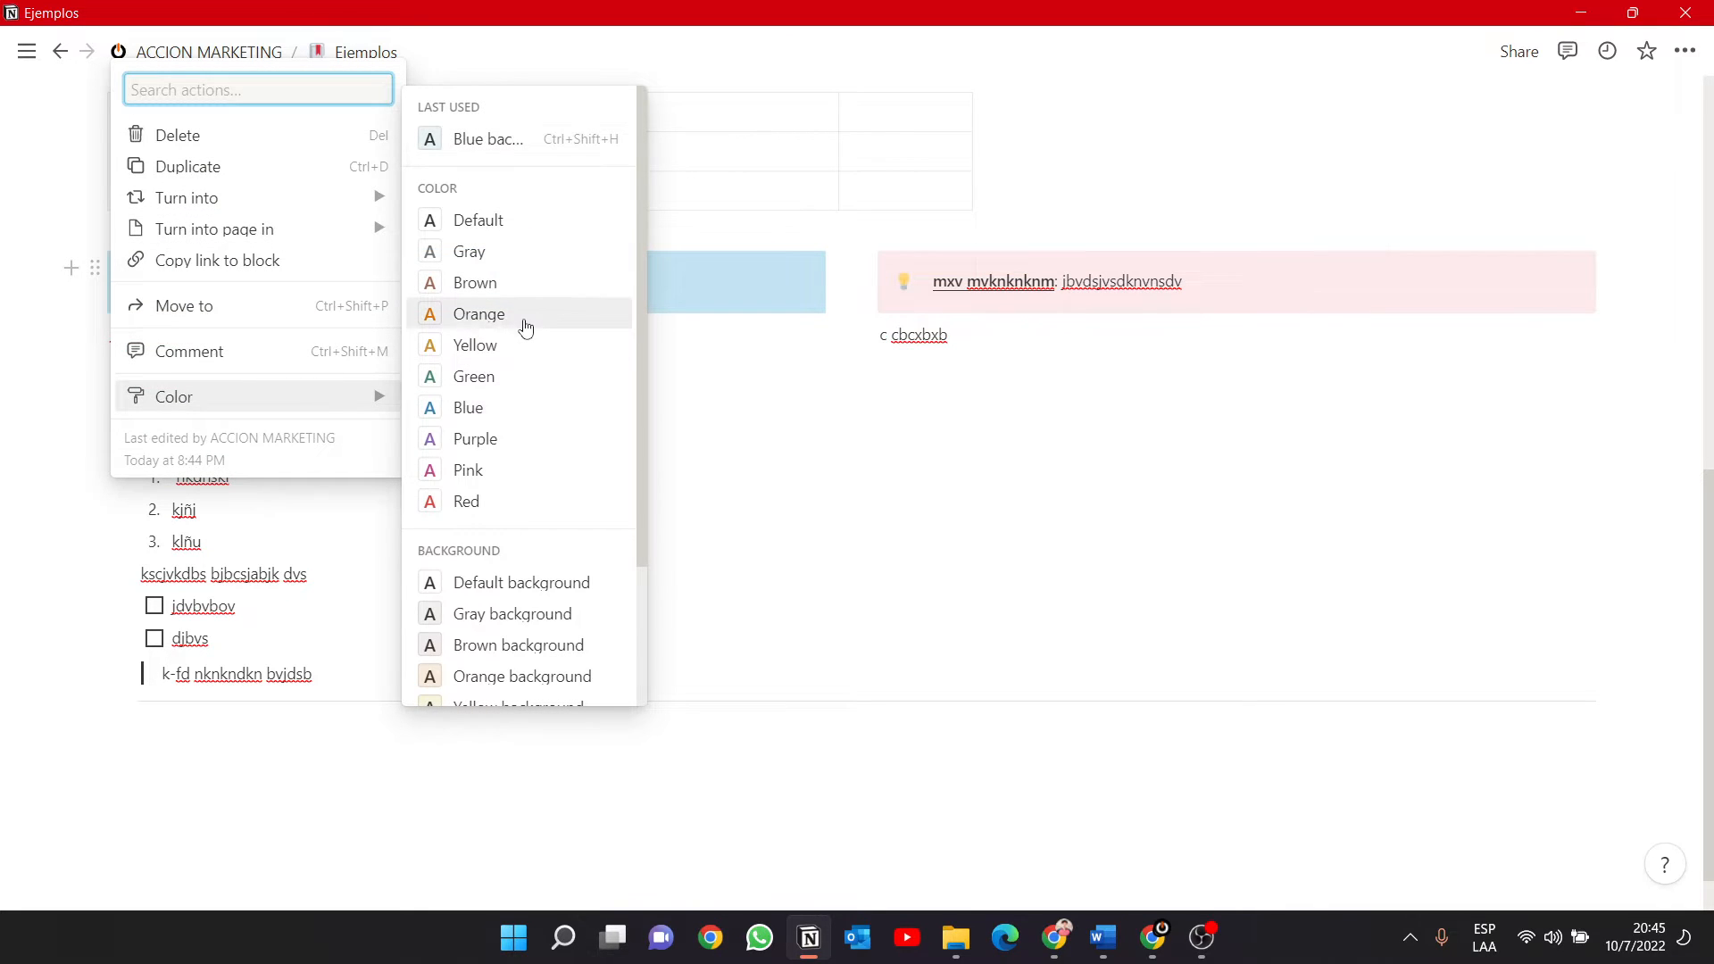
pyautogui.click(474, 376)
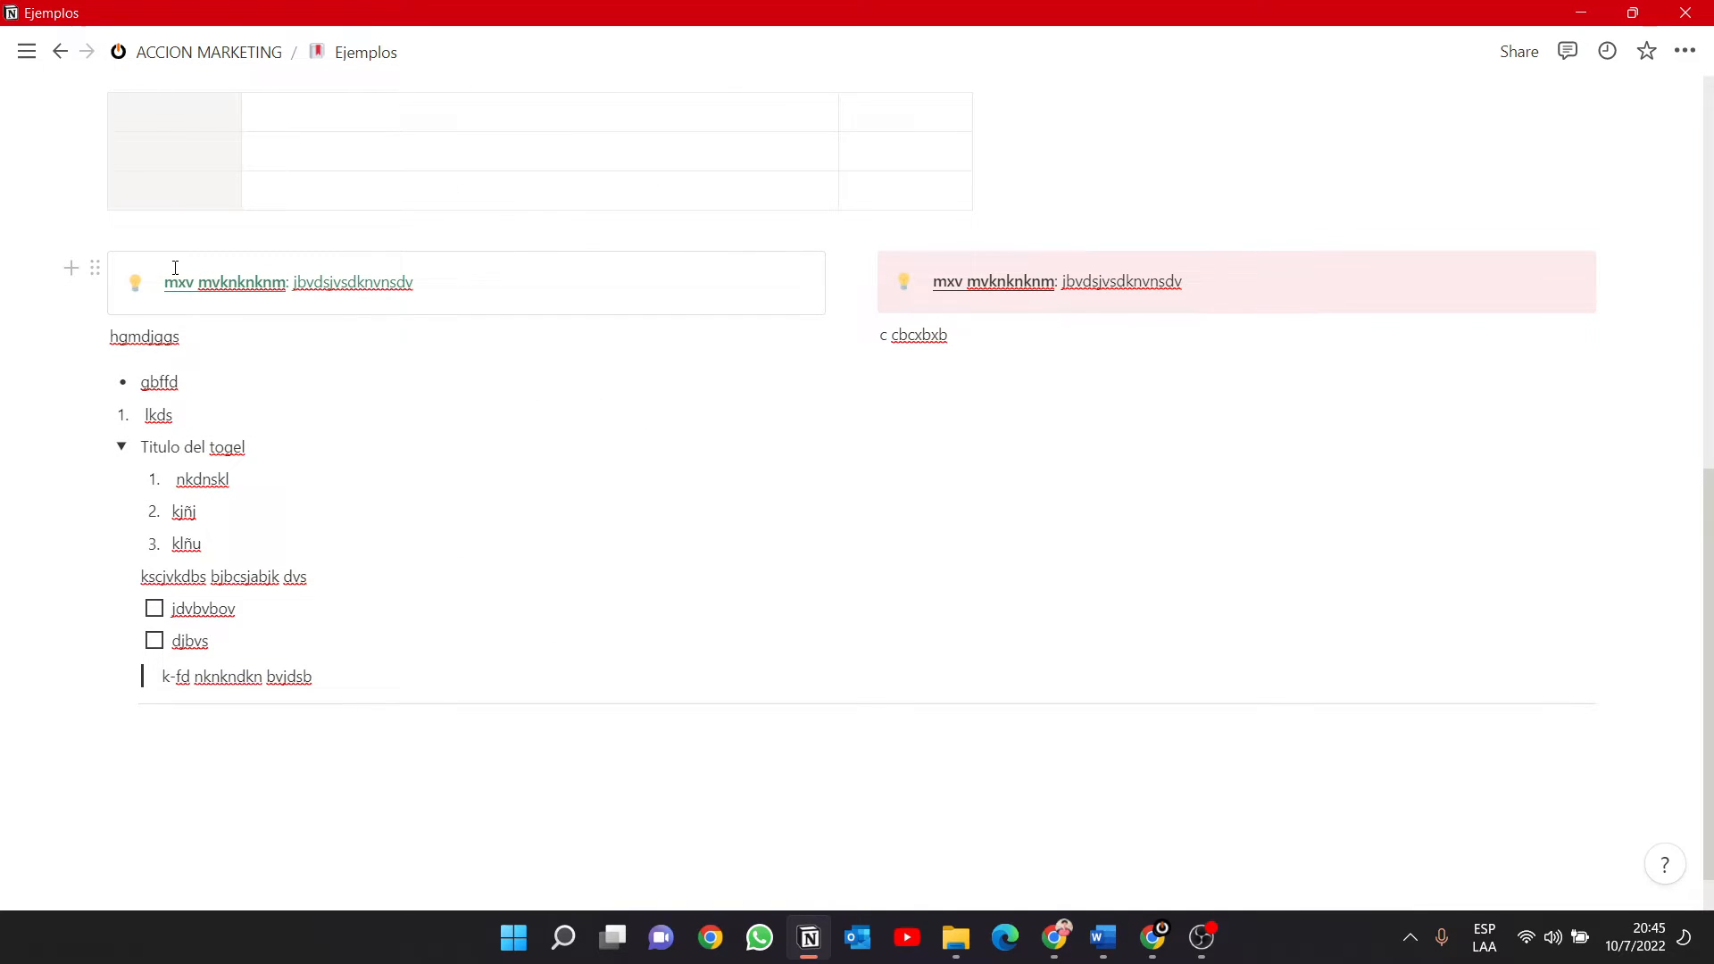
# Give the callout in the first column a gray background.
pyautogui.click(94, 267)
pyautogui.moveTo(312, 407)
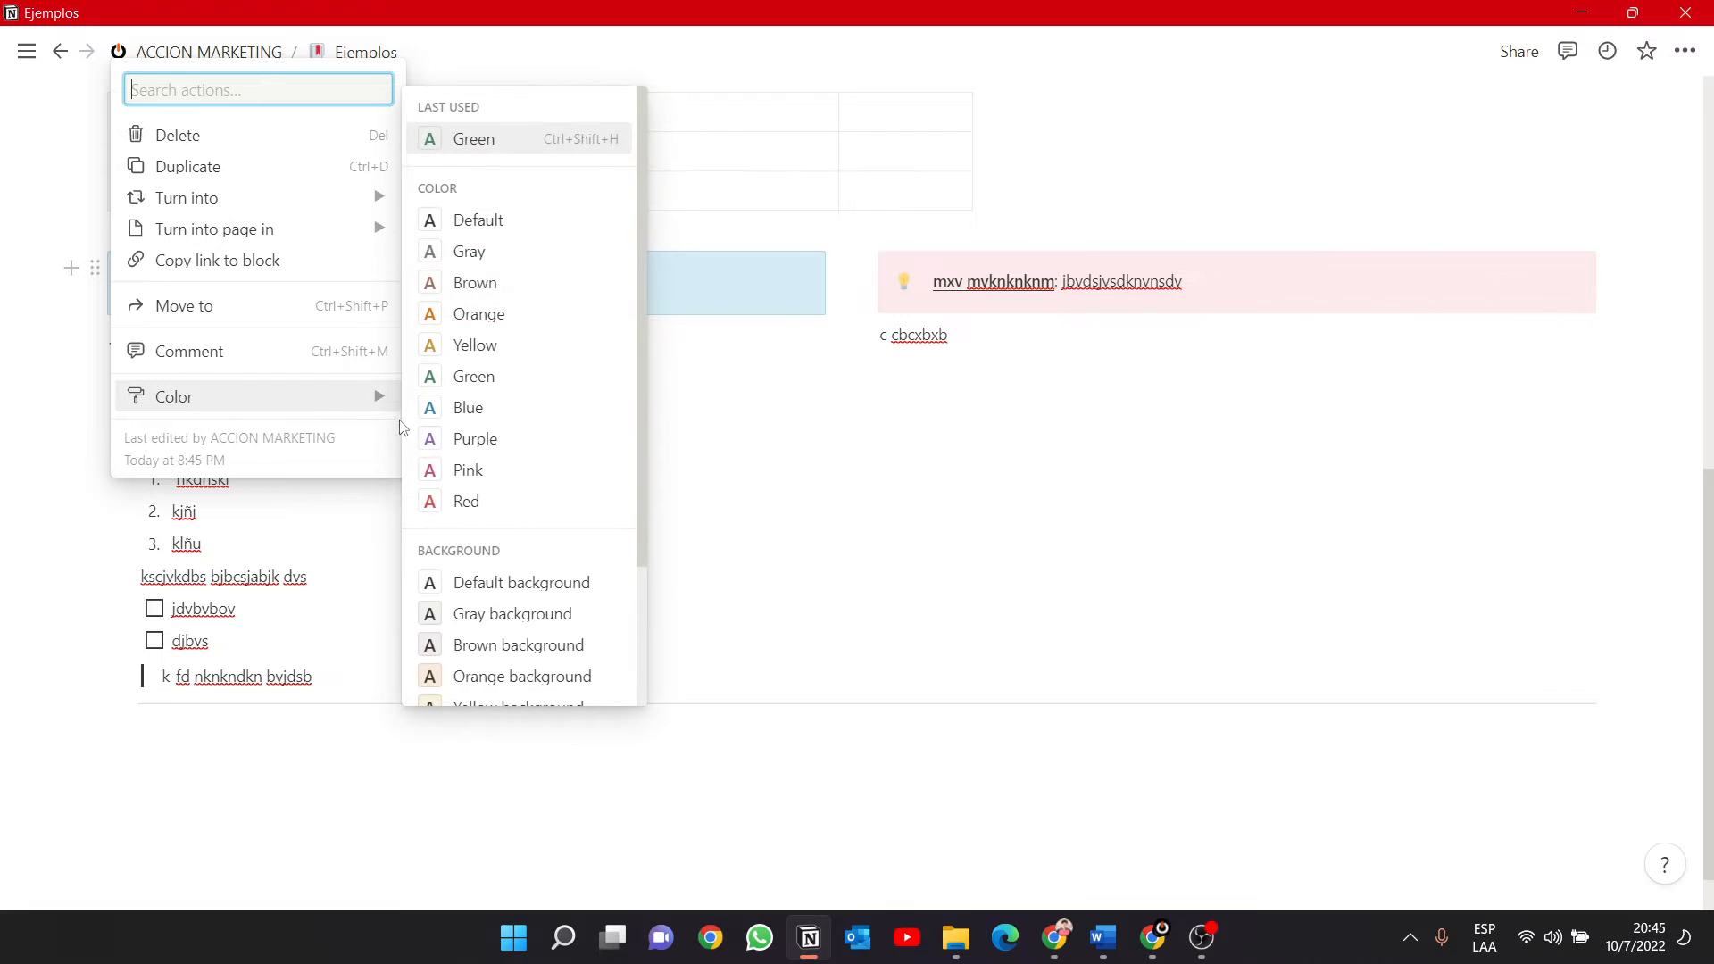
pyautogui.click(505, 615)
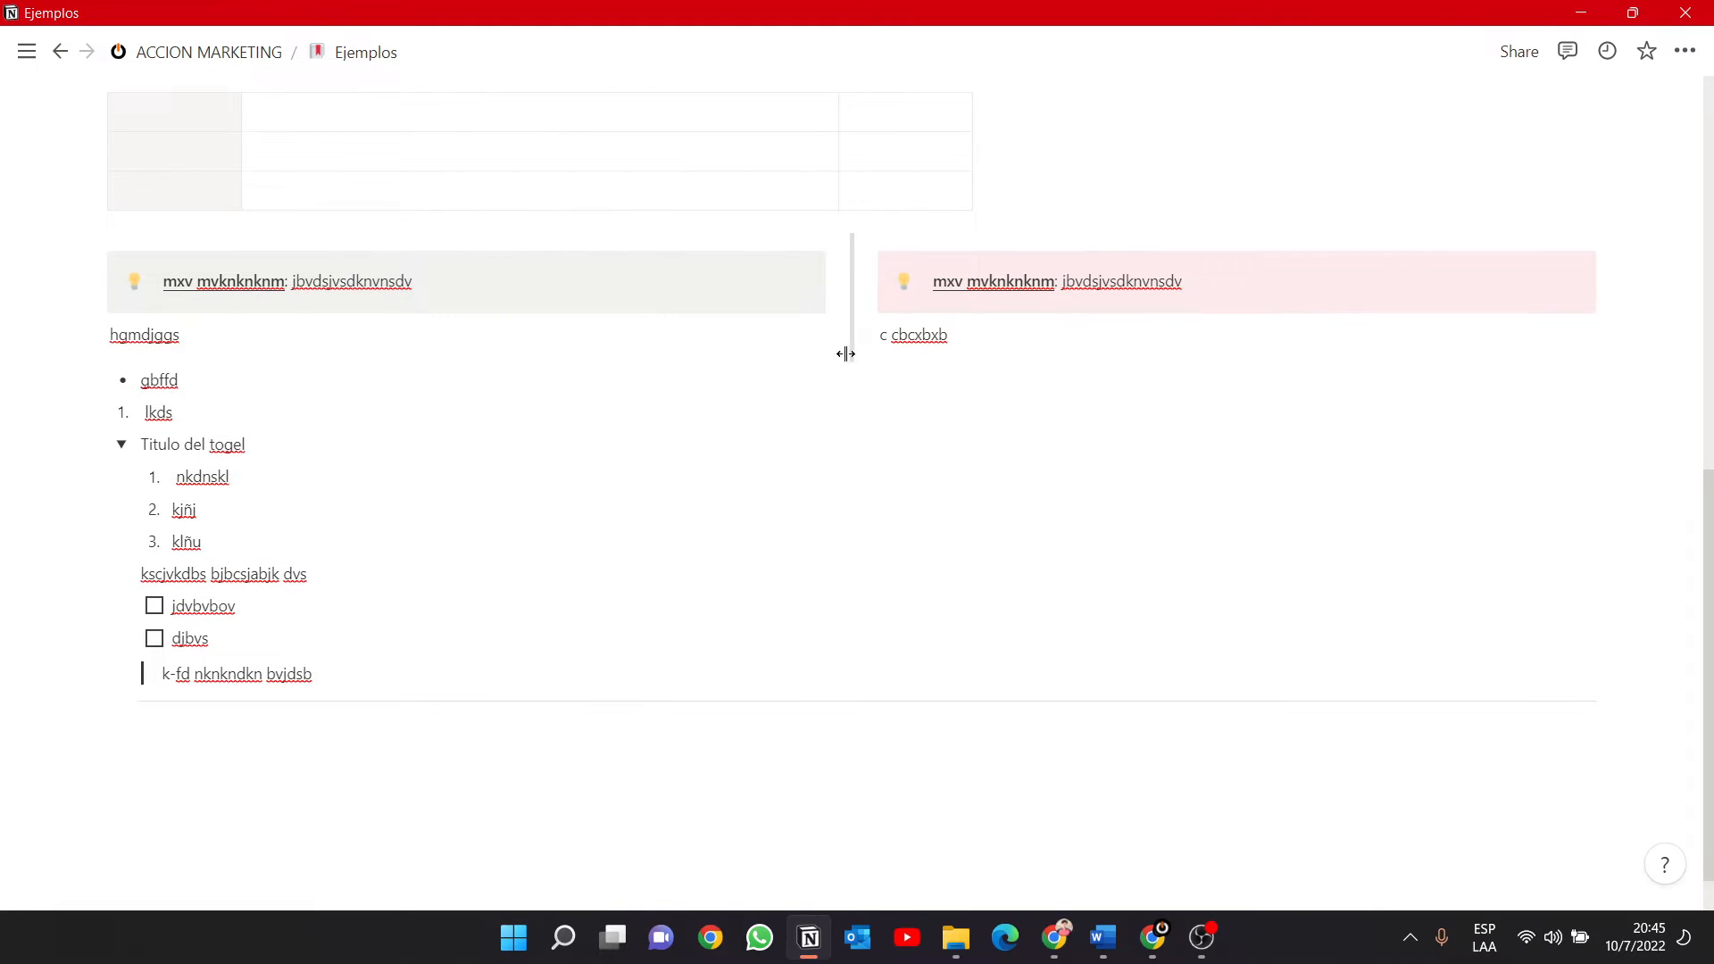
pyautogui.scroll(4, 266, 319)
pyautogui.scroll(4, 266, 316)
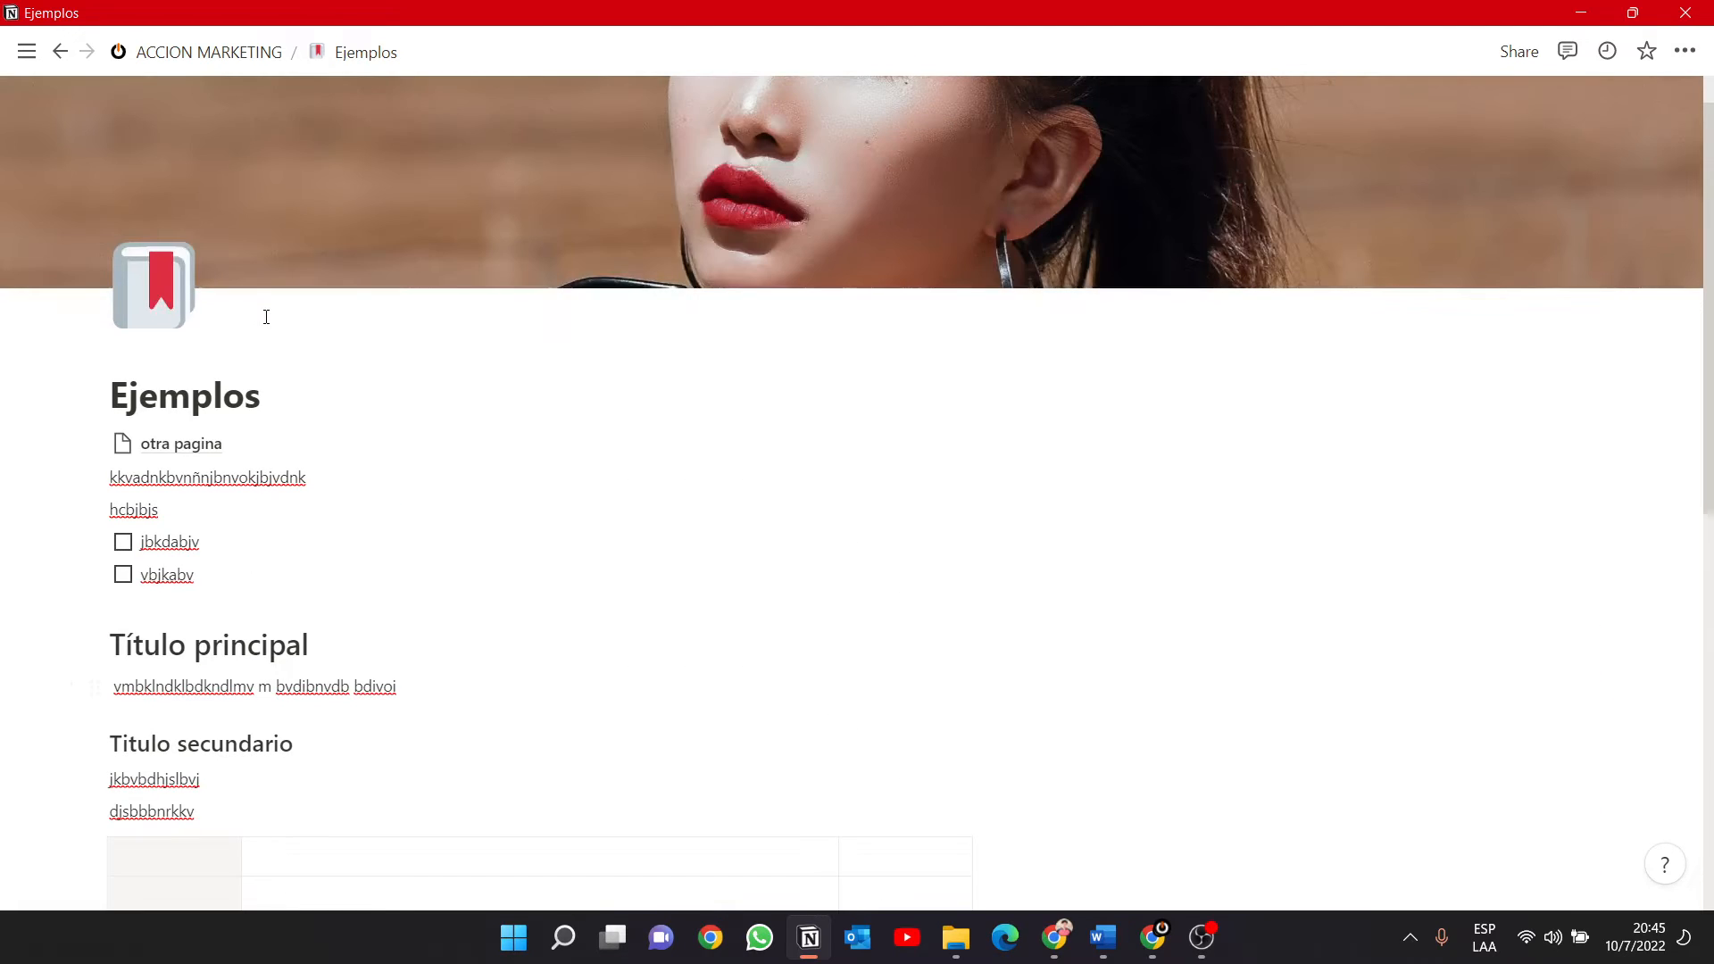
pyautogui.scroll(-2, 272, 339)
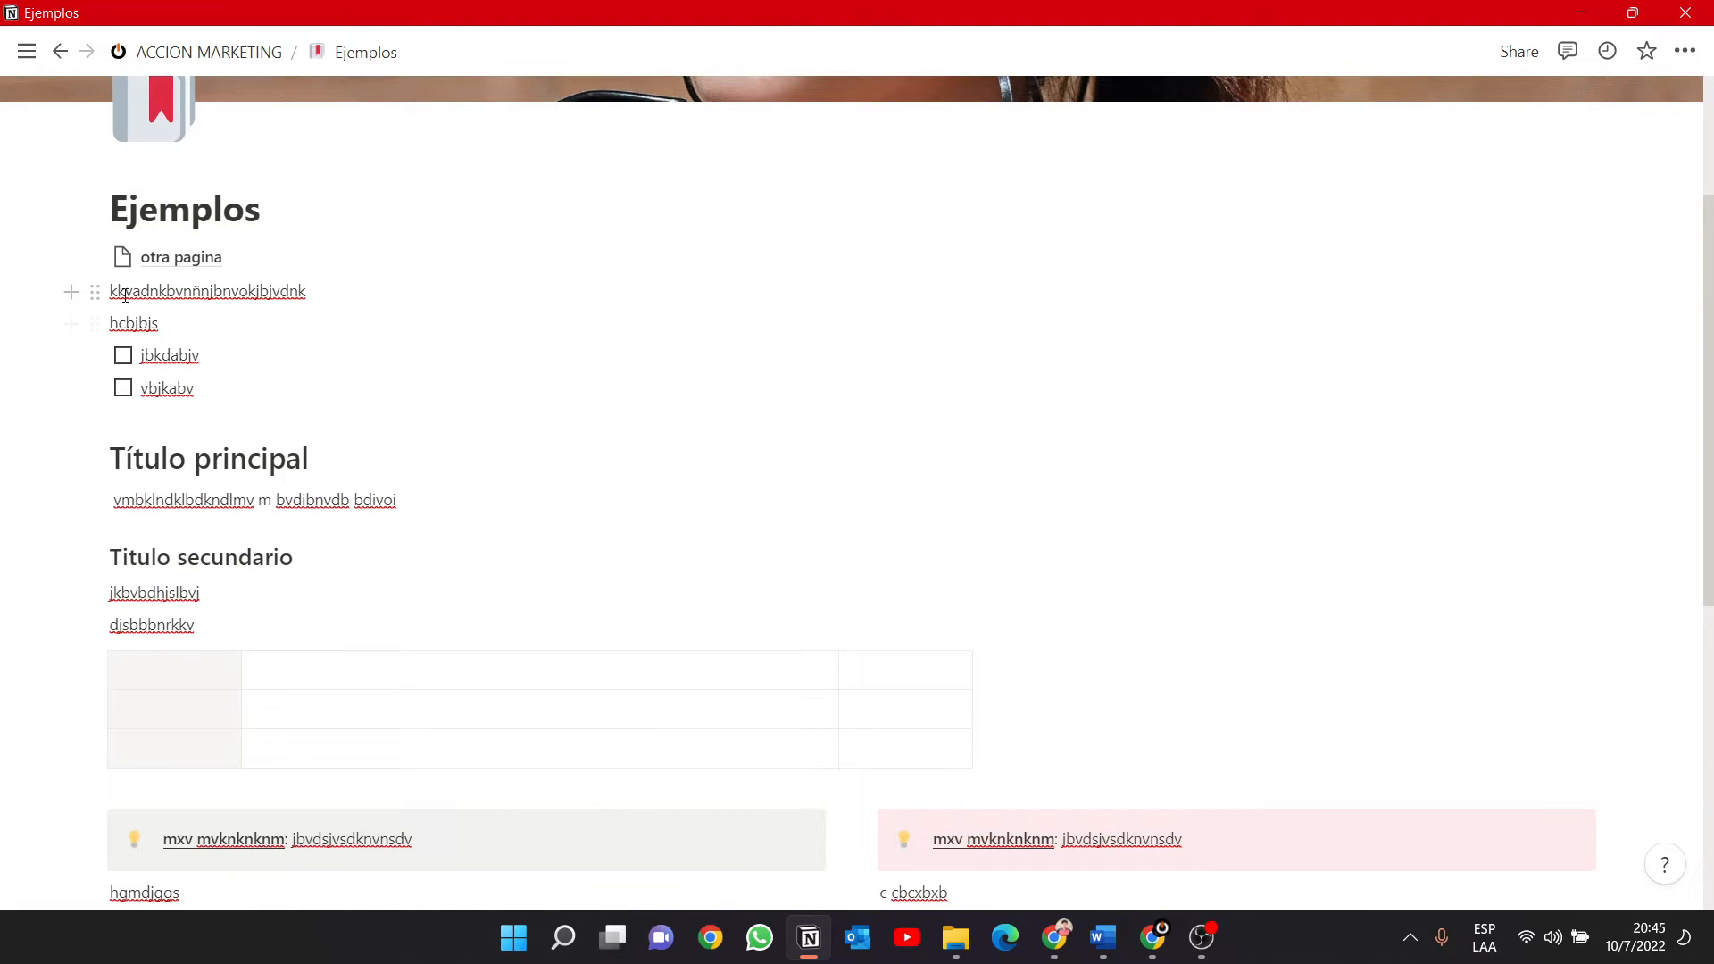
# Turn the text paragraph directly below the "otra pagina" link into a Heading 1.
pyautogui.click(95, 294)
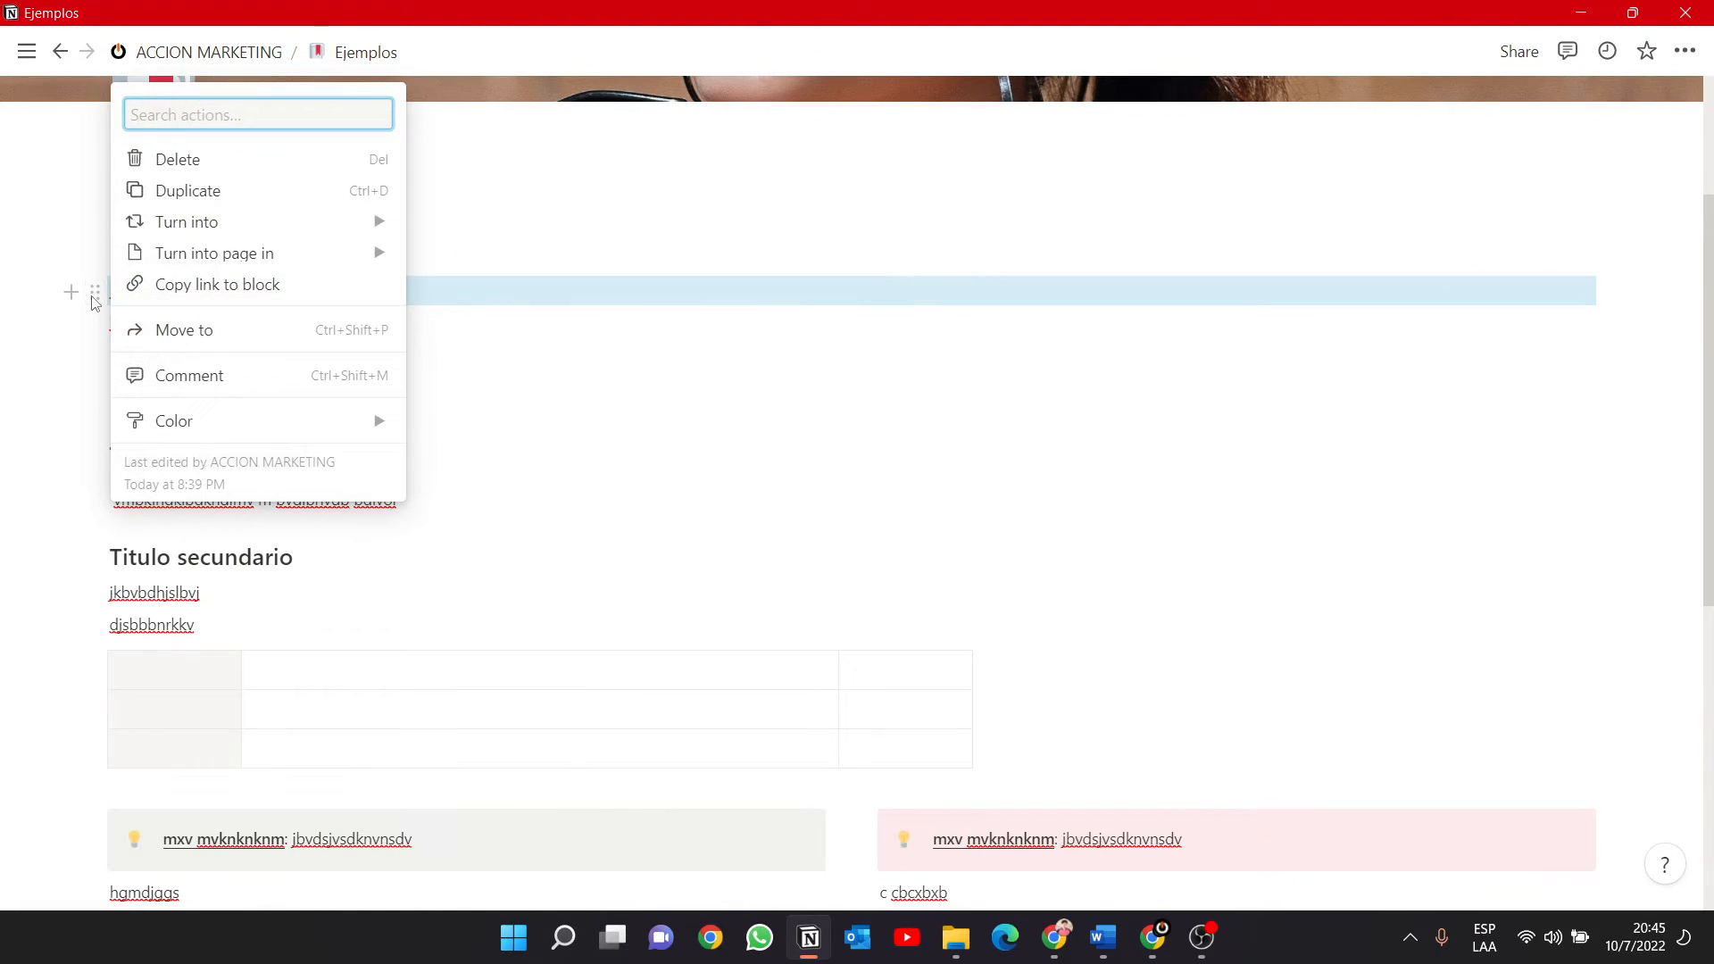
pyautogui.moveTo(318, 225)
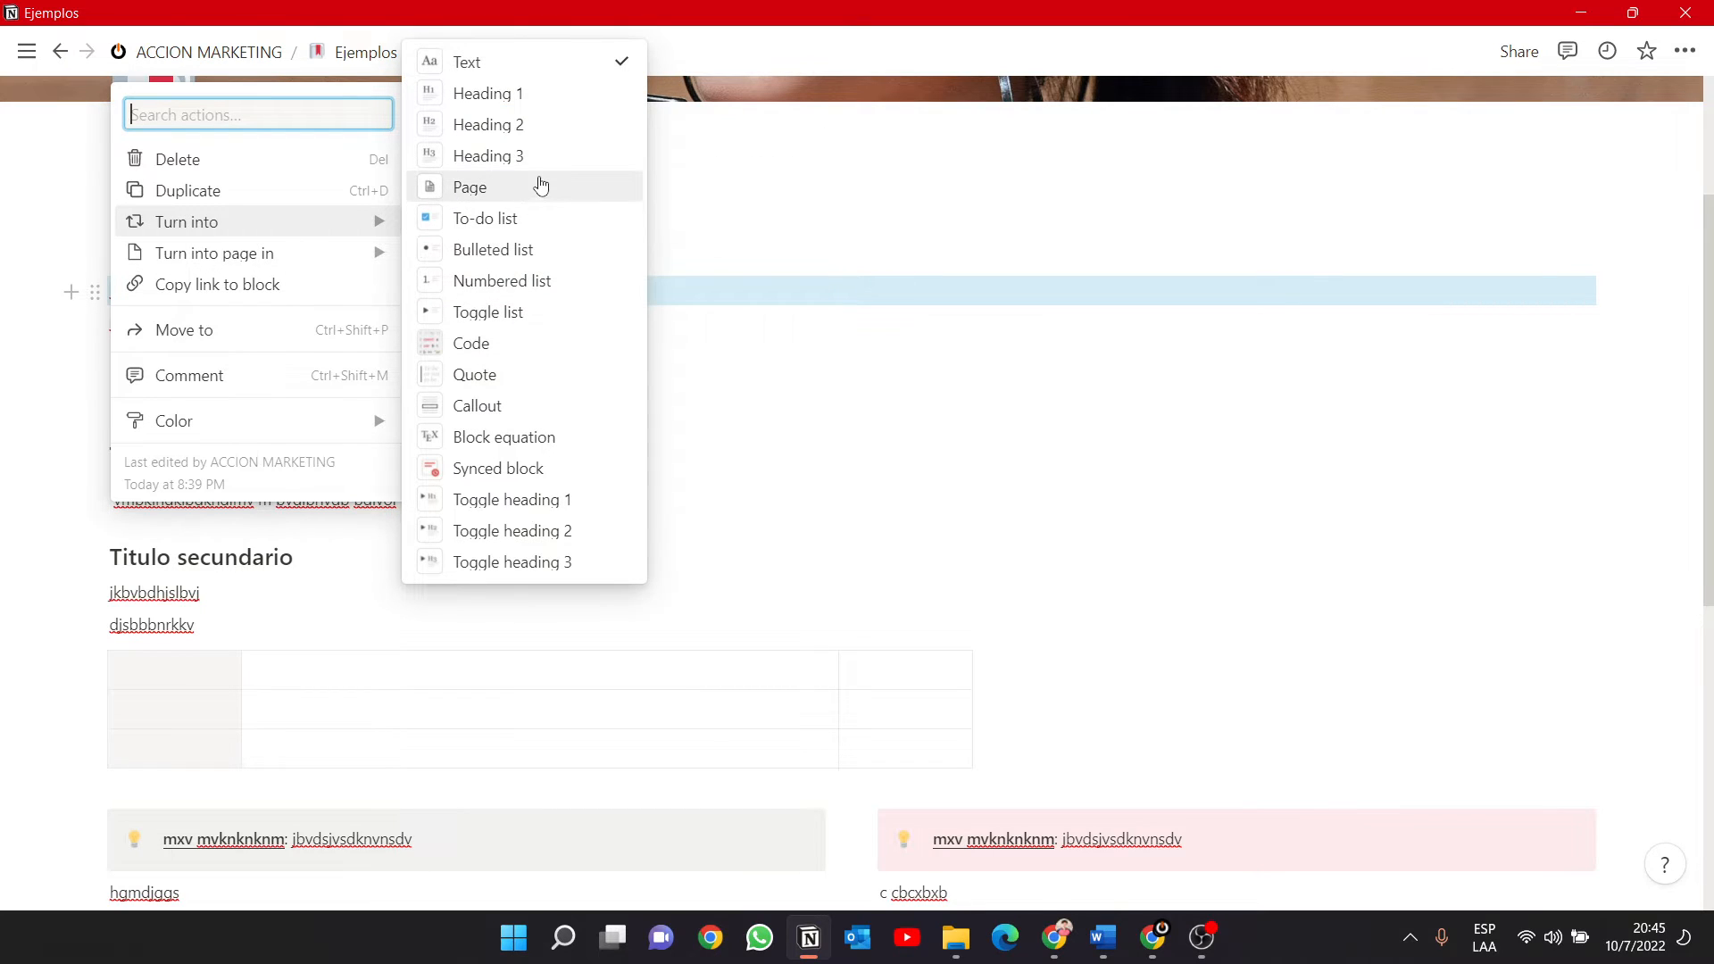
pyautogui.click(533, 96)
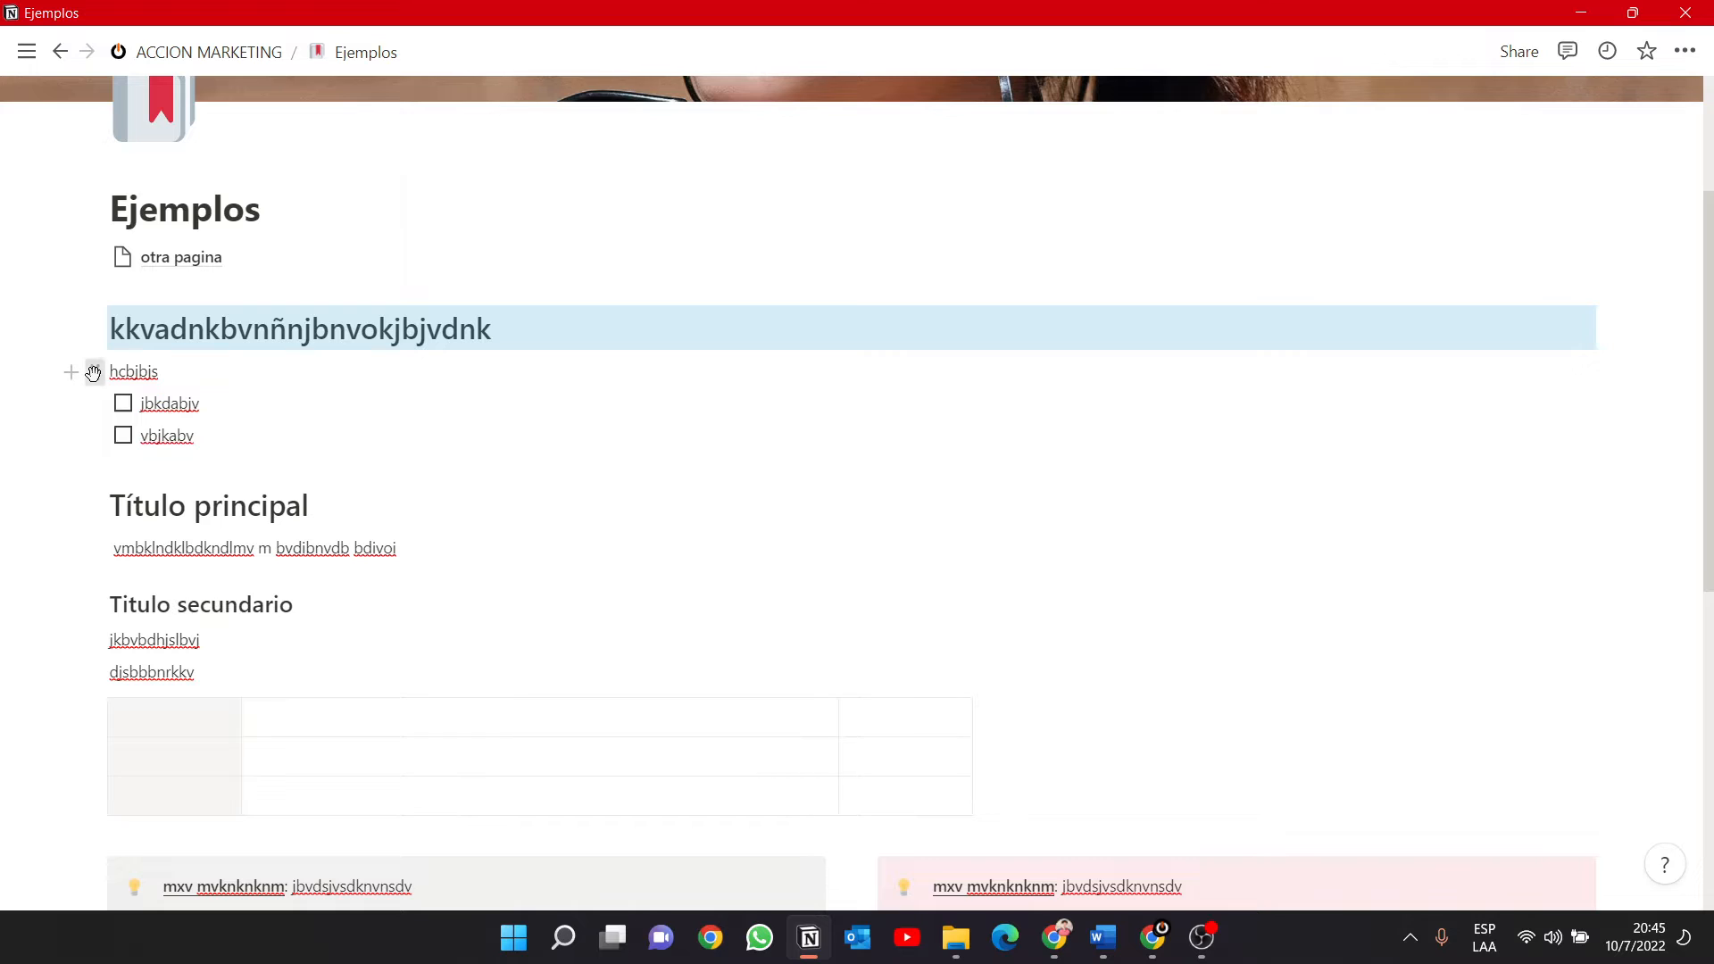
# Turn the "hcbjbjs" text line above the checkboxes into a to-do list item.
pyautogui.click(93, 372)
pyautogui.moveTo(325, 300)
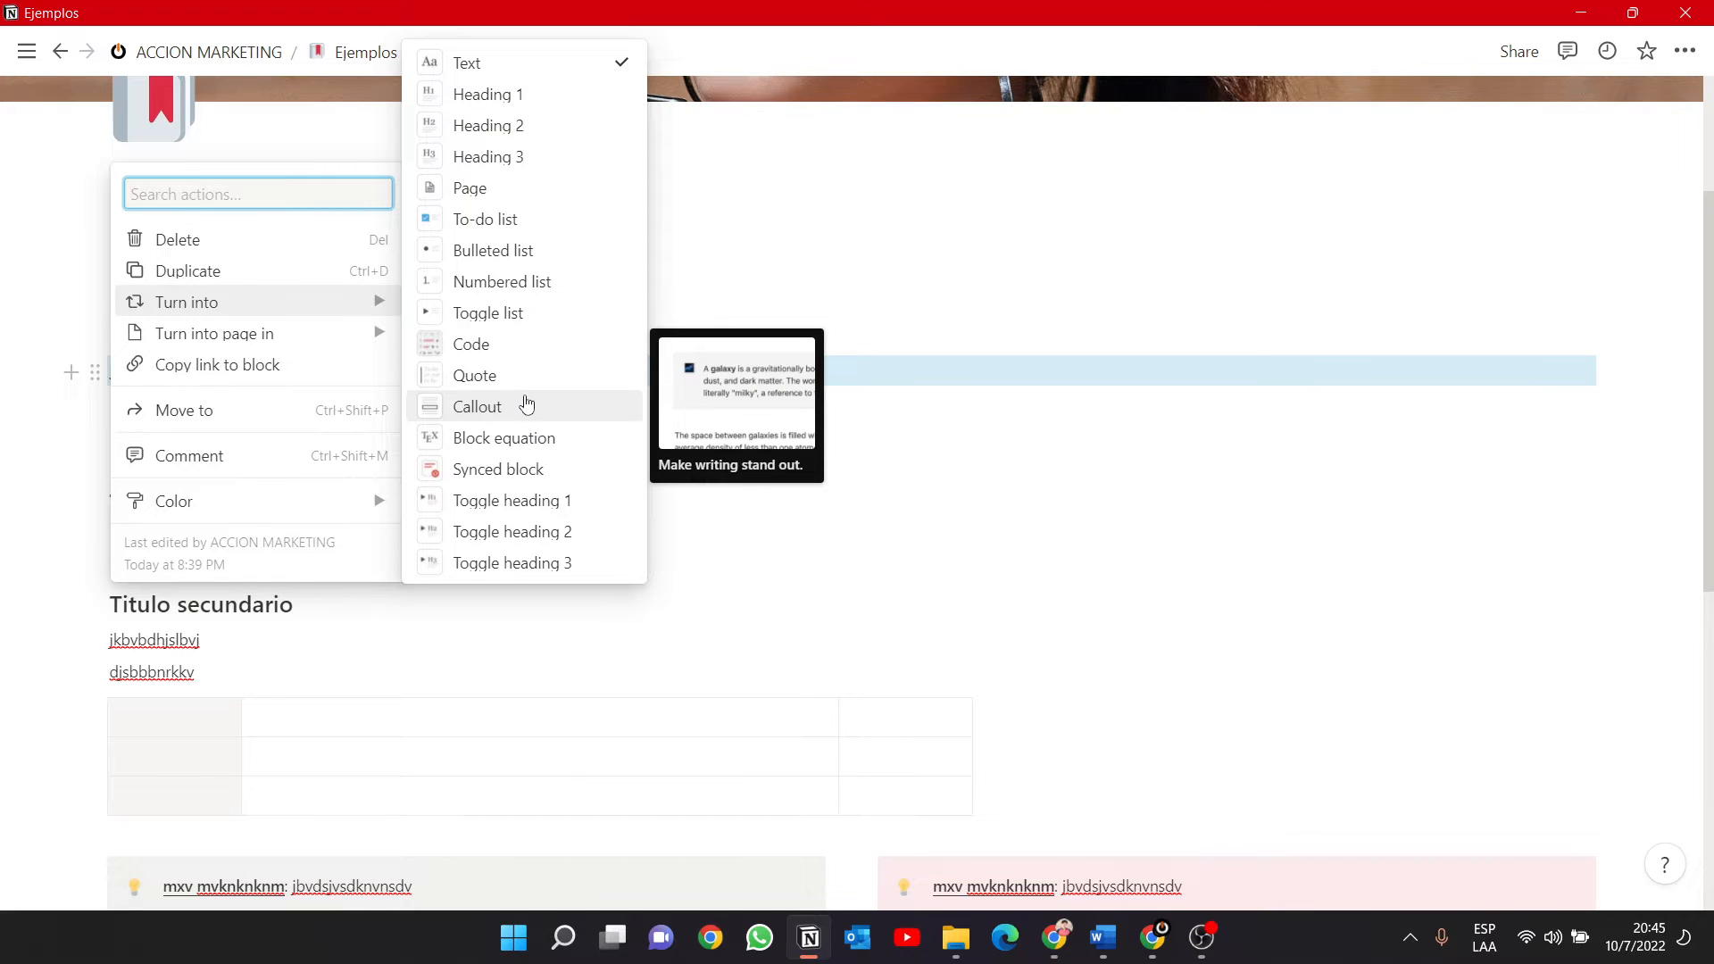
pyautogui.click(511, 218)
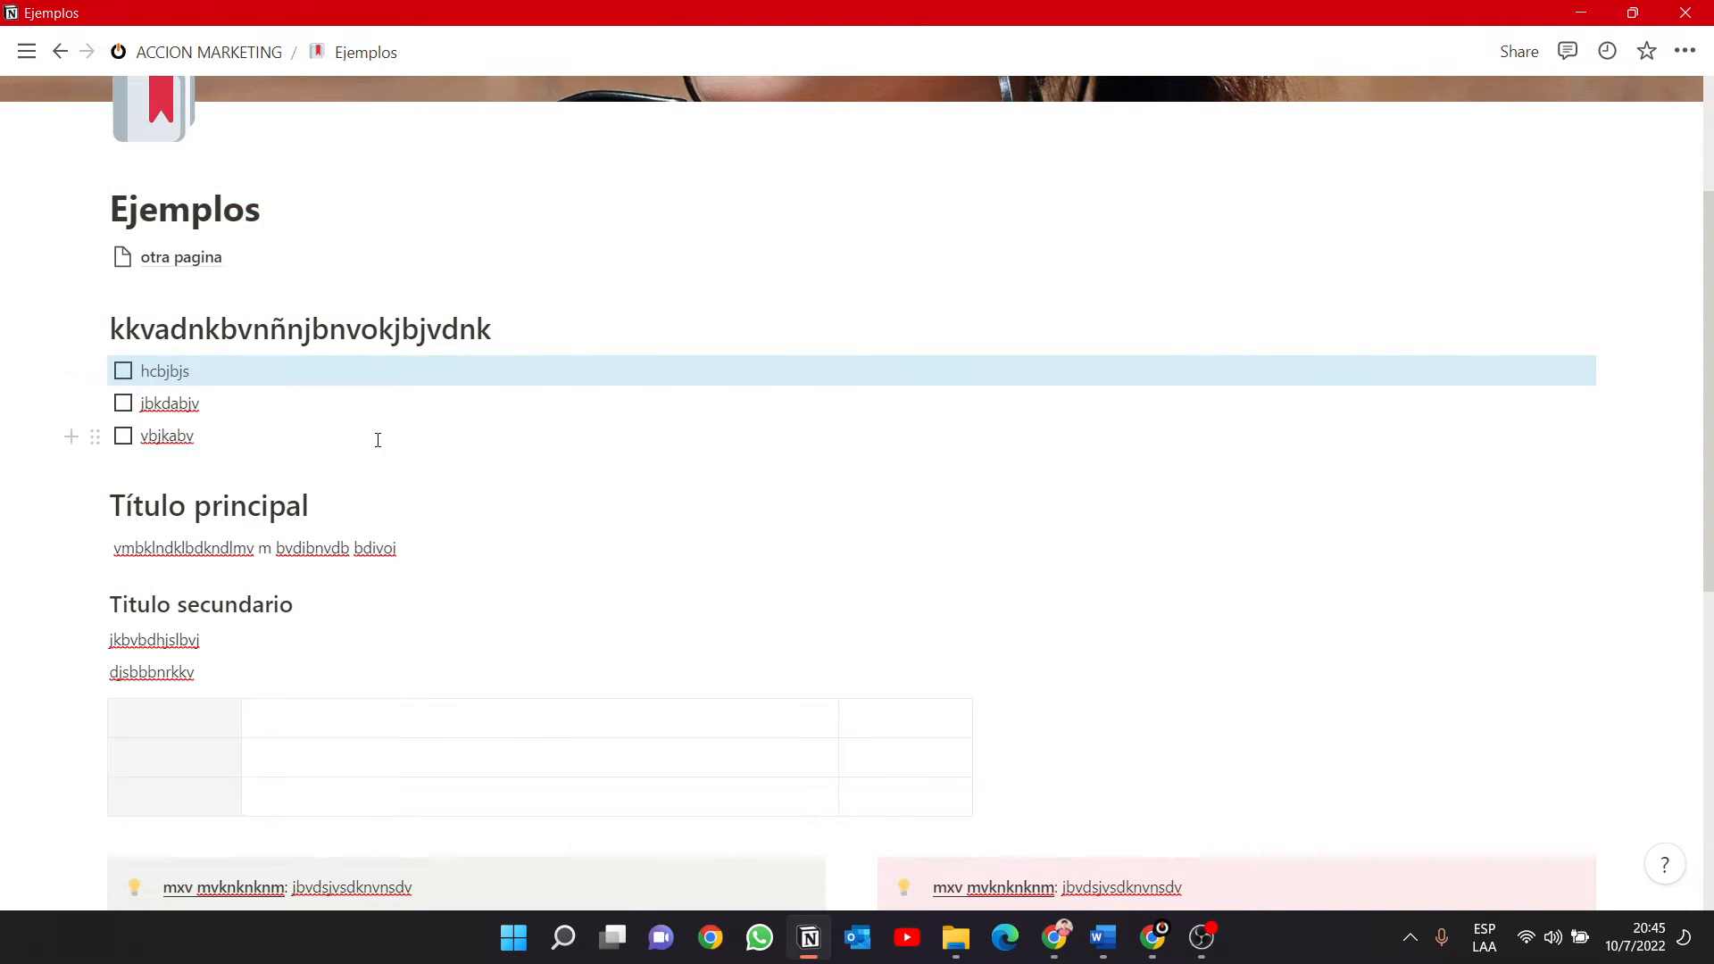
# Turn the "Título principal" heading into a Heading 3.
pyautogui.scroll(-2, 378, 440)
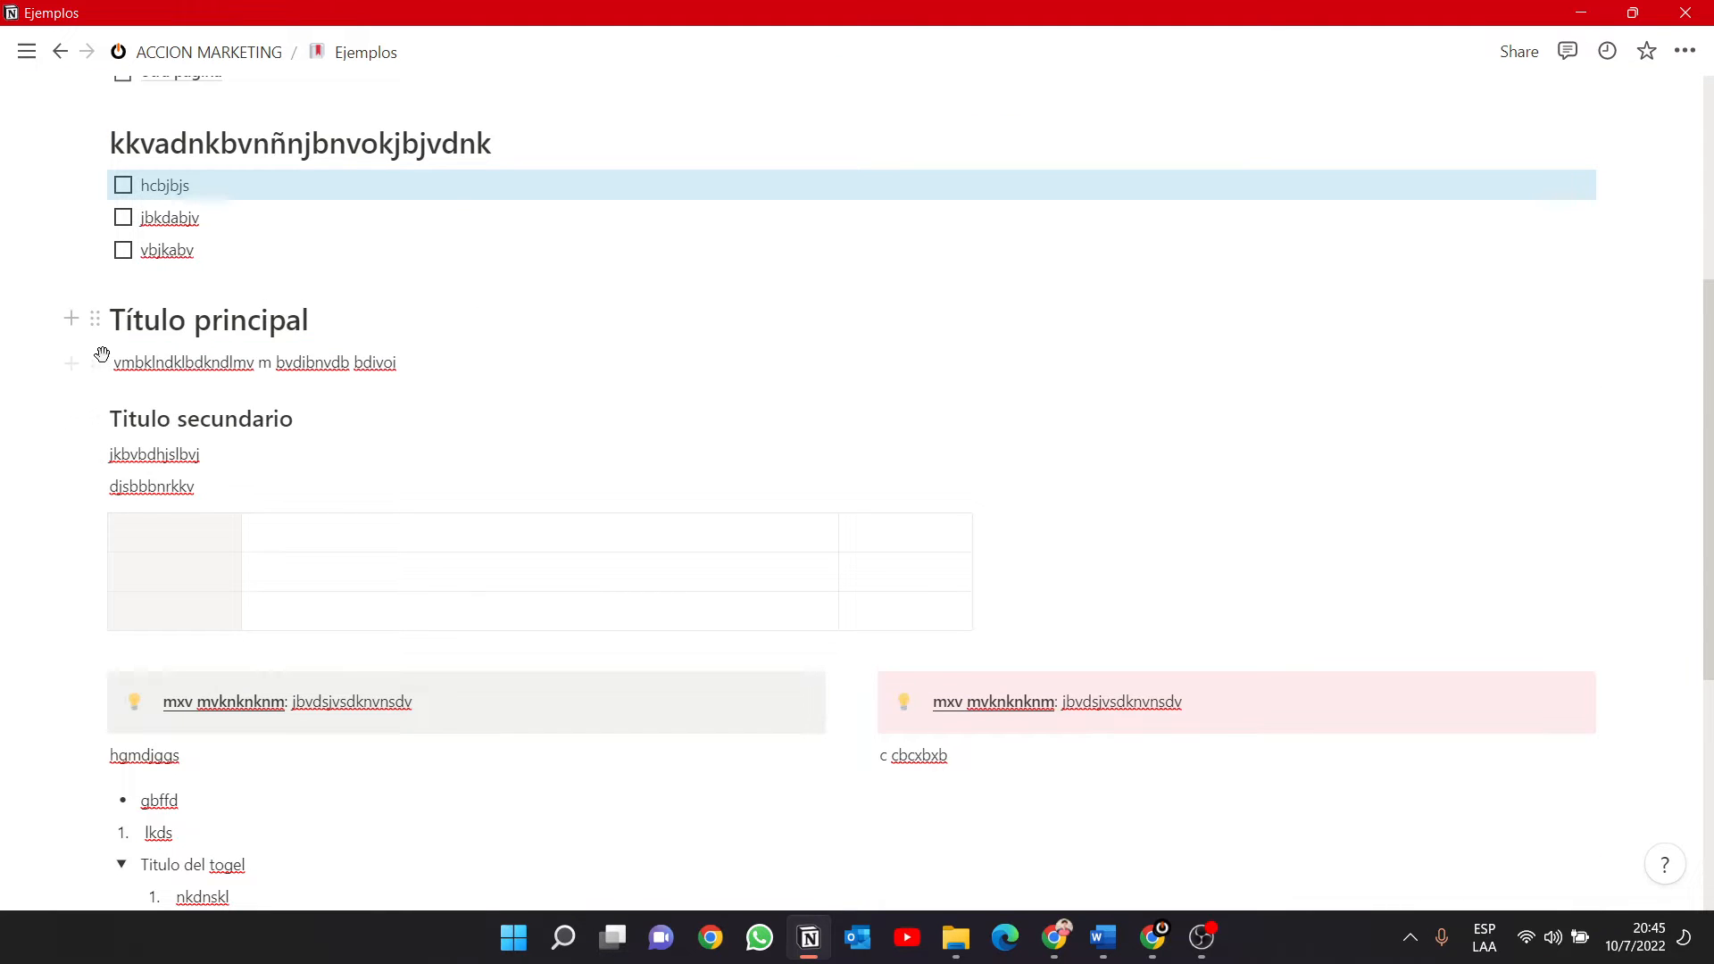
pyautogui.click(95, 319)
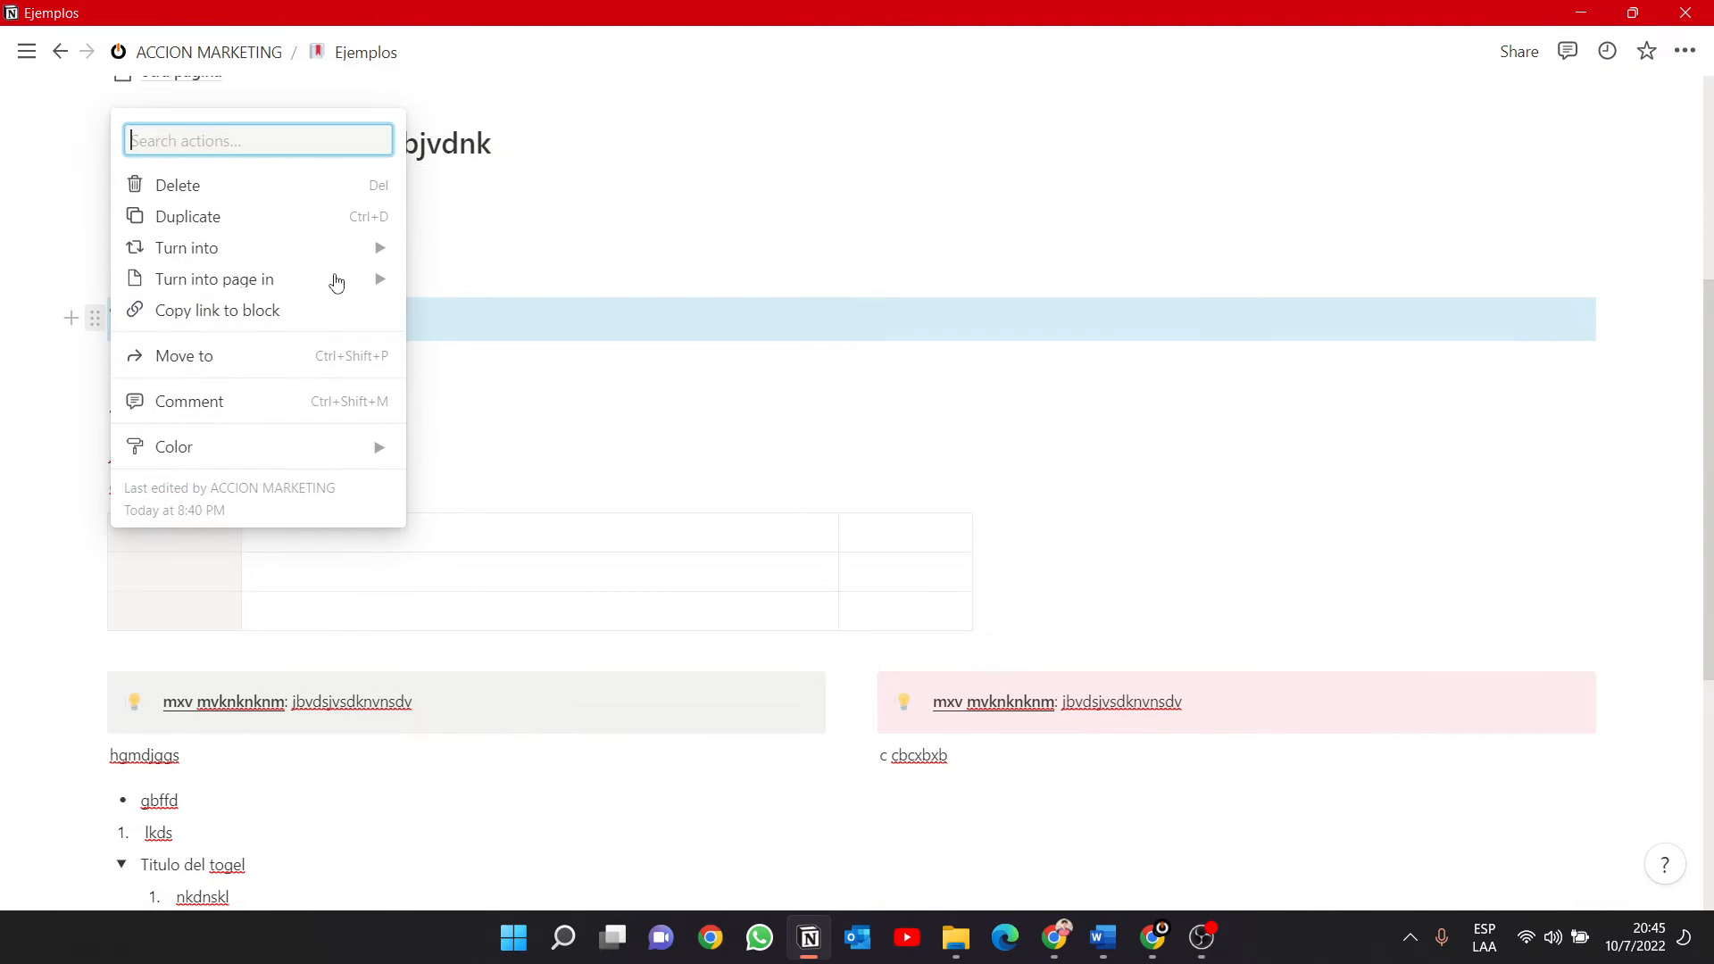
pyautogui.moveTo(351, 241)
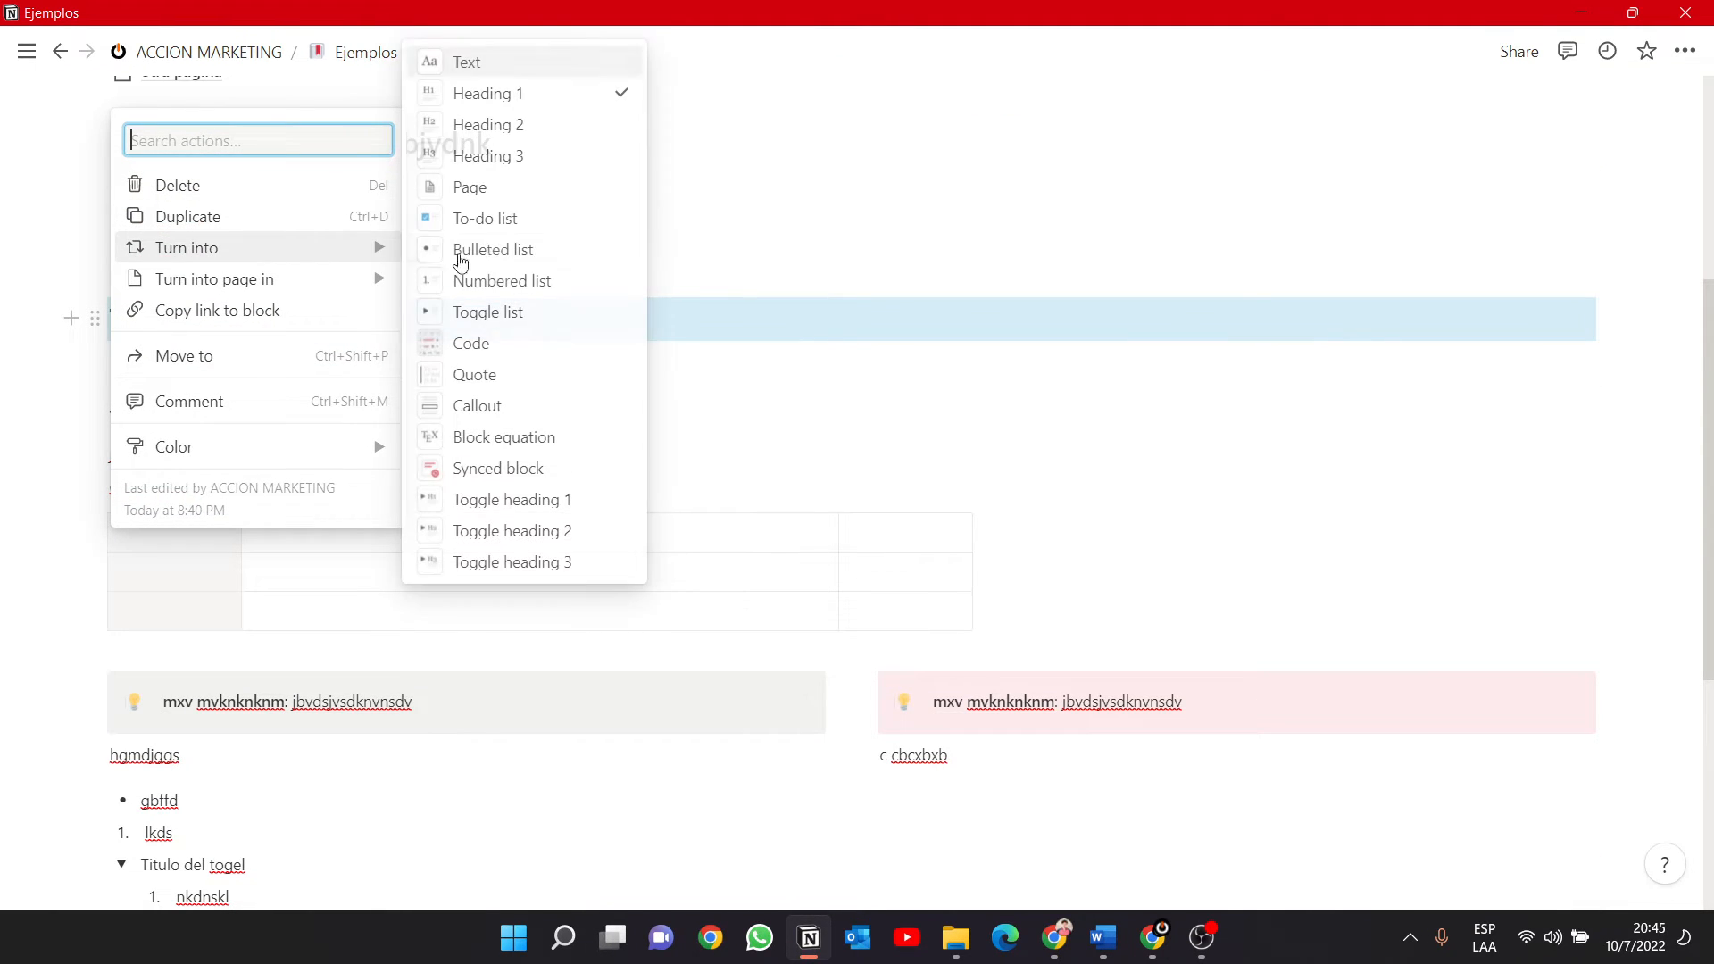
pyautogui.click(527, 157)
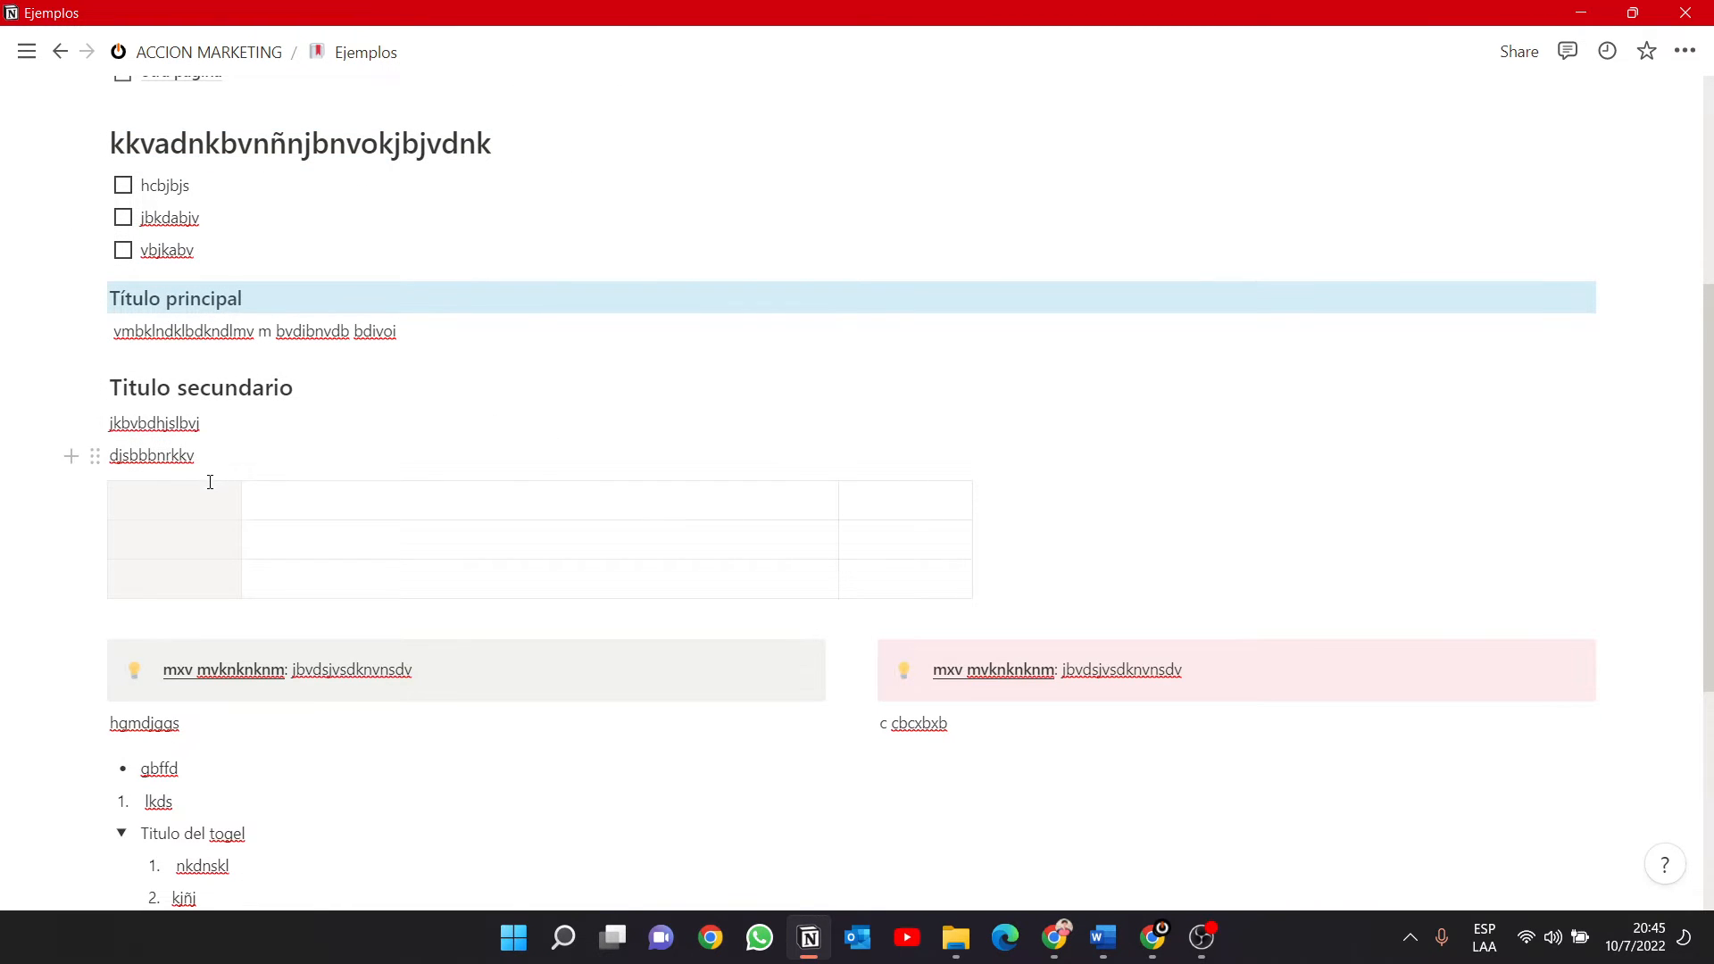
# Set the text color of the "hgmdjggs" line under the gray callout to brown.
pyautogui.scroll(-4, 212, 448)
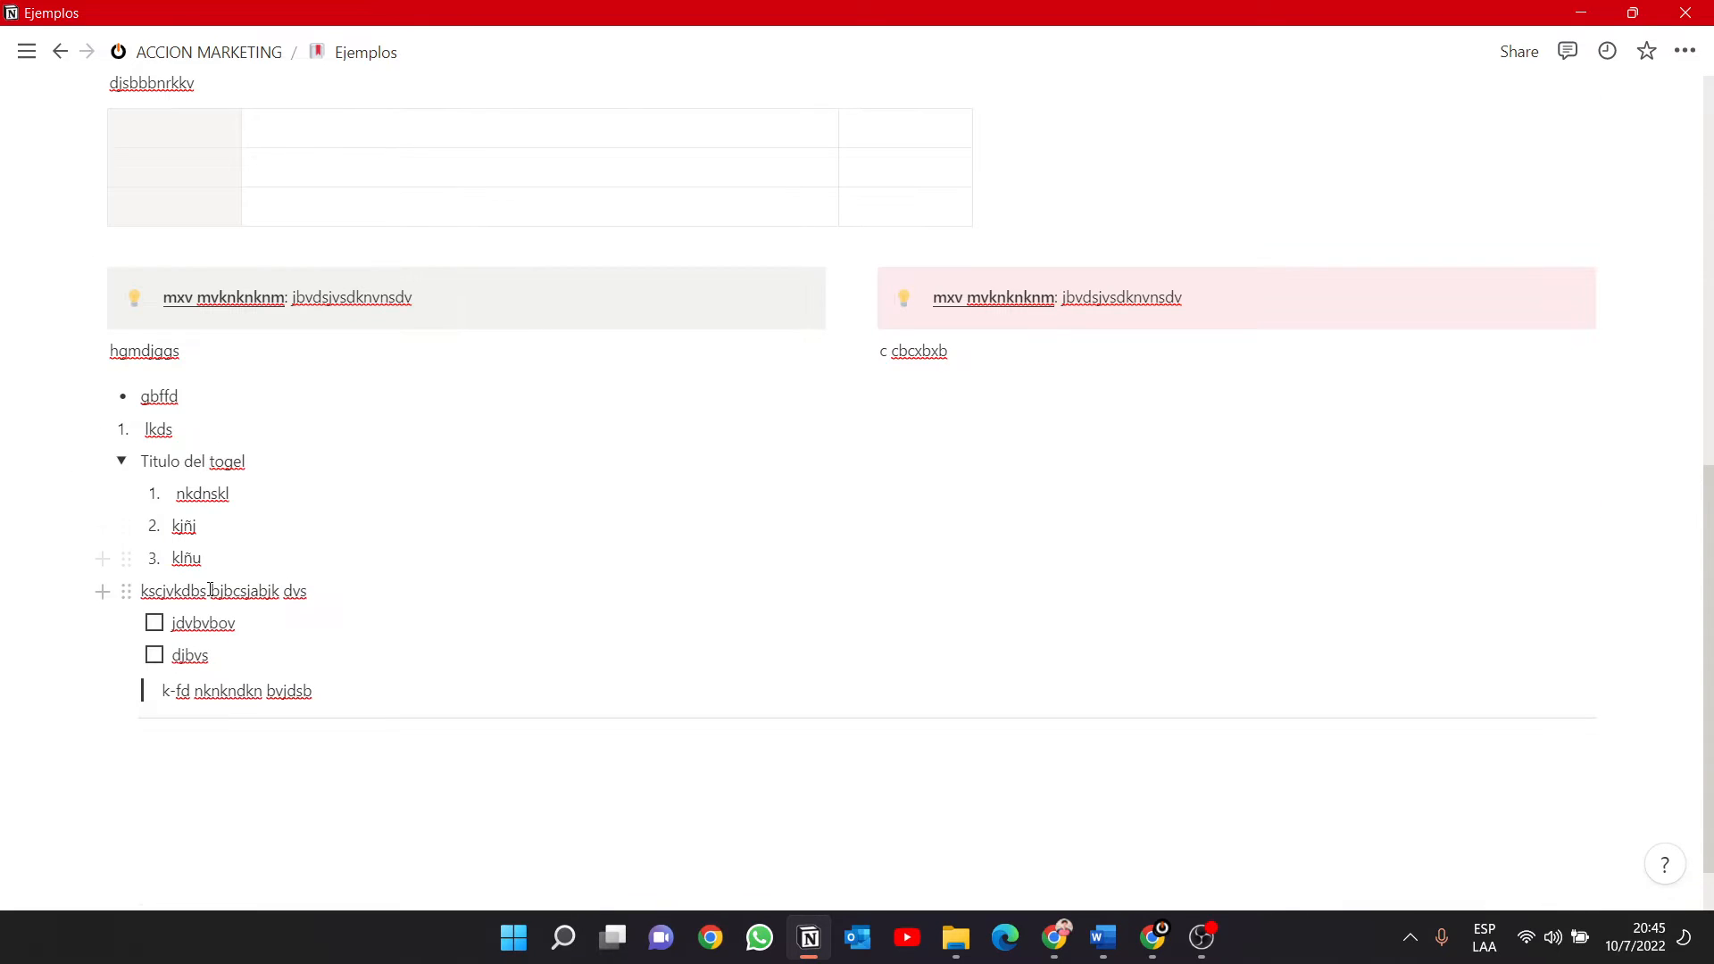
pyautogui.click(94, 350)
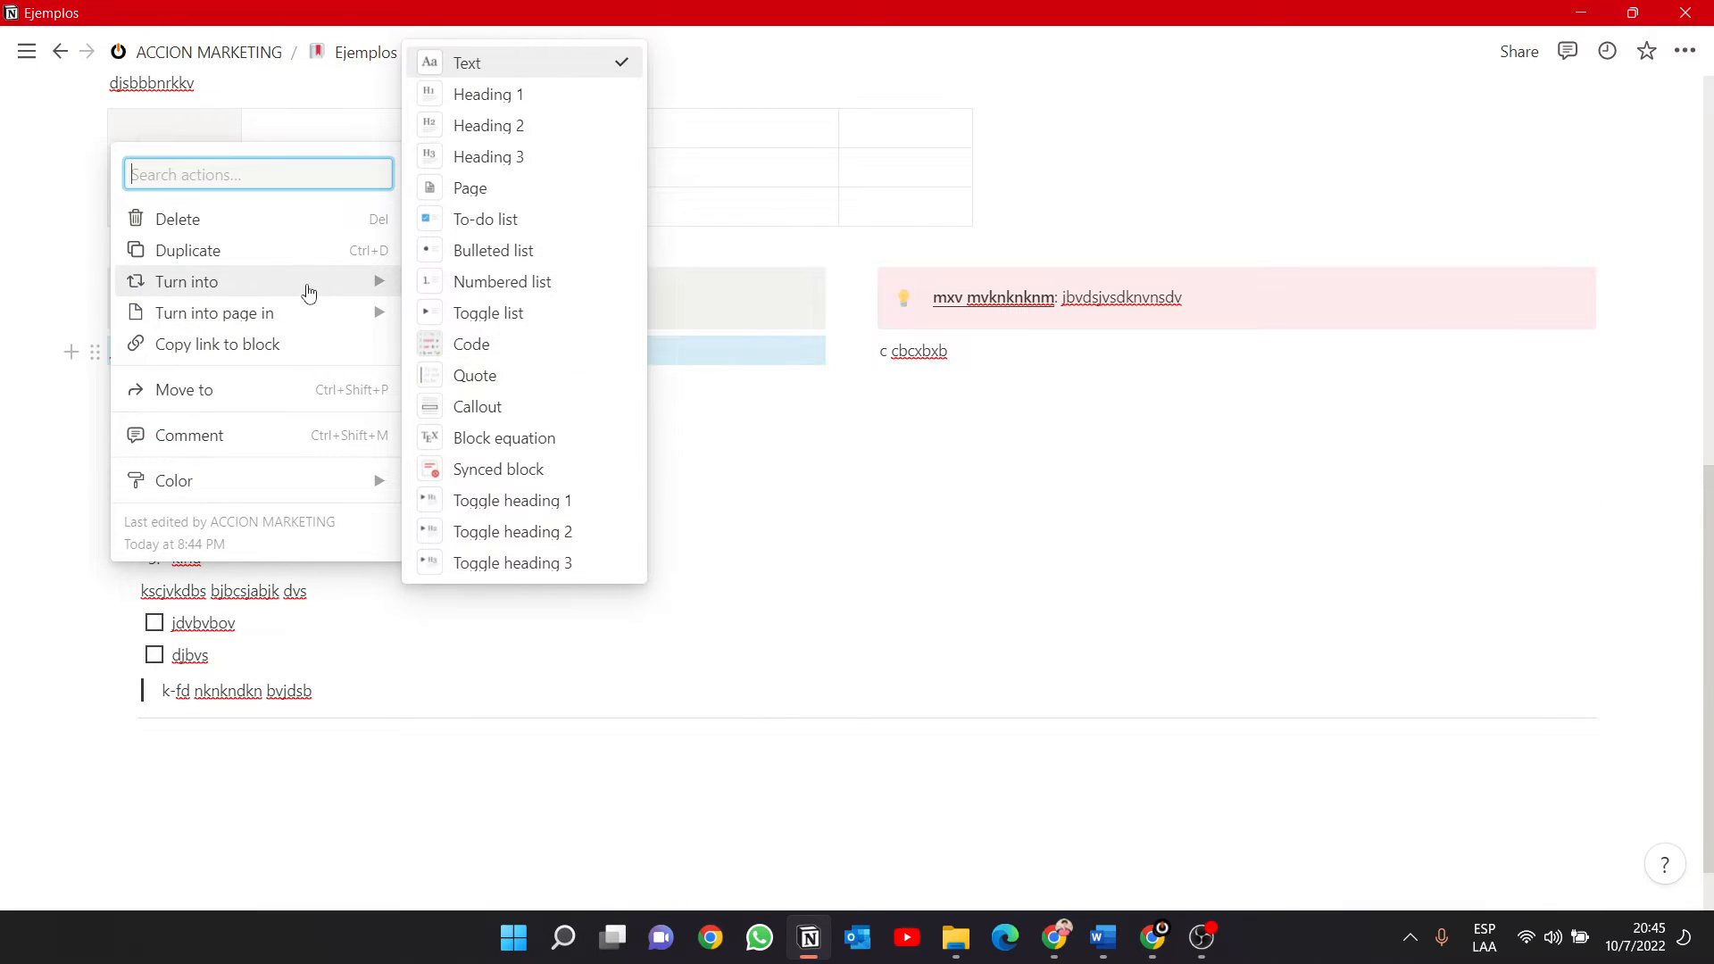
pyautogui.moveTo(351, 491)
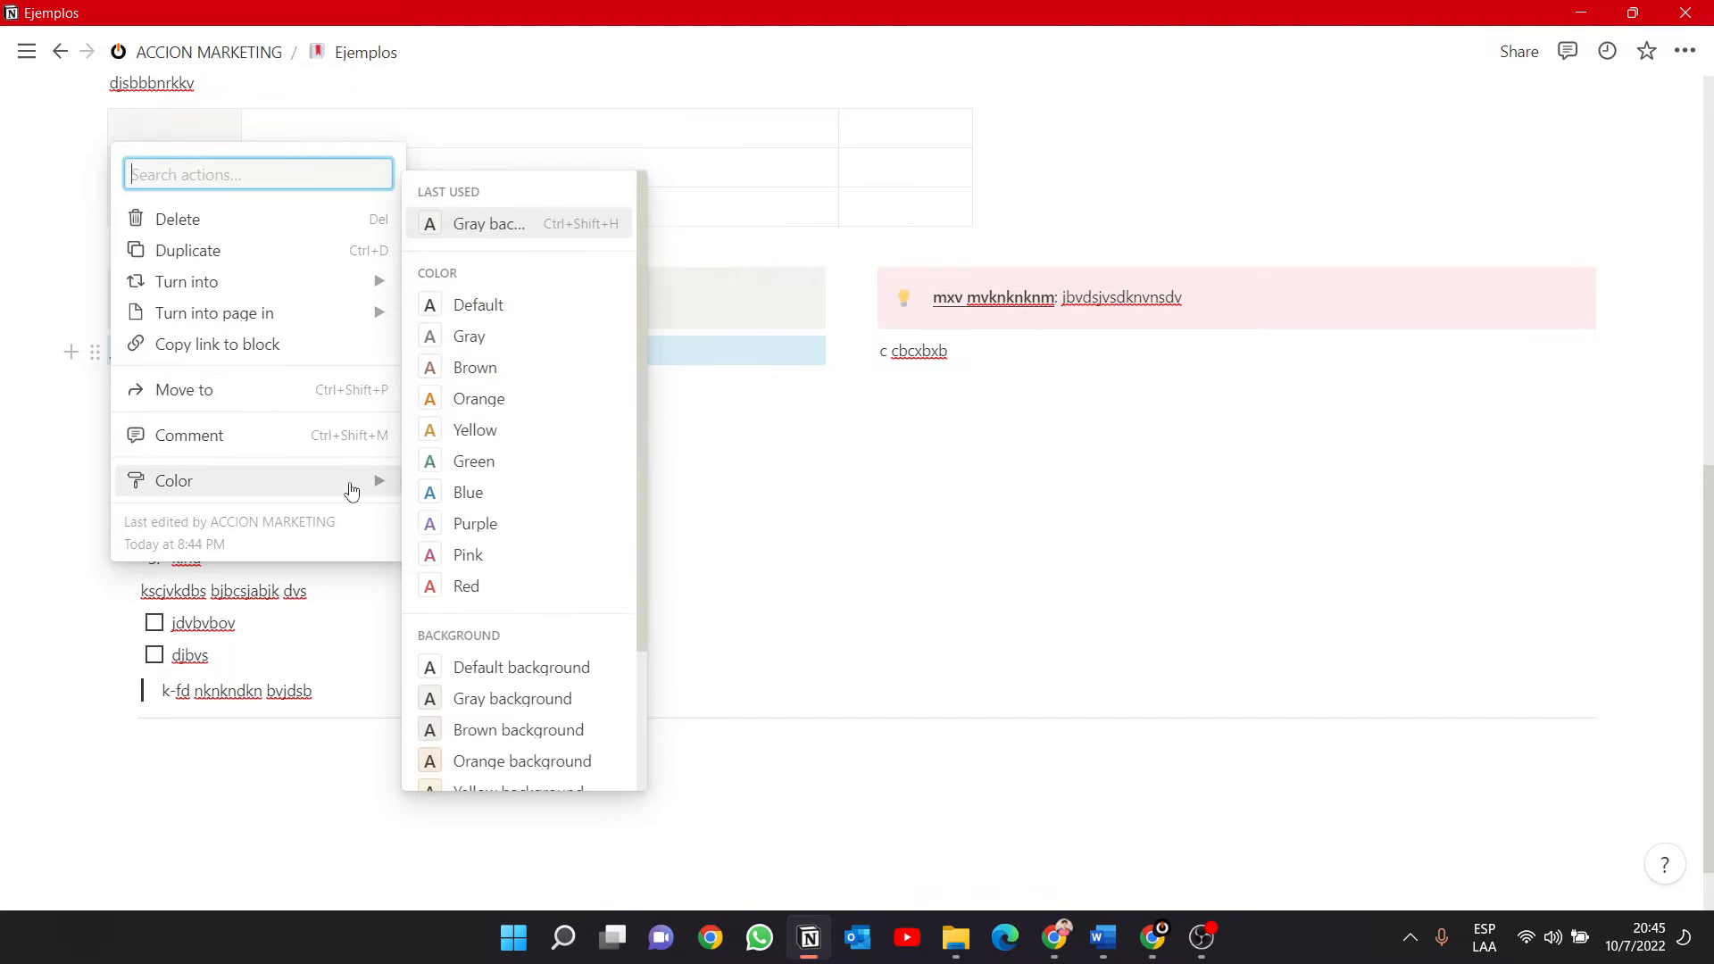
pyautogui.click(482, 368)
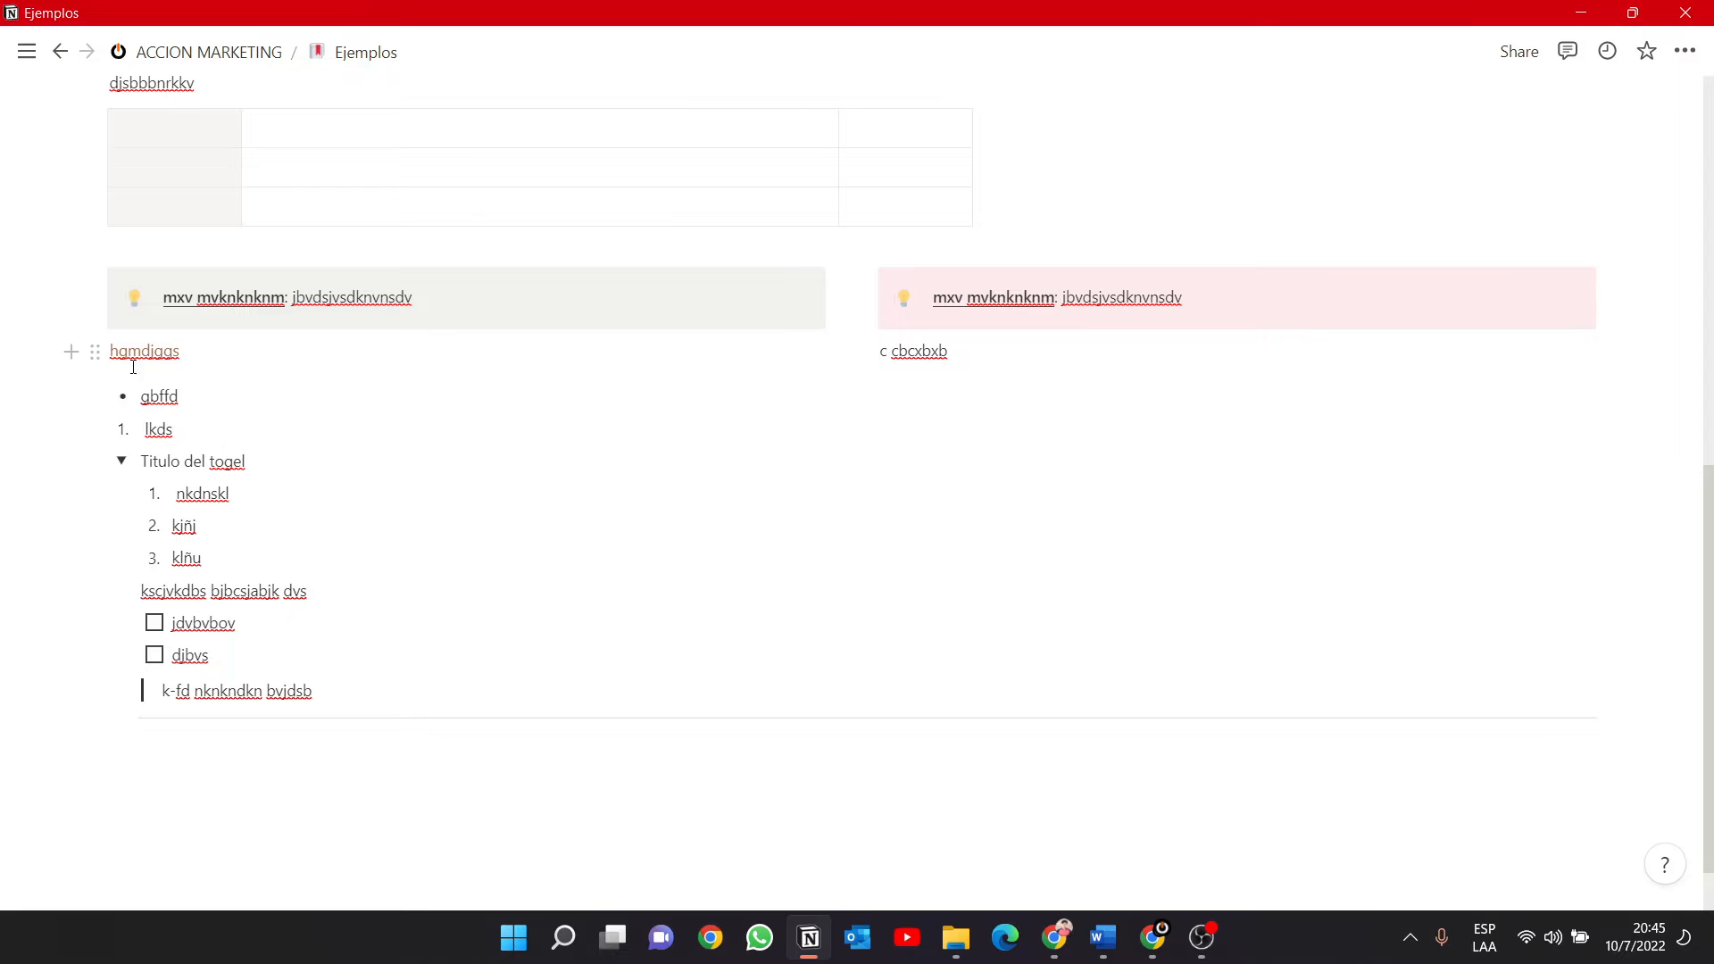
# Copy the link to the brown "hgmdjggs" block.
pyautogui.click(93, 353)
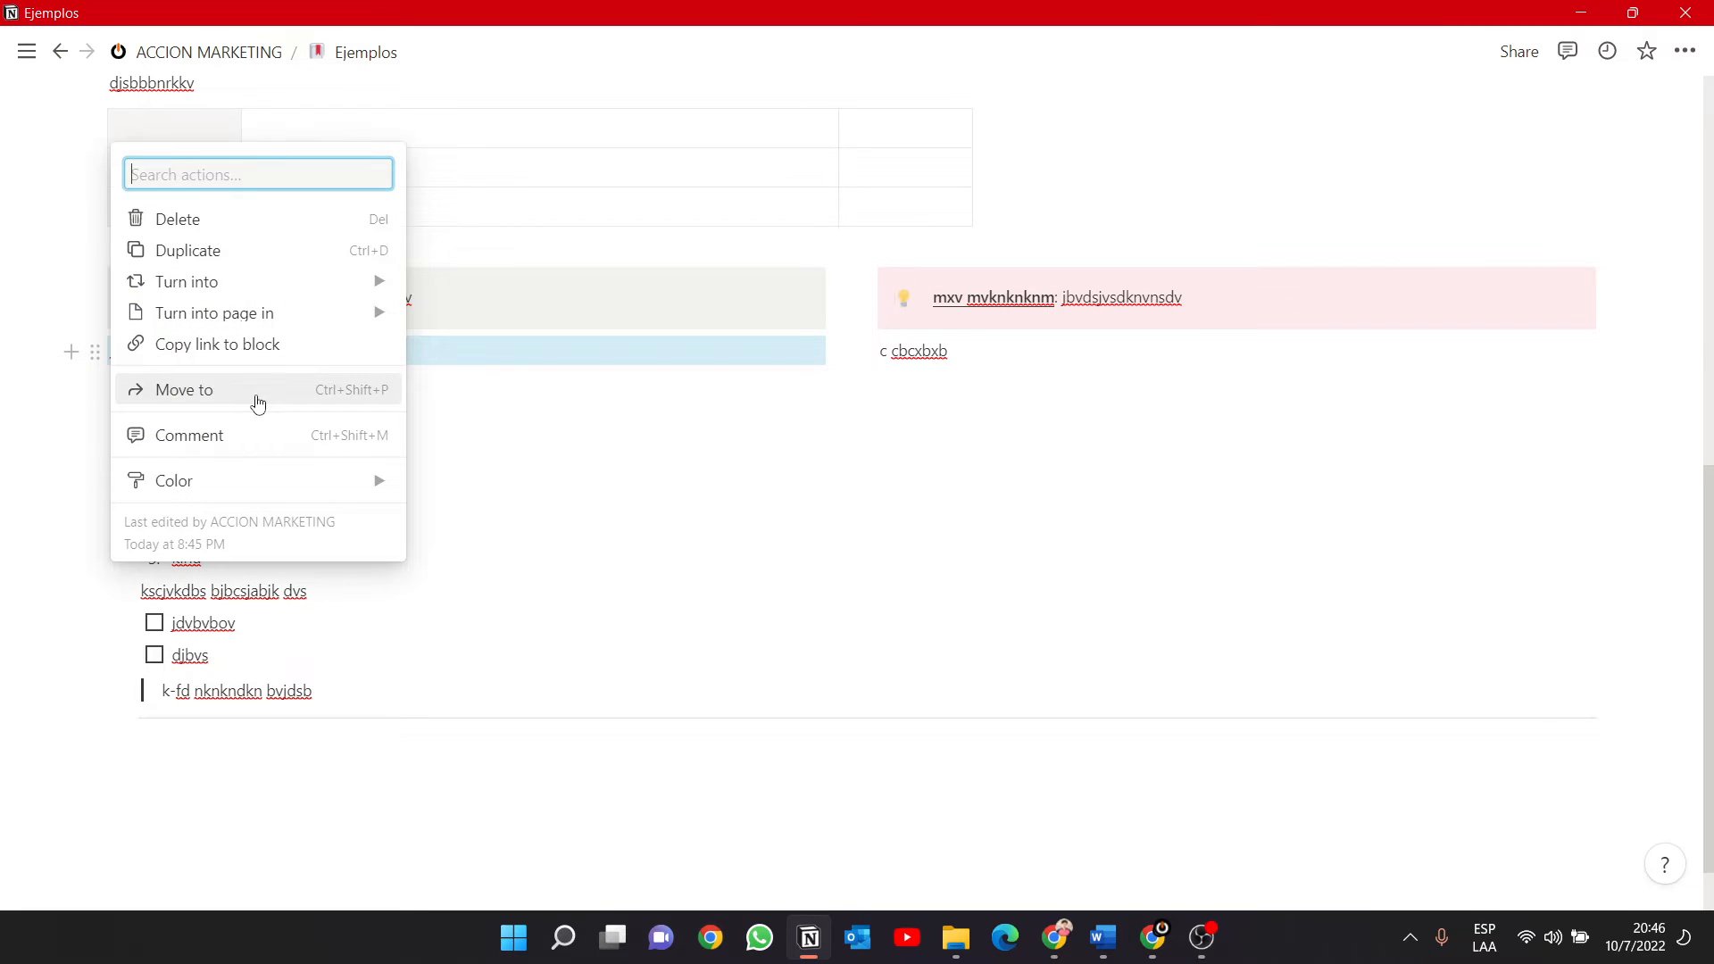
pyautogui.click(256, 345)
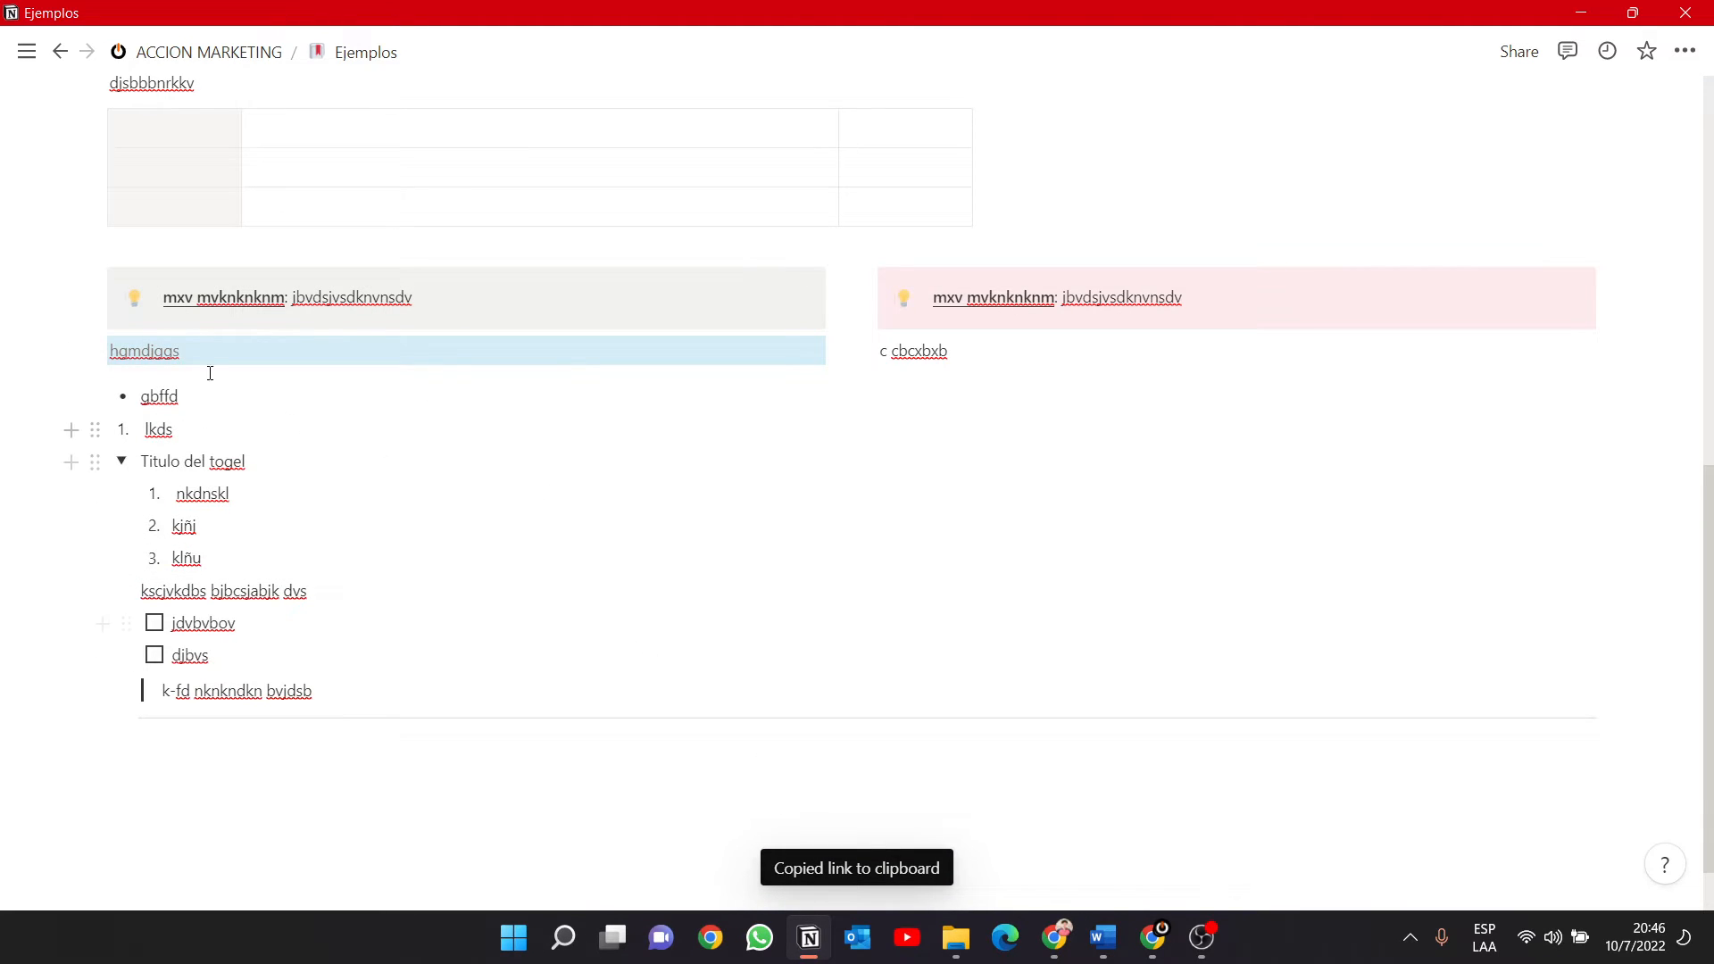
pyautogui.click(163, 355)
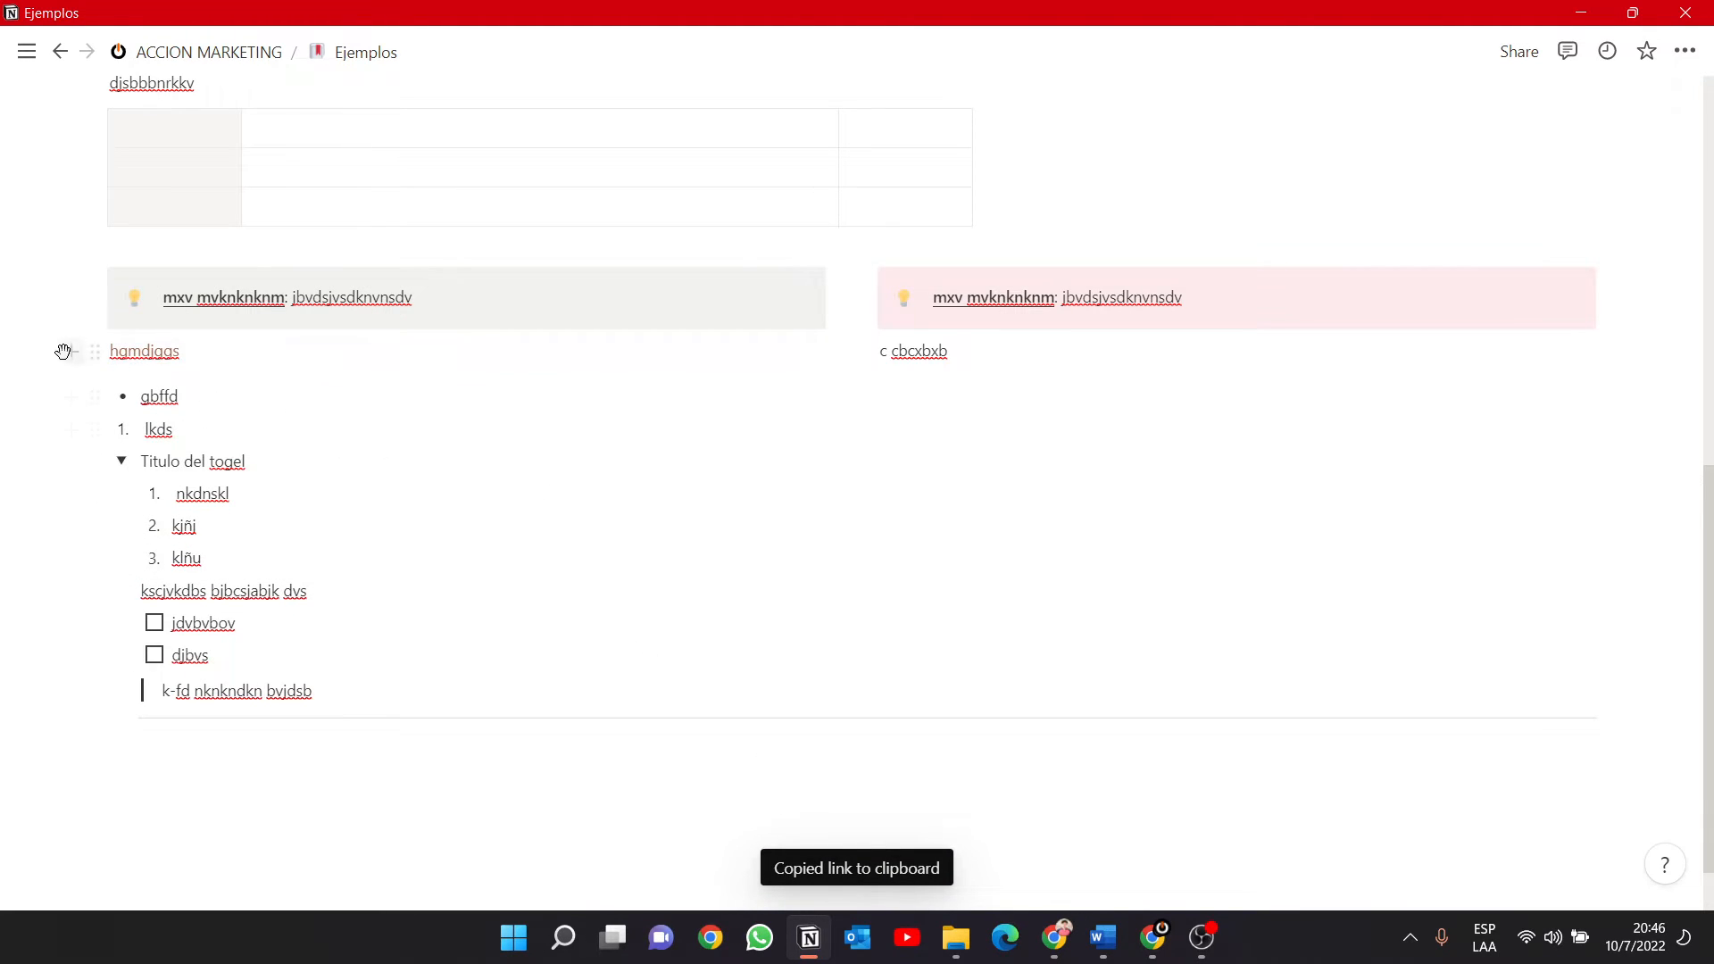
# Duplicate the brown "hgmdjggs" line under the gray callout and delete the original.
pyautogui.click(91, 353)
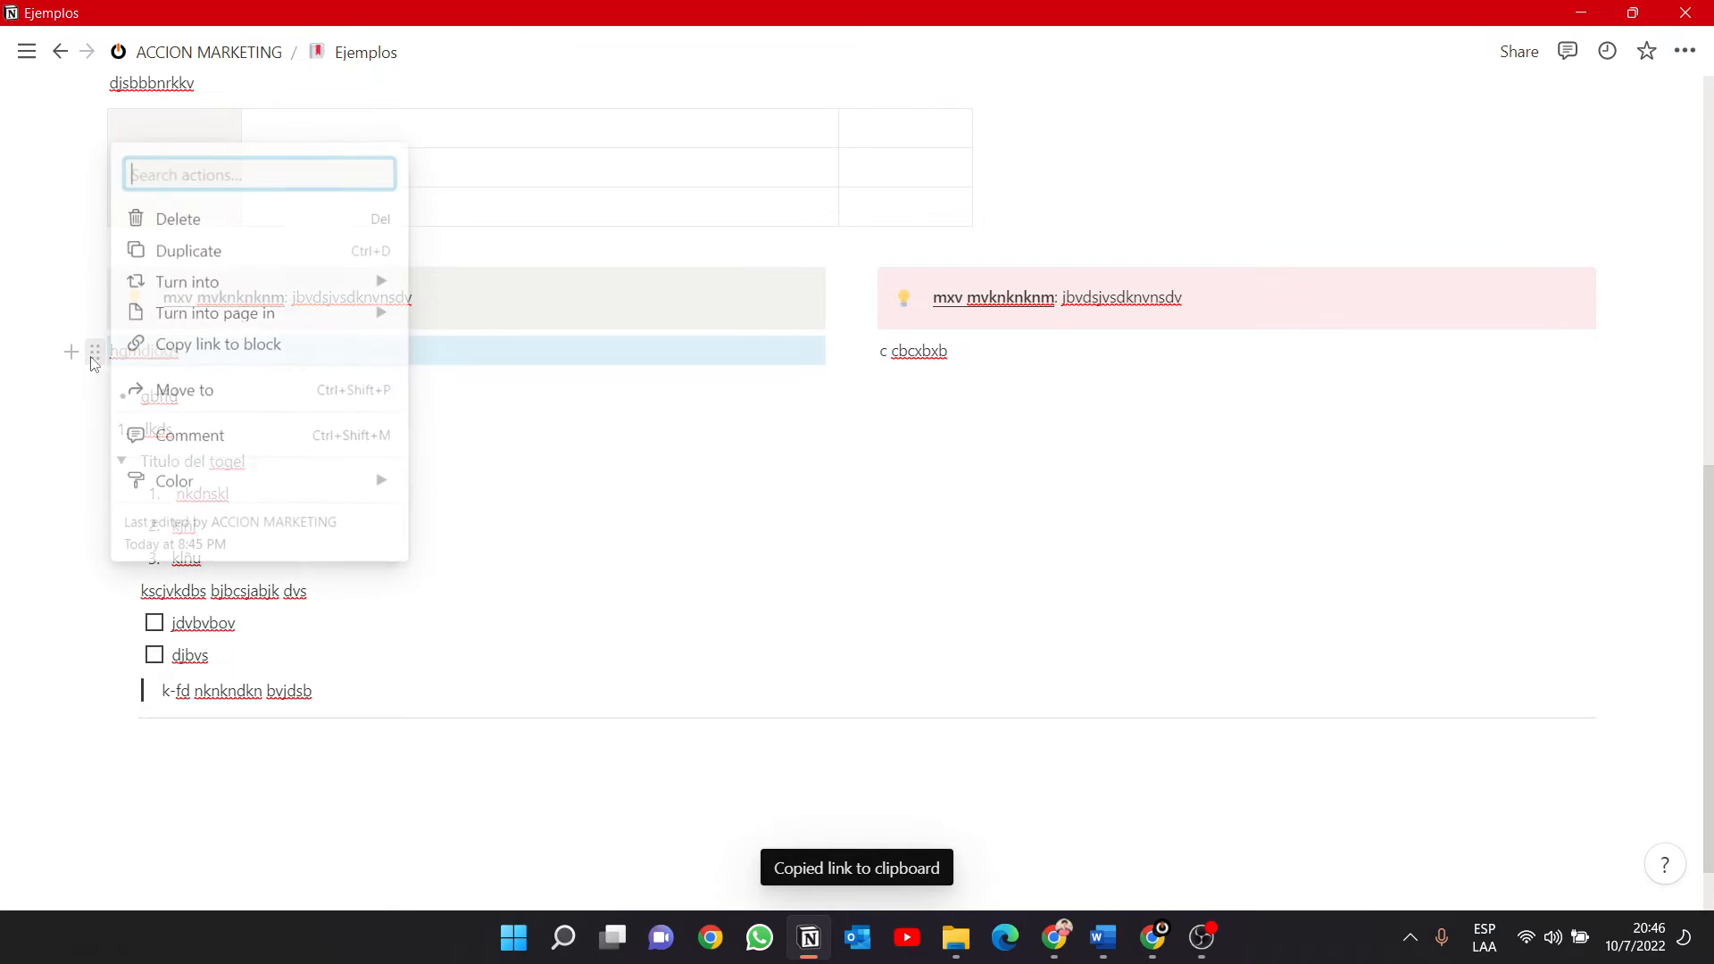
pyautogui.click(222, 255)
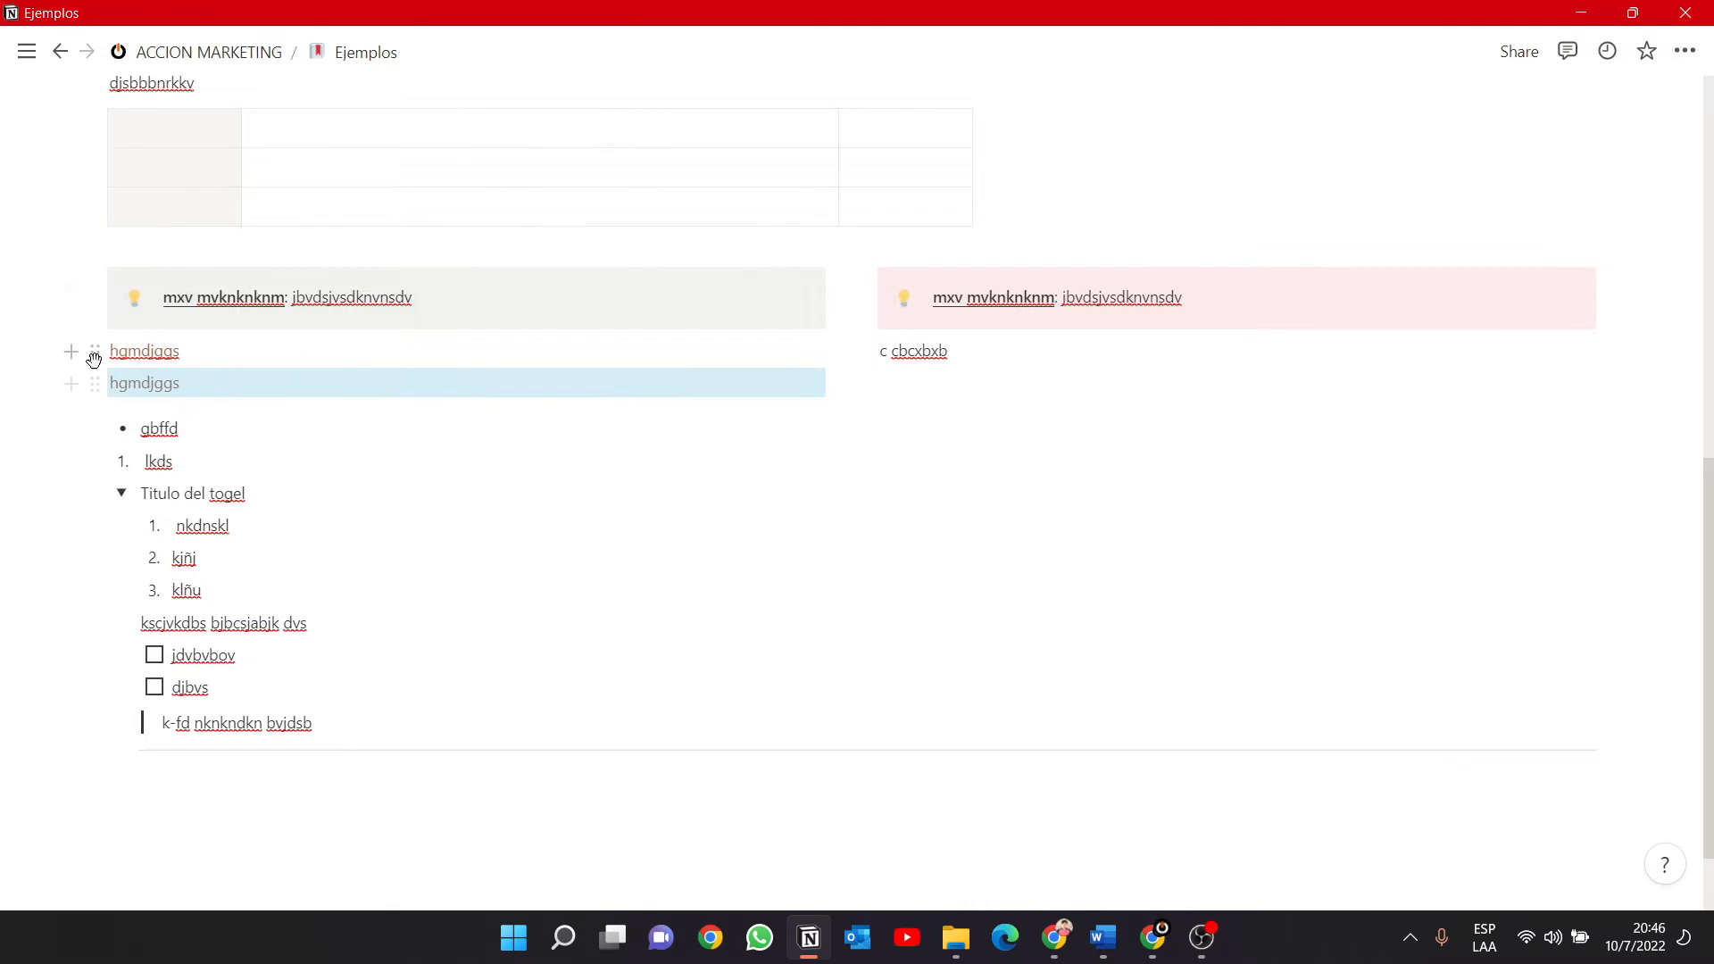
pyautogui.click(95, 358)
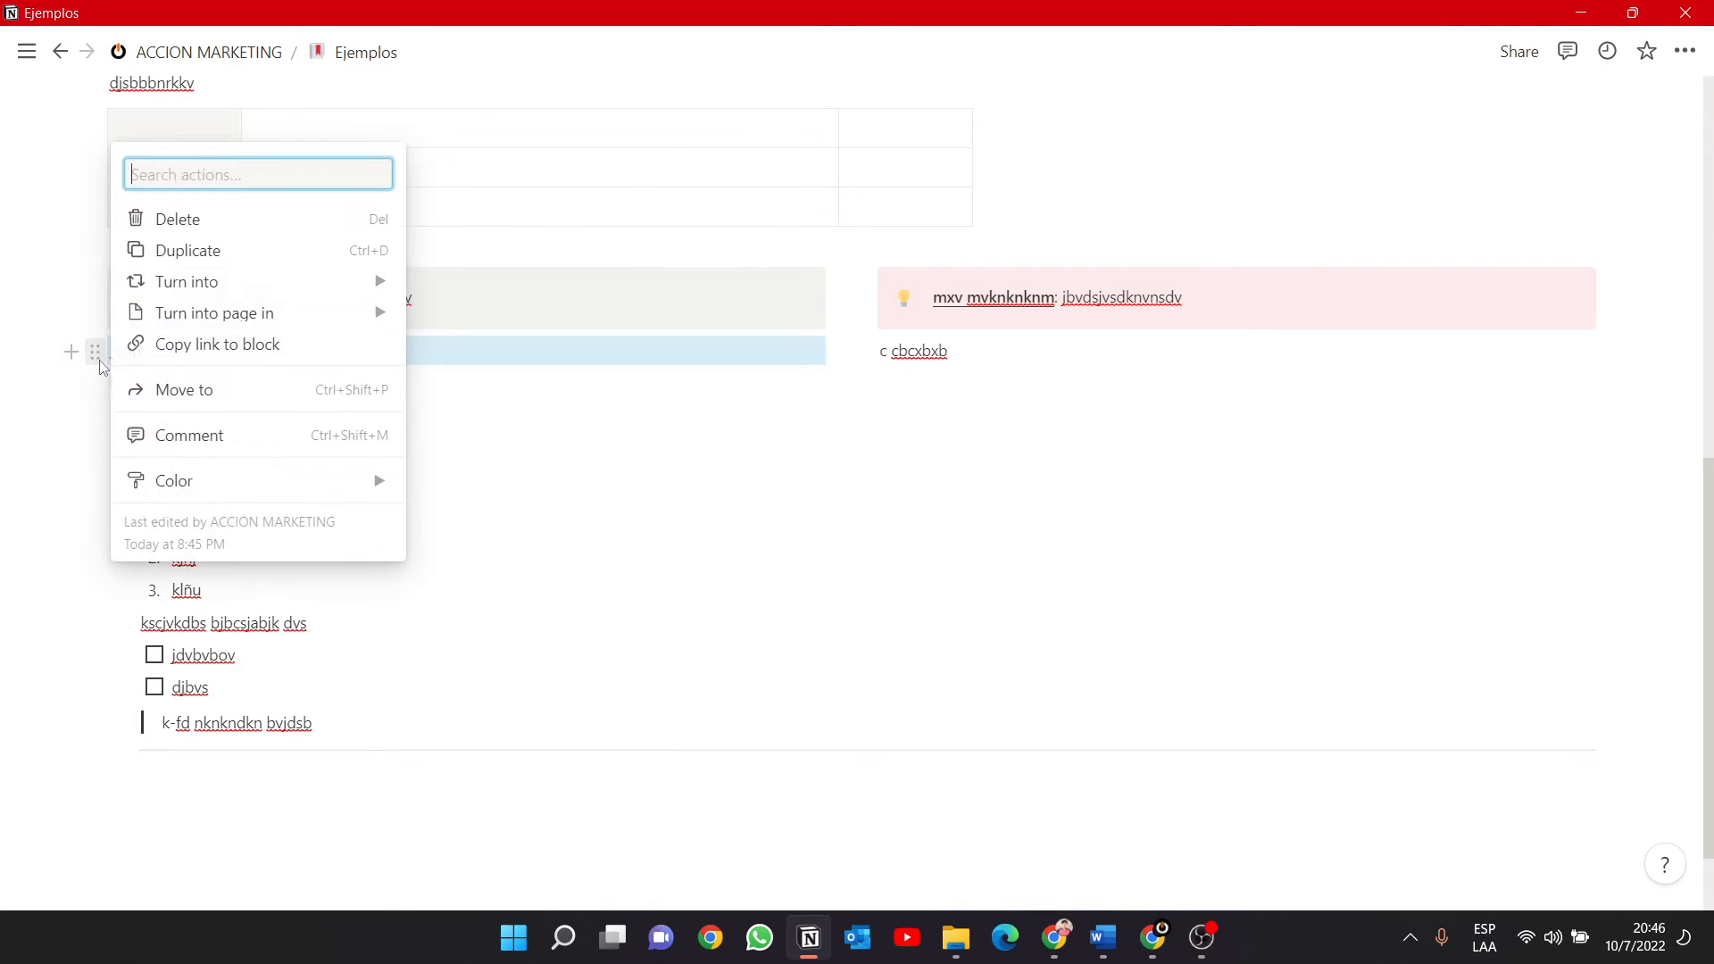
pyautogui.click(254, 234)
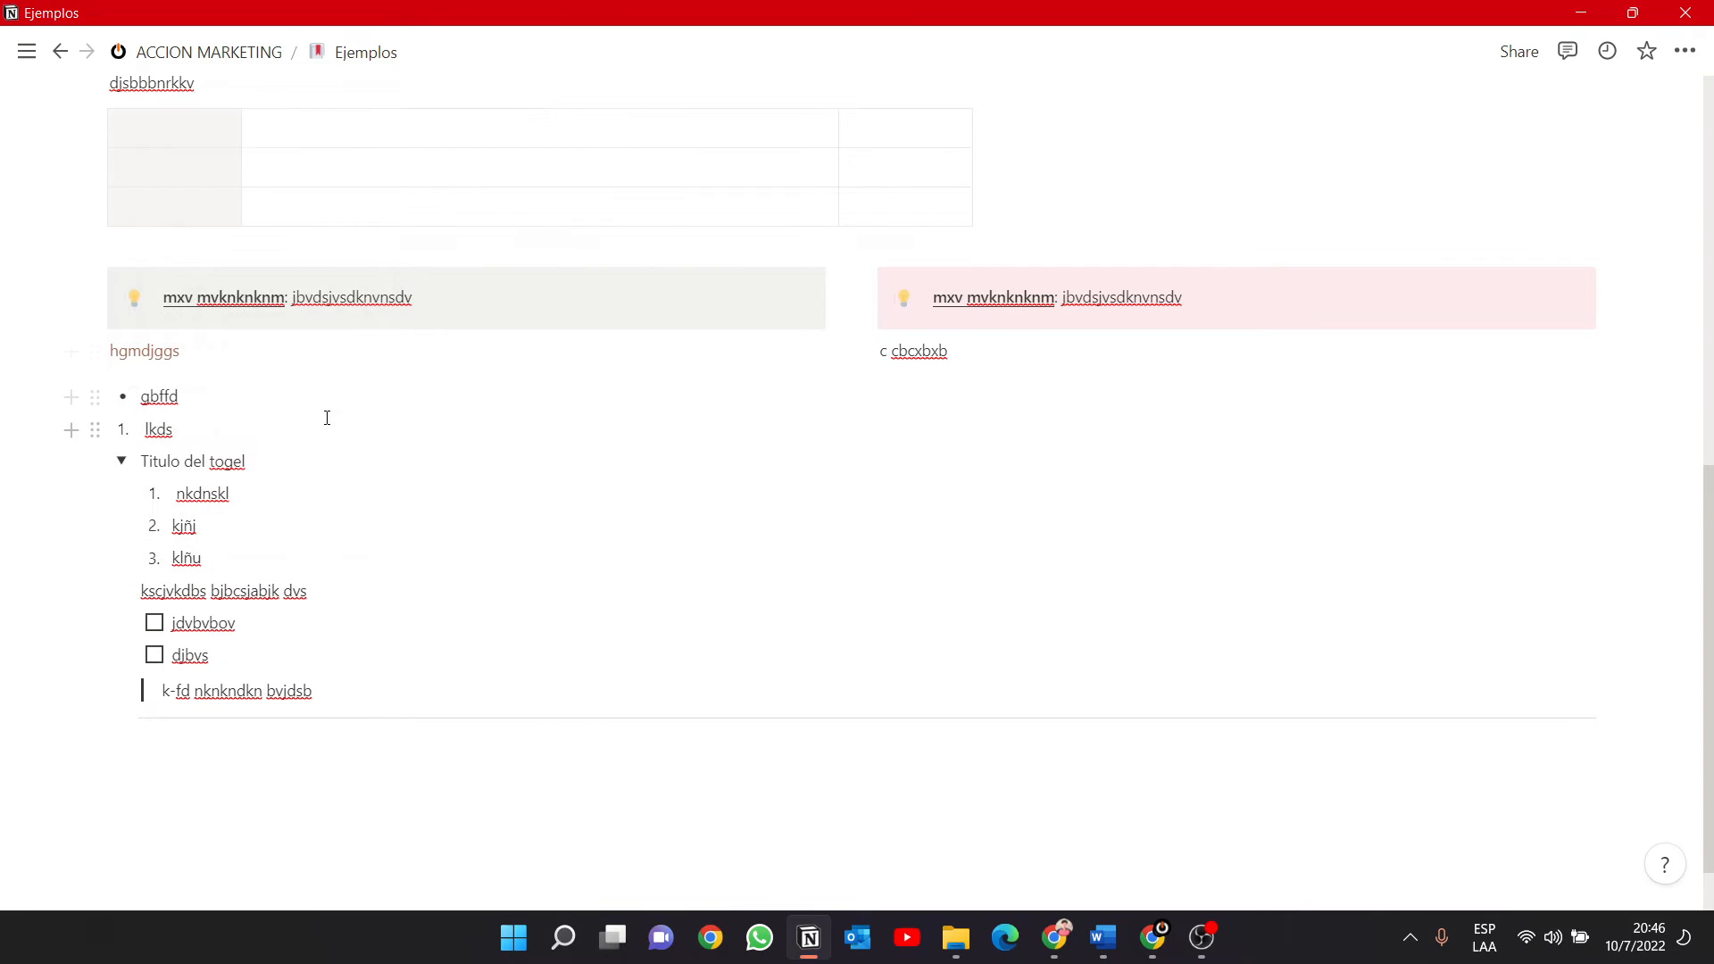
# Insert a gallery database view below the divider at the end of the page.
pyautogui.scroll(4, 513, 429)
pyautogui.scroll(4, 395, 298)
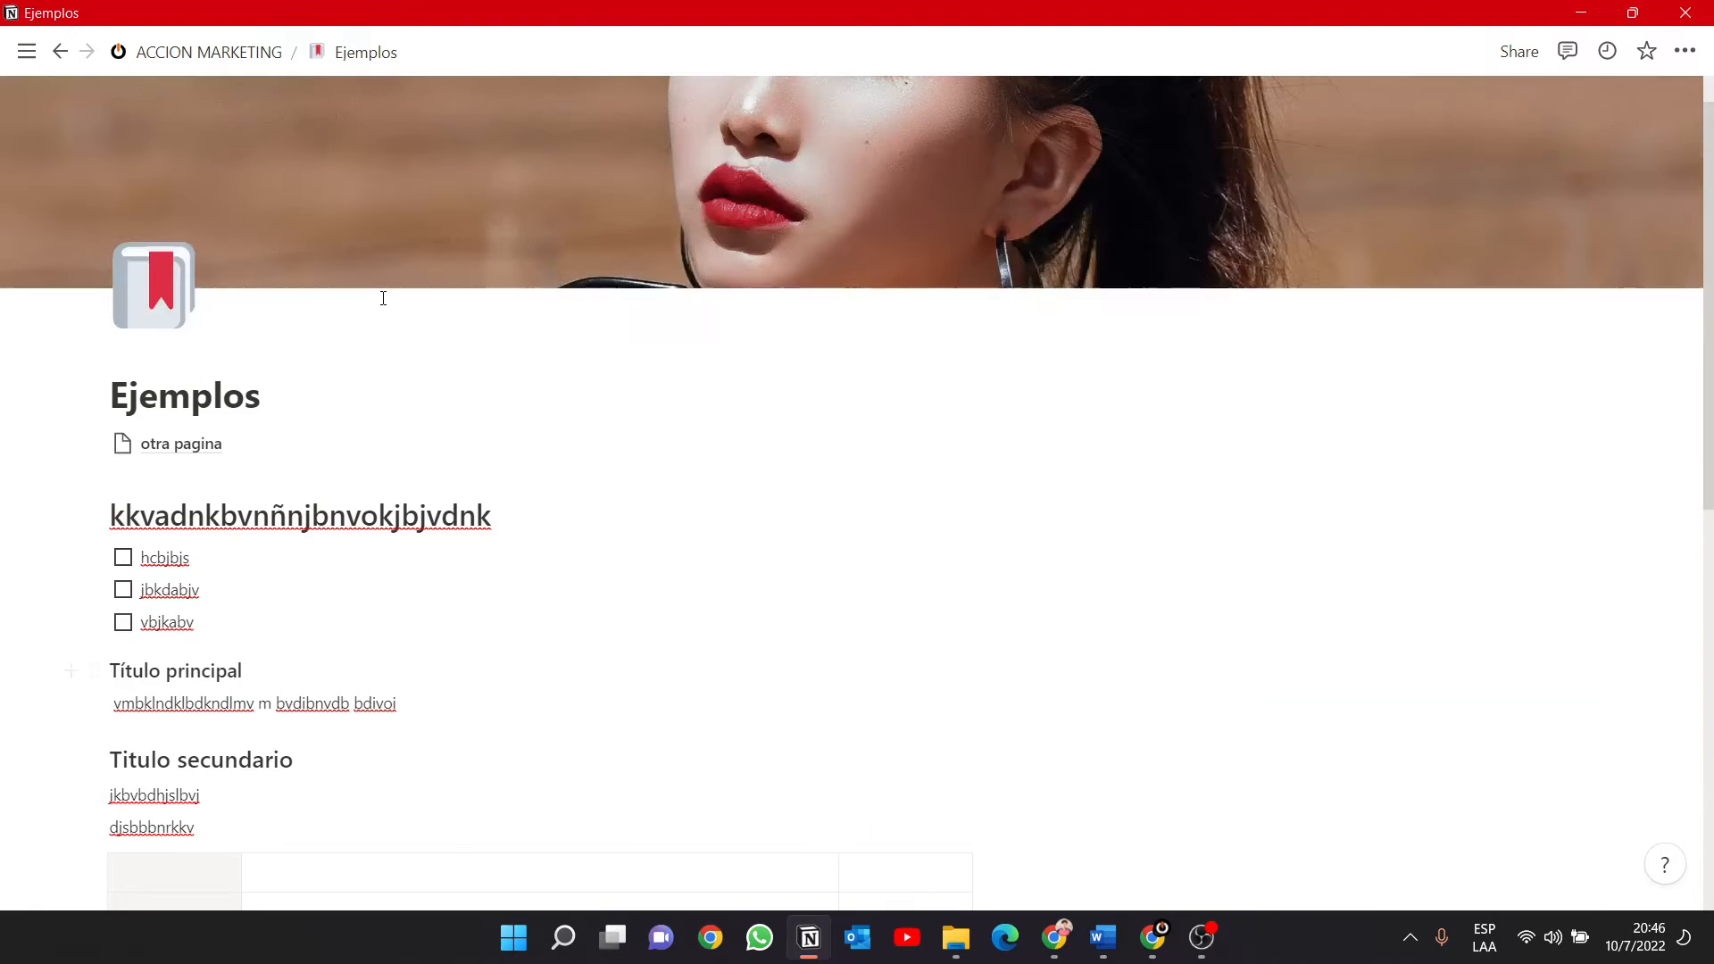
pyautogui.scroll(-9, 380, 412)
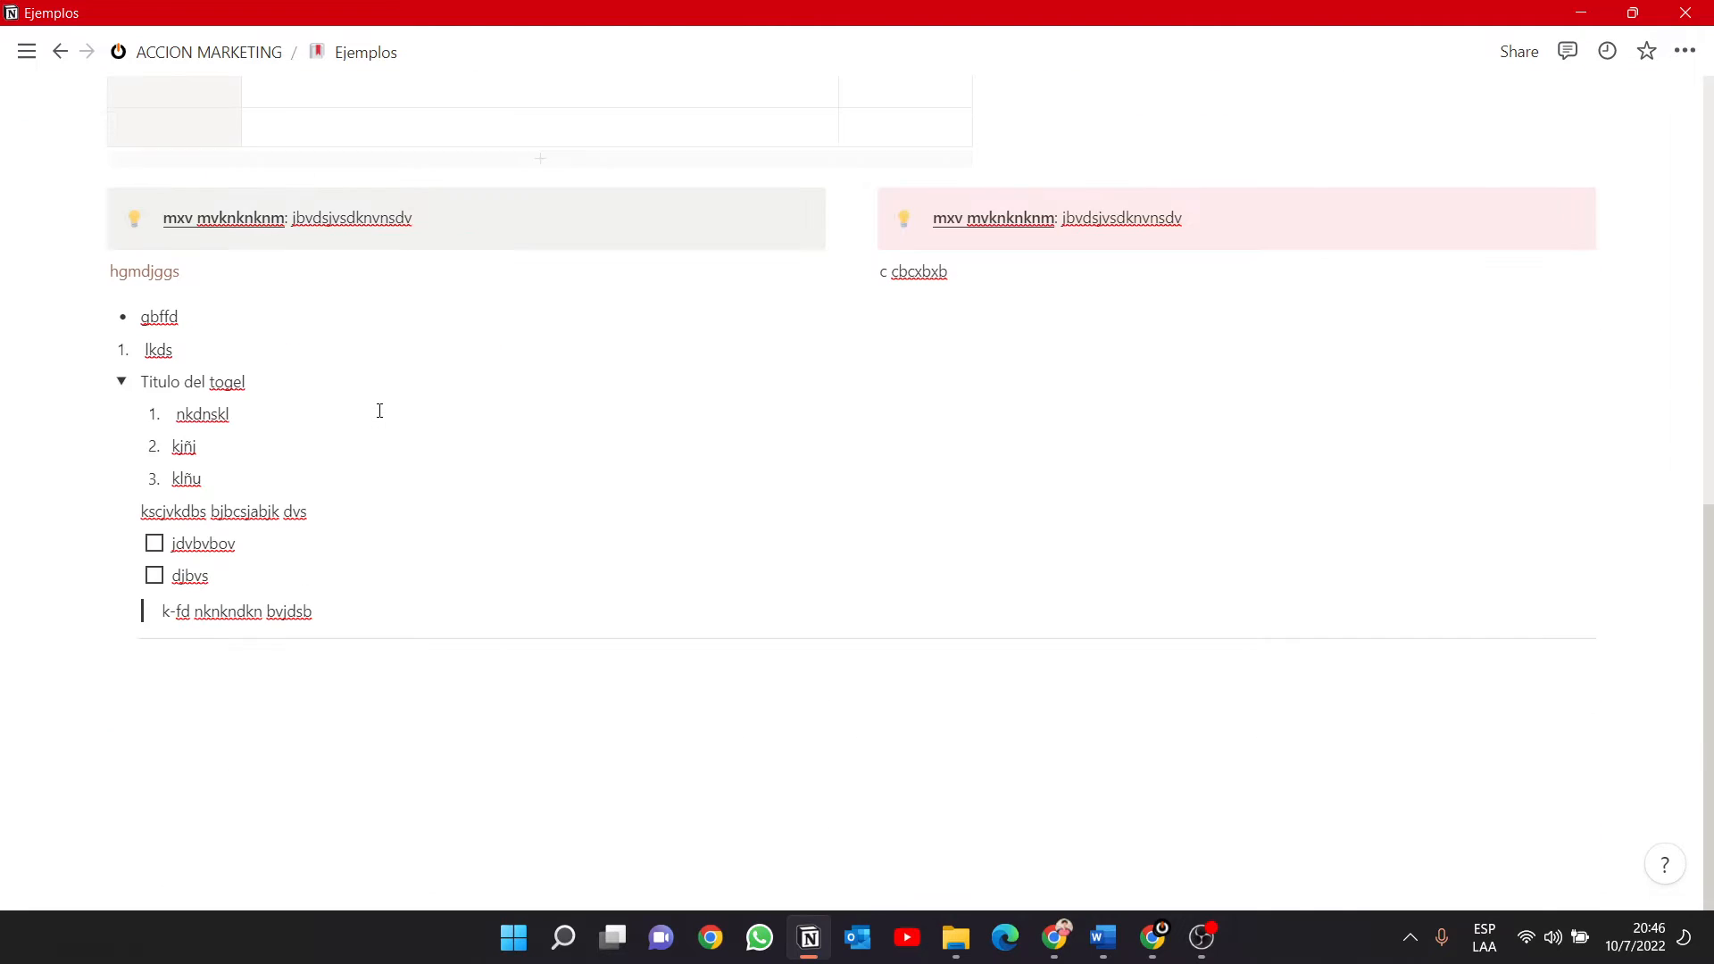
pyautogui.click(179, 684)
pyautogui.write('/')
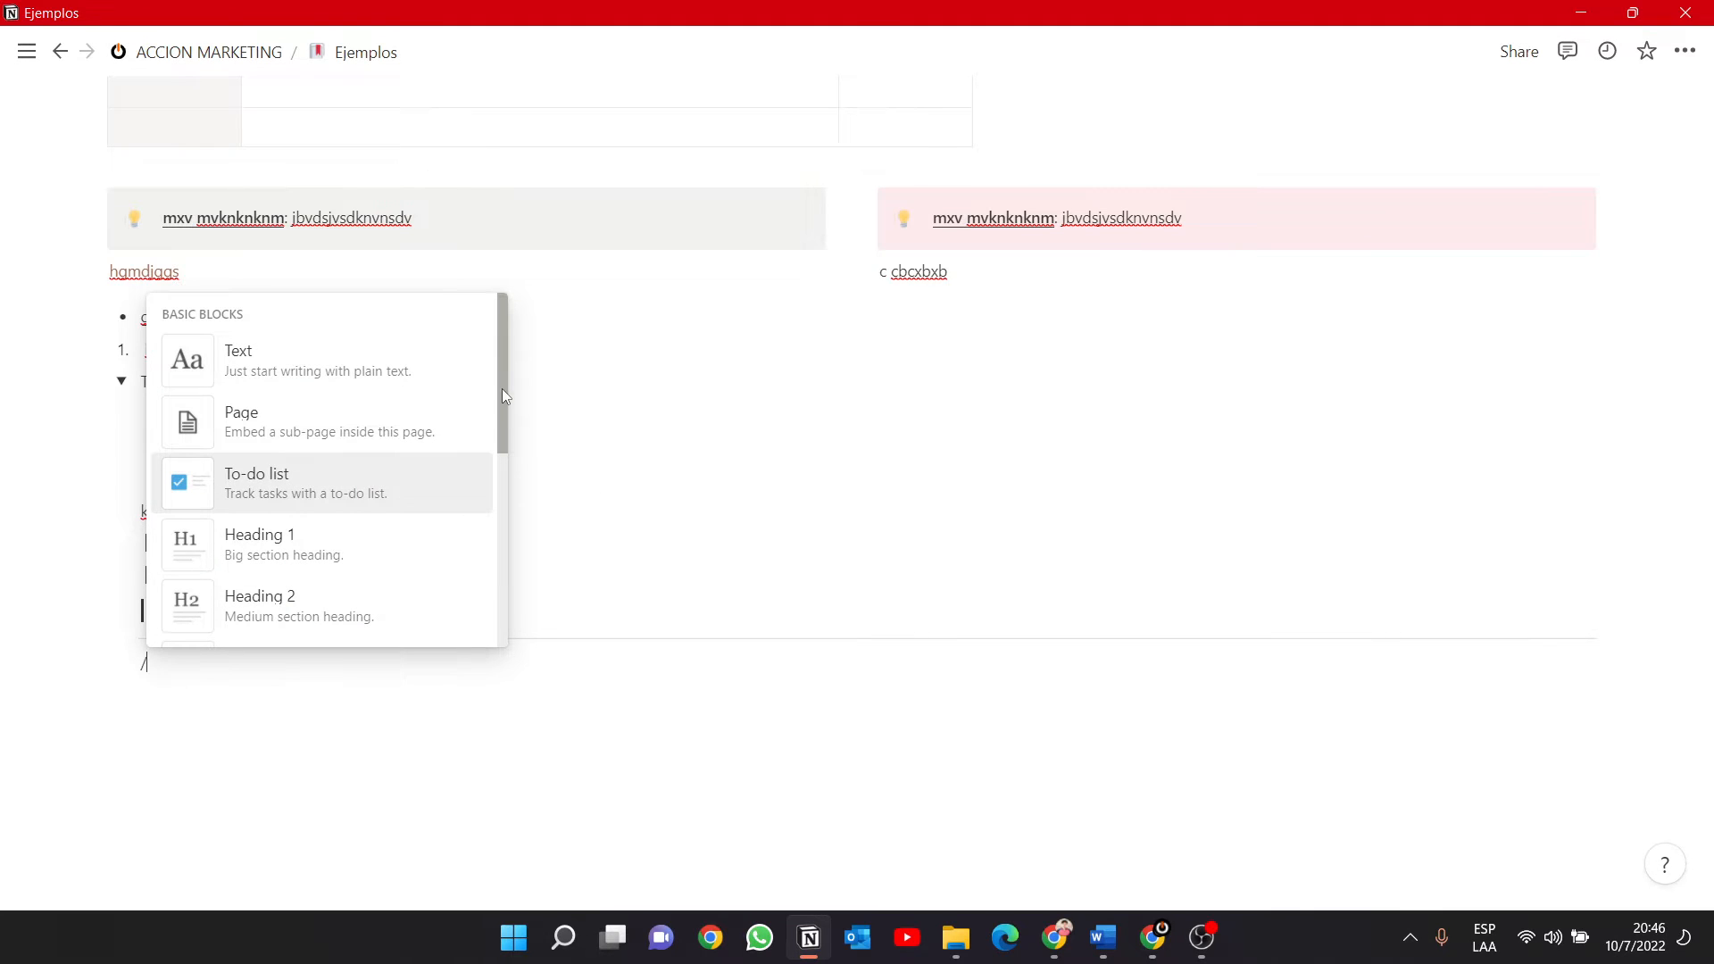
pyautogui.scroll(-8, 501, 388)
pyautogui.scroll(-4, 510, 595)
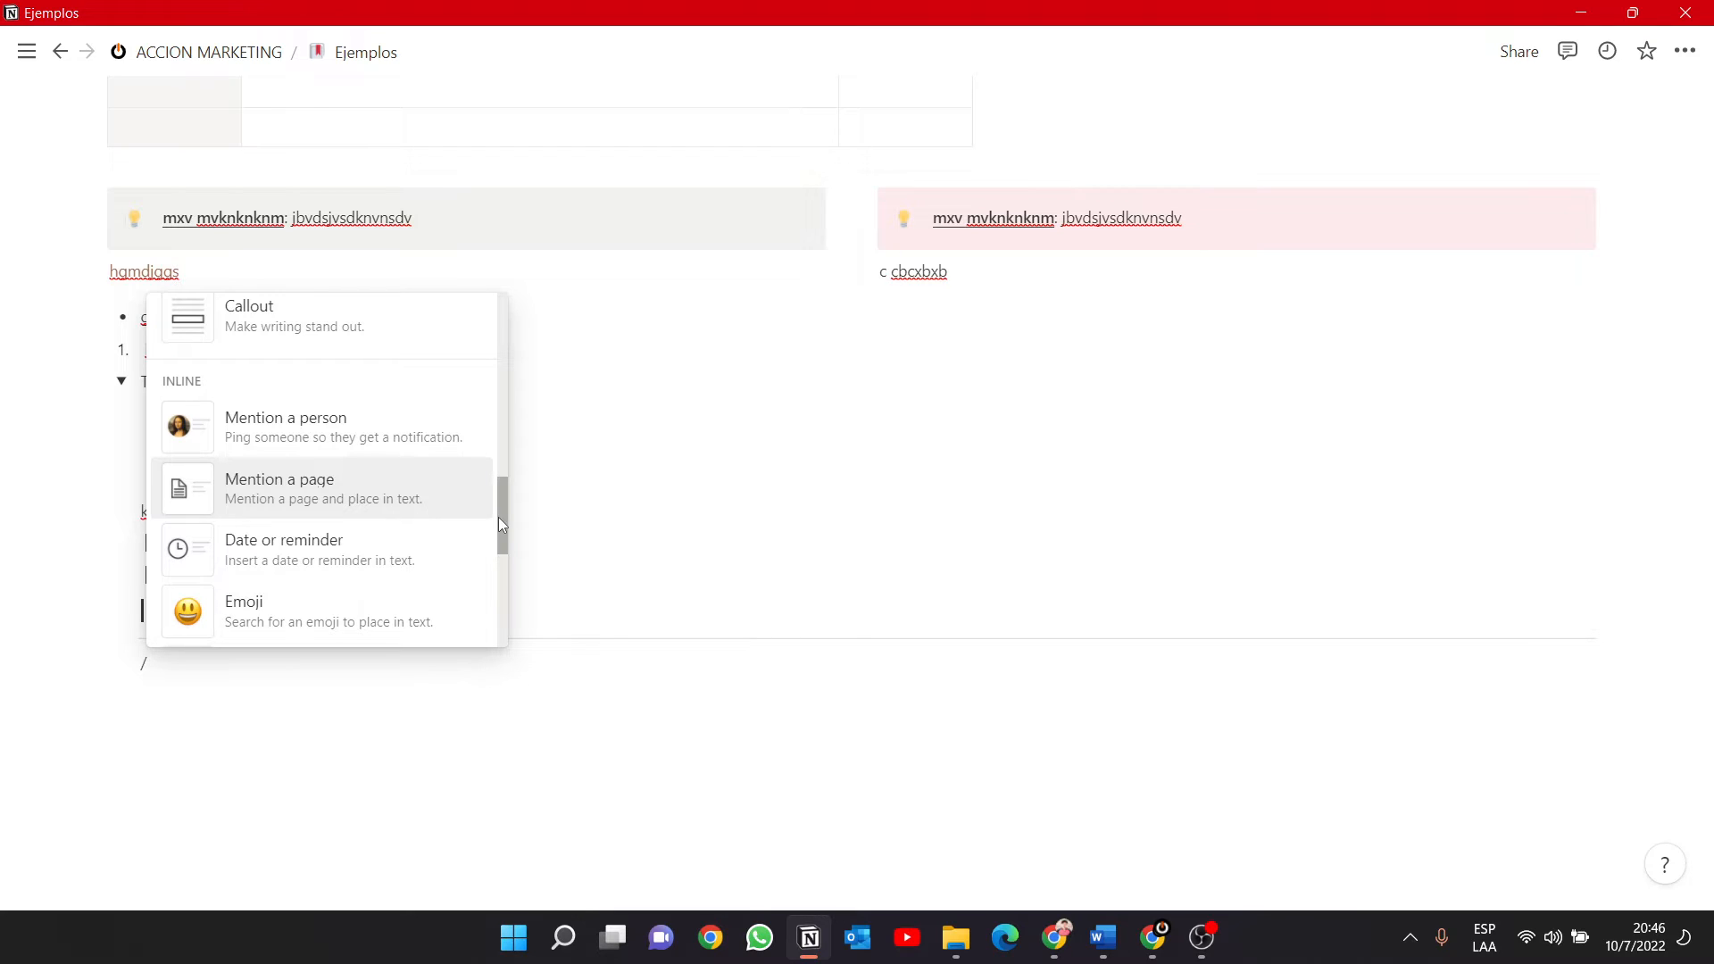
pyautogui.moveTo(498, 517); pyautogui.dragTo(498, 550)
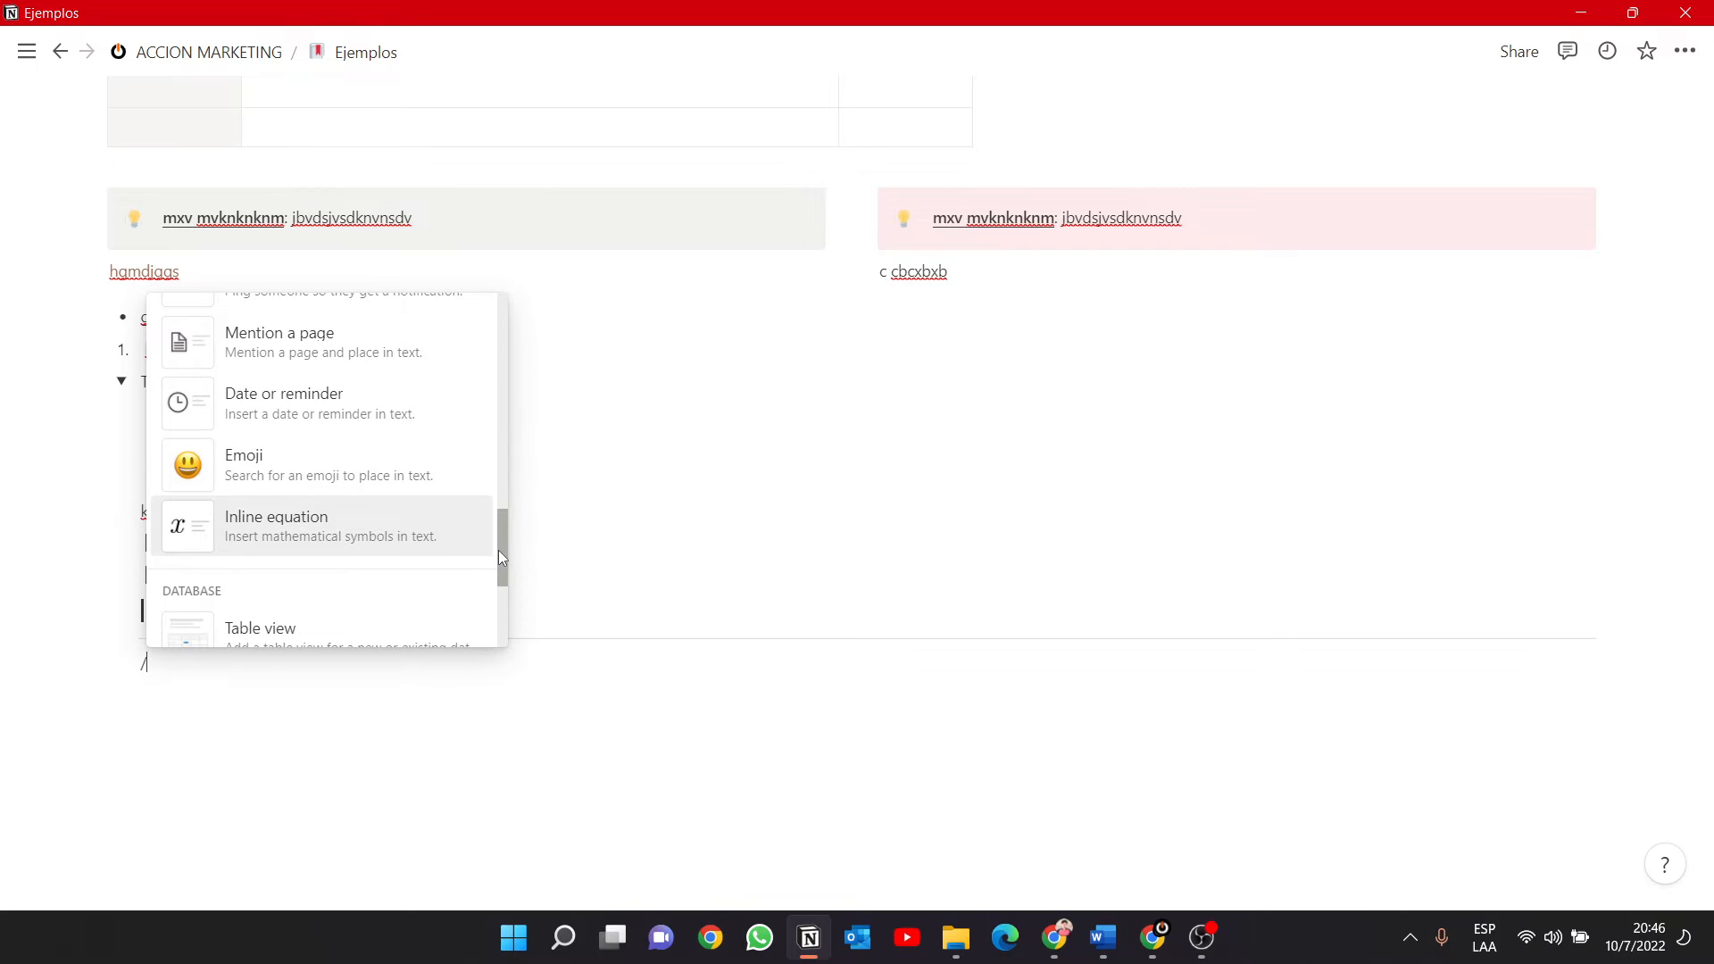
pyautogui.moveTo(498, 550); pyautogui.dragTo(499, 558)
pyautogui.scroll(-4, 498, 567)
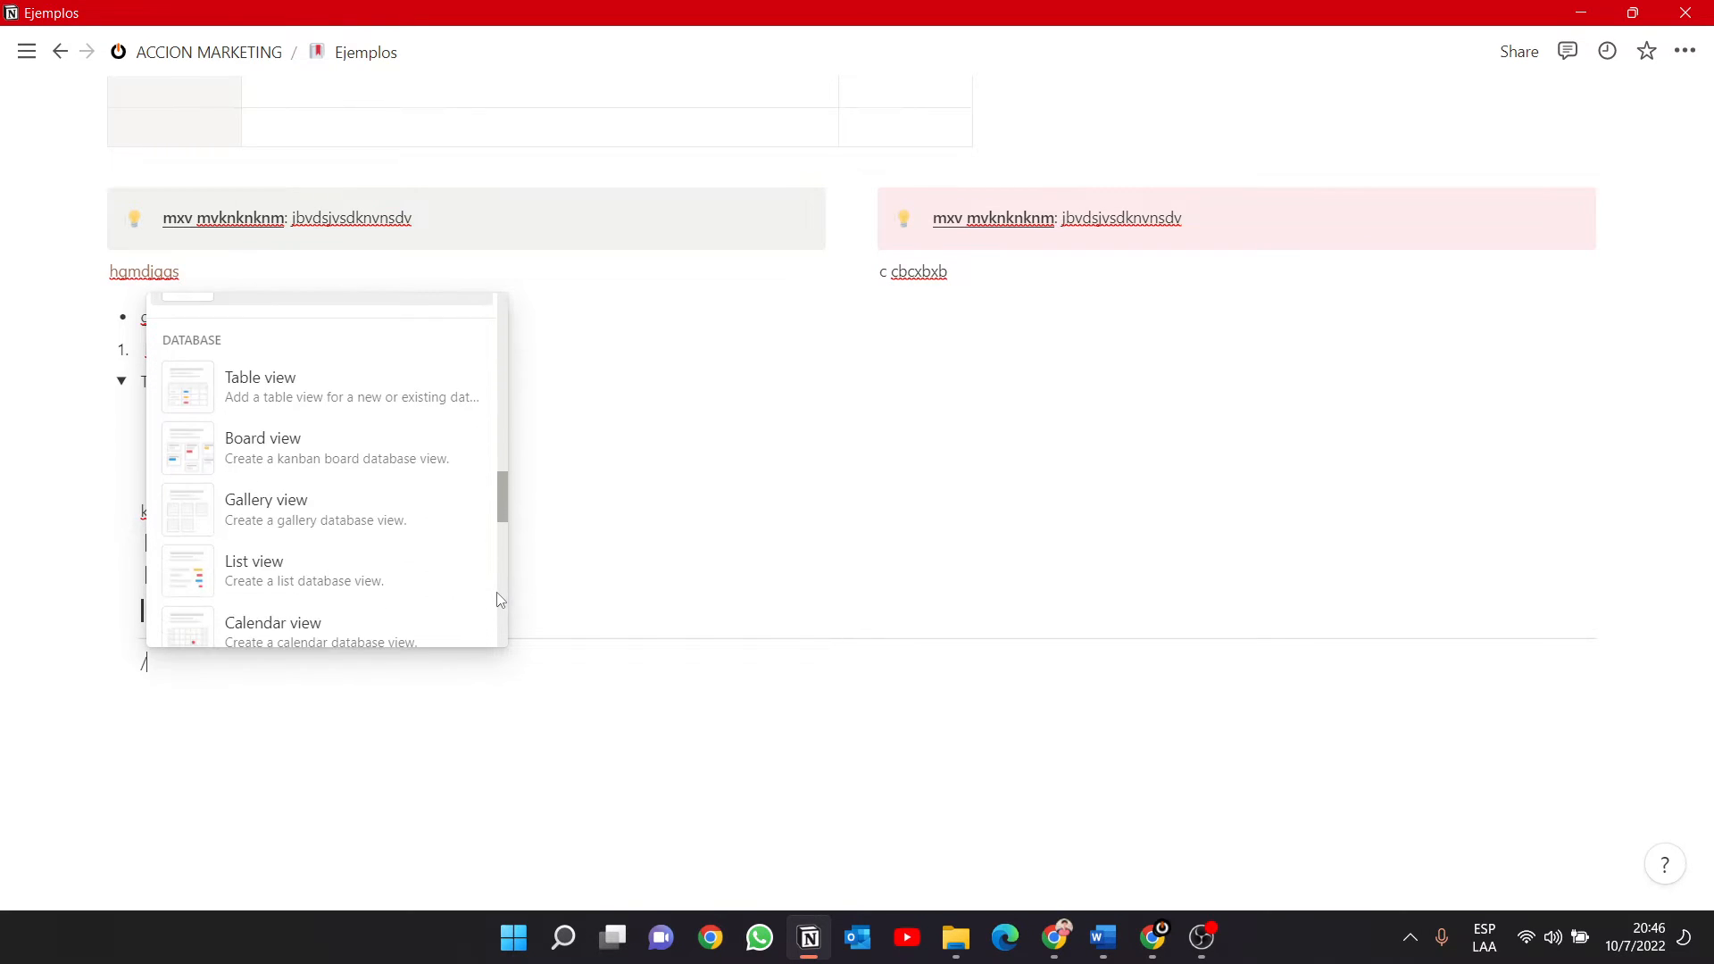
pyautogui.scroll(-5, 500, 614)
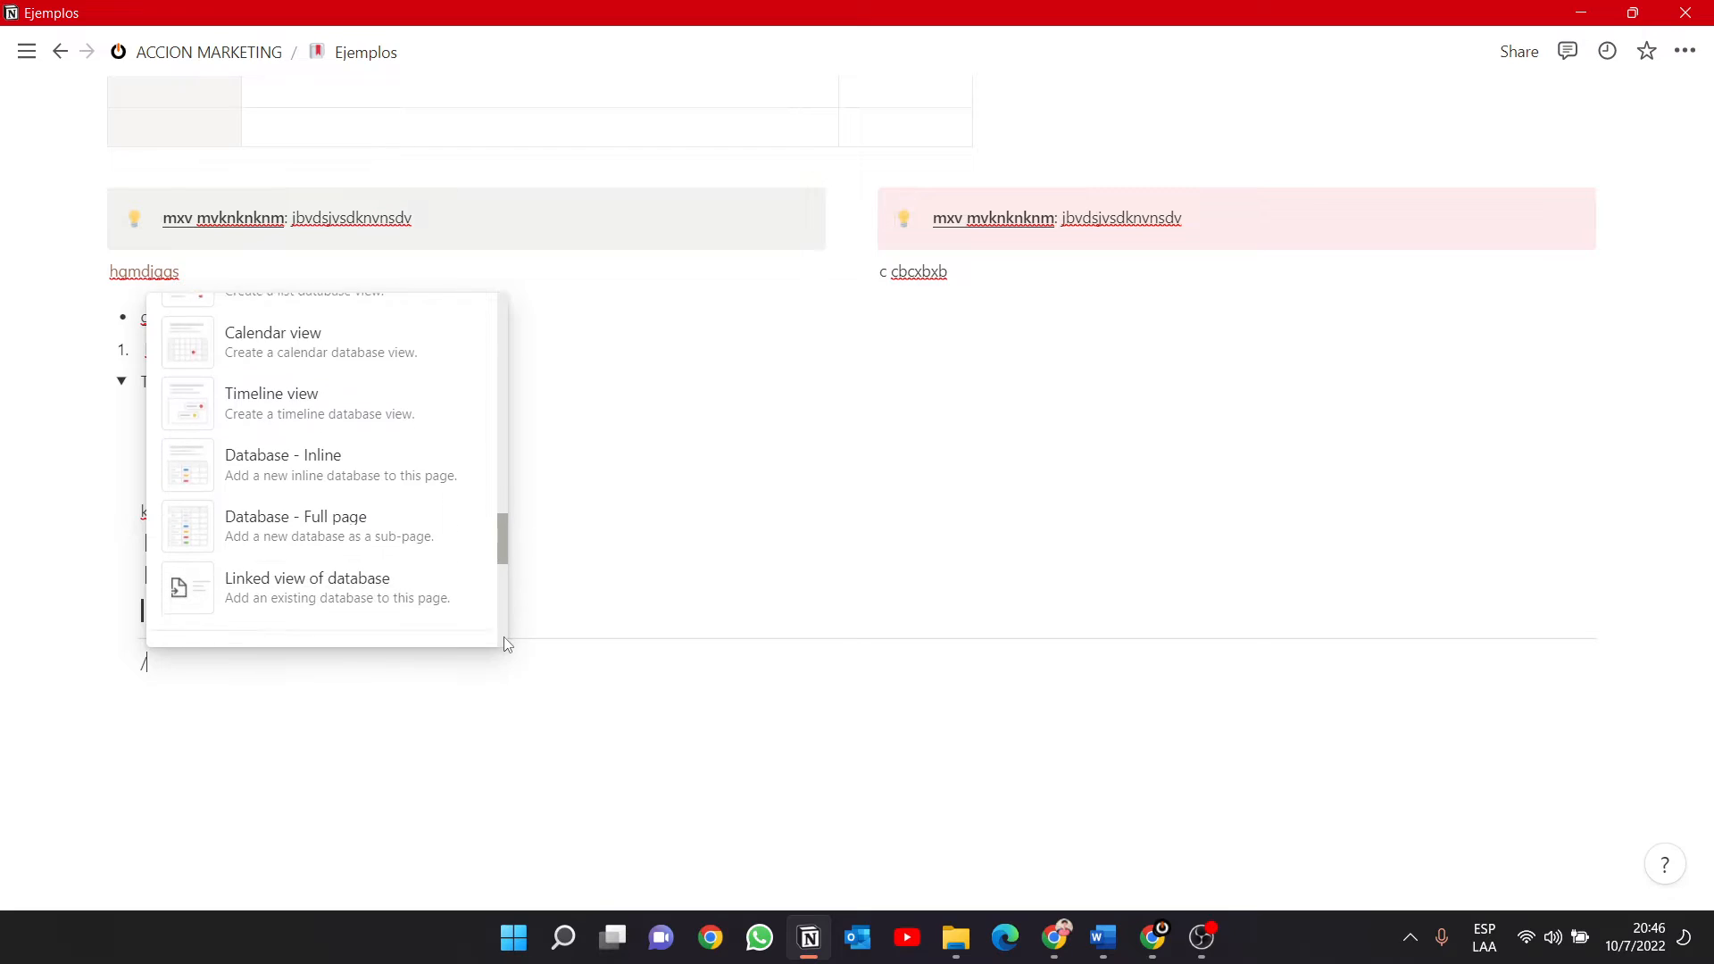
pyautogui.scroll(5, 502, 636)
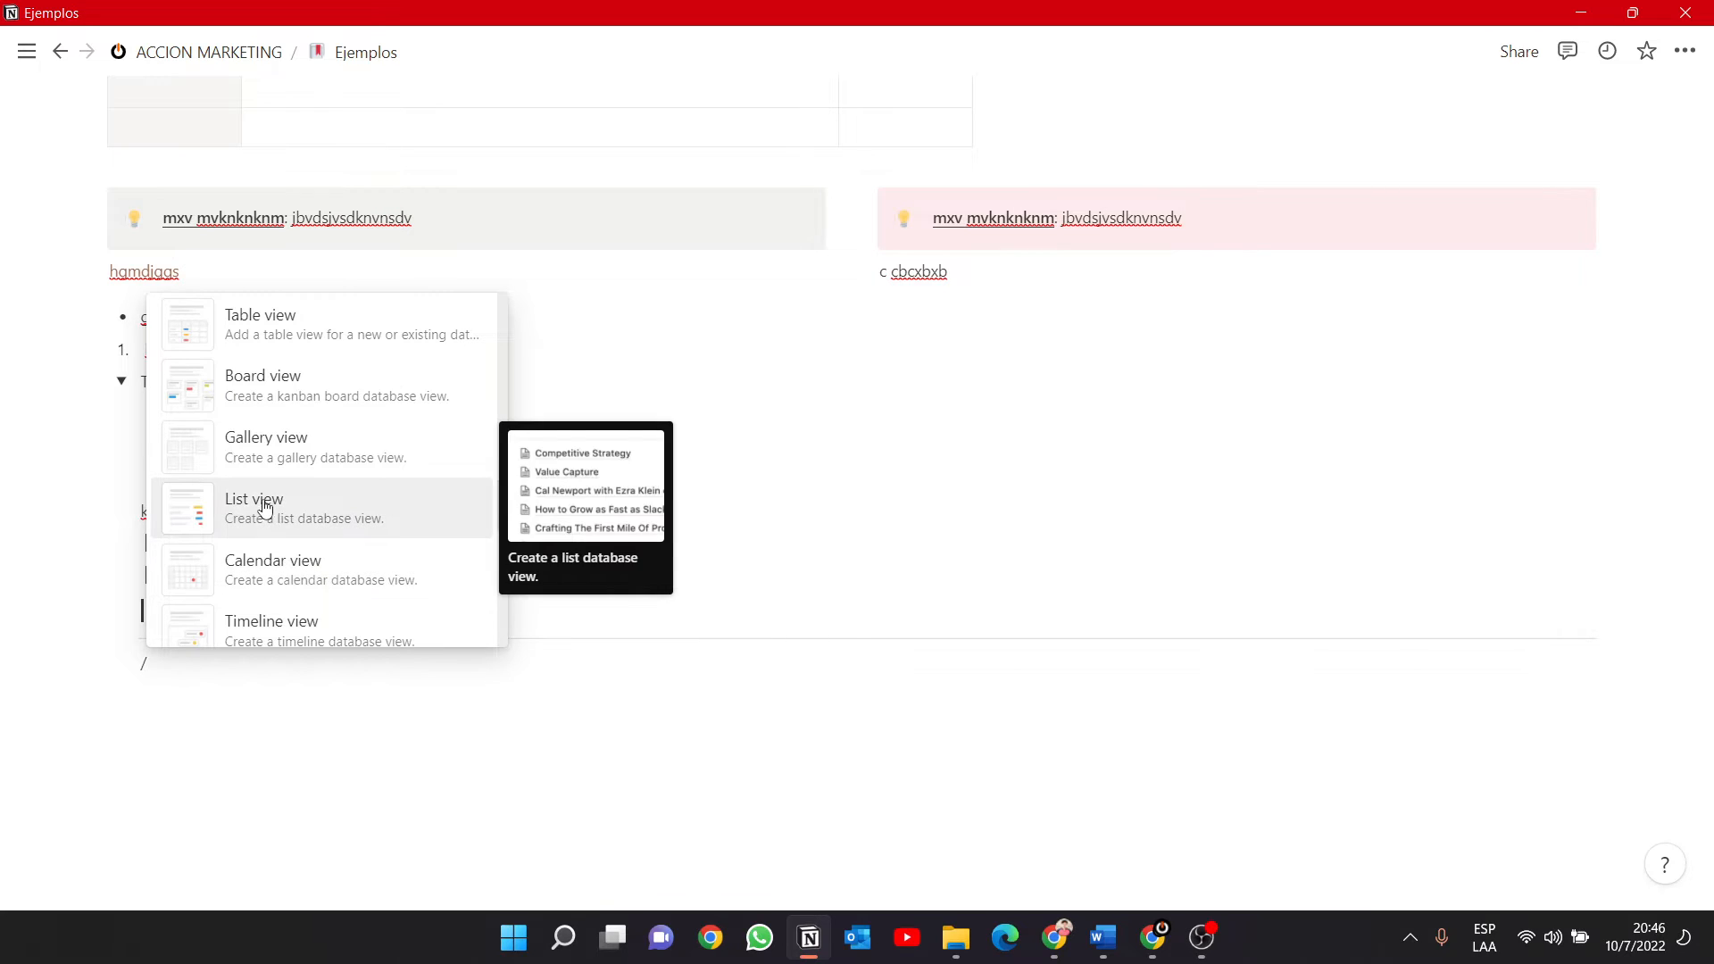
pyautogui.click(282, 458)
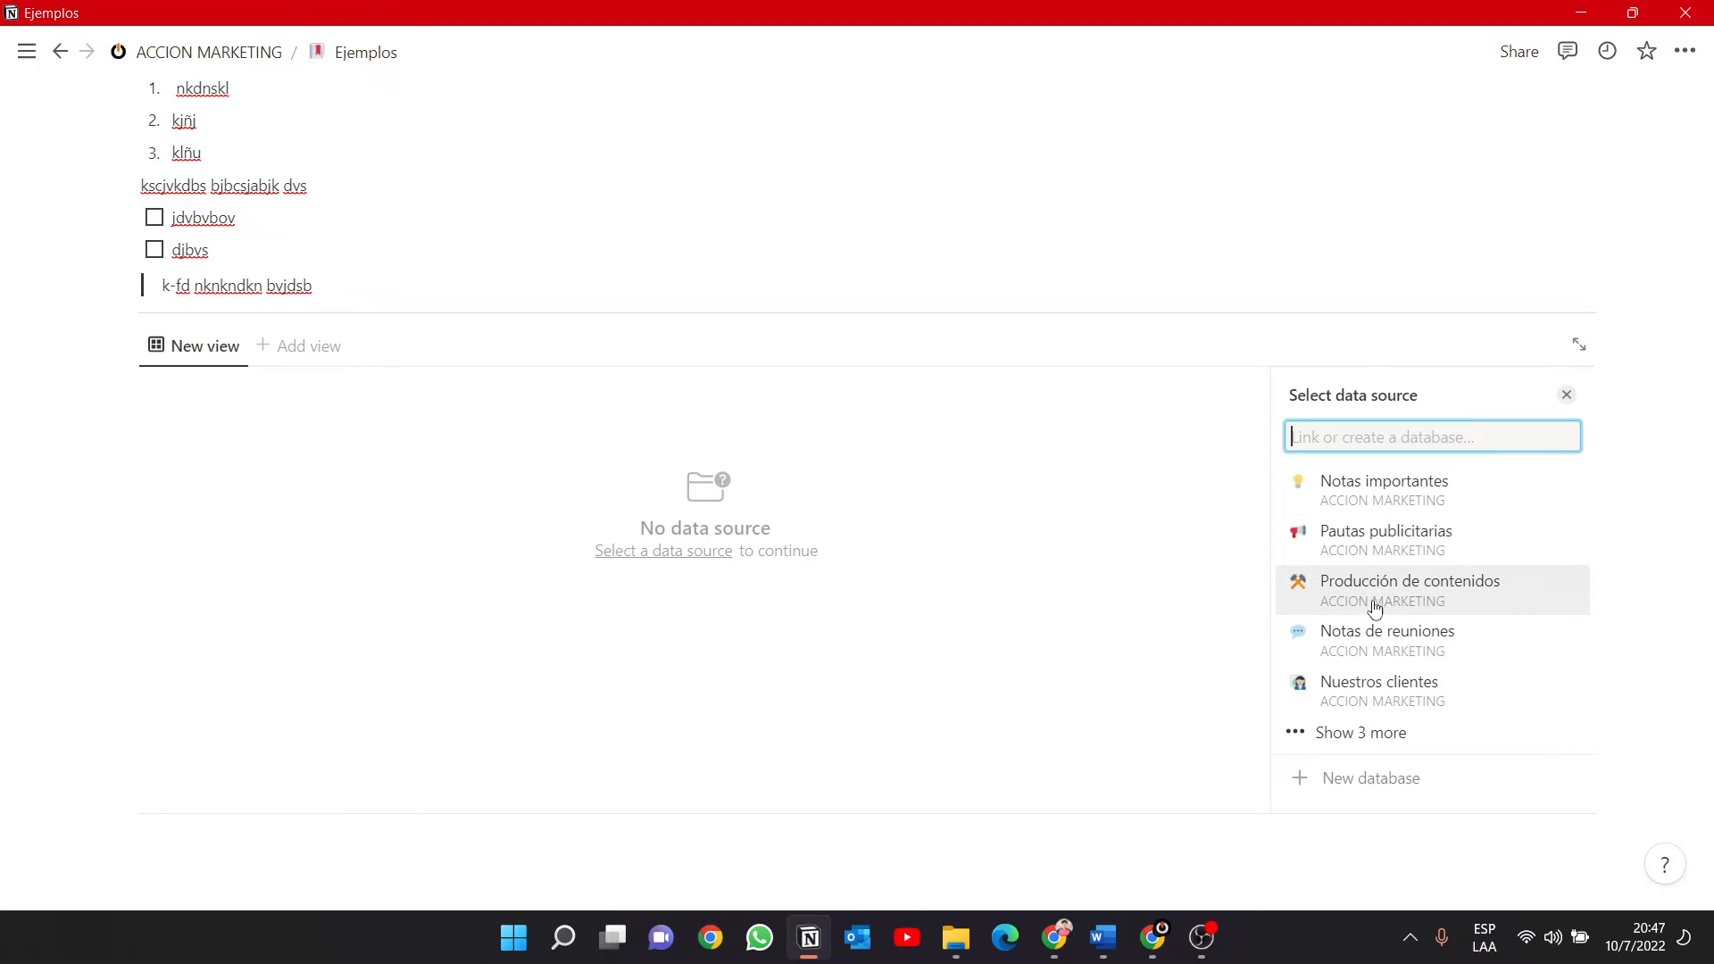
# Choose the existing Personas database as the data source of the new gallery view.
pyautogui.click(1342, 748)
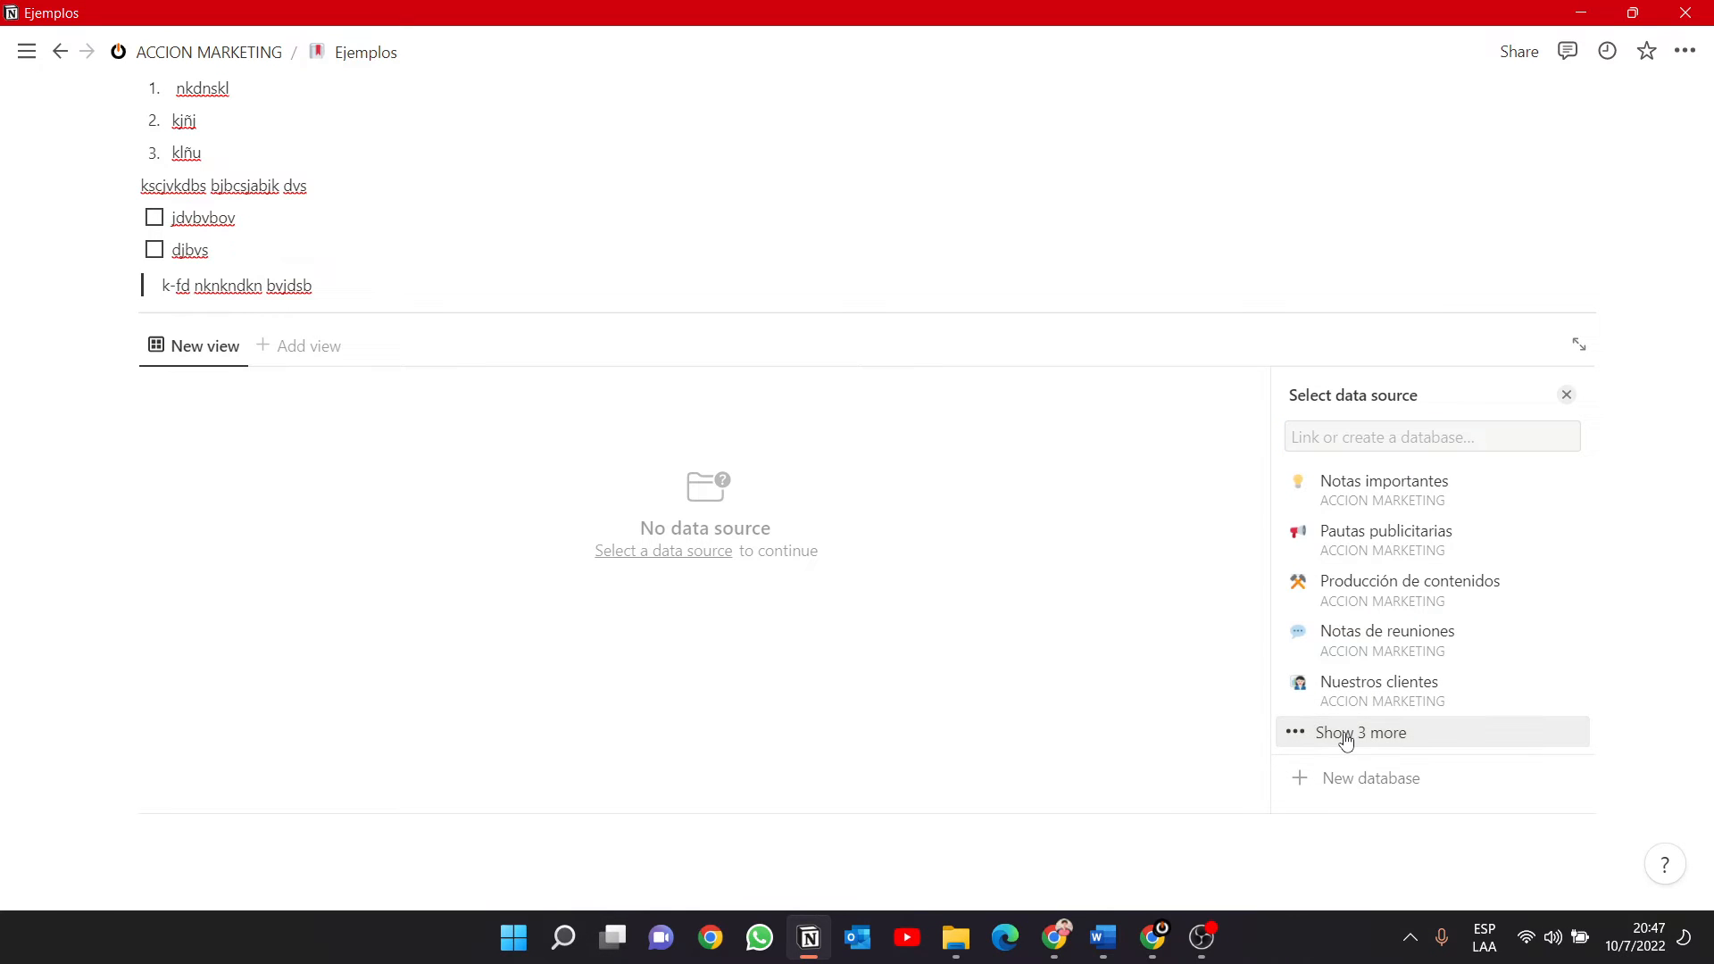
pyautogui.scroll(-2, 1370, 638)
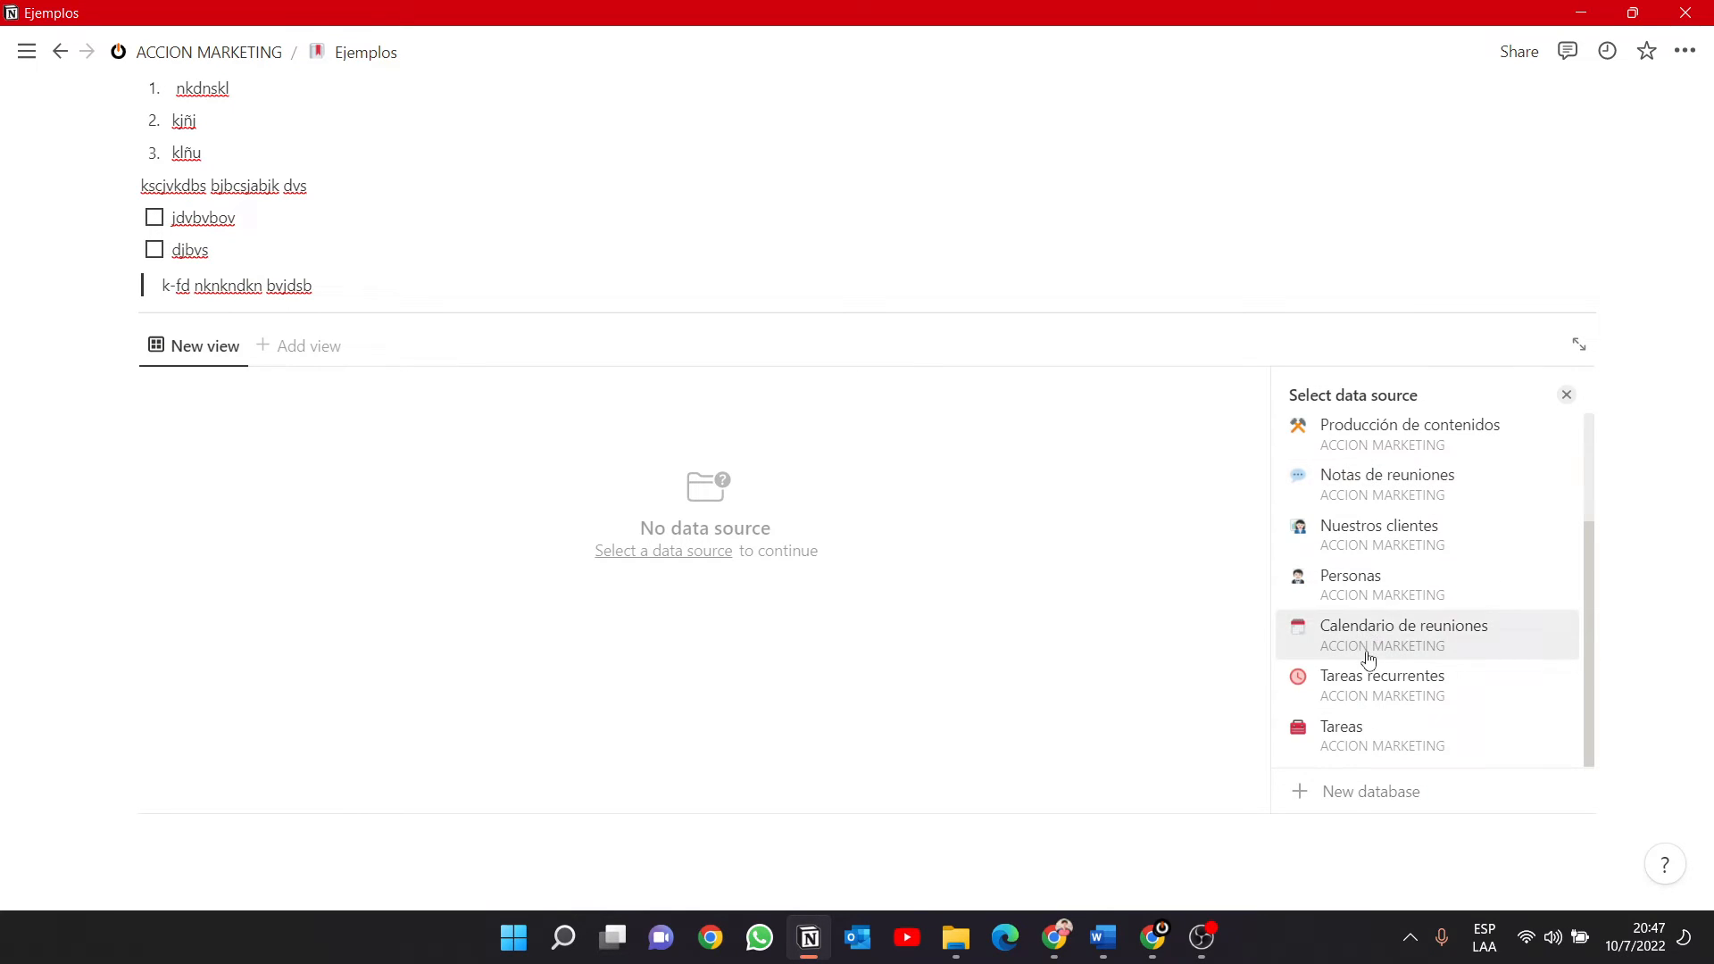
pyautogui.click(1356, 582)
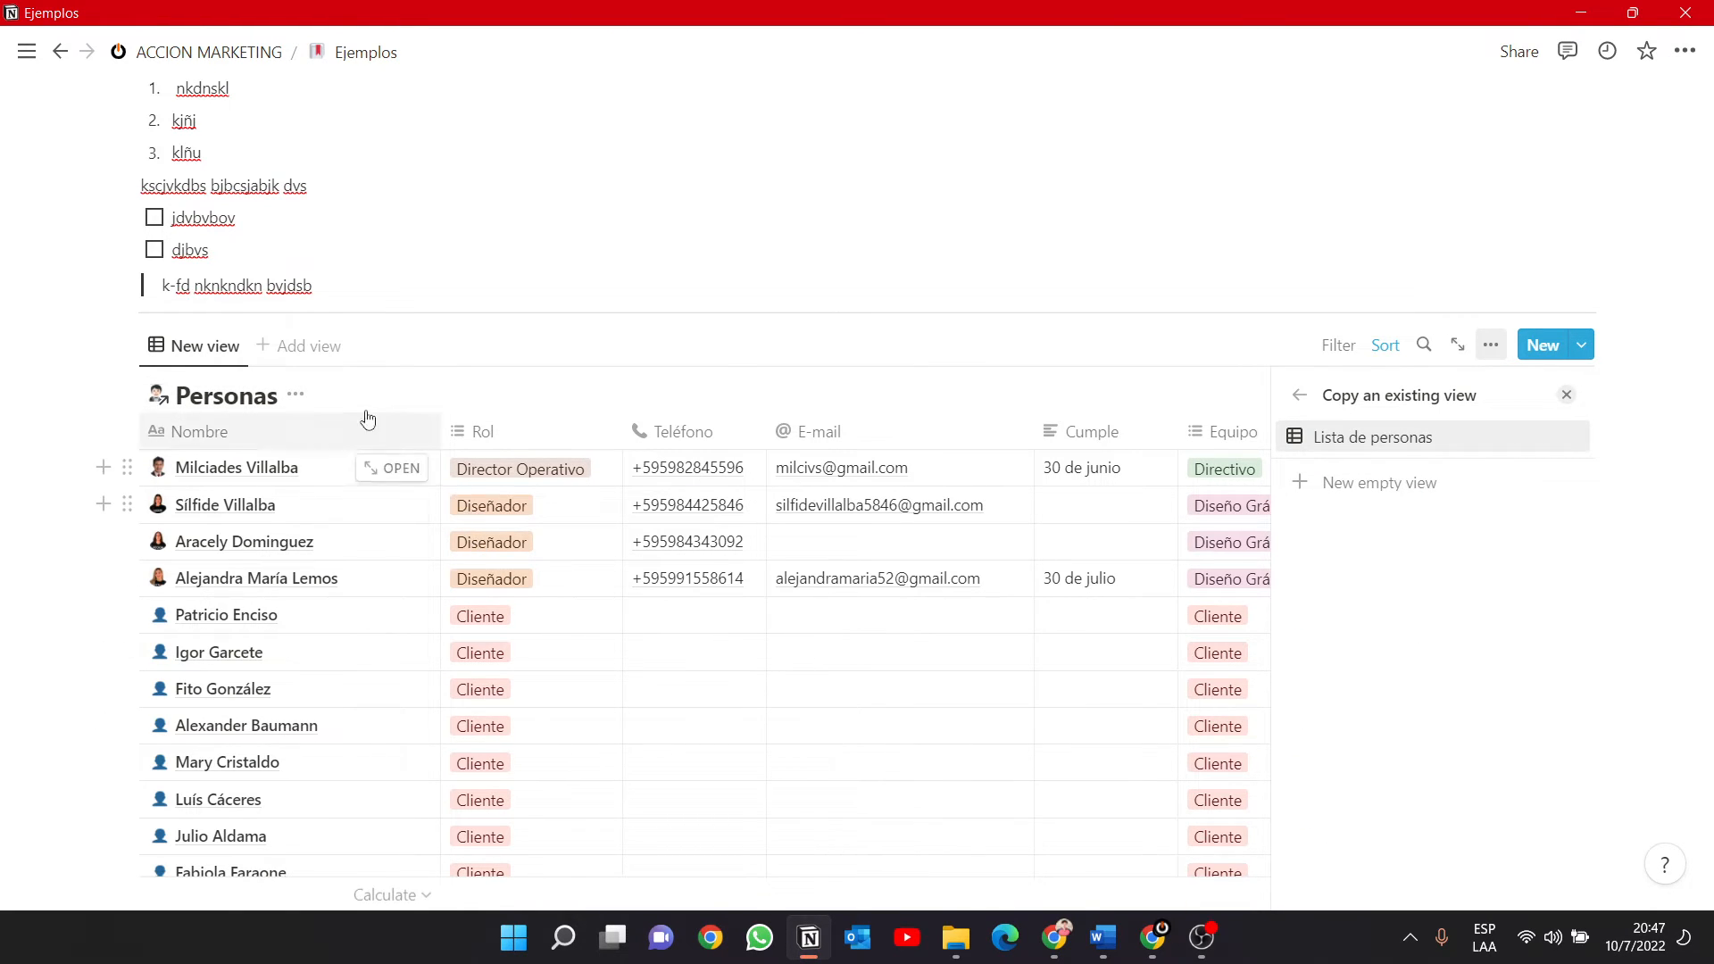
# Copy the existing "Lista de personas" view into the linked database and change its layout to Gallery.
pyautogui.click(1352, 438)
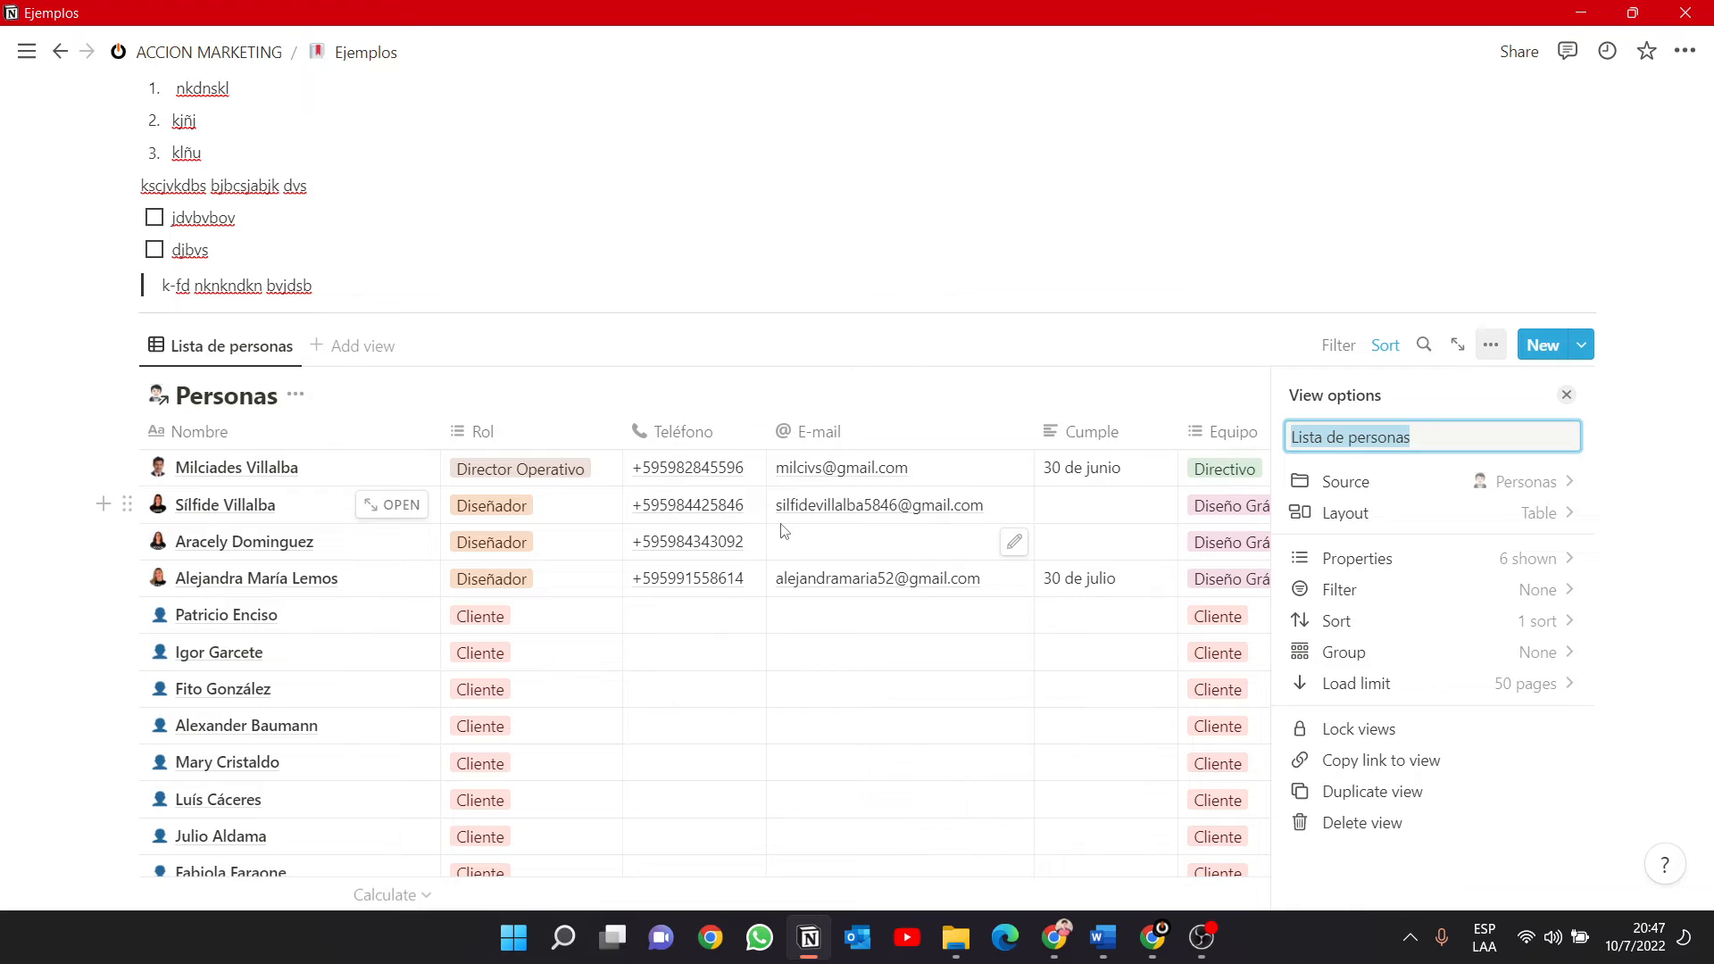
pyautogui.click(1539, 518)
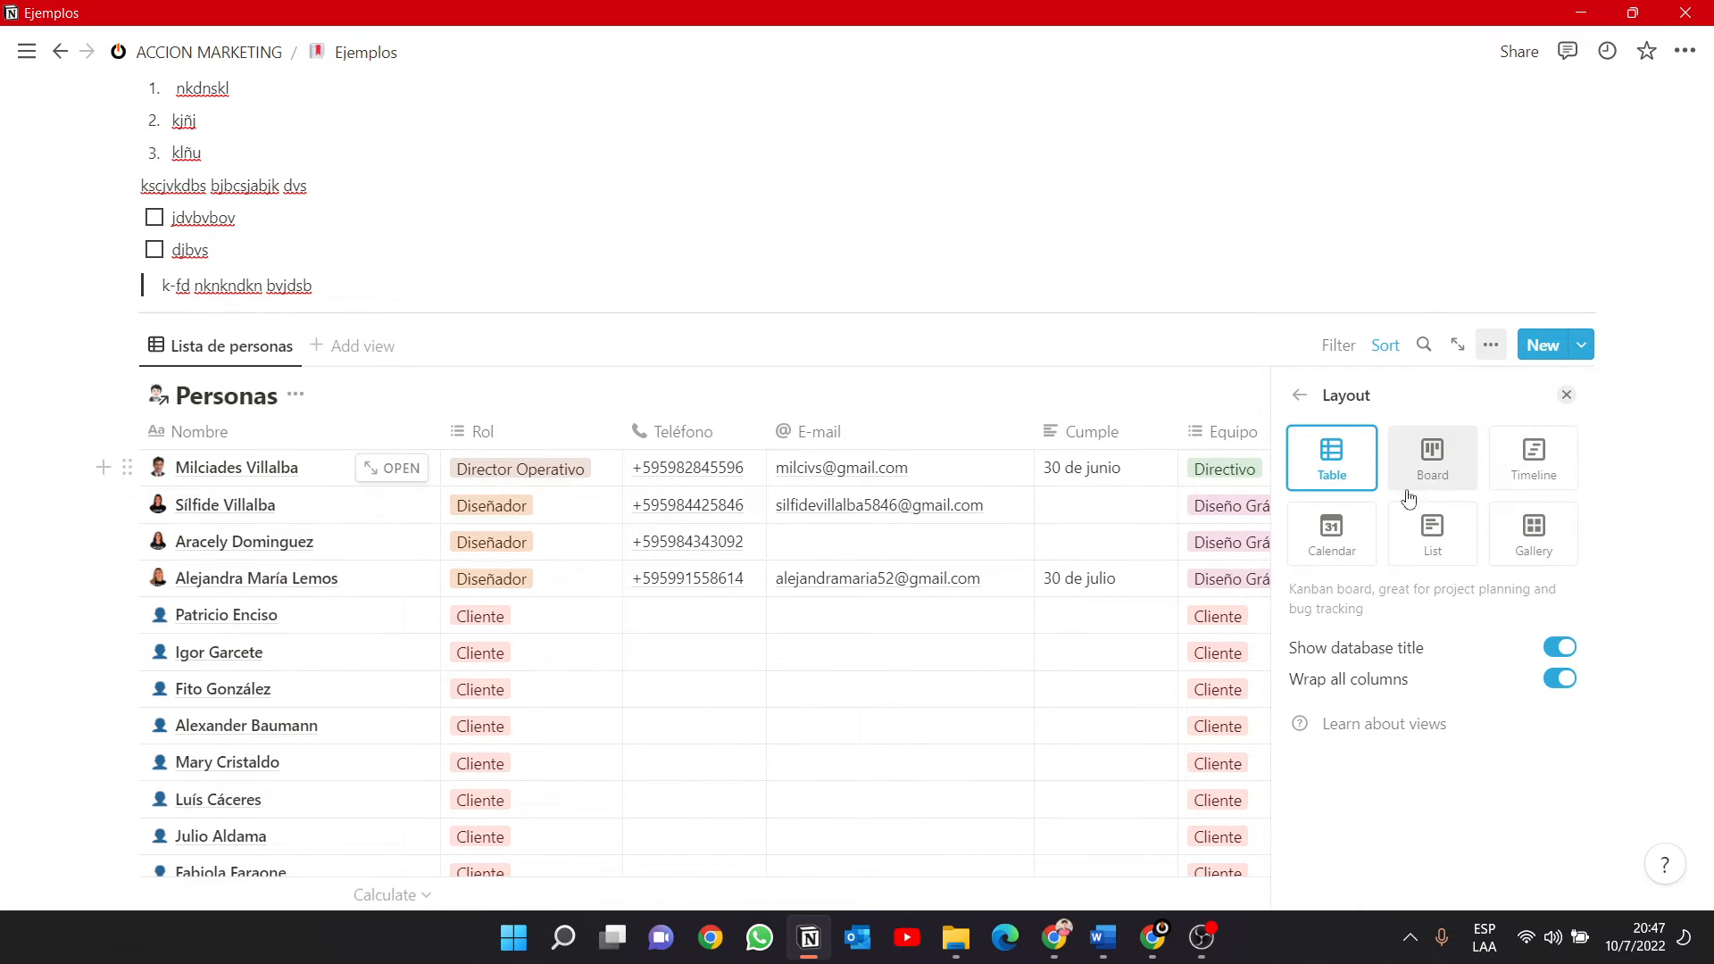
pyautogui.click(1525, 540)
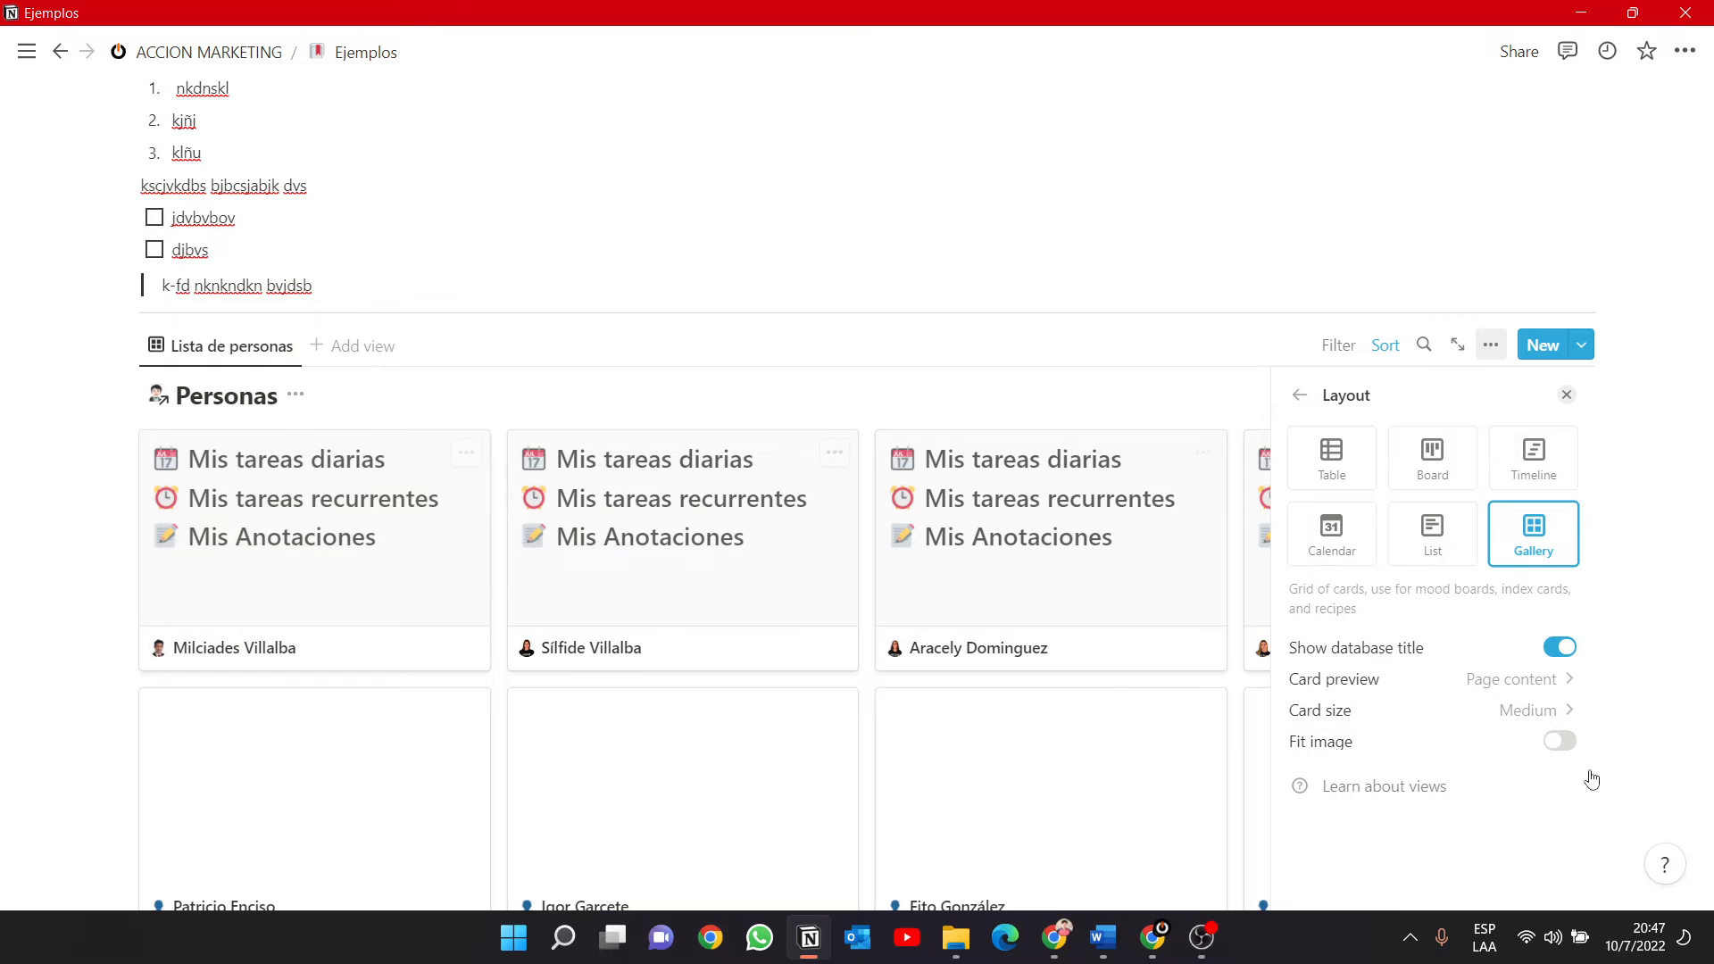
# Try Page cover as the card preview of the Personas gallery and set the card preview to None.
pyautogui.click(1564, 682)
pyautogui.click(1504, 756)
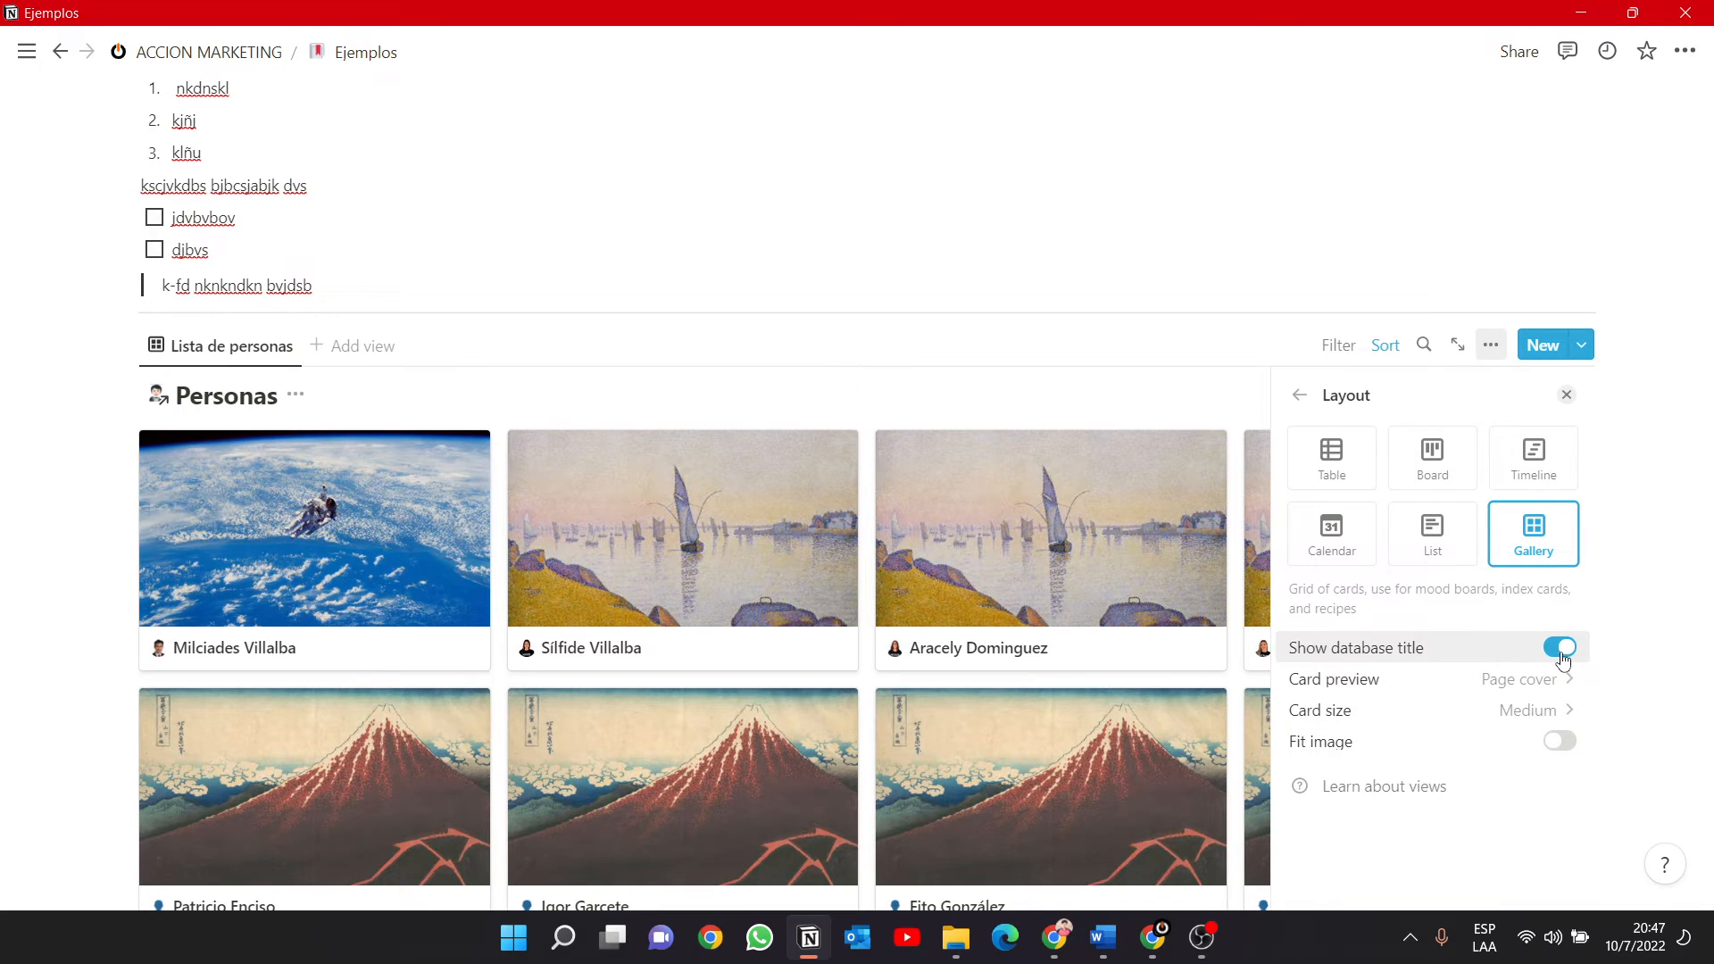
pyautogui.click(1525, 679)
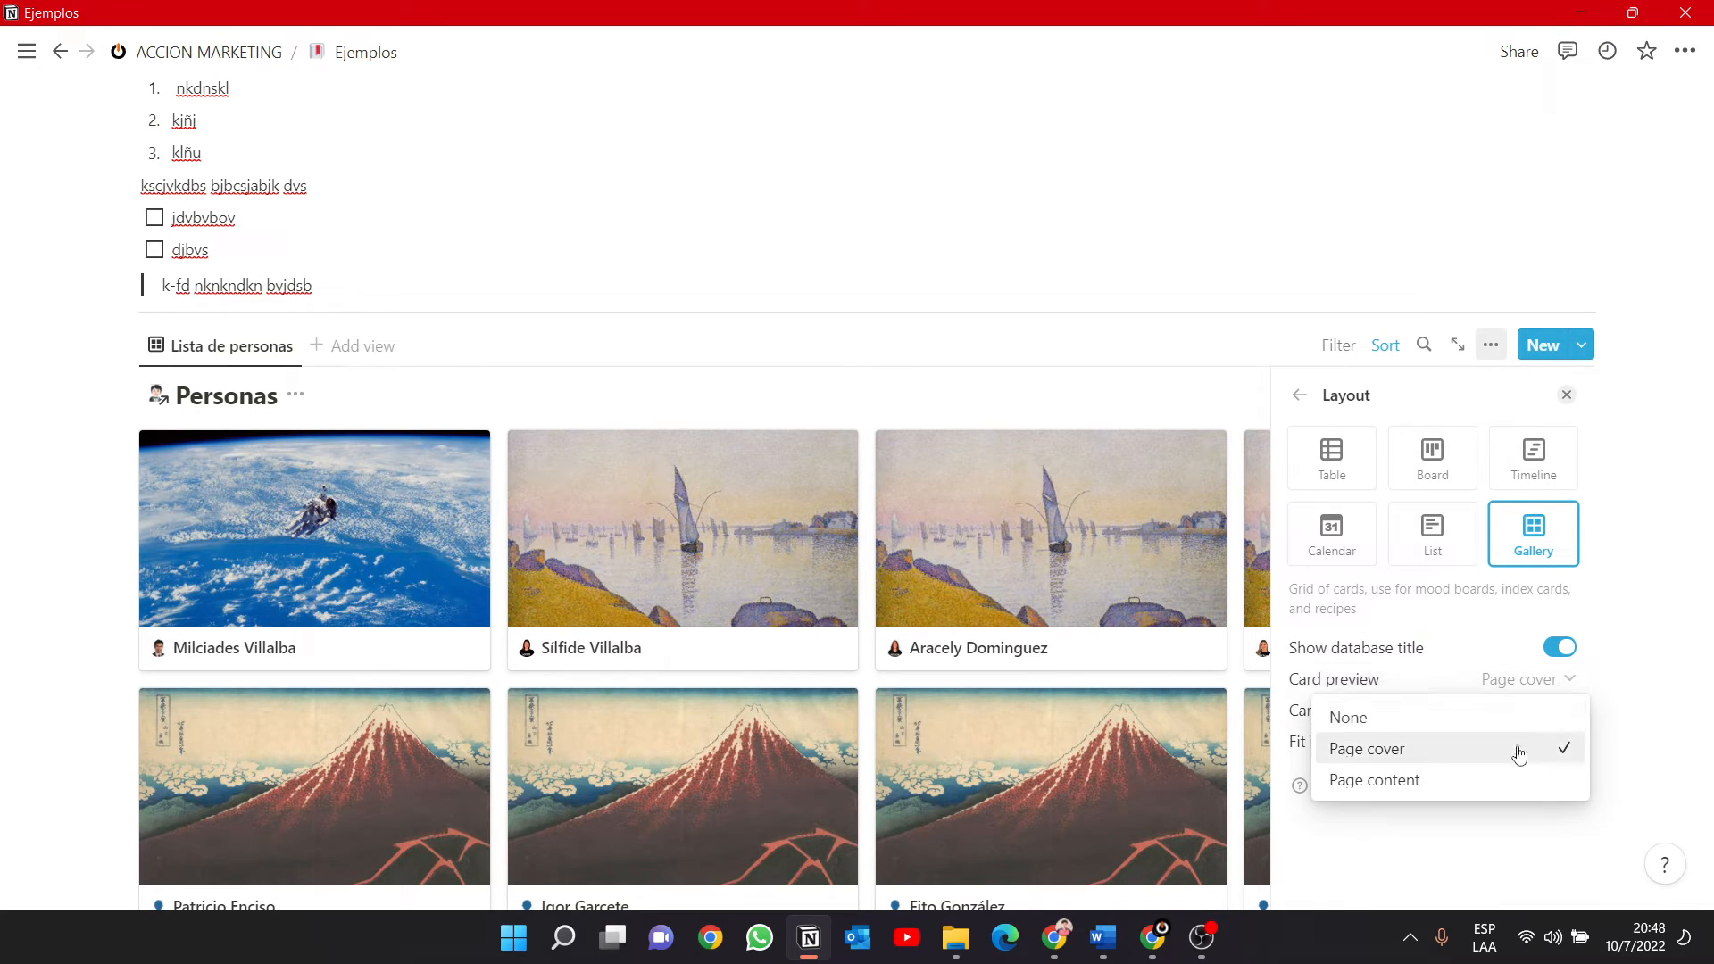
pyautogui.click(1505, 720)
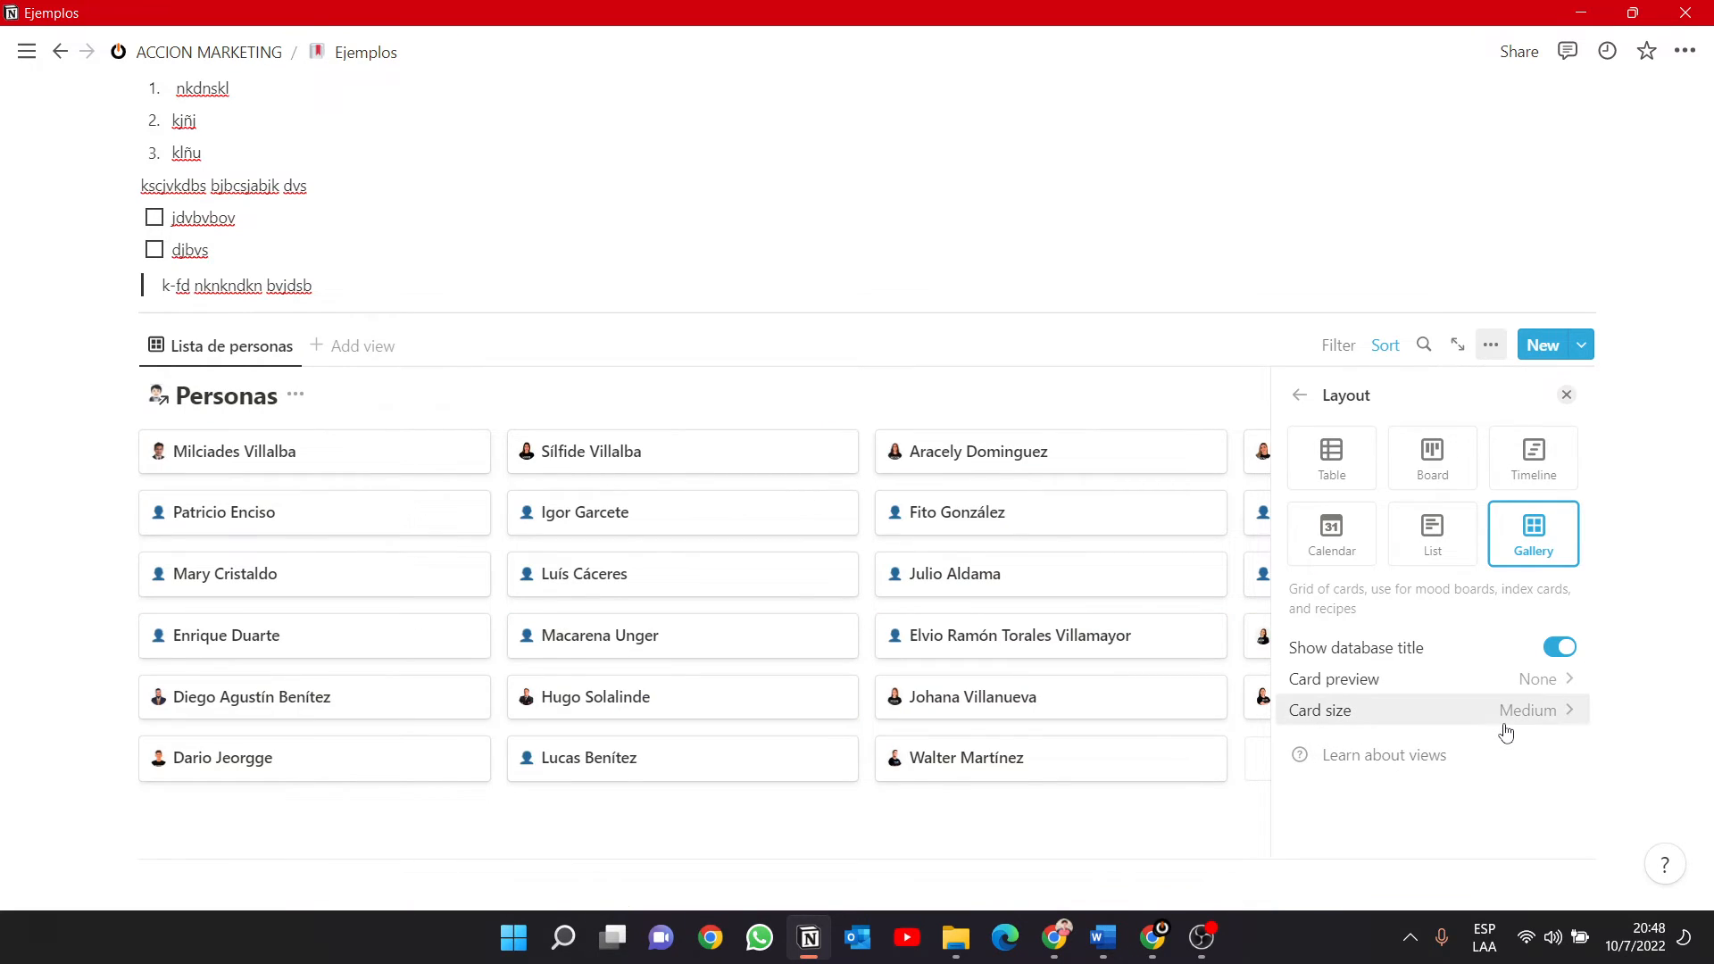
# Try the Large card size in the Personas gallery and set the card size to Small.
pyautogui.click(1560, 728)
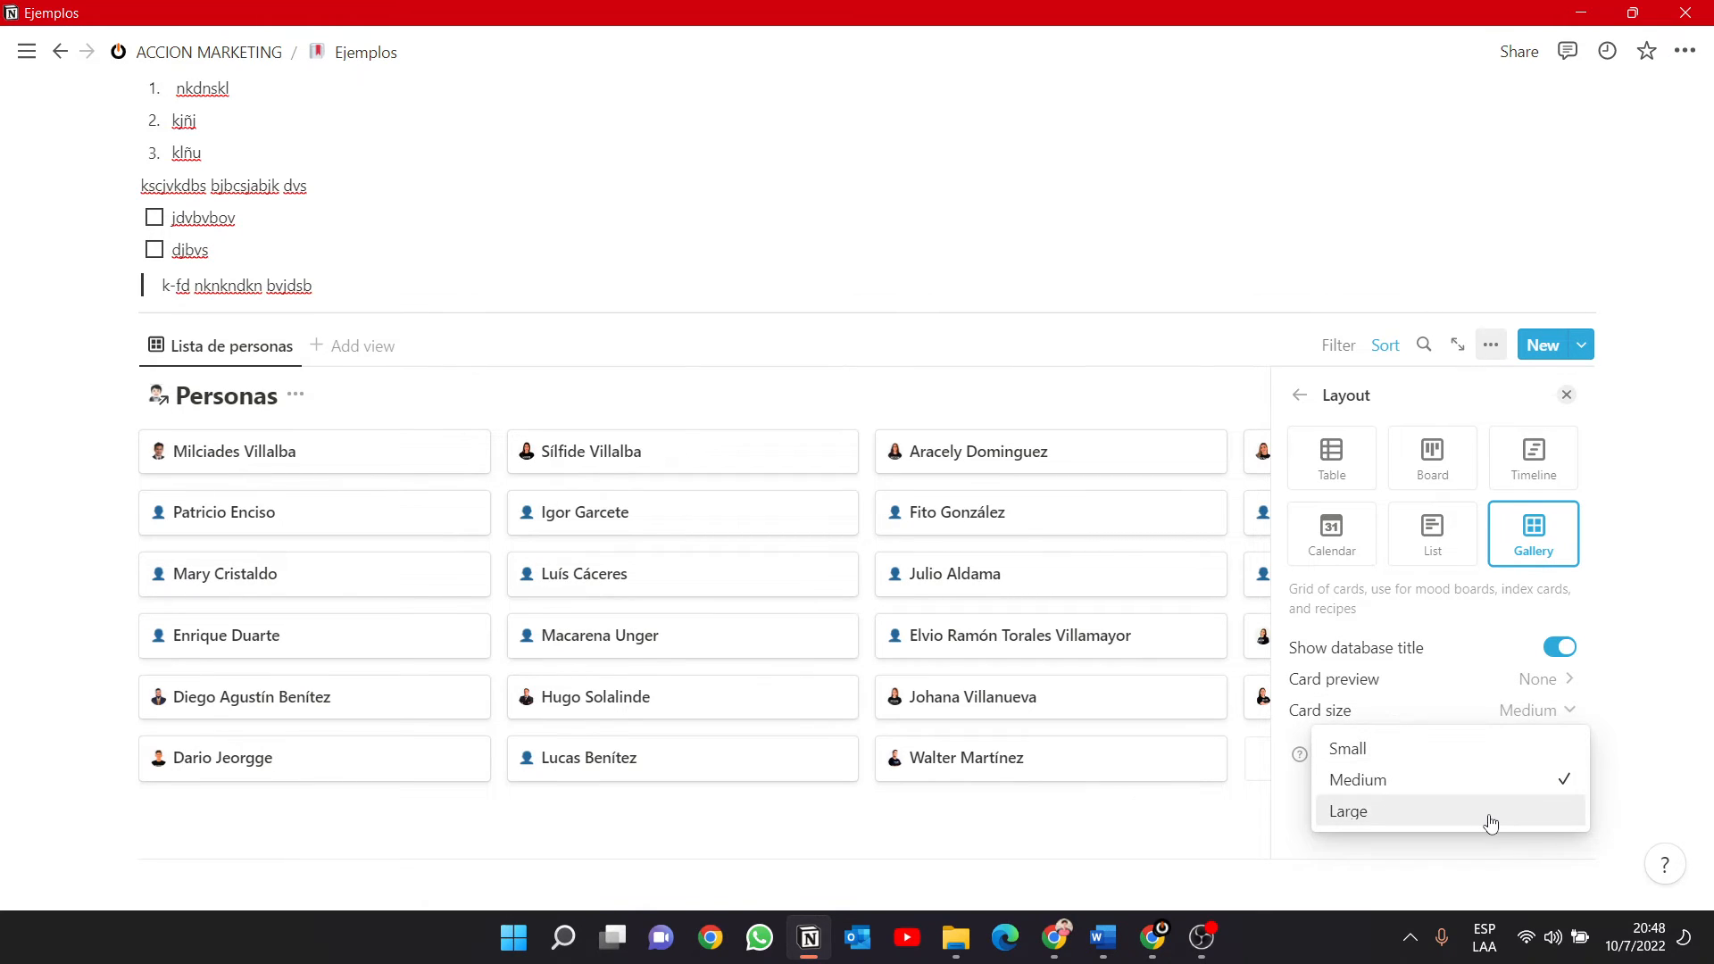
pyautogui.click(1490, 810)
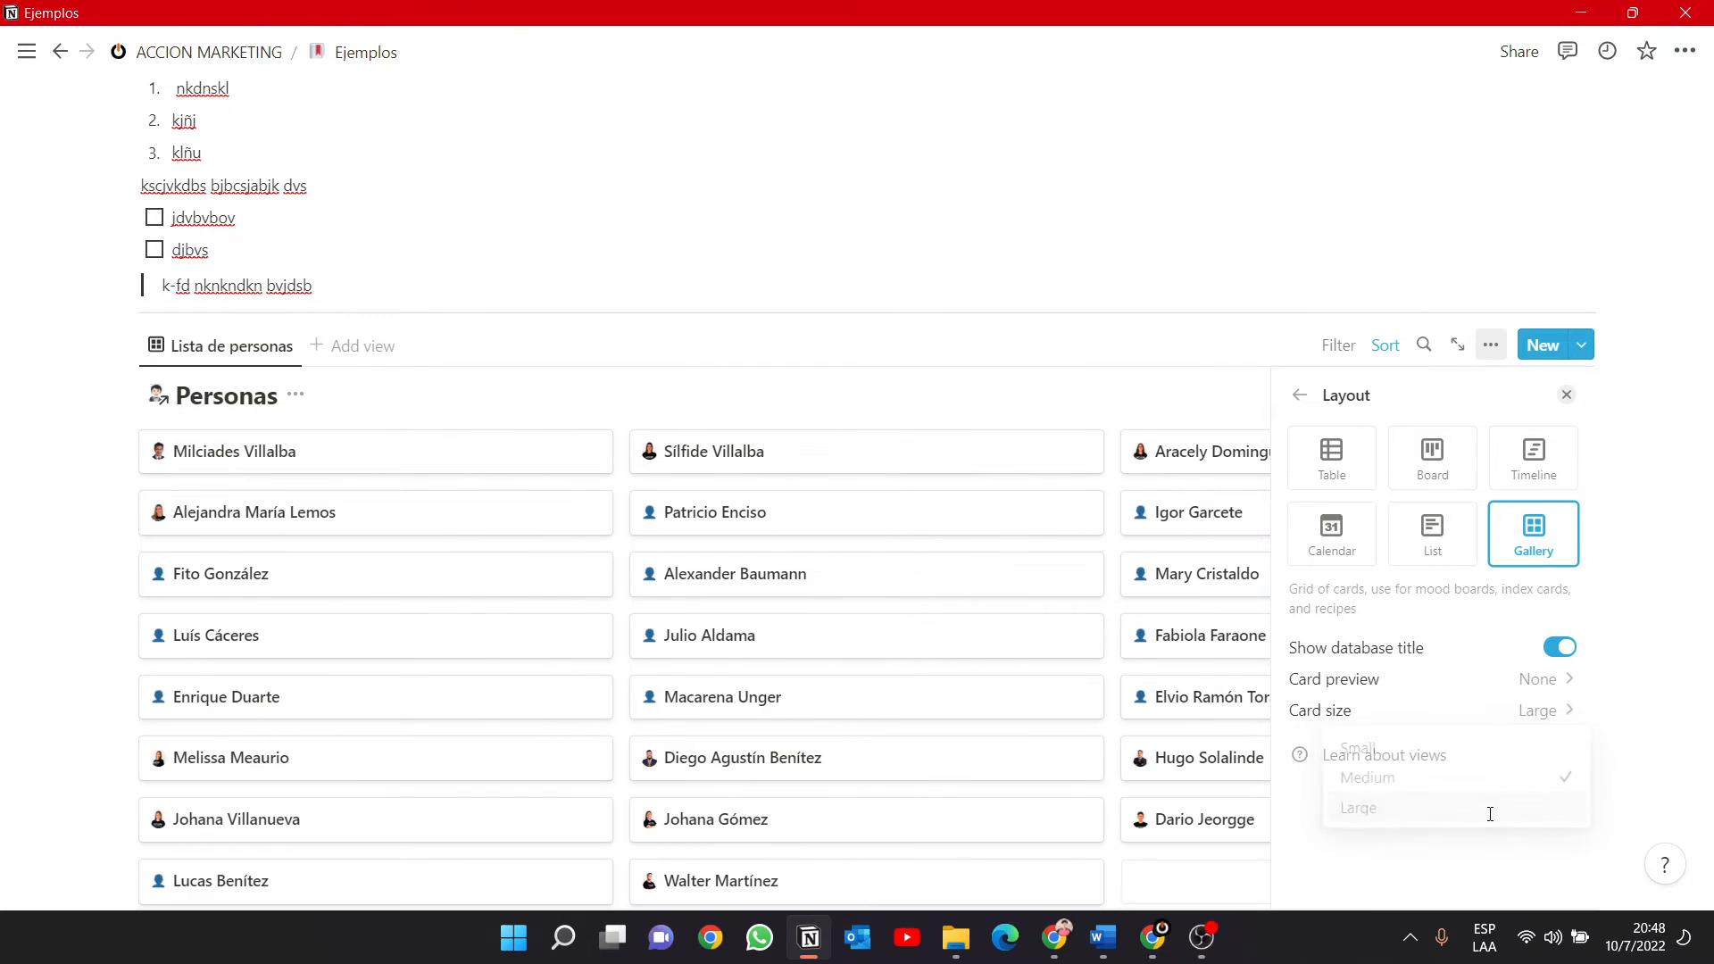
pyautogui.click(1551, 711)
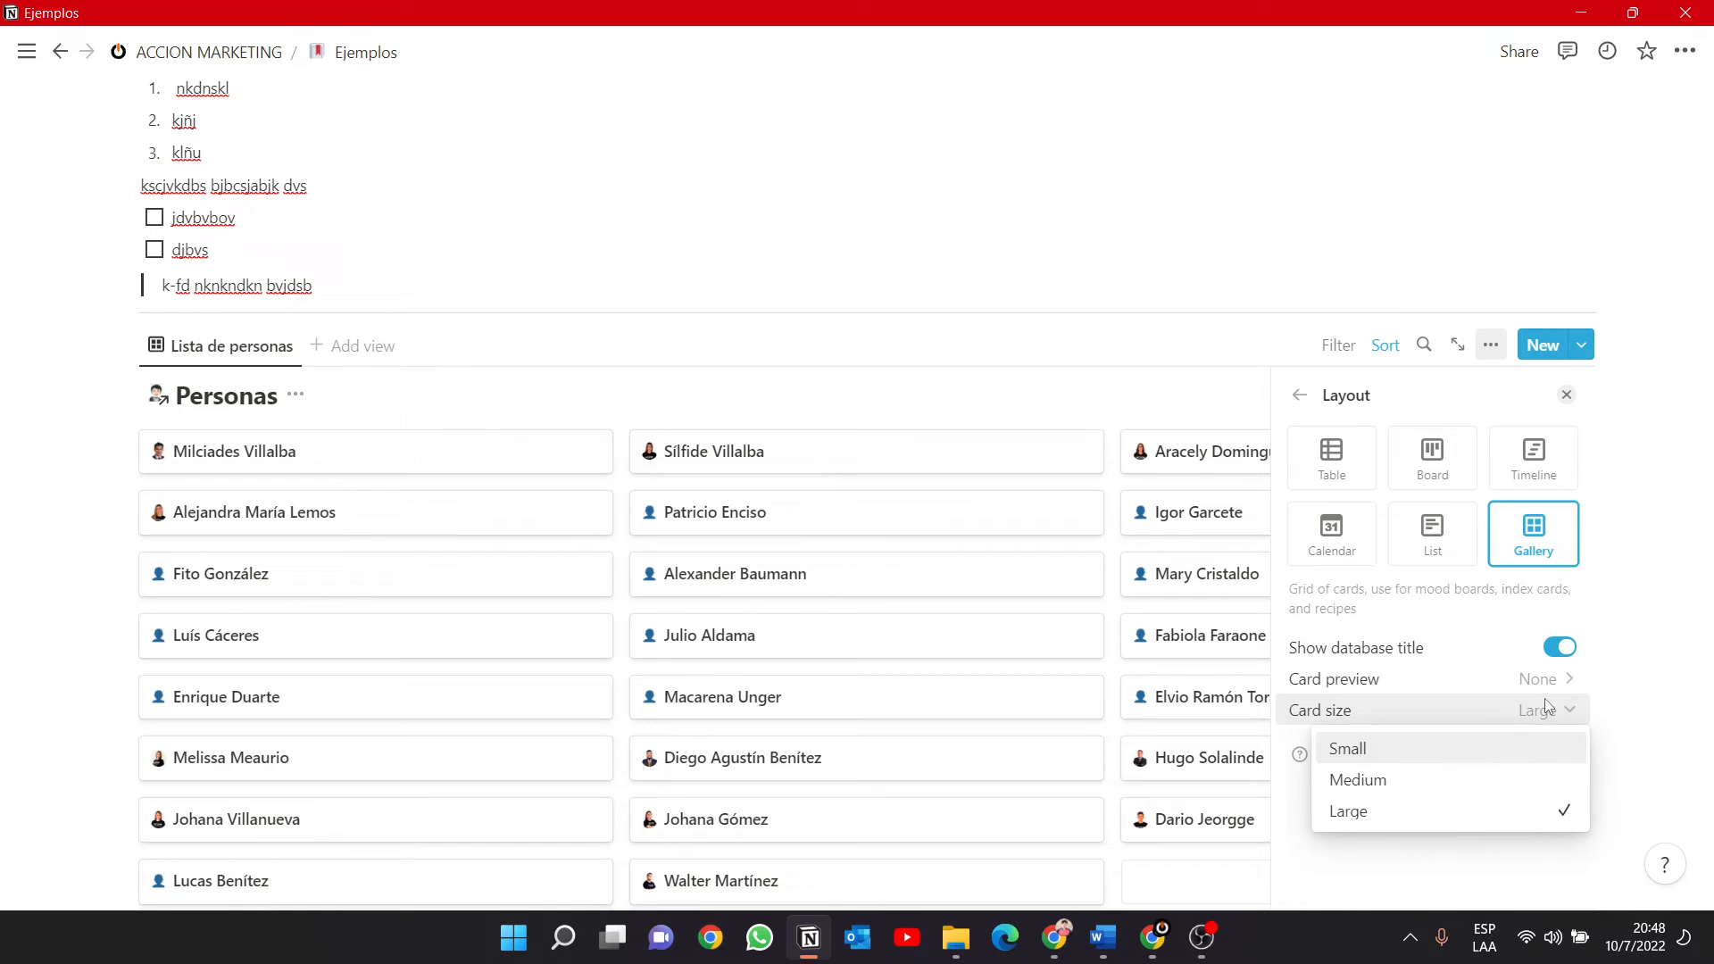
pyautogui.click(1515, 746)
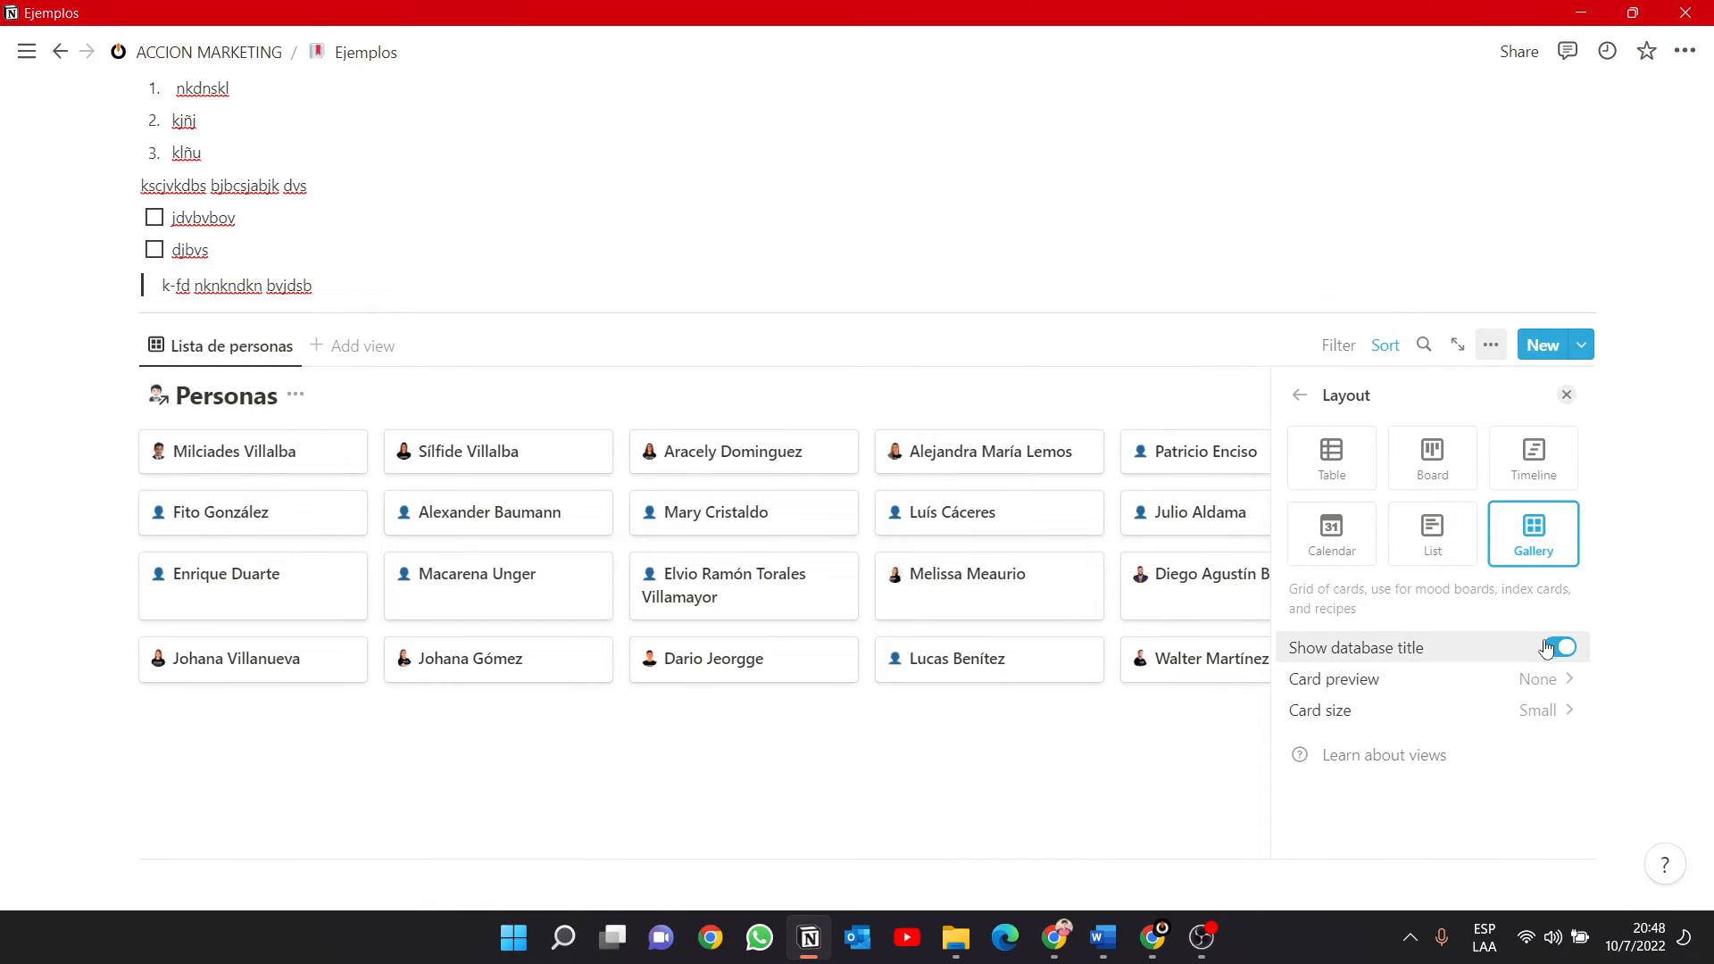
# Change the layout of the "Lista de personas" view to Board.
pyautogui.click(1431, 461)
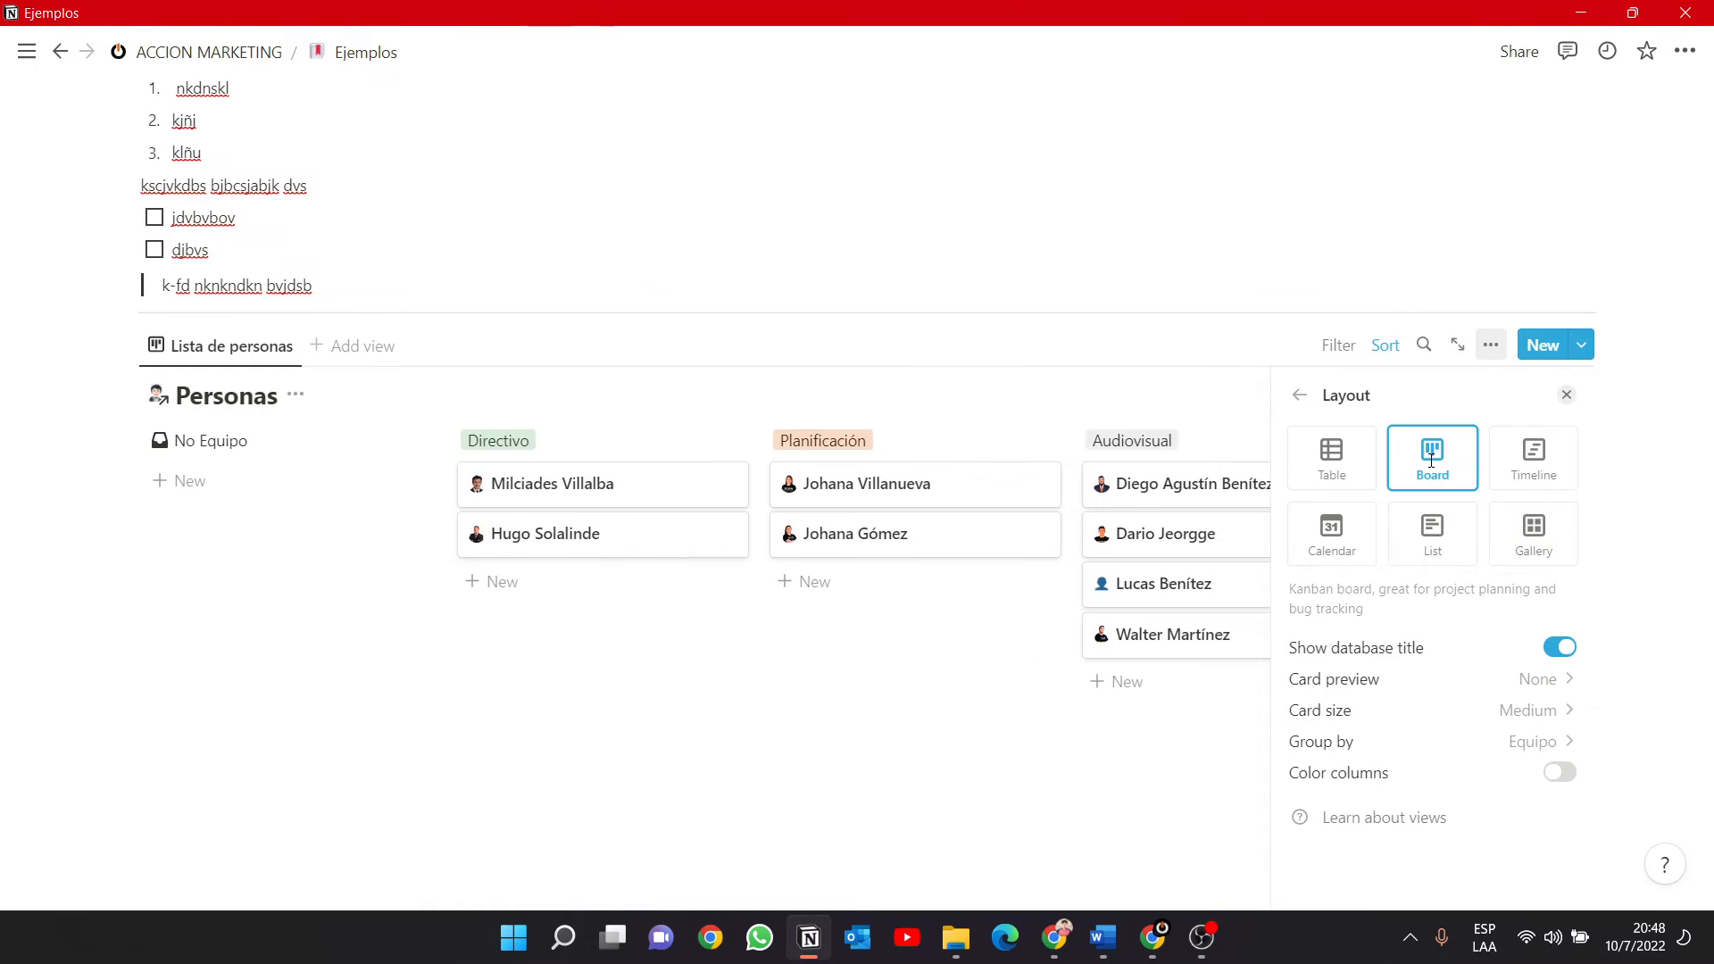
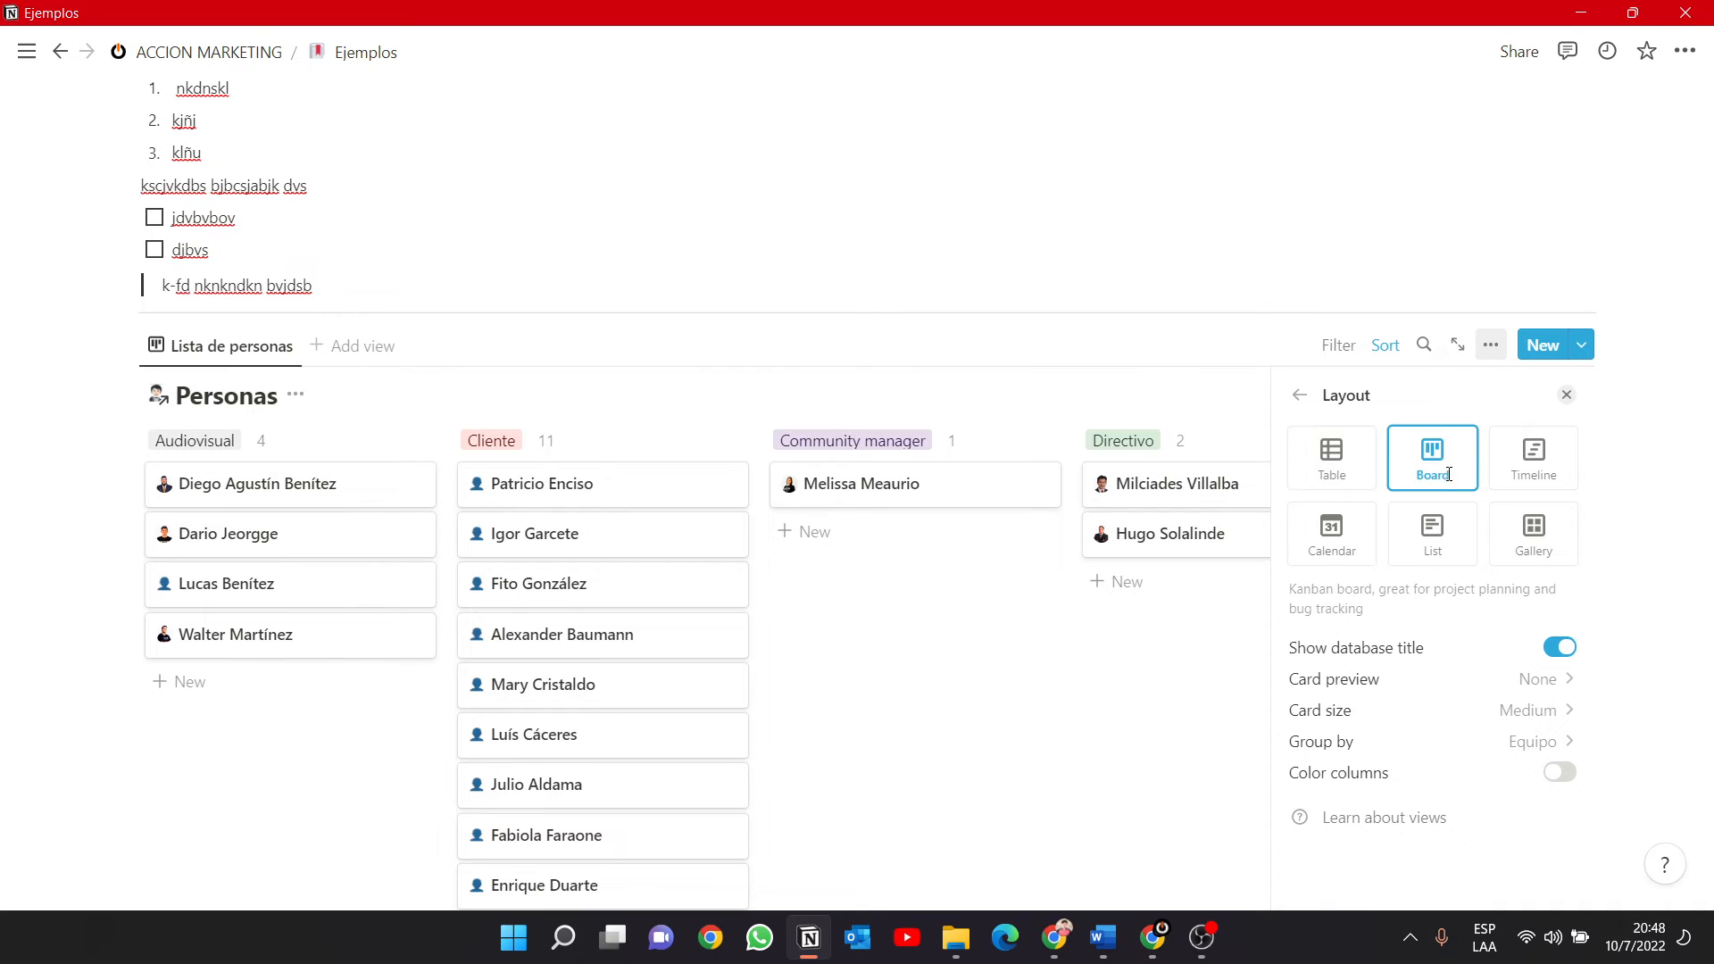
# Close the Personas board's view options and try moving the first card in the Directivo column.
pyautogui.click(1299, 396)
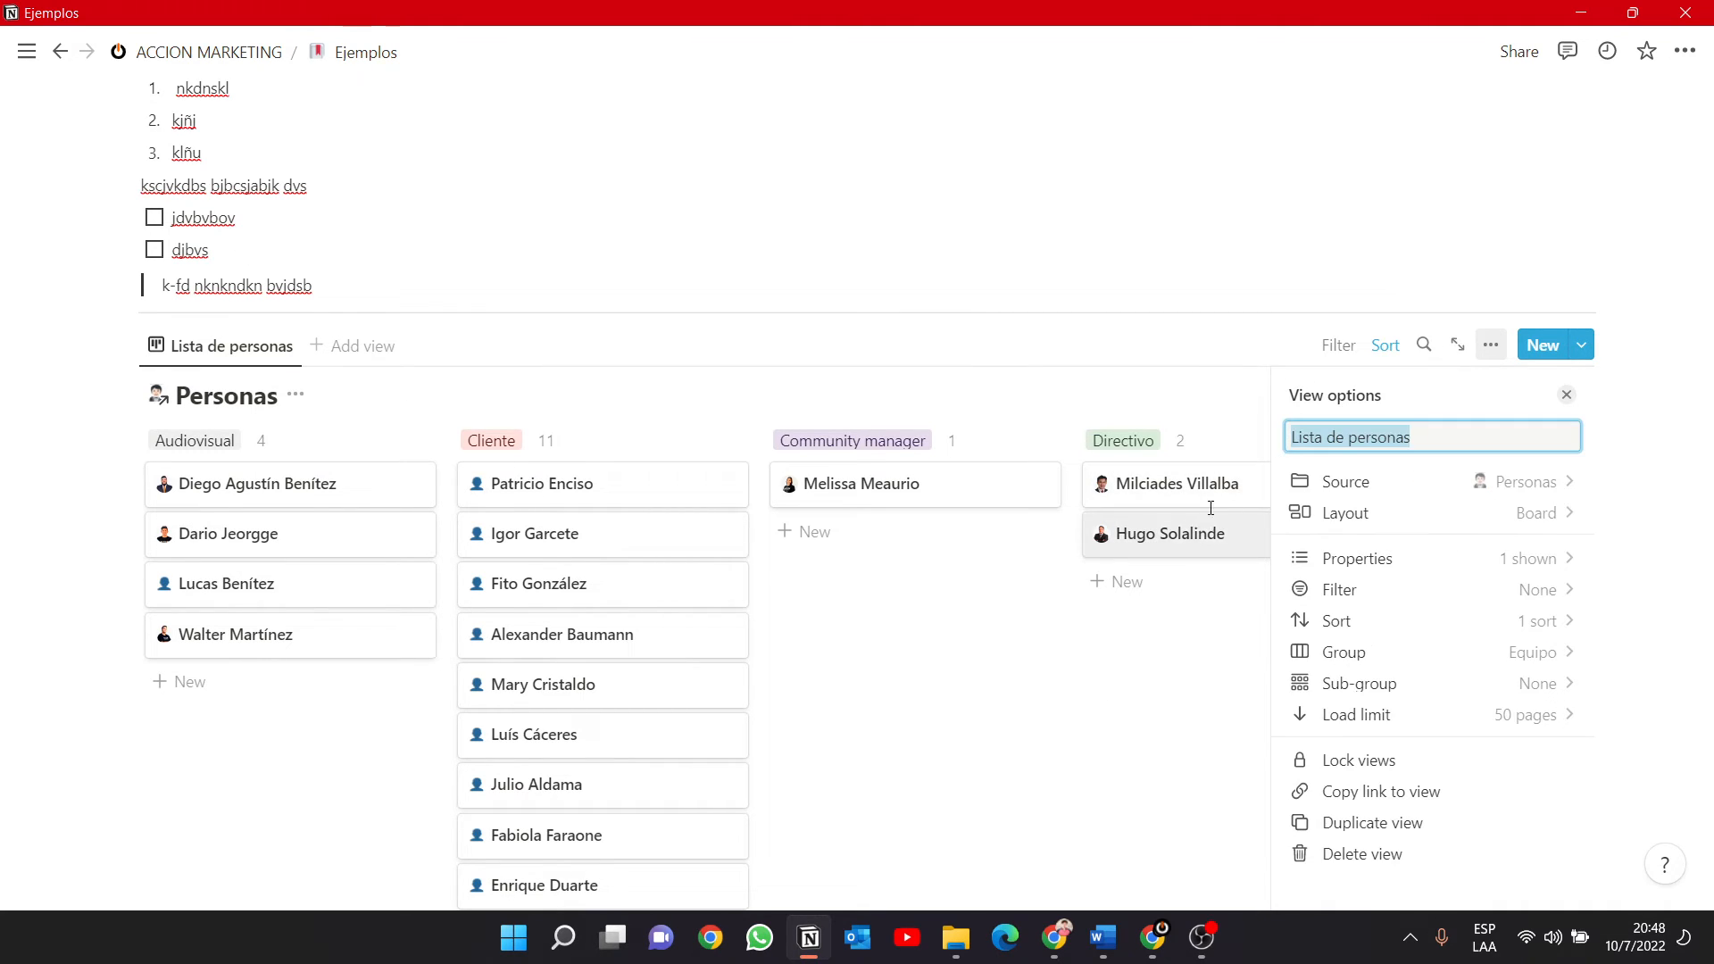
pyautogui.click(1566, 395)
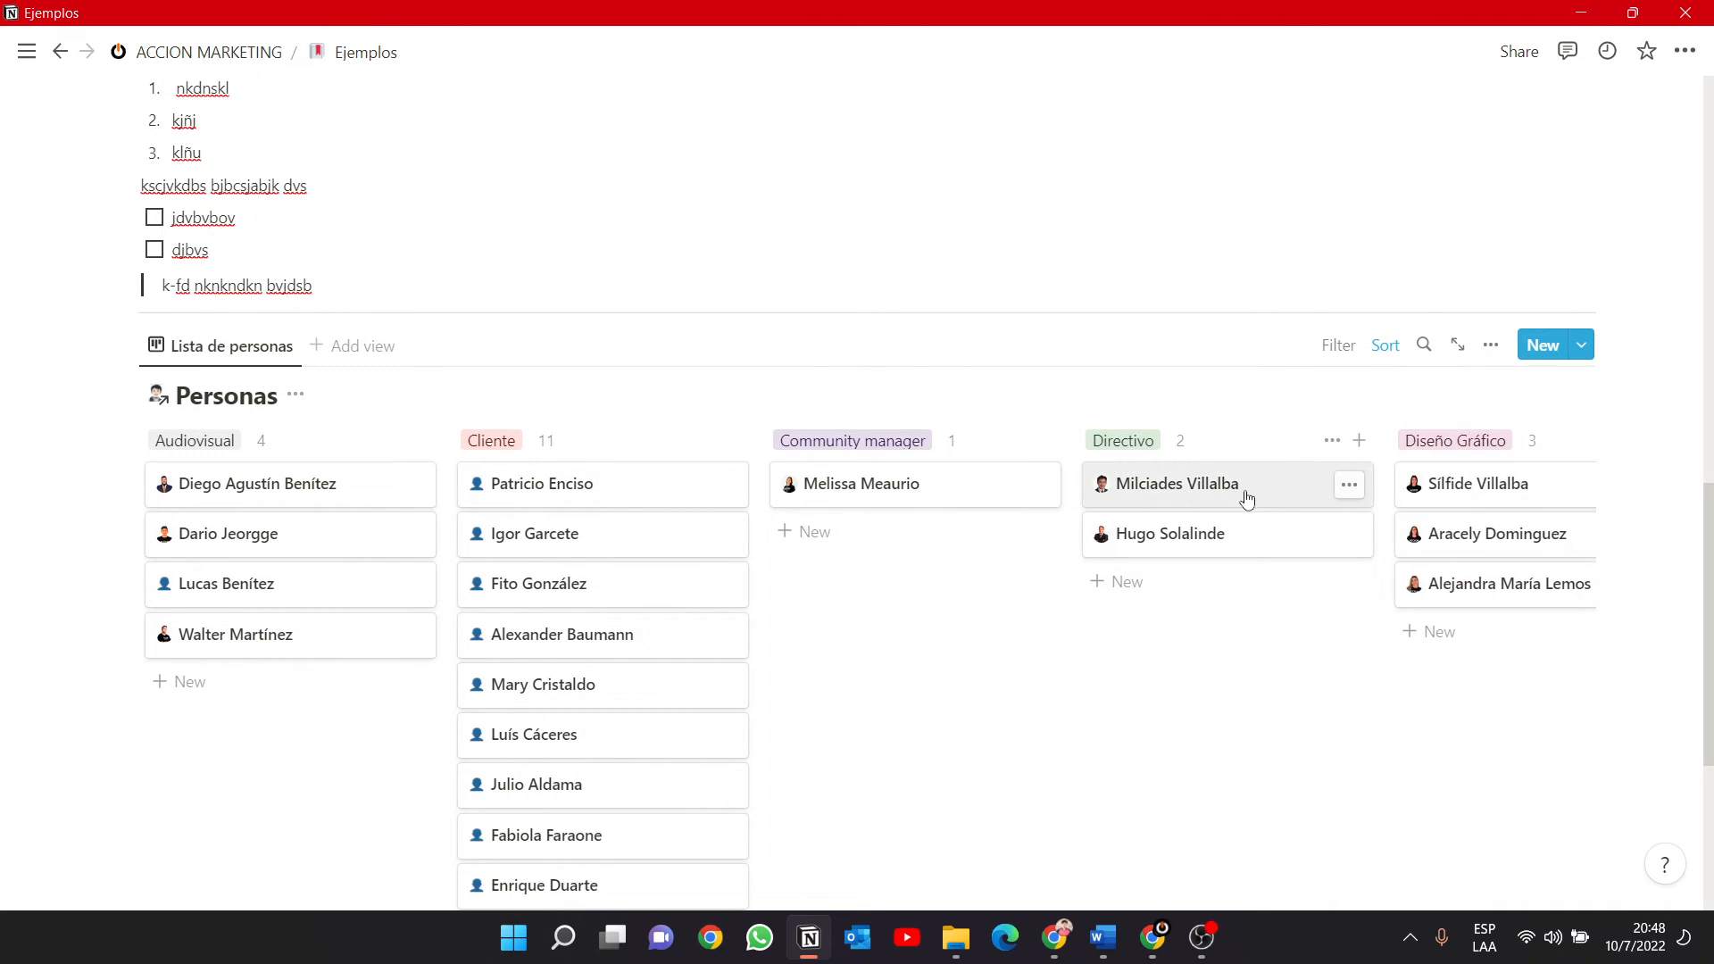
pyautogui.moveTo(1244, 496); pyautogui.dragTo(1183, 489)
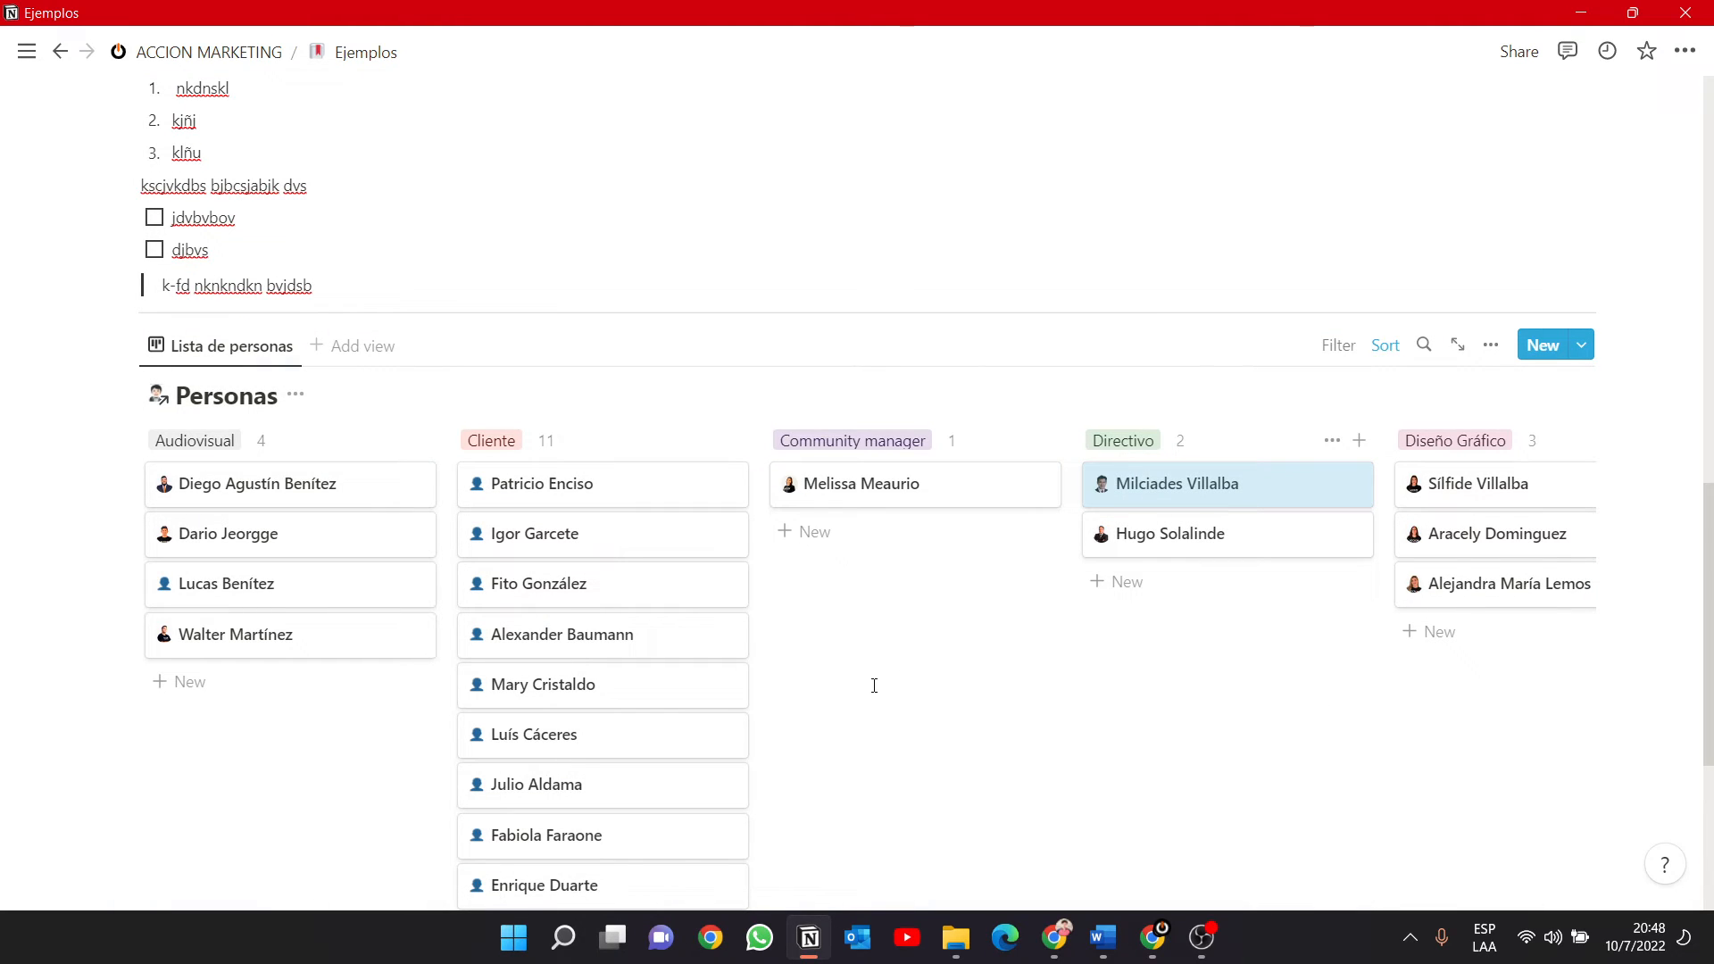
# Delete the linked Personas database block below the divider on the Ejemplos page.
pyautogui.scroll(-5, 873, 686)
pyautogui.scroll(8, 872, 693)
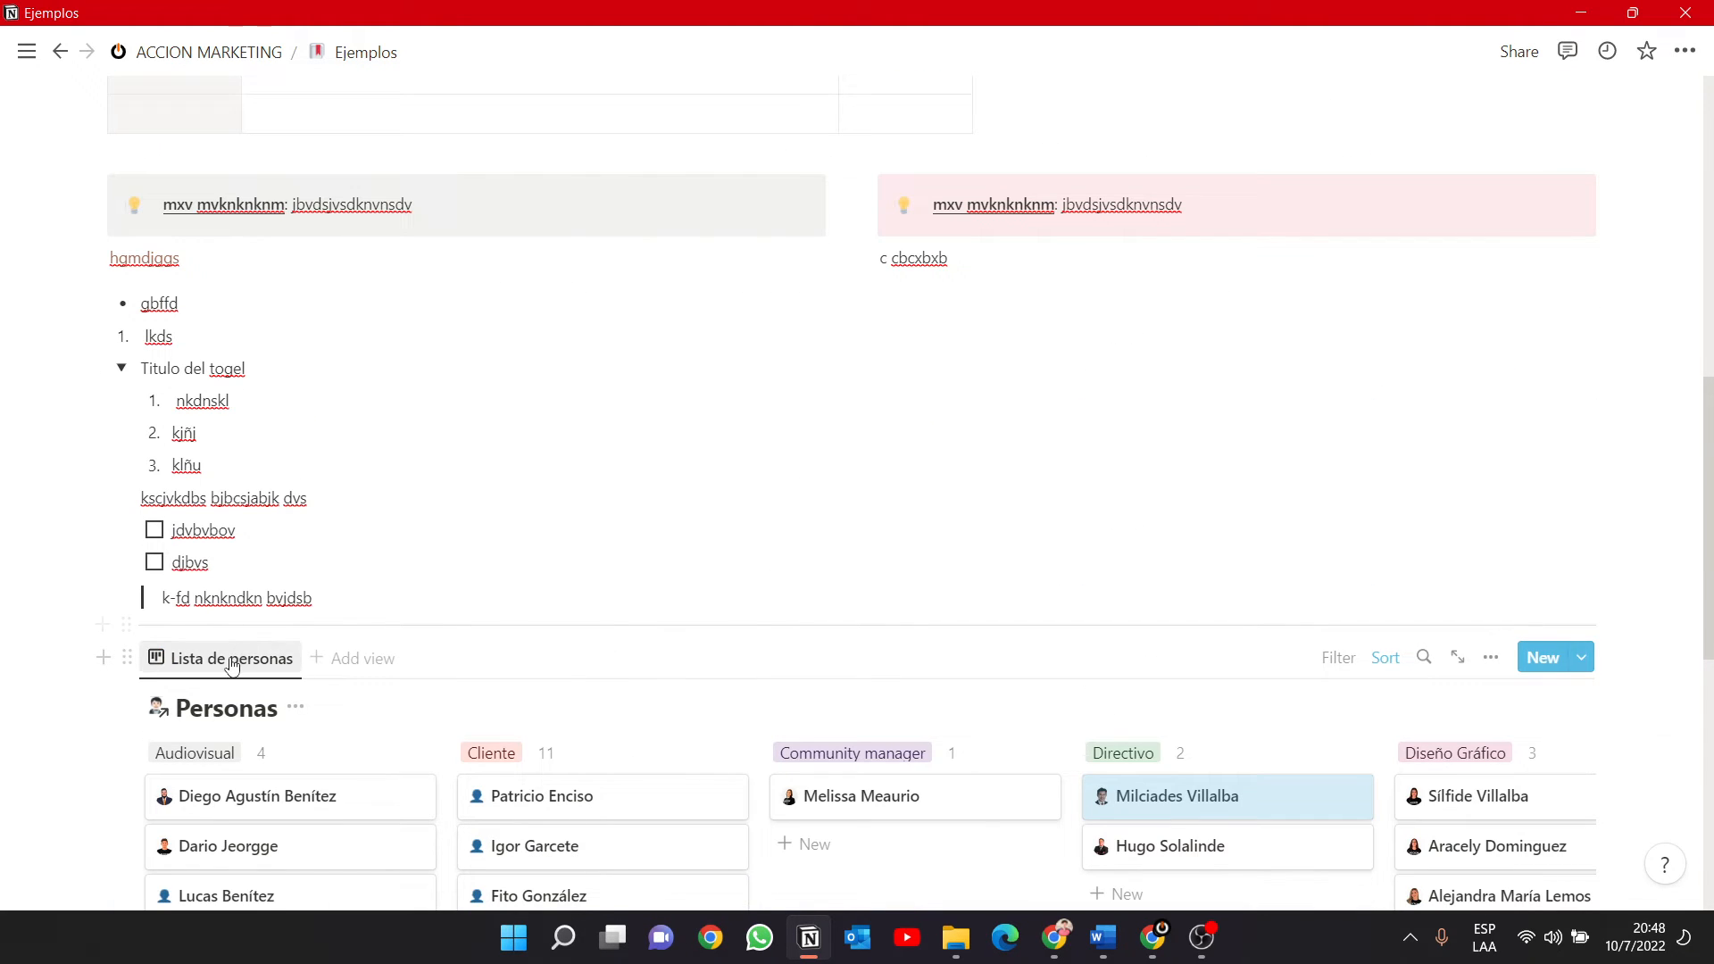
pyautogui.scroll(-2, 231, 665)
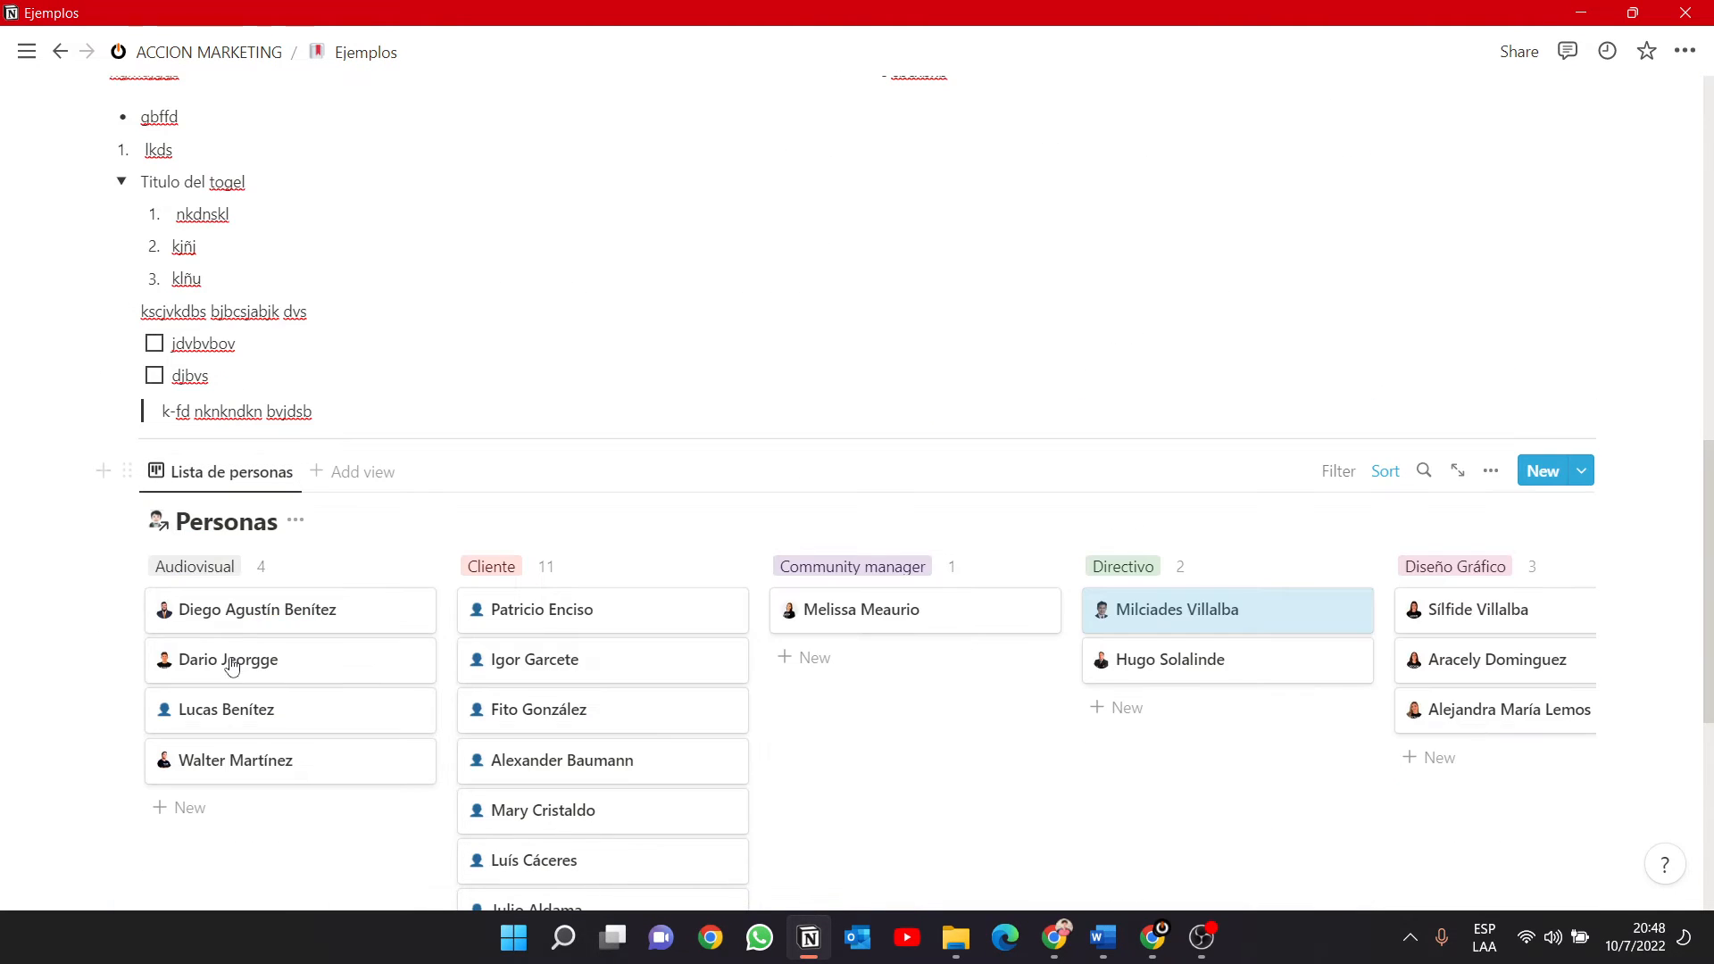
pyautogui.click(128, 473)
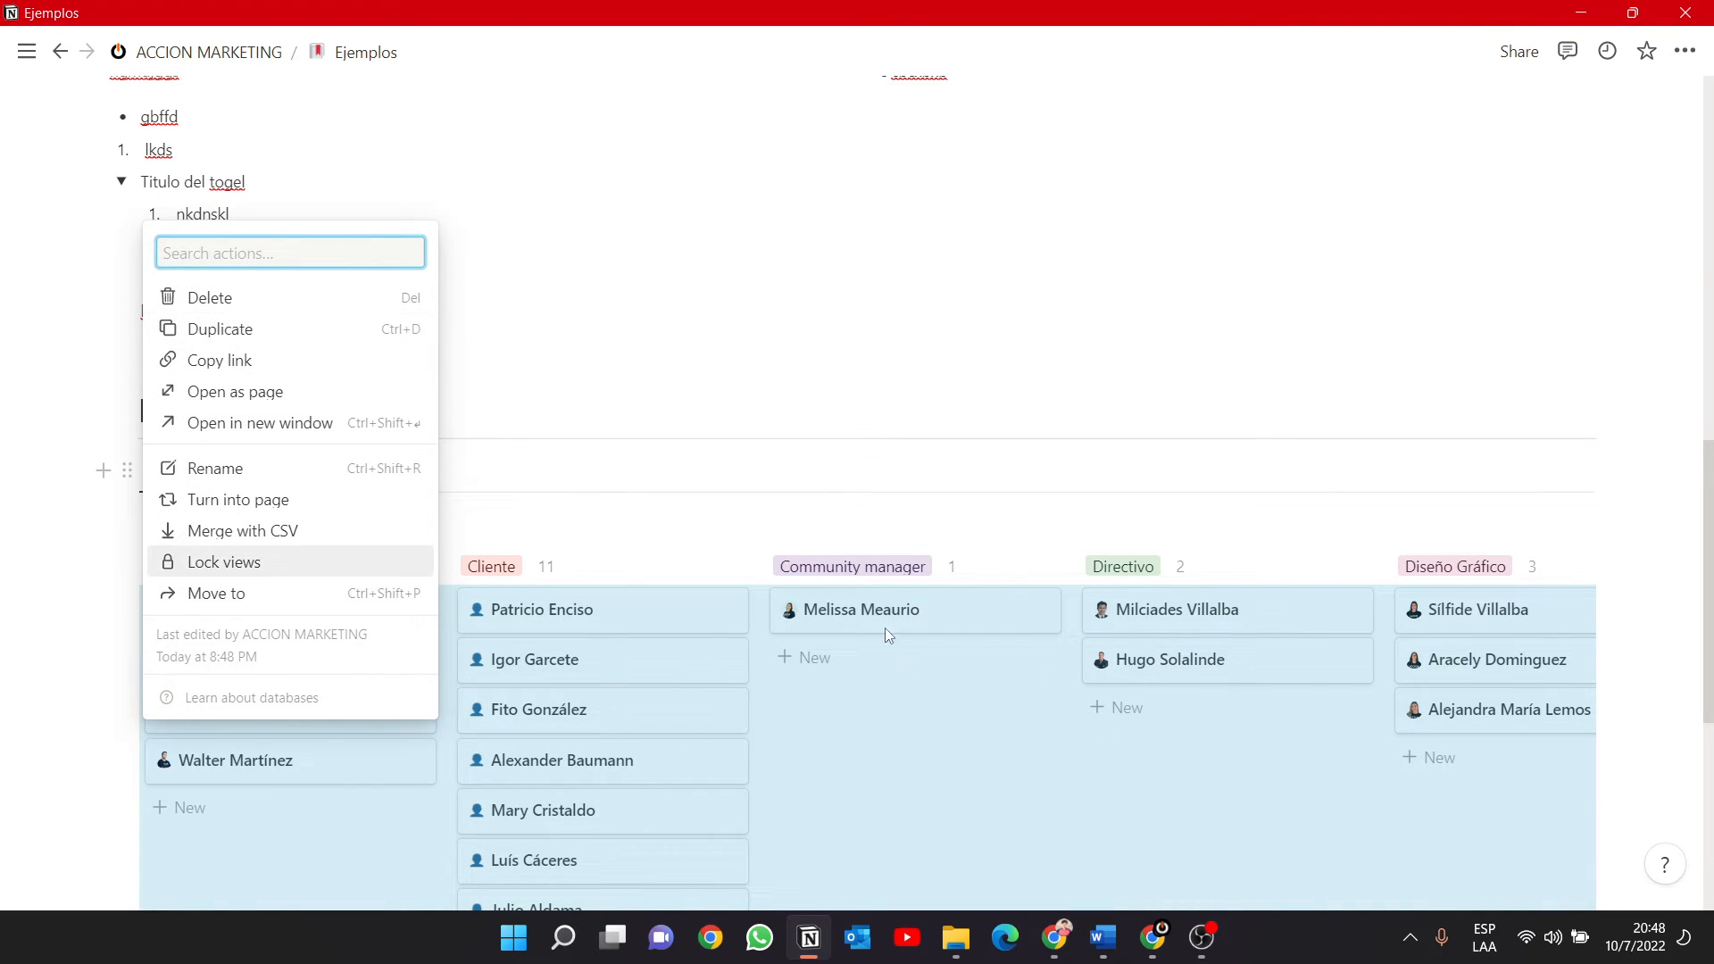
pyautogui.click(229, 297)
pyautogui.scroll(5, 203, 195)
# Go to the ACCION MARKETING page and view the MIS TAREAS DIARIAS gallery, ending back on the main page.
pyautogui.click(178, 52)
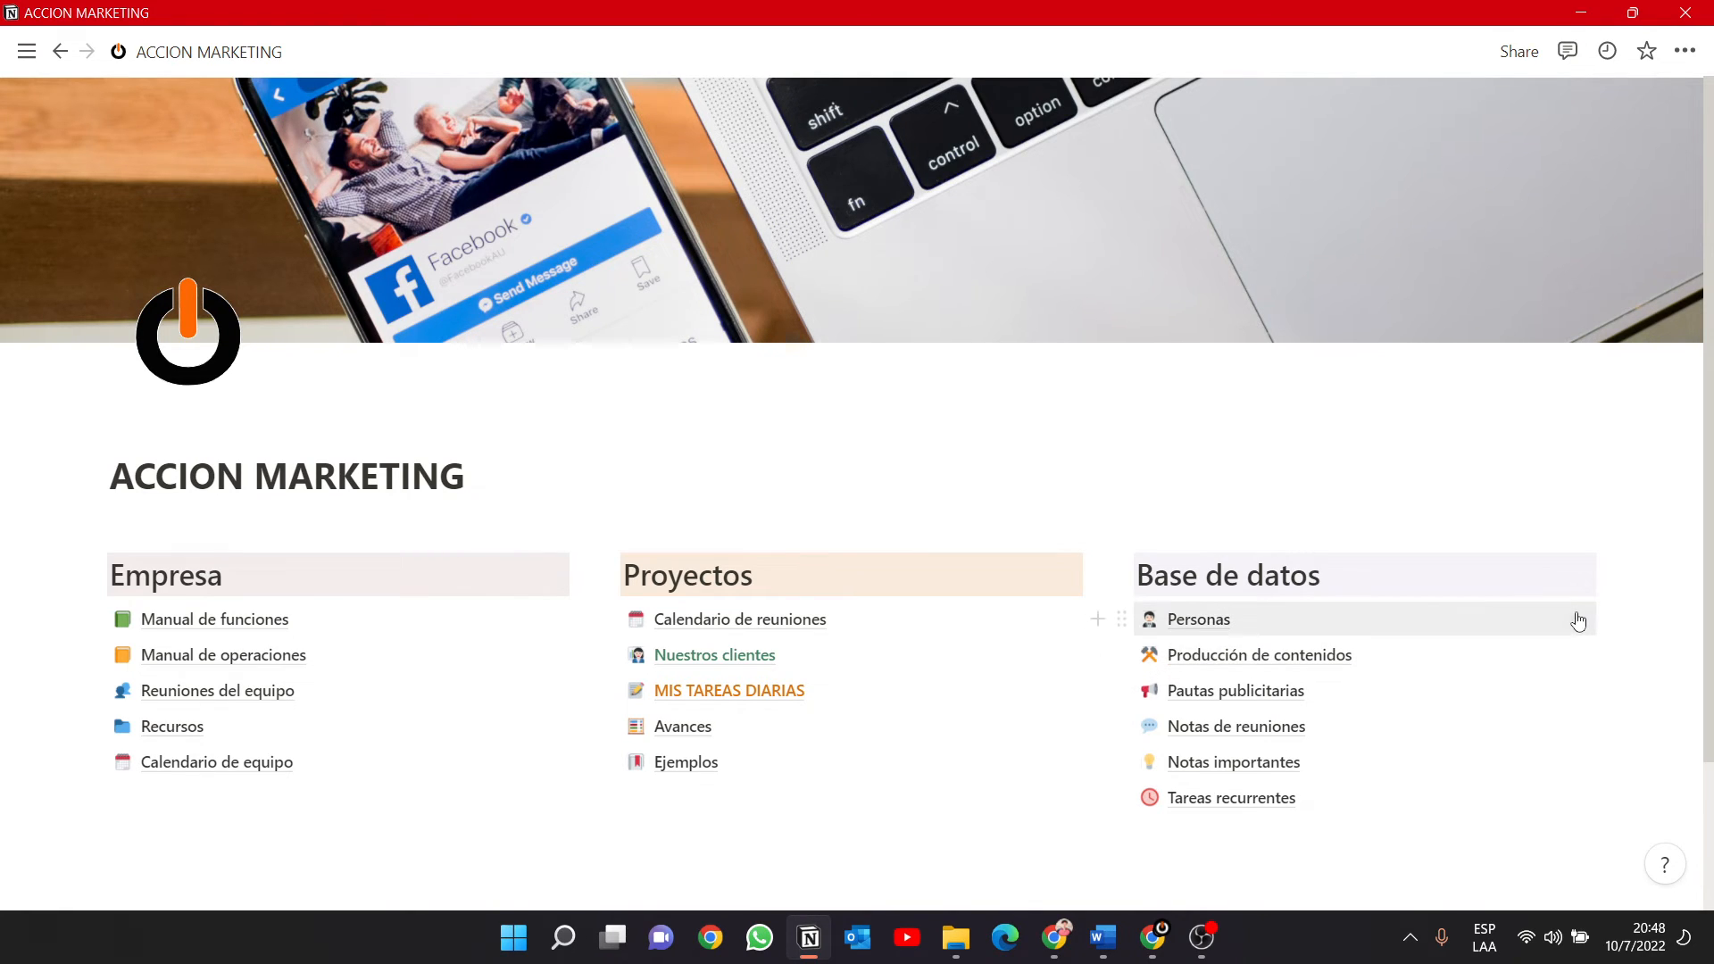
pyautogui.click(1577, 620)
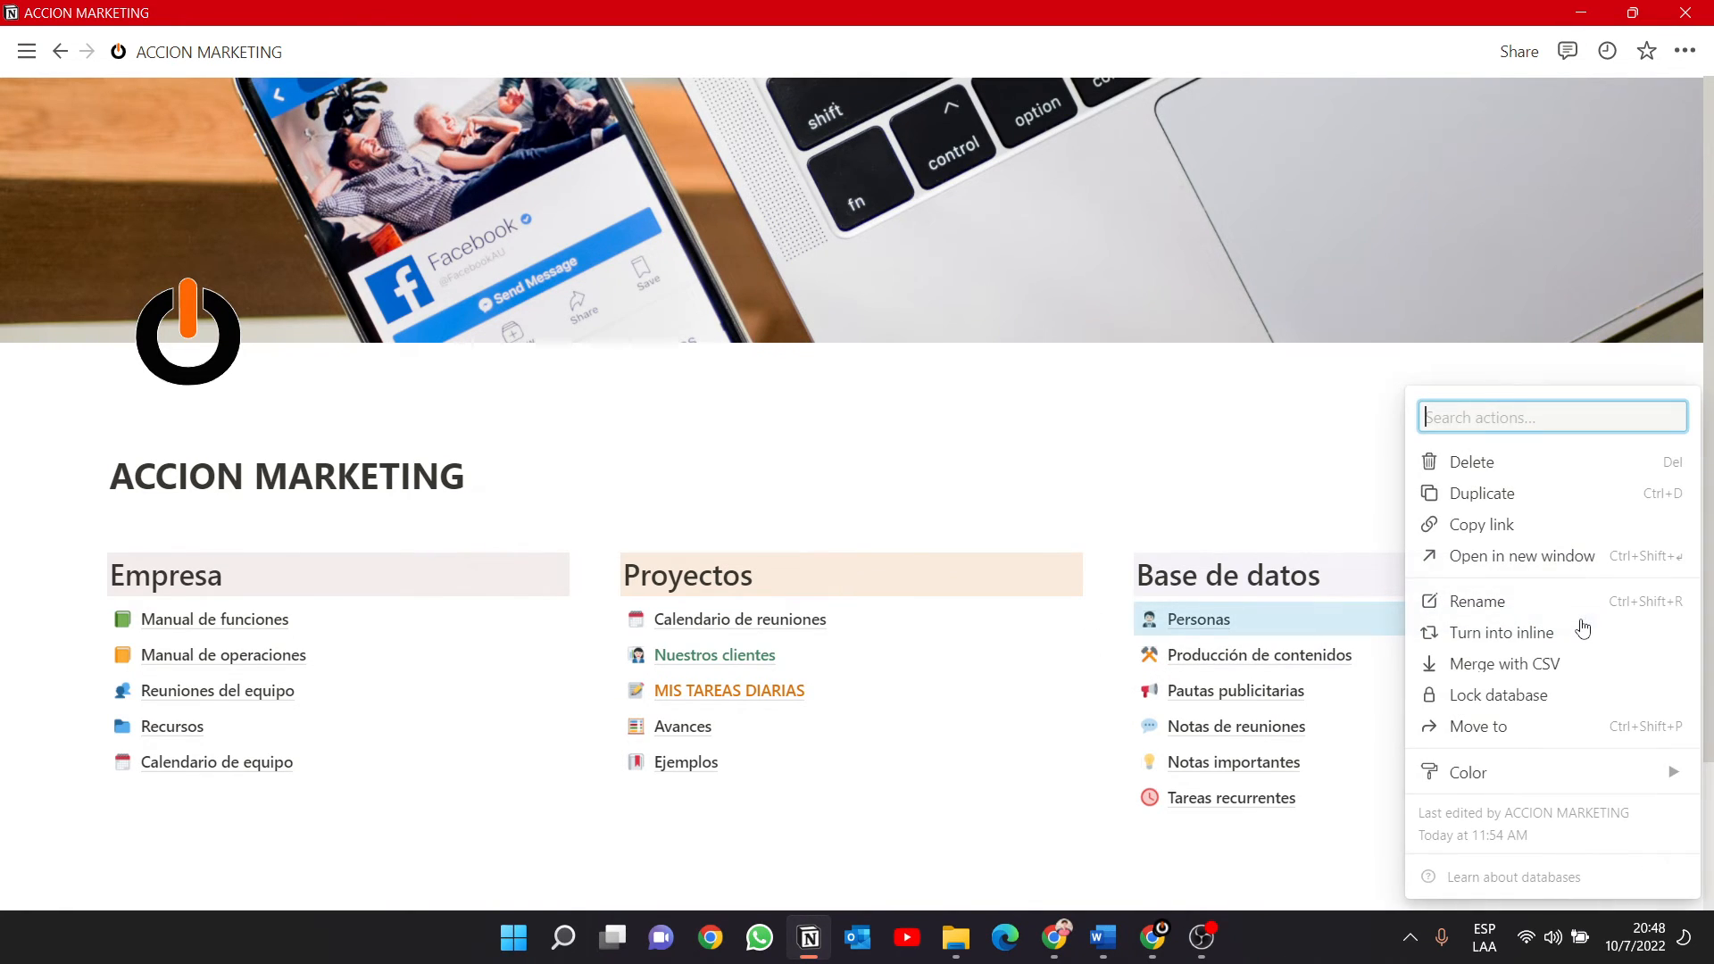
pyautogui.click(893, 794)
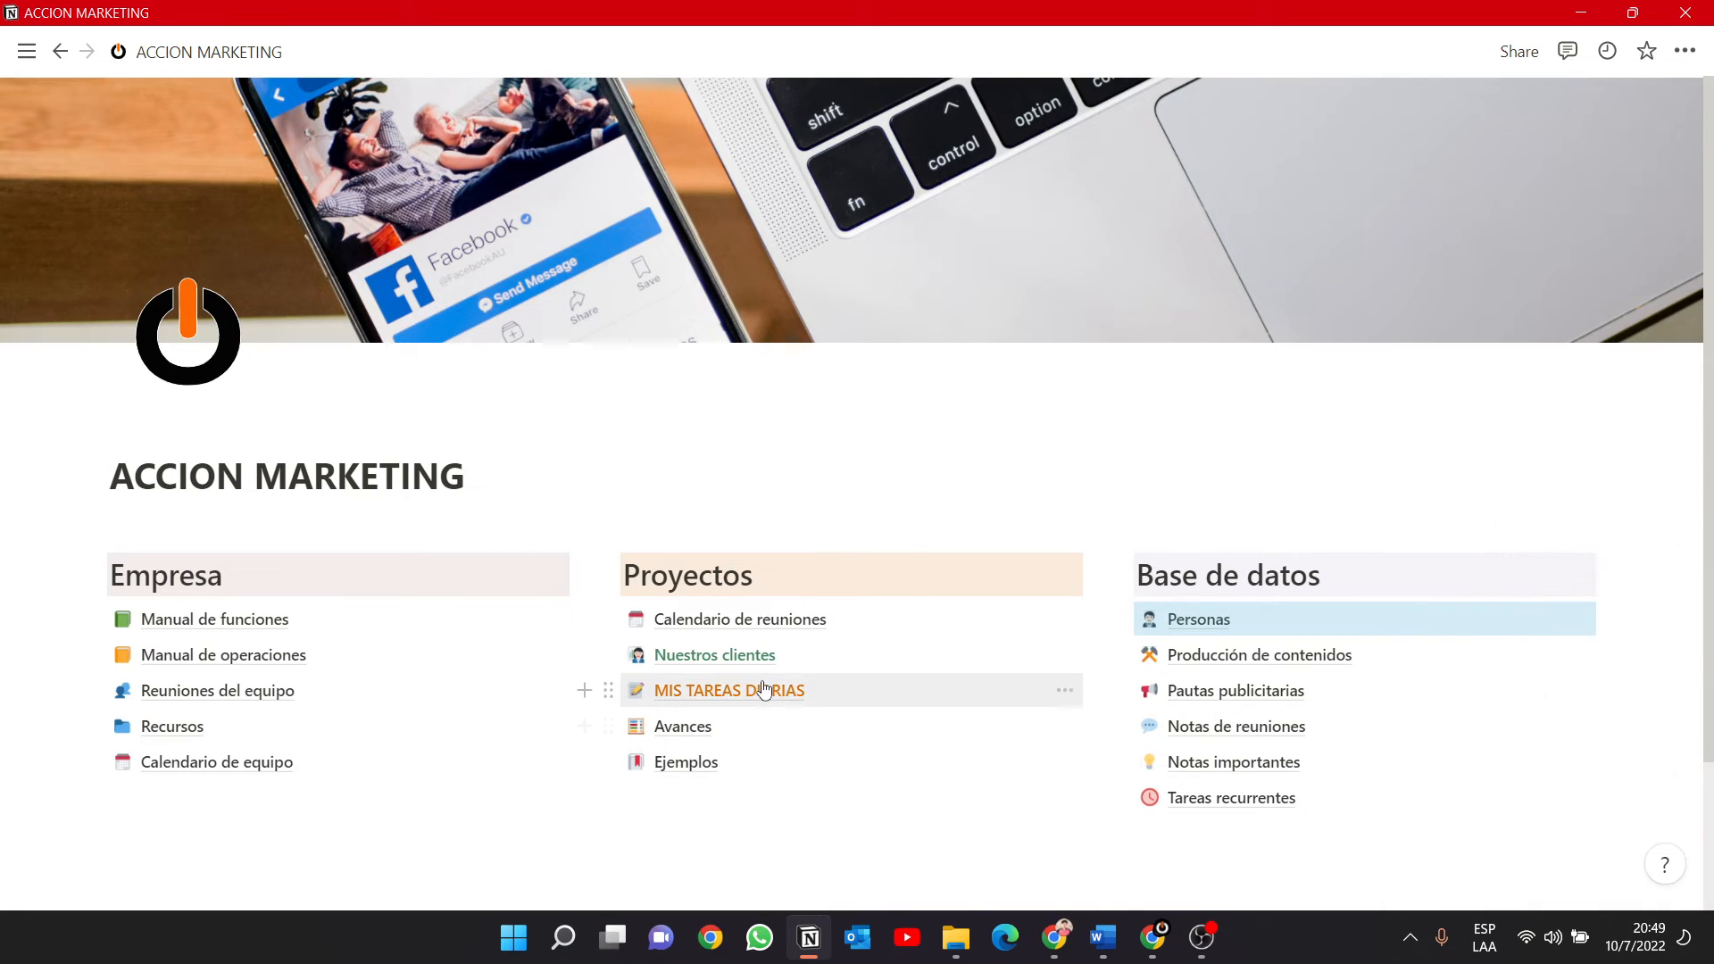
pyautogui.click(763, 691)
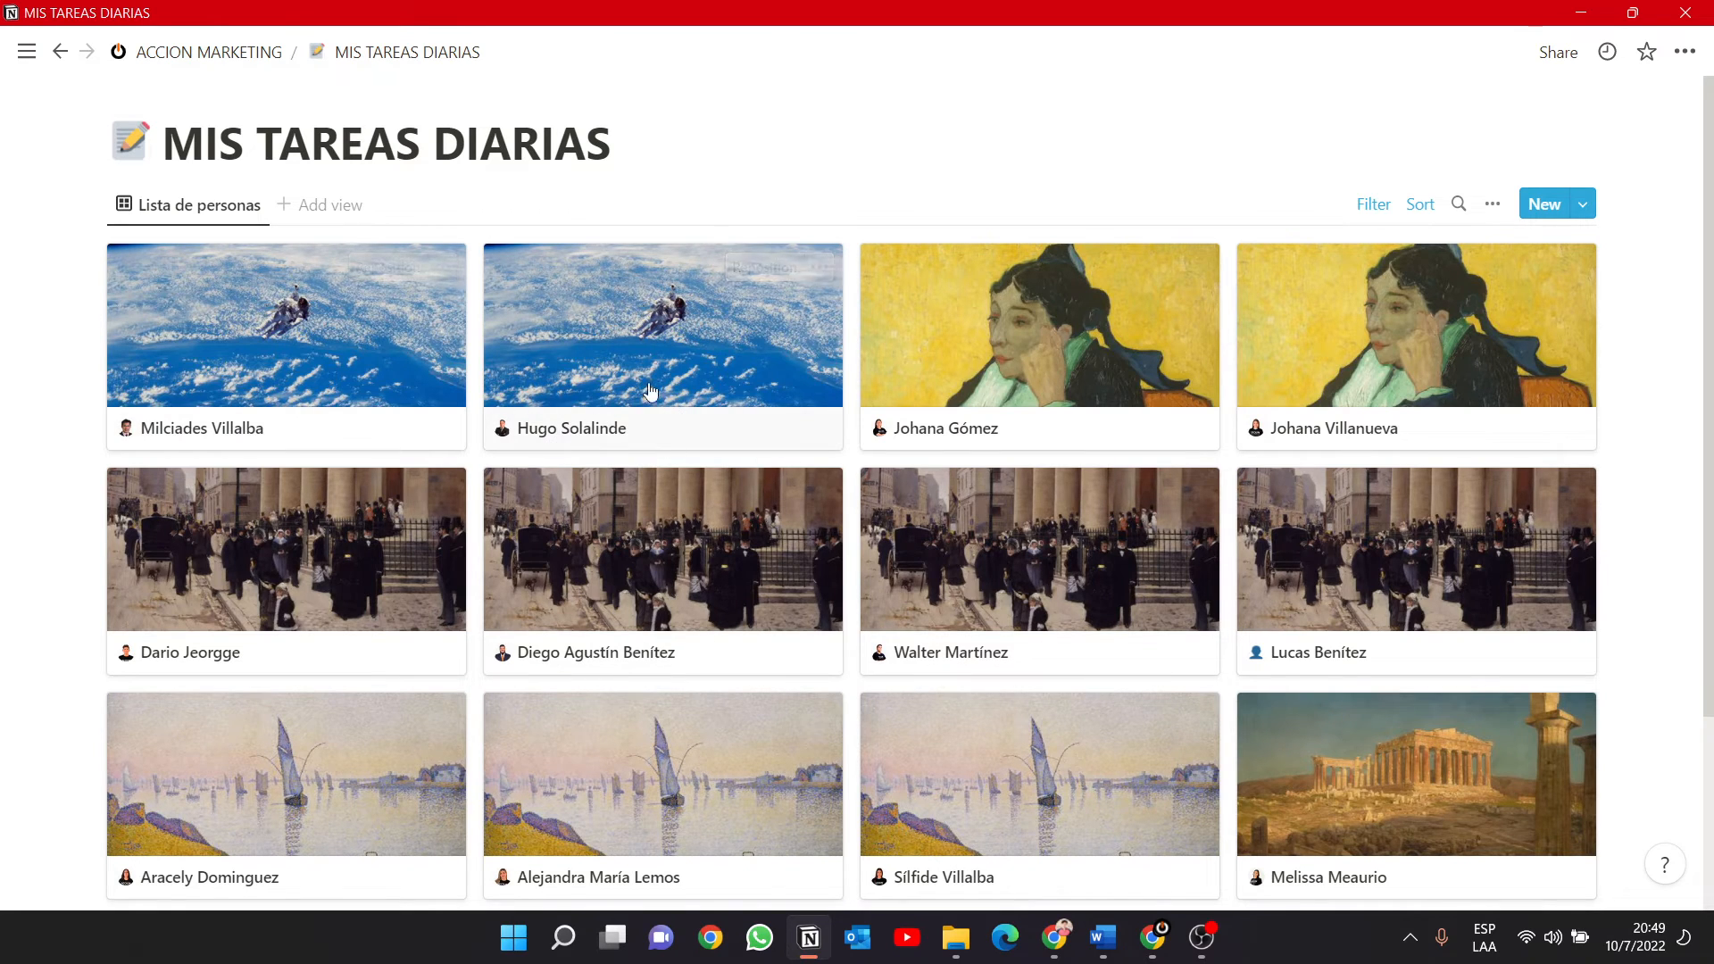
pyautogui.click(183, 51)
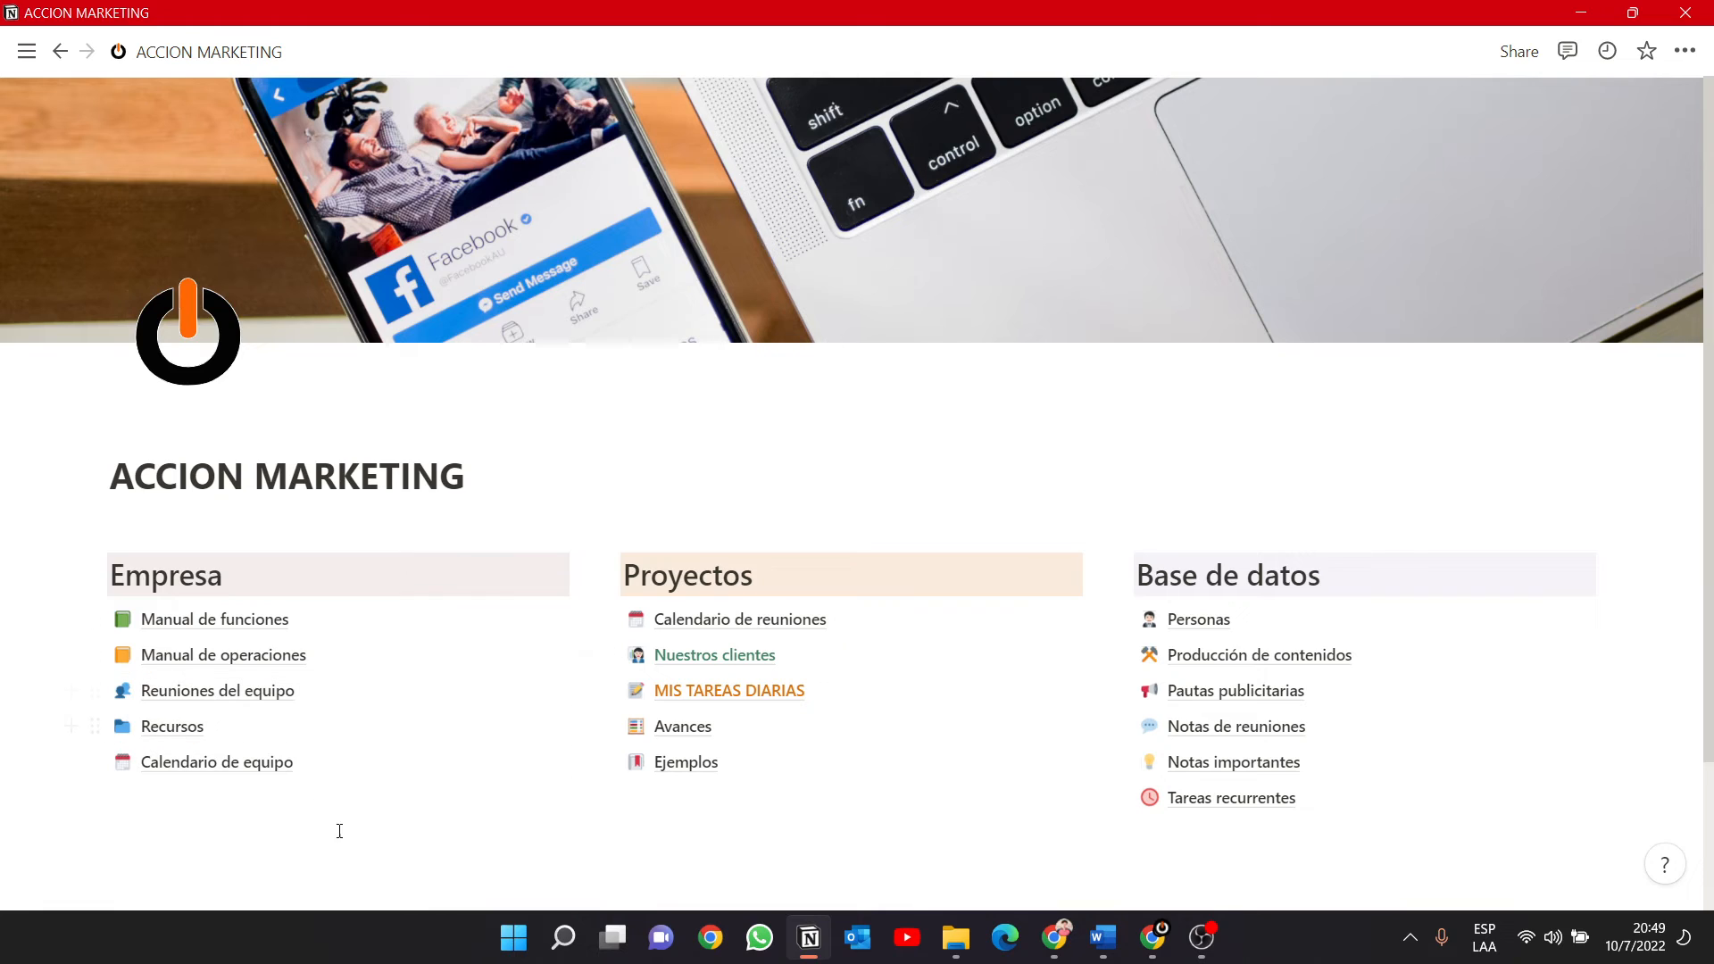
# Open the Ejemplos page, review its blocks and try moving the large heading above the first to-do list.
pyautogui.click(687, 766)
pyautogui.scroll(-10, 552, 659)
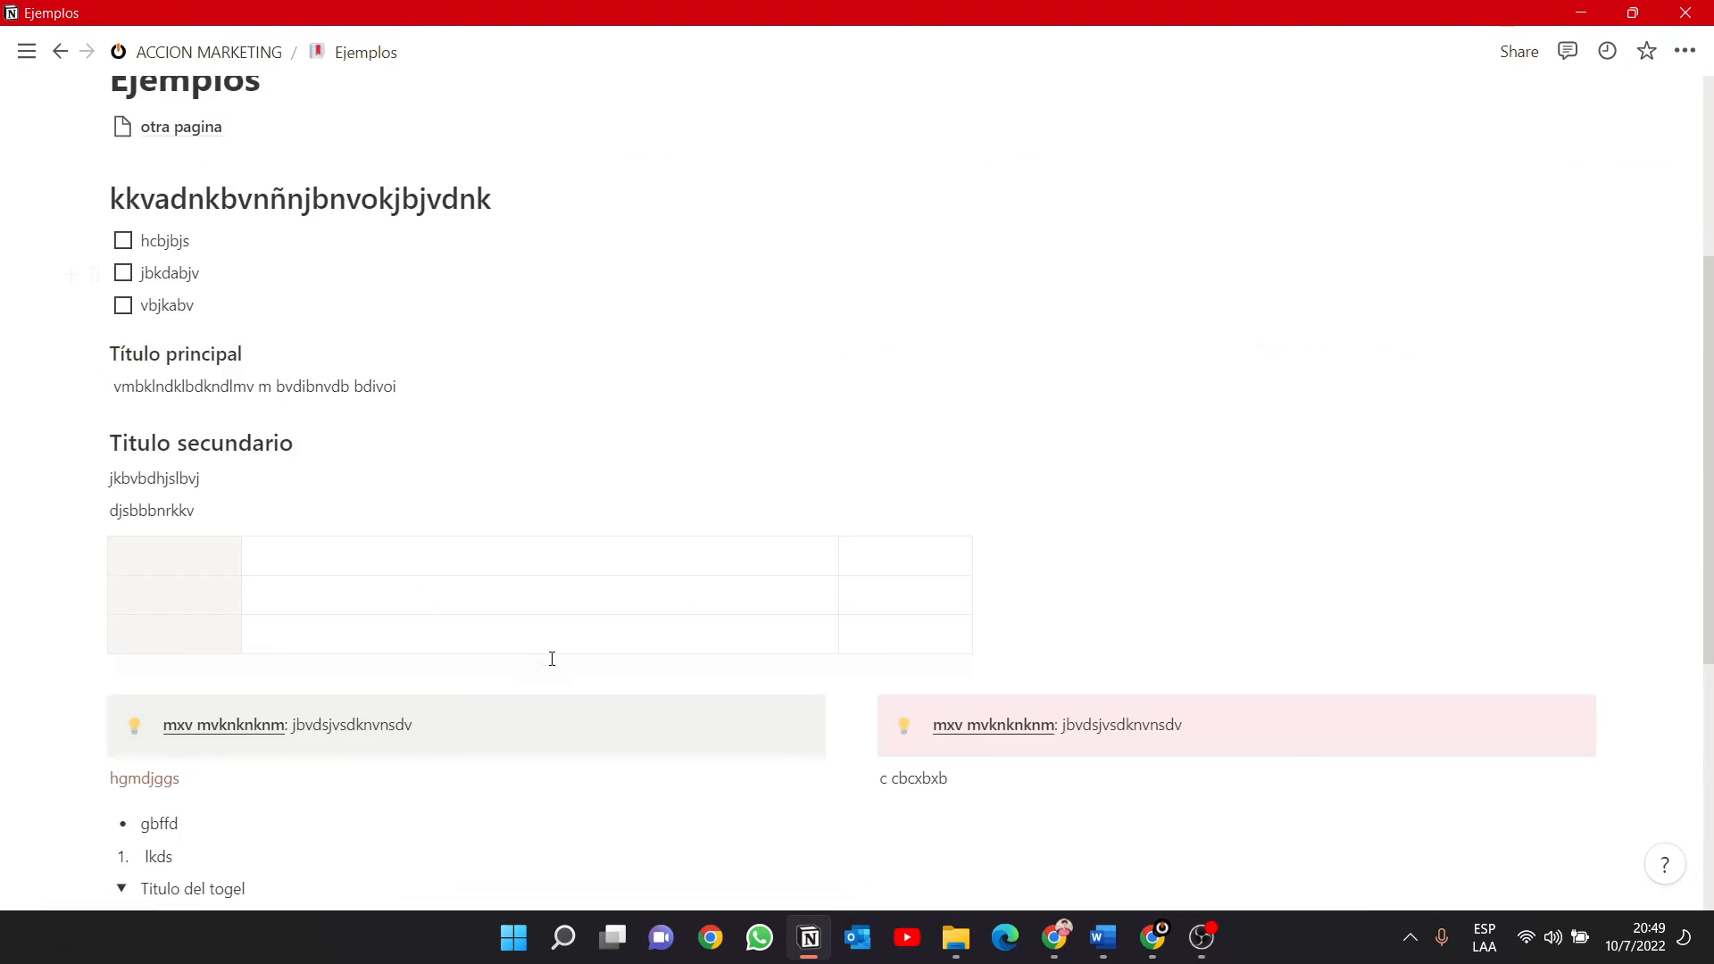
pyautogui.scroll(8, 552, 659)
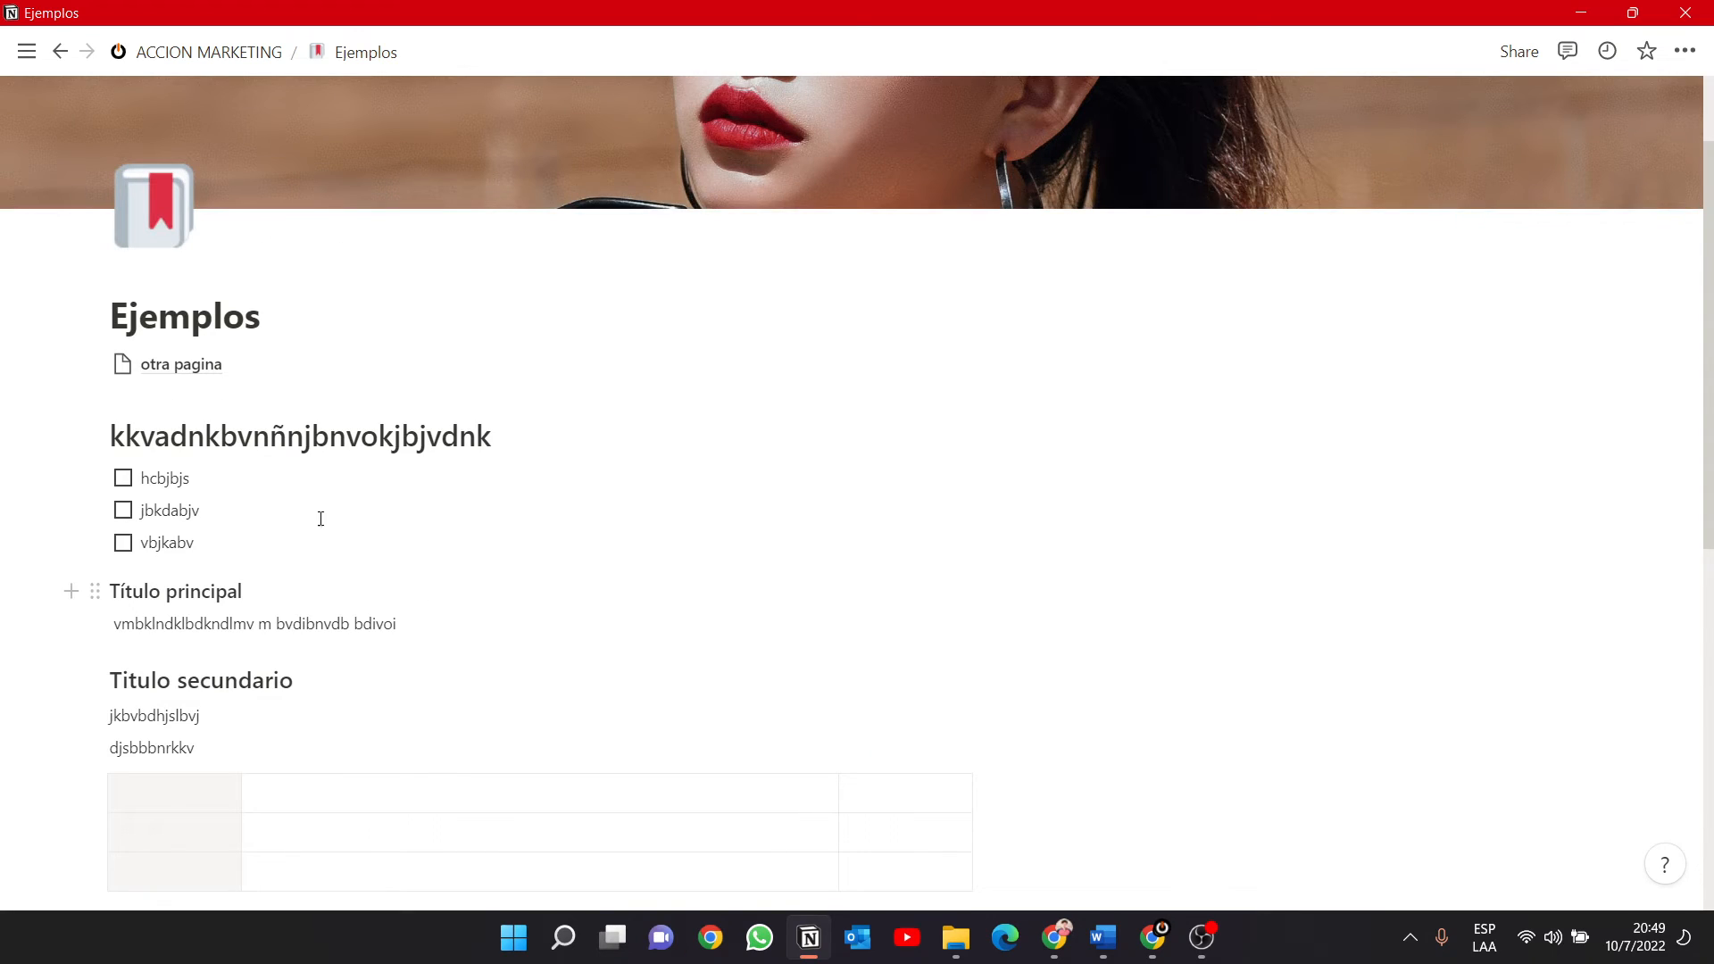
pyautogui.moveTo(93, 433); pyautogui.dragTo(186, 479)
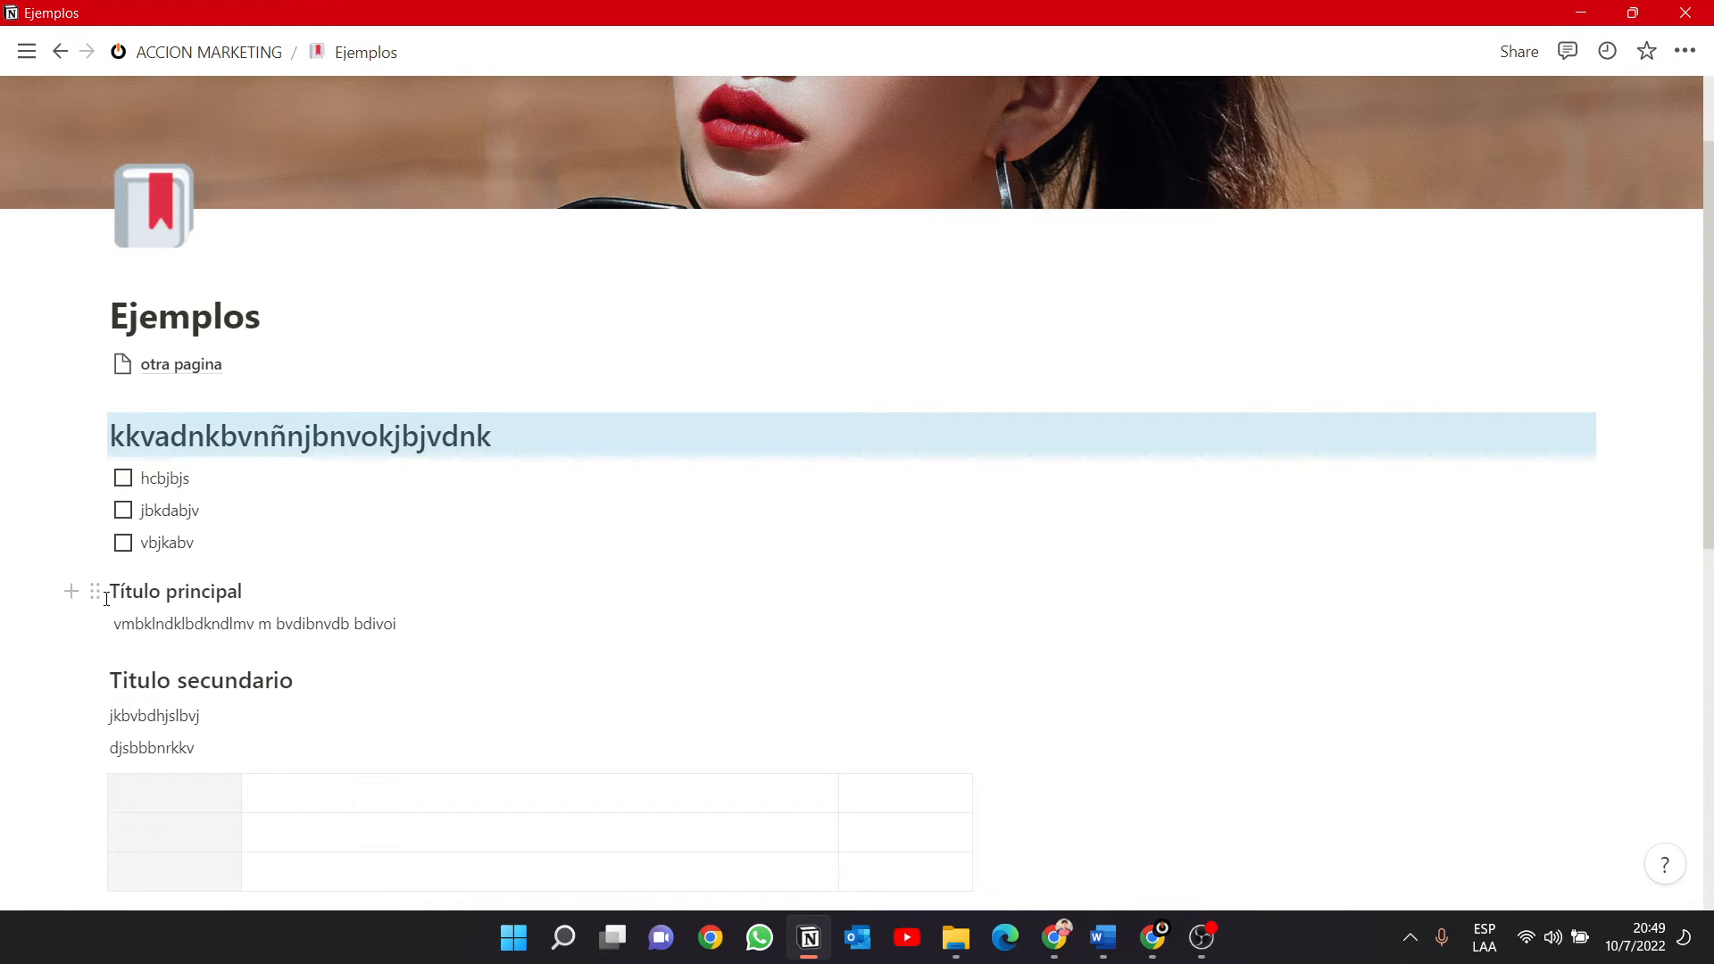
# Add an empty text block below the "Título principal" heading and look over the whole Ejemplos page.
pyautogui.click(77, 593)
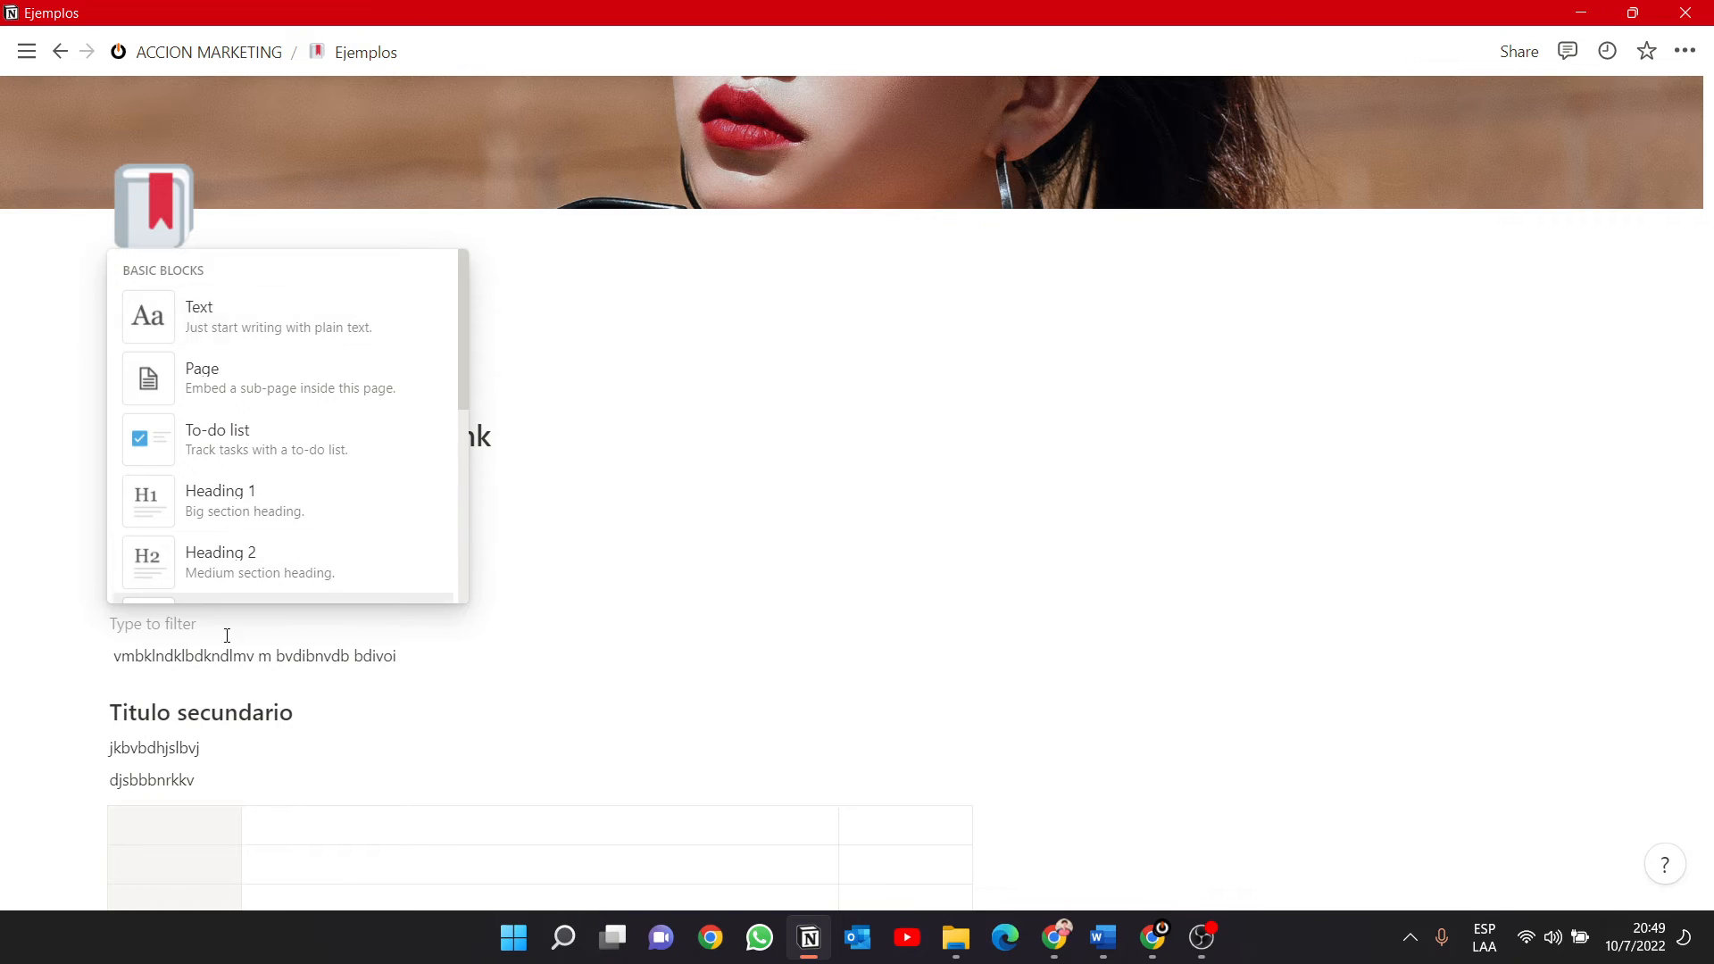
pyautogui.click(660, 622)
pyautogui.scroll(-8, 470, 690)
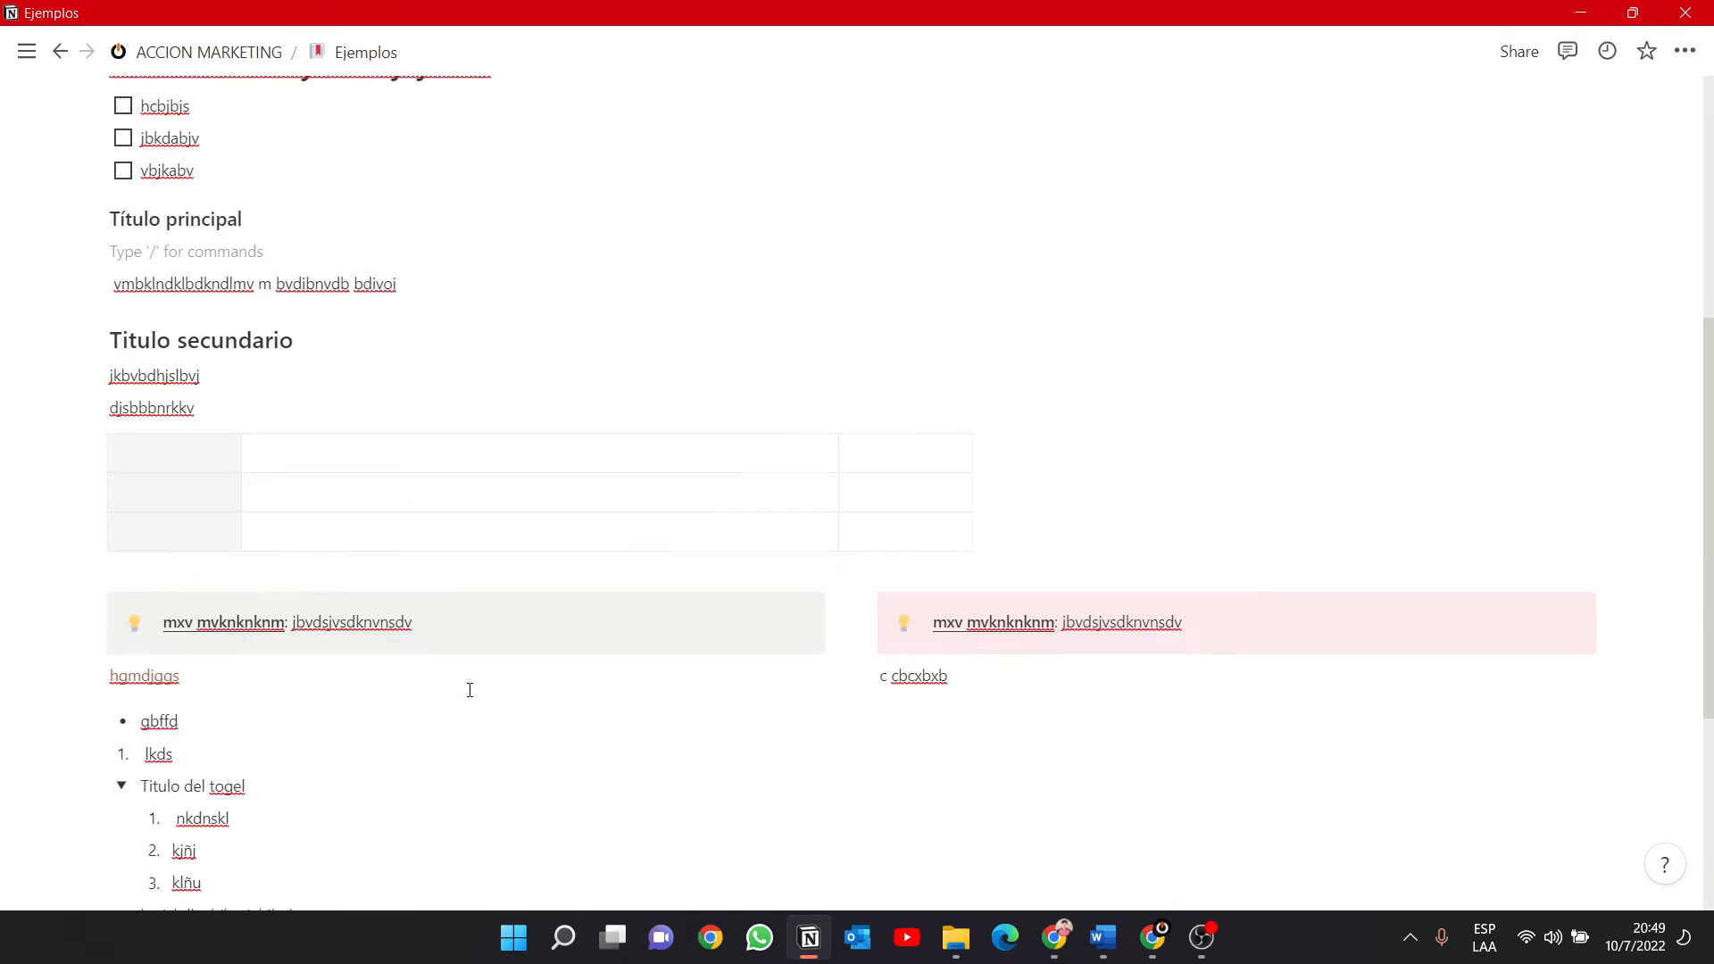
pyautogui.scroll(10, 470, 690)
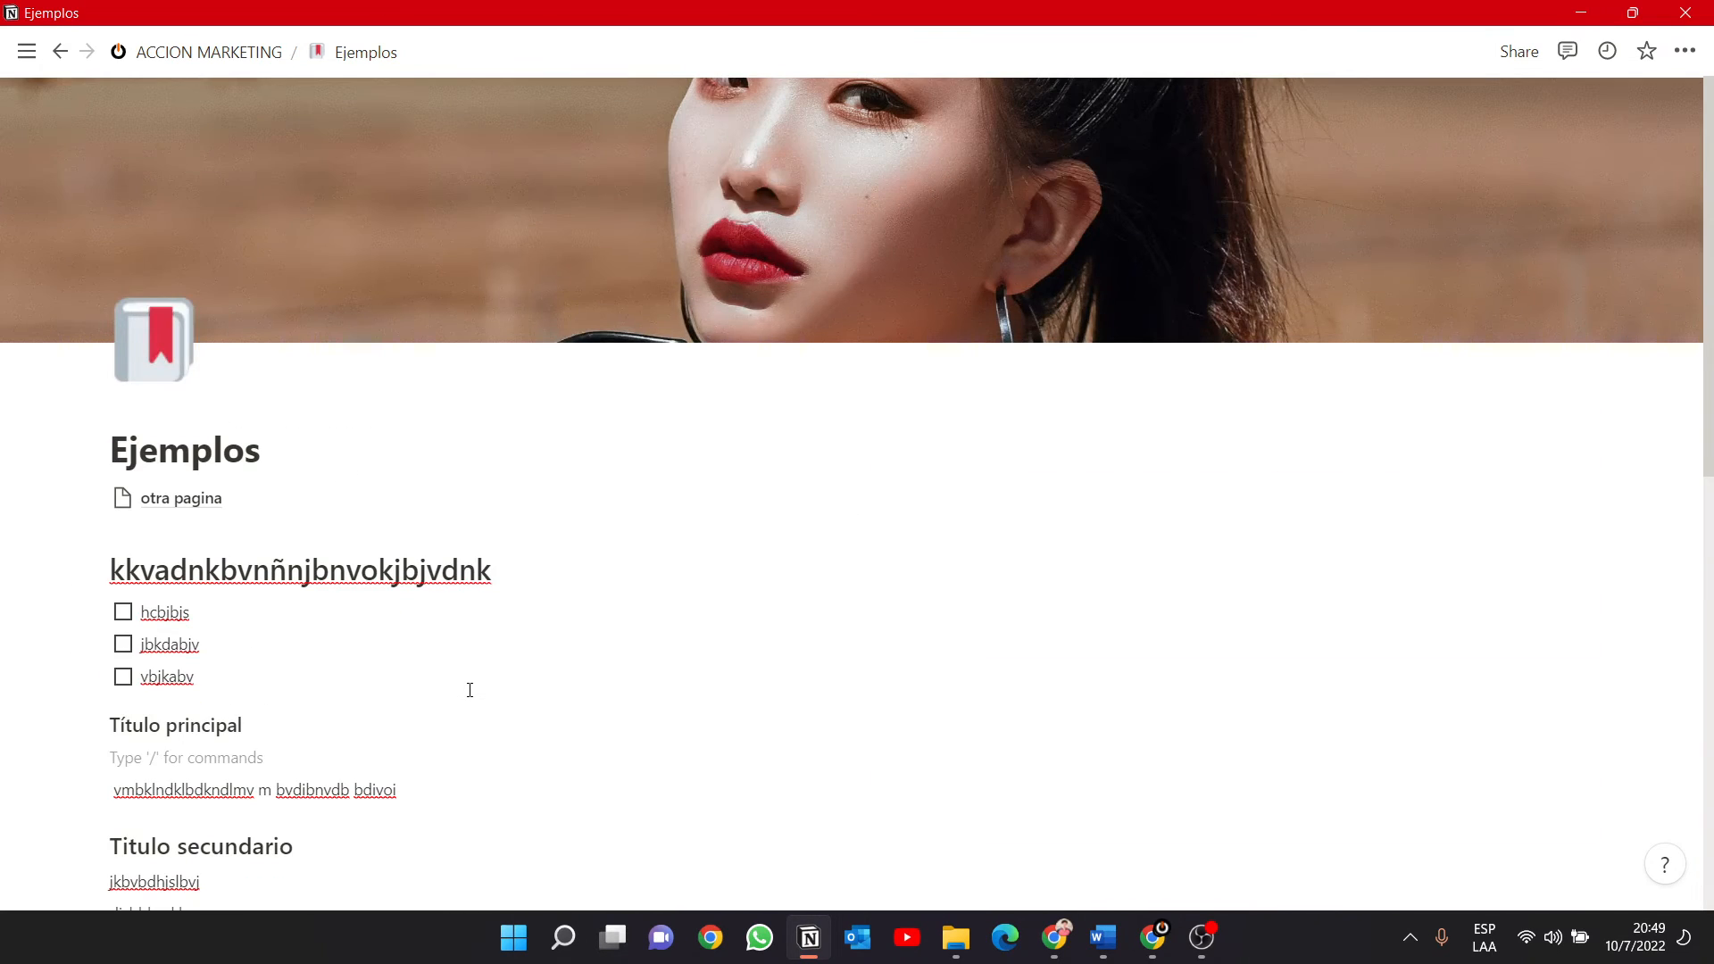
pyautogui.scroll(-10, 477, 684)
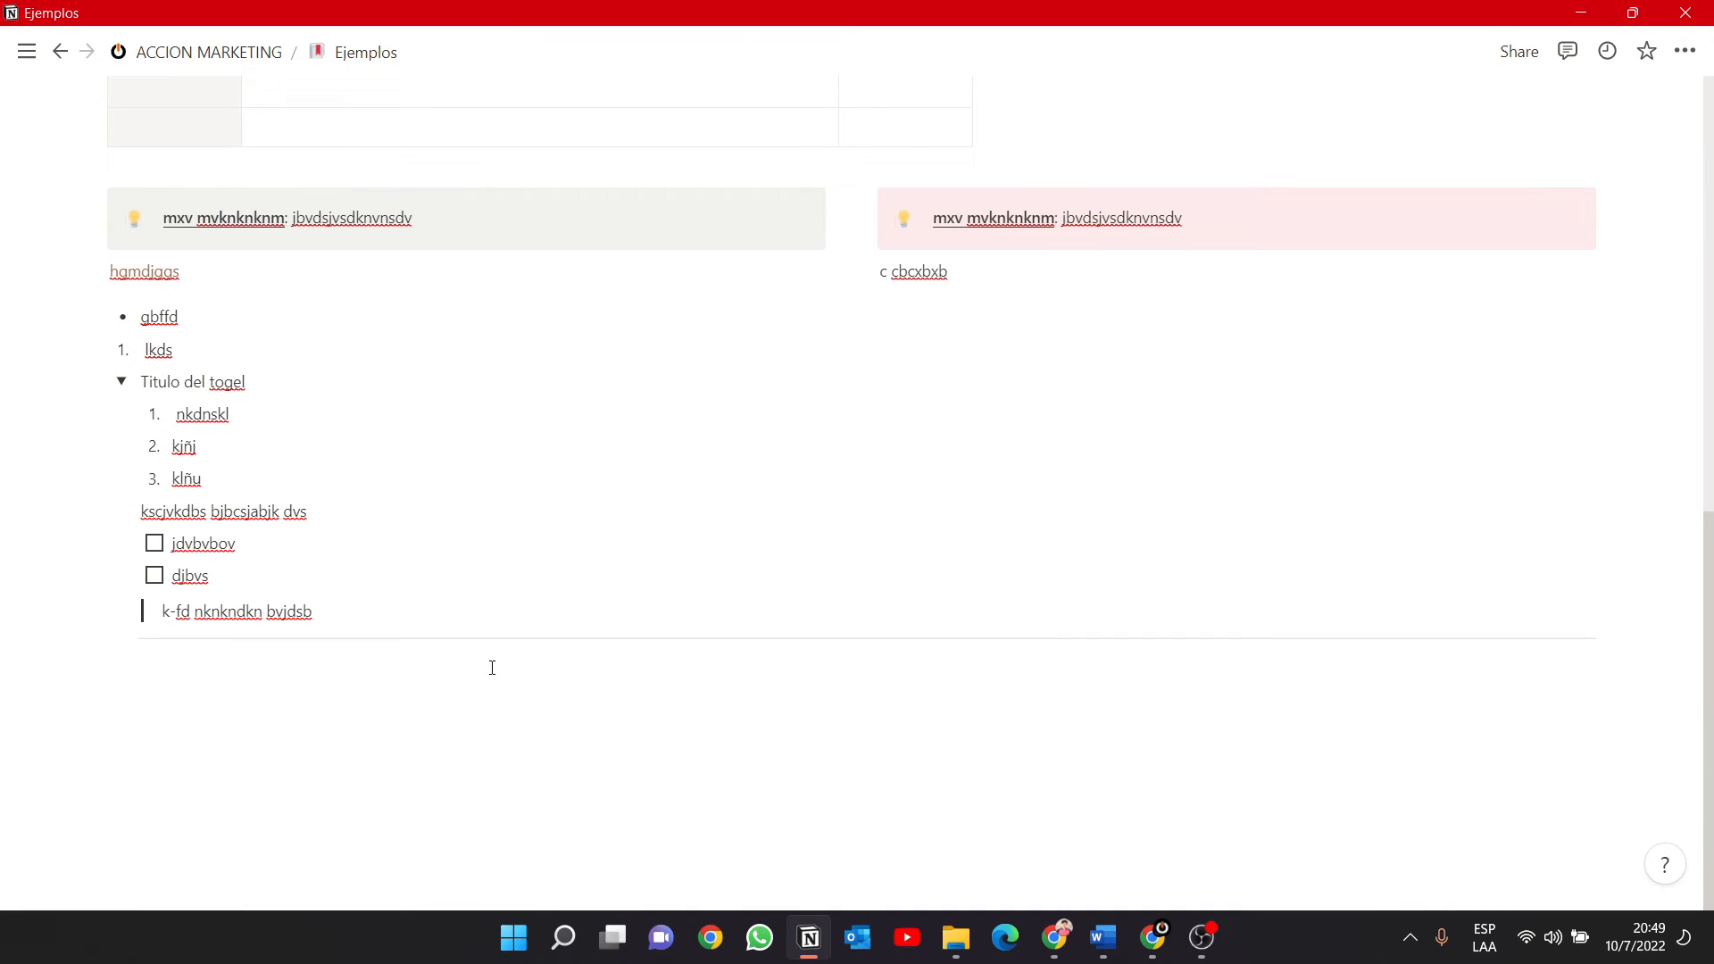
pyautogui.scroll(10, 493, 668)
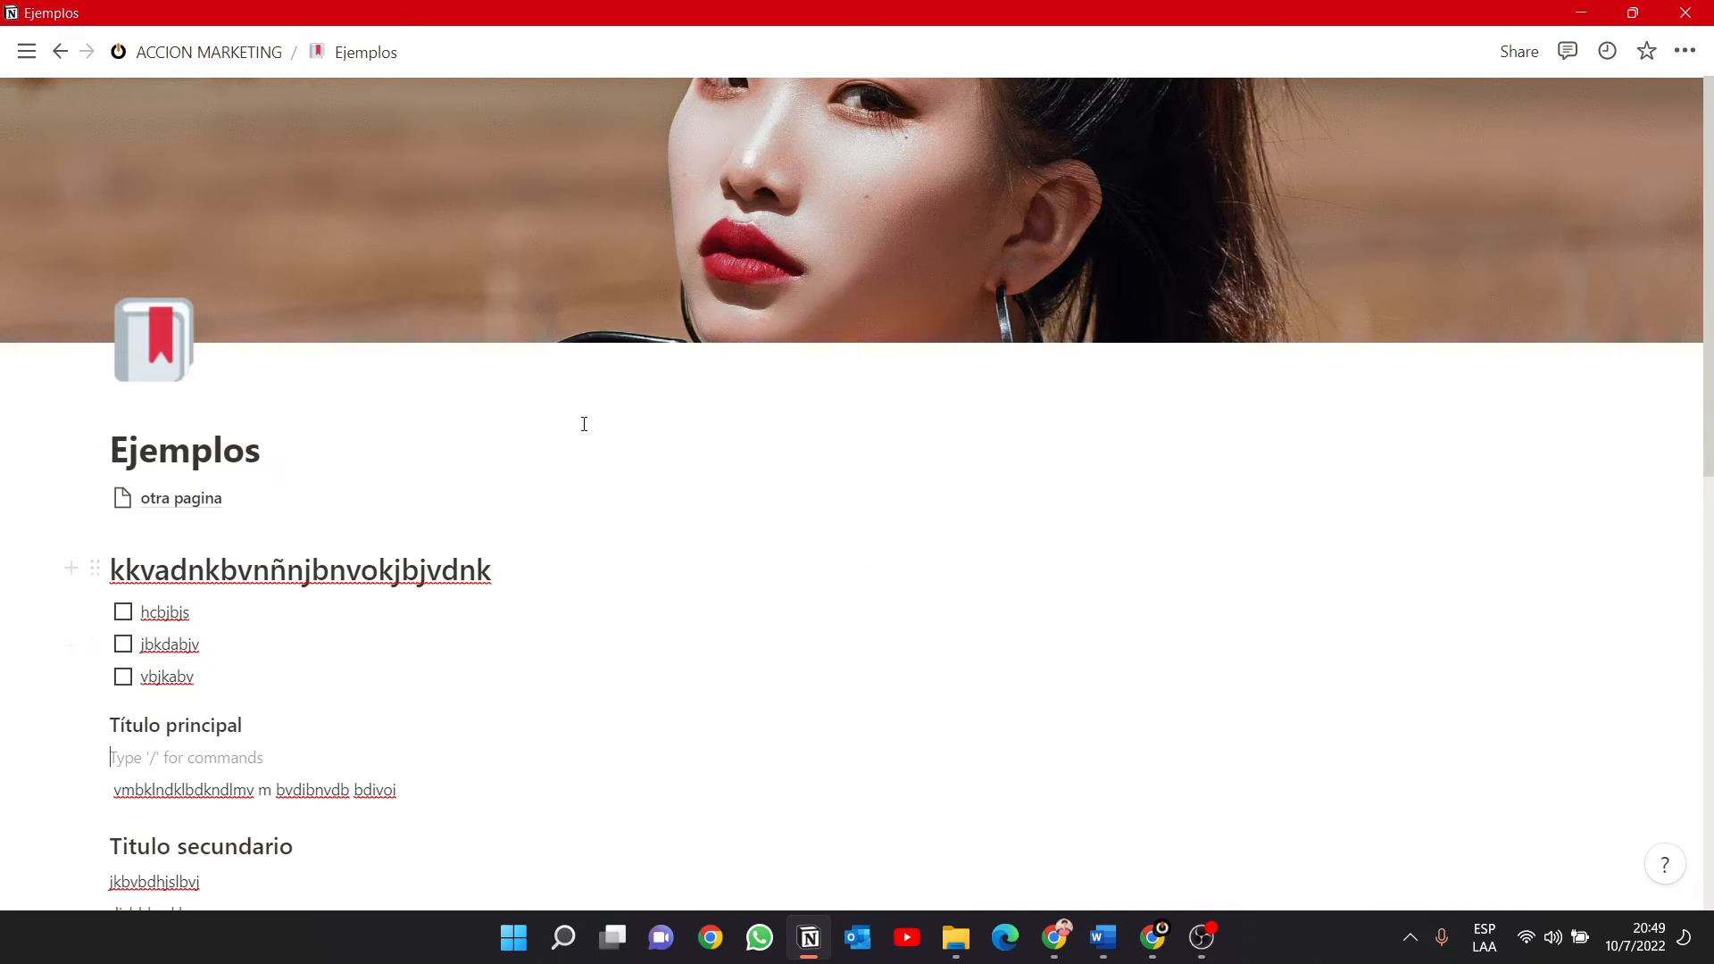
# Open the first person's card in MIS TAREAS DIARIAS as a full page and show the Calendario view of their daily tasks.
pyautogui.click(205, 52)
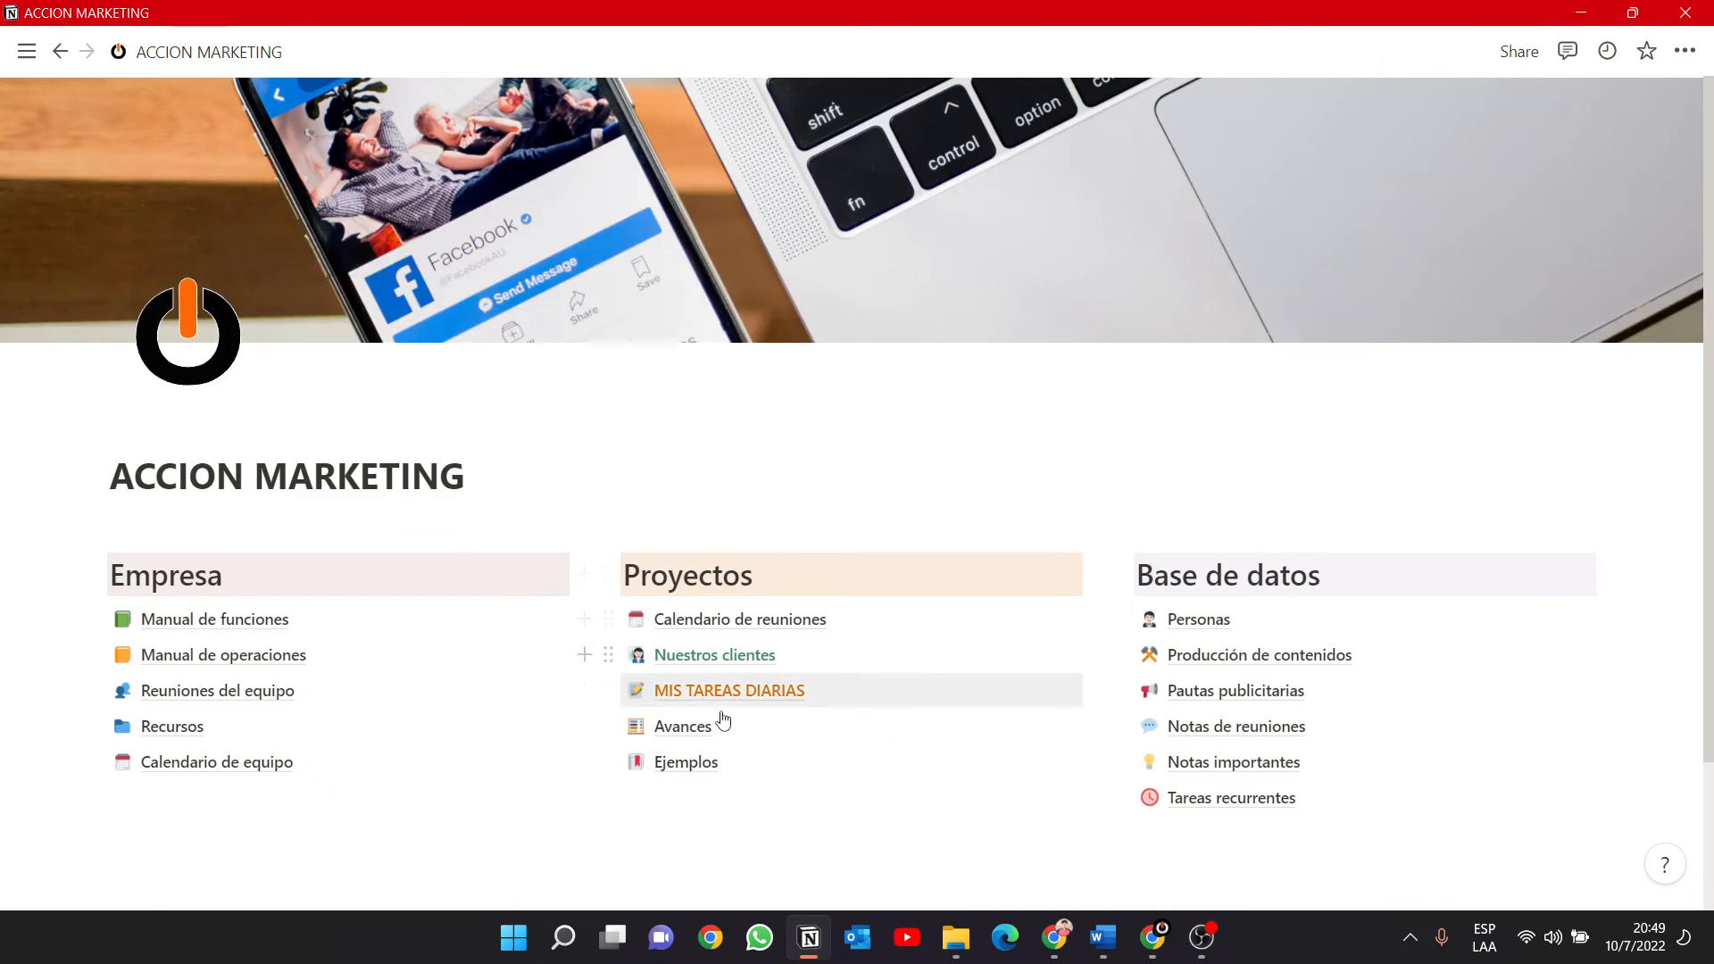
pyautogui.click(746, 692)
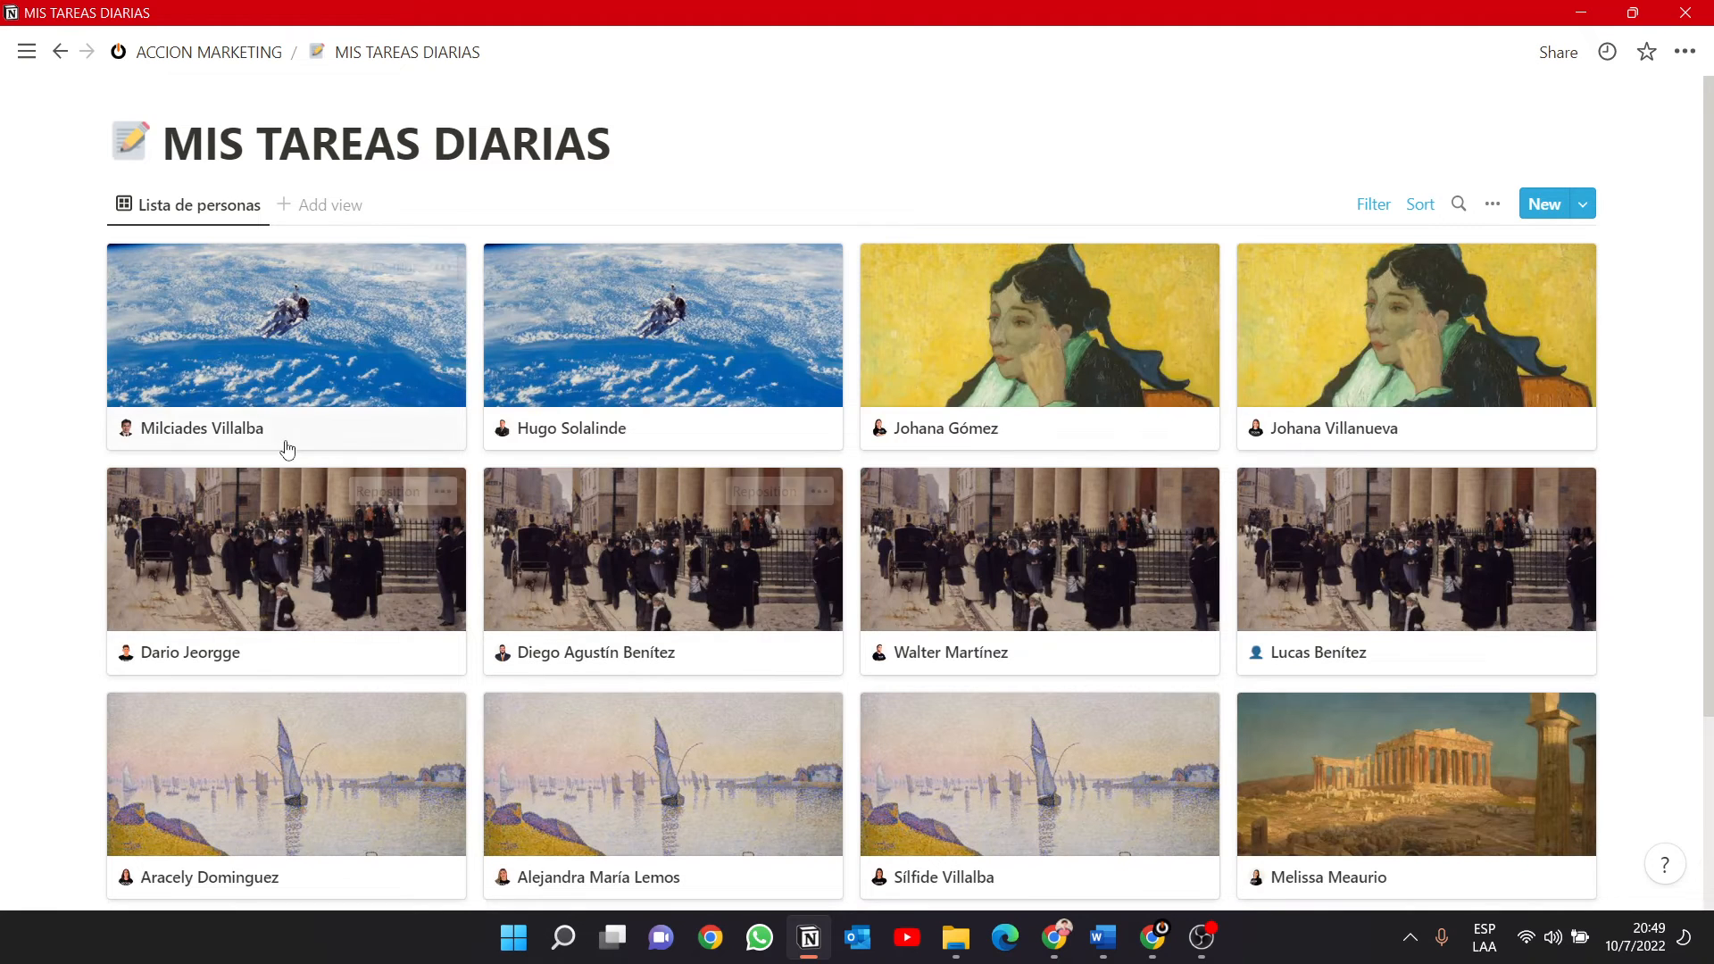
pyautogui.click(241, 431)
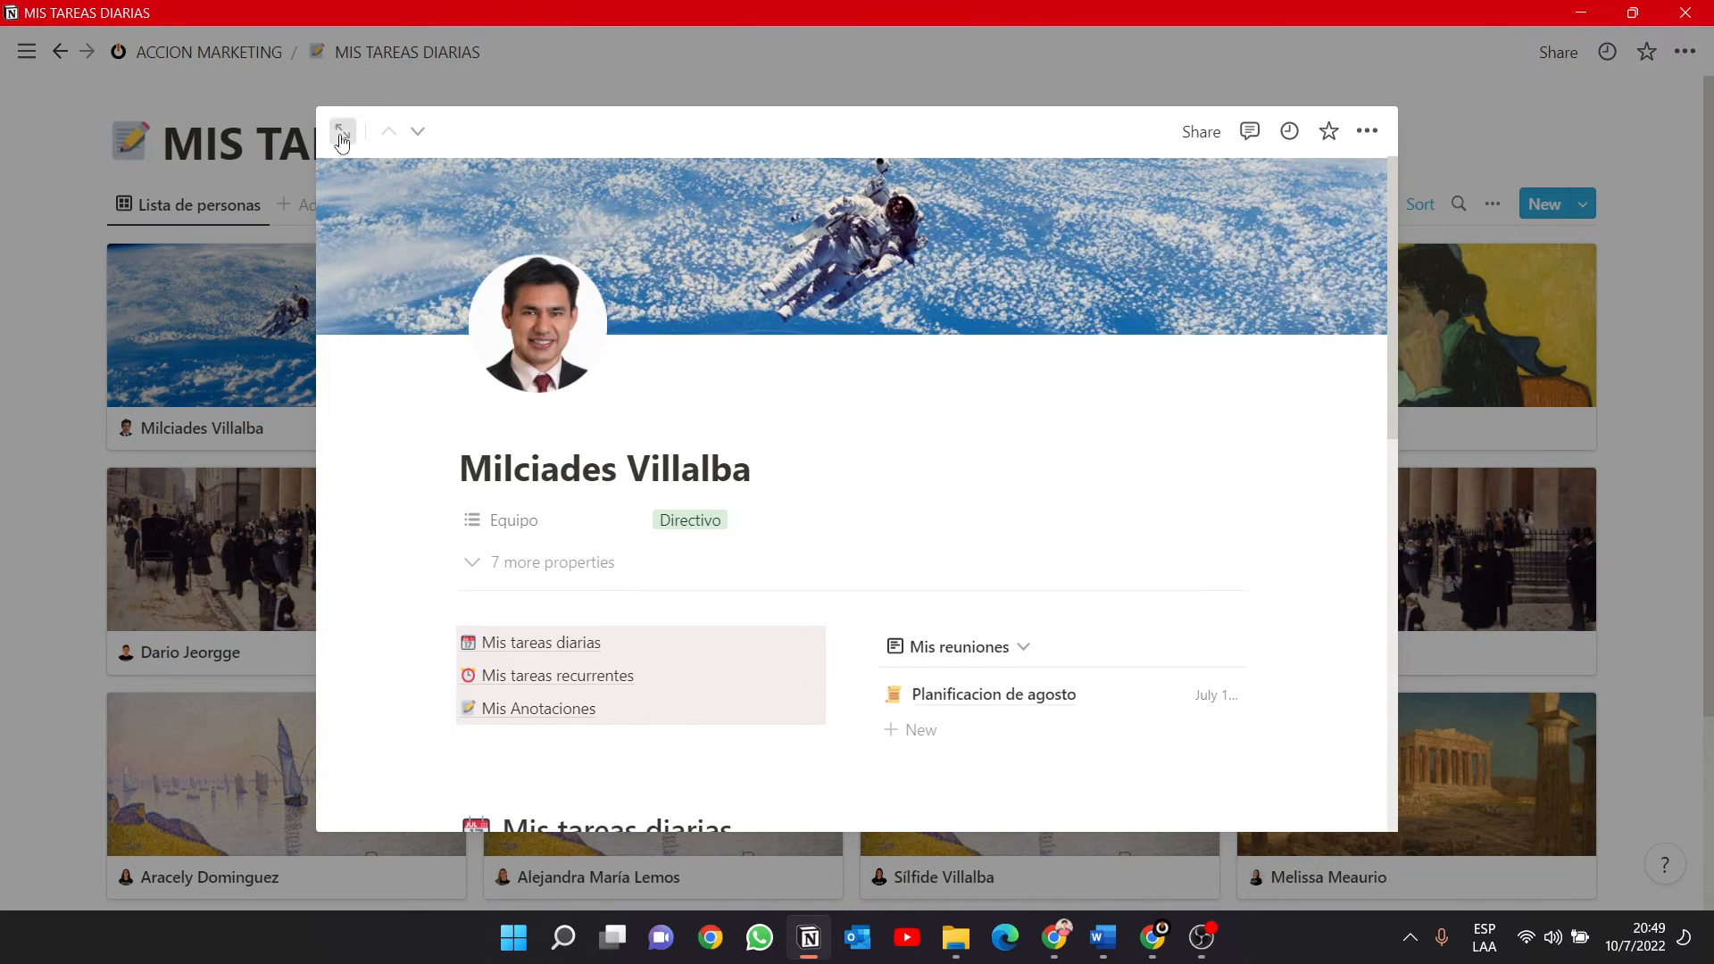
pyautogui.click(346, 132)
pyautogui.scroll(-4, 781, 513)
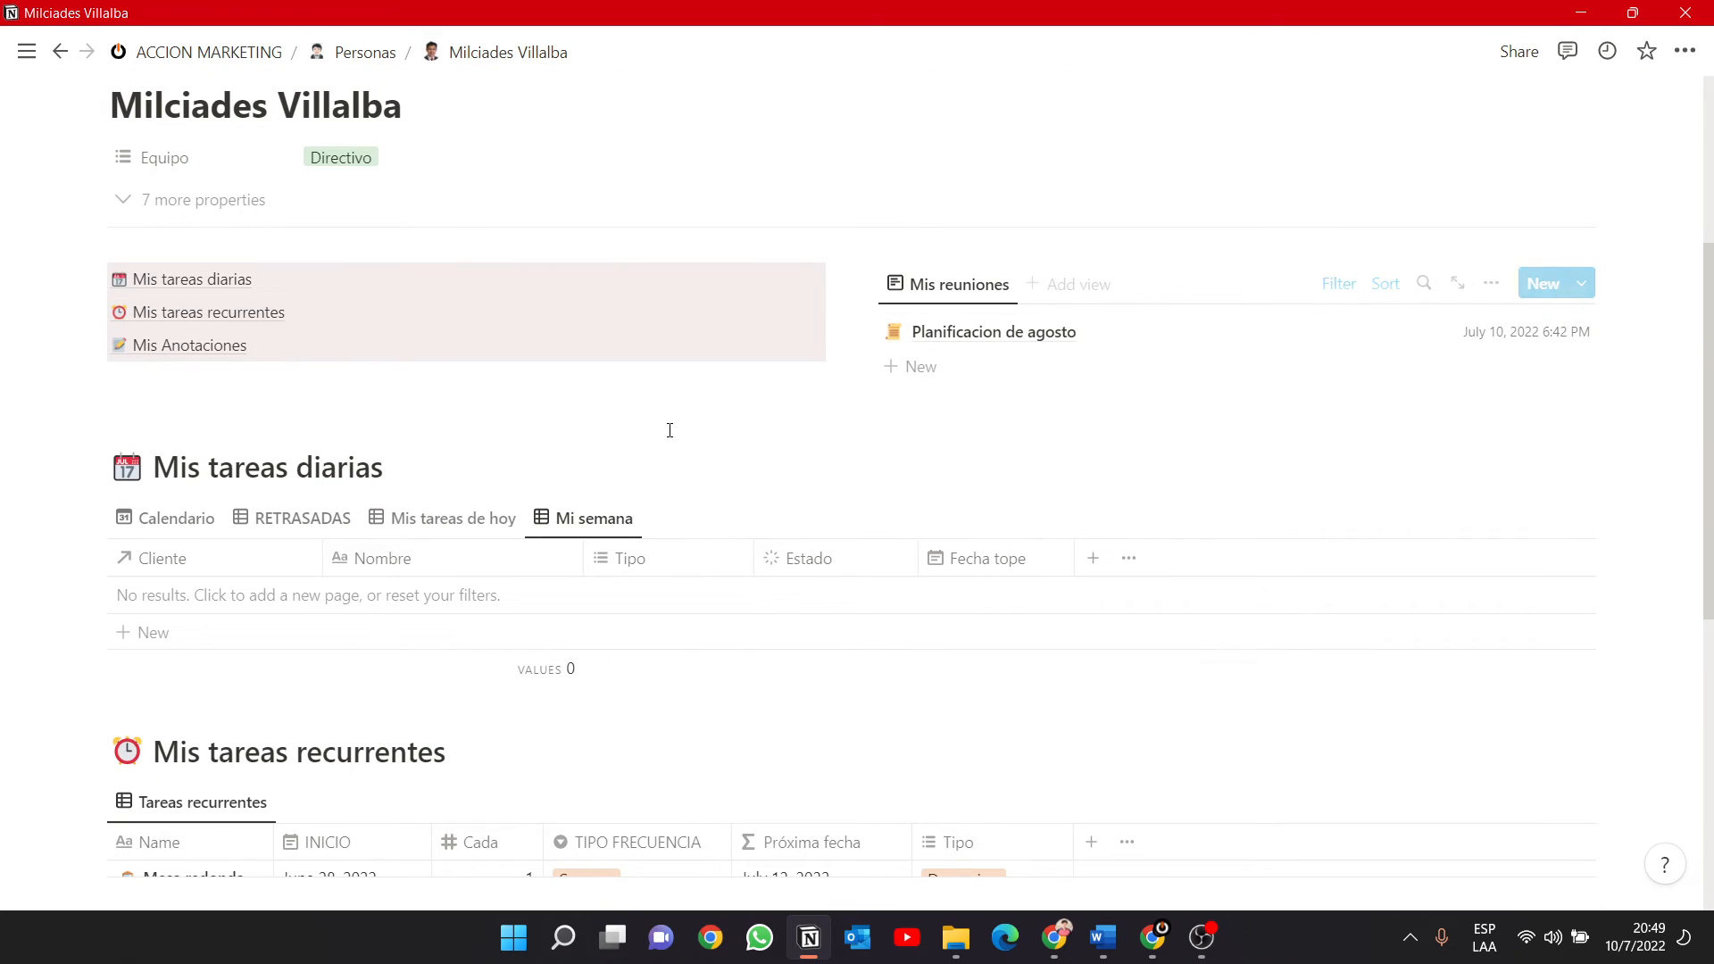
pyautogui.click(169, 519)
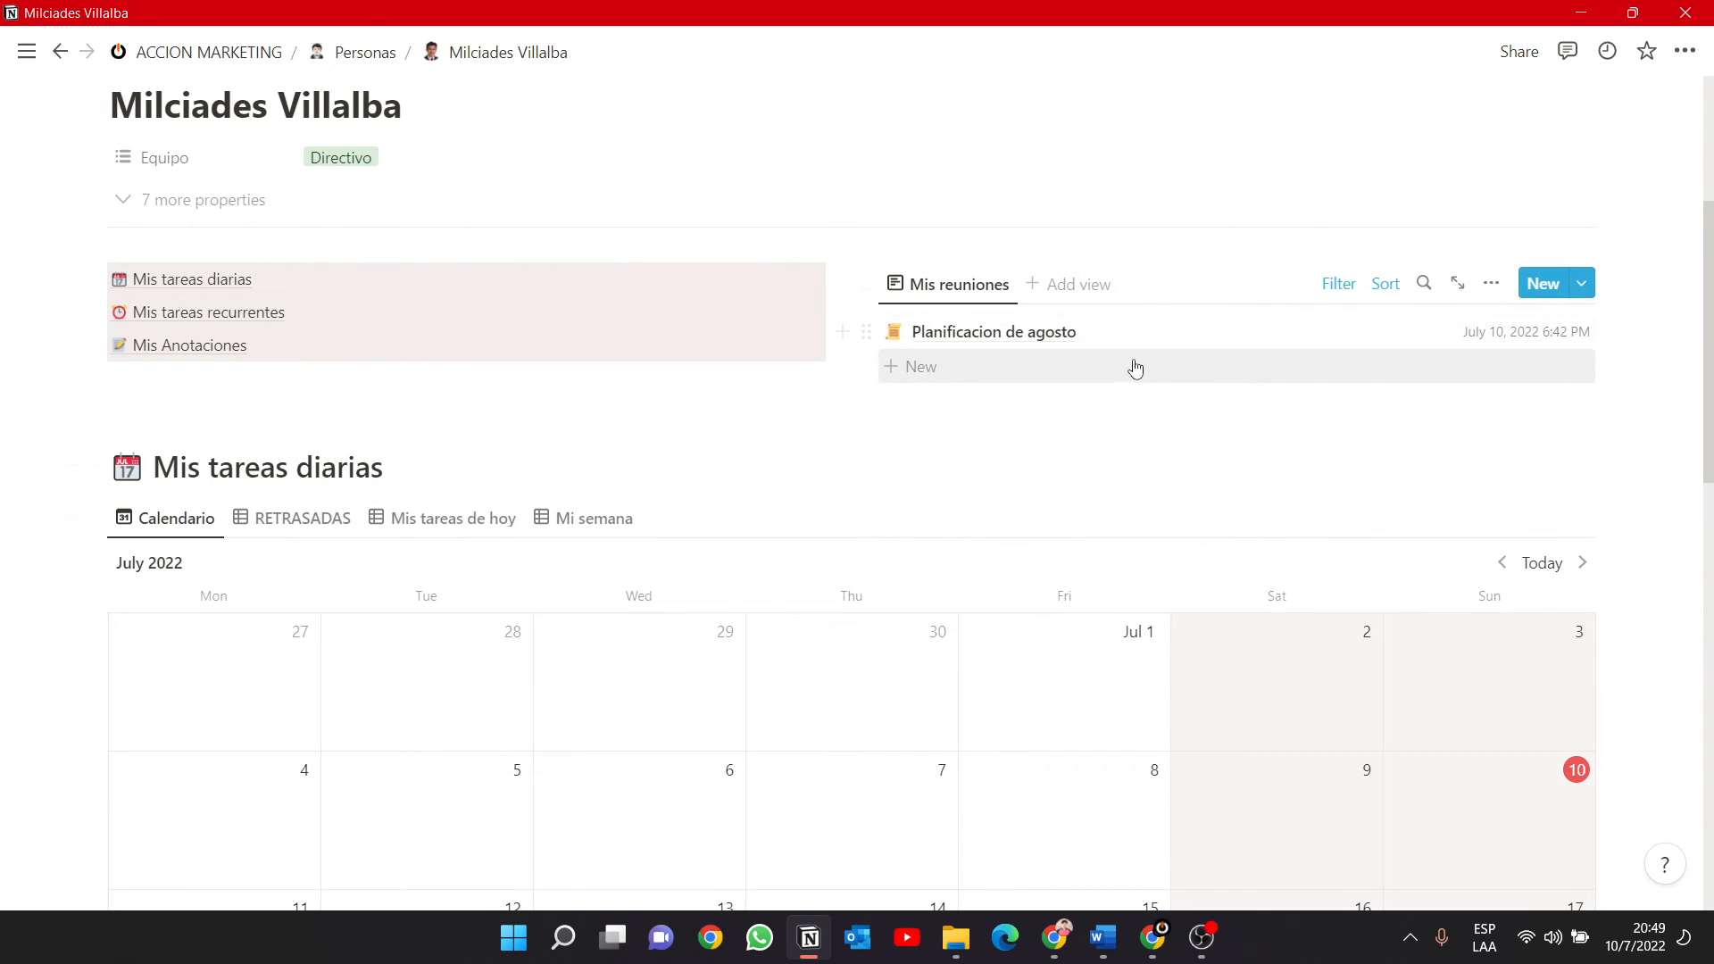
# Insert a sub-page below the Mis Anotaciones section of the person's page and title it "Mis conocimientos".
pyautogui.scroll(-12, 1121, 391)
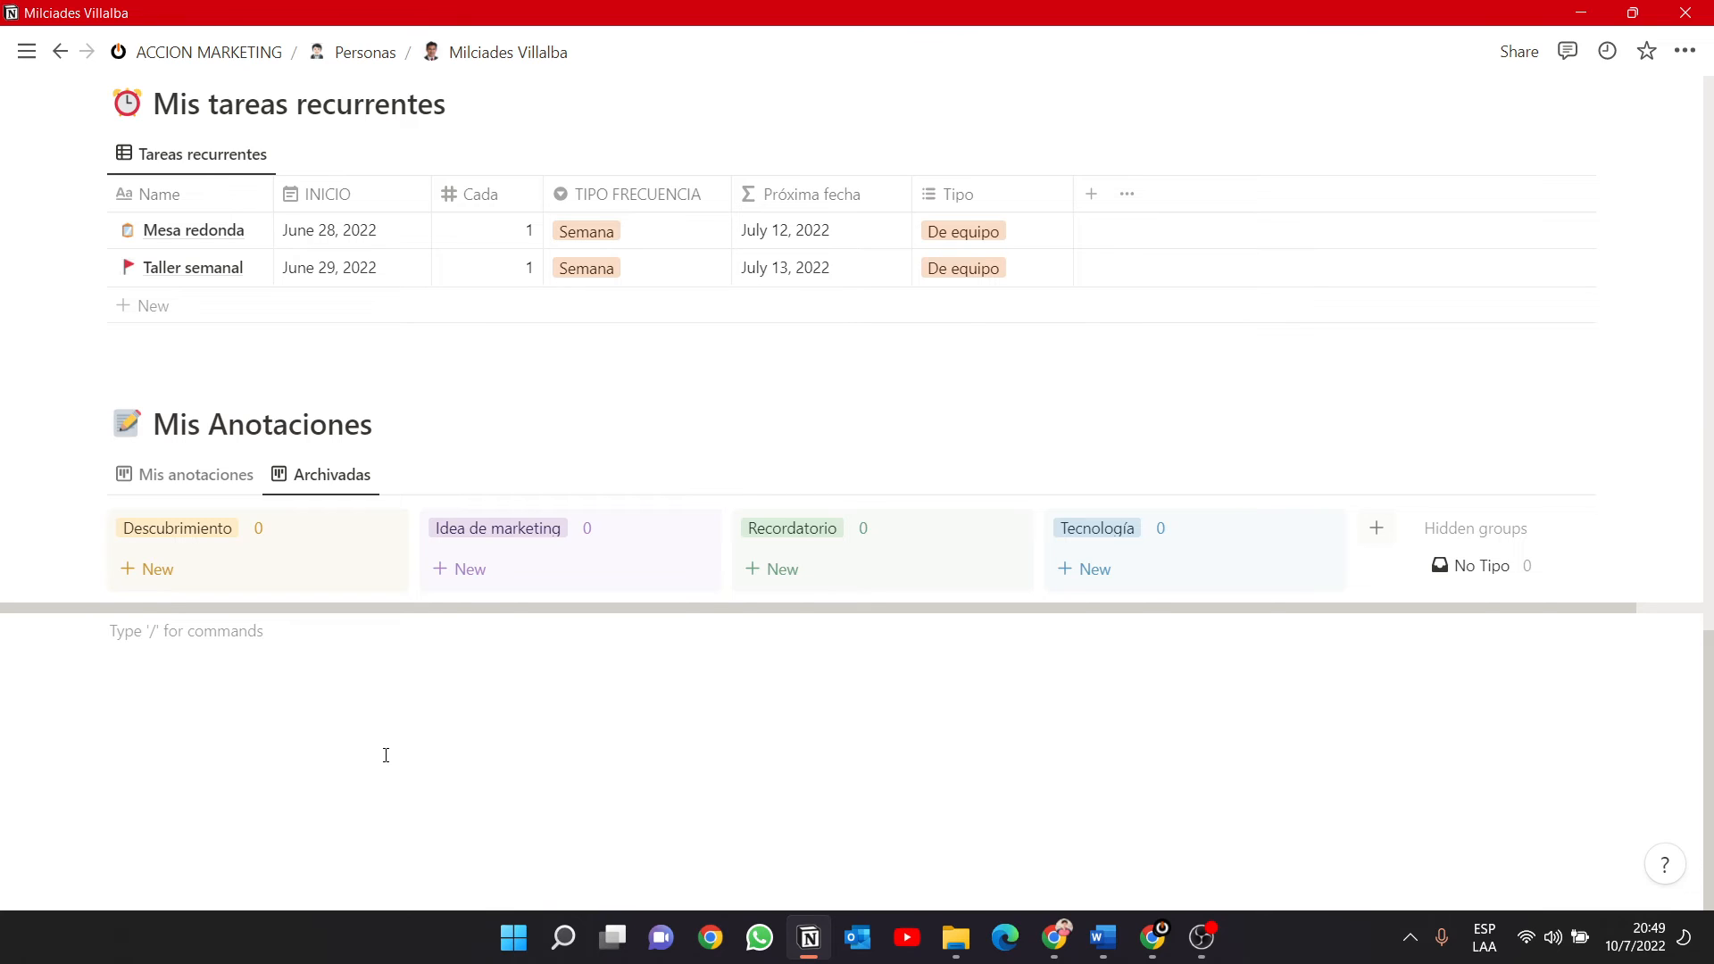
pyautogui.write('/')
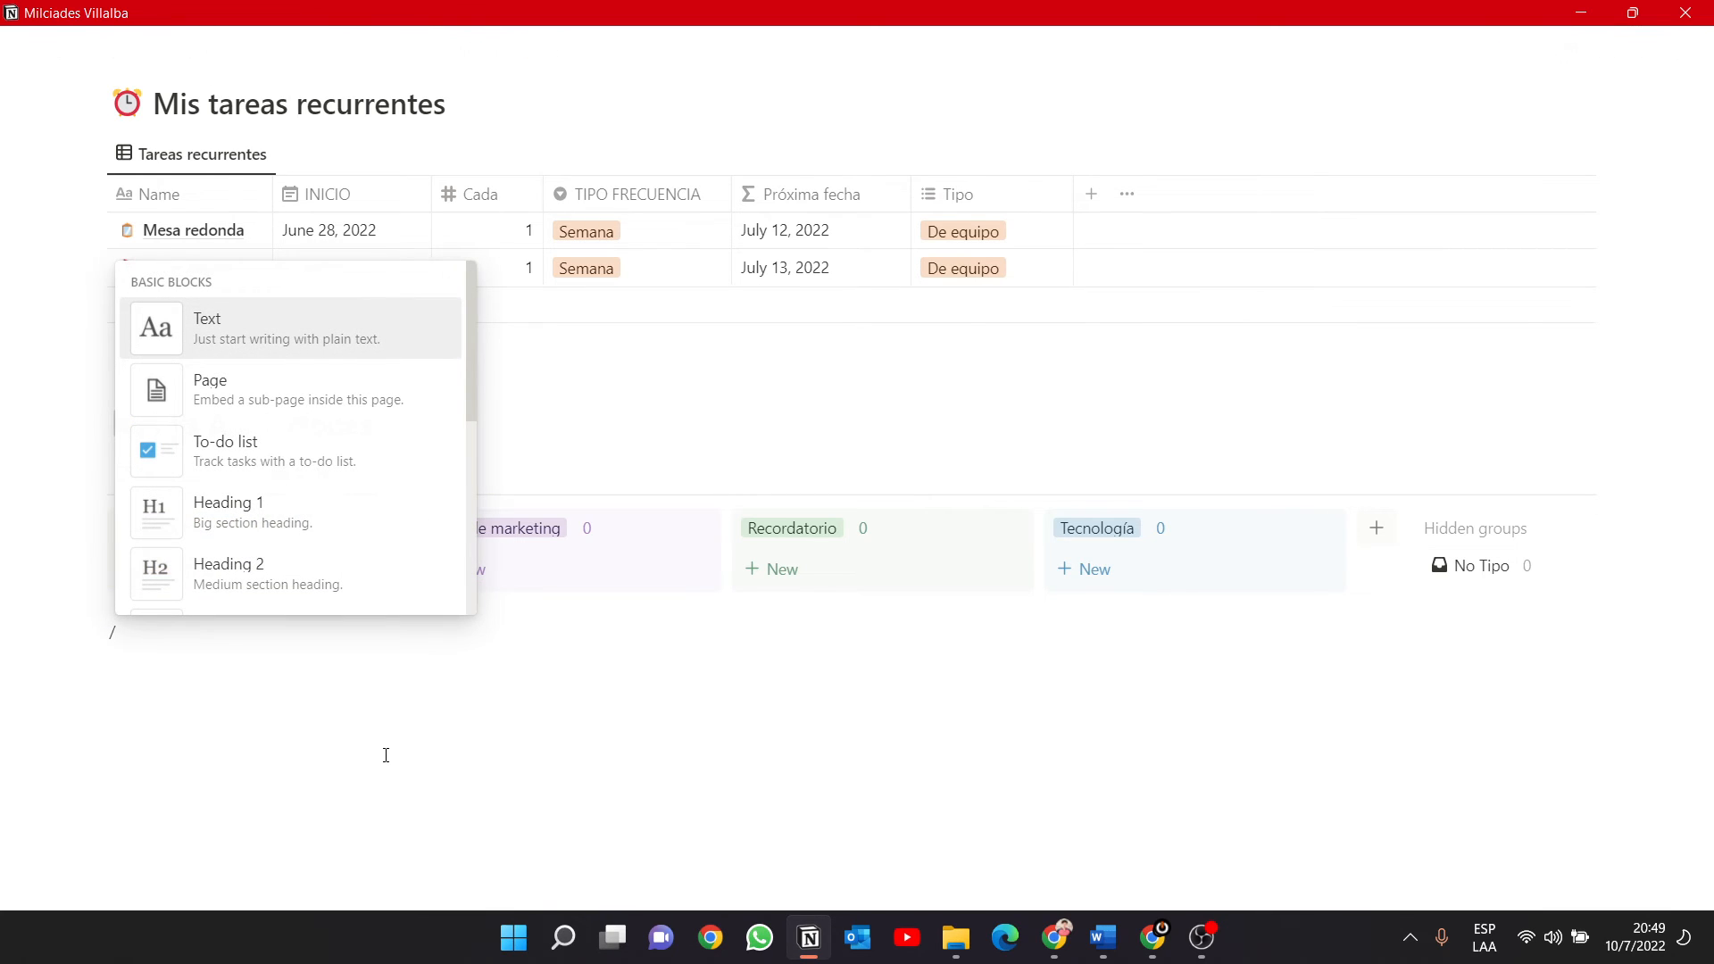
pyautogui.click(300, 394)
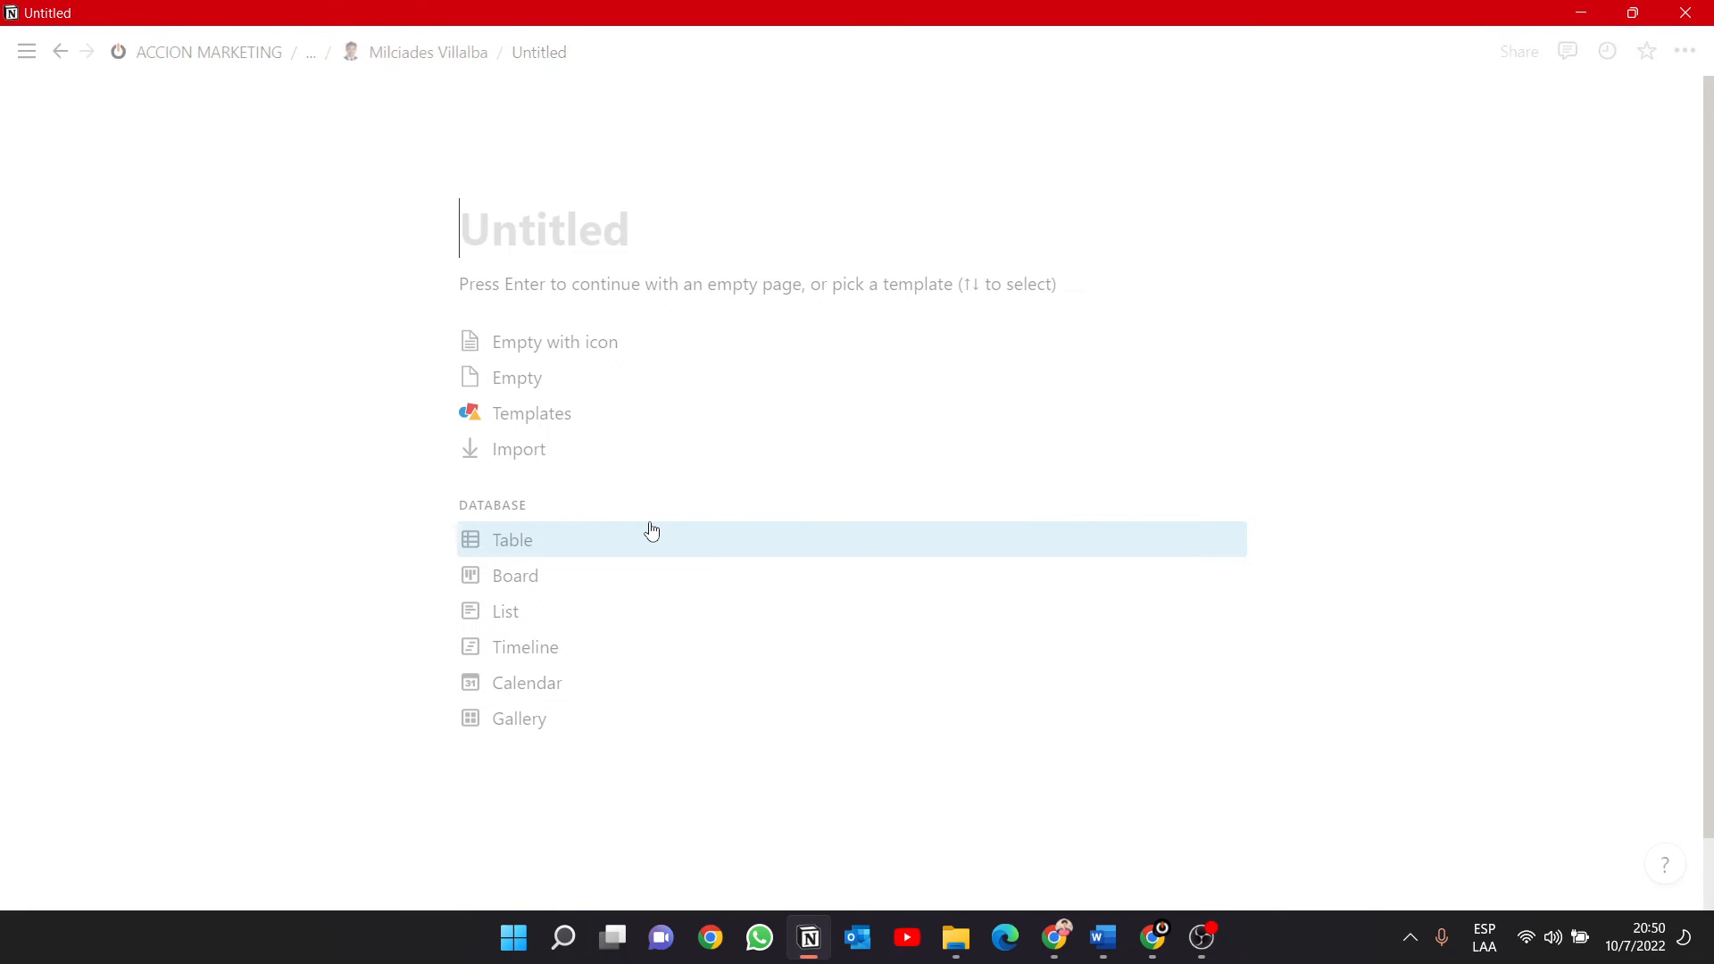
pyautogui.write('Mis conocim')
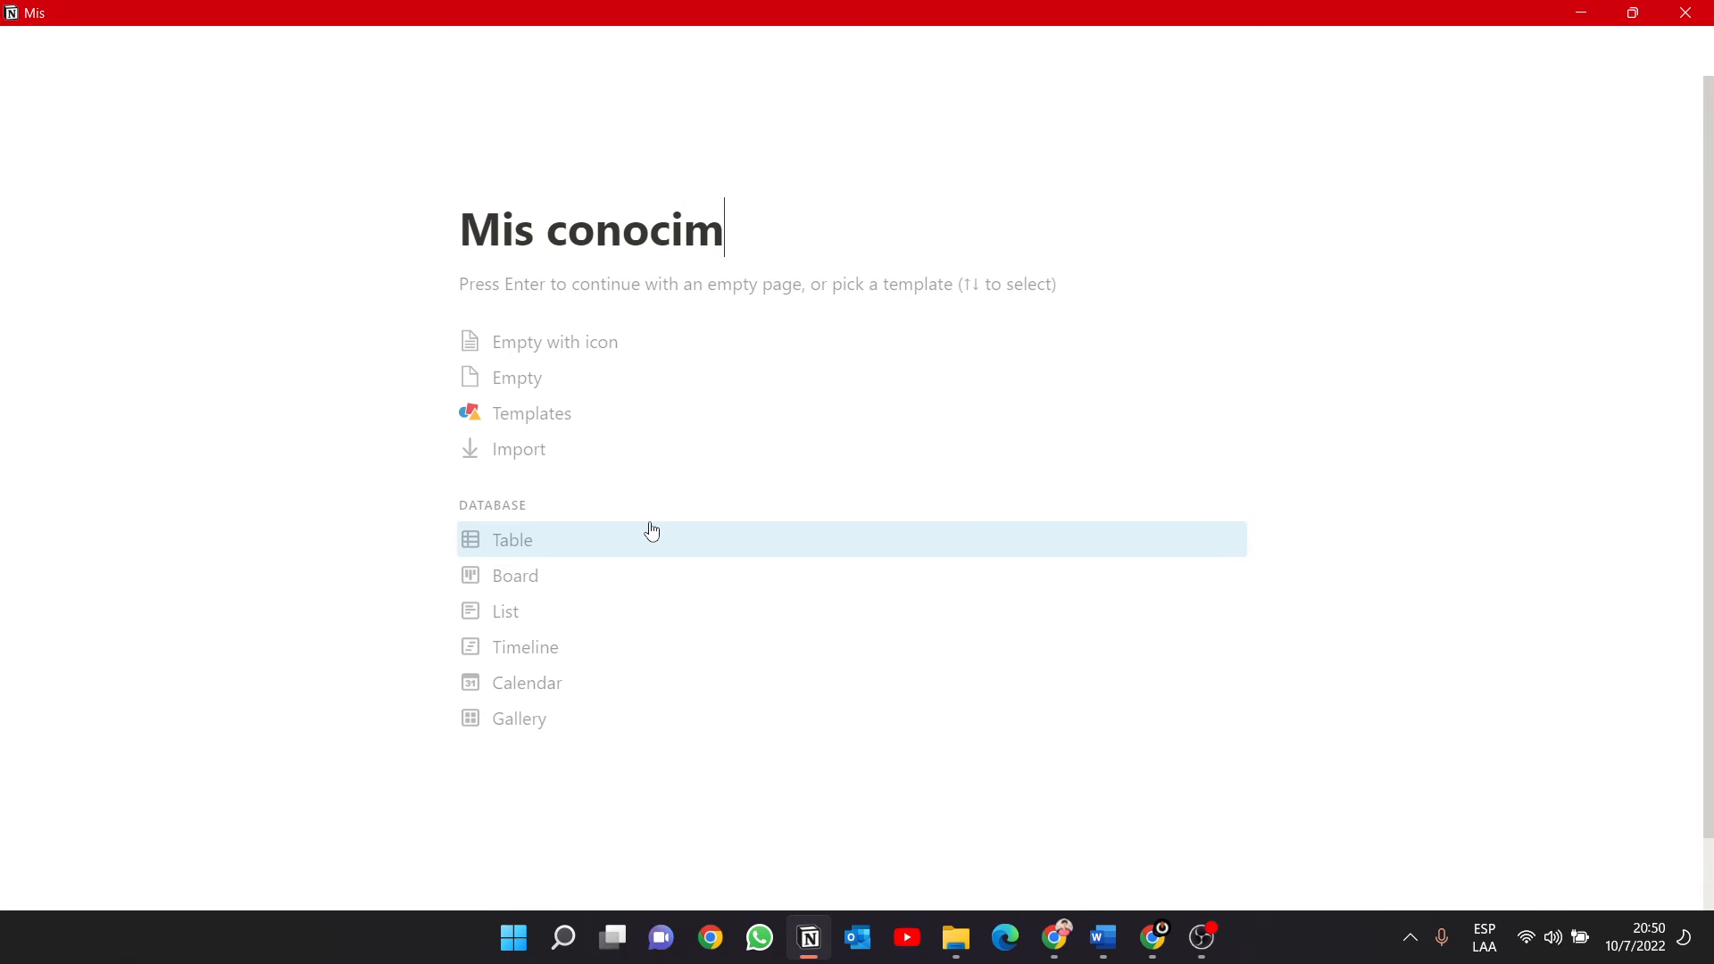
pyautogui.press('BackSpace')
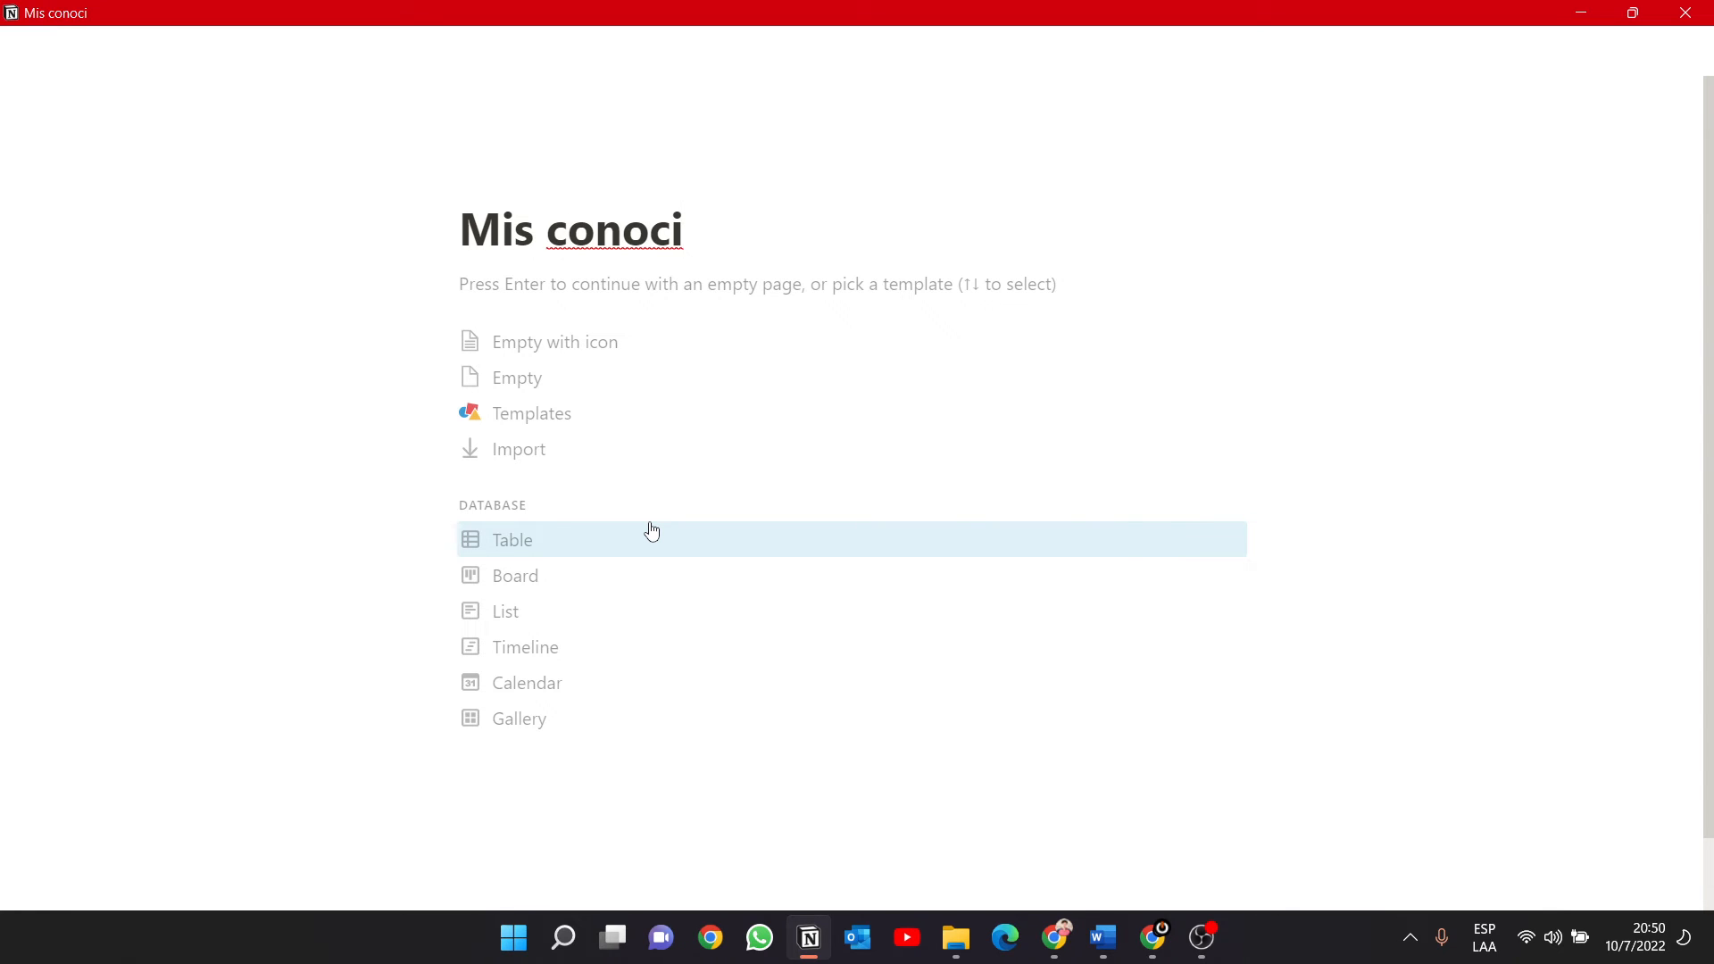
pyautogui.write('mientos')
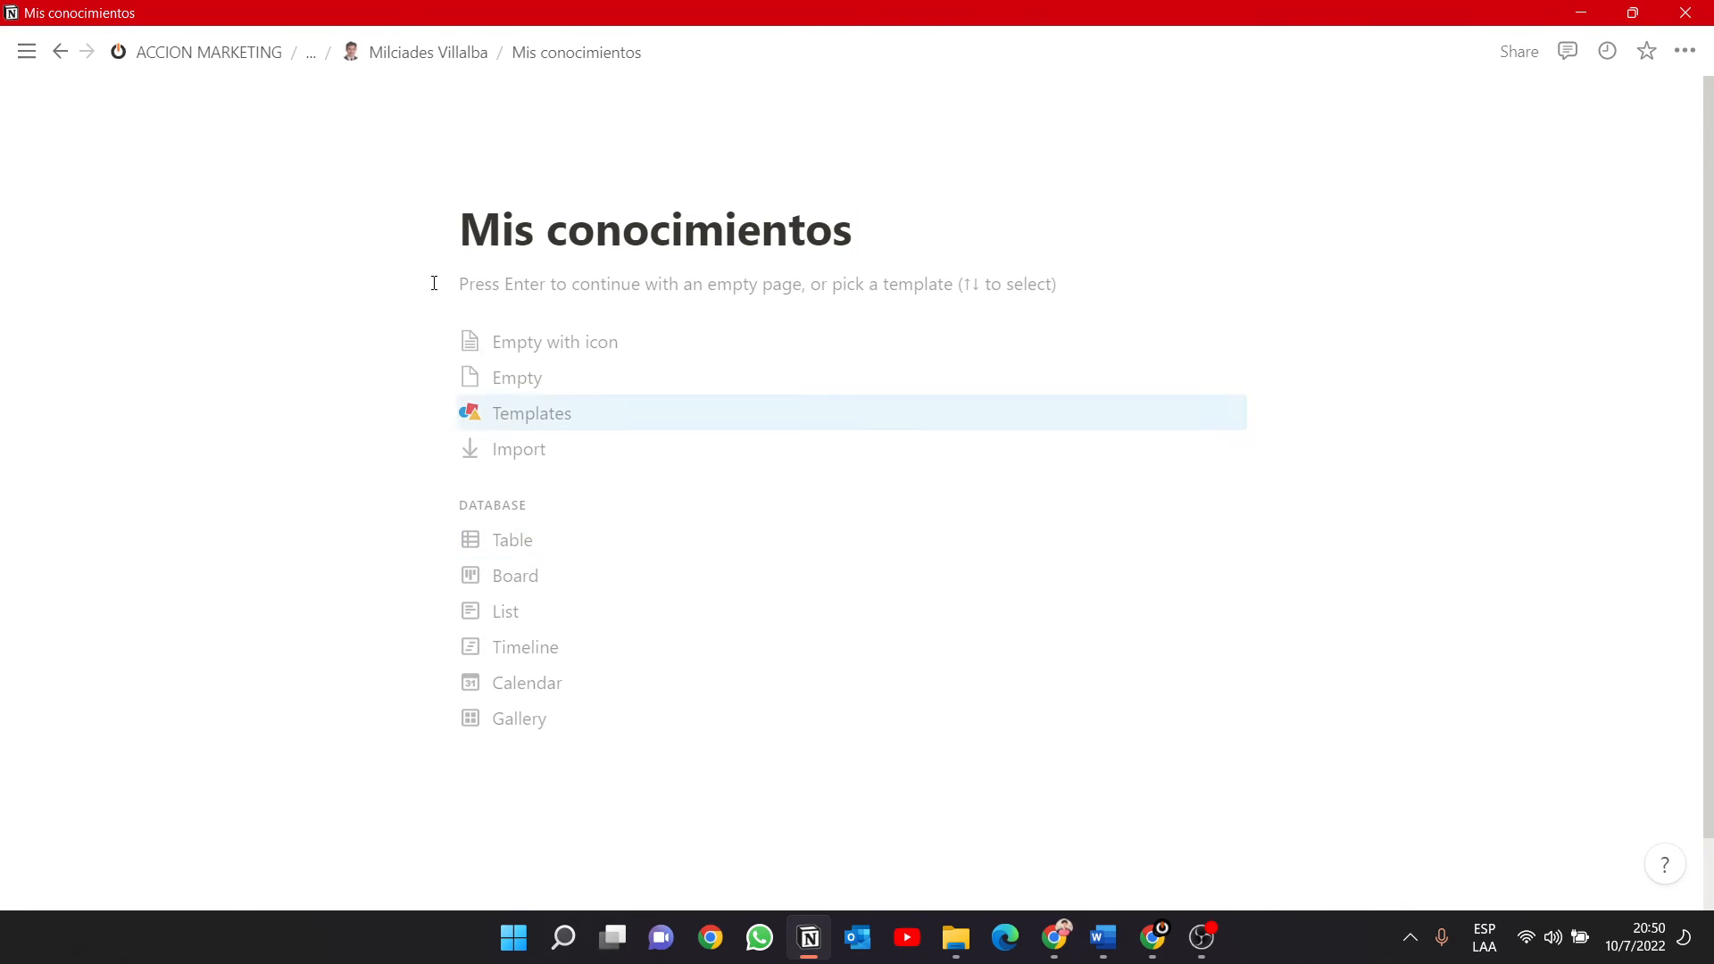
# Start the Mis conocimientos page as Empty with icon and enter the sample lines "xBcxb" and "cxbz".
pyautogui.click(600, 366)
pyautogui.write('xBcvb')
pyautogui.press('Return')
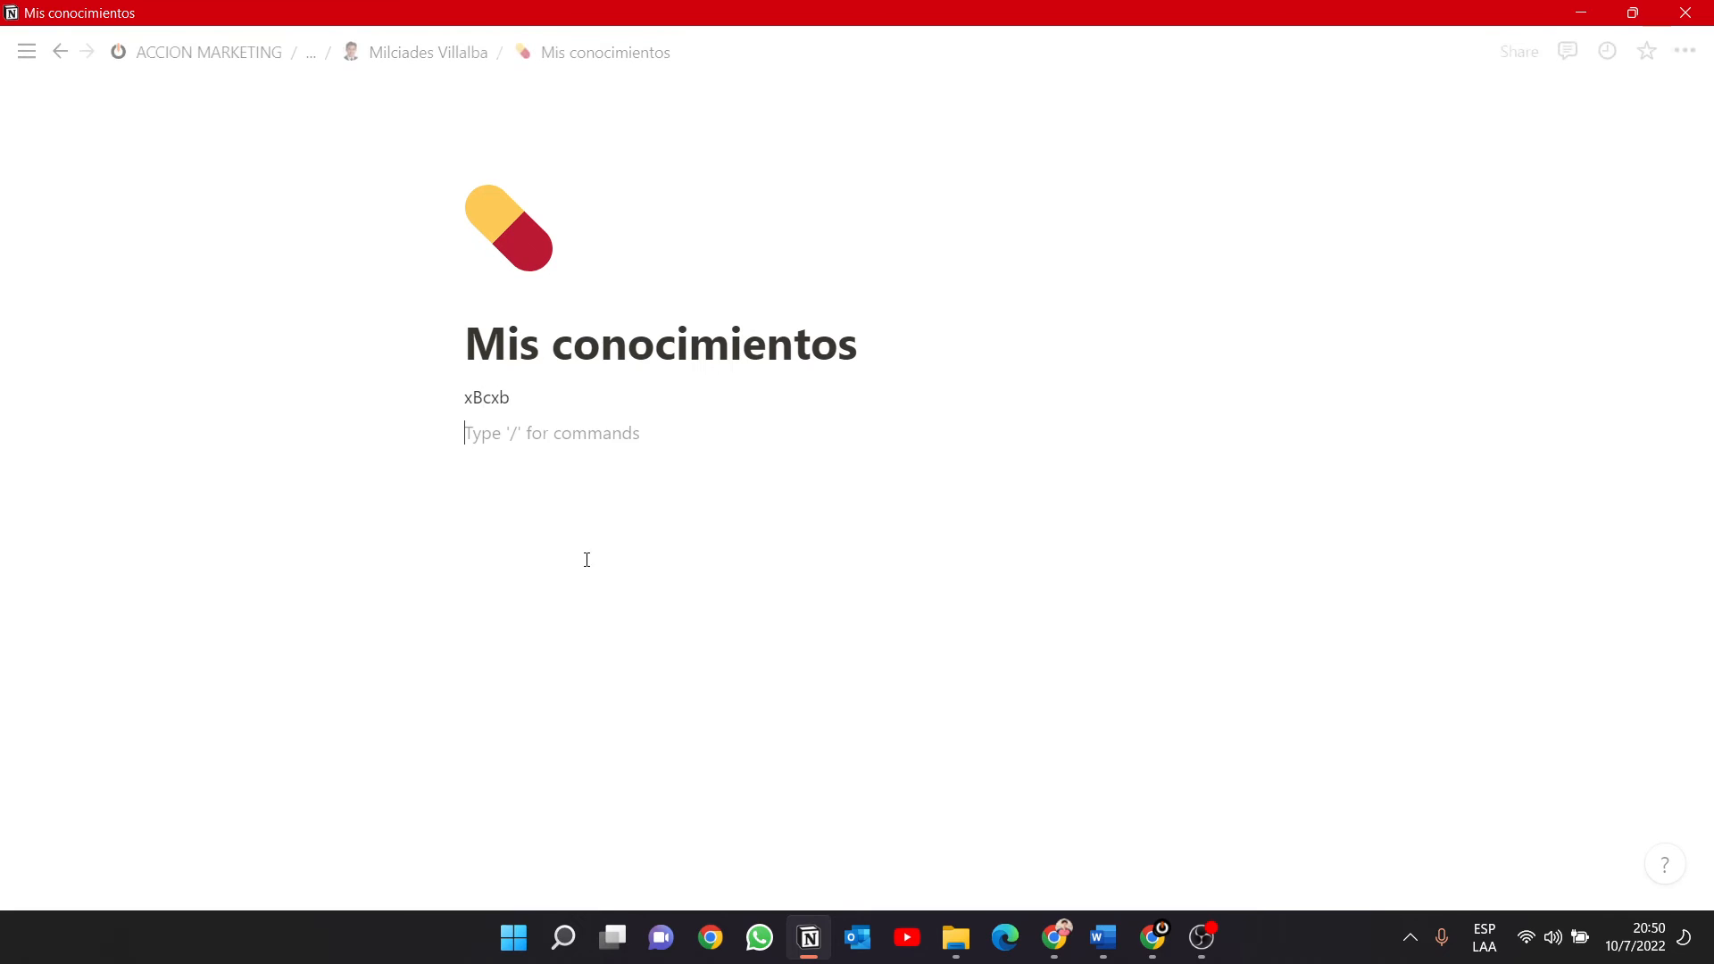
pyautogui.write('cvbz')
# Change the Mis conocimientos page icon to the clinking beer mugs emoji.
pyautogui.click(525, 244)
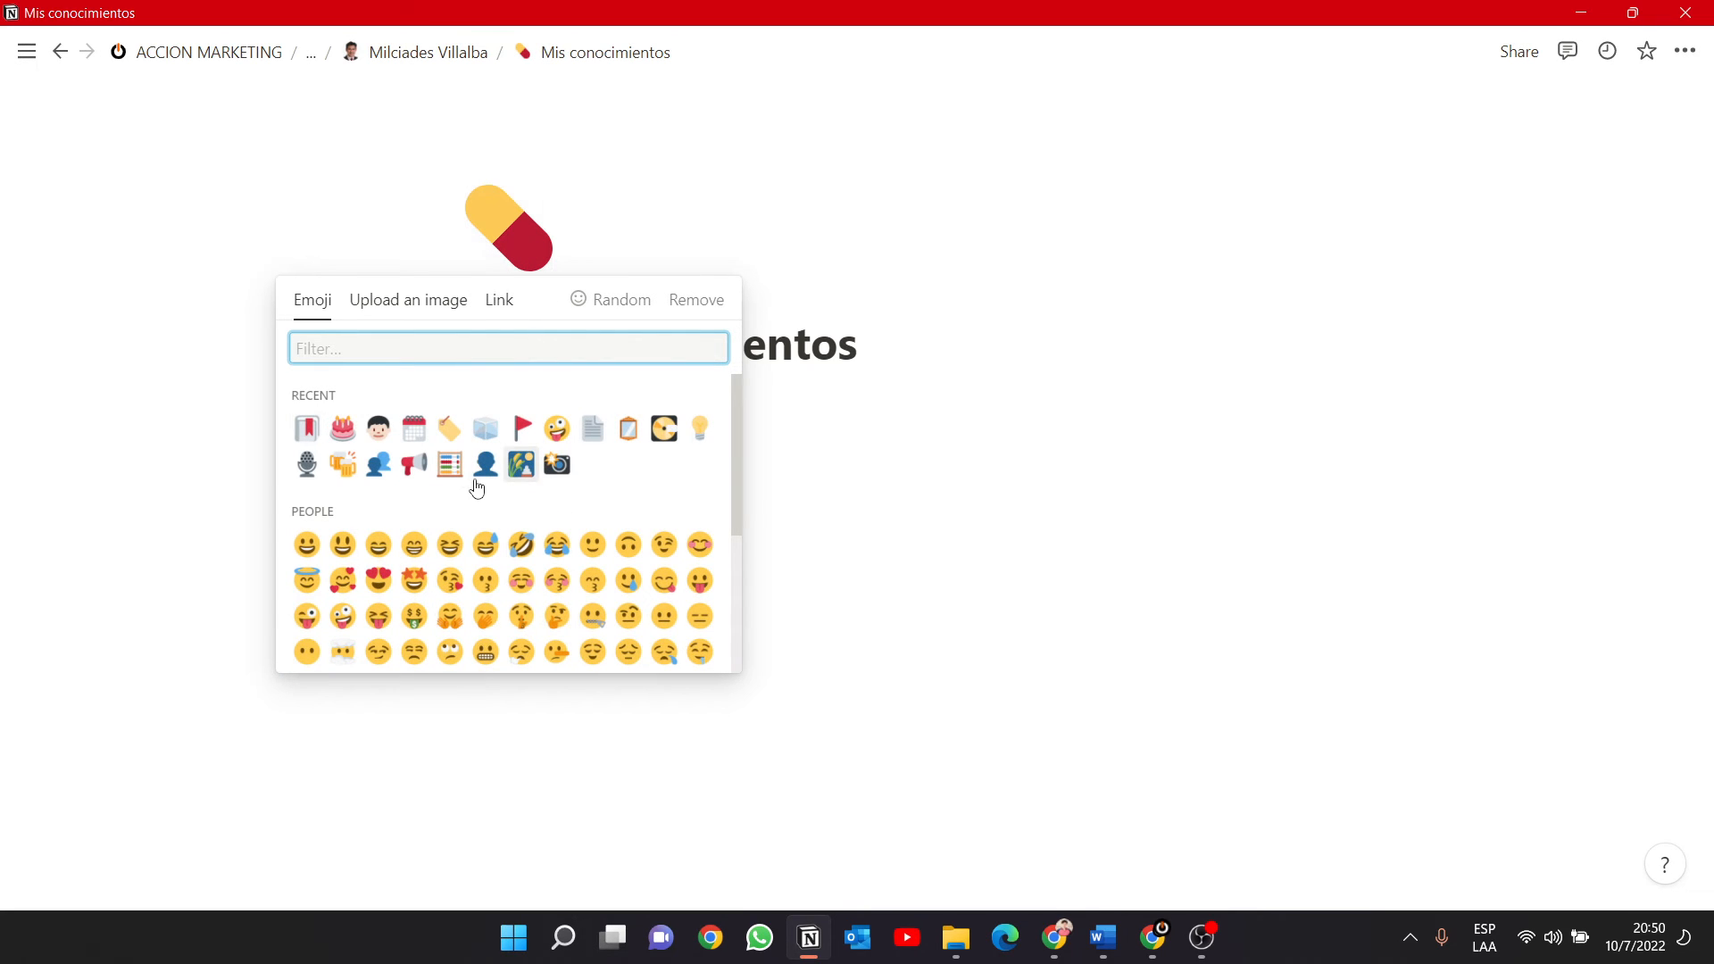
pyautogui.click(341, 464)
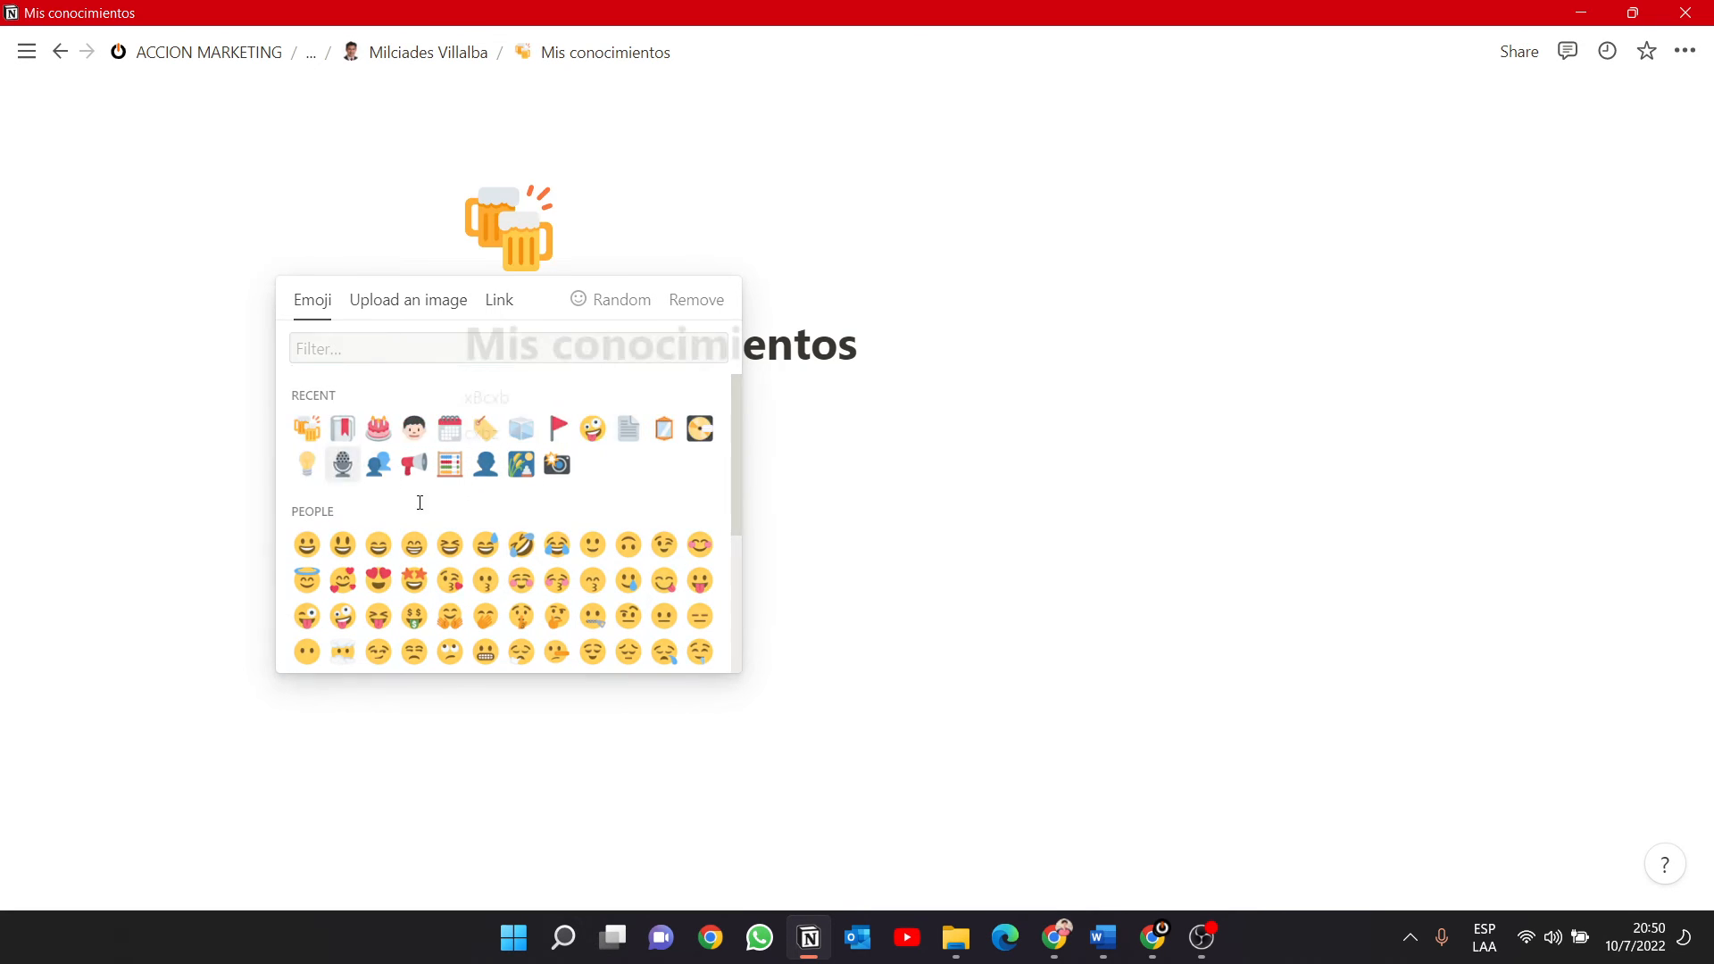
pyautogui.click(820, 540)
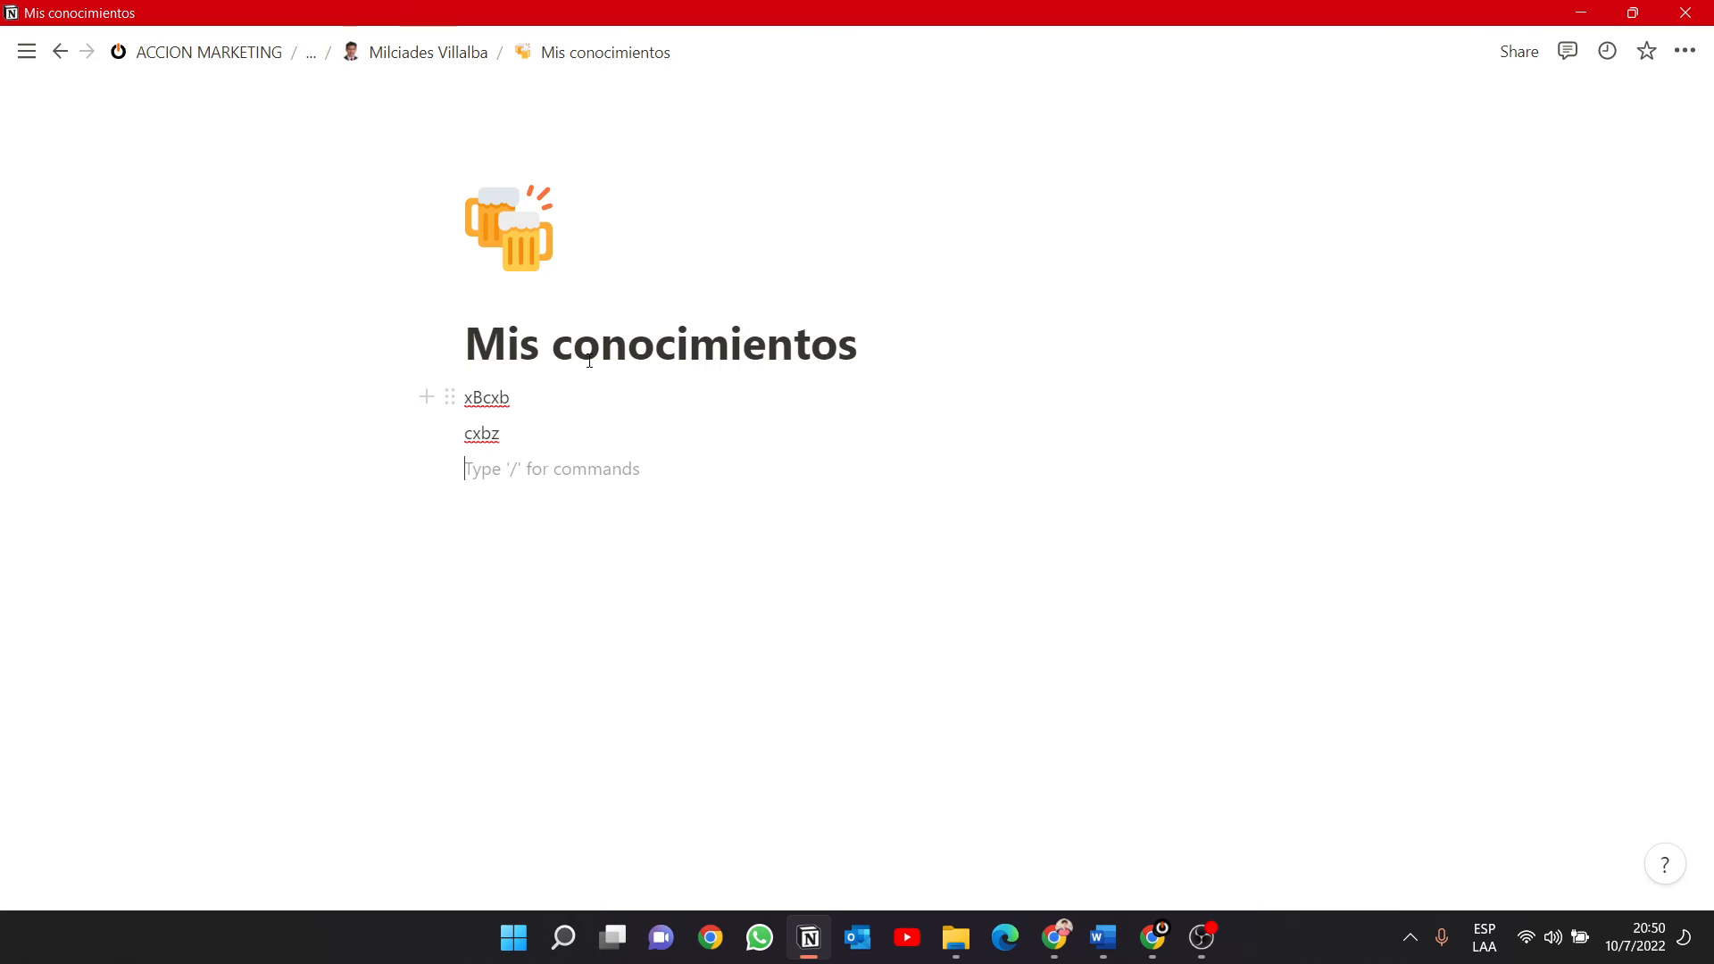
# Return to the person's page and view the Mis conocimientos link below Mis Anotaciones.
pyautogui.click(433, 54)
pyautogui.scroll(-5, 587, 548)
pyautogui.scroll(-10, 587, 548)
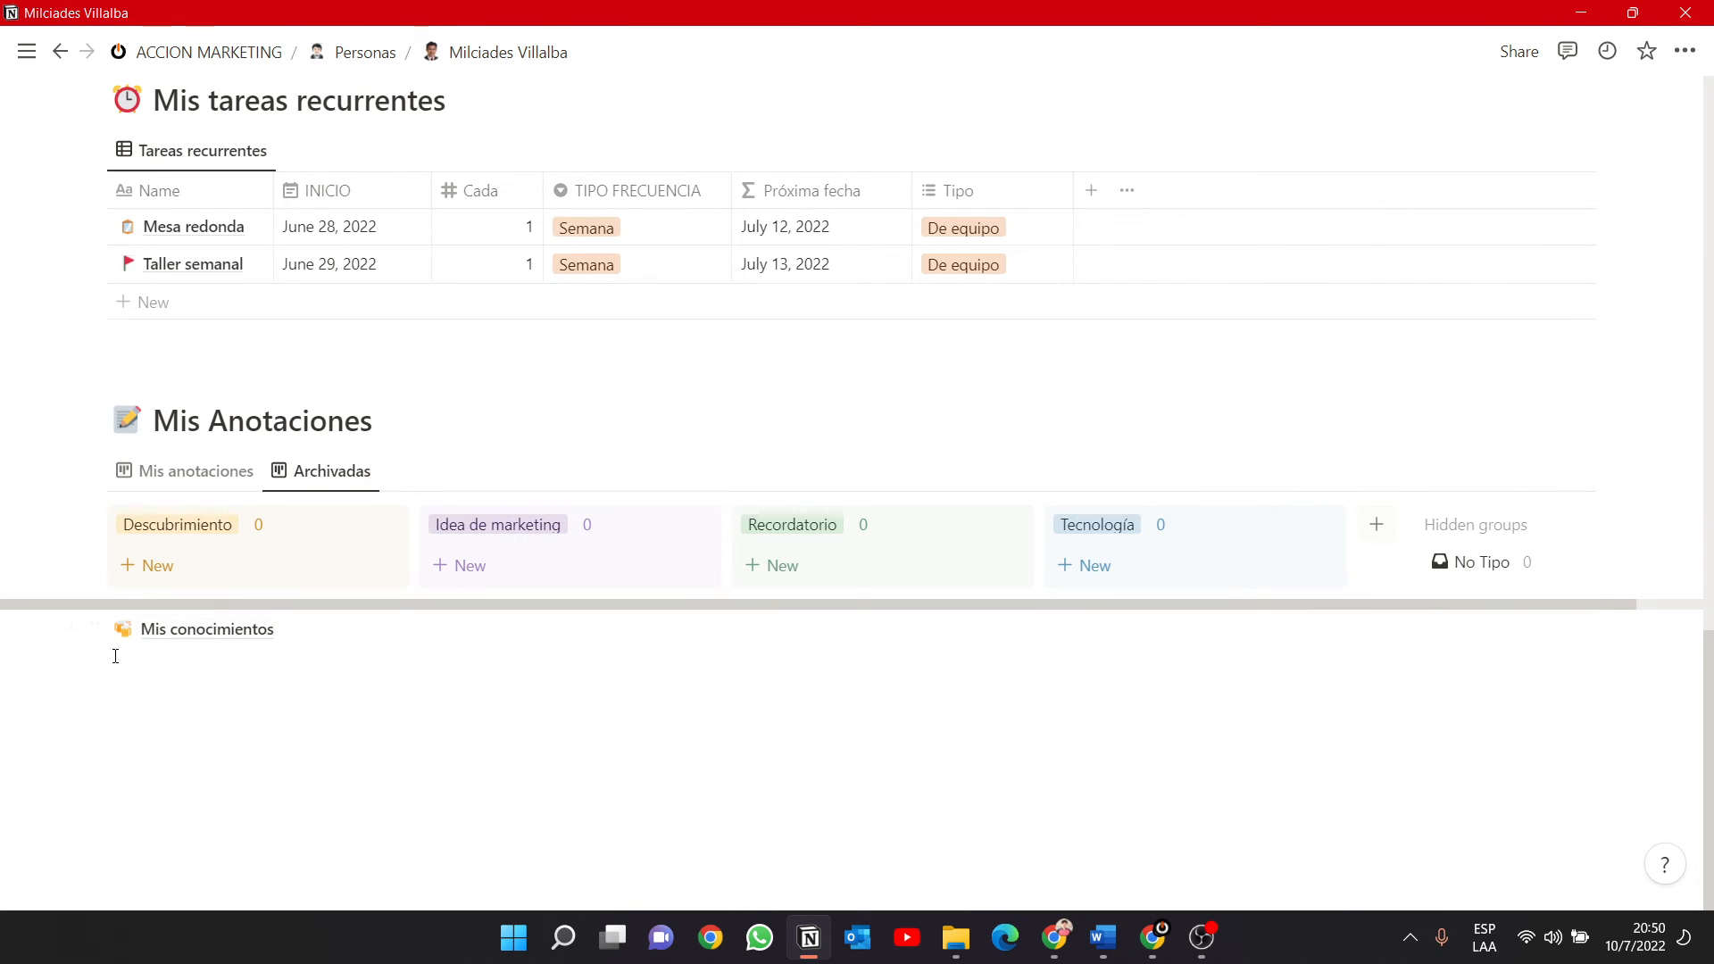
# Add a Heading 1 block reading "Mis cositas personales" below the Mis conocimientos link.
pyautogui.scroll(15, 145, 398)
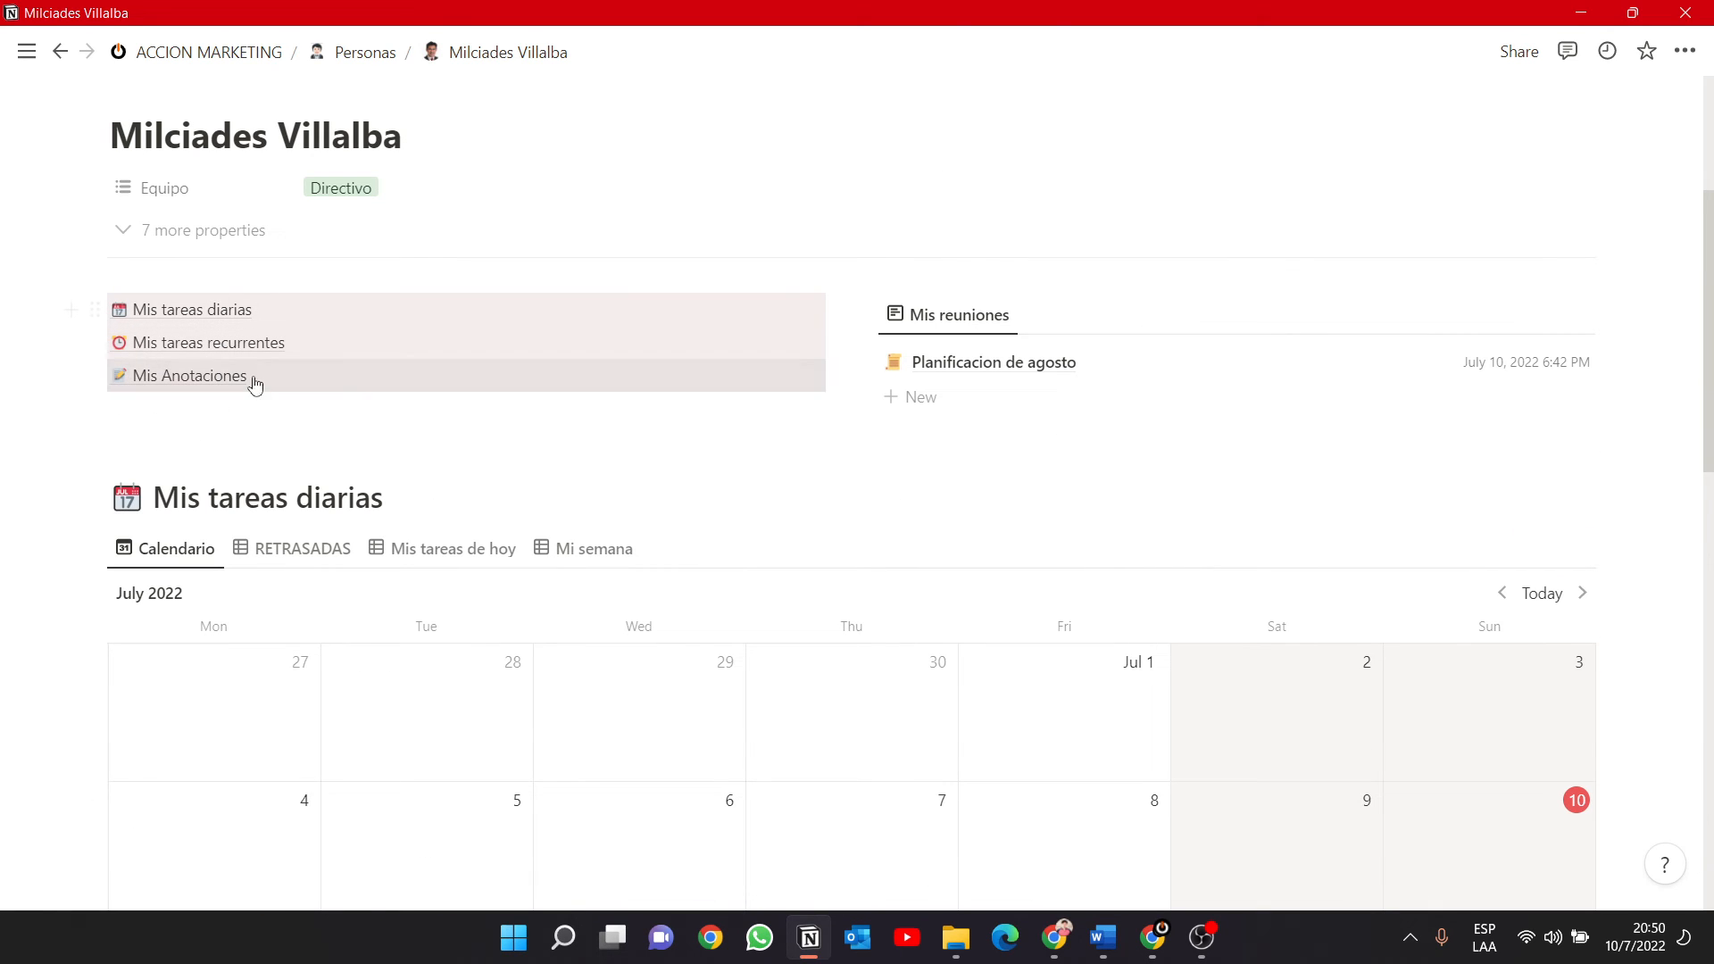
pyautogui.scroll(-10, 246, 478)
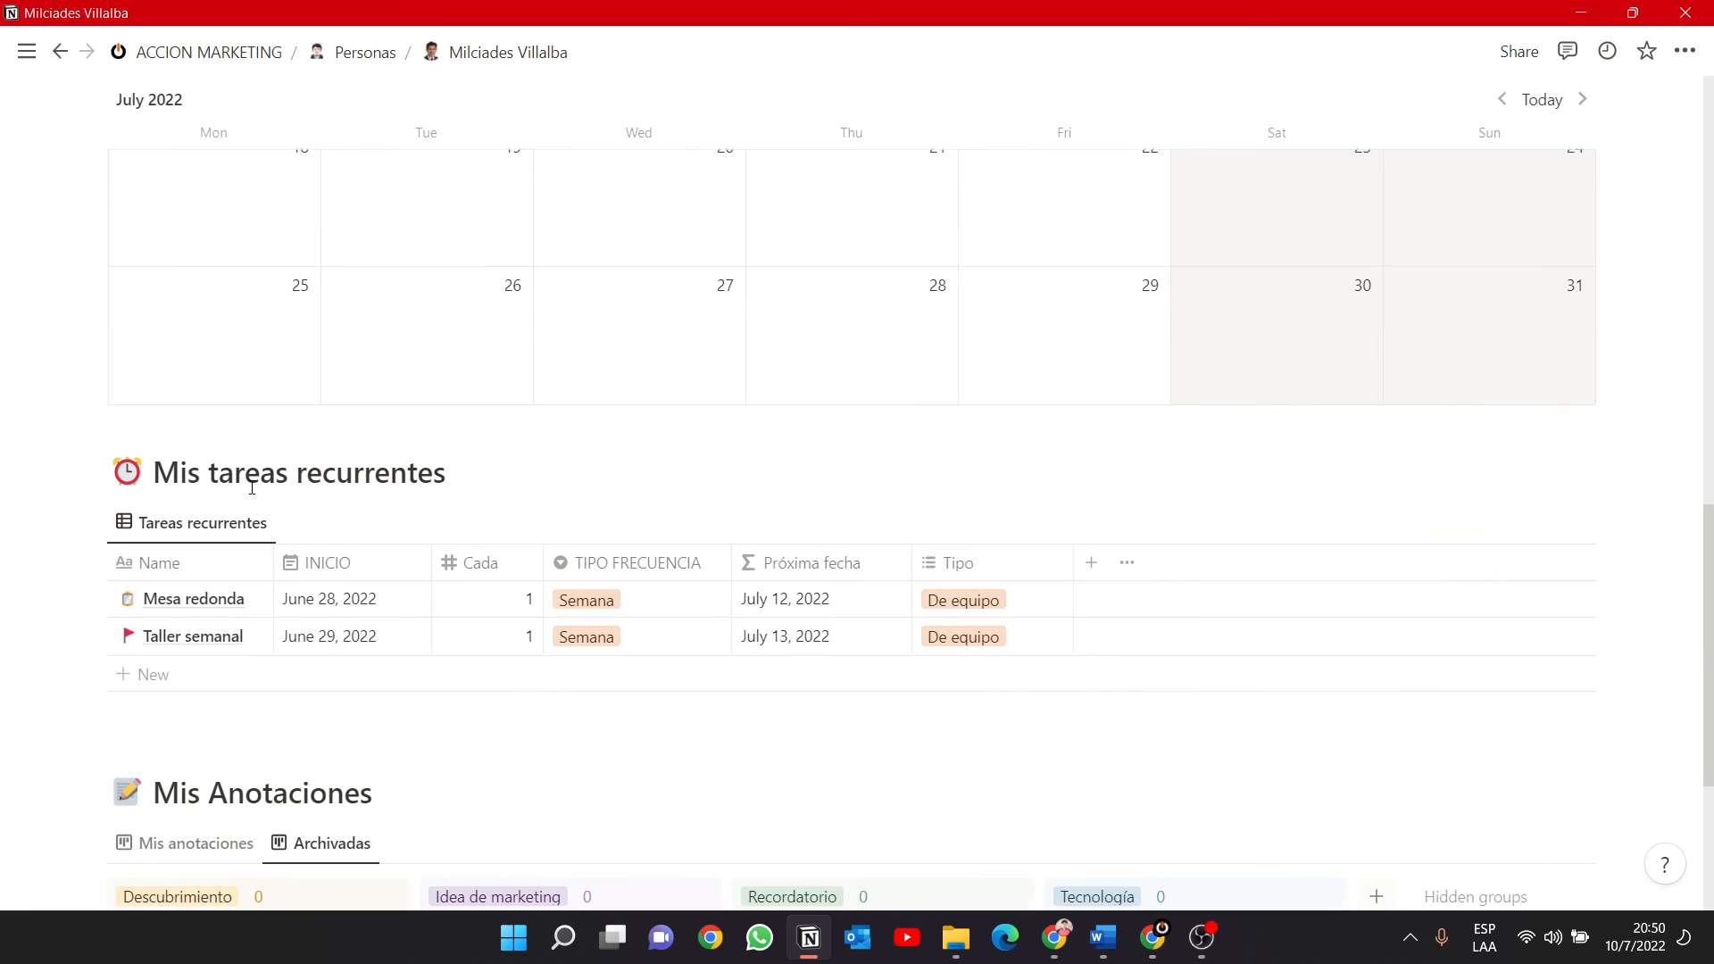
pyautogui.scroll(-4, 252, 487)
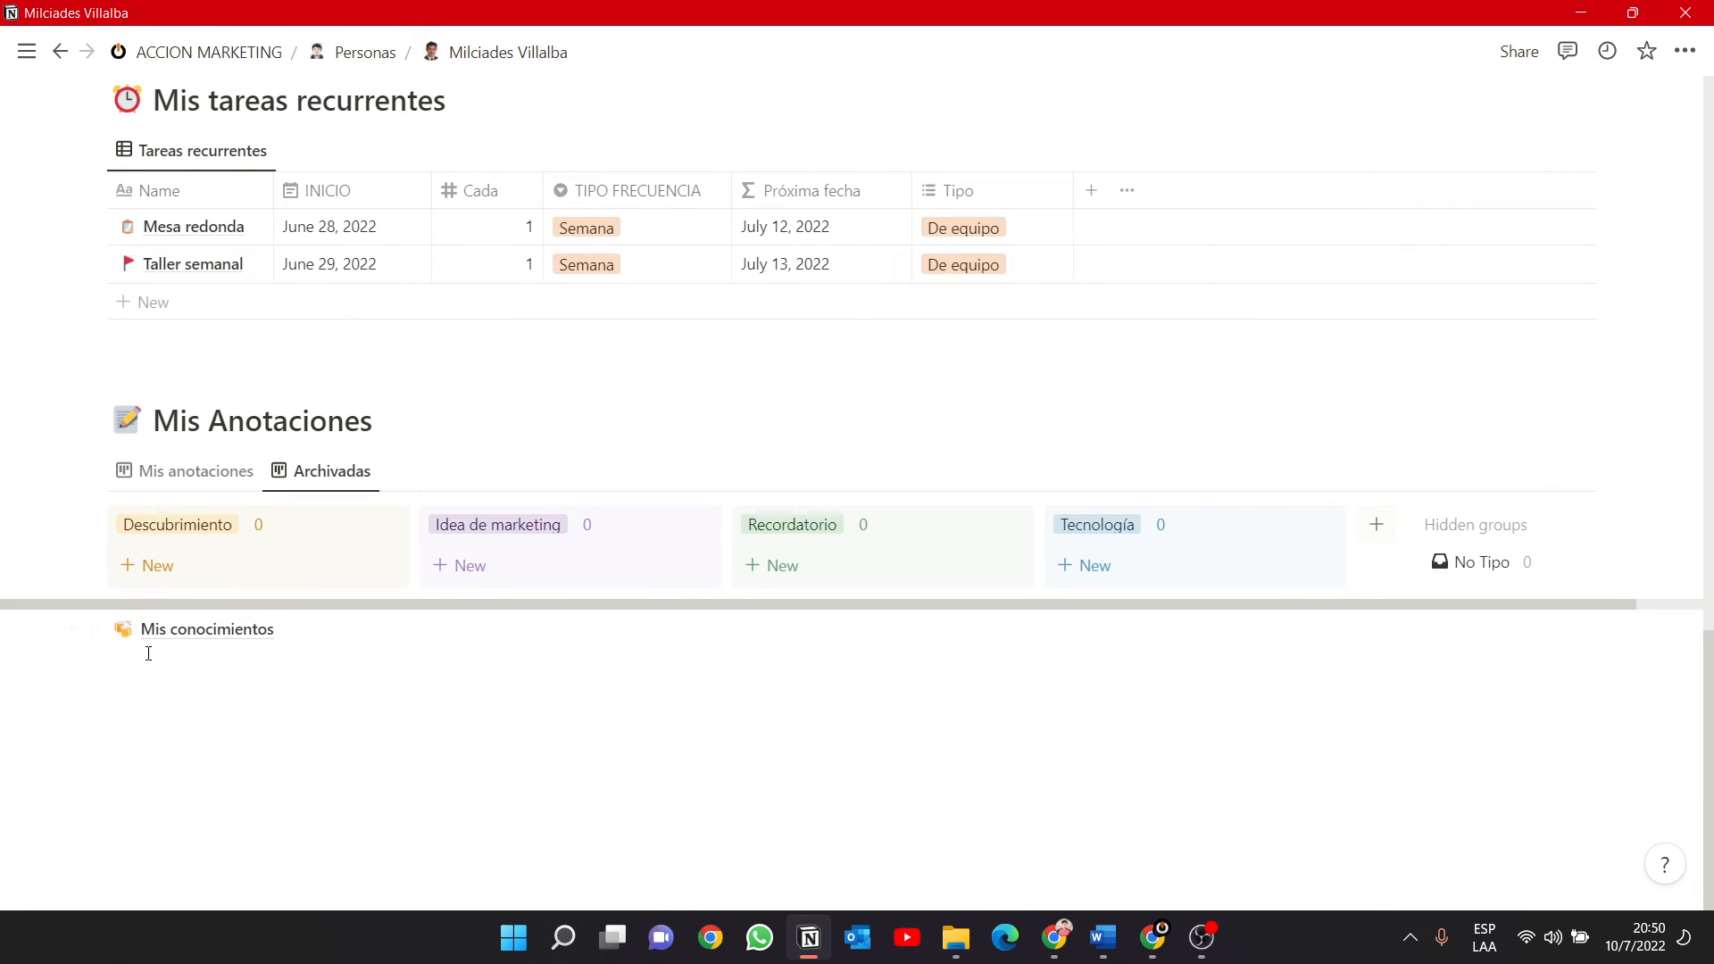
pyautogui.click(71, 631)
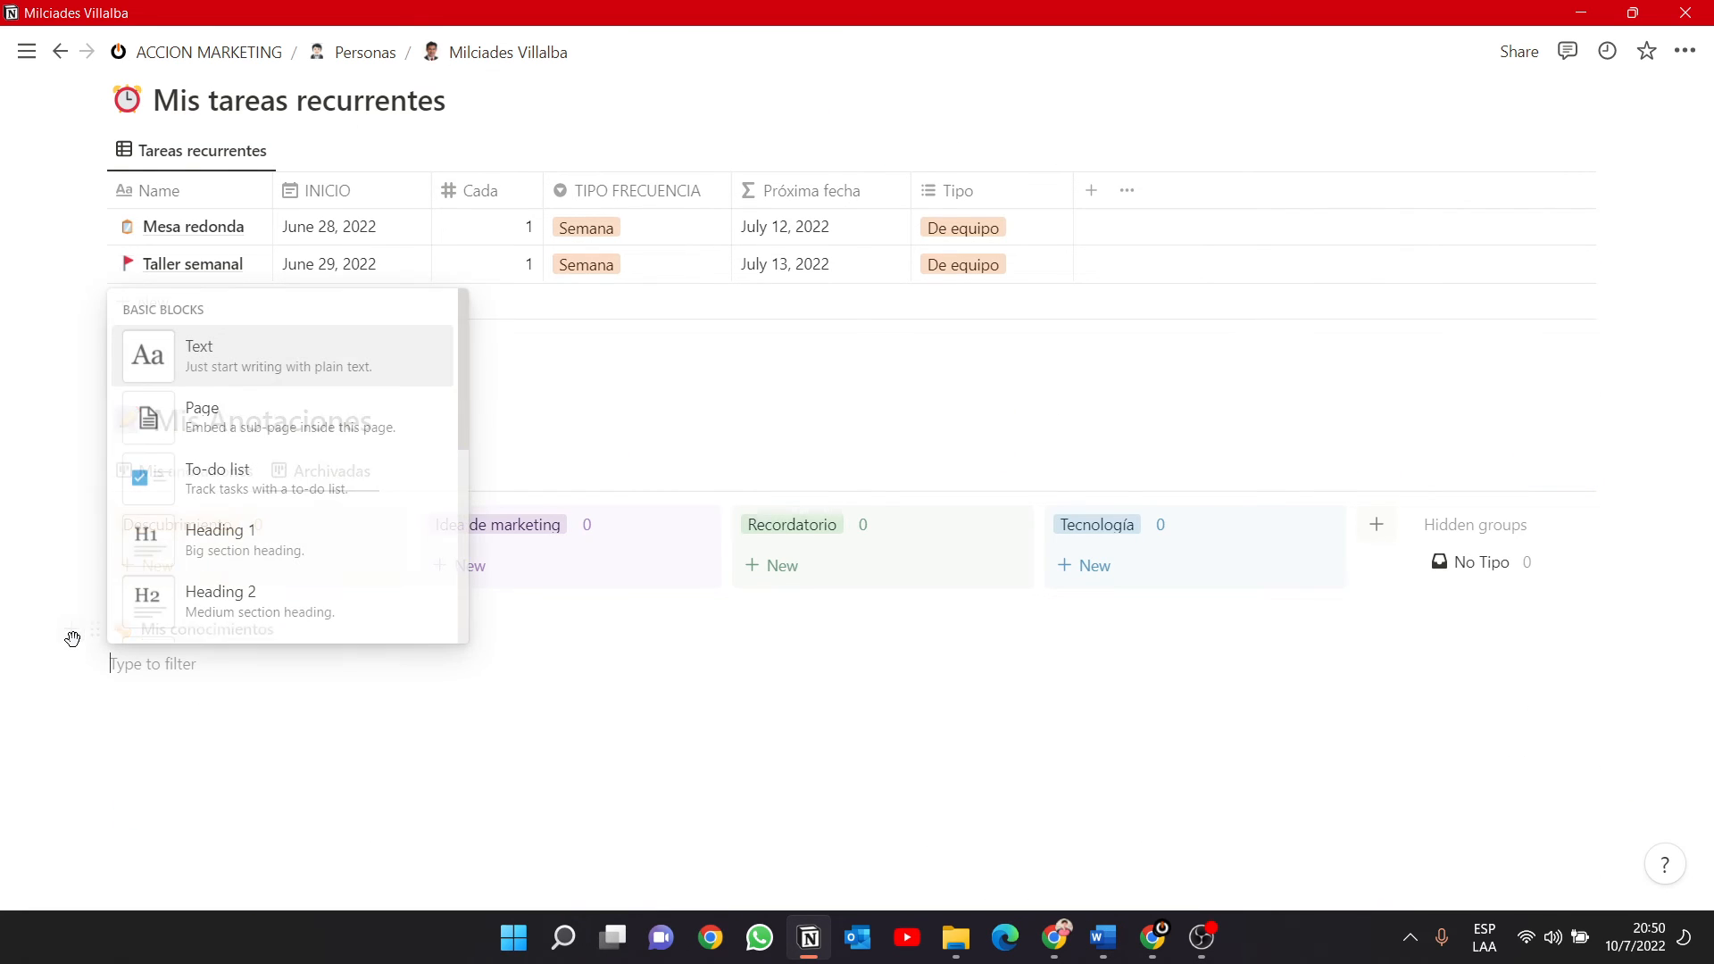
pyautogui.click(207, 540)
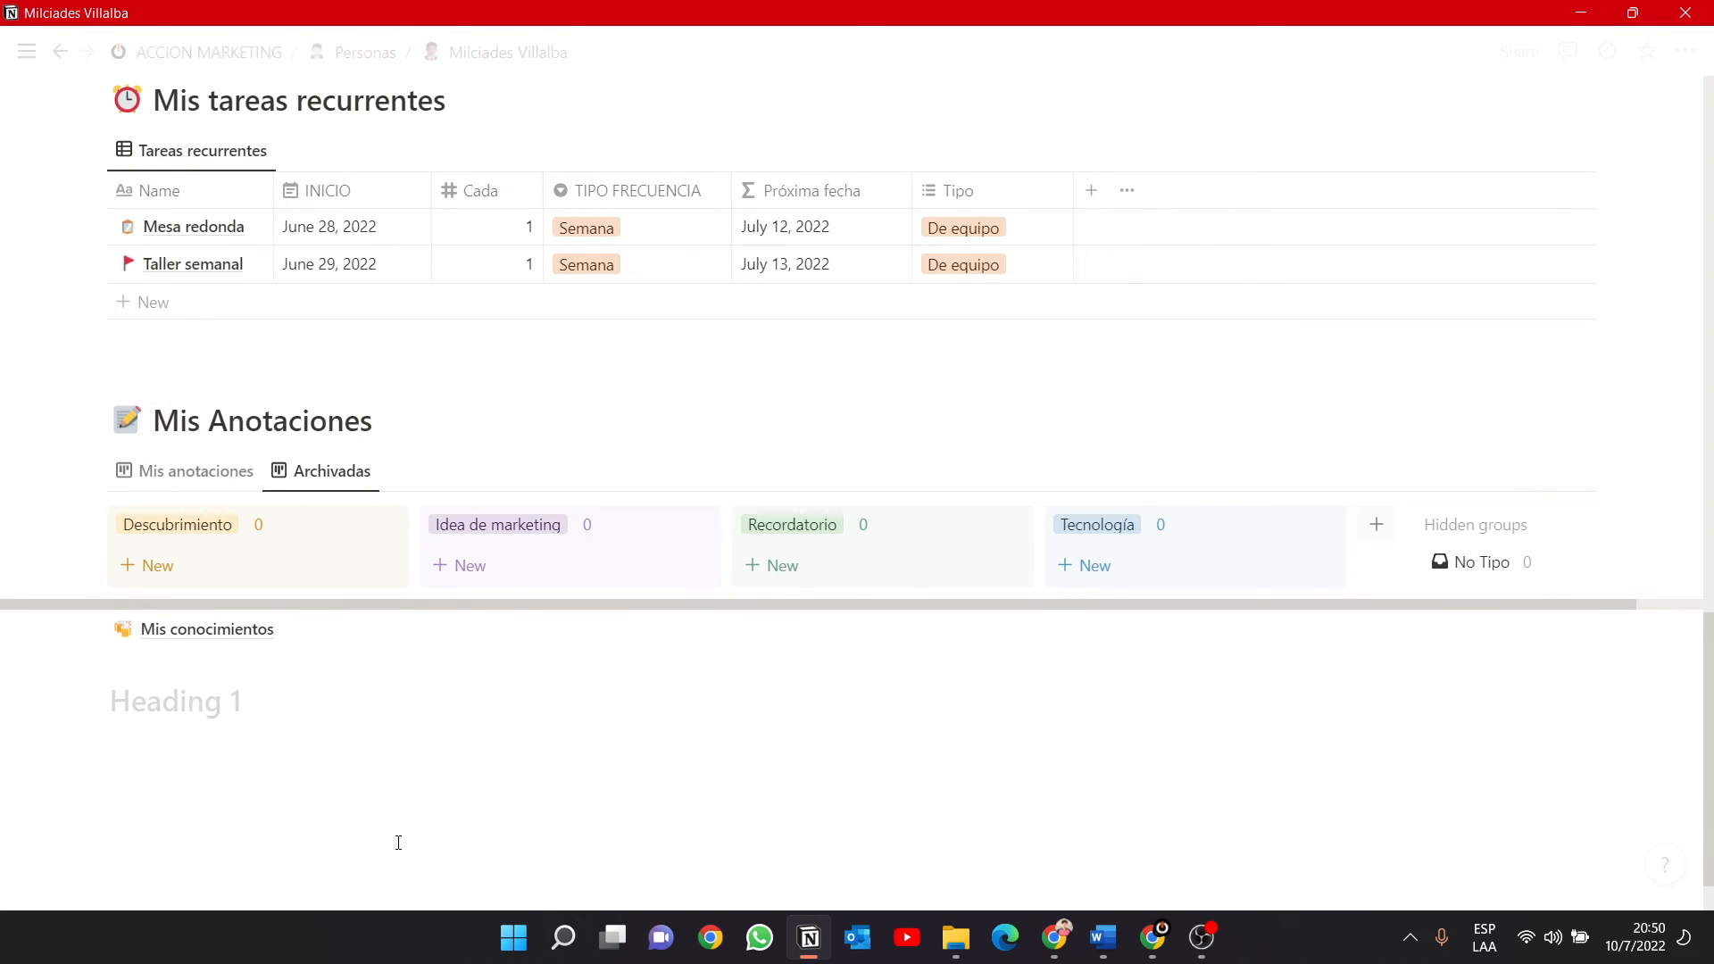
pyautogui.write('Mis cositas personales')
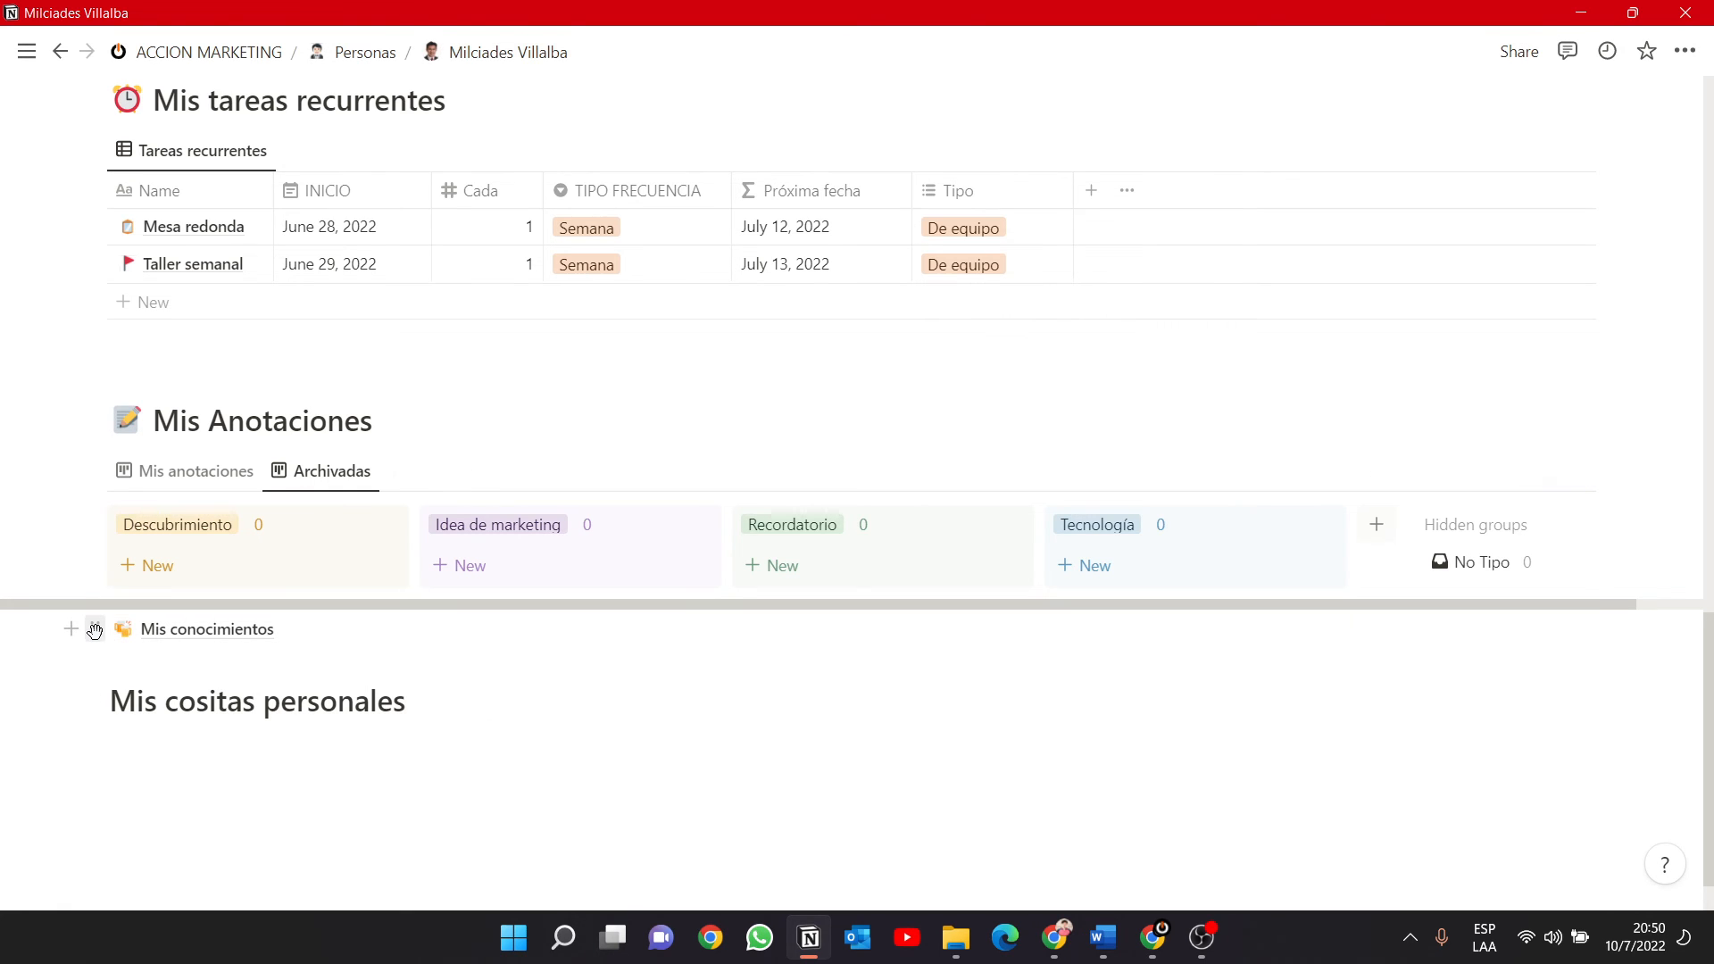
# Move the Mis conocimientos link beneath the Mis cositas personales heading and jump to that section from the page's table of contents.
pyautogui.moveTo(93, 630); pyautogui.dragTo(105, 746)
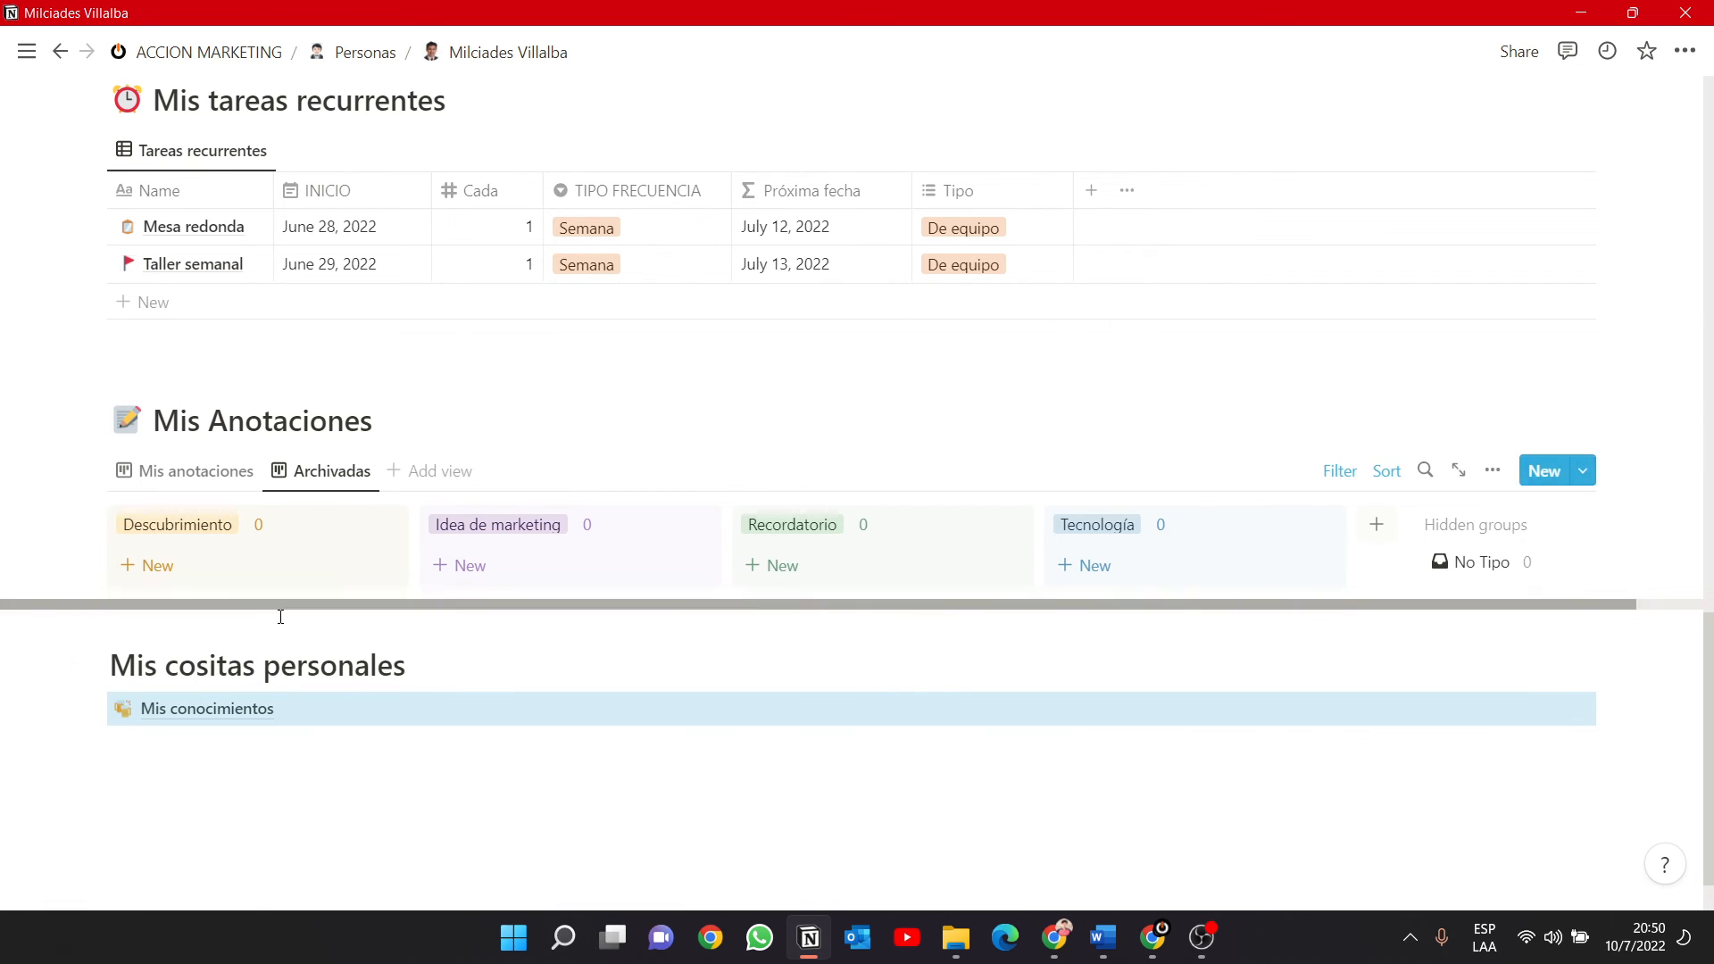
pyautogui.scroll(20, 279, 612)
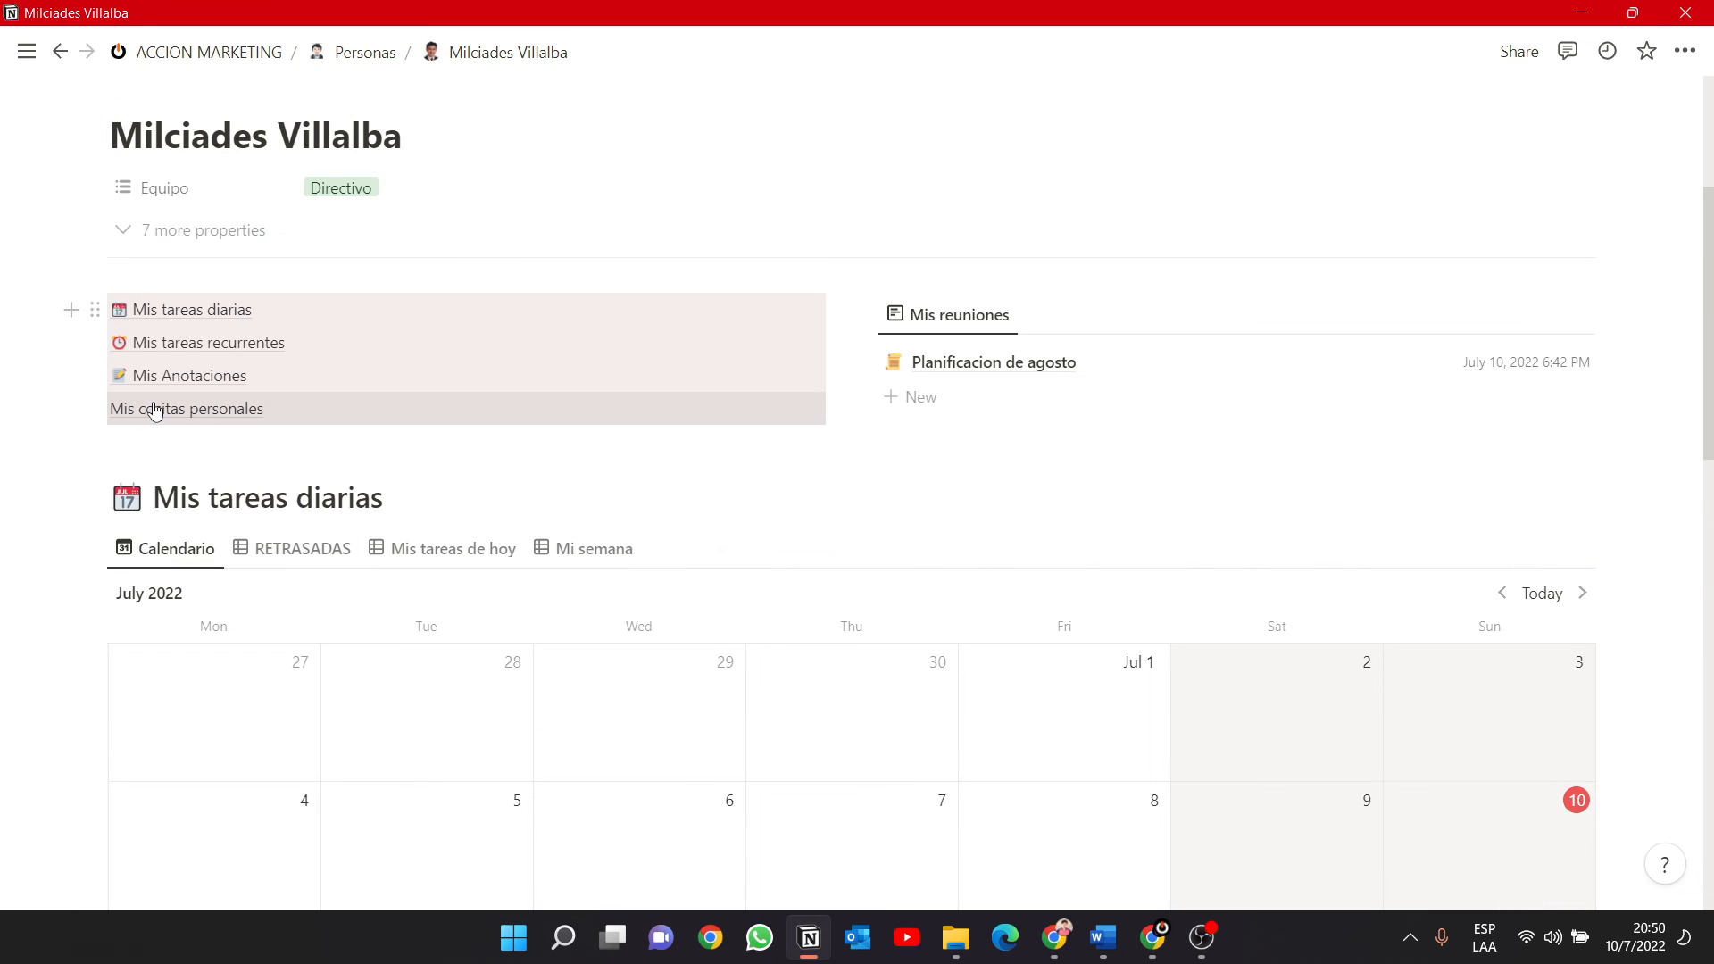
pyautogui.click(159, 414)
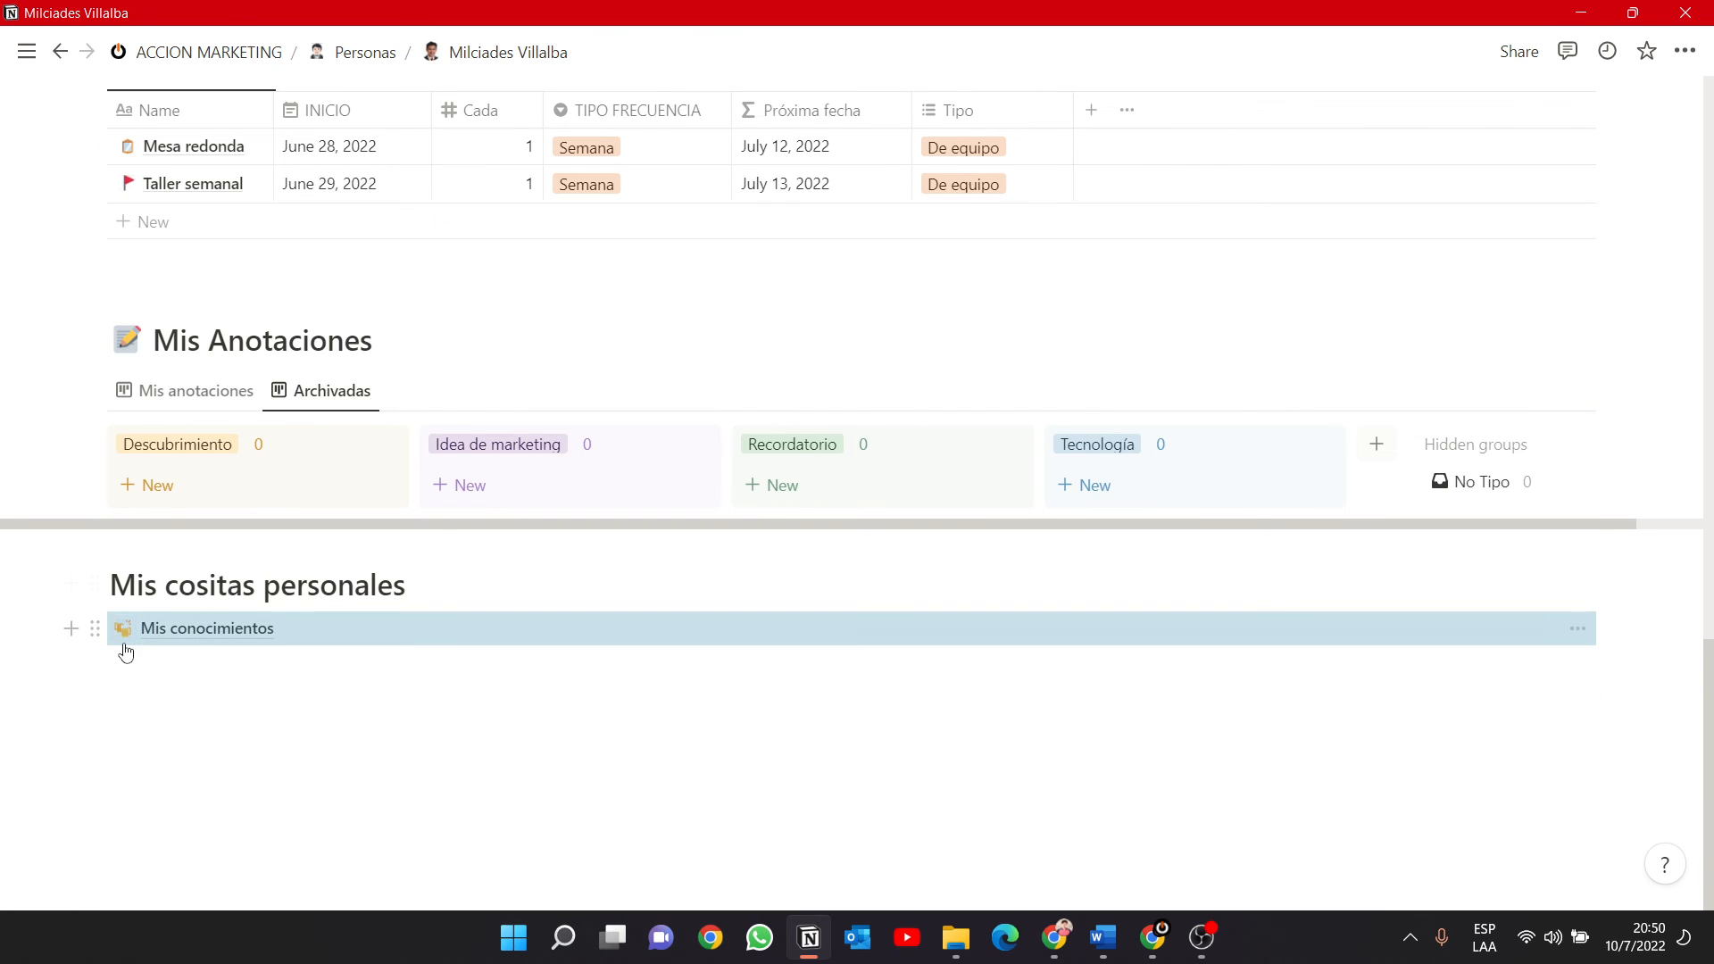
# Insert the astonished face emoji at the start of the Mis cositas personales heading.
pyautogui.click(110, 582)
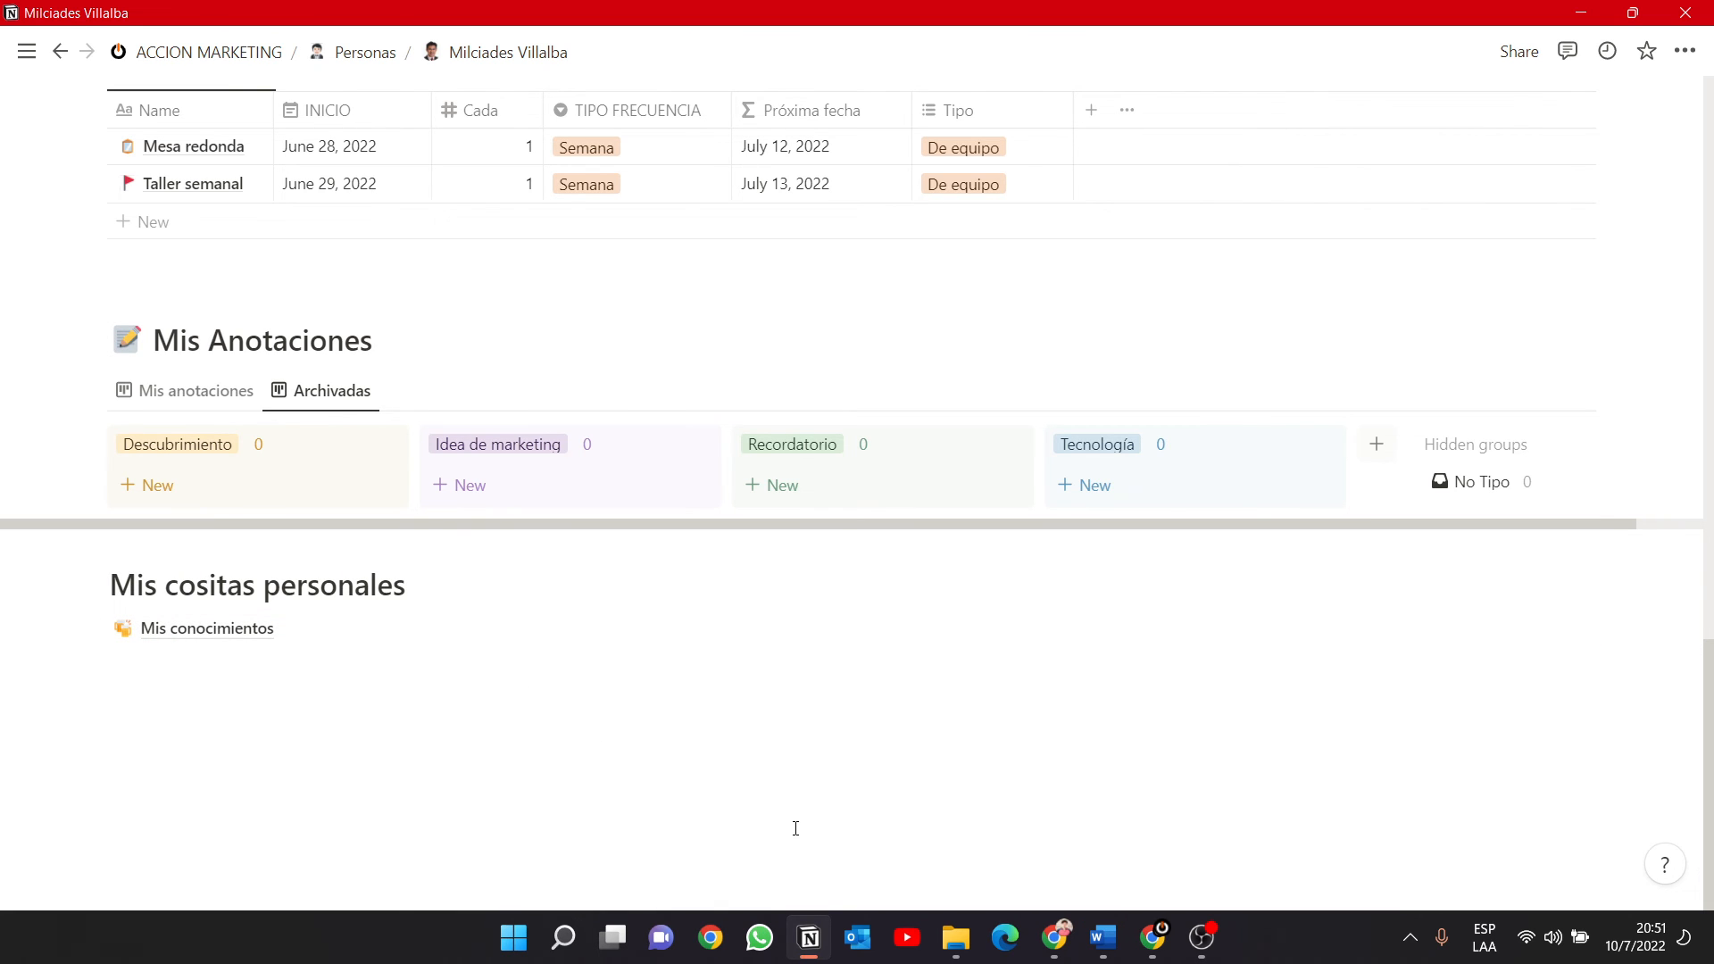
pyautogui.press('super+period')
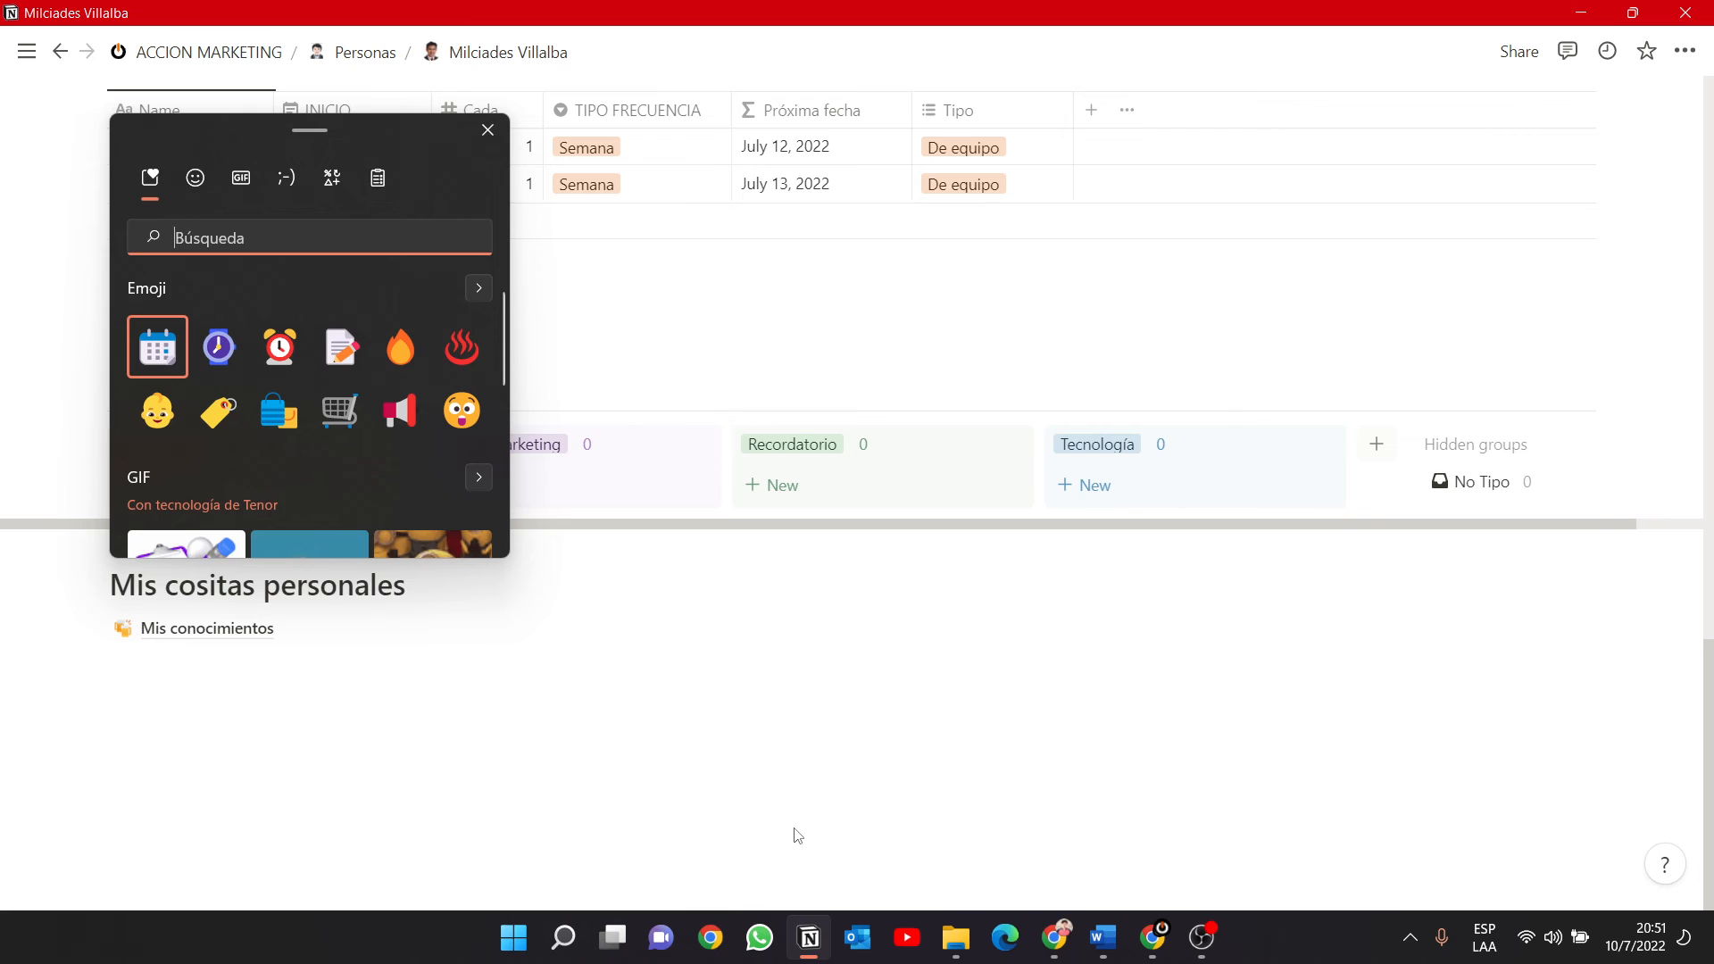
pyautogui.click(462, 411)
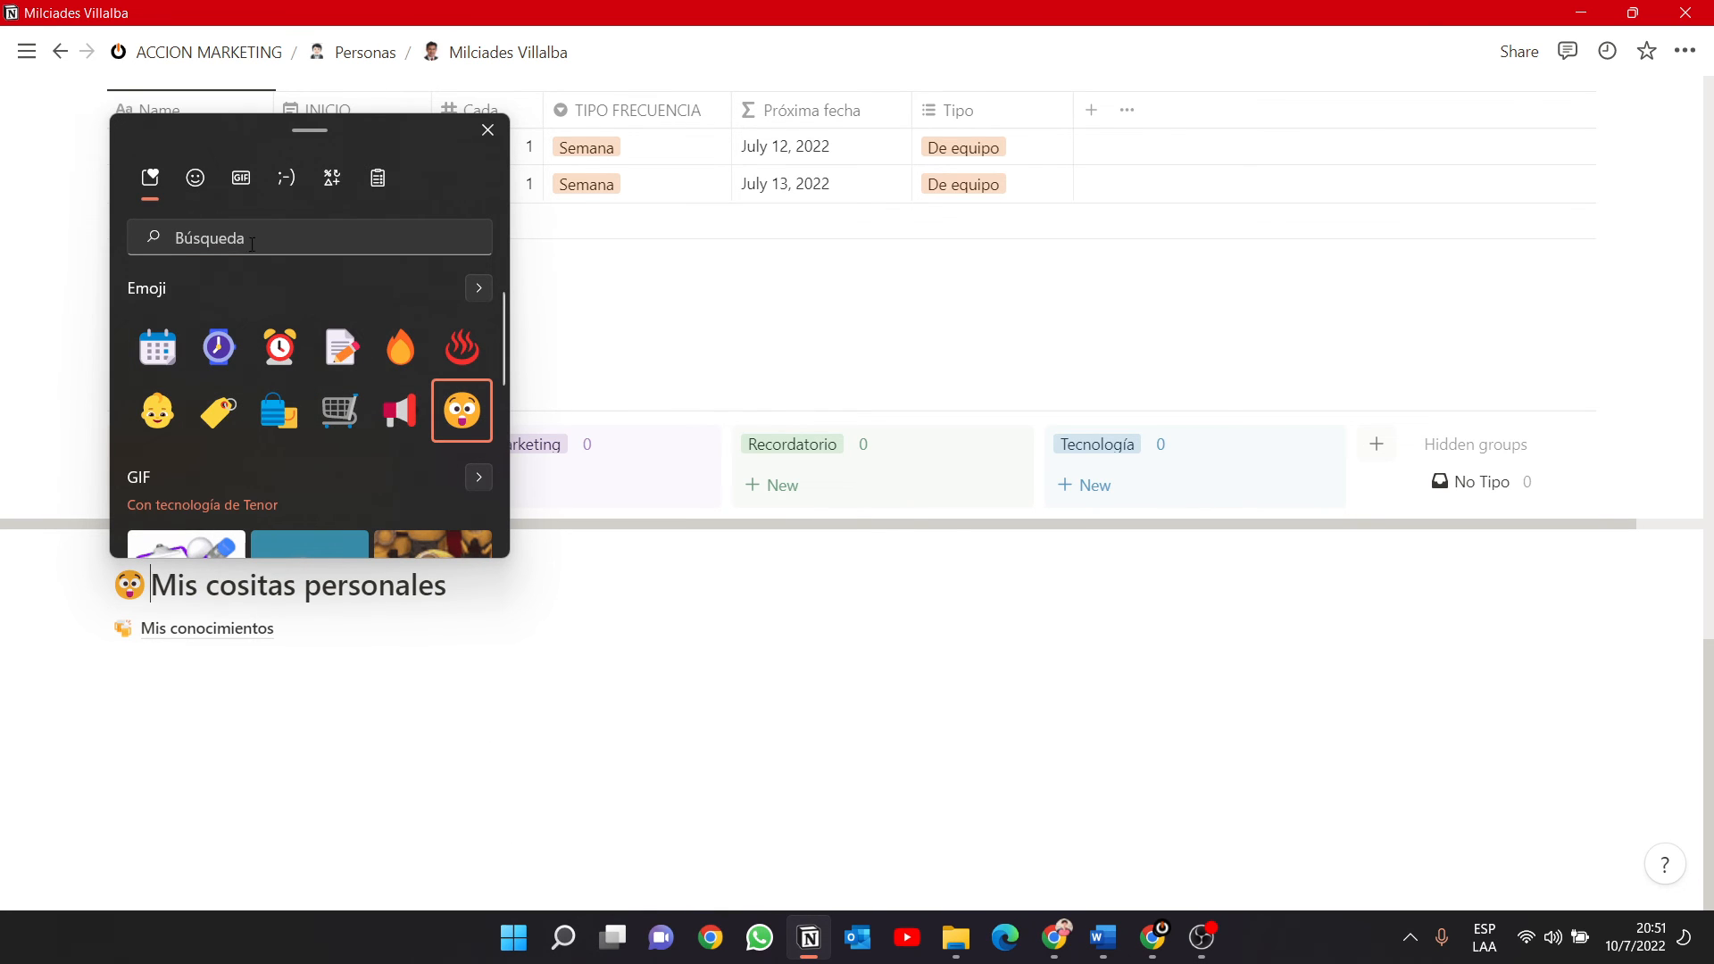
# Add the yawning face emoji before the Mis cositas personales heading text and delete the astonished face emoji.
pyautogui.click(193, 178)
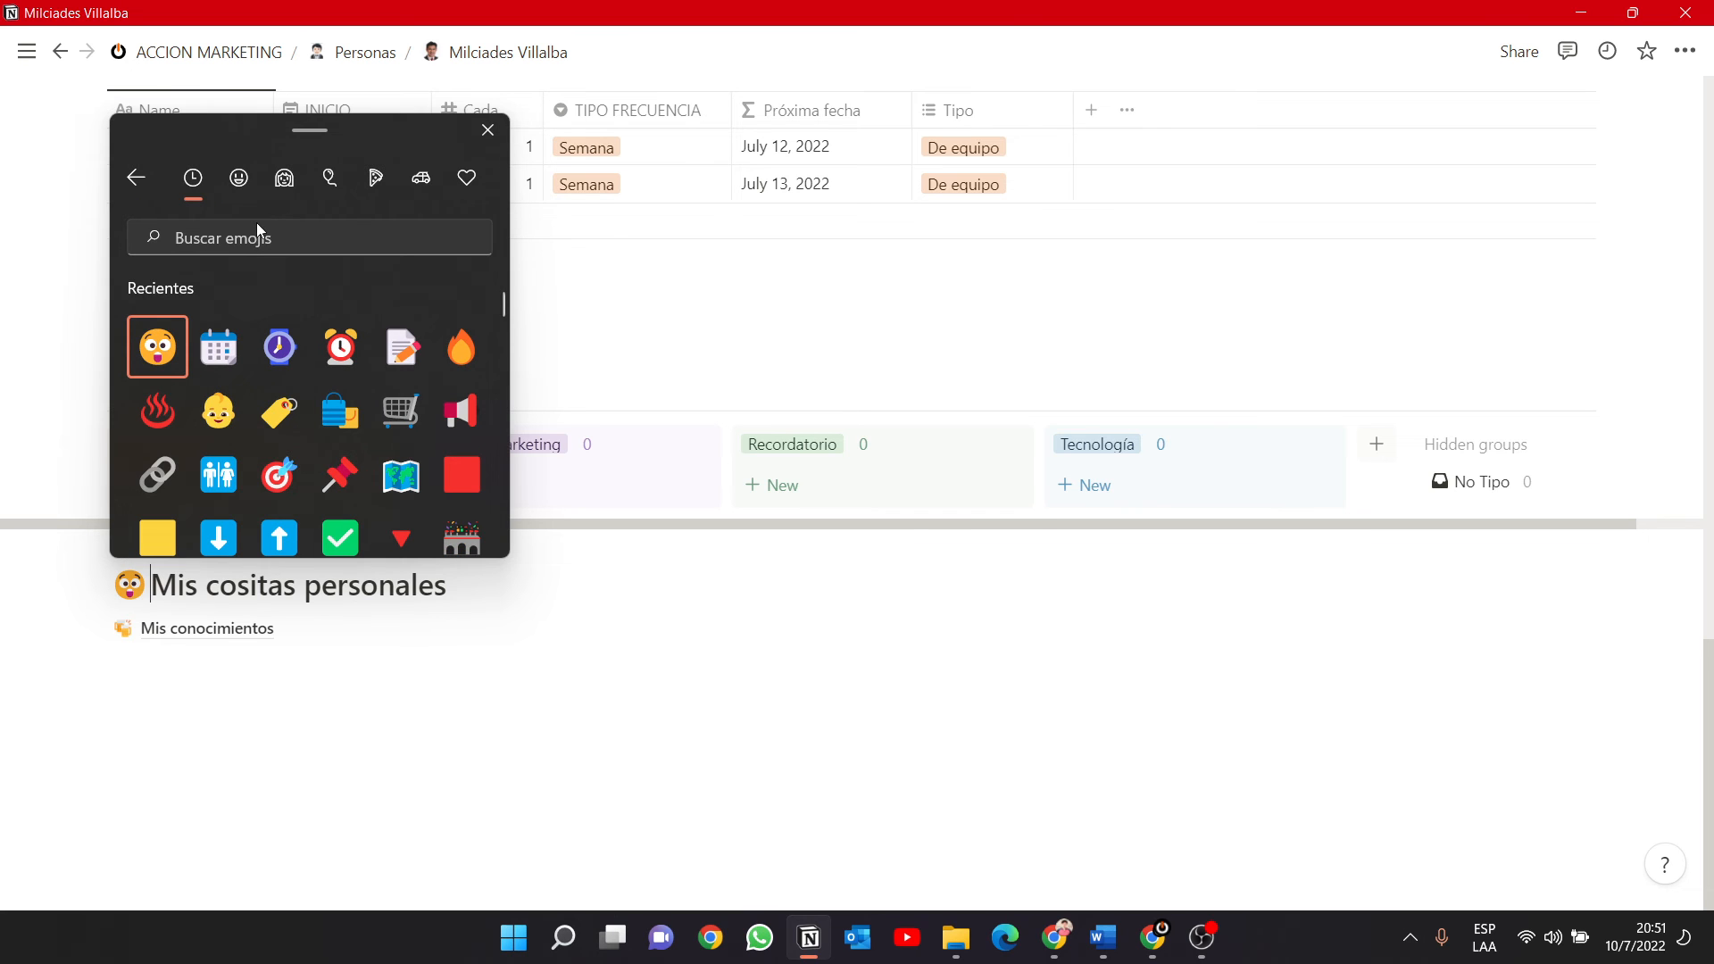
pyautogui.scroll(-2, 357, 408)
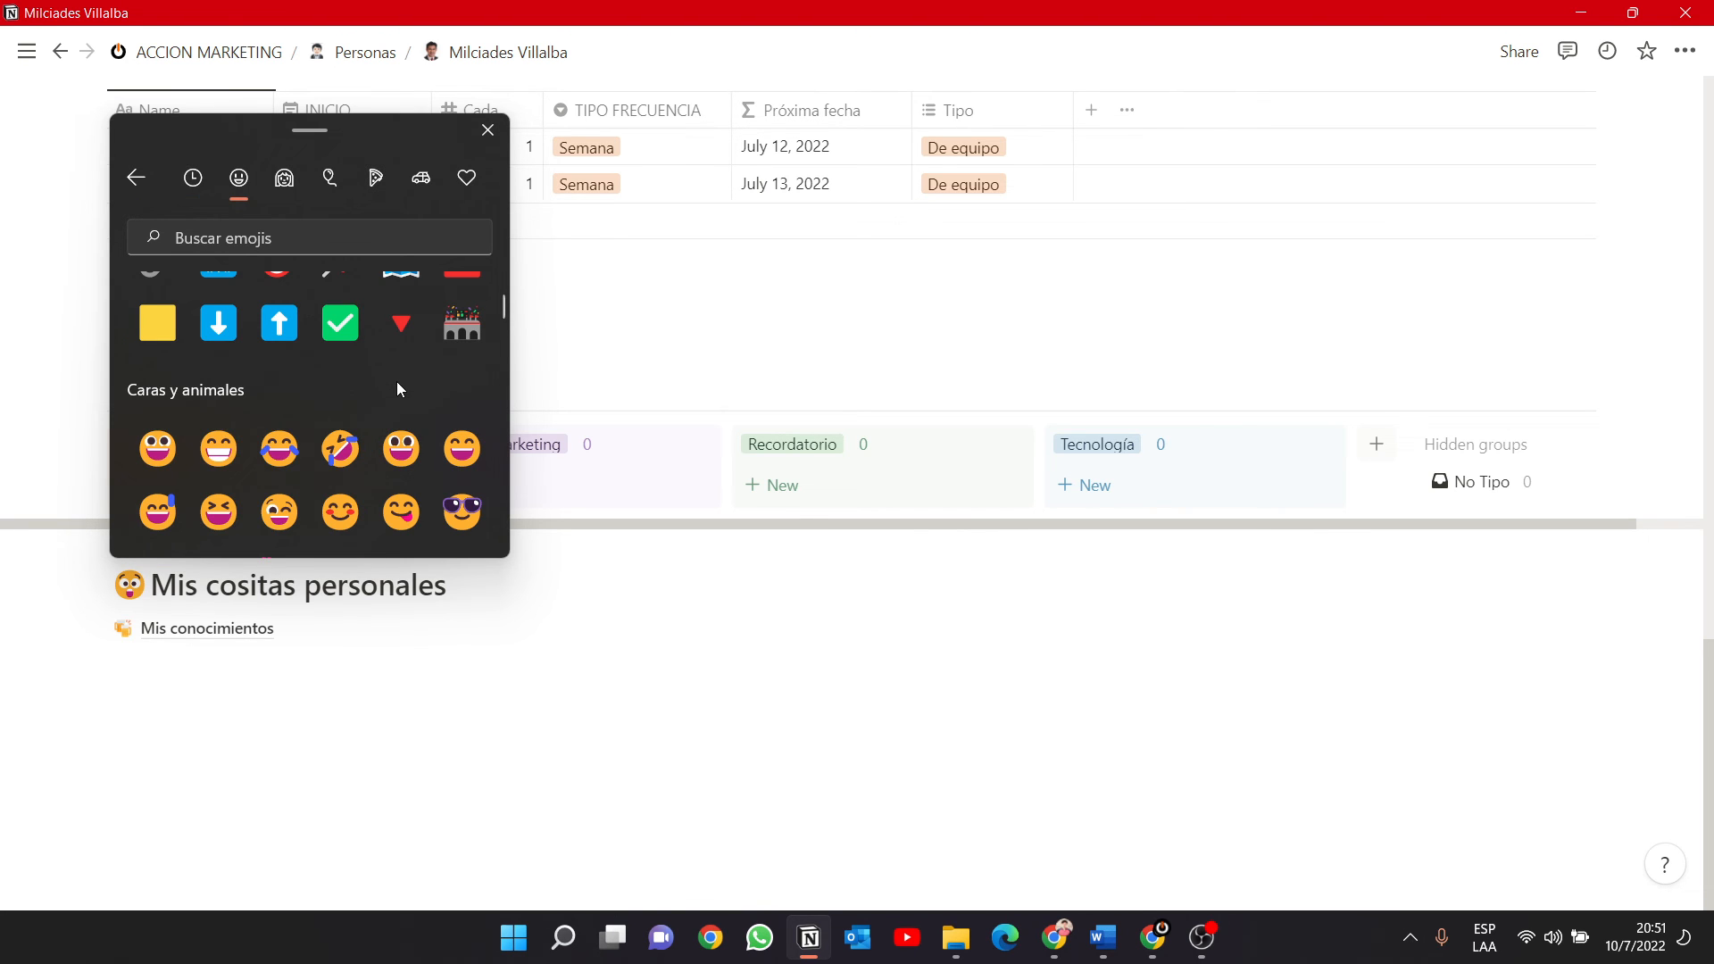
pyautogui.scroll(-5, 396, 382)
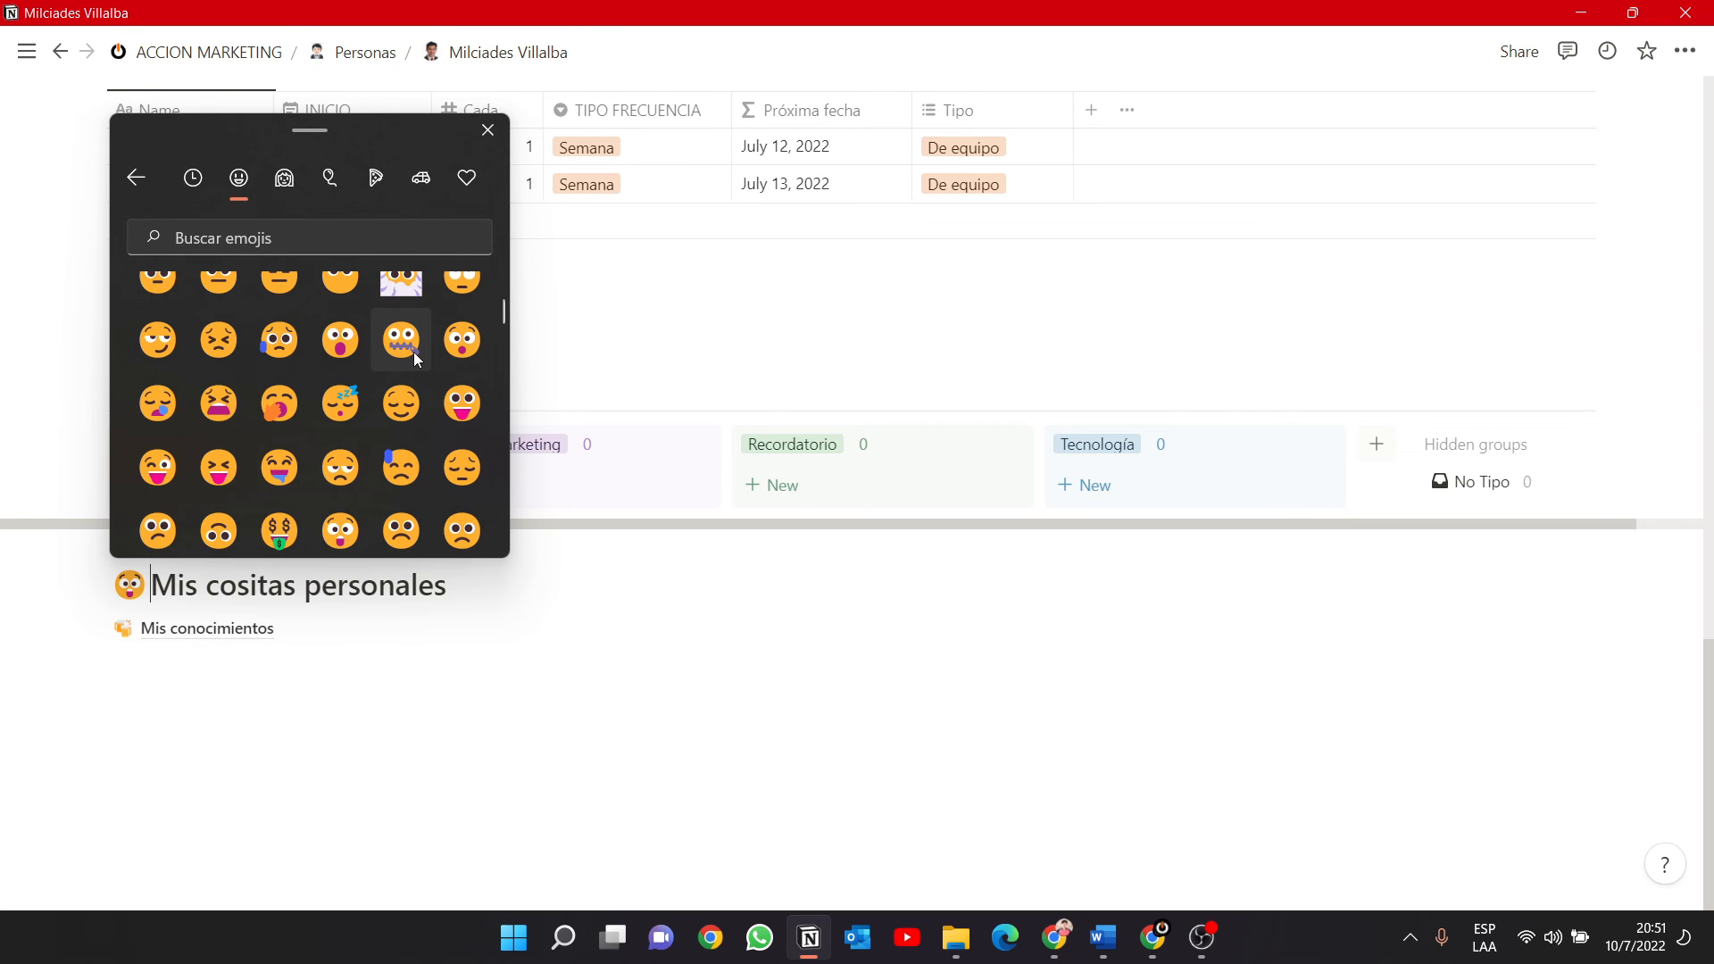
pyautogui.scroll(-1, 382, 400)
pyautogui.click(281, 333)
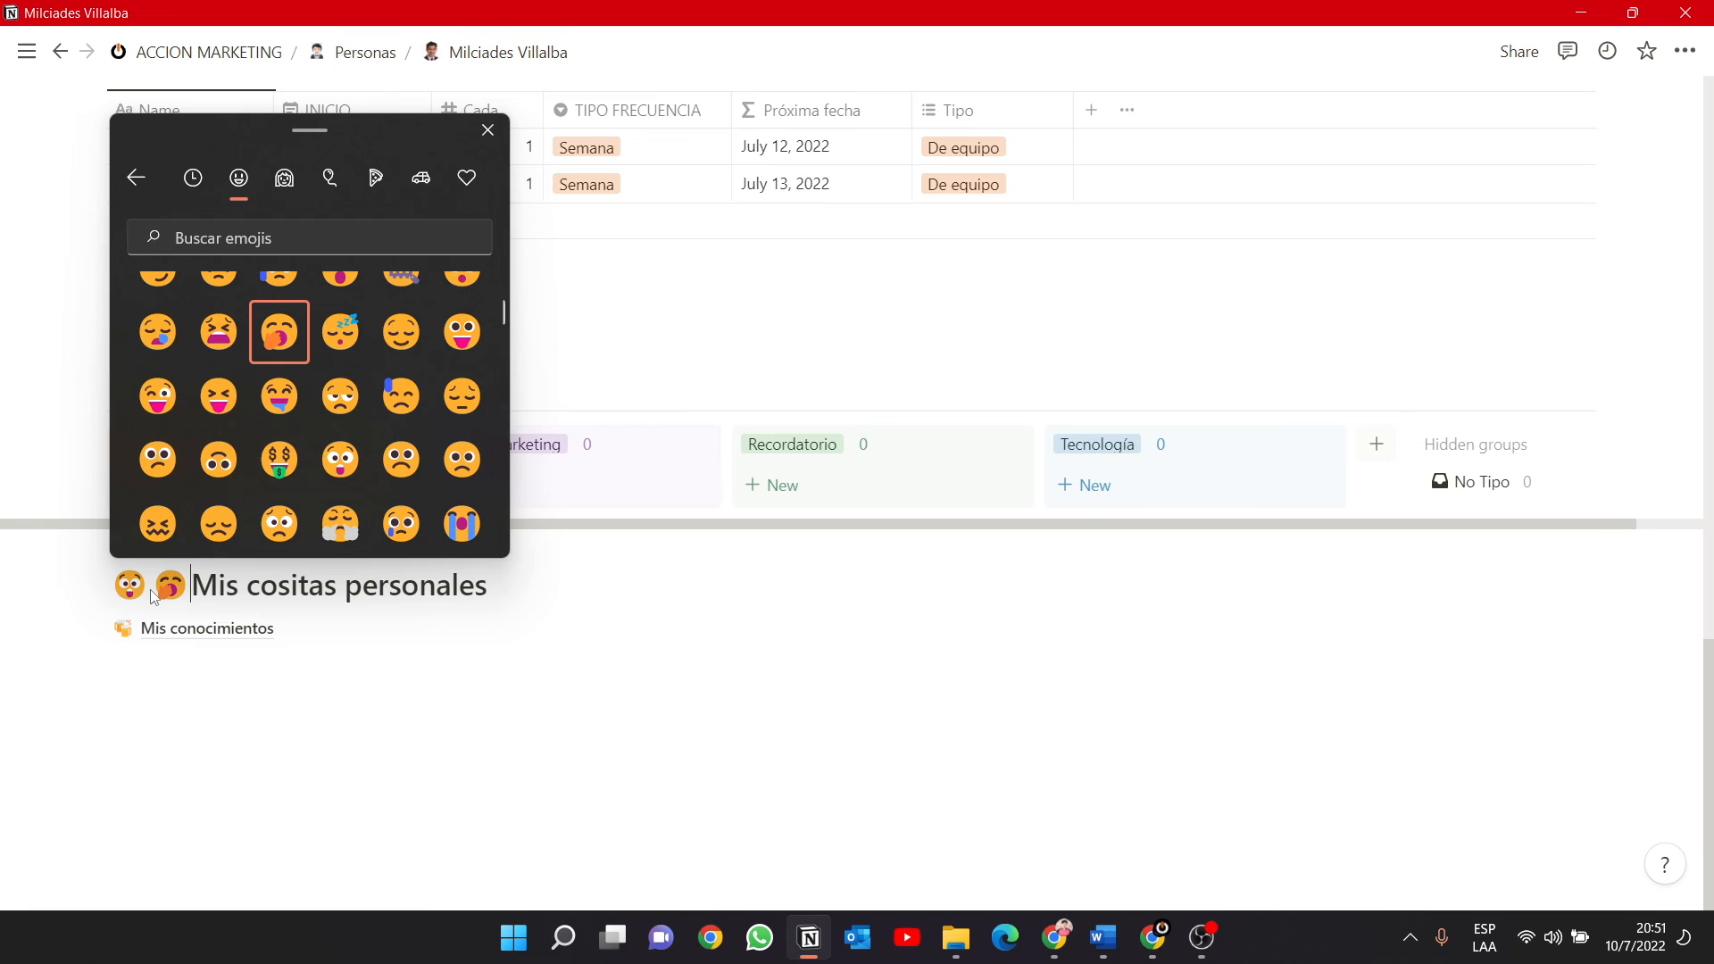
pyautogui.press('Escape')
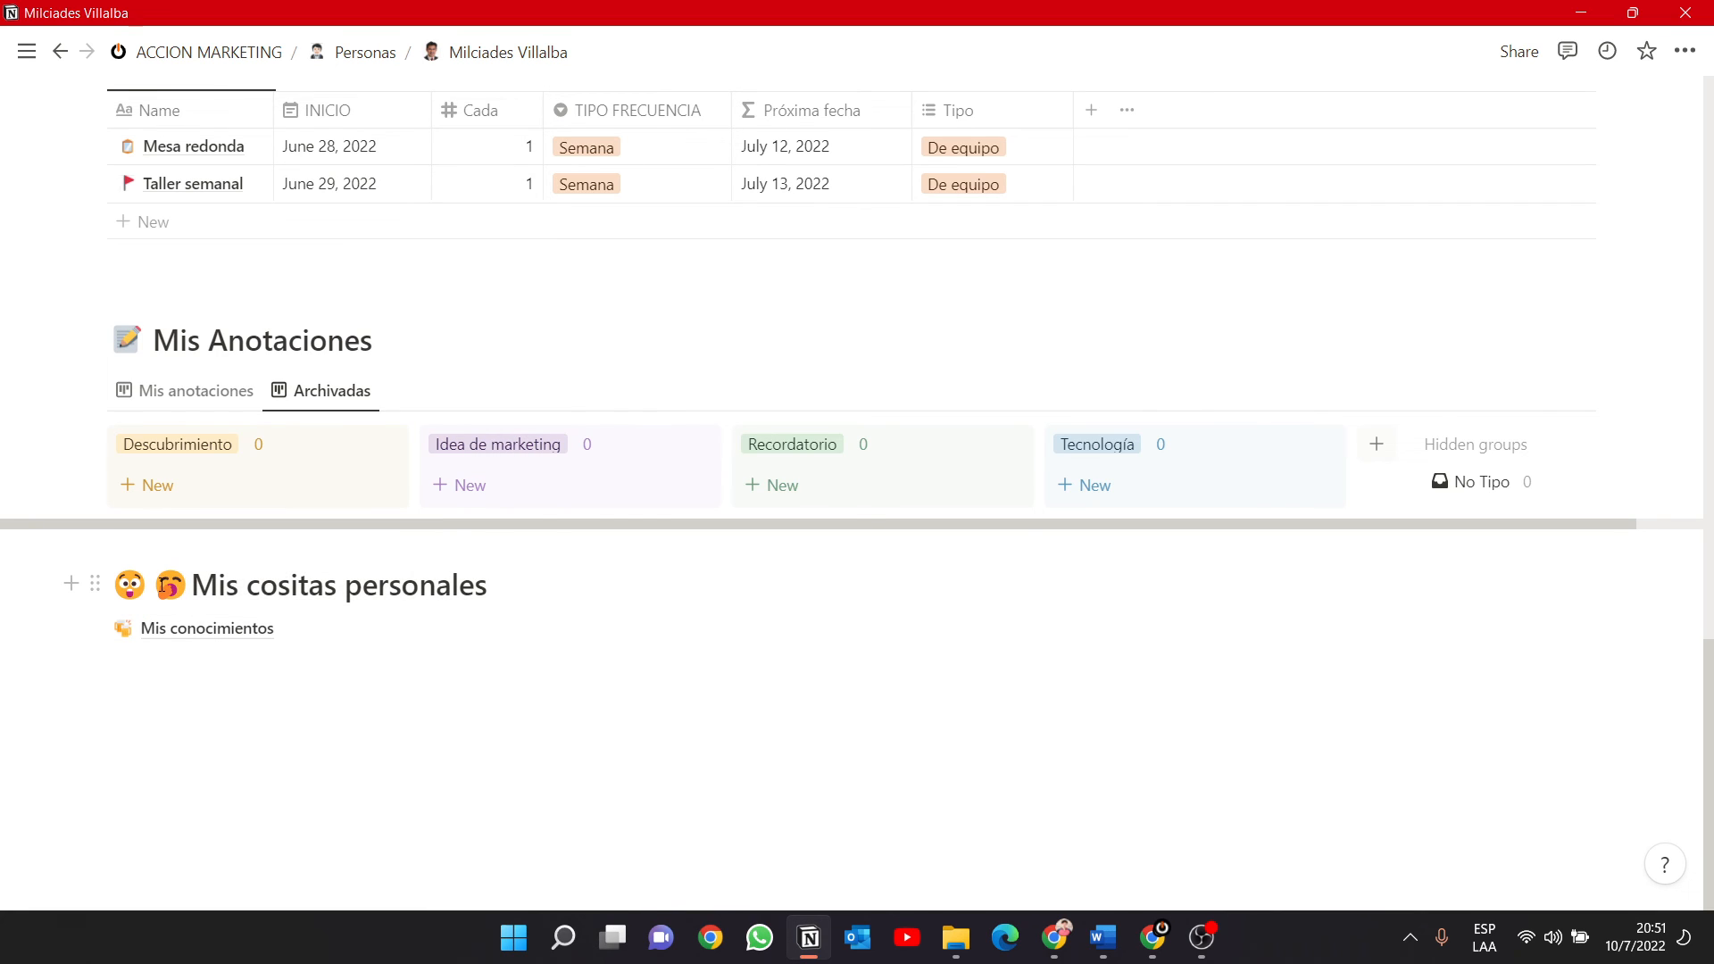
pyautogui.click(161, 585)
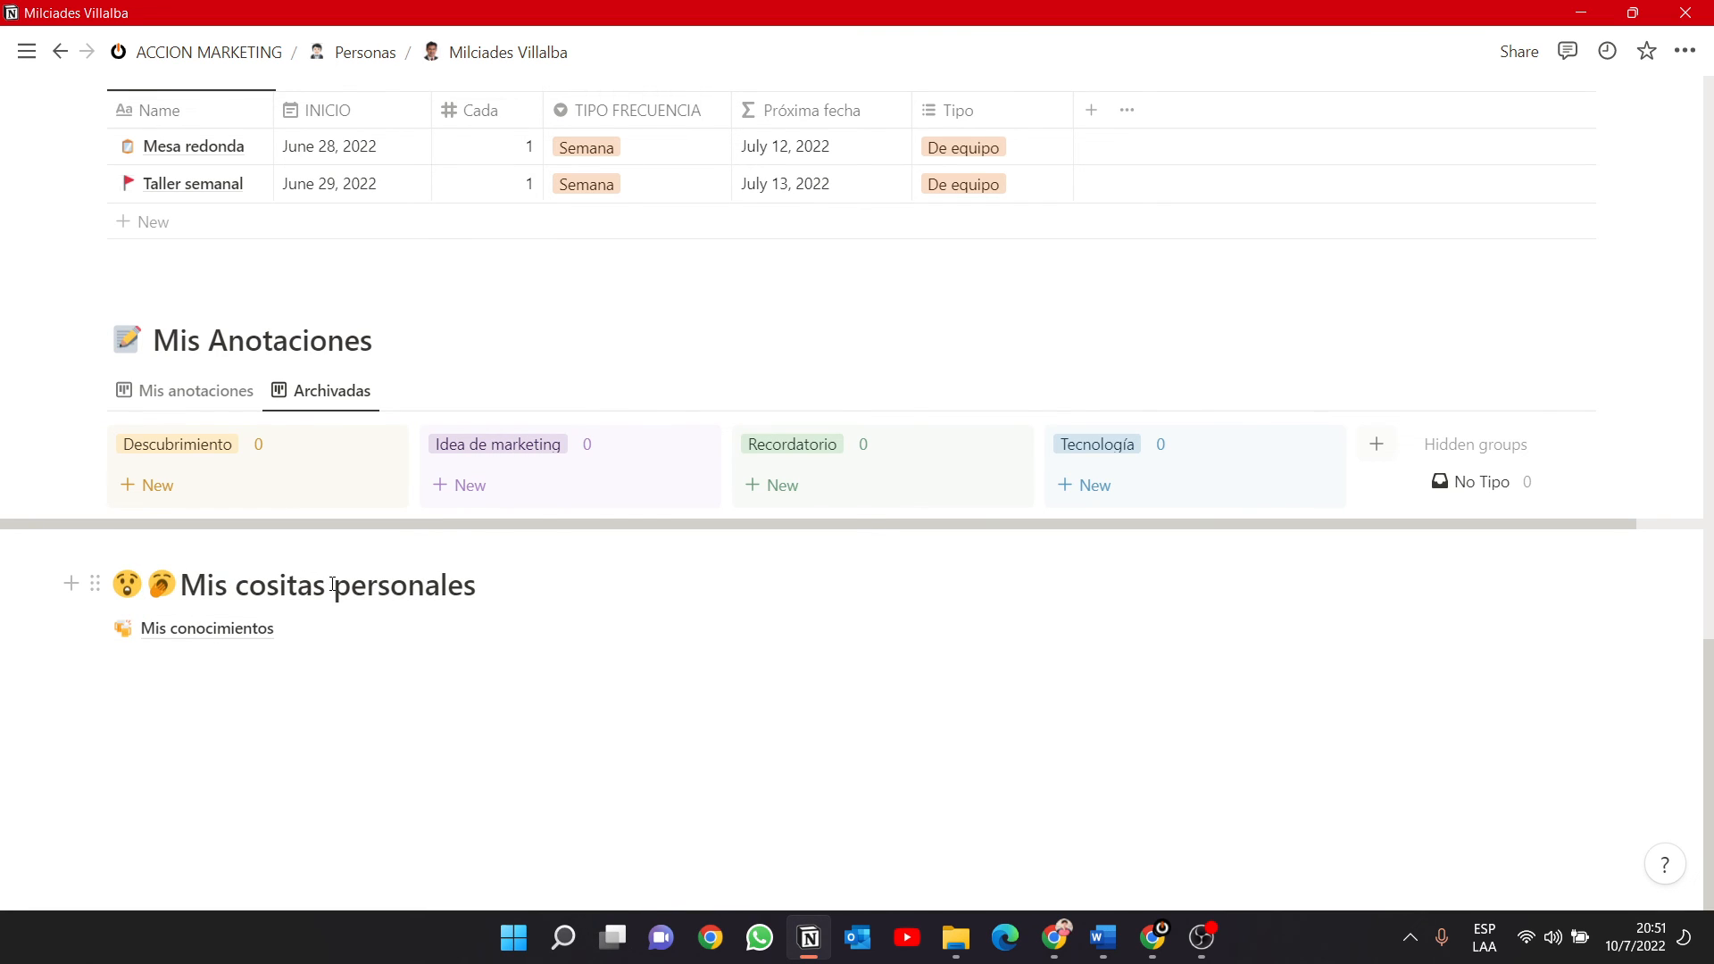
pyautogui.press('BackSpace')
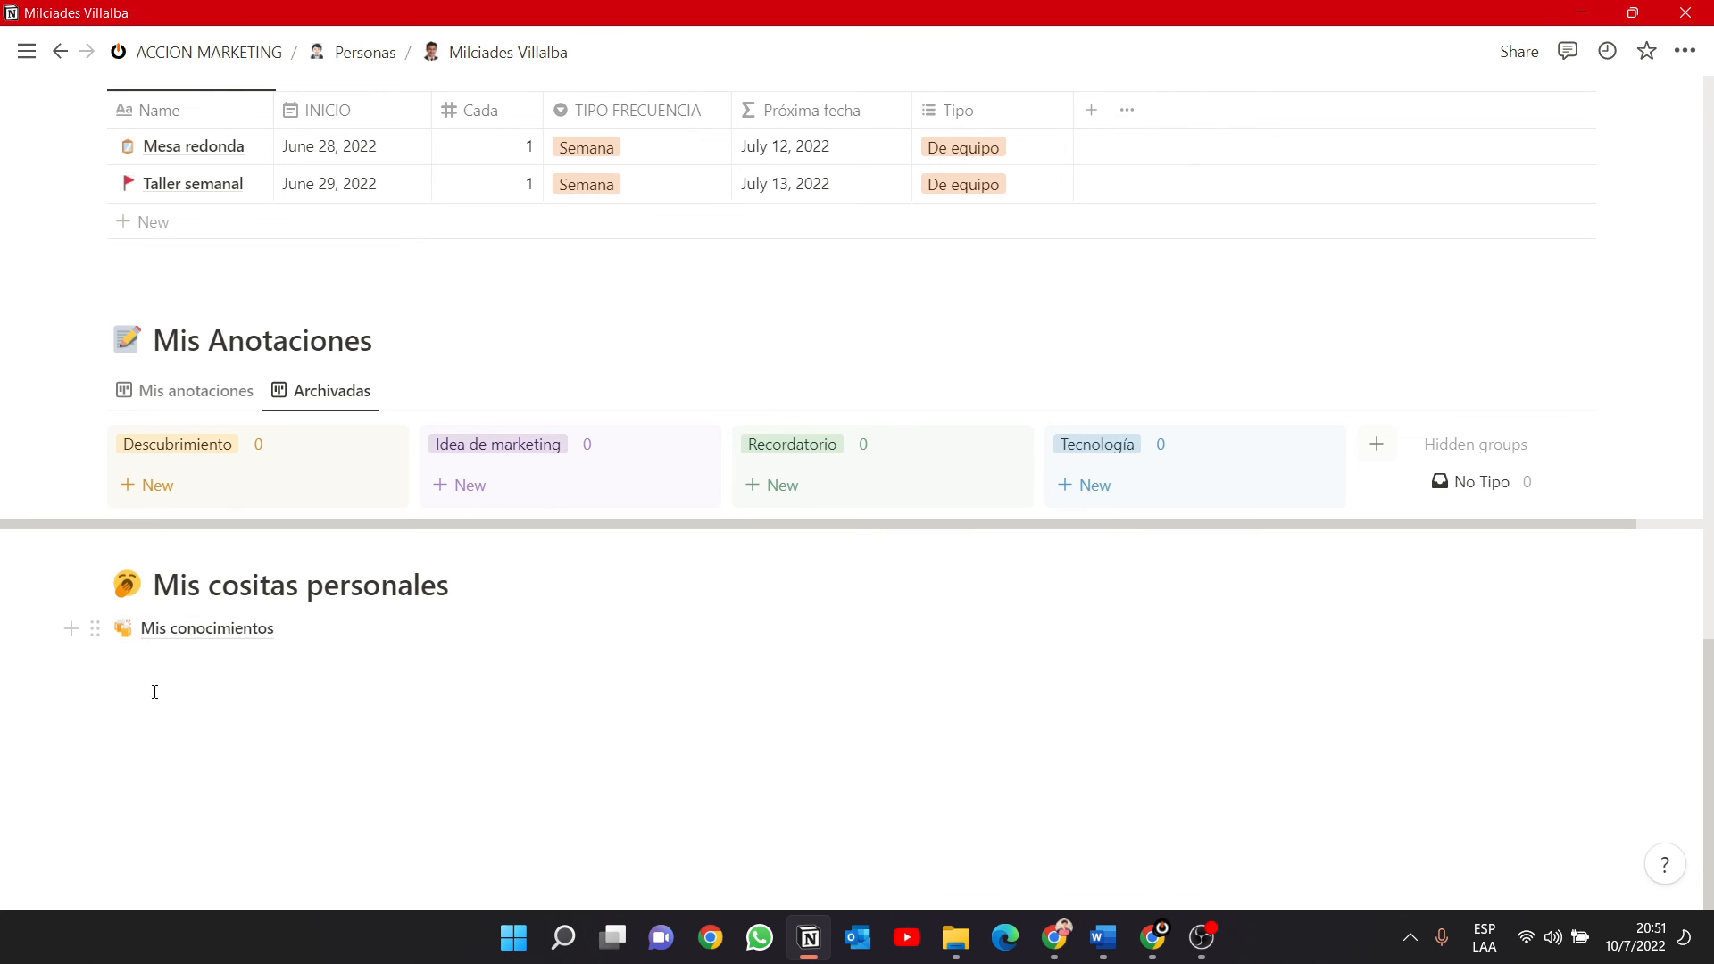
# Jump to Mis cositas personales from the table of contents and add an empty text block below Mis conocimientos.
pyautogui.scroll(15, 153, 689)
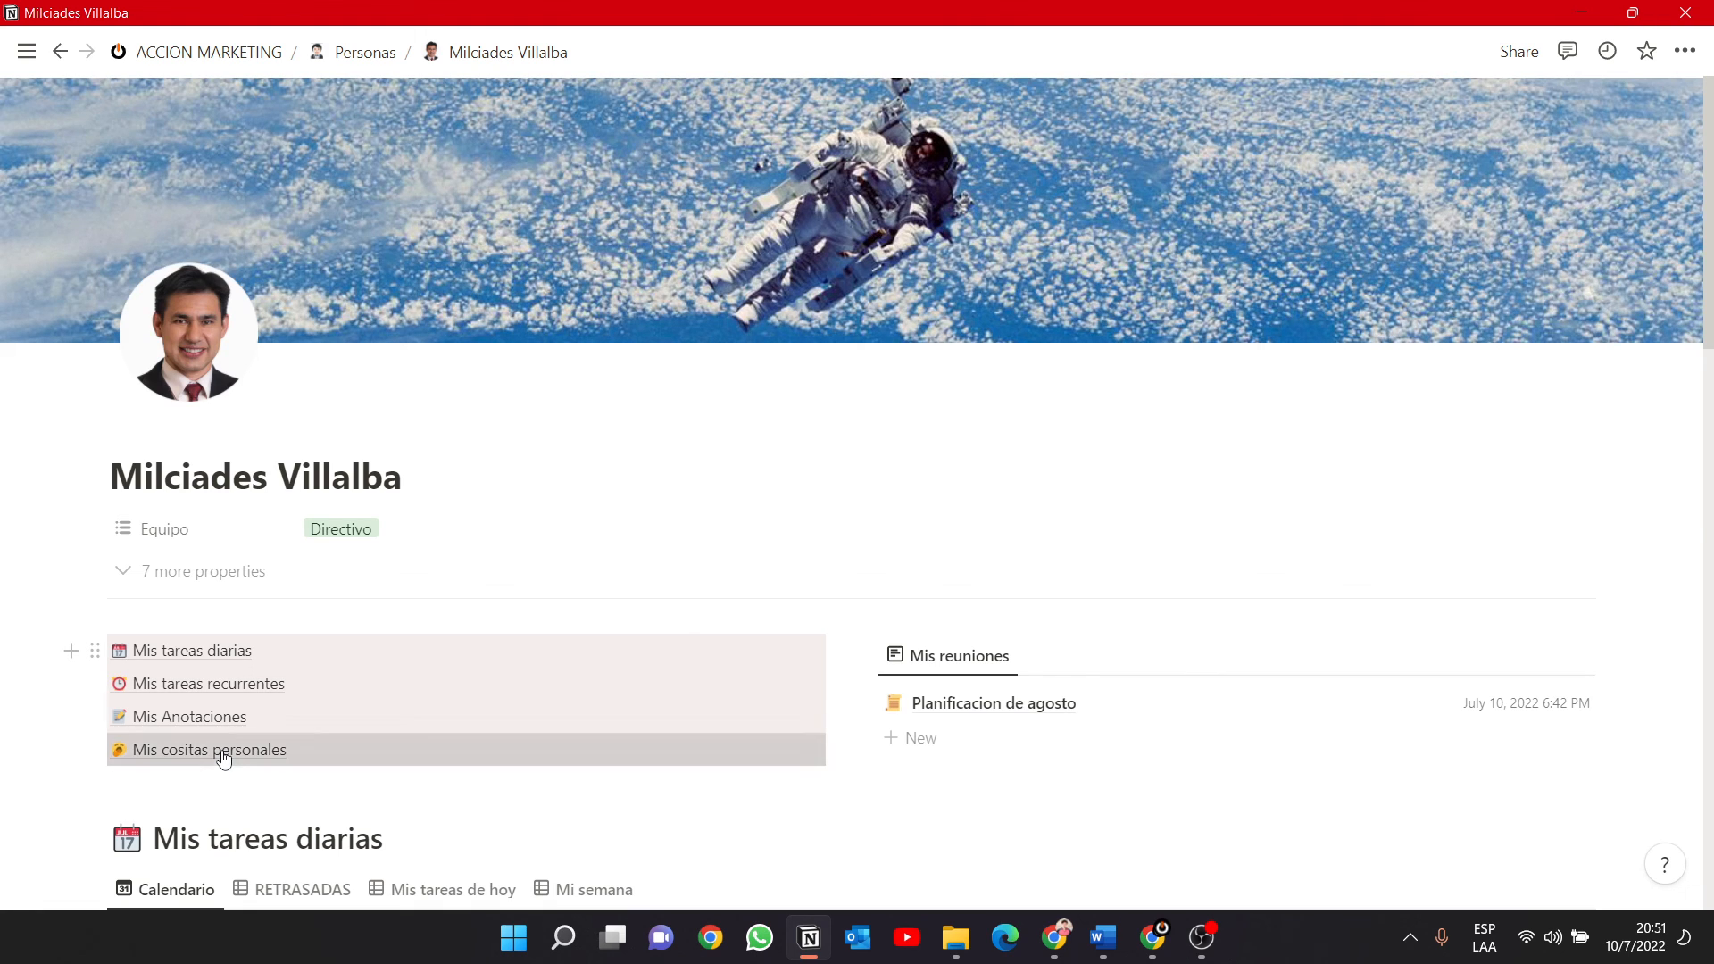
pyautogui.click(223, 752)
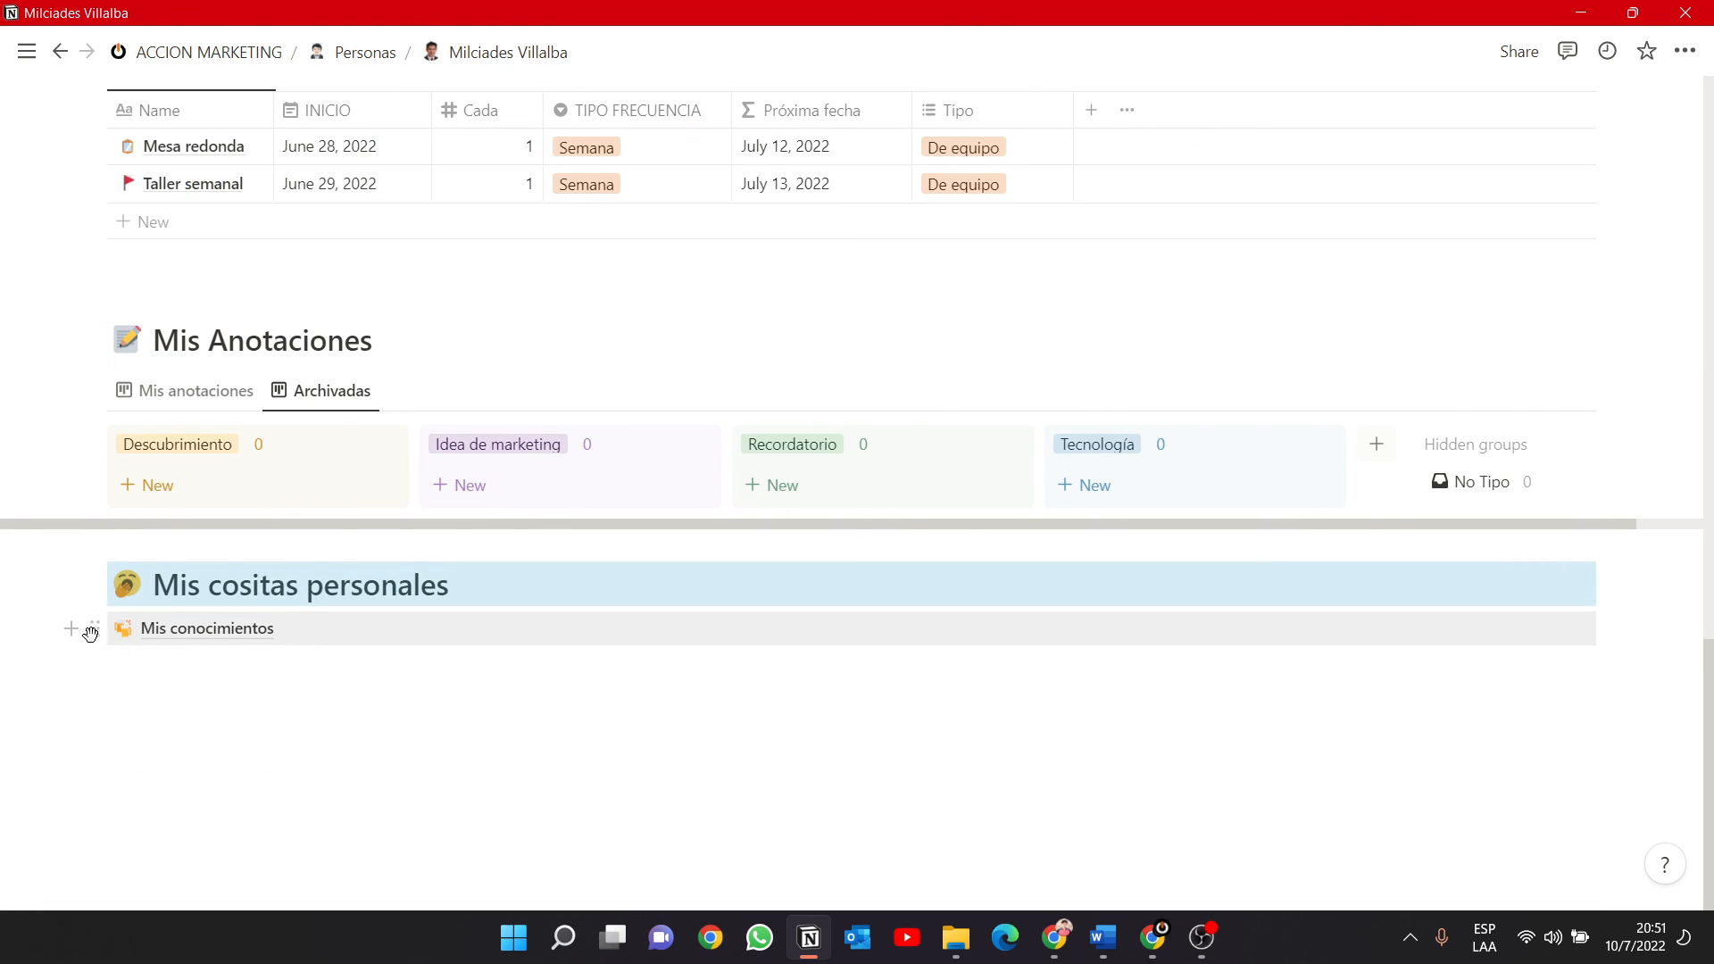
pyautogui.click(70, 629)
pyautogui.press('Escape')
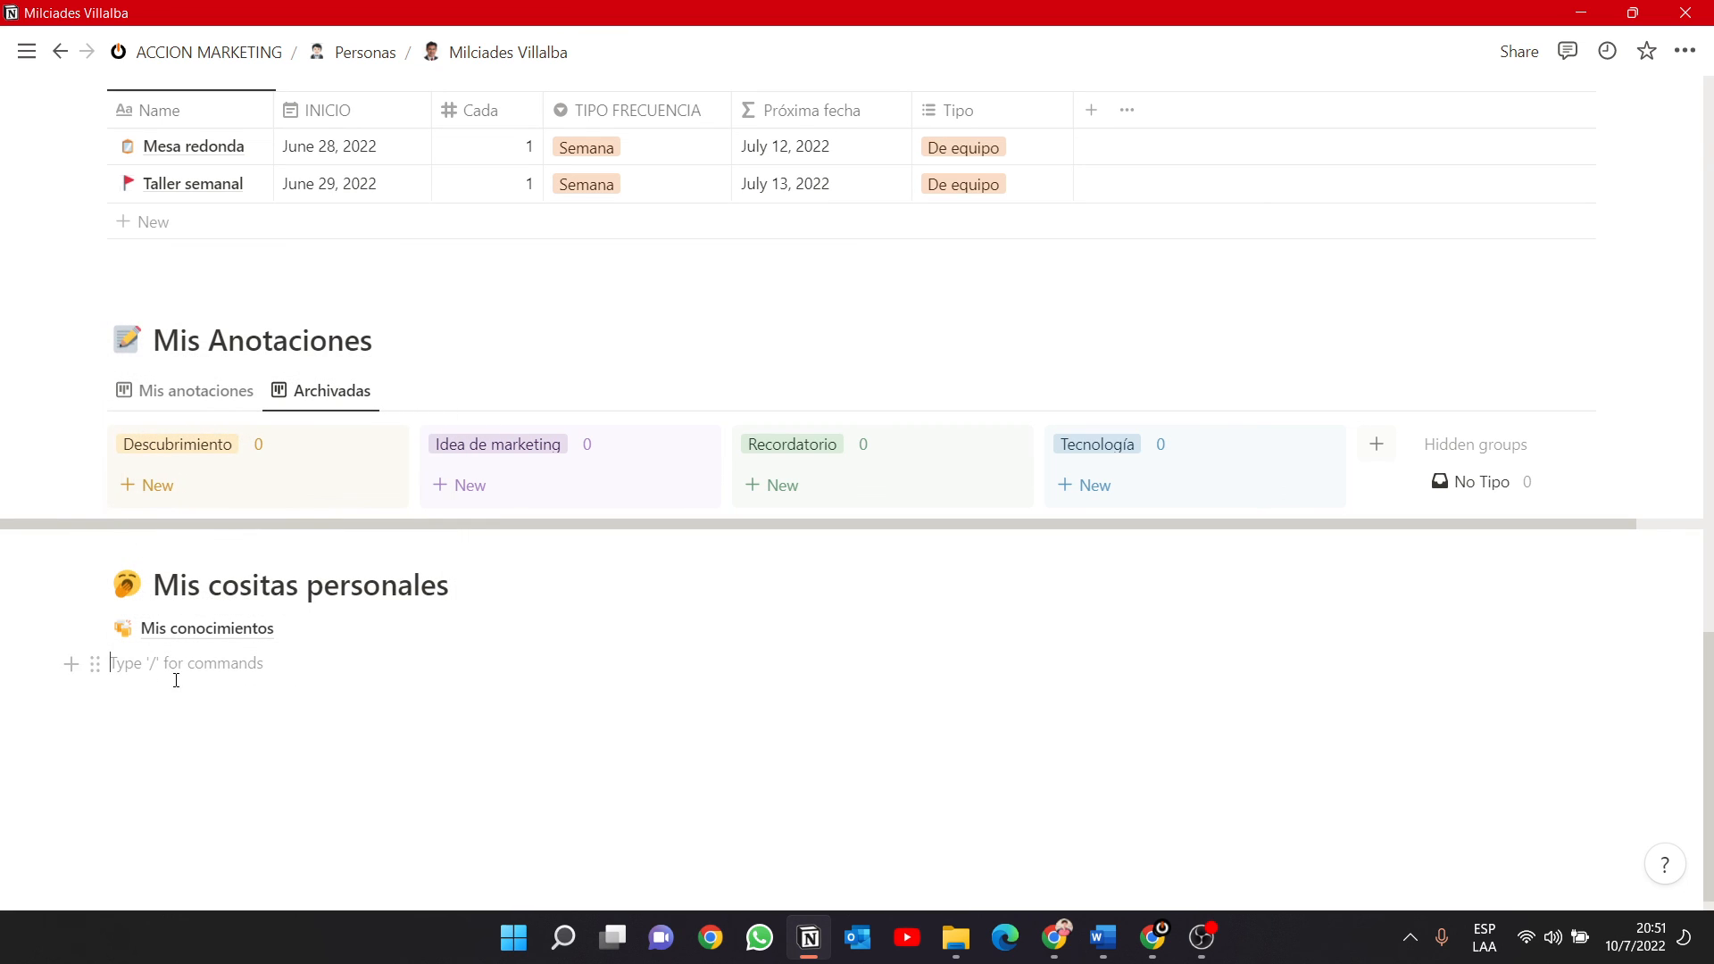
# Return to the ACCION MARKETING home page and delete the Ejemplos page from the Proyectos column.
pyautogui.scroll(2, 473, 708)
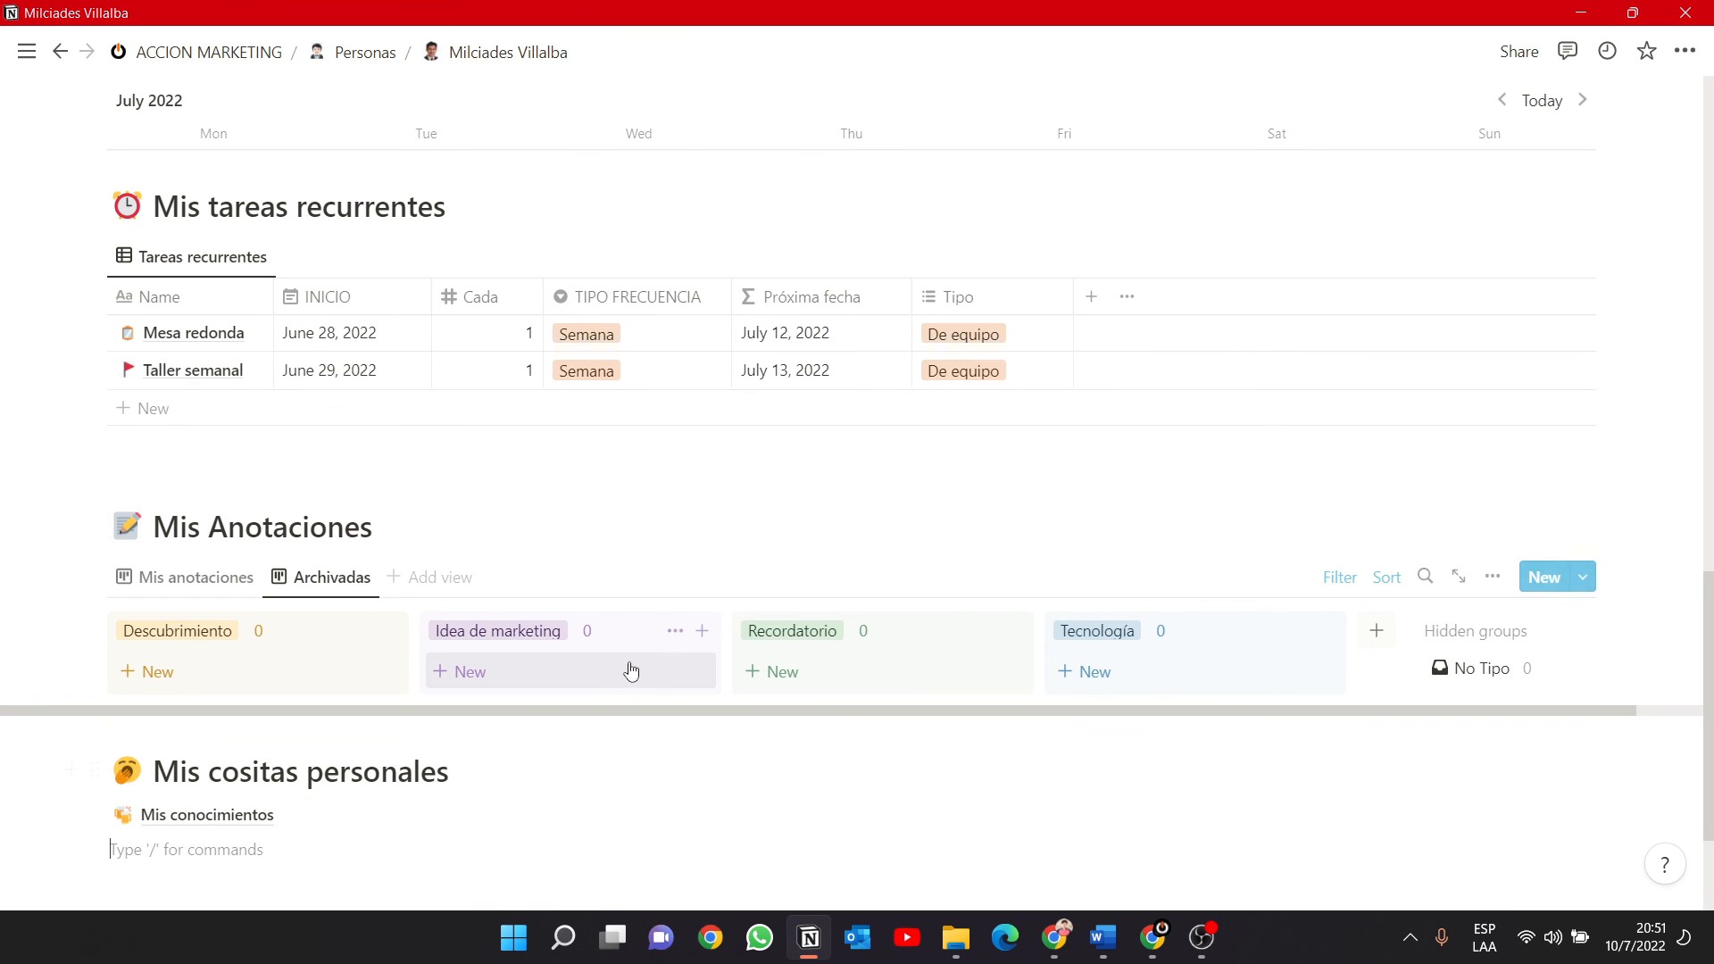
pyautogui.scroll(10, 536, 678)
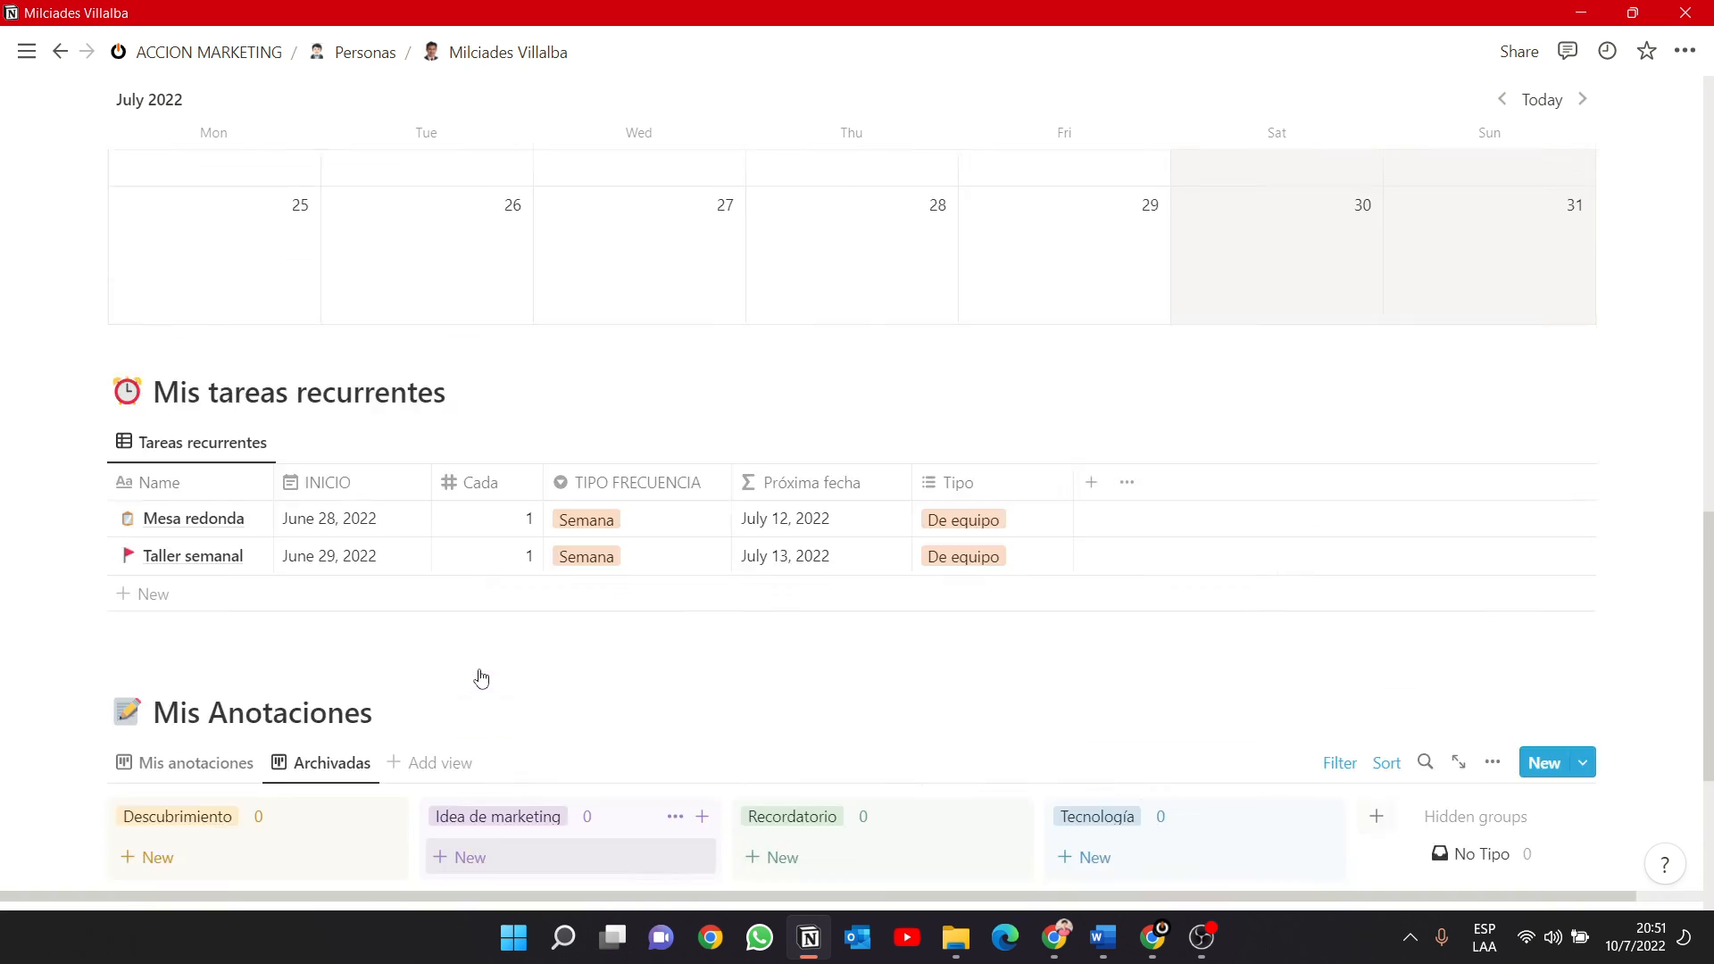
pyautogui.click(222, 52)
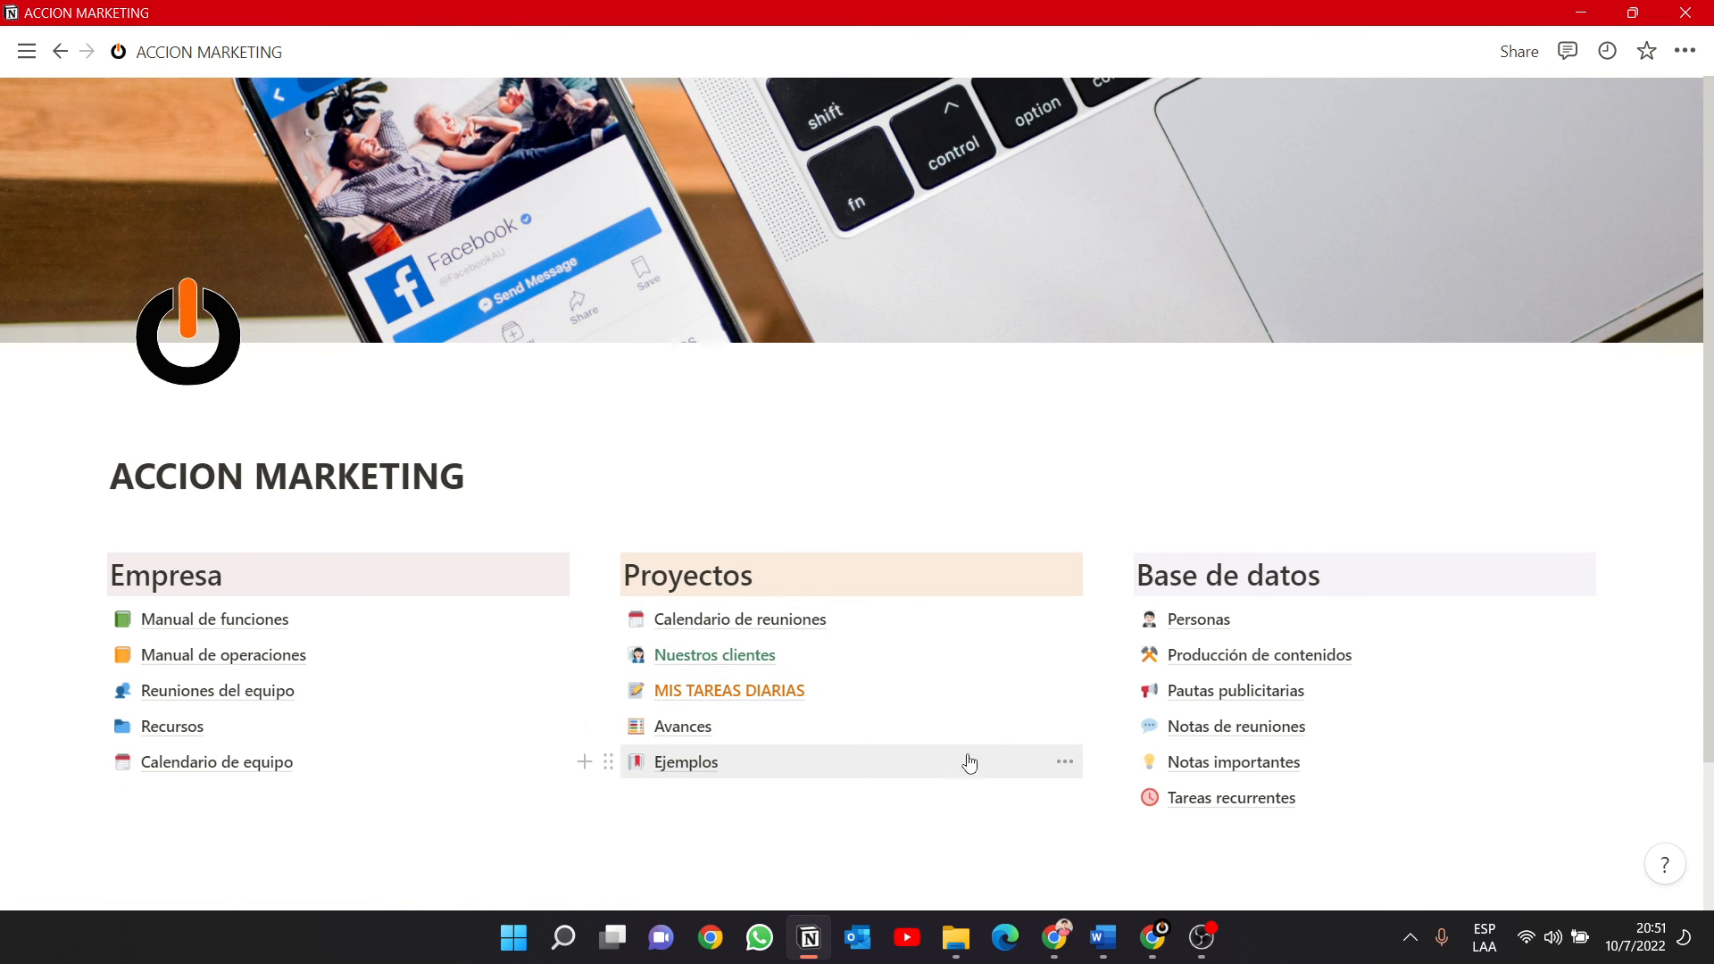
pyautogui.click(1067, 763)
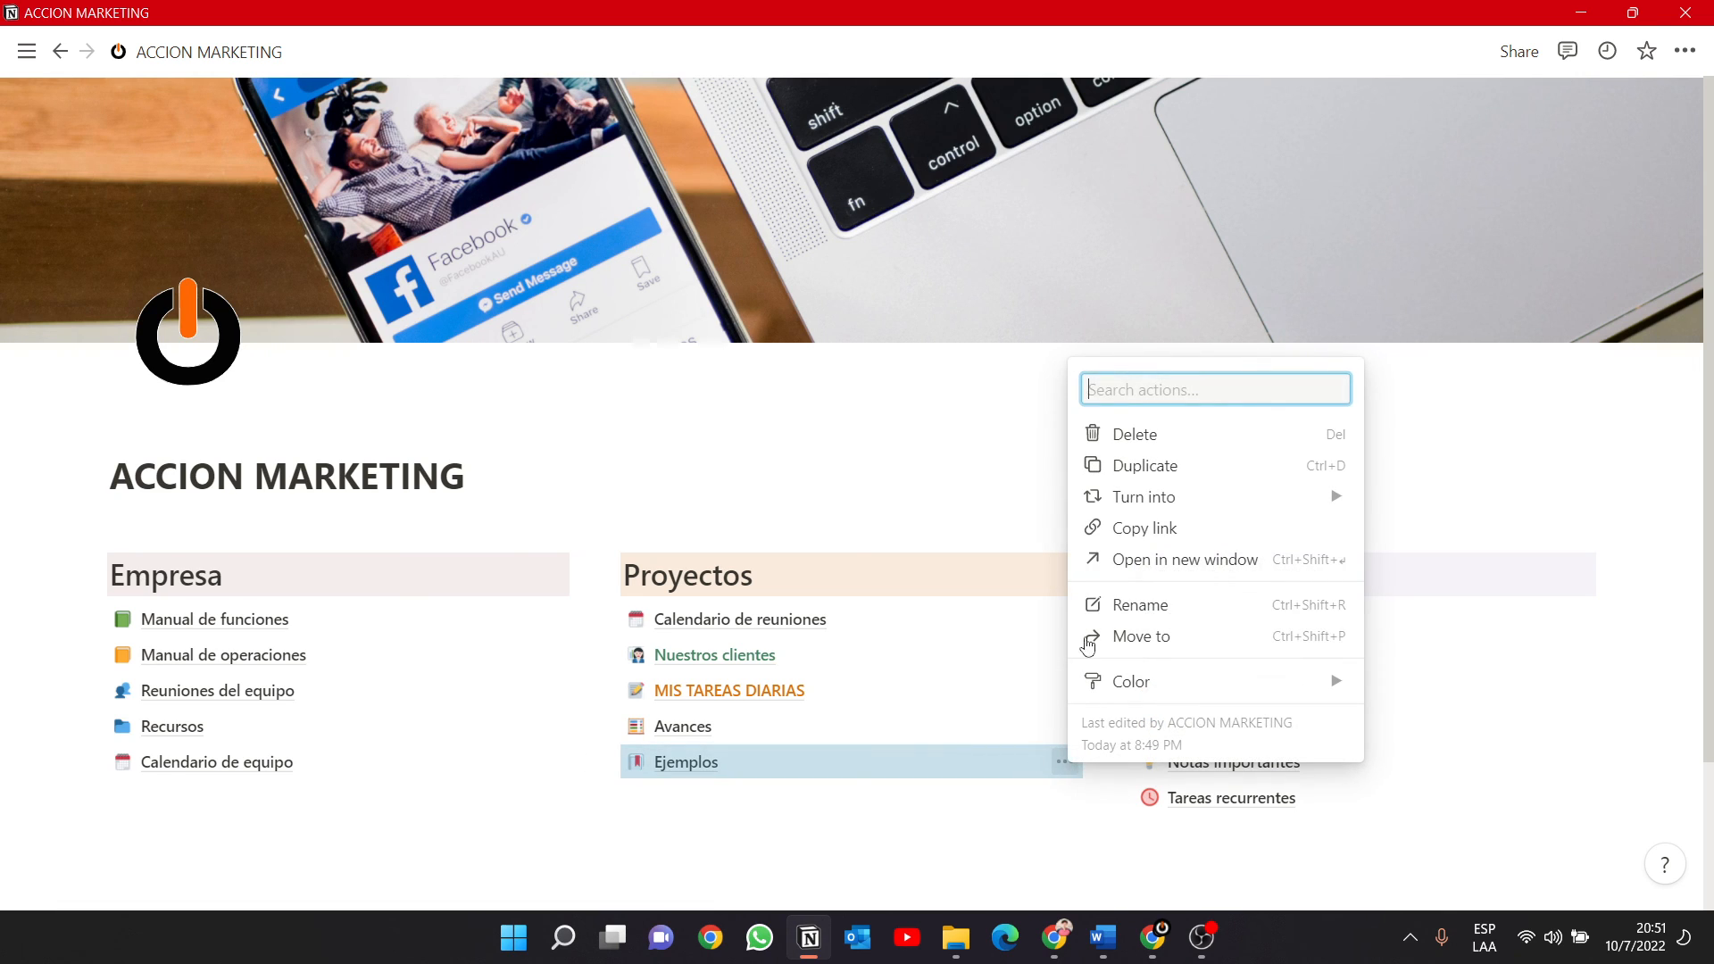
pyautogui.click(1148, 446)
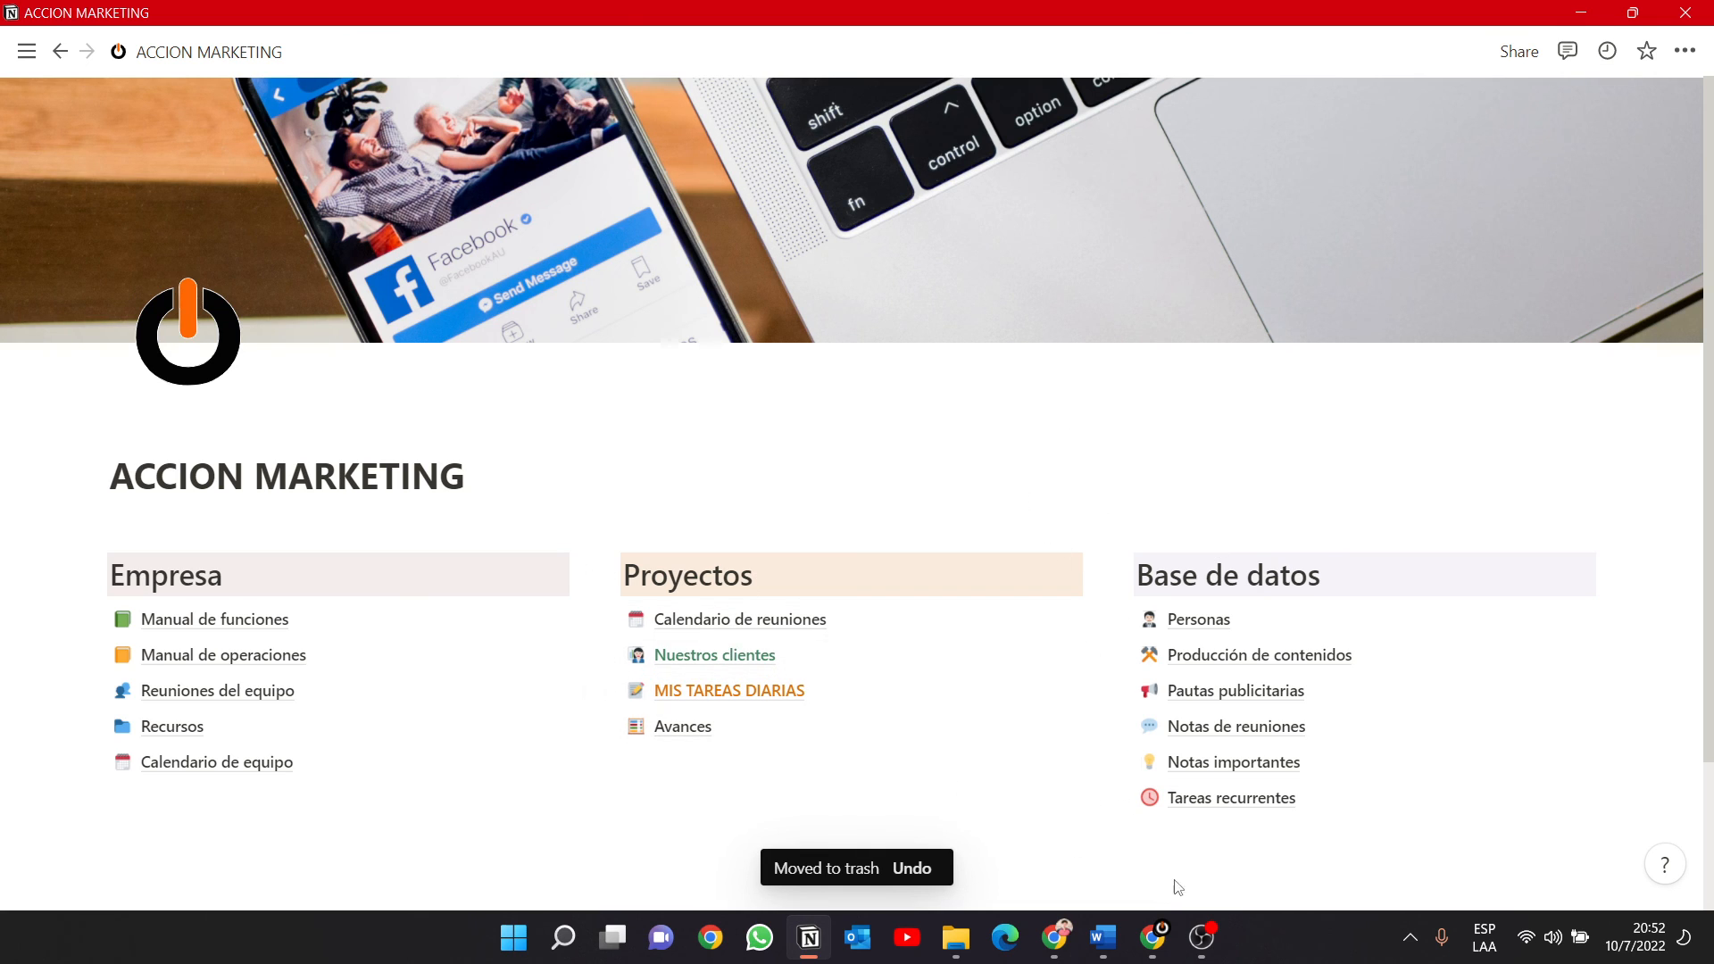
# Open the first person's card in MIS TAREAS DIARIAS as a full page.
pyautogui.click(710, 698)
pyautogui.click(214, 406)
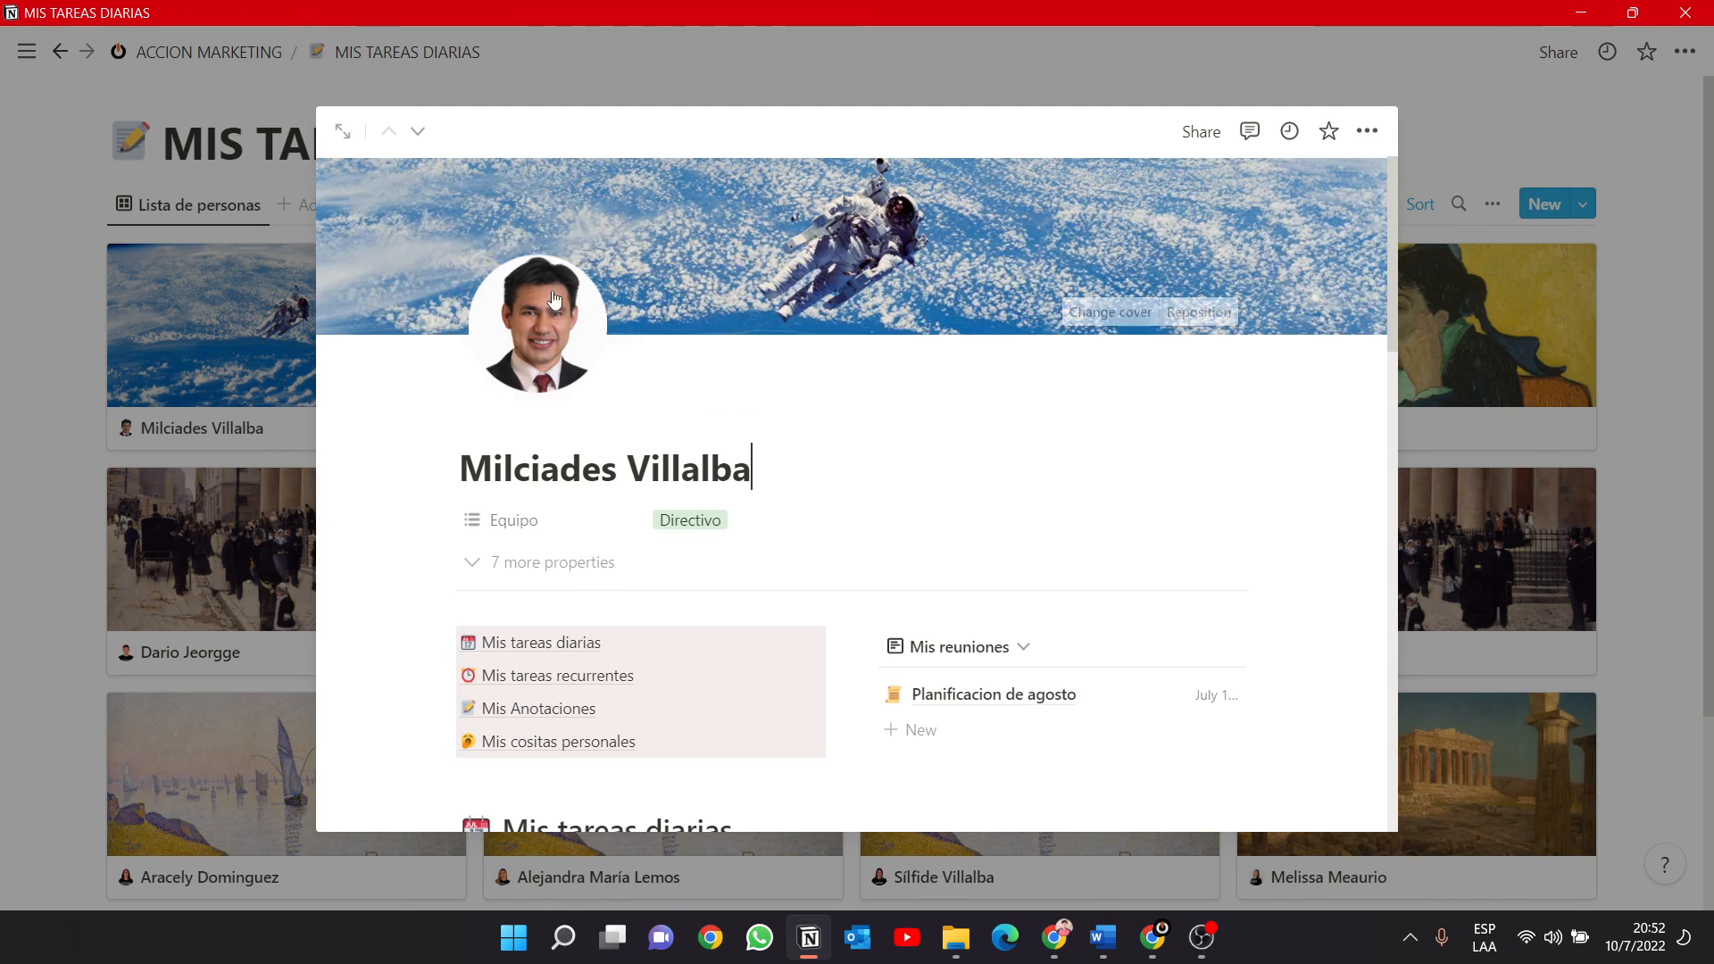
pyautogui.click(337, 133)
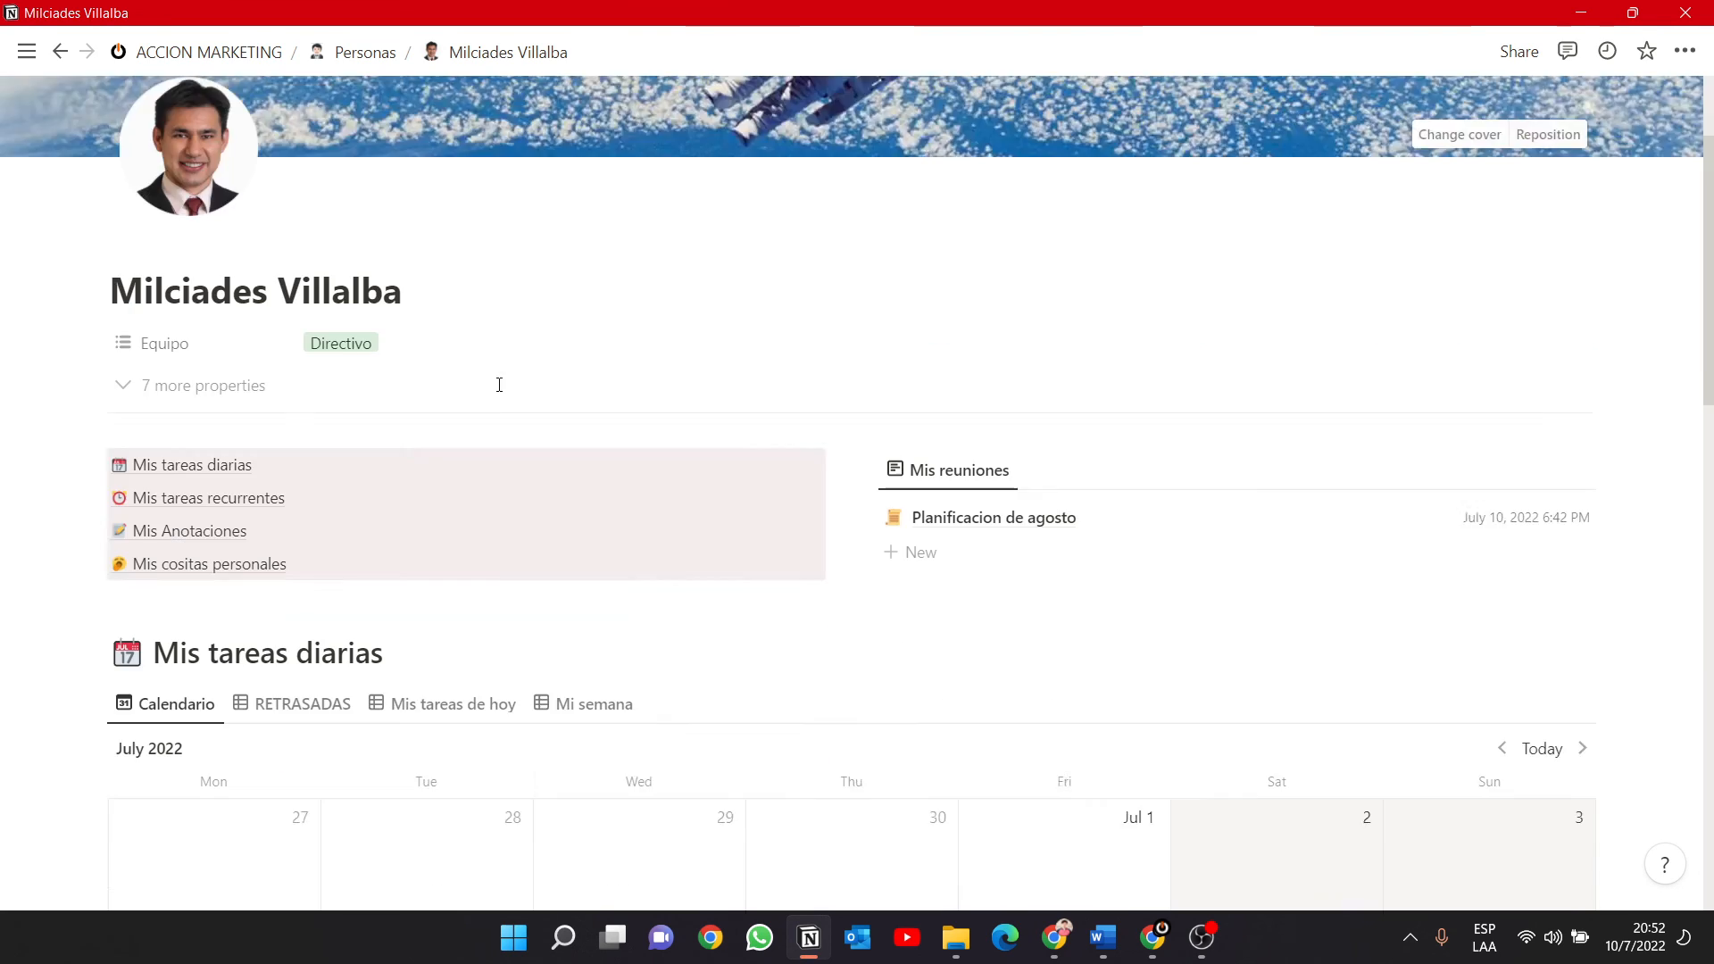
# Review the Mis cositas personales section through its table of contents link and return to the beginning of the person's page.
pyautogui.scroll(-15, 502, 406)
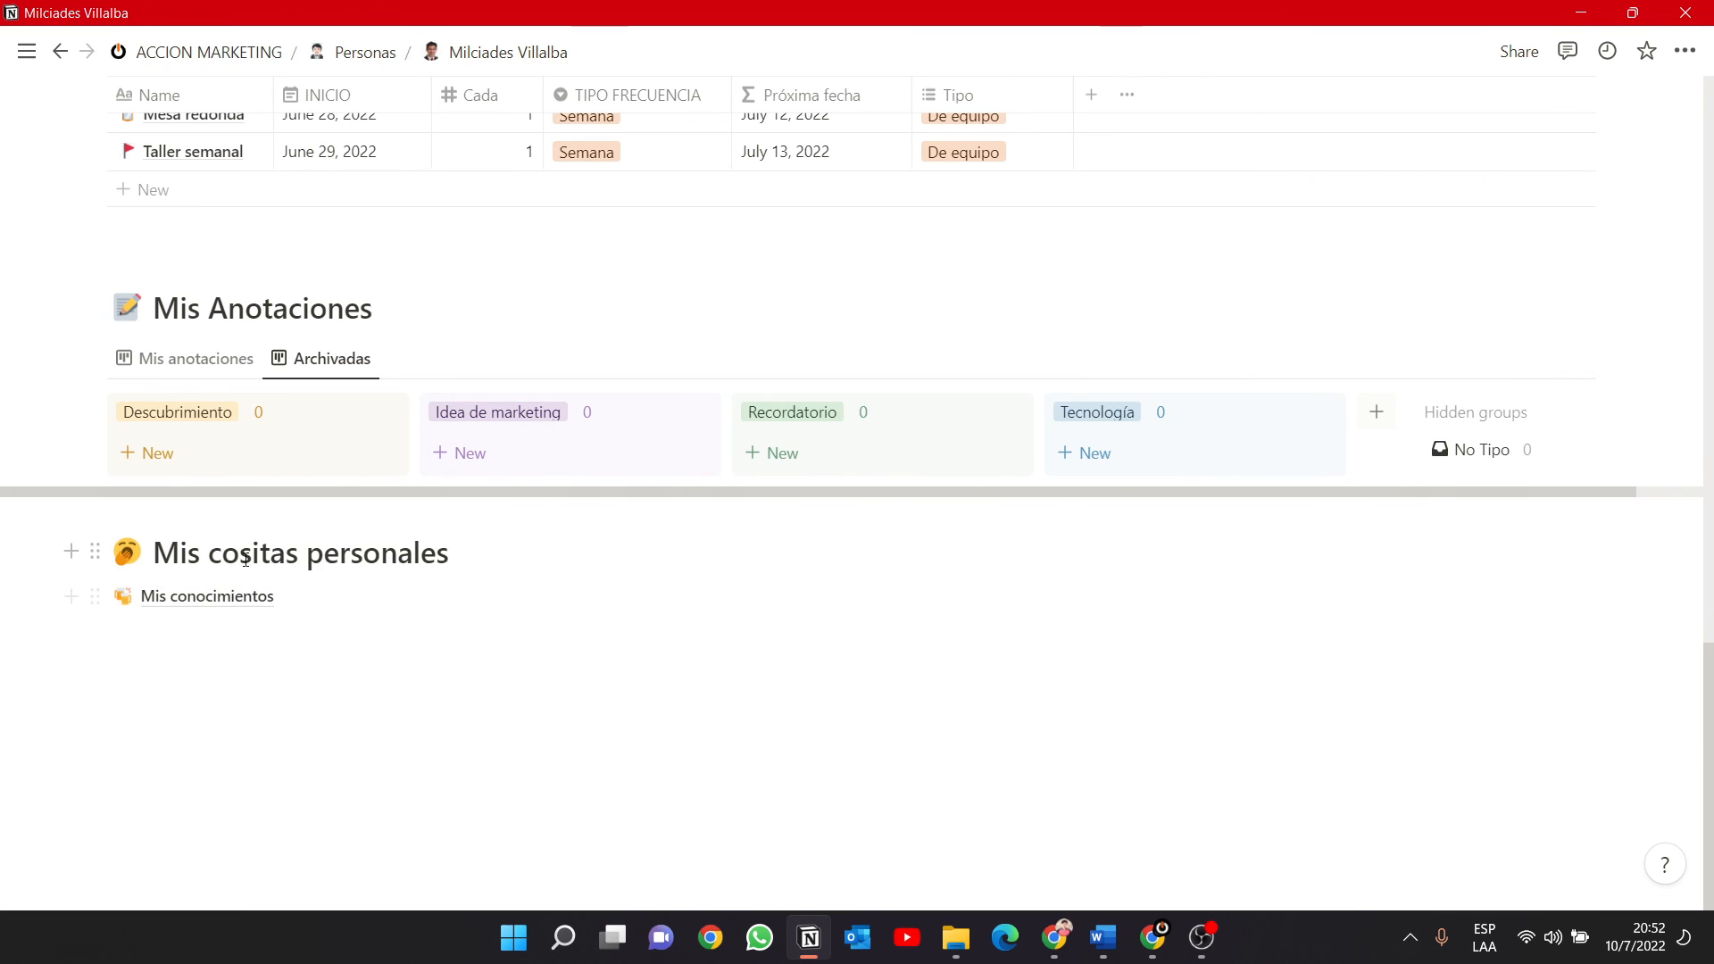
pyautogui.scroll(15, 278, 558)
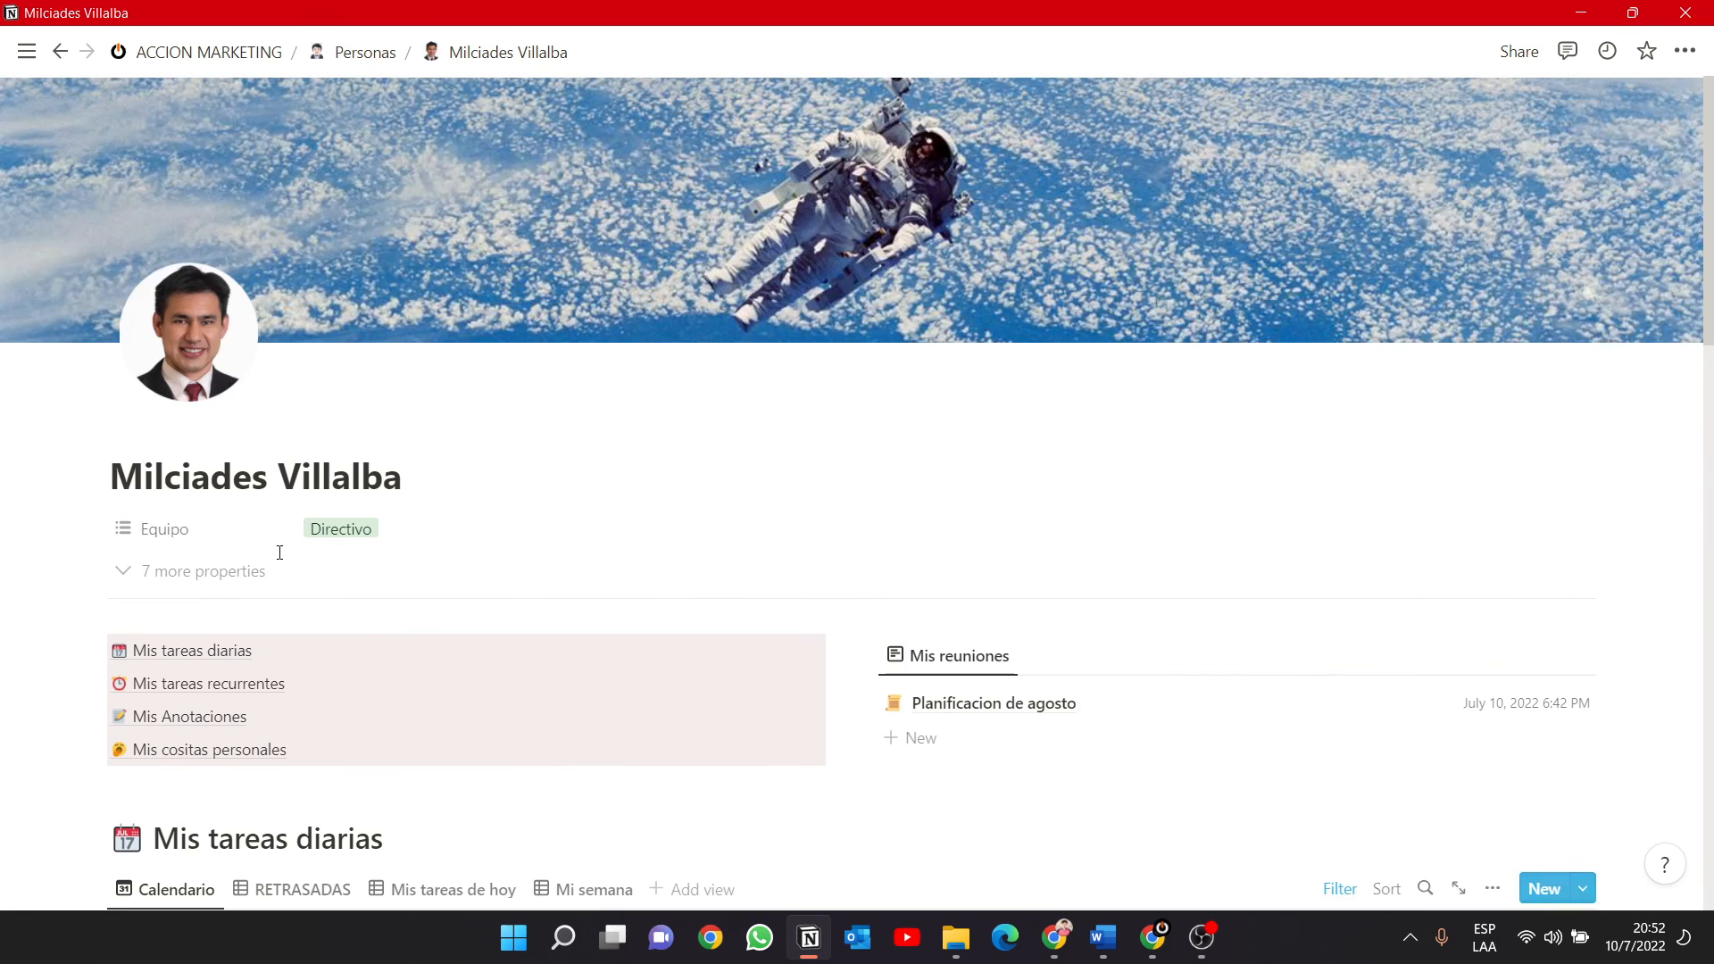
pyautogui.click(199, 749)
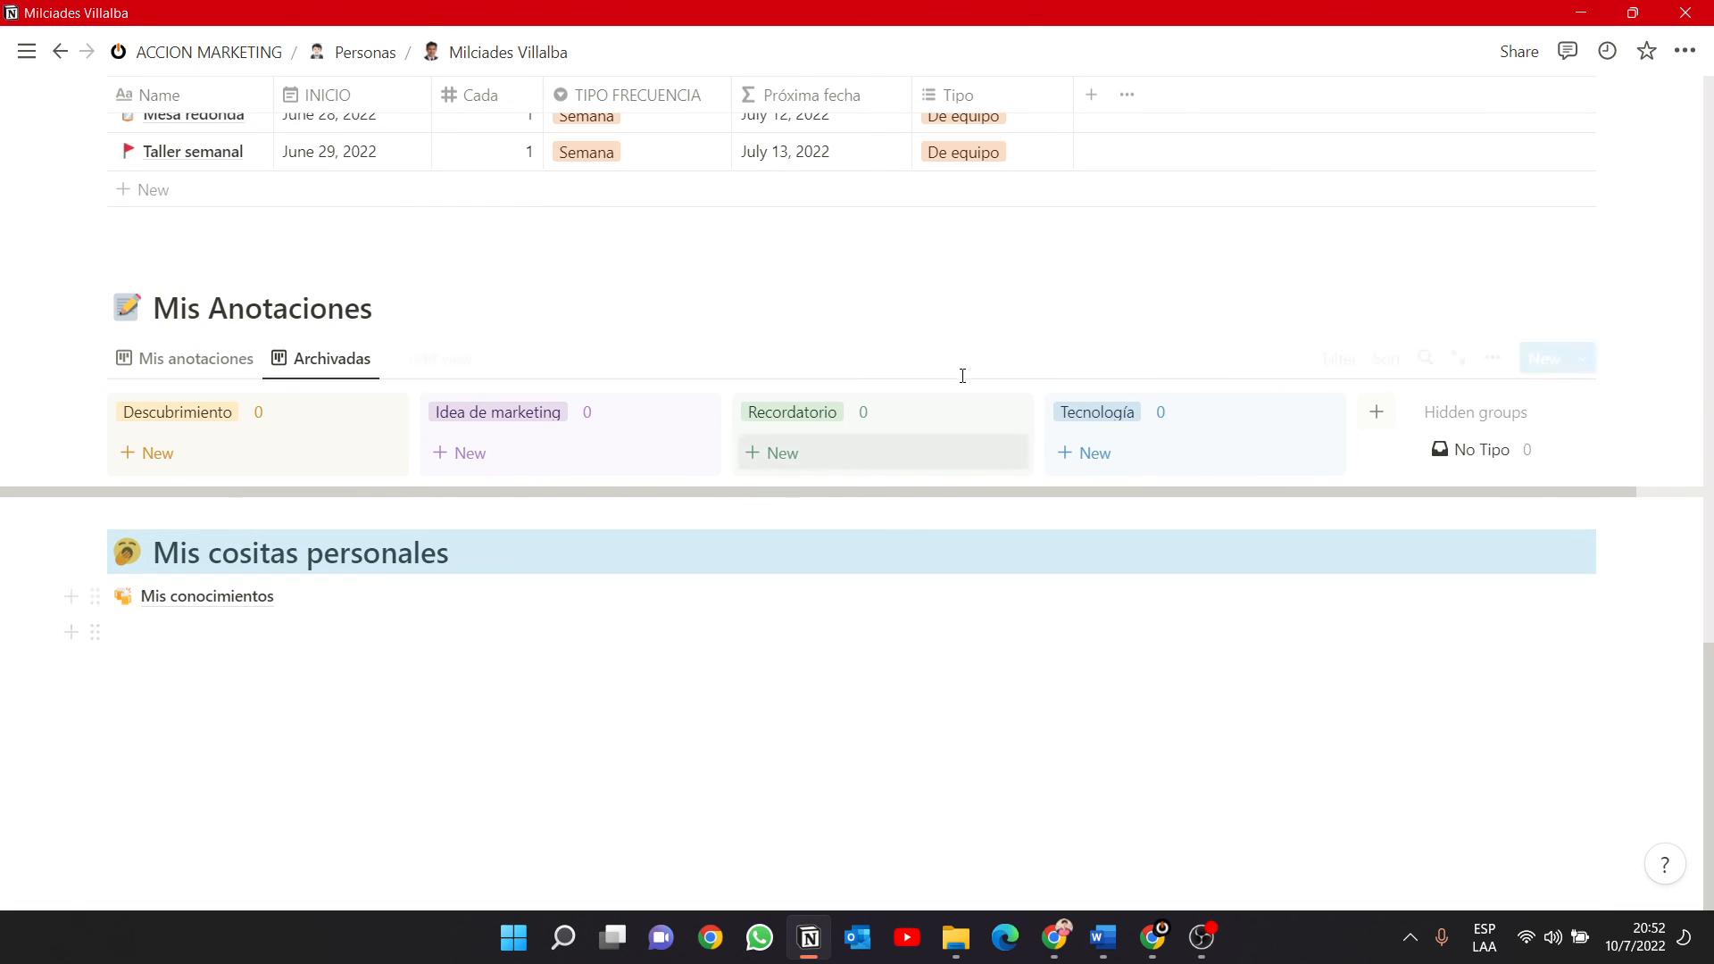
pyautogui.scroll(15, 892, 446)
pyautogui.scroll(5, 782, 444)
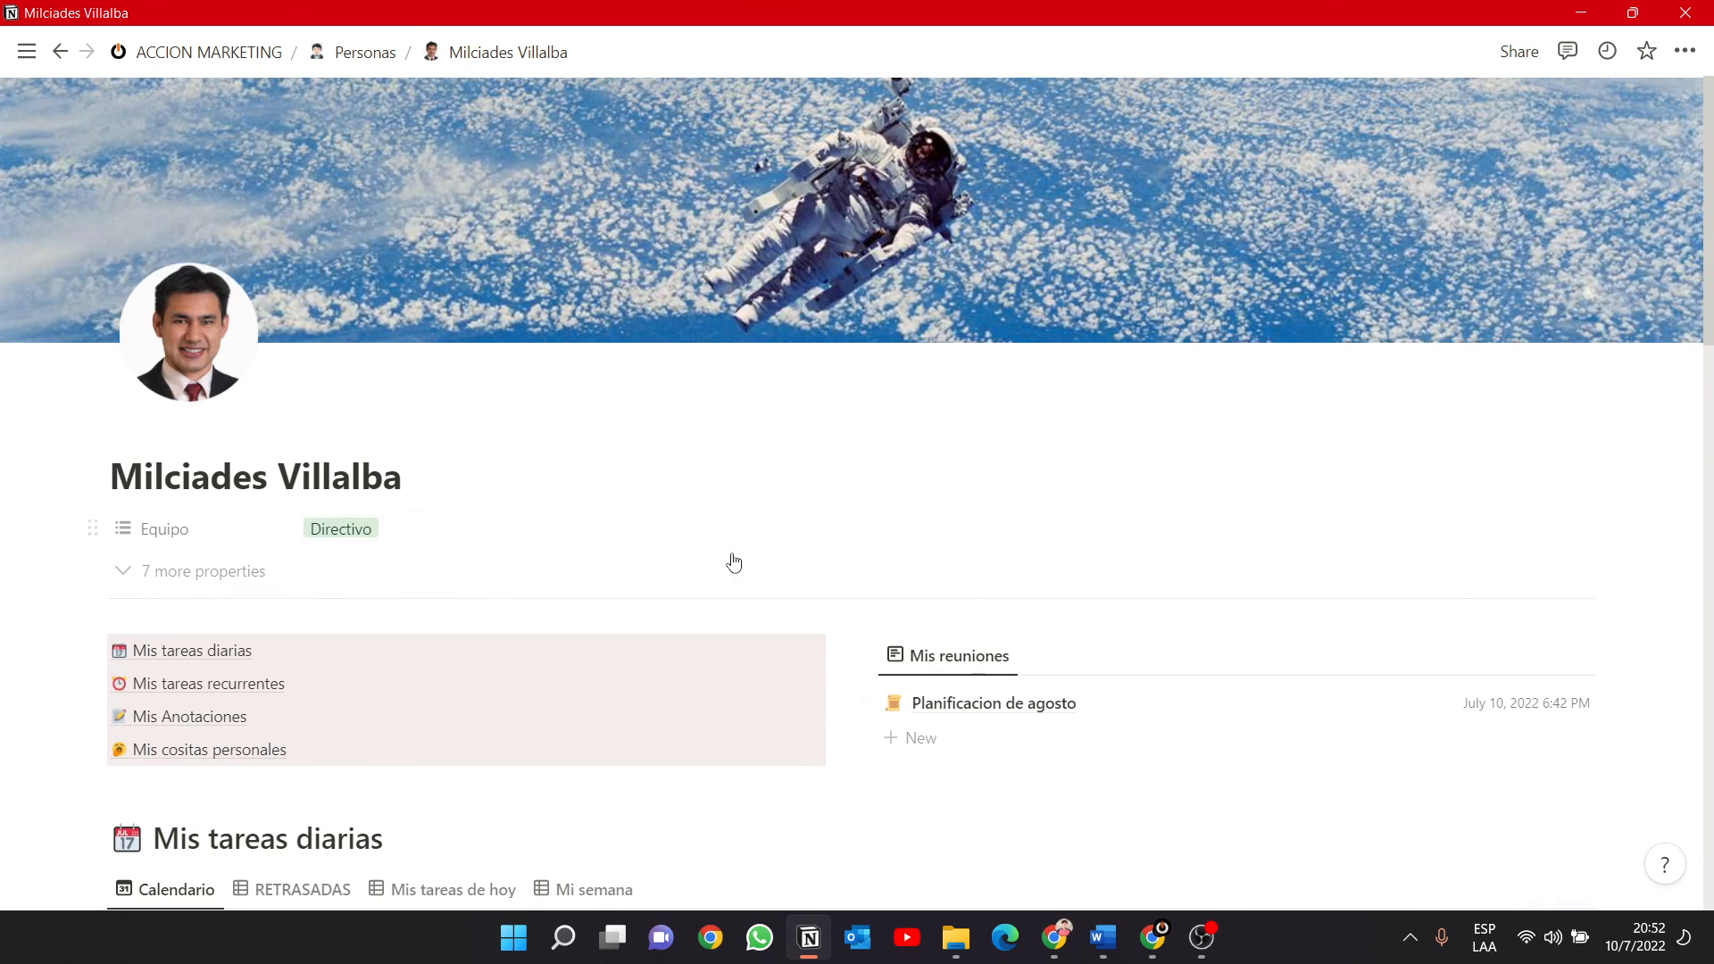